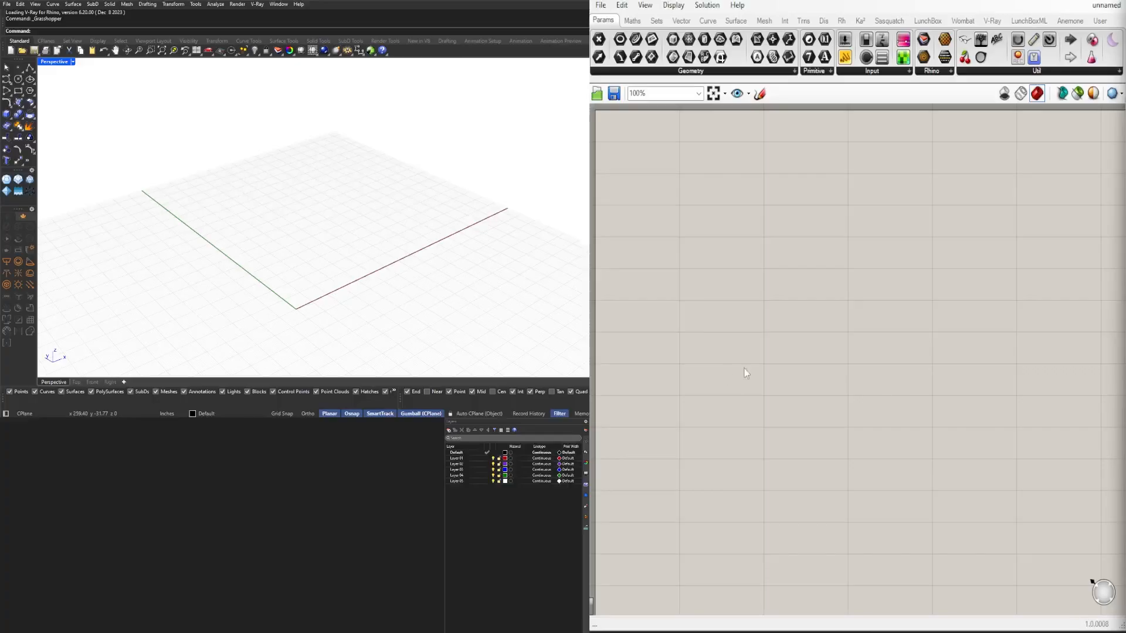
Step: Add a Construct Point component to the empty Grasshopper canvas and place it in the upper area
{"action": "double_click", "coordinate": [684, 219]}
{"action": "type", "text": "c"}
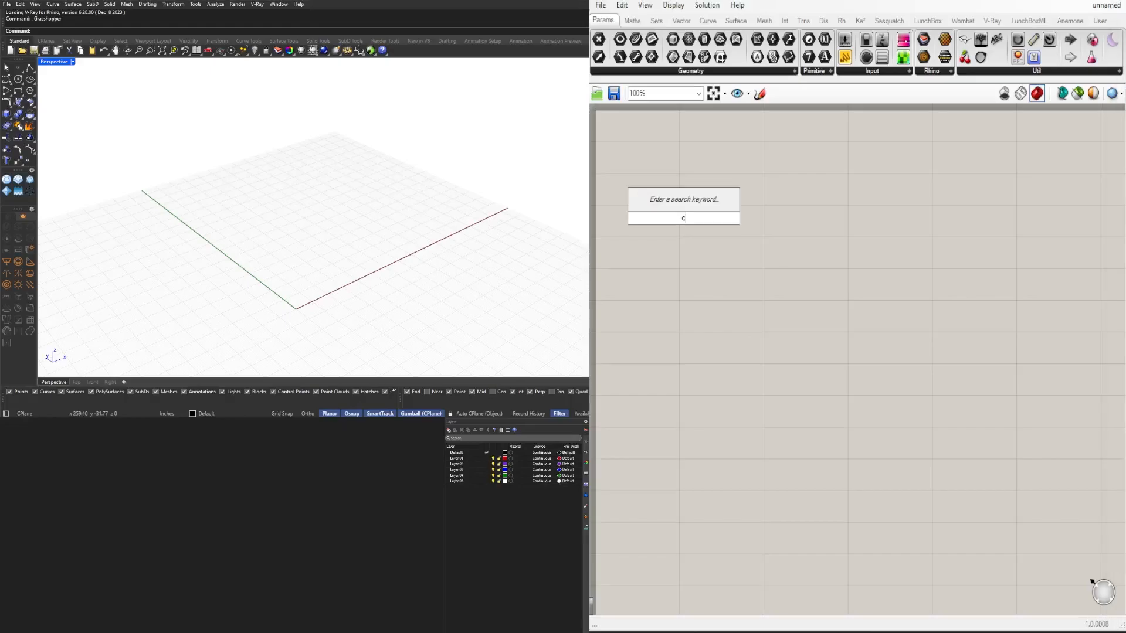
{"action": "type", "text": "onstr"}
{"action": "left_click", "coordinate": [673, 153]}
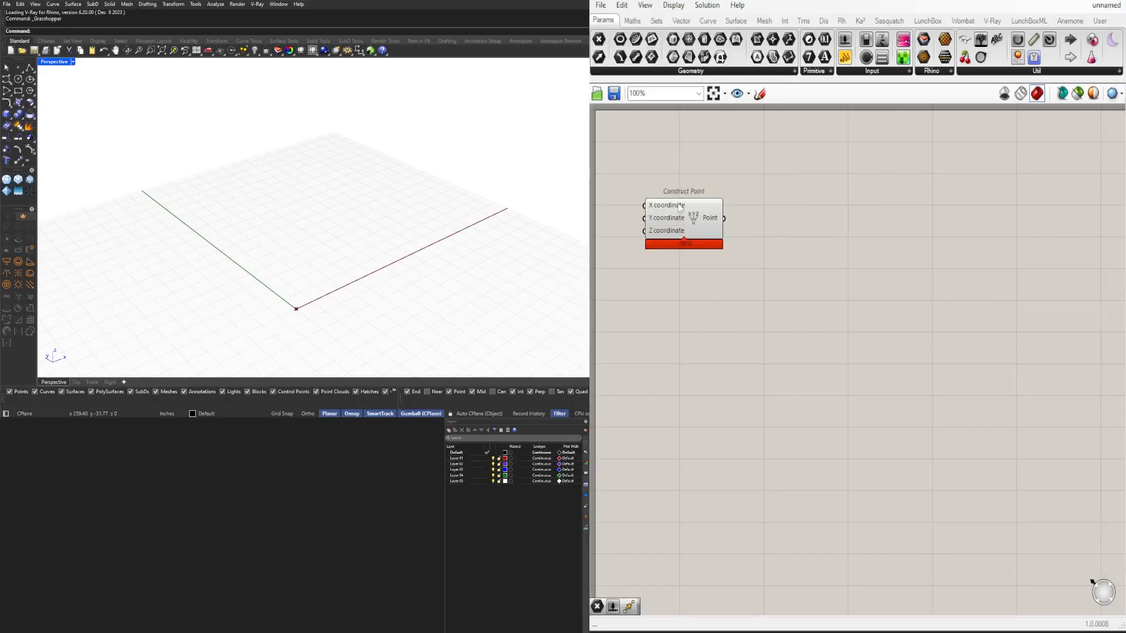
{"action": "left_click_drag", "start_coordinate": [680, 206], "coordinate": [735, 203]}
{"action": "left_click", "coordinate": [818, 233]}
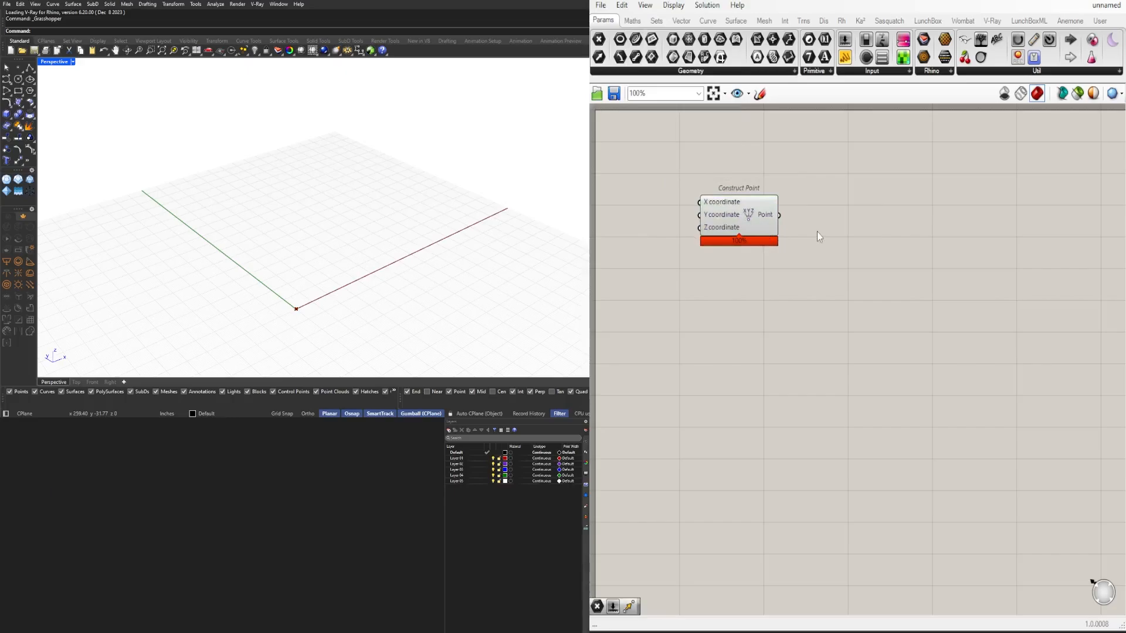
Step: Add a Point parameter, connect the Construct Point output to it, and align it beside that component
{"action": "double_click", "coordinate": [819, 235]}
{"action": "type", "text": "point"}
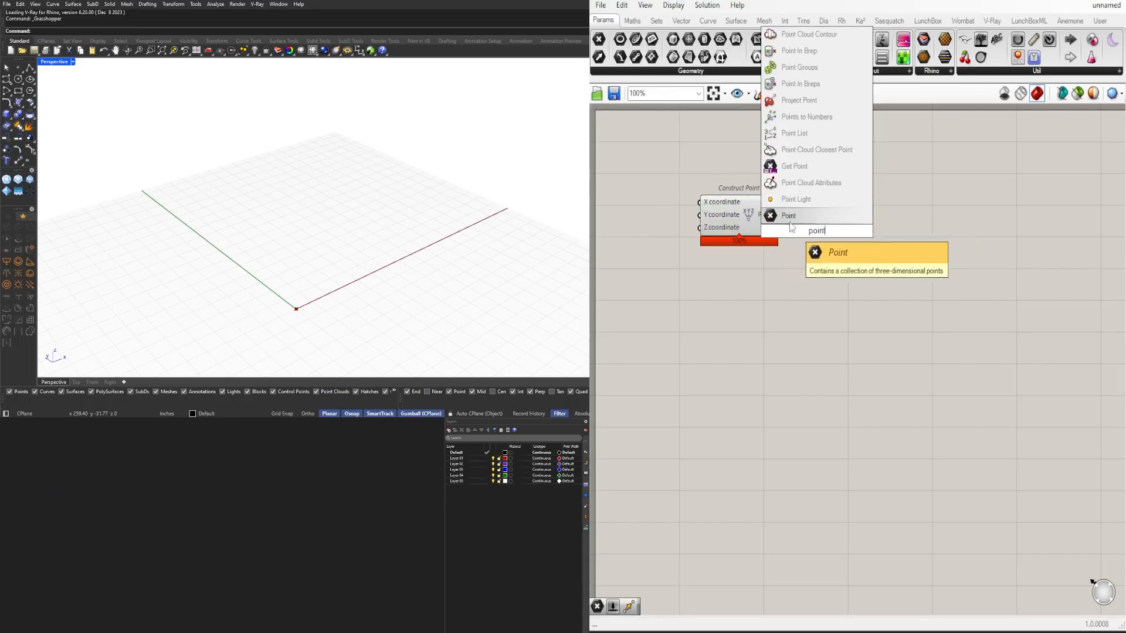
{"action": "key", "text": "Return"}
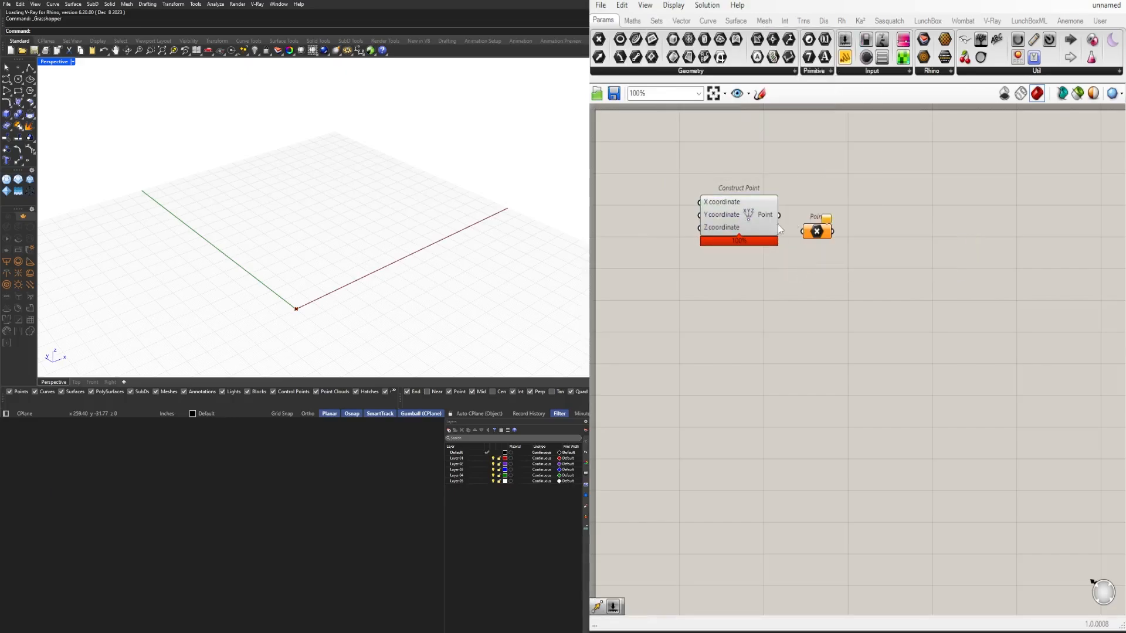
{"action": "left_click_drag", "start_coordinate": [779, 215], "coordinate": [836, 218]}
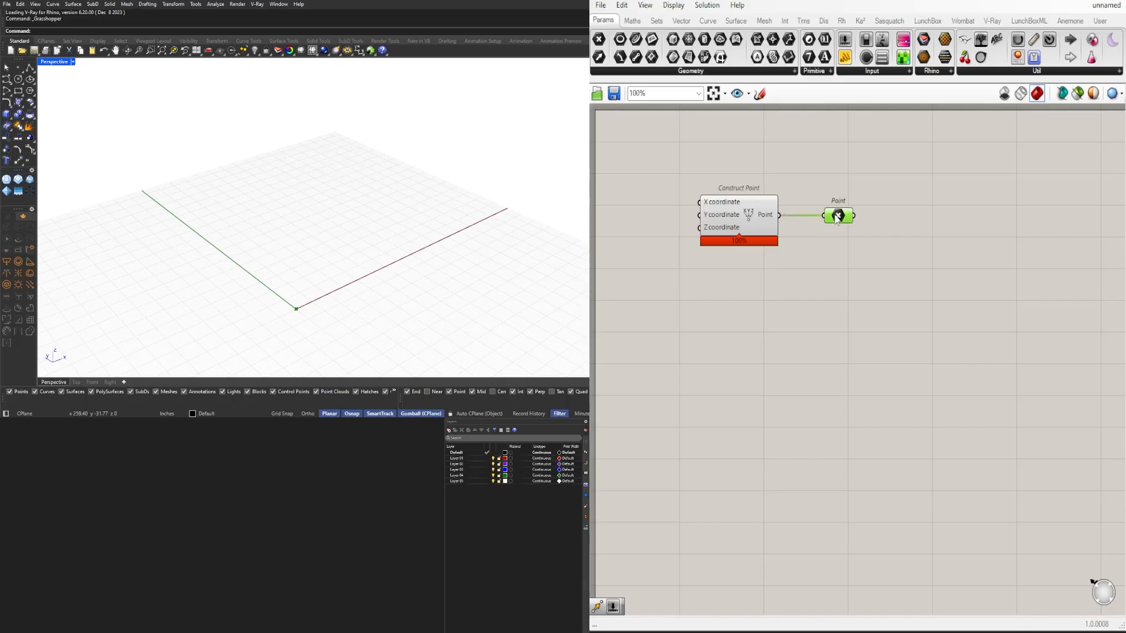
{"action": "left_click", "coordinate": [818, 252]}
{"action": "scroll", "coordinate": [351, 259], "scroll_direction": "up", "scroll_amount": 3}
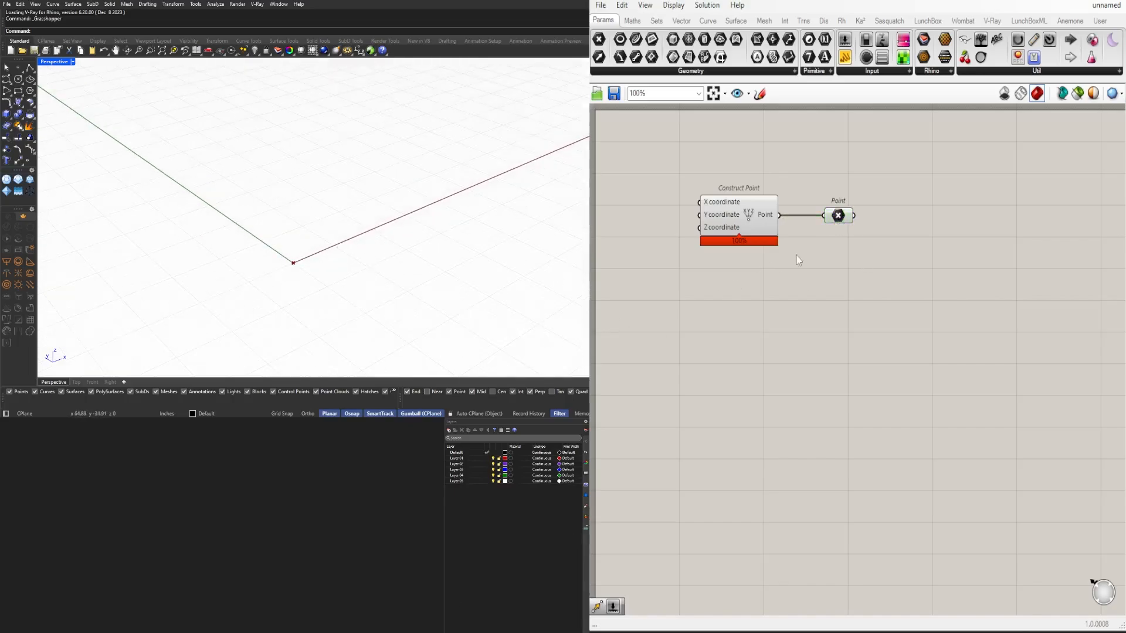
{"action": "left_click_drag", "start_coordinate": [839, 215], "coordinate": [848, 216]}
{"action": "scroll", "coordinate": [335, 304], "scroll_direction": "down", "scroll_amount": 3}
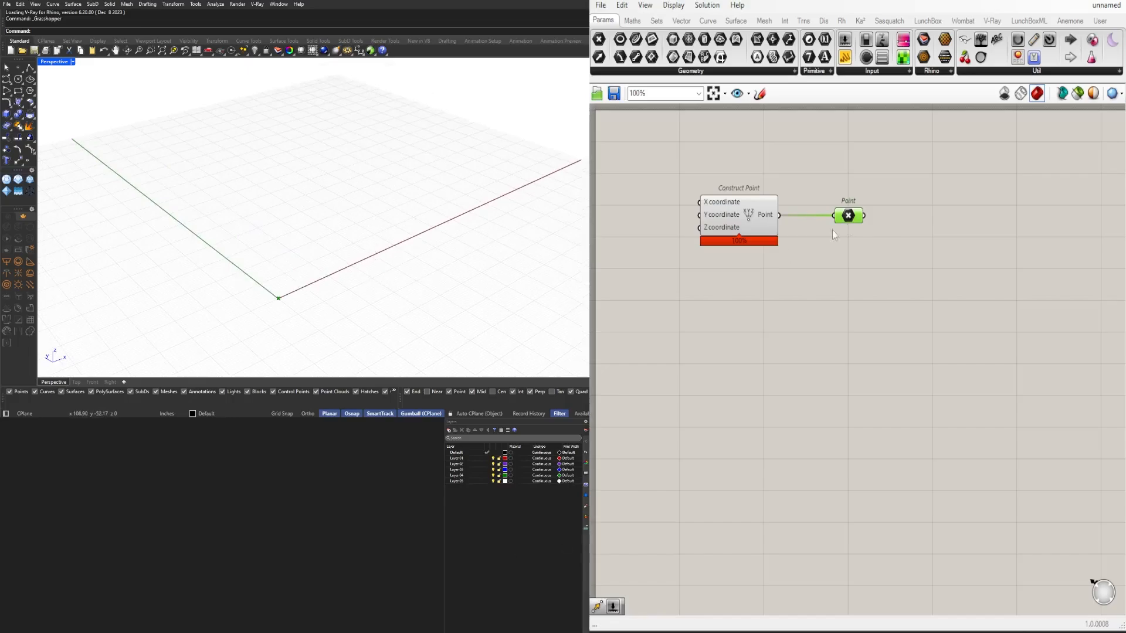
Step: Add a Move component and connect the Point parameter to its Geometry input
{"action": "left_click", "coordinate": [869, 268]}
{"action": "double_click", "coordinate": [934, 268]}
{"action": "type", "text": "move"}
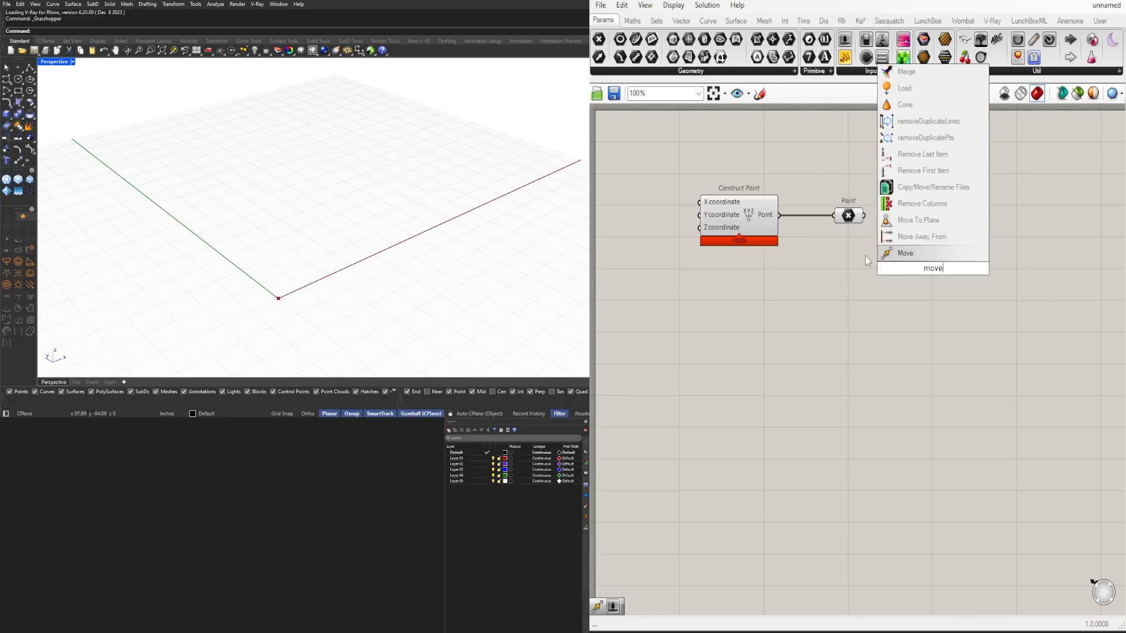
{"action": "key", "text": "Return"}
{"action": "left_click_drag", "start_coordinate": [864, 215], "coordinate": [978, 249]}
Step: Add a Unit X vector component and connect its Unit vector output to the Move component's Motion input
{"action": "double_click", "coordinate": [878, 273]}
{"action": "type", "text": "x"}
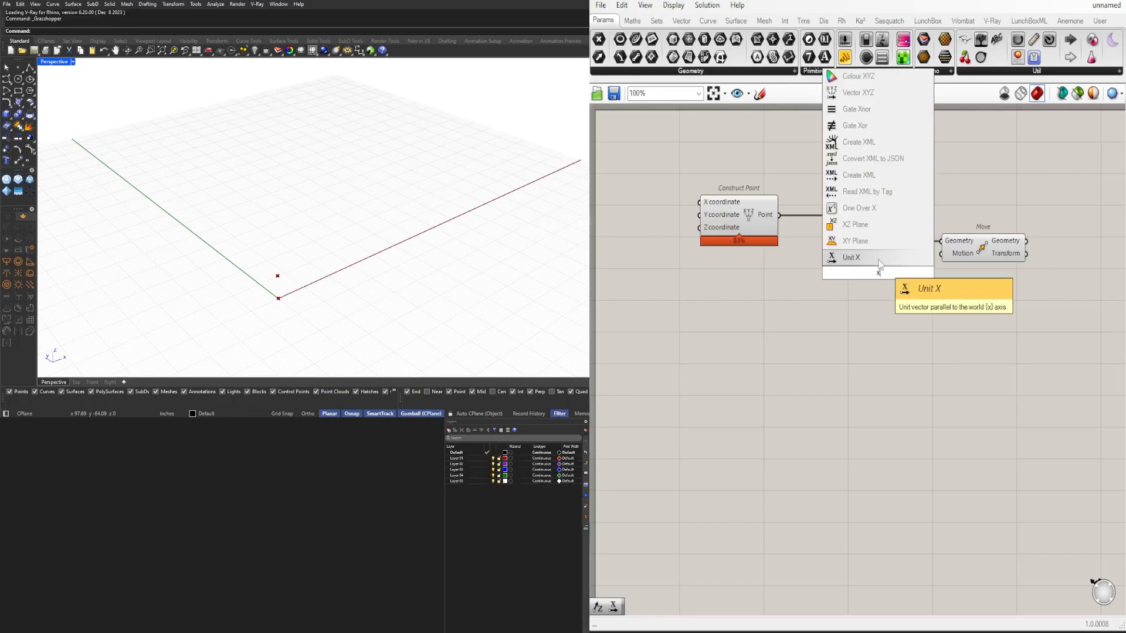
{"action": "left_click", "coordinate": [875, 257]}
{"action": "left_click_drag", "start_coordinate": [872, 271], "coordinate": [972, 240]}
{"action": "left_click", "coordinate": [926, 275]}
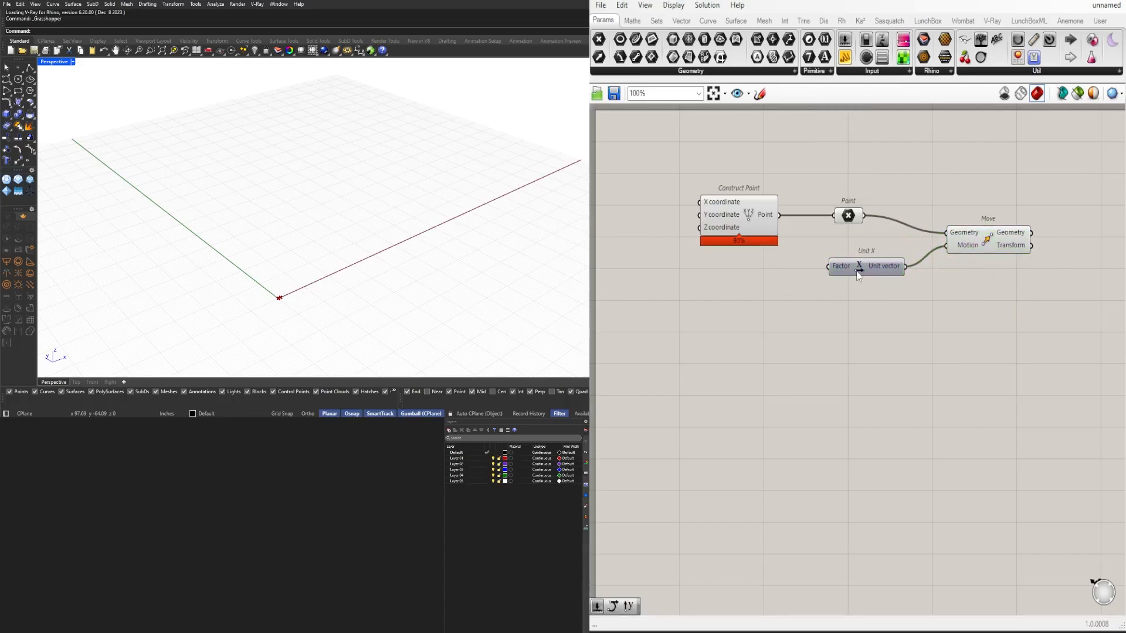
{"action": "left_click_drag", "start_coordinate": [856, 271], "coordinate": [858, 274]}
{"action": "left_click", "coordinate": [847, 298]}
Step: Add a number slider with the value 60 and connect it to the Factor input of Unit X
{"action": "double_click", "coordinate": [663, 297]}
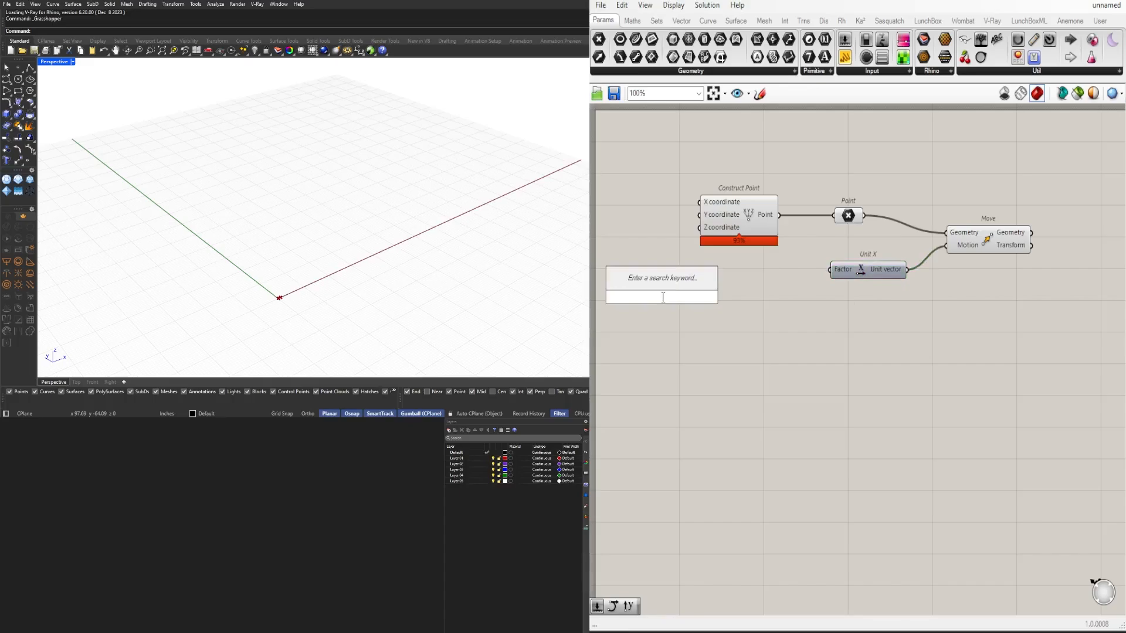
{"action": "type", "text": "60"}
{"action": "key", "text": "Return"}
{"action": "scroll", "coordinate": [663, 298], "scroll_direction": "up", "scroll_amount": 3}
{"action": "left_click_drag", "start_coordinate": [661, 299], "coordinate": [789, 260]}
{"action": "scroll", "coordinate": [965, 254], "scroll_direction": "up", "scroll_amount": 3}
{"action": "left_click_drag", "start_coordinate": [886, 256], "coordinate": [959, 257]}
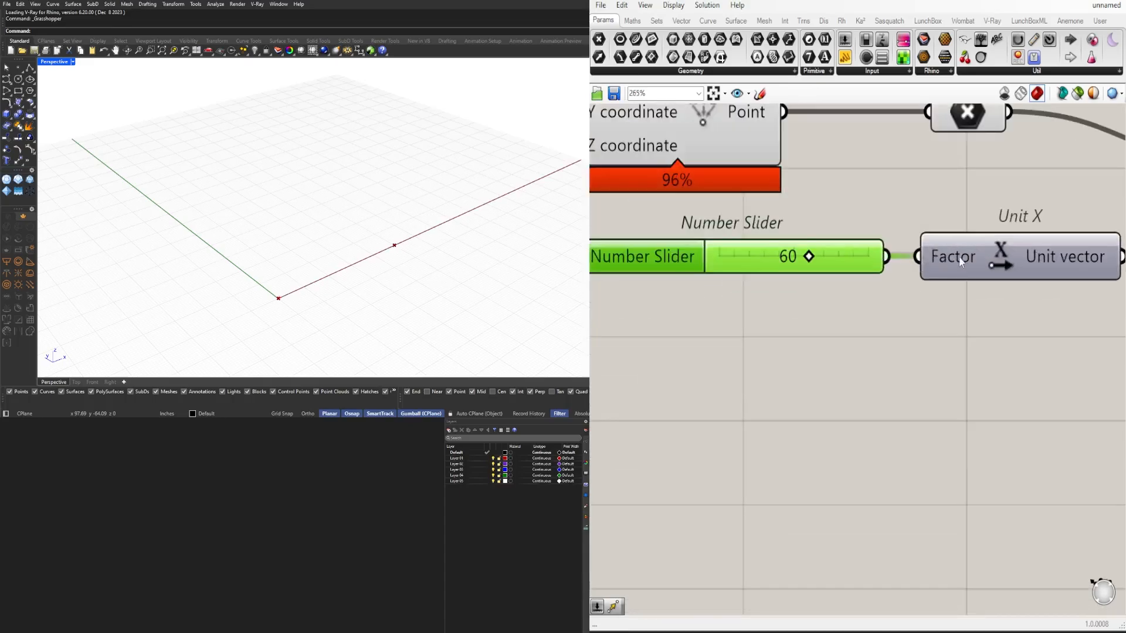
{"action": "left_click", "coordinate": [973, 261]}
Step: Reposition the Move component so that it lines up with the Unit X component
{"action": "right_click_drag", "start_coordinate": [1029, 301], "coordinate": [765, 329]}
{"action": "scroll", "coordinate": [863, 305], "scroll_direction": "down", "scroll_amount": 4}
{"action": "left_click_drag", "start_coordinate": [1000, 254], "coordinate": [1040, 229]}
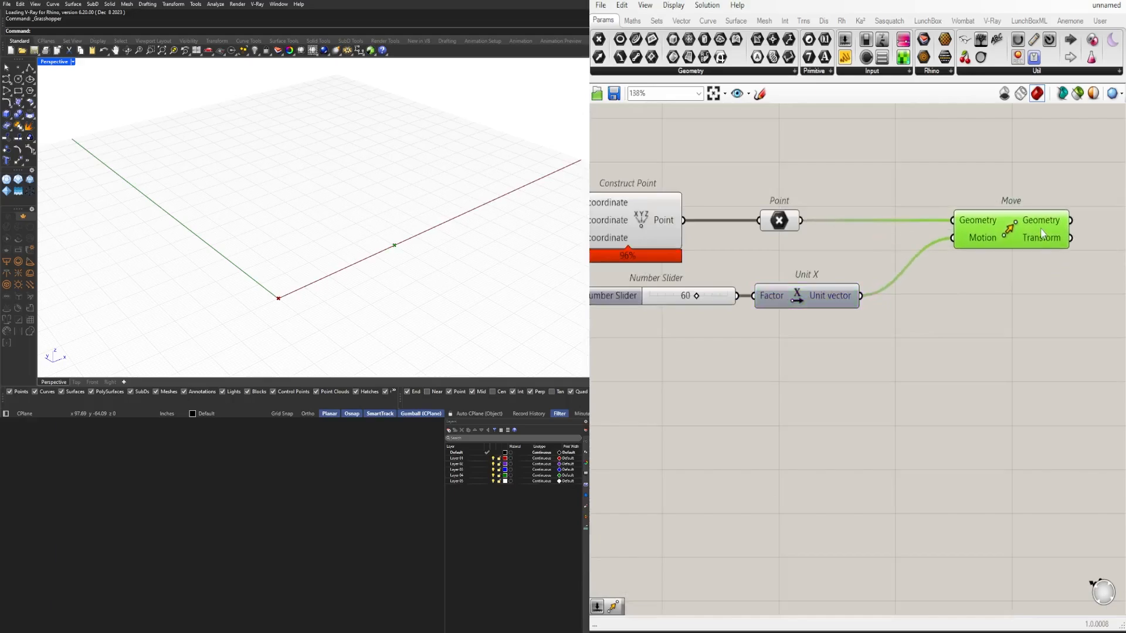
{"action": "scroll", "coordinate": [1041, 230], "scroll_direction": "down", "scroll_amount": 2}
{"action": "right_click_drag", "start_coordinate": [1026, 243], "coordinate": [953, 276]}
{"action": "left_click_drag", "start_coordinate": [953, 275], "coordinate": [925, 305]}
{"action": "left_click", "coordinate": [844, 292]}
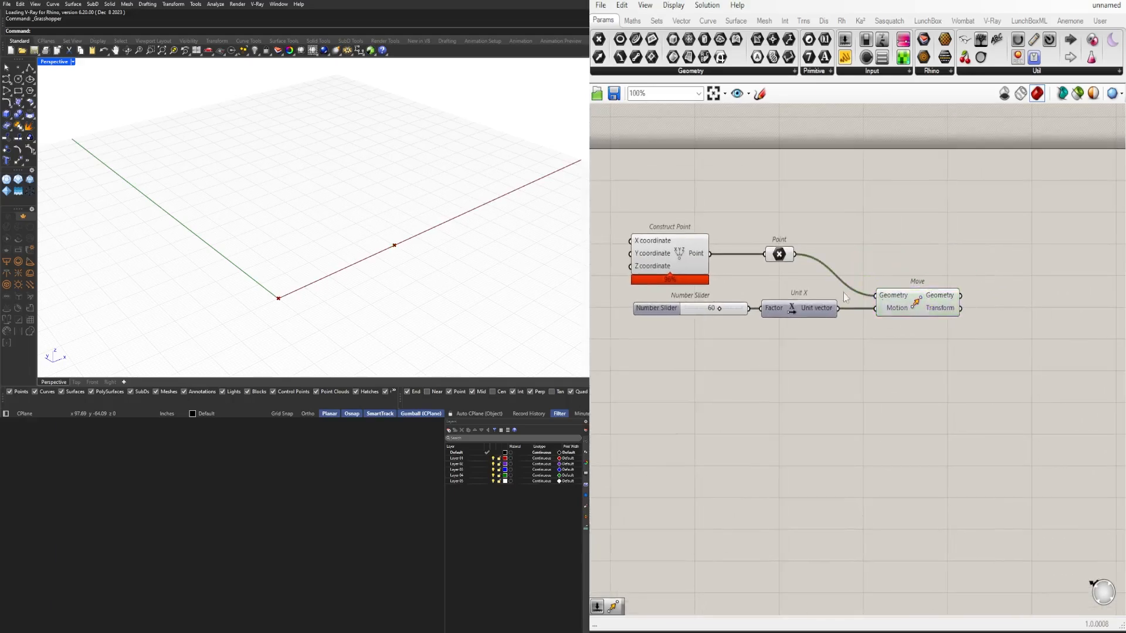
Step: Add an Arc SED component with the Point parameter as its Start and the moved geometry as its End
{"action": "double_click", "coordinate": [942, 248]}
{"action": "type", "text": "arc"}
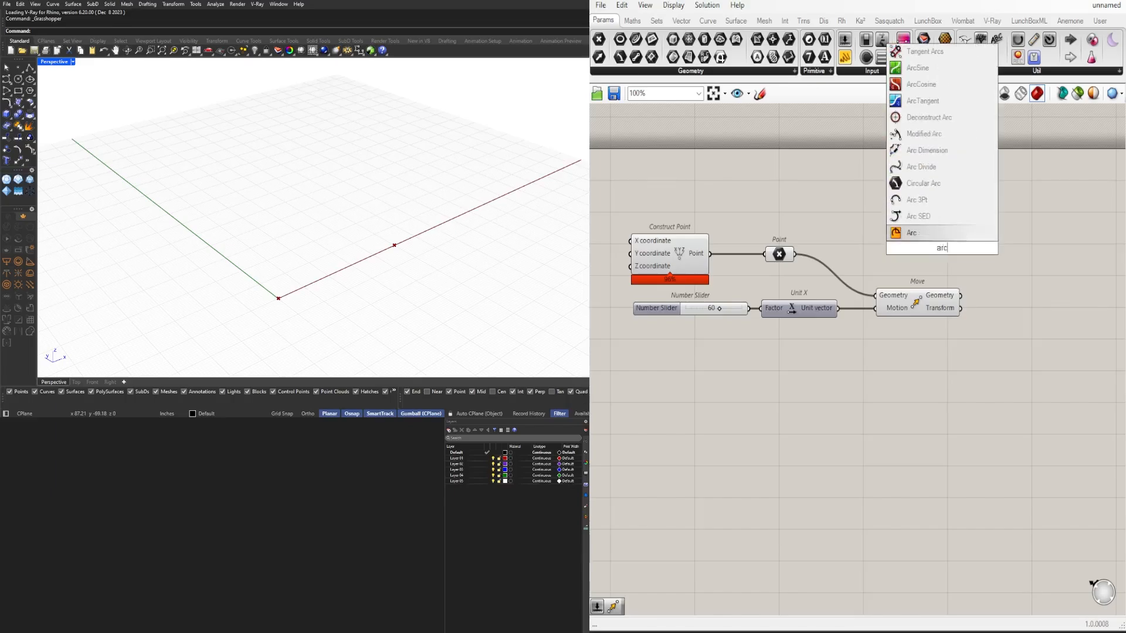
{"action": "left_click", "coordinate": [928, 217]}
{"action": "left_click_drag", "start_coordinate": [936, 240], "coordinate": [1028, 214]}
{"action": "right_click_drag", "start_coordinate": [781, 256], "coordinate": [717, 266]}
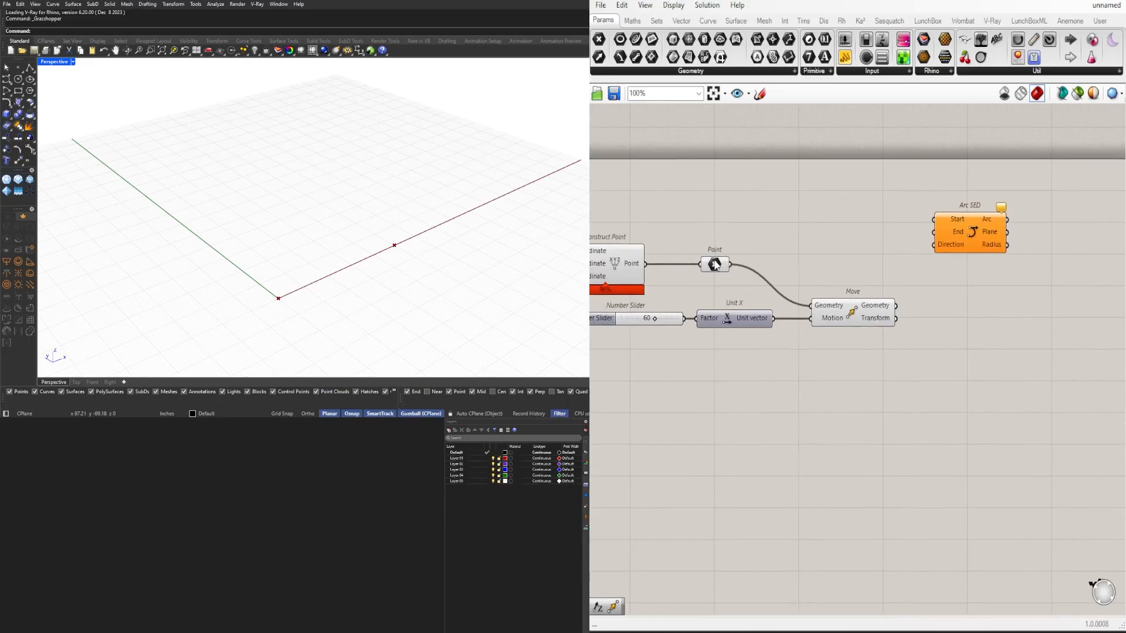
{"action": "left_click", "coordinate": [714, 264]}
{"action": "left_click_drag", "start_coordinate": [731, 264], "coordinate": [974, 282]}
{"action": "left_click", "coordinate": [900, 320]}
{"action": "left_click_drag", "start_coordinate": [896, 305], "coordinate": [989, 269]}
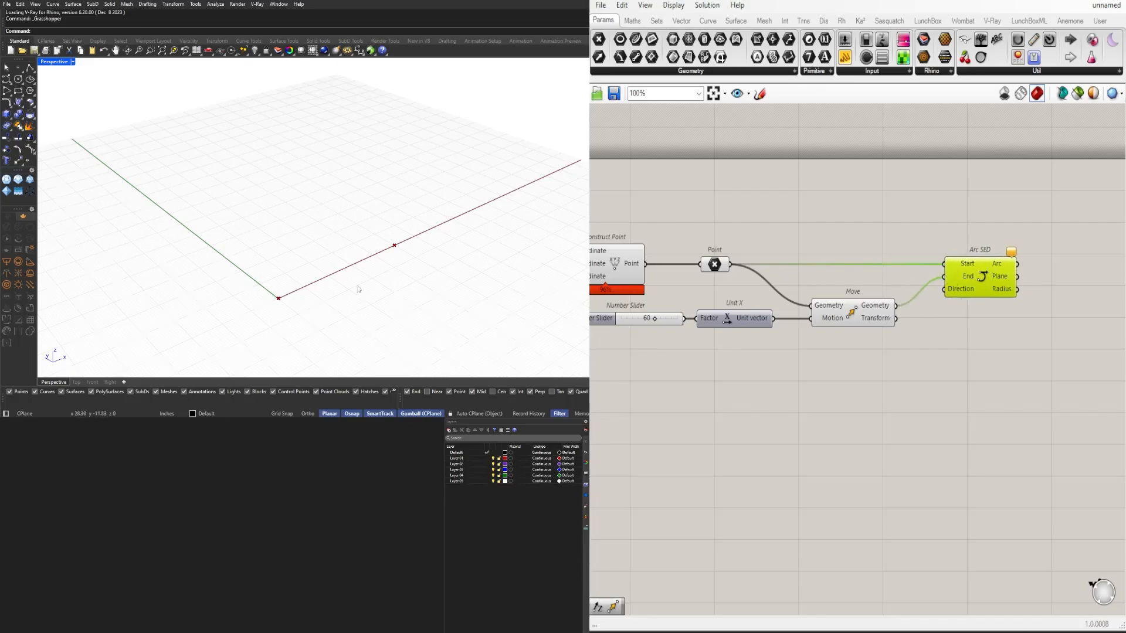
Step: Add a Unit Z vector component and connect it to the Direction input of Arc SED
{"action": "right_click_drag", "start_coordinate": [359, 289], "coordinate": [263, 255]}
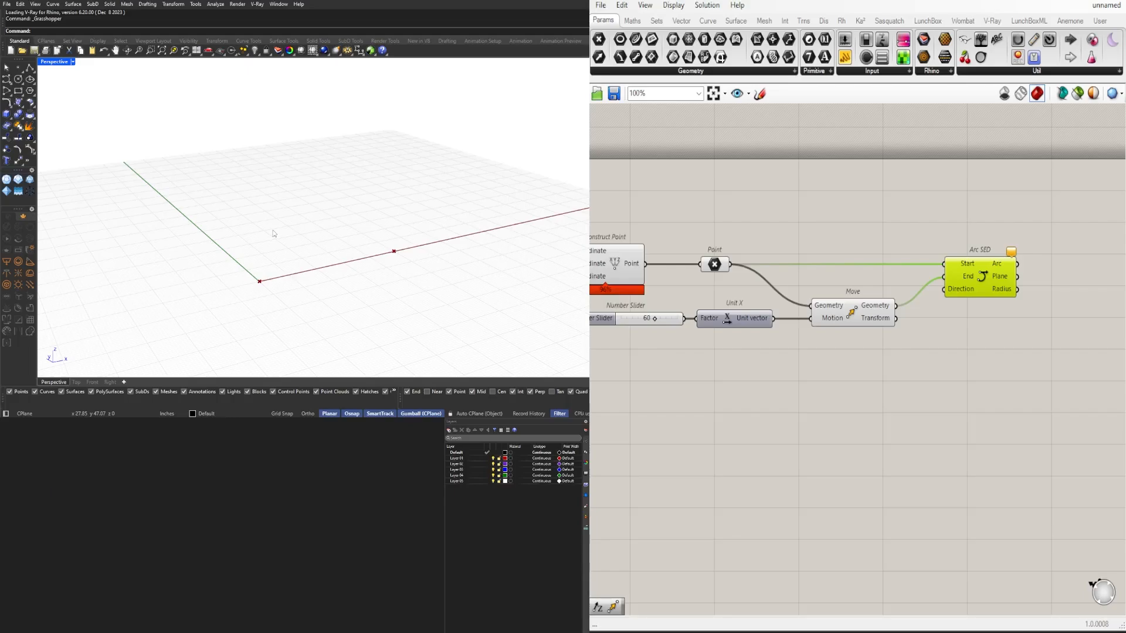
{"action": "double_click", "coordinate": [870, 246]}
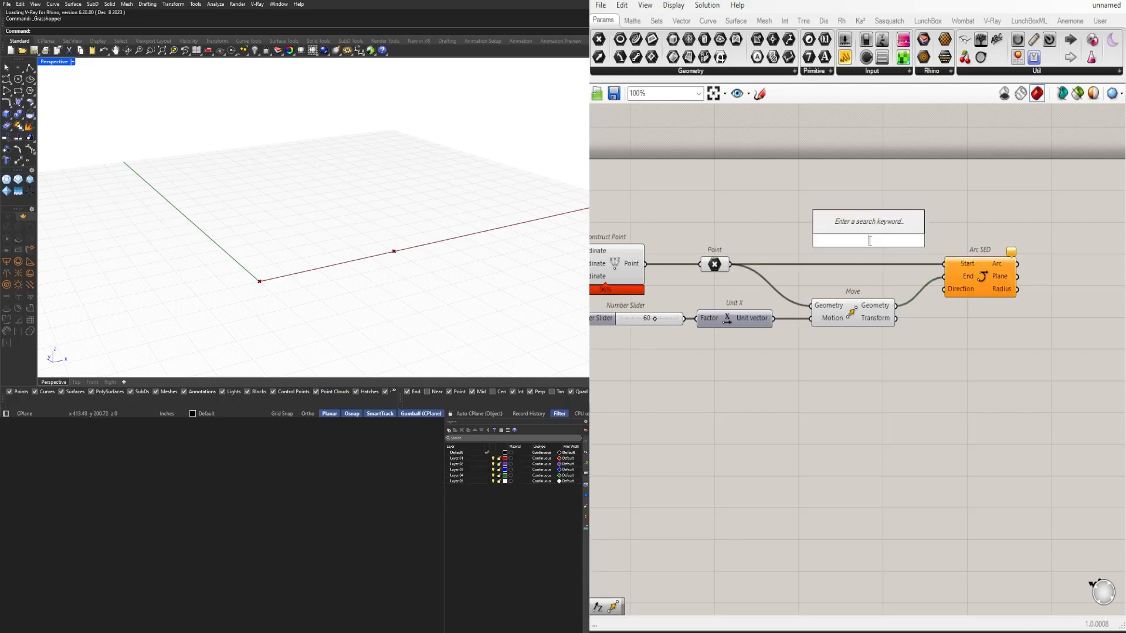
{"action": "type", "text": "unit z"}
{"action": "key", "text": "Return"}
{"action": "left_click_drag", "start_coordinate": [843, 233], "coordinate": [977, 282]}
{"action": "left_click", "coordinate": [844, 278]}
Step: Place the Unit Z component below the Move component and tidy the position of Arc SED
{"action": "right_click_drag", "start_coordinate": [317, 258], "coordinate": [391, 261]}
{"action": "scroll", "coordinate": [821, 249], "scroll_direction": "up", "scroll_amount": 1}
{"action": "left_click_drag", "start_coordinate": [854, 233], "coordinate": [856, 368]}
{"action": "left_click", "coordinate": [1024, 293]}
{"action": "left_click_drag", "start_coordinate": [1024, 290], "coordinate": [1016, 285]}
{"action": "left_click", "coordinate": [1033, 350]}
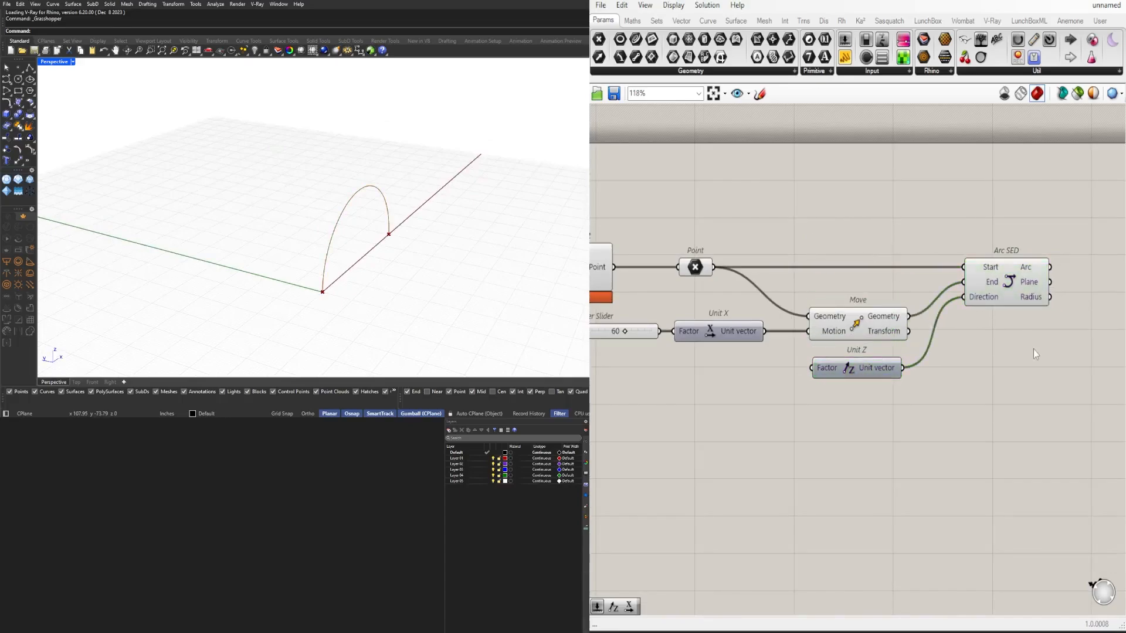
Step: Examine the arc generated by the Arc SED component in the Rhino viewport
{"action": "scroll", "coordinate": [1033, 350], "scroll_direction": "down", "scroll_amount": 1}
{"action": "scroll", "coordinate": [895, 348], "scroll_direction": "up", "scroll_amount": 2}
{"action": "right_click_drag", "start_coordinate": [405, 246], "coordinate": [346, 249]}
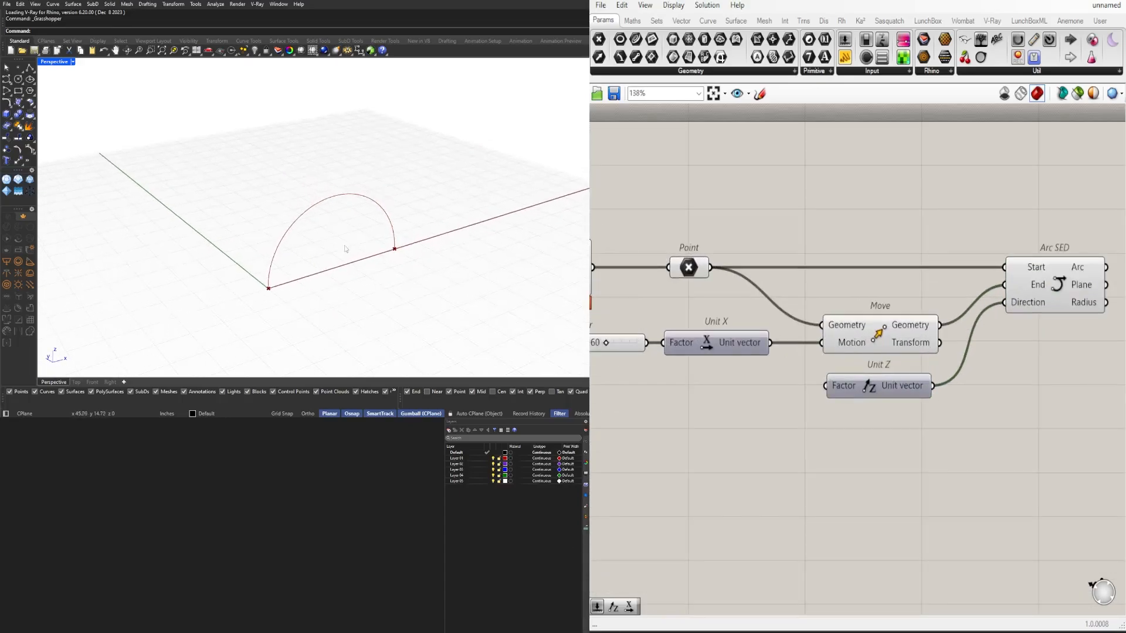
{"action": "right_click_drag", "start_coordinate": [848, 350], "coordinate": [700, 346]}
{"action": "left_click", "coordinate": [893, 286]}
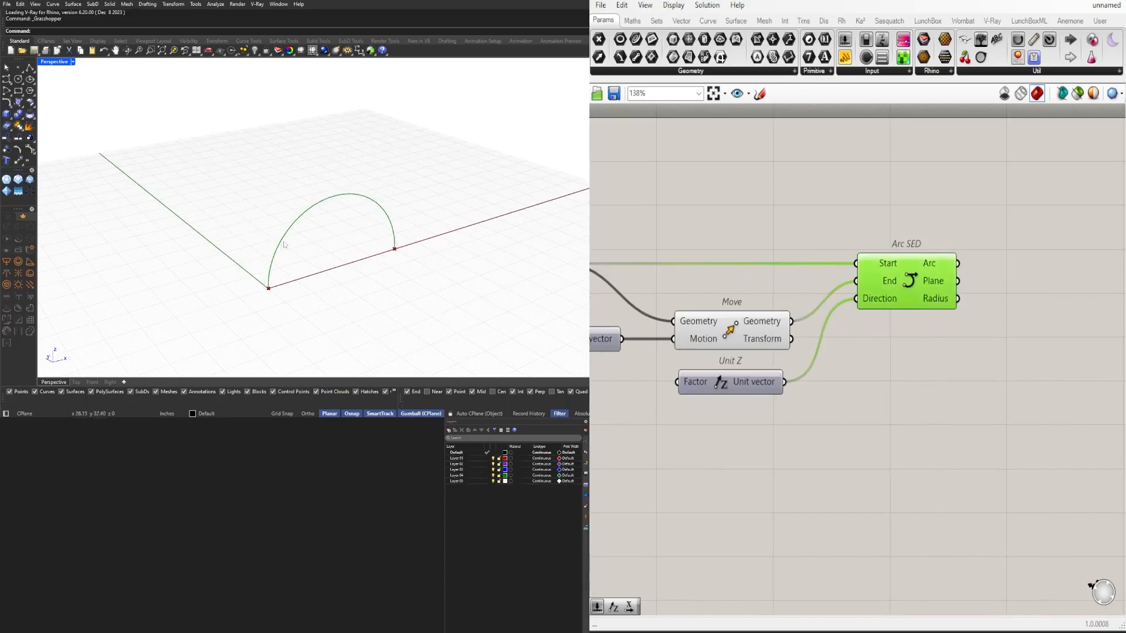
{"action": "scroll", "coordinate": [280, 266], "scroll_direction": "up", "scroll_amount": 2}
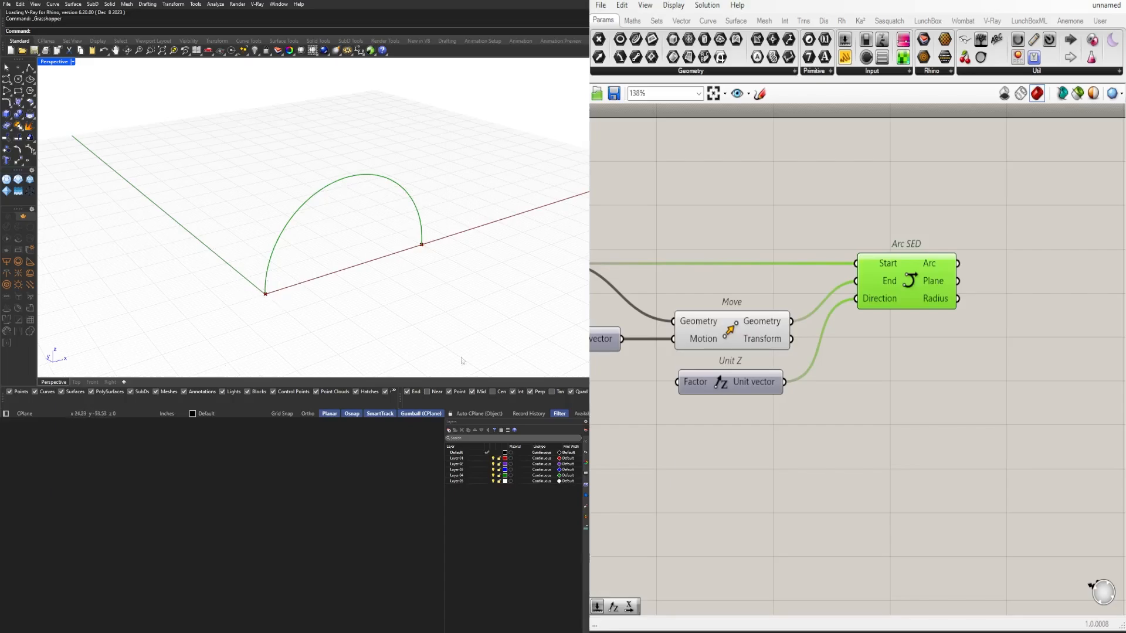
{"action": "left_click", "coordinate": [986, 505]}
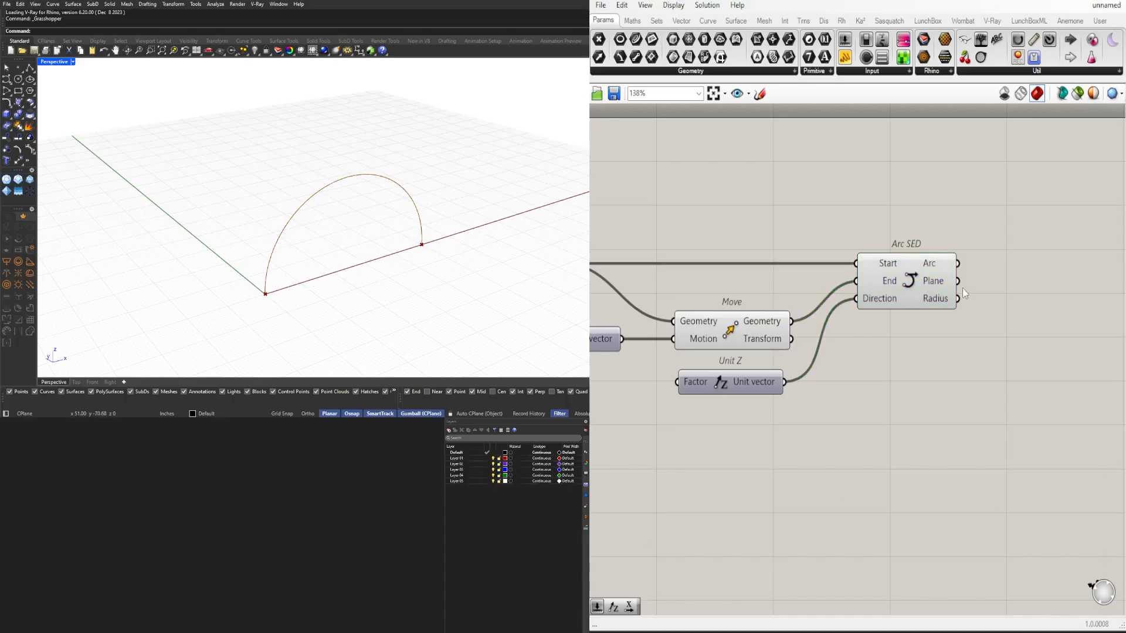
{"action": "left_click", "coordinate": [891, 269]}
Step: Add a Divide Curve component, connect the Arc output of Arc SED to its Curve input, and position it beyond the arc component
{"action": "right_click_drag", "start_coordinate": [914, 307], "coordinate": [828, 309]}
{"action": "double_click", "coordinate": [917, 308]}
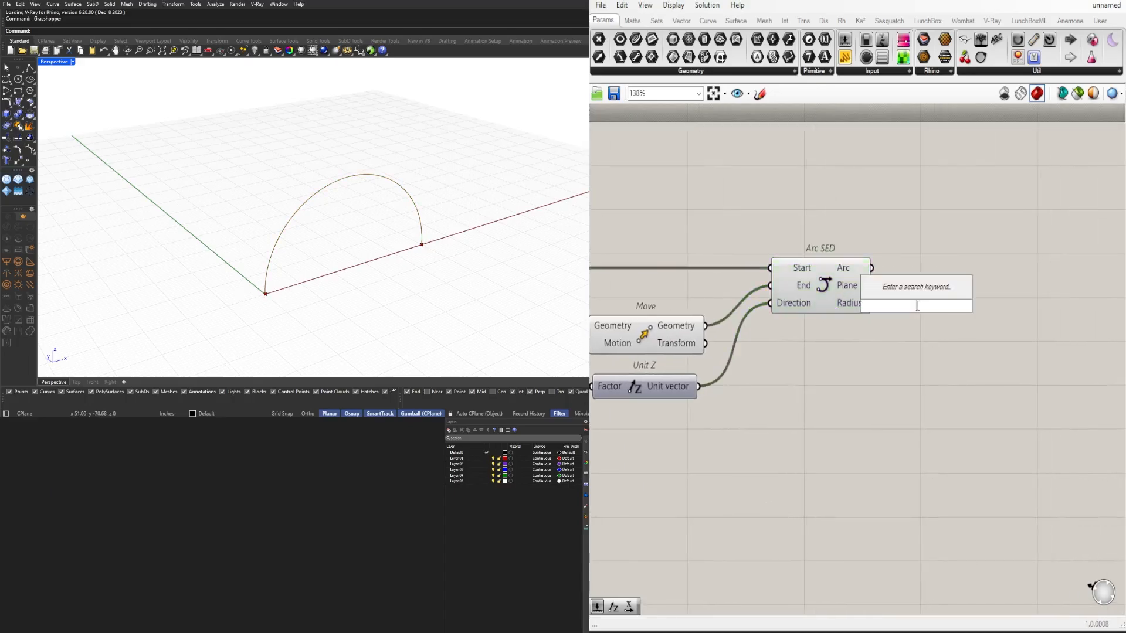
{"action": "type", "text": "divi"}
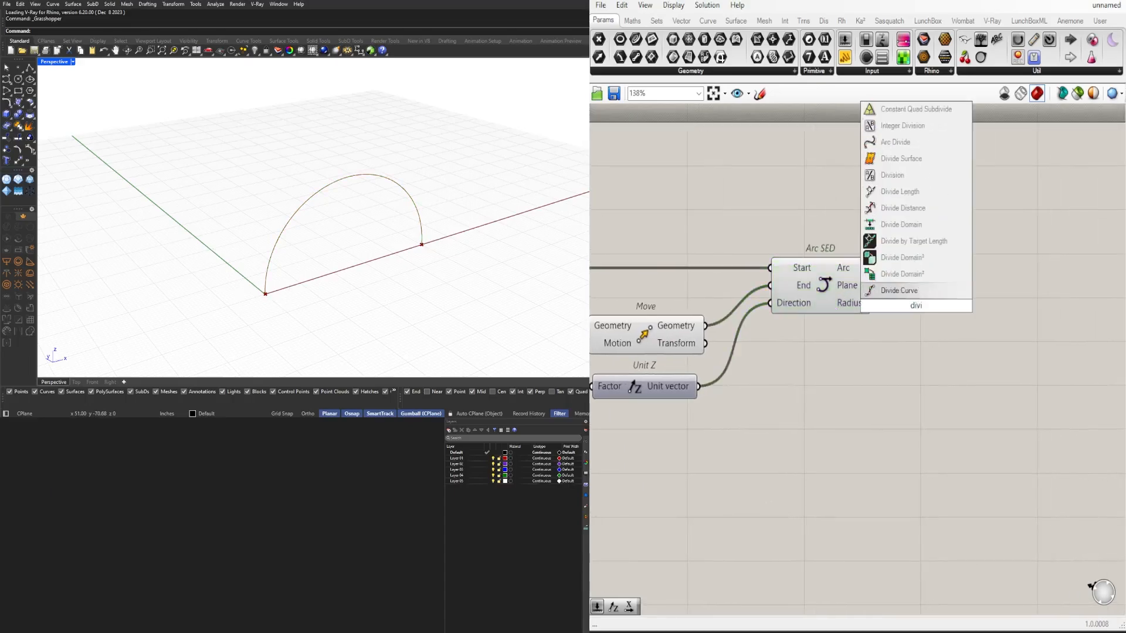
{"action": "left_click", "coordinate": [908, 292]}
{"action": "right_click_drag", "start_coordinate": [912, 355], "coordinate": [785, 365]}
{"action": "left_click_drag", "start_coordinate": [755, 303], "coordinate": [822, 309]}
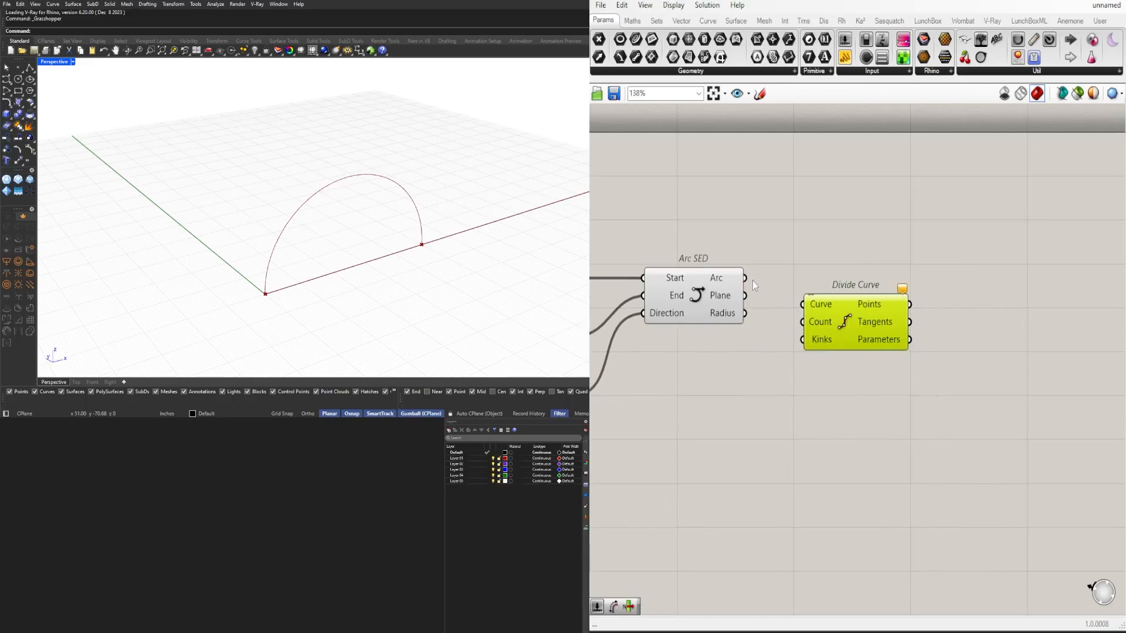
{"action": "left_click_drag", "start_coordinate": [744, 278], "coordinate": [802, 304]}
{"action": "left_click_drag", "start_coordinate": [843, 338], "coordinate": [881, 276]}
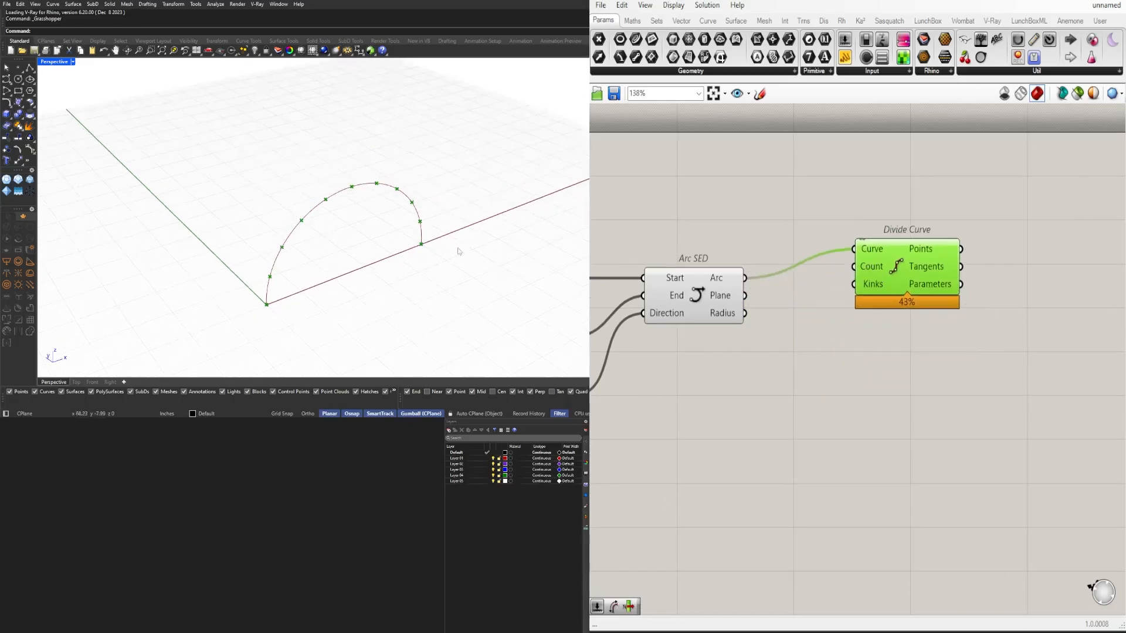
Step: Add a number slider with the value 8 and connect it to the Count input of Divide Curve
{"action": "double_click", "coordinate": [731, 231]}
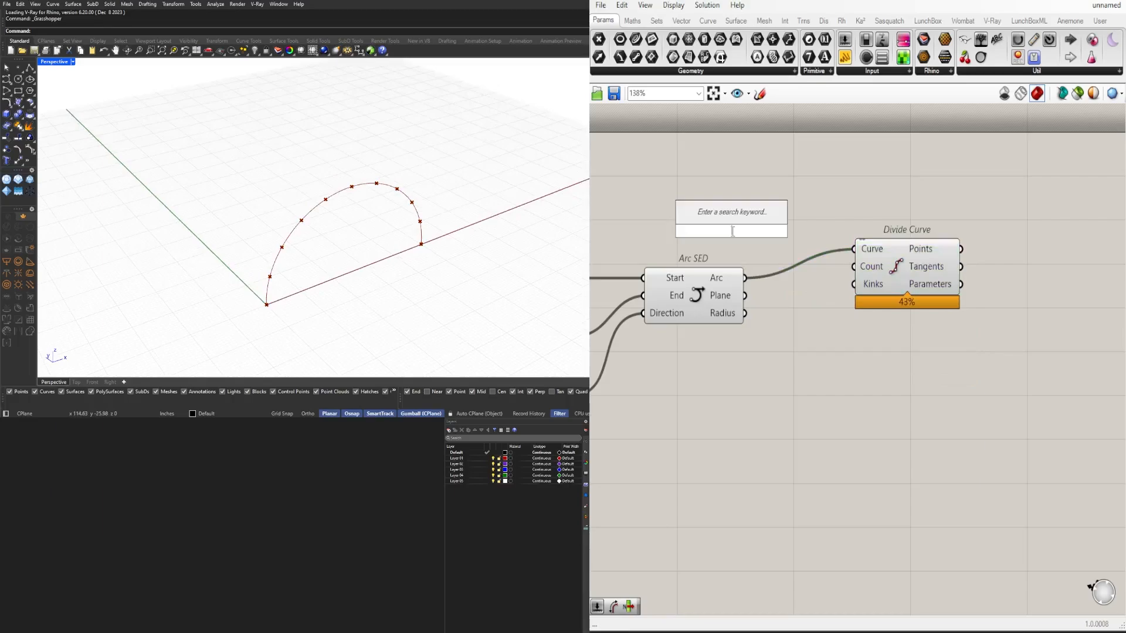
{"action": "type", "text": "number slider"}
{"action": "key", "text": "Return"}
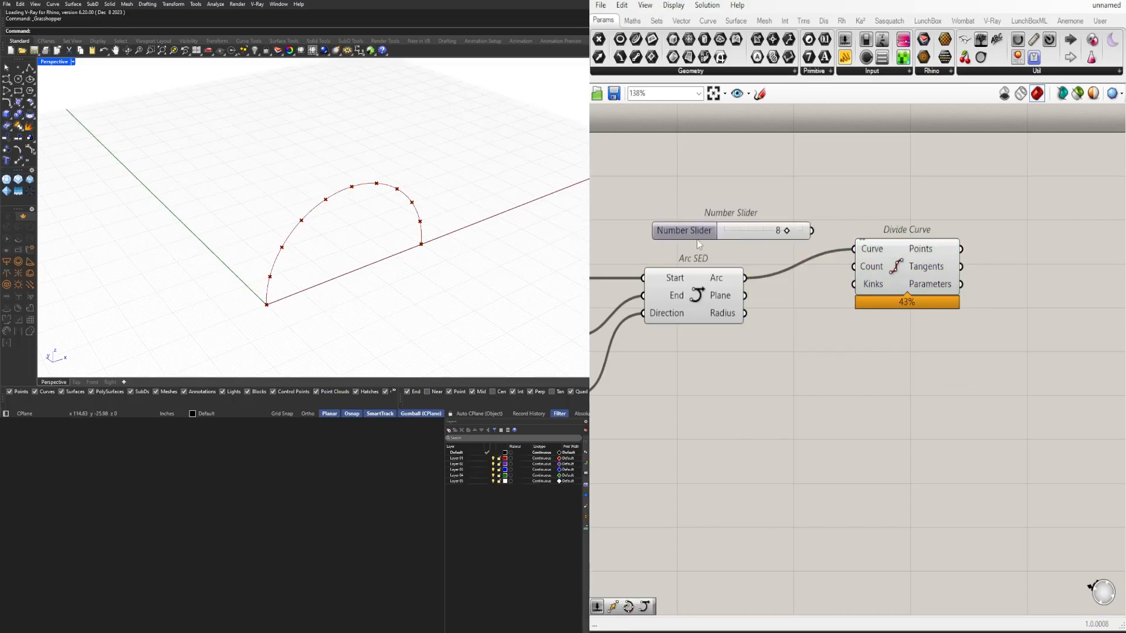
{"action": "left_click_drag", "start_coordinate": [780, 239], "coordinate": [919, 296]}
{"action": "left_click", "coordinate": [918, 251]}
Step: Set the division count slider to 10 and shift the Divide Curve component slightly farther from the arc component
{"action": "right_click_drag", "start_coordinate": [729, 272], "coordinate": [842, 266]}
{"action": "scroll", "coordinate": [842, 266], "scroll_direction": "up", "scroll_amount": 1}
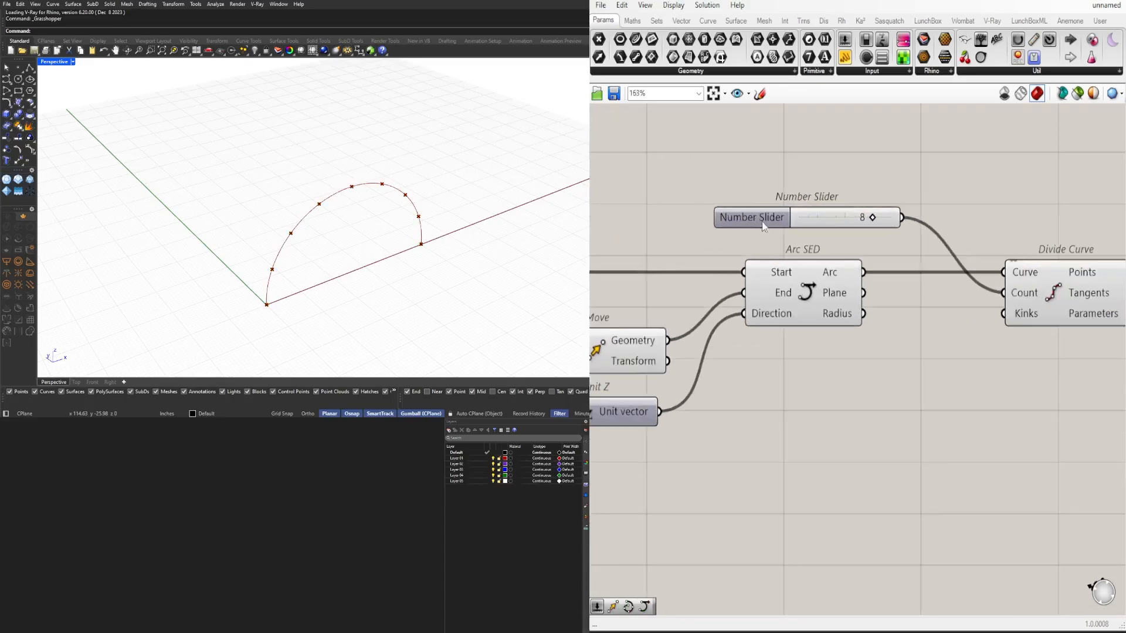
{"action": "left_click_drag", "start_coordinate": [767, 217], "coordinate": [764, 226]}
{"action": "scroll", "coordinate": [864, 230], "scroll_direction": "up", "scroll_amount": 2}
{"action": "left_click_drag", "start_coordinate": [862, 228], "coordinate": [897, 229]}
{"action": "scroll", "coordinate": [891, 264], "scroll_direction": "down", "scroll_amount": 3}
{"action": "right_click_drag", "start_coordinate": [958, 374], "coordinate": [676, 386]}
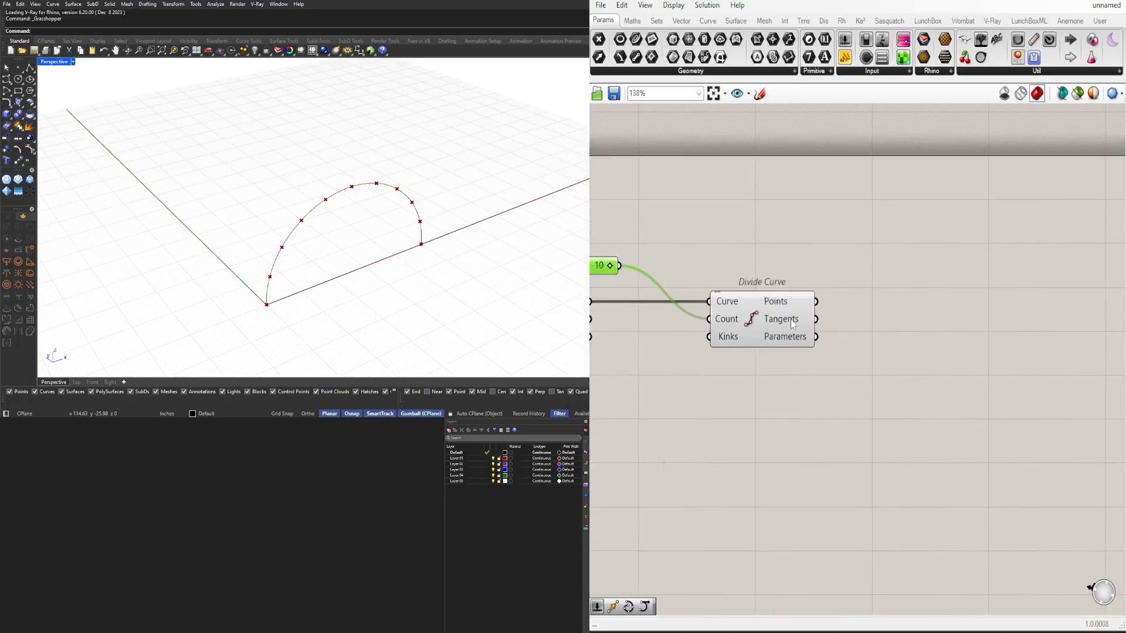
{"action": "left_click_drag", "start_coordinate": [785, 319], "coordinate": [800, 318]}
{"action": "left_click", "coordinate": [674, 352]}
Step: Add a PolyLine component, connect the Points output of Divide Curve to its Vertices input, and place it close to Divide Curve
{"action": "right_click_drag", "start_coordinate": [335, 276], "coordinate": [282, 259]}
{"action": "scroll", "coordinate": [283, 259], "scroll_direction": "up", "scroll_amount": 9}
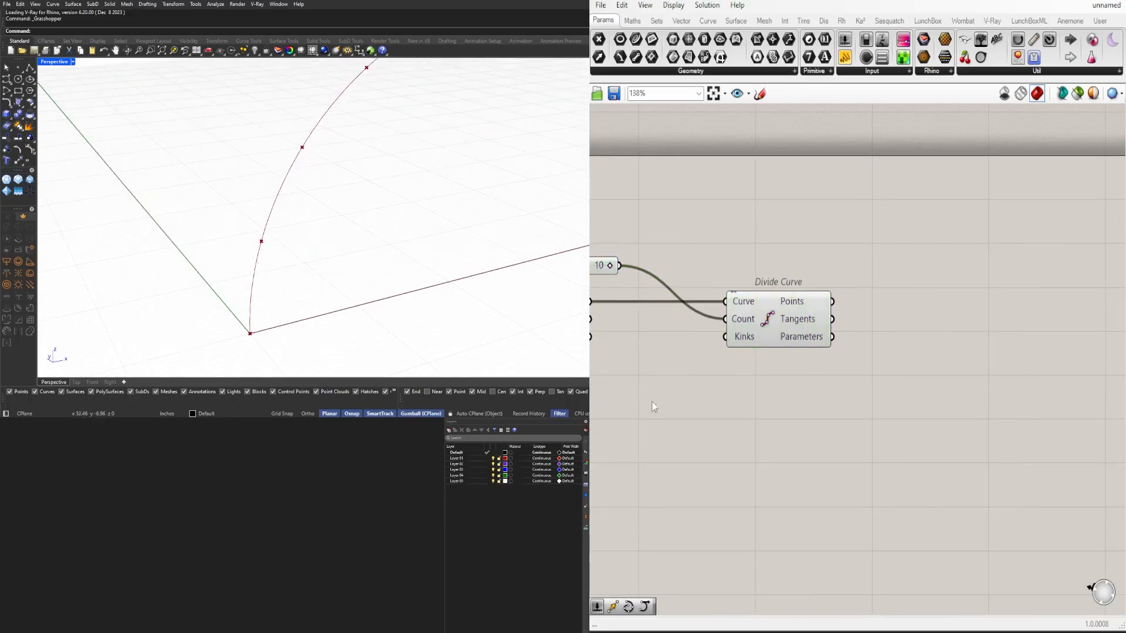
{"action": "double_click", "coordinate": [977, 335]}
{"action": "type", "text": "poly"}
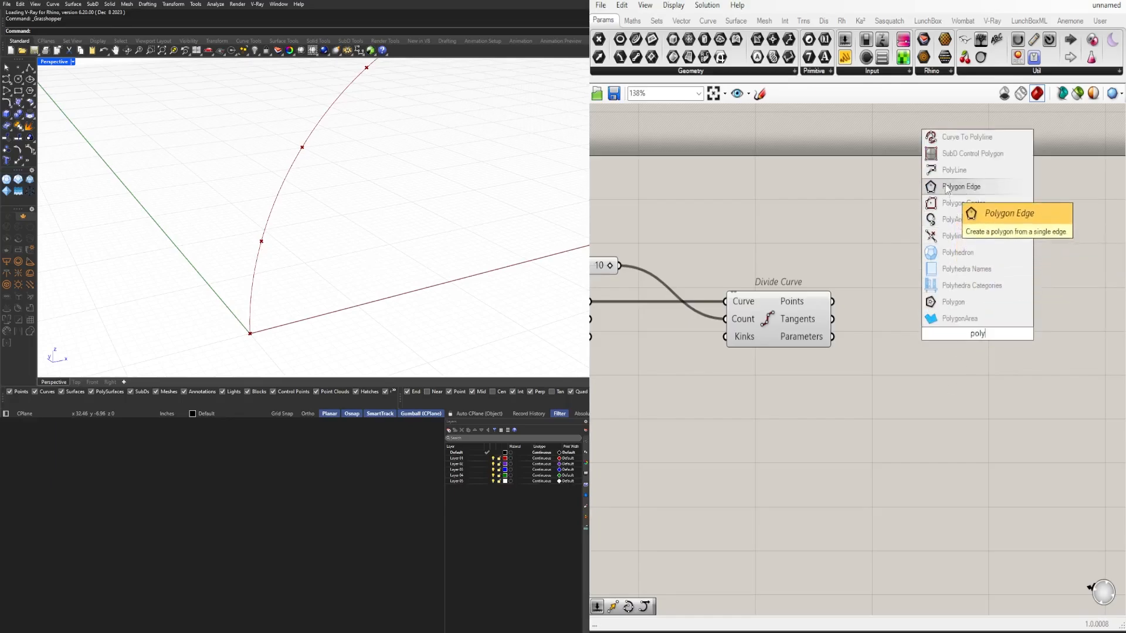
{"action": "left_click", "coordinate": [953, 170]}
{"action": "left_click_drag", "start_coordinate": [838, 304], "coordinate": [903, 319]}
{"action": "scroll", "coordinate": [369, 218], "scroll_direction": "down", "scroll_amount": 8}
{"action": "scroll", "coordinate": [398, 167], "scroll_direction": "up", "scroll_amount": 6}
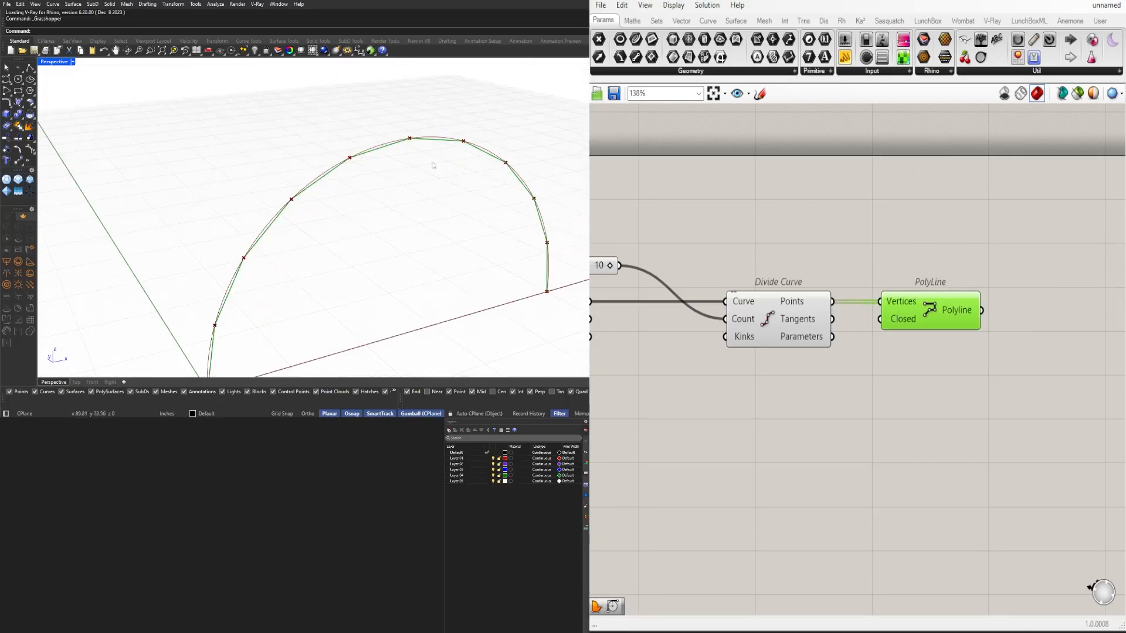
{"action": "right_click_drag", "start_coordinate": [435, 166], "coordinate": [475, 154]}
{"action": "left_click", "coordinate": [934, 354]}
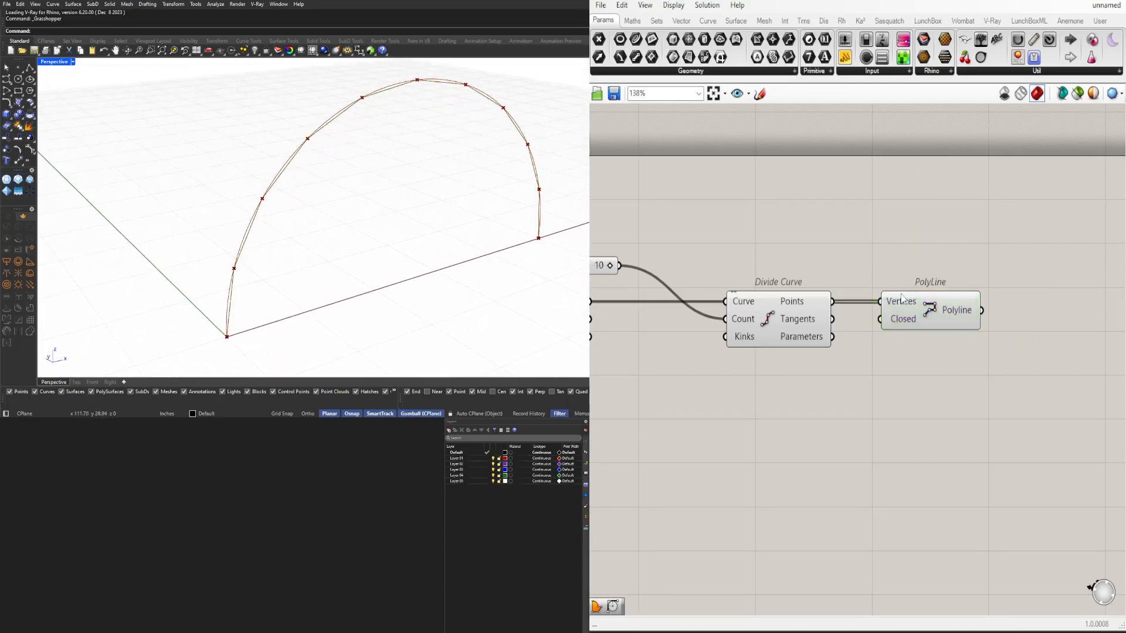
{"action": "left_click_drag", "start_coordinate": [900, 294], "coordinate": [884, 294]}
{"action": "left_click", "coordinate": [914, 282]}
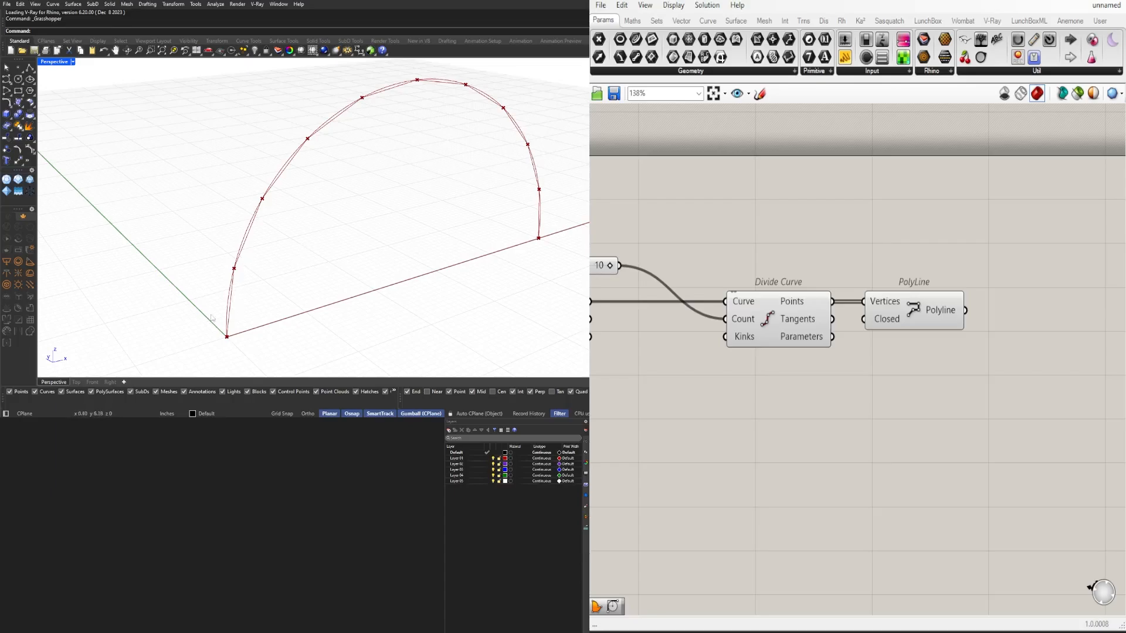
Step: Add an Explode component for curves and connect the Polyline output to its Curve input
{"action": "double_click", "coordinate": [1002, 358]}
{"action": "type", "text": "expl"}
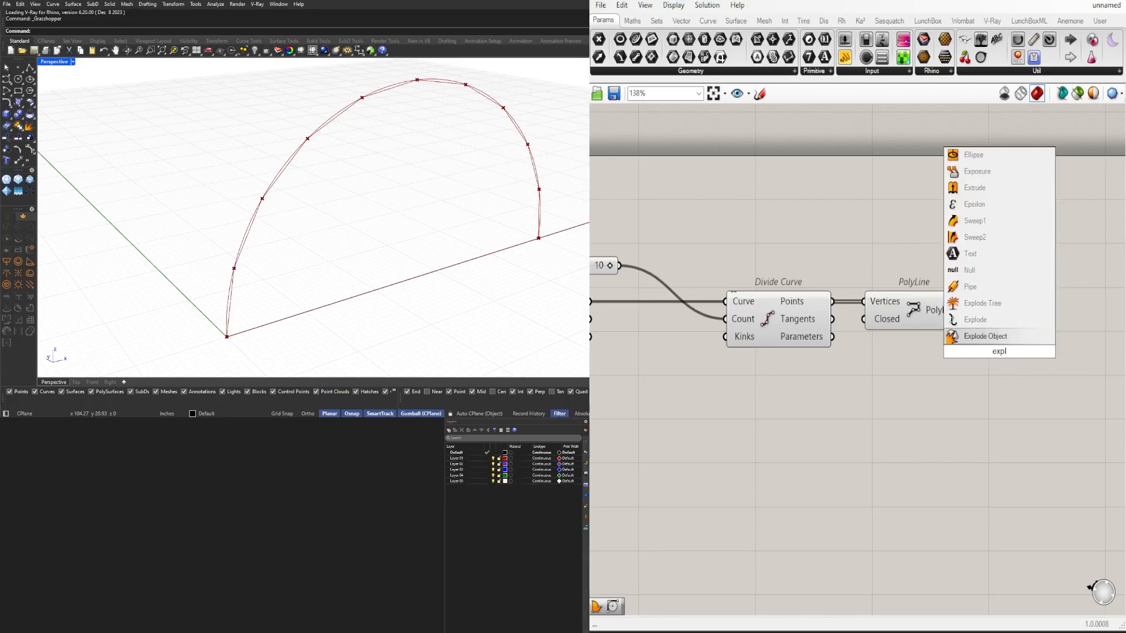
{"action": "left_click", "coordinate": [975, 319]}
{"action": "left_click_drag", "start_coordinate": [965, 310], "coordinate": [999, 314]}
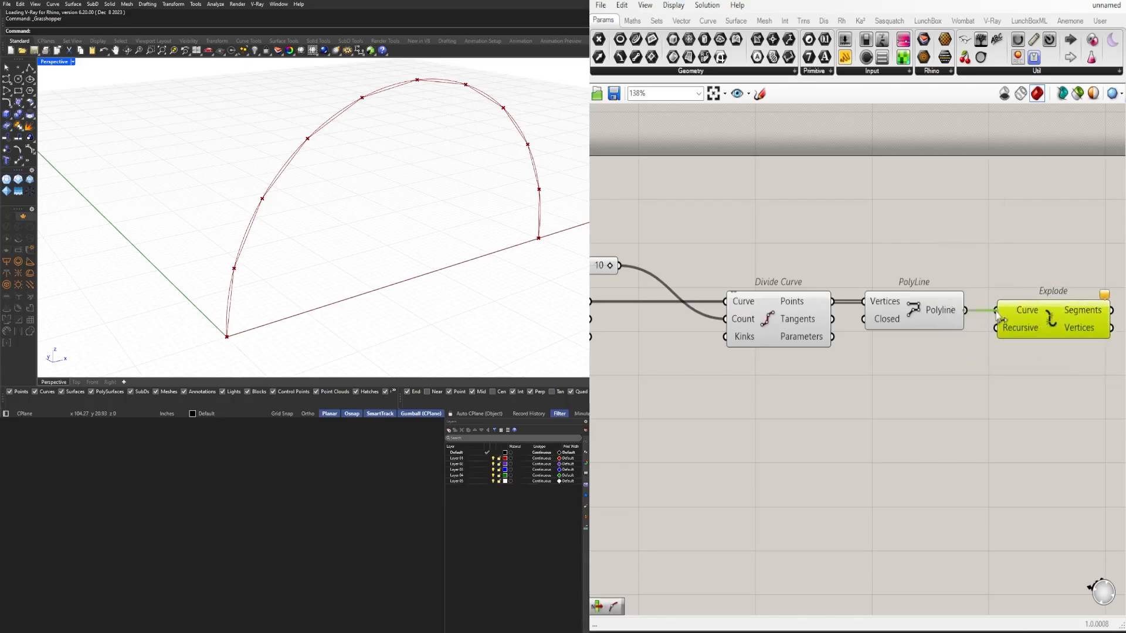
{"action": "right_click_drag", "start_coordinate": [1046, 333], "coordinate": [869, 355]}
{"action": "mouse_move", "coordinate": [898, 329]}
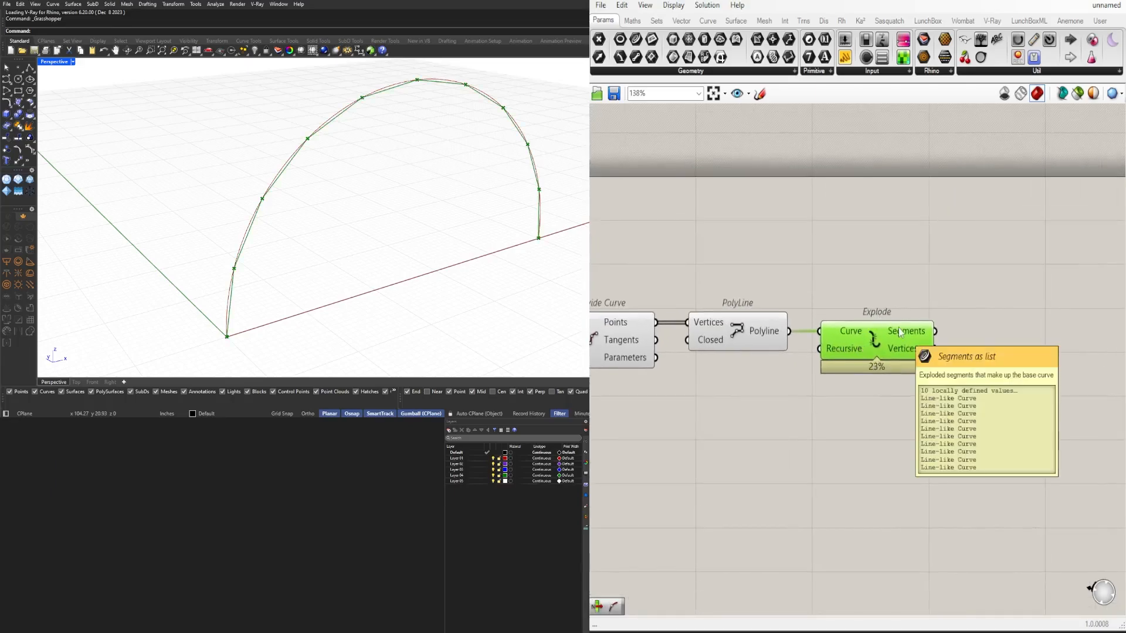
Step: Disable the preview of the Divide Curve and PolyLine components and shift Explode slightly closer to PolyLine
{"action": "scroll", "coordinate": [940, 388], "scroll_direction": "down", "scroll_amount": 3}
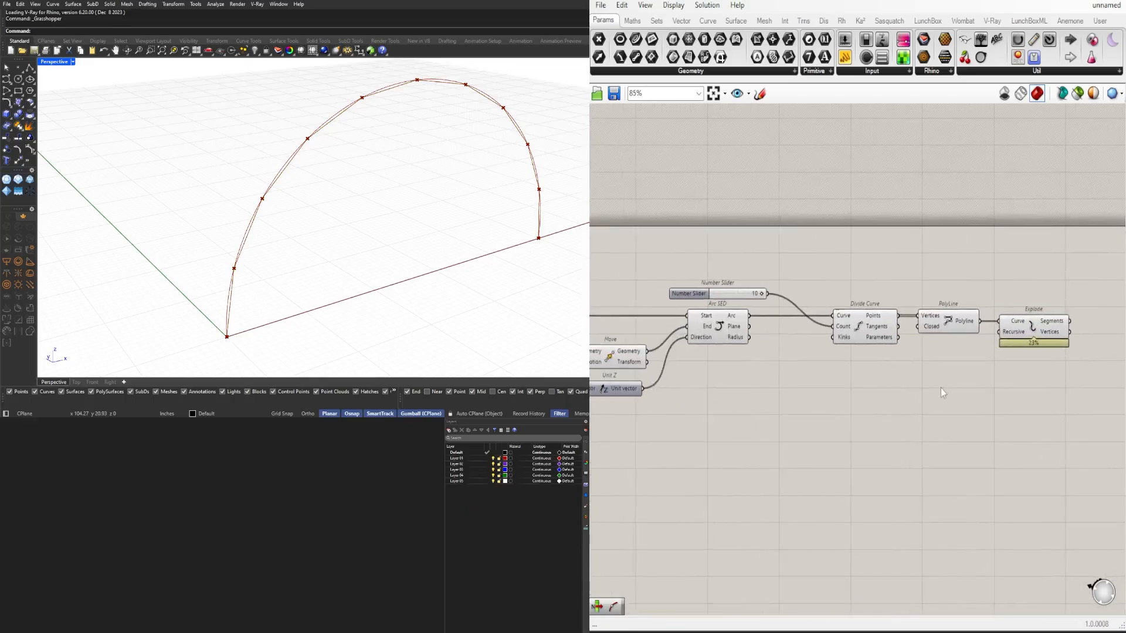
{"action": "left_click_drag", "start_coordinate": [940, 388], "coordinate": [831, 280]}
{"action": "middle_click", "coordinate": [832, 279]}
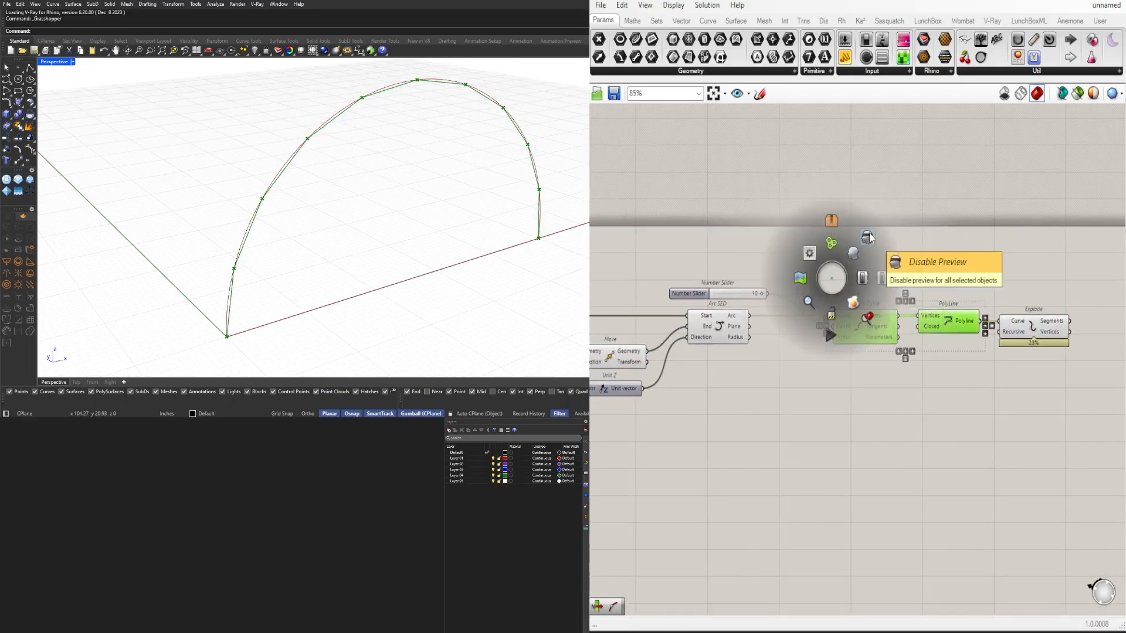
{"action": "left_click", "coordinate": [869, 237]}
{"action": "left_click", "coordinate": [913, 238]}
{"action": "left_click_drag", "start_coordinate": [1033, 328], "coordinate": [1025, 328]}
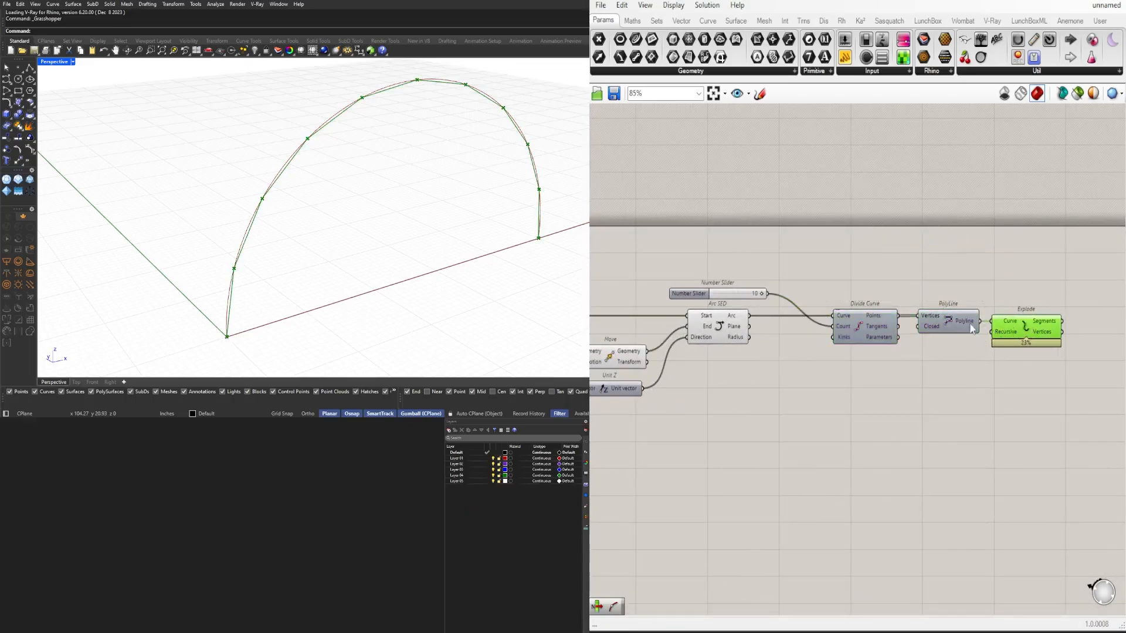
Step: Disable the preview of the Arc SED component
{"action": "right_click_drag", "start_coordinate": [801, 374], "coordinate": [947, 346]}
{"action": "left_click", "coordinate": [864, 301]}
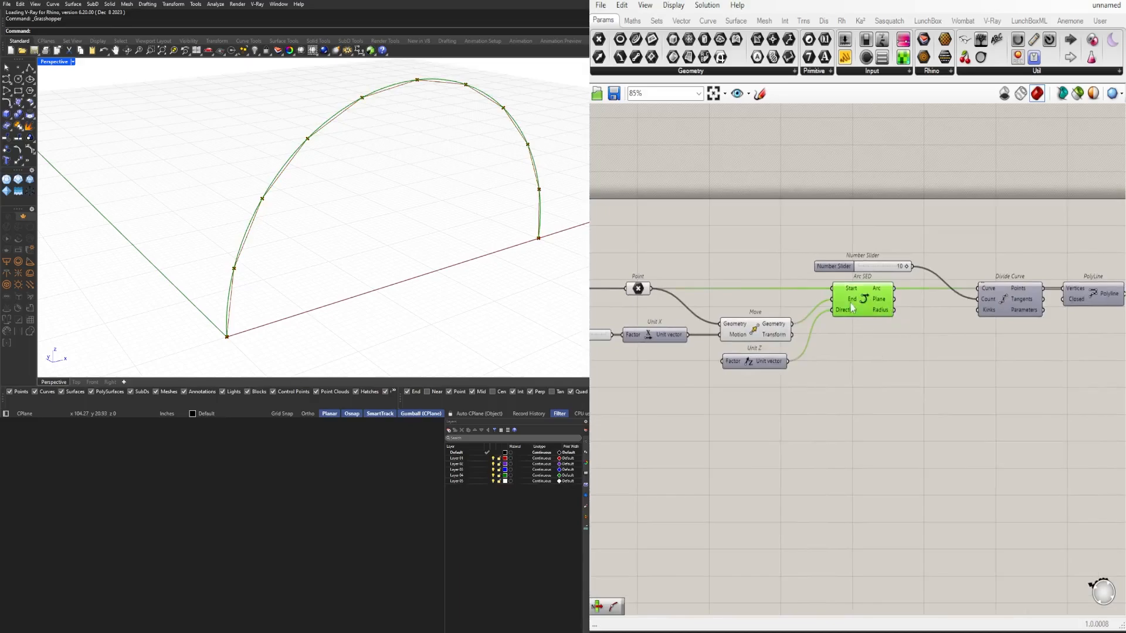
{"action": "middle_click", "coordinate": [858, 297]}
{"action": "left_click", "coordinate": [893, 256]}
Step: Shift the Explode component slightly farther from PolyLine and inspect the exploded segments in the Rhino viewport
{"action": "right_click_drag", "start_coordinate": [1013, 381], "coordinate": [783, 404]}
{"action": "scroll", "coordinate": [783, 404], "scroll_direction": "down", "scroll_amount": 2}
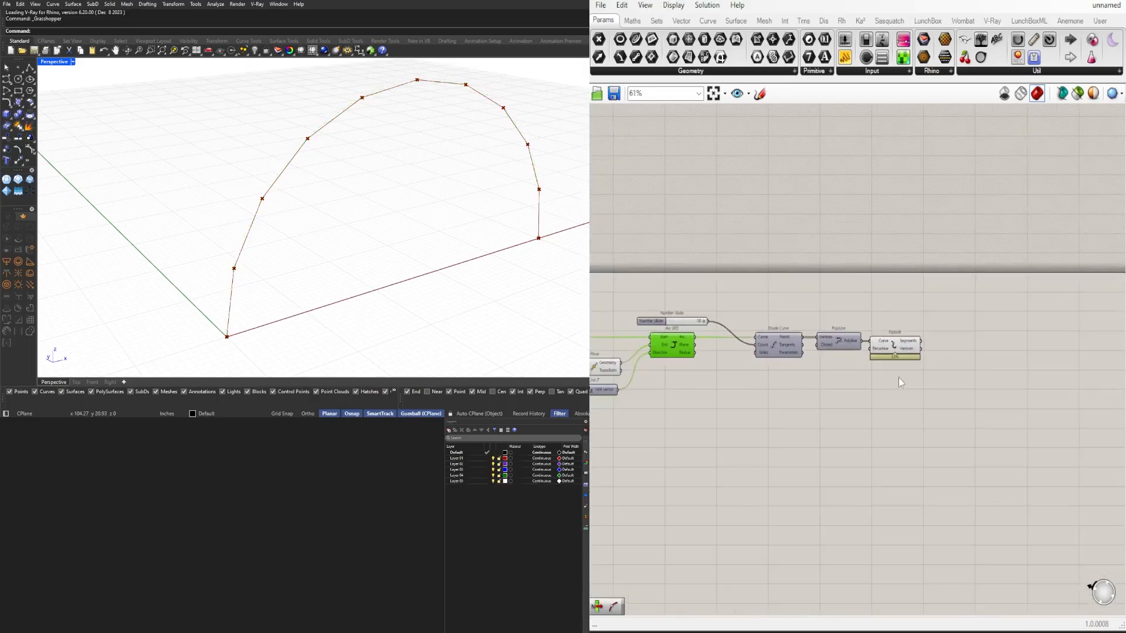
{"action": "scroll", "coordinate": [898, 378], "scroll_direction": "up", "scroll_amount": 3}
{"action": "left_click_drag", "start_coordinate": [880, 321], "coordinate": [900, 321]}
{"action": "left_click", "coordinate": [922, 339]}
{"action": "scroll", "coordinate": [434, 241], "scroll_direction": "down", "scroll_amount": 4}
{"action": "right_click_drag", "start_coordinate": [412, 246], "coordinate": [381, 243]}
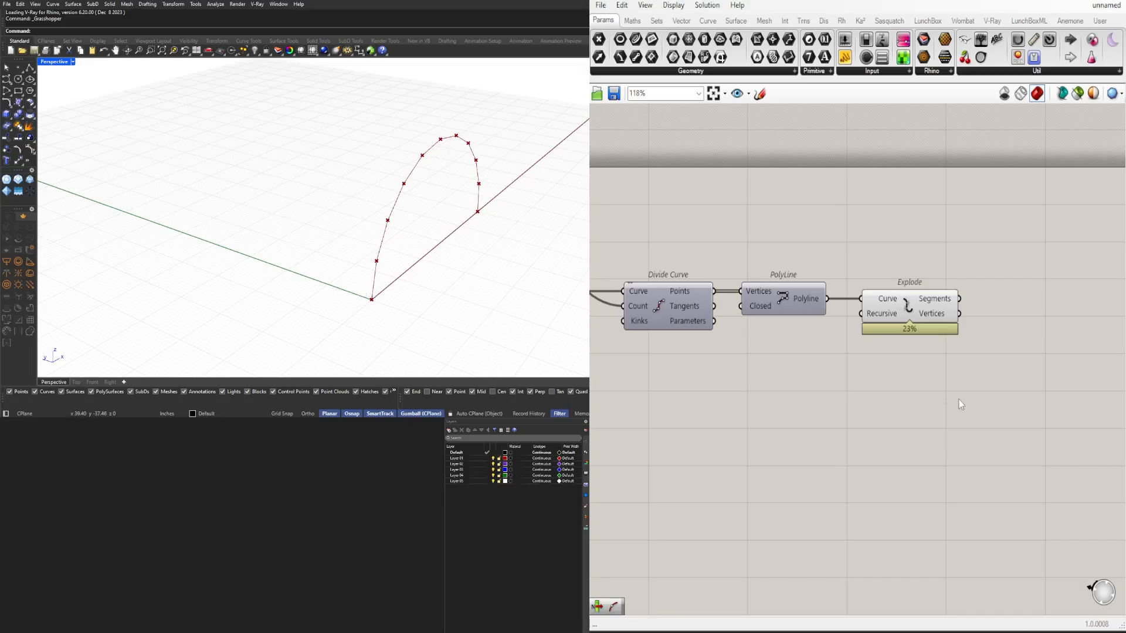
Step: Add a Move component beyond Explode and connect the Segments output to its Geometry input
{"action": "right_click_drag", "start_coordinate": [959, 399], "coordinate": [848, 409]}
{"action": "left_click", "coordinate": [815, 326]}
{"action": "double_click", "coordinate": [863, 399]}
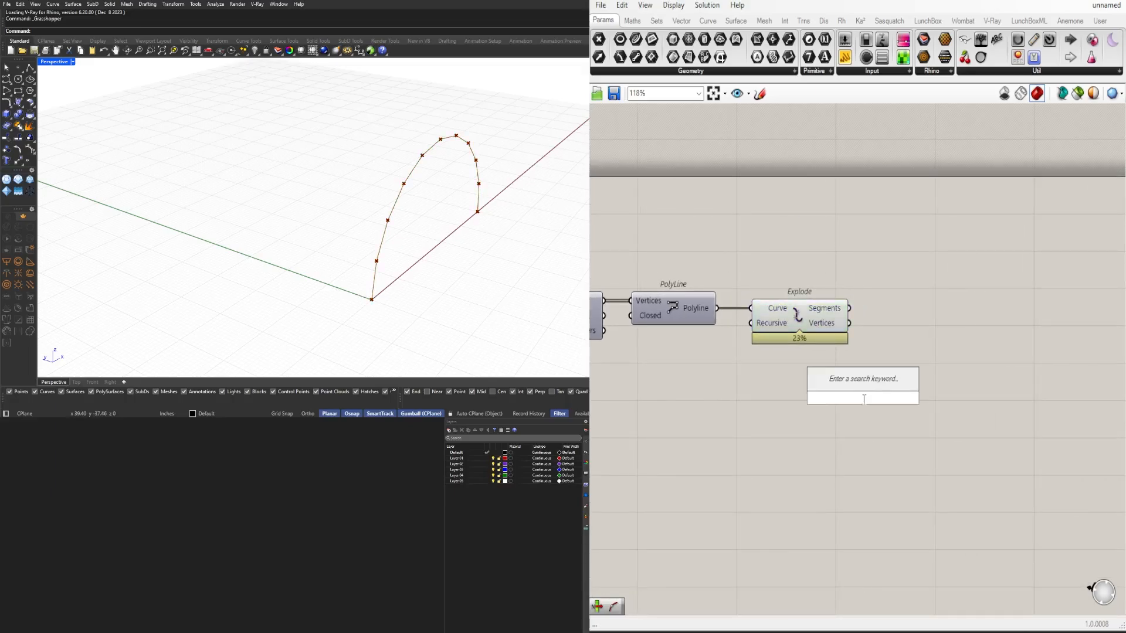
{"action": "type", "text": "move"}
{"action": "left_click", "coordinate": [853, 415]}
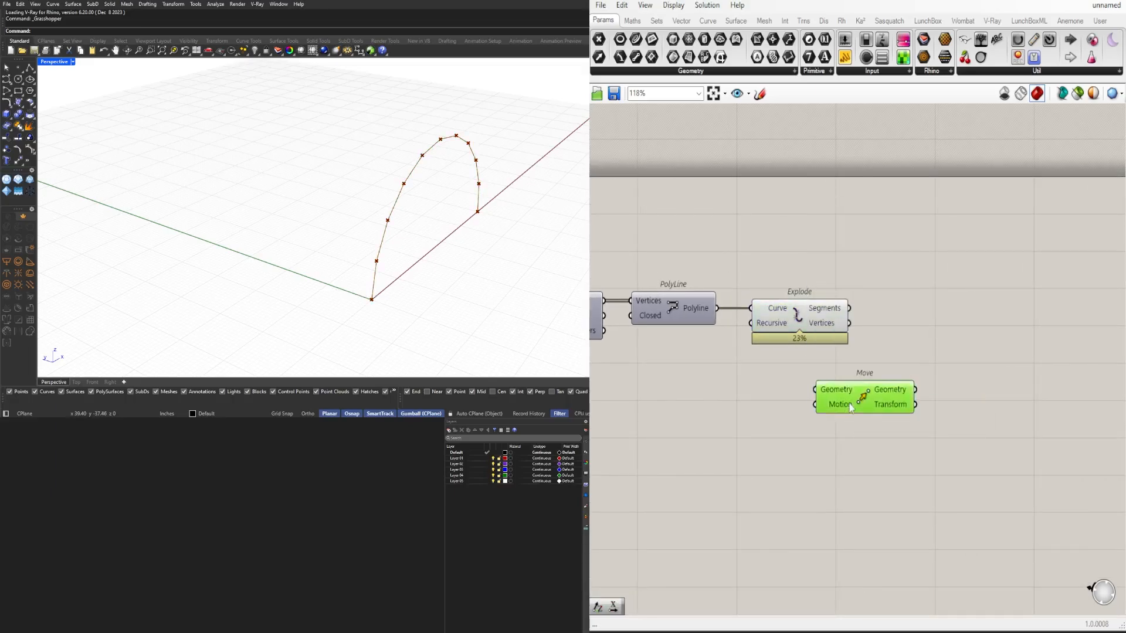
{"action": "left_click_drag", "start_coordinate": [851, 407], "coordinate": [922, 371]}
{"action": "left_click_drag", "start_coordinate": [849, 308], "coordinate": [887, 353]}
Step: Add a Unit Y component below Explode, connect it to the Motion input of Move, and align the two components
{"action": "left_click", "coordinate": [795, 398]}
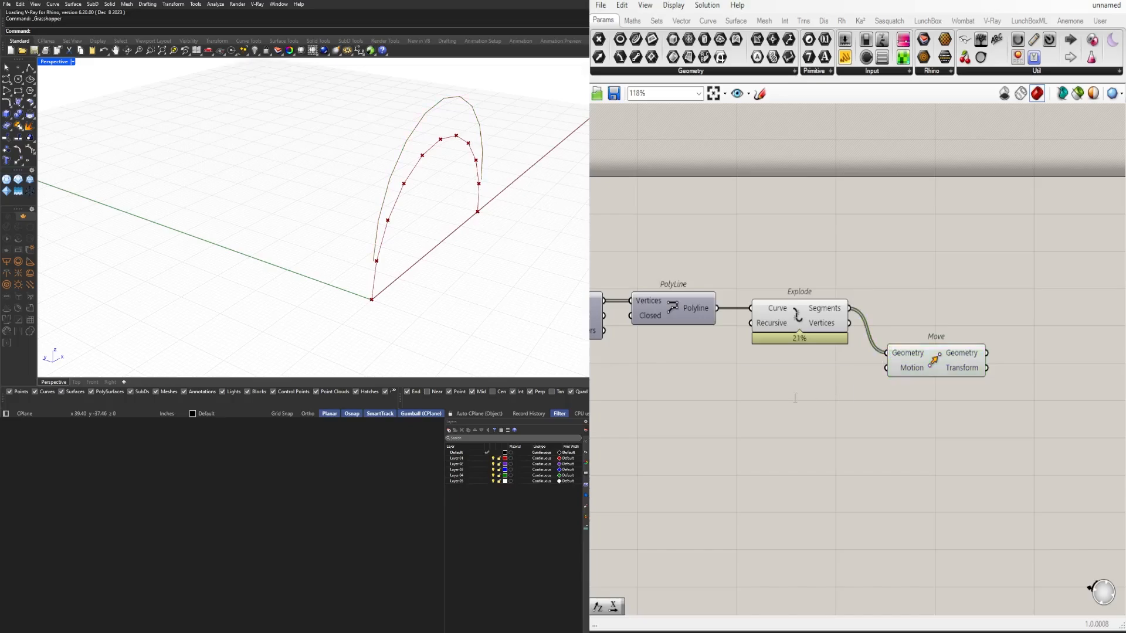
{"action": "double_click", "coordinate": [795, 398]}
{"action": "type", "text": "y"}
{"action": "key", "text": "Return"}
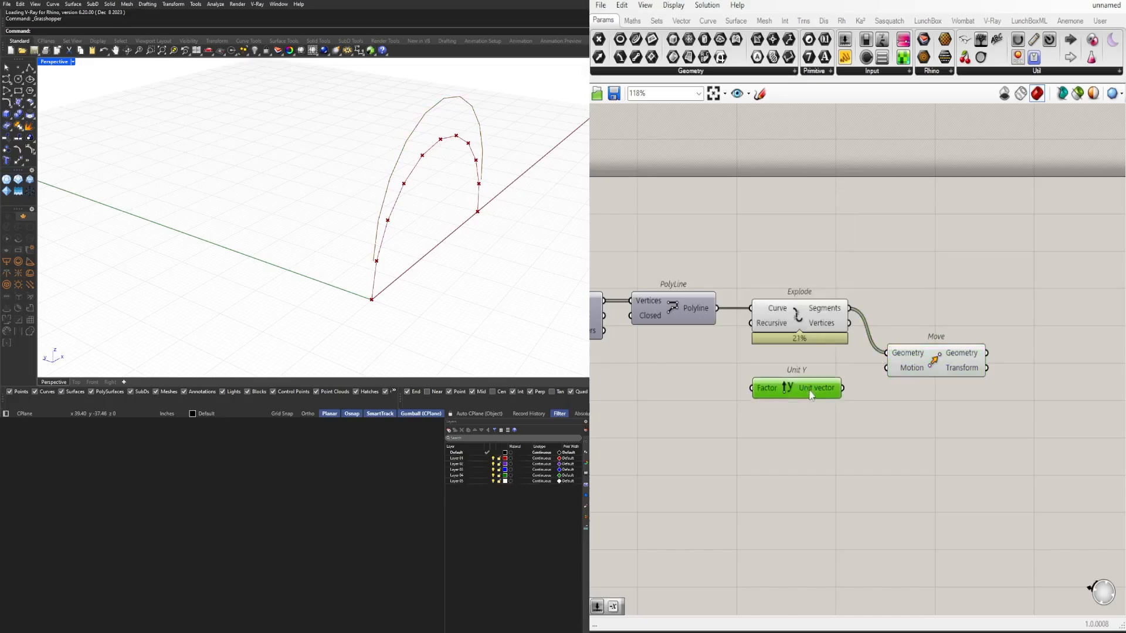
{"action": "left_click_drag", "start_coordinate": [811, 394], "coordinate": [909, 382]}
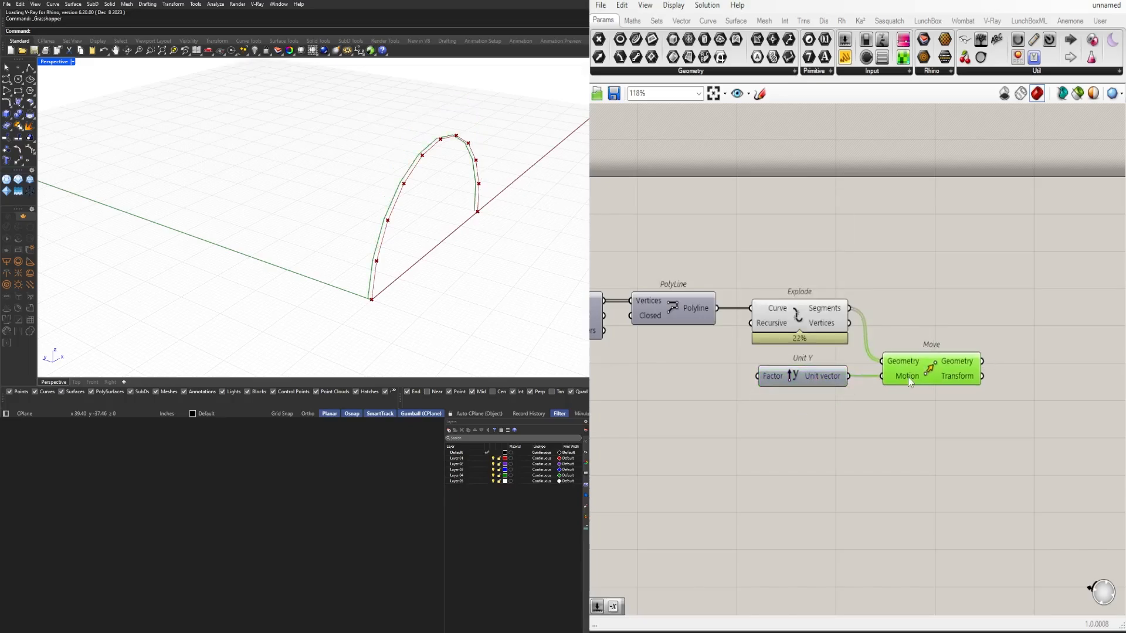
Step: Add a decimal number slider with the value 12.00 and connect it to the Factor input of Unit Y
{"action": "scroll", "coordinate": [879, 392], "scroll_direction": "down", "scroll_amount": 3}
{"action": "double_click", "coordinate": [788, 382]}
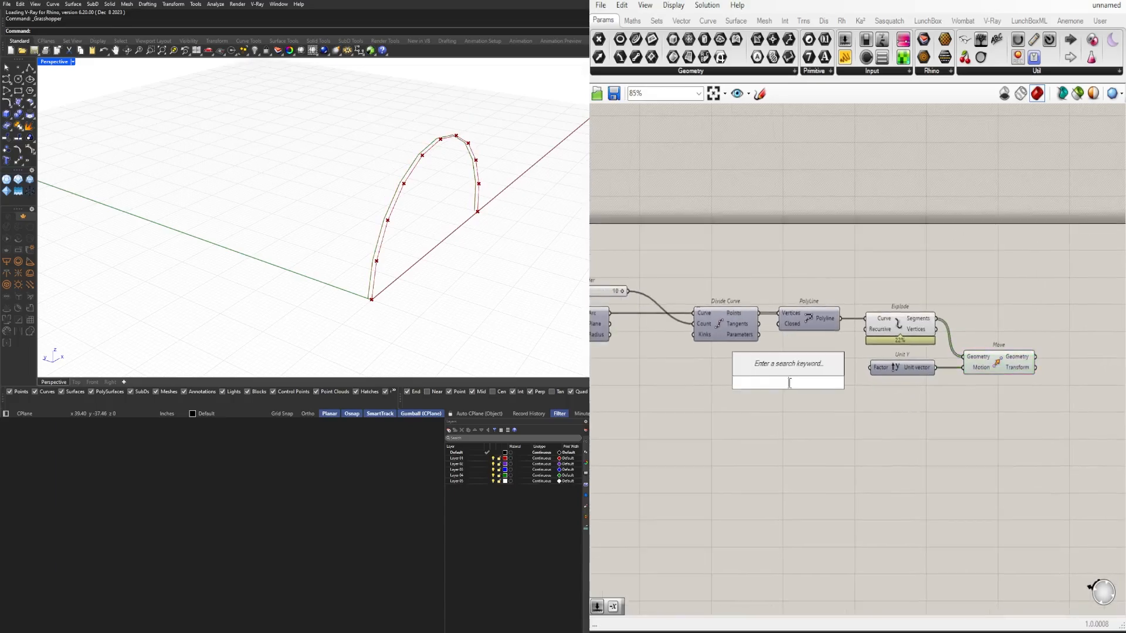
{"action": "type", "text": "12"}
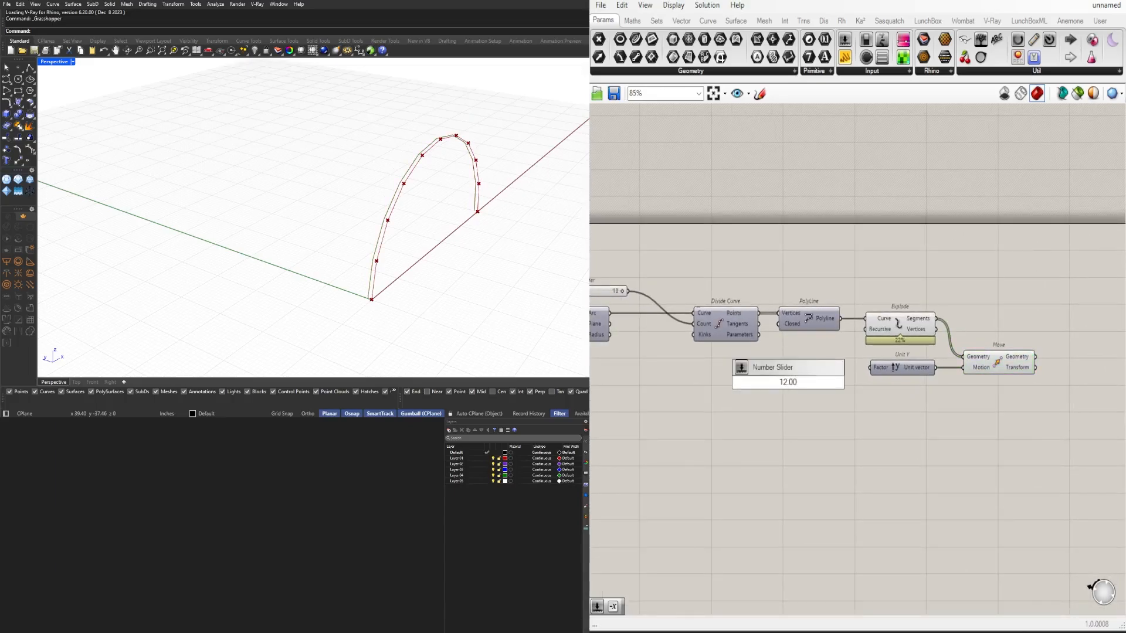
{"action": "key", "text": "Return"}
{"action": "scroll", "coordinate": [798, 378], "scroll_direction": "up", "scroll_amount": 4}
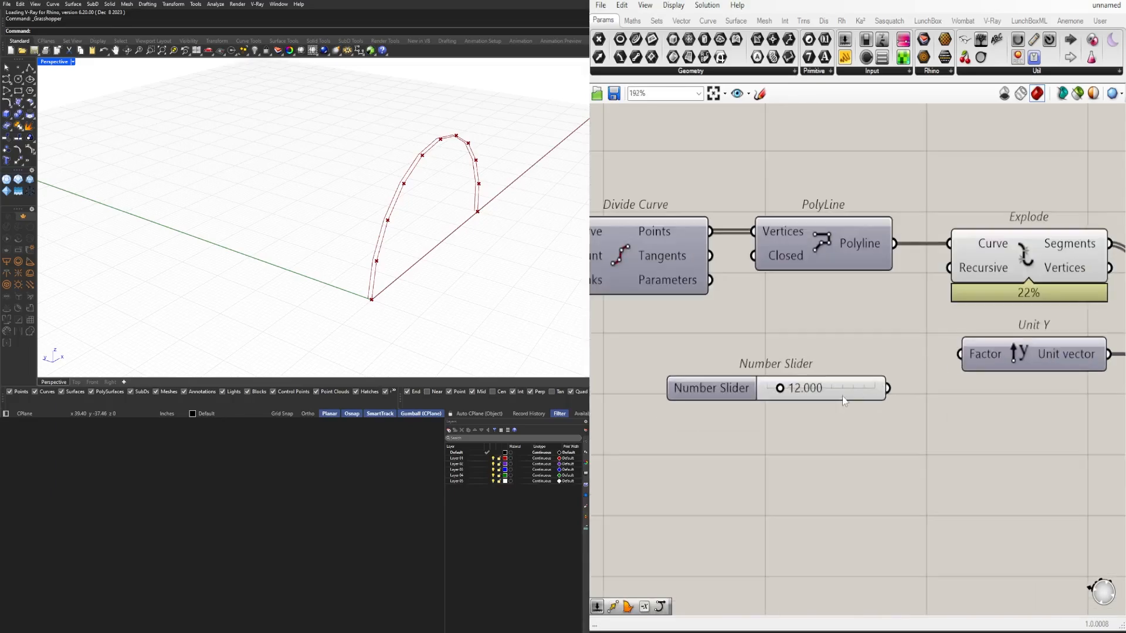
{"action": "left_click_drag", "start_coordinate": [842, 397], "coordinate": [892, 359]}
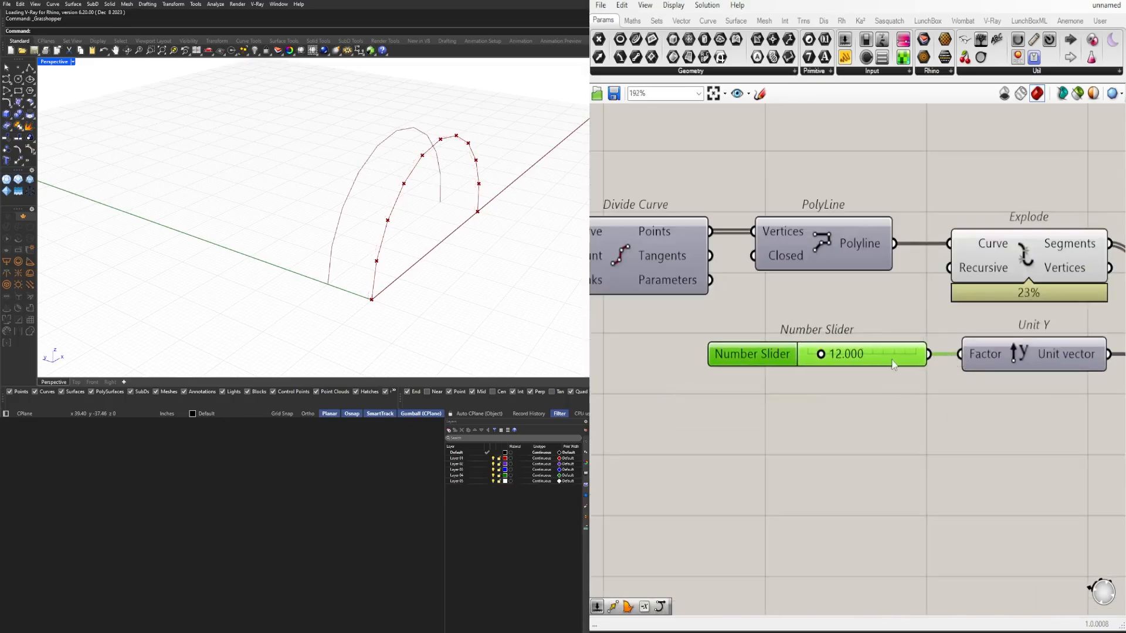
{"action": "scroll", "coordinate": [874, 390], "scroll_direction": "down", "scroll_amount": 3}
Step: Nudge the Move component slightly farther from Unit Y
{"action": "left_click", "coordinate": [849, 414]}
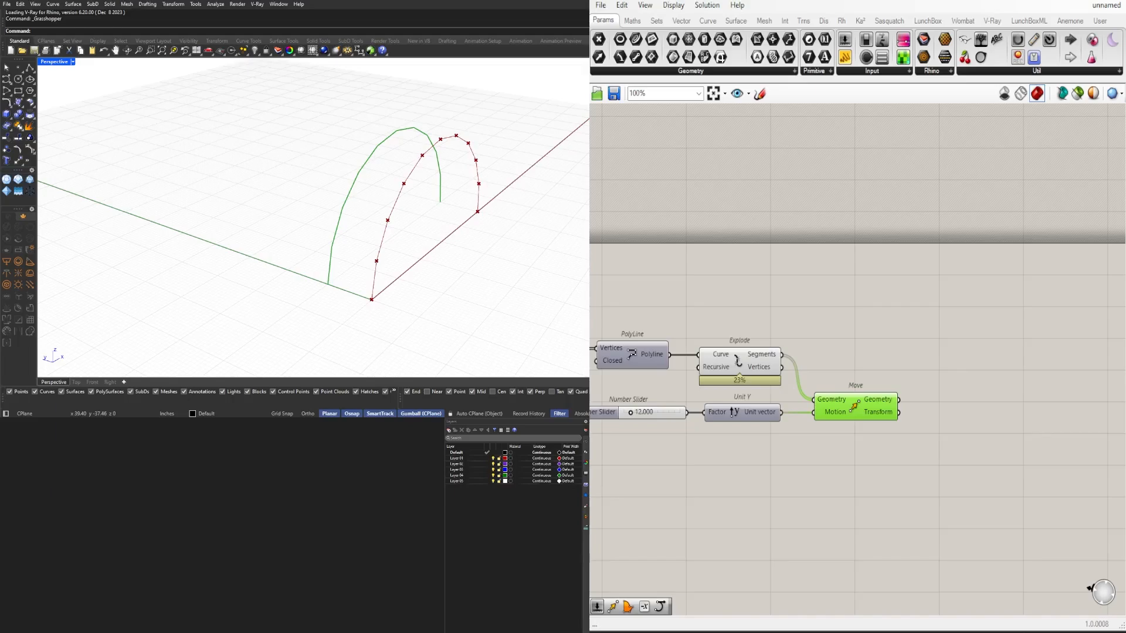
{"action": "left_click", "coordinate": [801, 429]}
{"action": "left_click", "coordinate": [833, 404]}
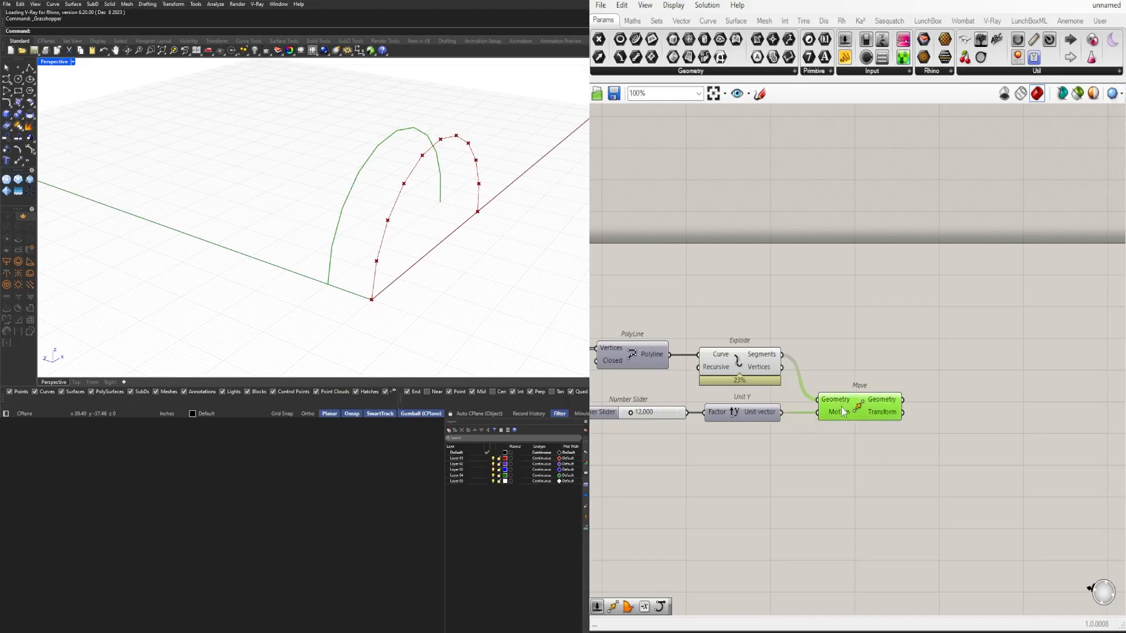
{"action": "scroll", "coordinate": [839, 404], "scroll_direction": "down", "scroll_amount": 2}
{"action": "right_click_drag", "start_coordinate": [897, 406], "coordinate": [1020, 373]}
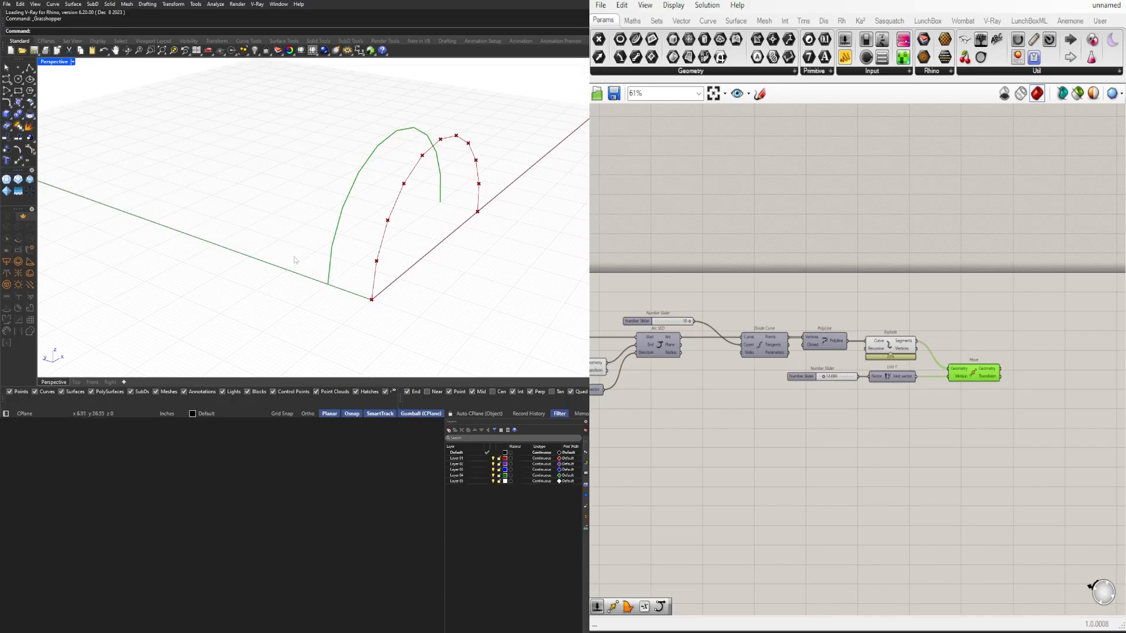
Step: Shift the Move and Unit Y components farther from the 12.000 slider to make room for another component
{"action": "right_click_drag", "start_coordinate": [947, 410], "coordinate": [806, 395]}
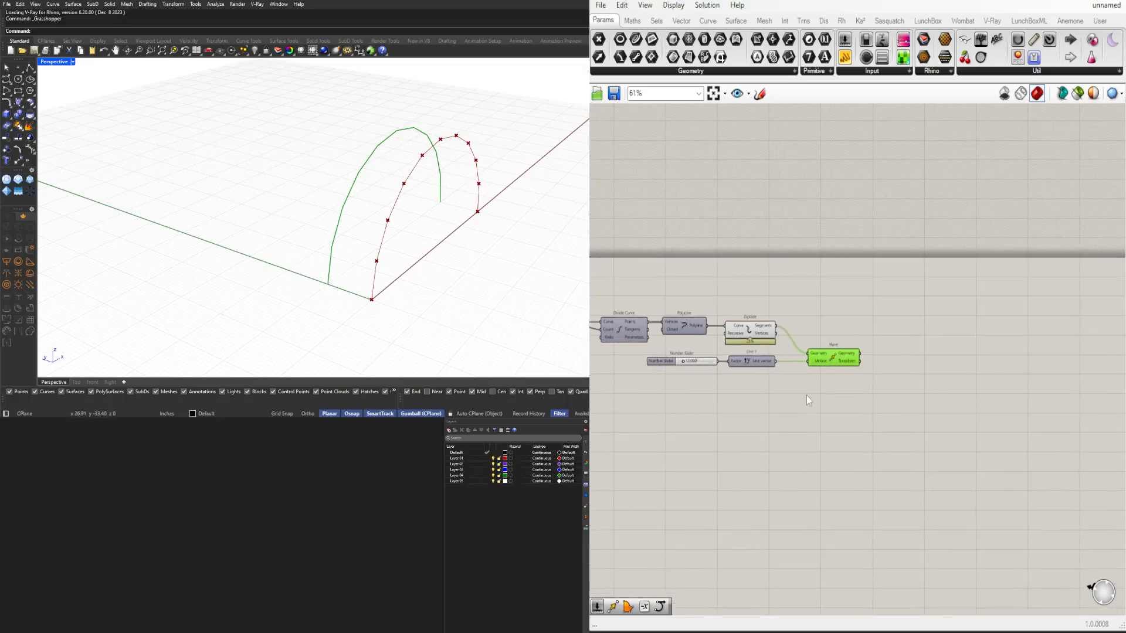
{"action": "left_click_drag", "start_coordinate": [838, 358], "coordinate": [907, 357]}
{"action": "left_click", "coordinate": [755, 369]}
{"action": "scroll", "coordinate": [756, 370], "scroll_direction": "up", "scroll_amount": 2}
{"action": "left_click_drag", "start_coordinate": [757, 359], "coordinate": [888, 359]}
{"action": "left_click", "coordinate": [757, 396]}
Step: Add a Series component below Explode, connect the 12.000 slider to its Step input, and shift that slider farther back
{"action": "double_click", "coordinate": [758, 395]}
{"action": "type", "text": "ser"}
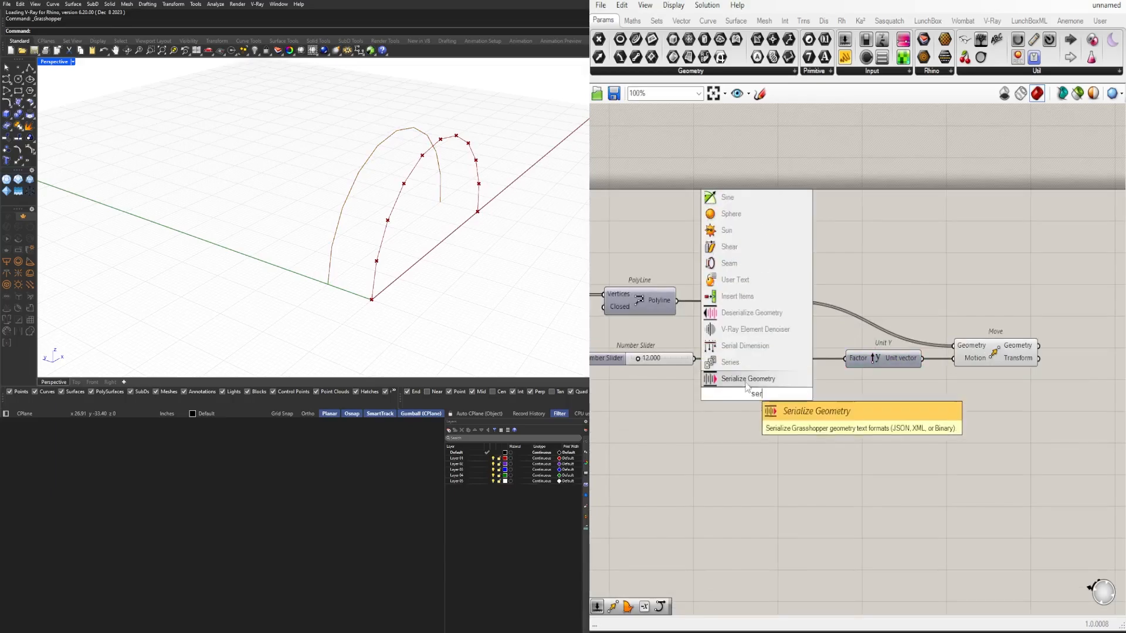
{"action": "left_click", "coordinate": [743, 362]}
{"action": "right_click_drag", "start_coordinate": [760, 395], "coordinate": [860, 350]}
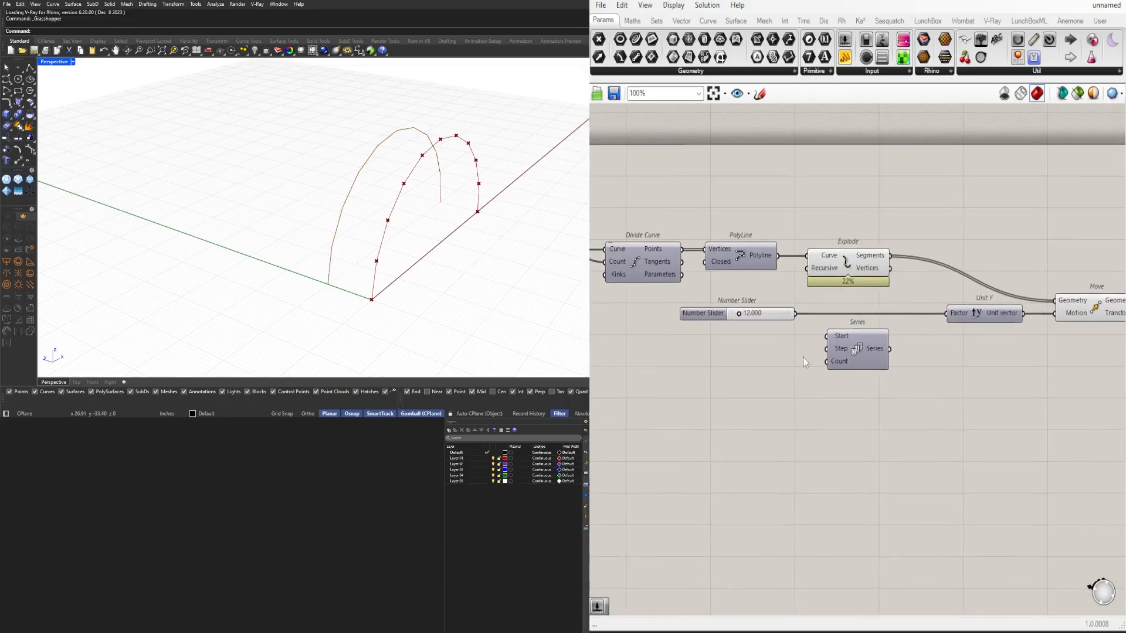
{"action": "left_click_drag", "start_coordinate": [770, 314], "coordinate": [835, 357]}
{"action": "left_click", "coordinate": [760, 329]}
Step: Add a number slider with the value 3 and connect it to the Count input of Series
{"action": "double_click", "coordinate": [712, 380]}
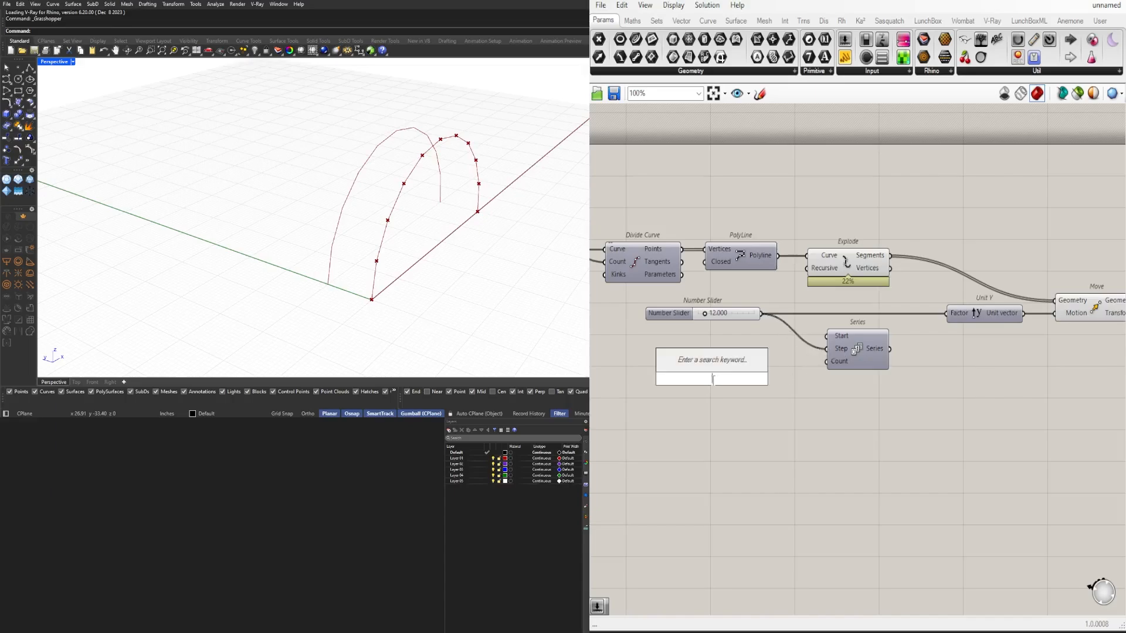
{"action": "type", "text": "3"}
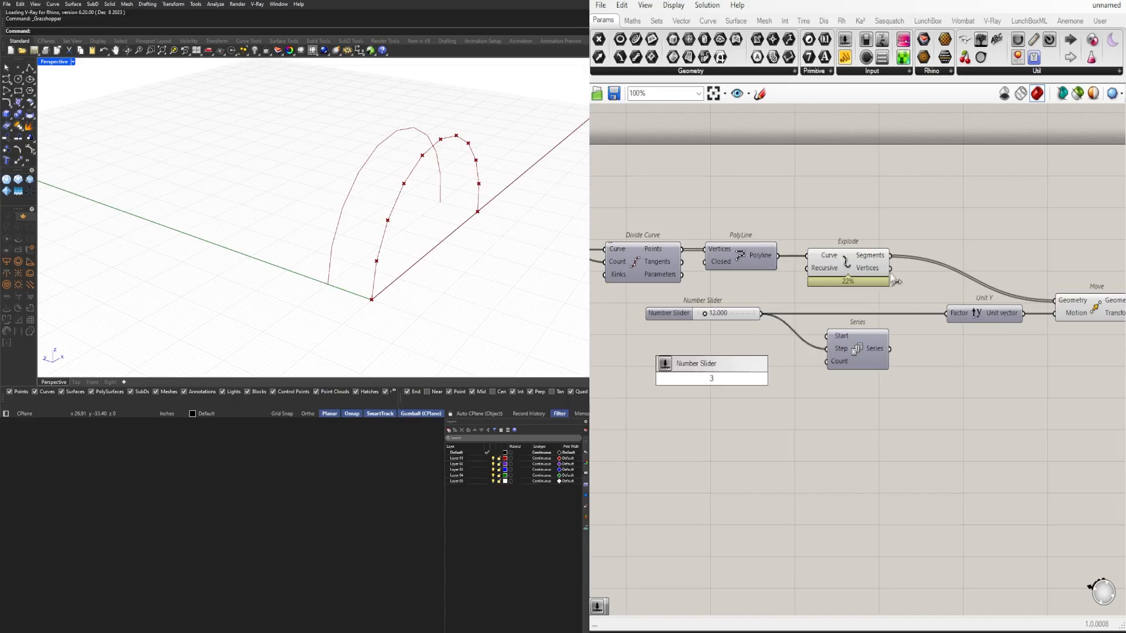
{"action": "key", "text": "Return"}
{"action": "left_click_drag", "start_coordinate": [752, 380], "coordinate": [830, 365]}
{"action": "left_click", "coordinate": [841, 362]}
{"action": "left_click", "coordinate": [747, 321]}
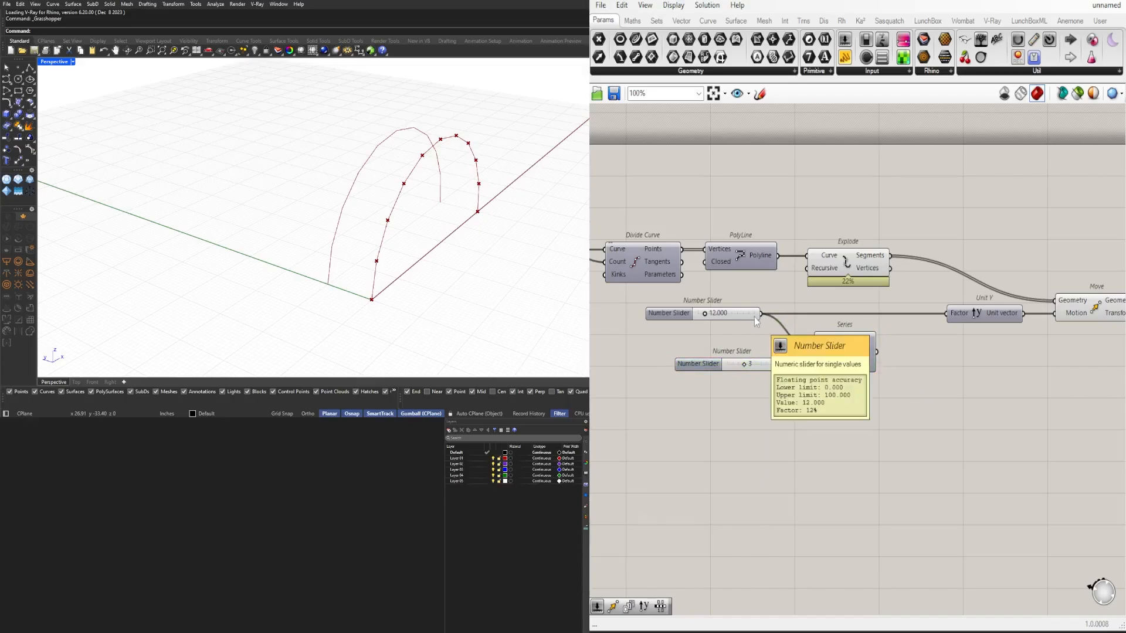
Step: Connect the Series output to the Factor input of Unit Y and move Unit Y and Move closer to Series
{"action": "mouse_move", "coordinate": [863, 353]}
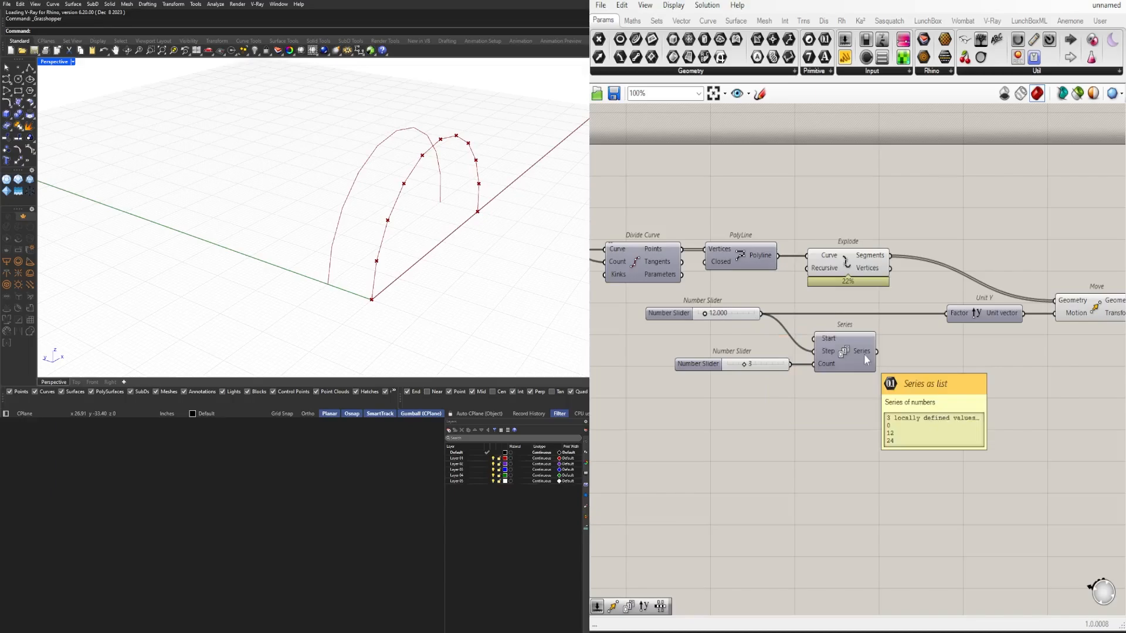
{"action": "left_click_drag", "start_coordinate": [876, 351], "coordinate": [946, 313]}
{"action": "right_click_drag", "start_coordinate": [1018, 360], "coordinate": [819, 354]}
{"action": "left_click_drag", "start_coordinate": [787, 314], "coordinate": [734, 352]}
{"action": "left_click_drag", "start_coordinate": [895, 313], "coordinate": [827, 340]}
Step: Graft the Motion input of the Move component
{"action": "right_click", "coordinate": [809, 340]}
{"action": "left_click", "coordinate": [859, 437]}
{"action": "left_click", "coordinate": [821, 307]}
Step: Set the Series count slider to 6
{"action": "scroll", "coordinate": [728, 357], "scroll_direction": "down", "scroll_amount": 1}
{"action": "right_click_drag", "start_coordinate": [667, 403], "coordinate": [864, 389]}
{"action": "right_click_drag", "start_coordinate": [414, 209], "coordinate": [414, 219]}
{"action": "scroll", "coordinate": [780, 334], "scroll_direction": "up", "scroll_amount": 6}
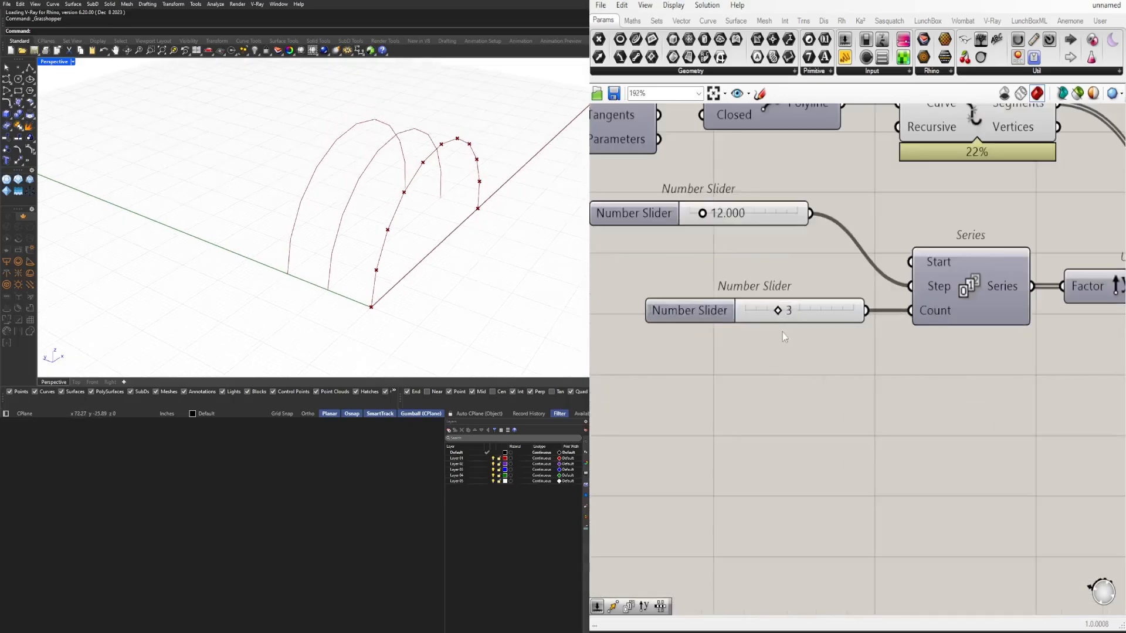
{"action": "left_click_drag", "start_coordinate": [781, 306], "coordinate": [819, 304]}
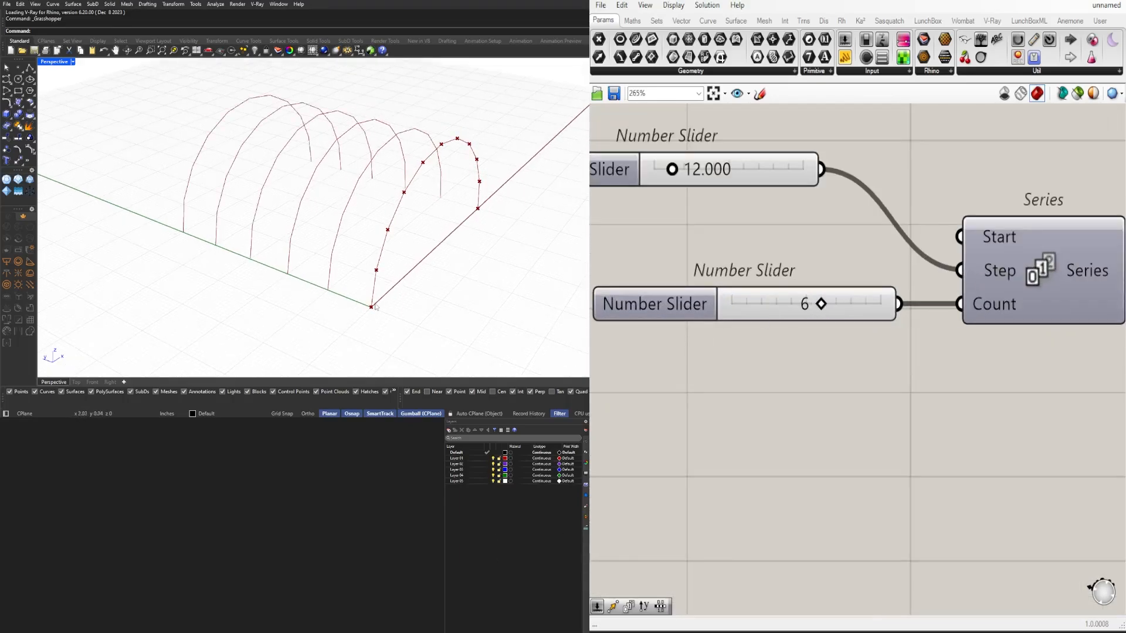
Step: Move the Step slider directly above the Count slider and set the Series count to 2
{"action": "scroll", "coordinate": [635, 380], "scroll_direction": "down", "scroll_amount": 3}
{"action": "left_click_drag", "start_coordinate": [666, 327], "coordinate": [710, 375]}
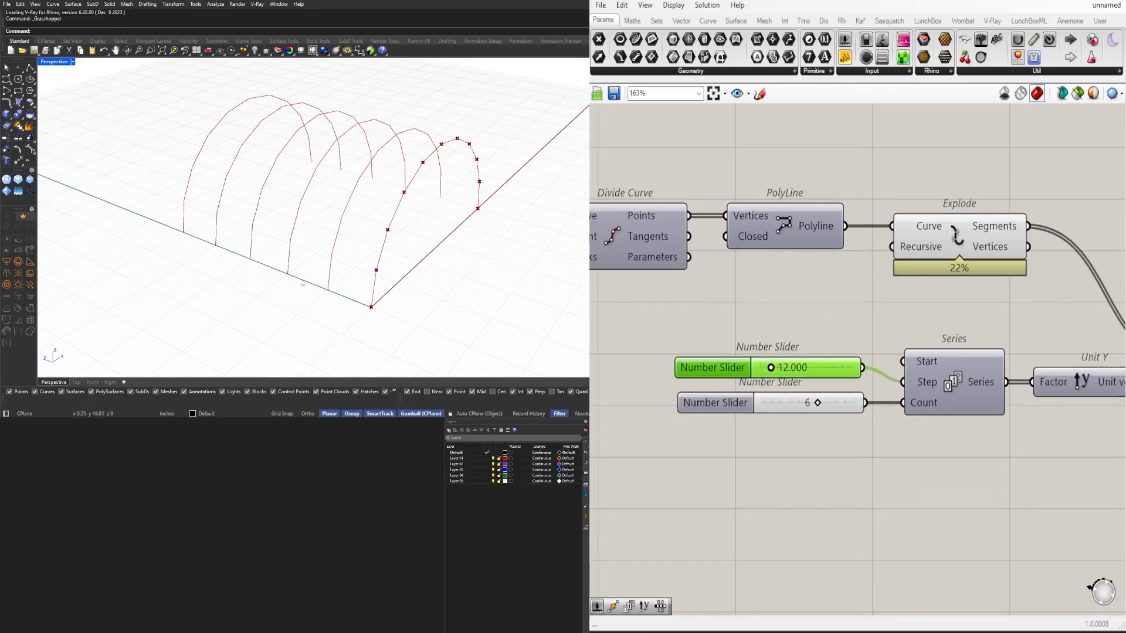
{"action": "scroll", "coordinate": [821, 402], "scroll_direction": "up", "scroll_amount": 6}
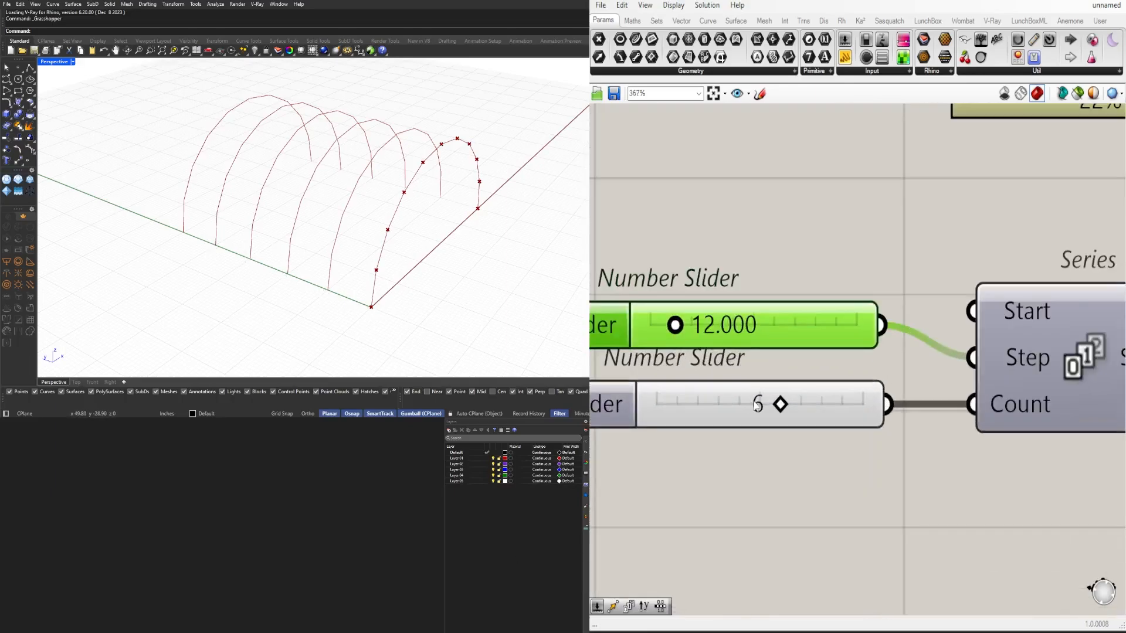
{"action": "left_click_drag", "start_coordinate": [790, 404], "coordinate": [690, 408]}
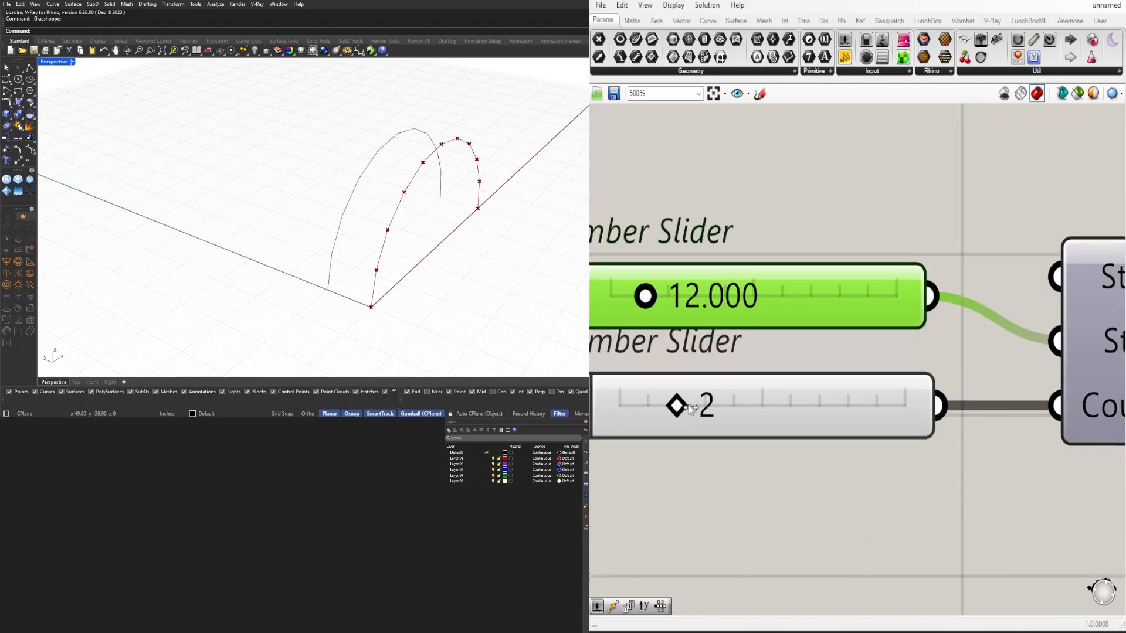
{"action": "right_click_drag", "start_coordinate": [802, 431], "coordinate": [858, 448]}
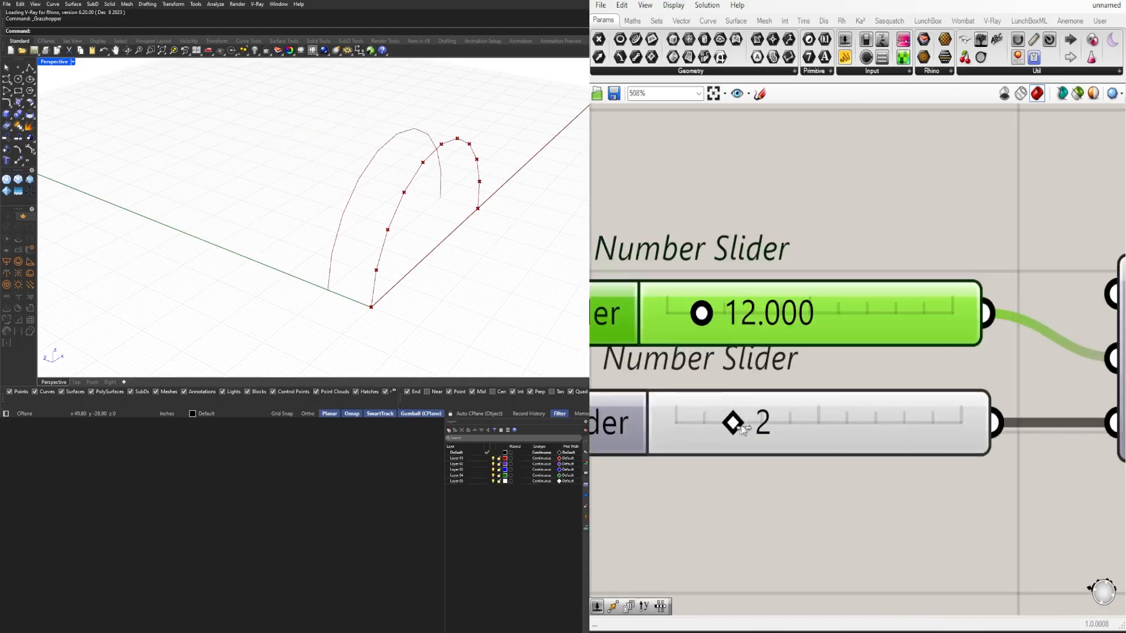
{"action": "mouse_move", "coordinate": [744, 428]}
{"action": "left_mouse_down"}
{"action": "mouse_move", "coordinate": [807, 416]}
{"action": "mouse_move", "coordinate": [745, 422]}
{"action": "left_mouse_up"}
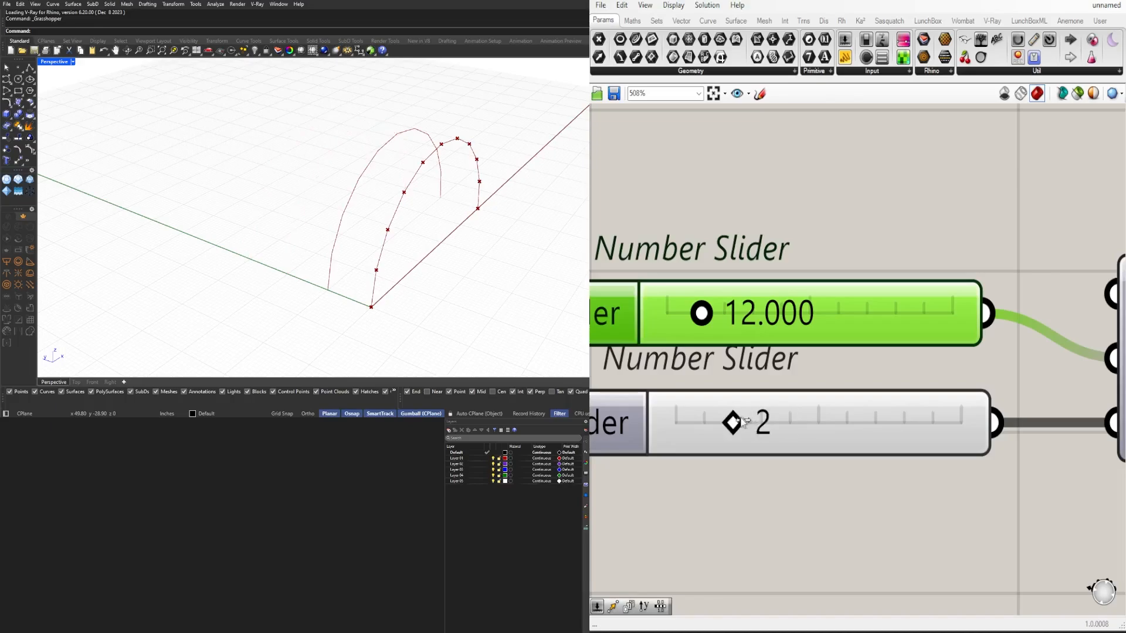
Step: Shift the sliders, Series, Unit Y and Move up as a group, and place Move slightly farther right of Unit Y
{"action": "left_click", "coordinate": [806, 263]}
{"action": "scroll", "coordinate": [820, 256], "scroll_direction": "down", "scroll_amount": 8}
{"action": "right_click_drag", "start_coordinate": [961, 285], "coordinate": [905, 362]}
{"action": "left_click_drag", "start_coordinate": [1064, 421], "coordinate": [678, 324]}
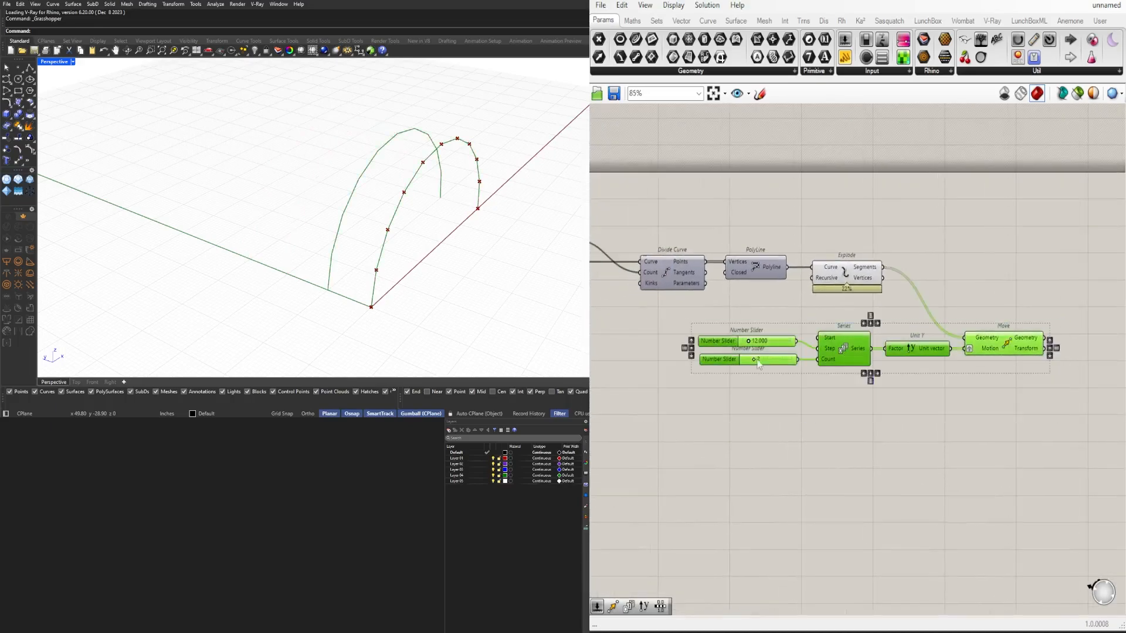
{"action": "scroll", "coordinate": [826, 361], "scroll_direction": "up", "scroll_amount": 3}
{"action": "left_click_drag", "start_coordinate": [853, 342], "coordinate": [860, 312]}
{"action": "left_click", "coordinate": [961, 441]}
{"action": "right_click_drag", "start_coordinate": [962, 440], "coordinate": [726, 450]}
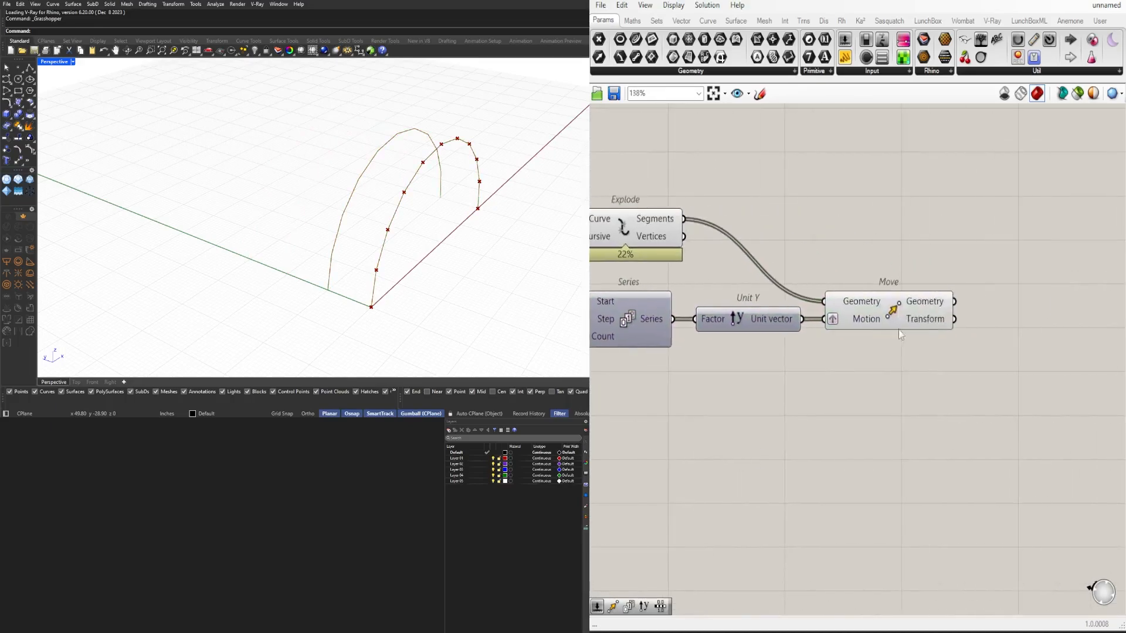
{"action": "left_click_drag", "start_coordinate": [899, 319], "coordinate": [924, 318]}
{"action": "left_click", "coordinate": [860, 379]}
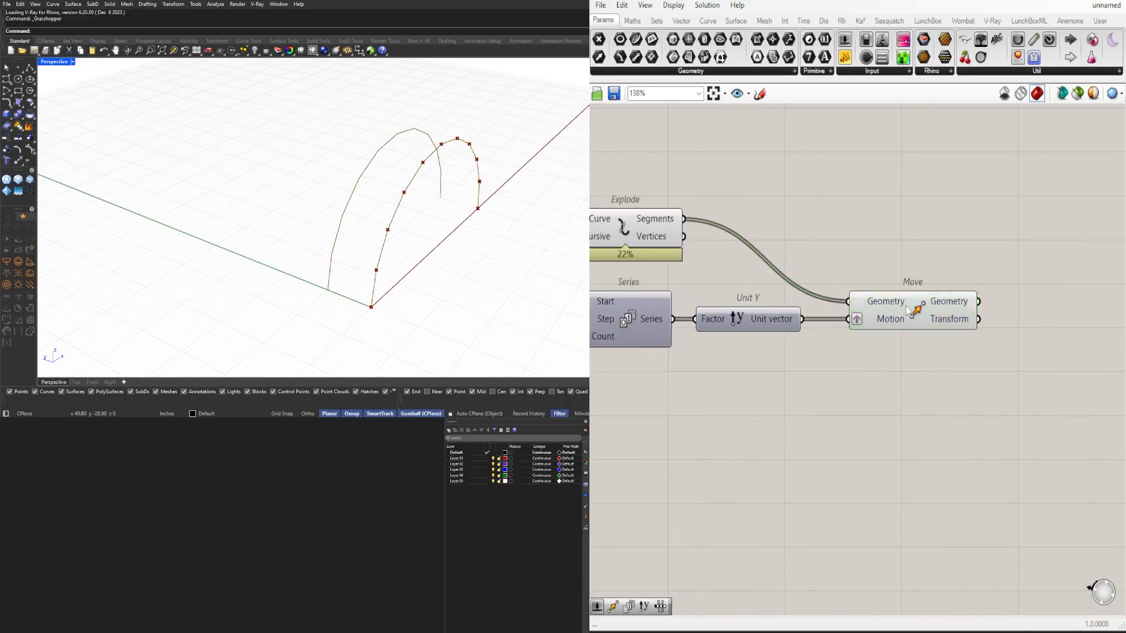
Step: Compare which viewport curves come from the Explode component and which come from the Move component
{"action": "left_click", "coordinate": [910, 310]}
{"action": "left_click", "coordinate": [860, 399]}
{"action": "scroll", "coordinate": [847, 371], "scroll_direction": "down", "scroll_amount": 4}
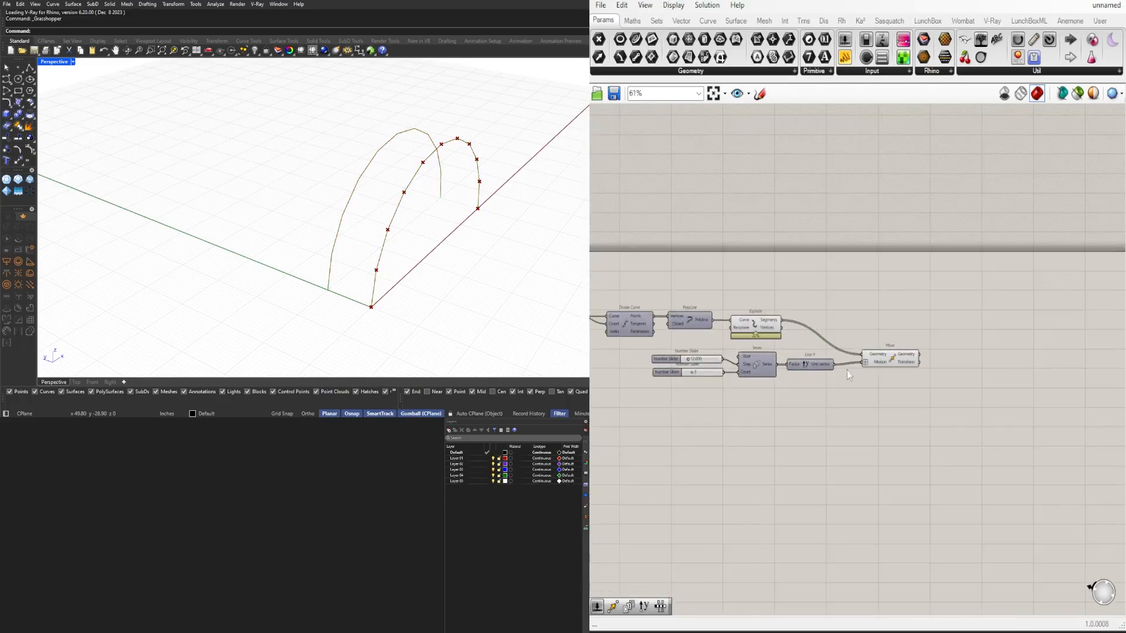
{"action": "scroll", "coordinate": [847, 371], "scroll_direction": "up", "scroll_amount": 3}
{"action": "left_click", "coordinate": [900, 352]}
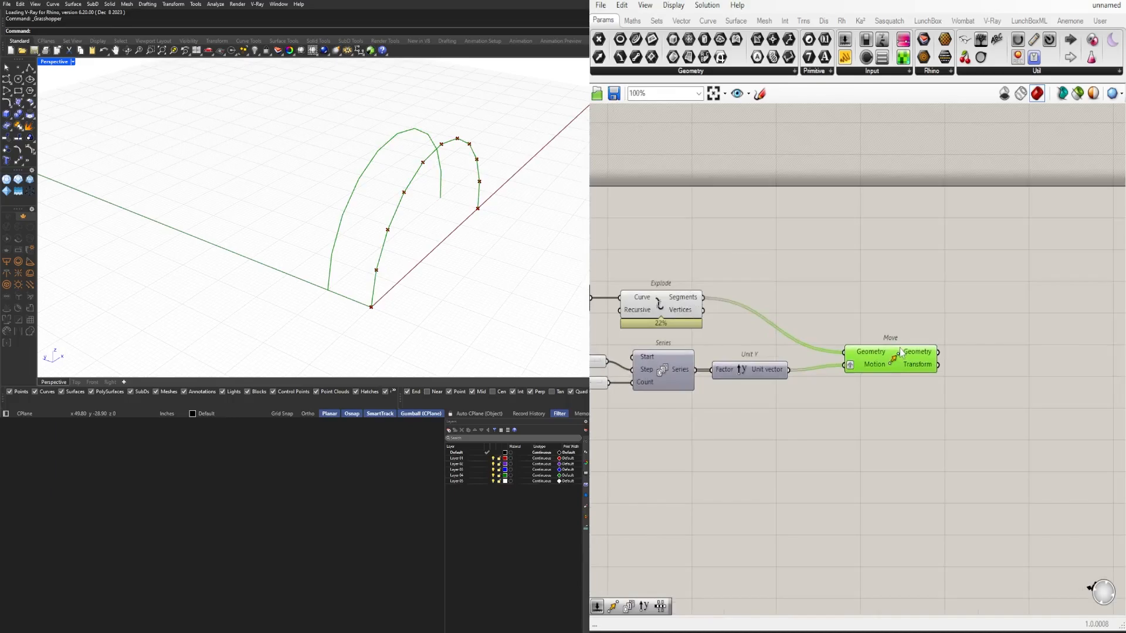
{"action": "right_click_drag", "start_coordinate": [754, 314], "coordinate": [963, 312]}
{"action": "left_click", "coordinate": [869, 303]}
{"action": "right_click_drag", "start_coordinate": [1072, 344], "coordinate": [826, 333]}
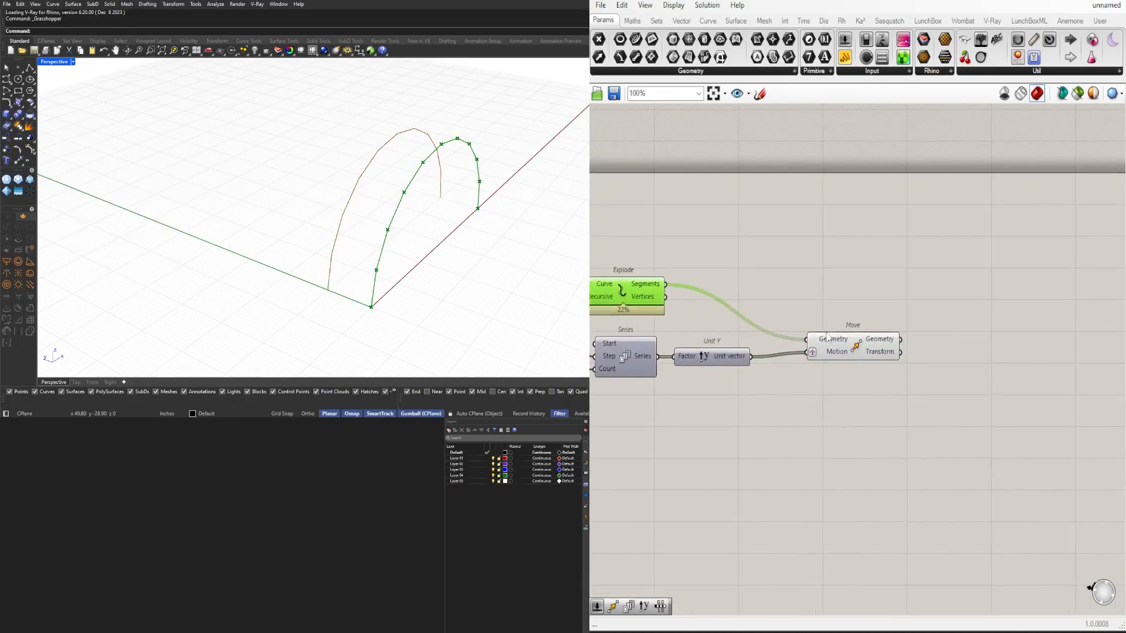
{"action": "right_click_drag", "start_coordinate": [626, 301], "coordinate": [839, 279]}
{"action": "left_click", "coordinate": [921, 328]}
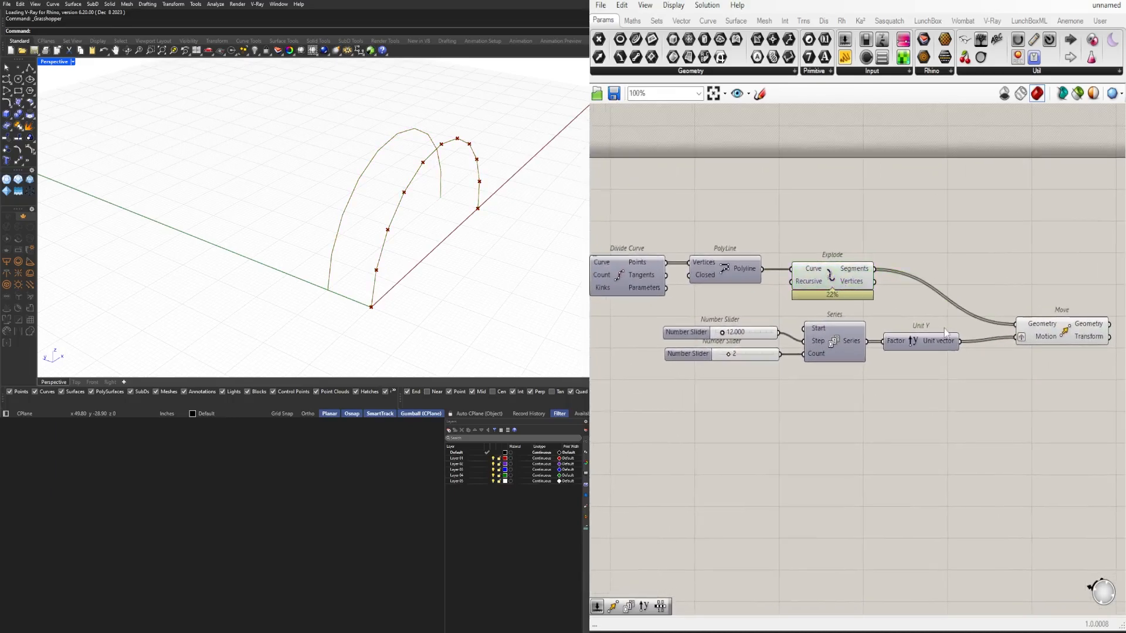
{"action": "right_click_drag", "start_coordinate": [1052, 393], "coordinate": [937, 332]}
{"action": "left_click_drag", "start_coordinate": [944, 304], "coordinate": [950, 303]}
{"action": "left_click", "coordinate": [731, 249], "text": "shift"}
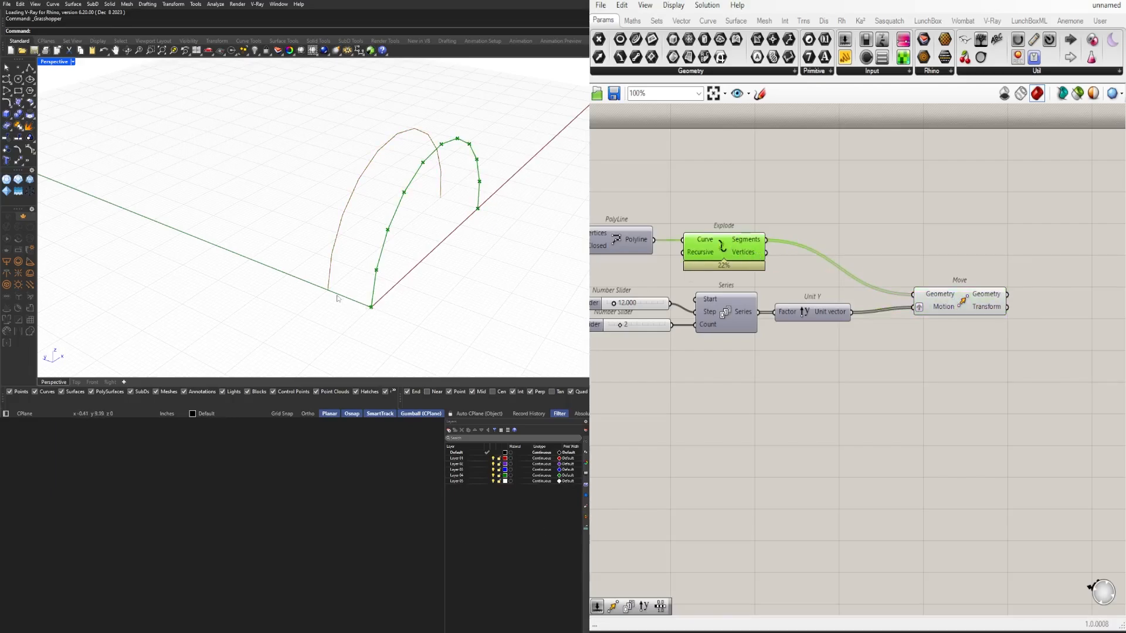
{"action": "left_click", "coordinate": [889, 391]}
{"action": "scroll", "coordinate": [907, 258], "scroll_direction": "down", "scroll_amount": 1}
{"action": "left_click", "coordinate": [936, 305]}
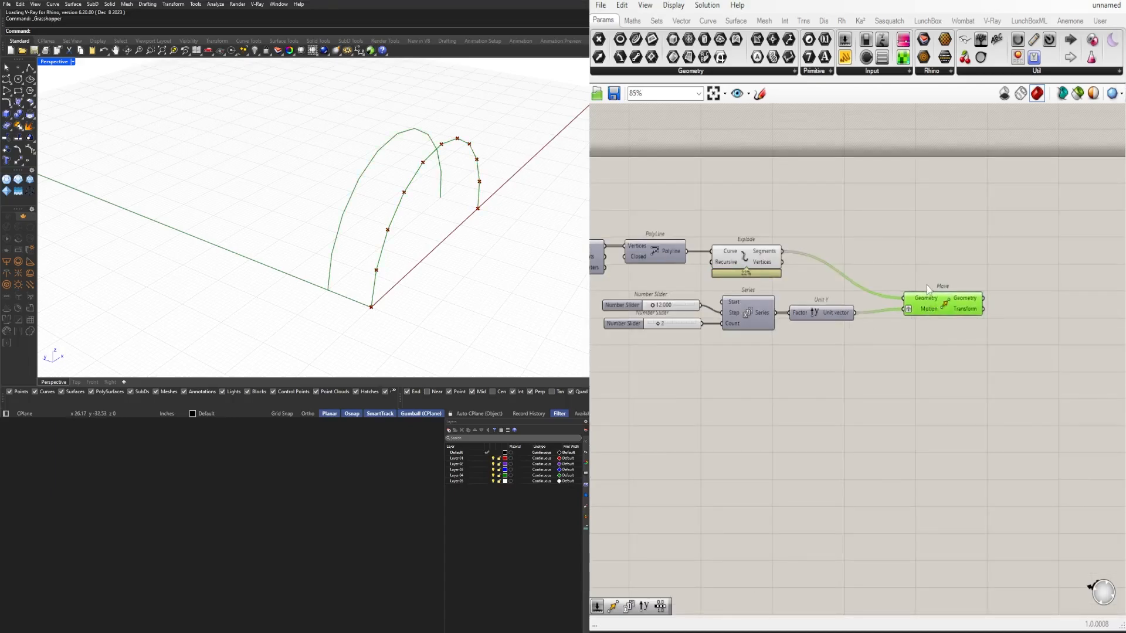
Step: Add a second Move component above the existing Move
{"action": "double_click", "coordinate": [927, 284]}
{"action": "type", "text": "move"}
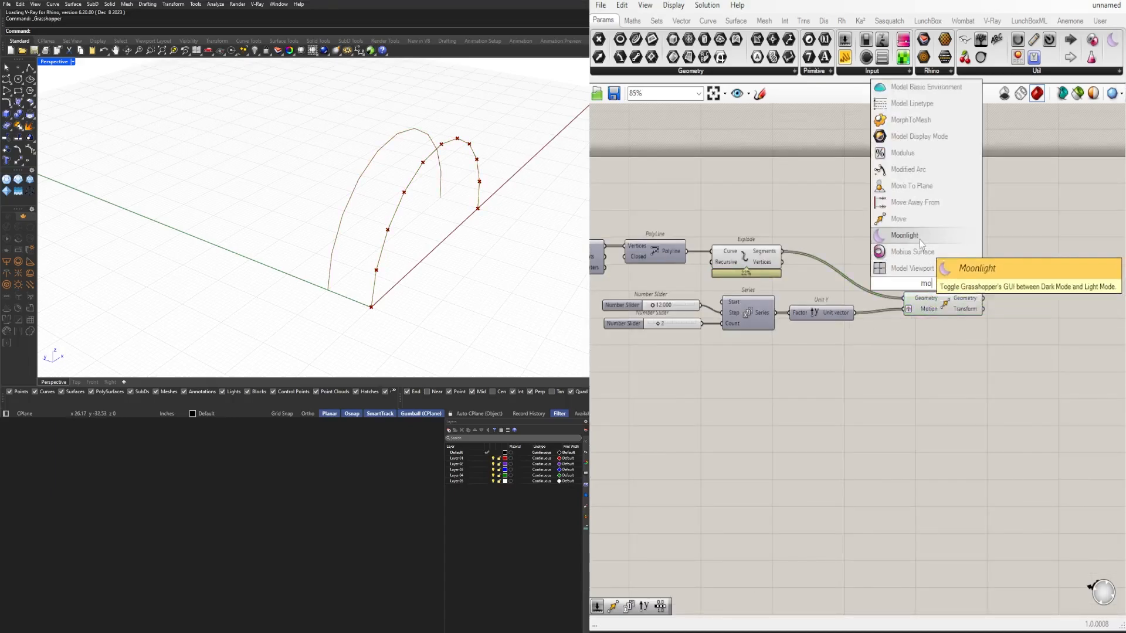
{"action": "left_click", "coordinate": [918, 241]}
{"action": "left_click_drag", "start_coordinate": [927, 269], "coordinate": [923, 238]}
Step: Shift the components following Divide Curve down and connect Divide Curve's Points output to the new Move's Geometry input
{"action": "right_click_drag", "start_coordinate": [799, 256], "coordinate": [965, 250]}
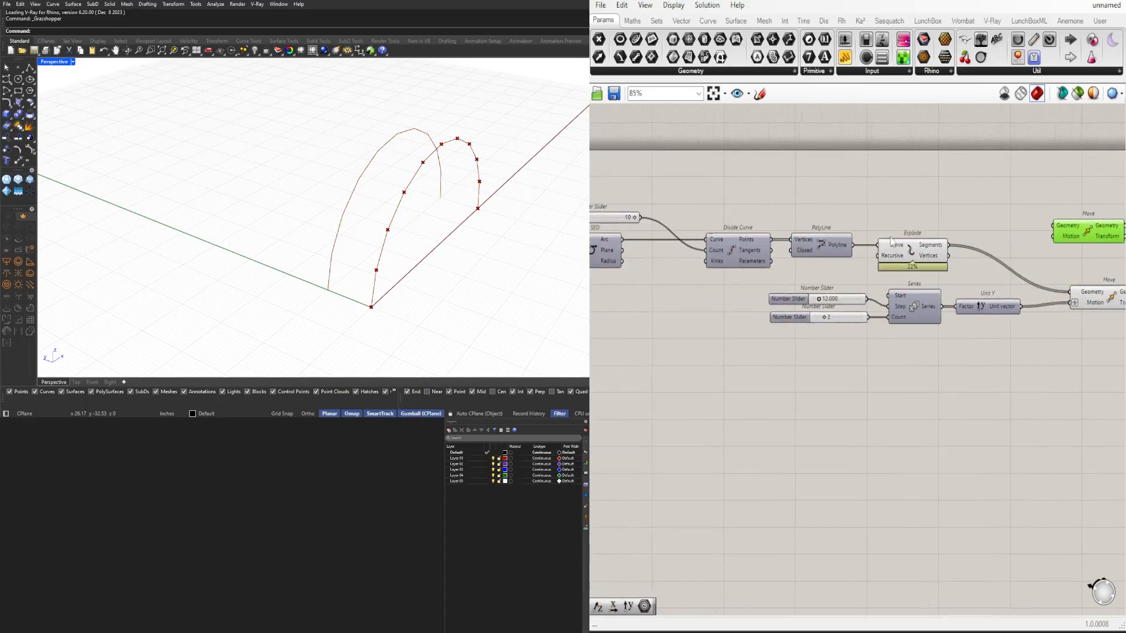
{"action": "scroll", "coordinate": [920, 251], "scroll_direction": "down", "scroll_amount": 2}
{"action": "right_click_drag", "start_coordinate": [1011, 305], "coordinate": [932, 262]}
{"action": "left_click_drag", "start_coordinate": [1016, 292], "coordinate": [769, 178]}
{"action": "left_click_drag", "start_coordinate": [776, 206], "coordinate": [1061, 216]}
{"action": "left_click", "coordinate": [750, 190]}
{"action": "scroll", "coordinate": [737, 190], "scroll_direction": "up", "scroll_amount": 2}
Step: Duplicate Unit Y above Series and wire it between the 12.000 slider and the upper Move's Motion input
{"action": "left_click", "coordinate": [964, 282]}
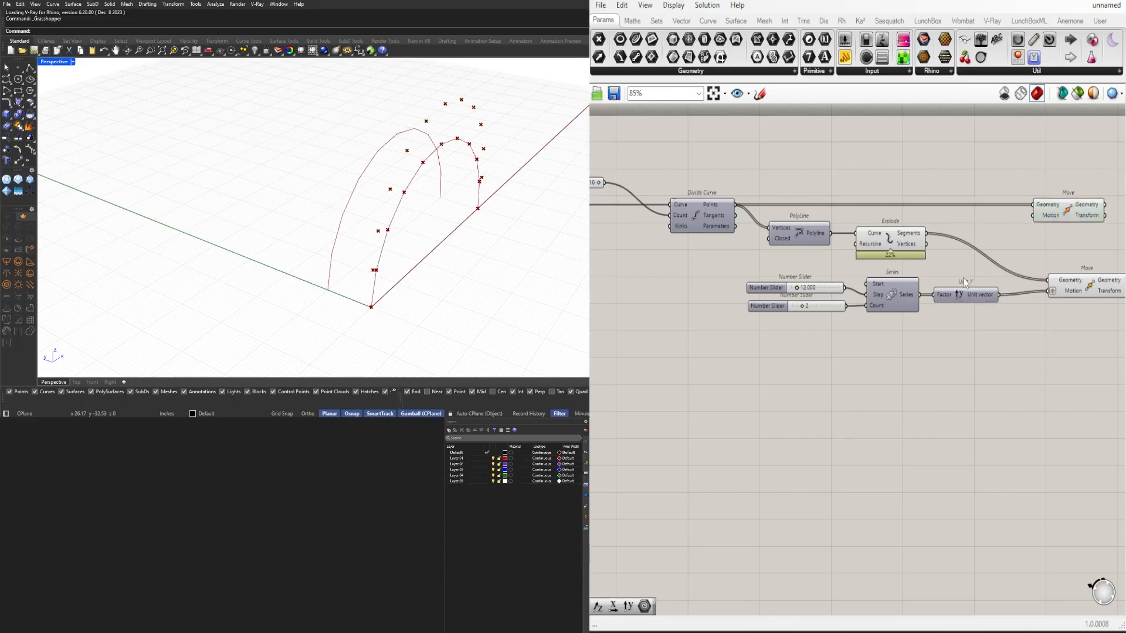
{"action": "left_click_drag", "start_coordinate": [967, 298], "coordinate": [975, 269], "text": "alt"}
{"action": "left_click_drag", "start_coordinate": [1024, 354], "coordinate": [813, 278]}
{"action": "left_click_drag", "start_coordinate": [912, 304], "coordinate": [935, 358]}
{"action": "left_click_drag", "start_coordinate": [969, 270], "coordinate": [1033, 215]}
{"action": "mouse_move", "coordinate": [1069, 204]}
{"action": "left_mouse_down"}
{"action": "mouse_move", "coordinate": [1089, 227]}
{"action": "mouse_move", "coordinate": [1088, 206]}
{"action": "left_mouse_up"}
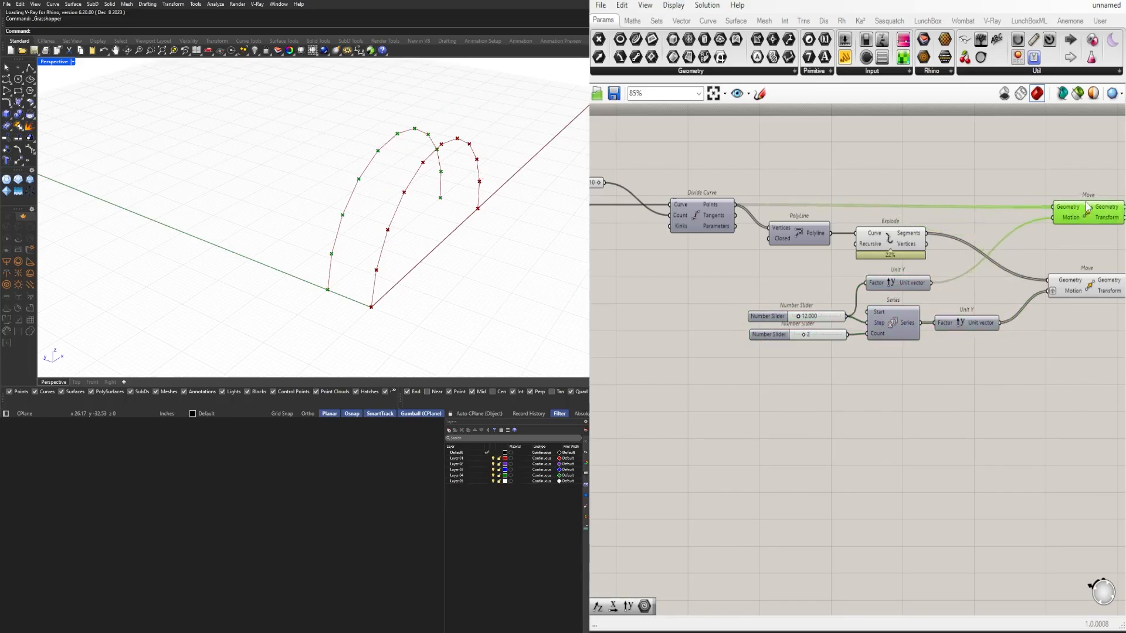
{"action": "right_click_drag", "start_coordinate": [1068, 228], "coordinate": [930, 244]}
{"action": "left_click", "coordinate": [930, 245]}
{"action": "mouse_move", "coordinate": [946, 225]}
{"action": "left_mouse_down"}
{"action": "mouse_move", "coordinate": [932, 248]}
{"action": "mouse_move", "coordinate": [943, 233]}
{"action": "left_mouse_up"}
{"action": "left_click", "coordinate": [880, 268]}
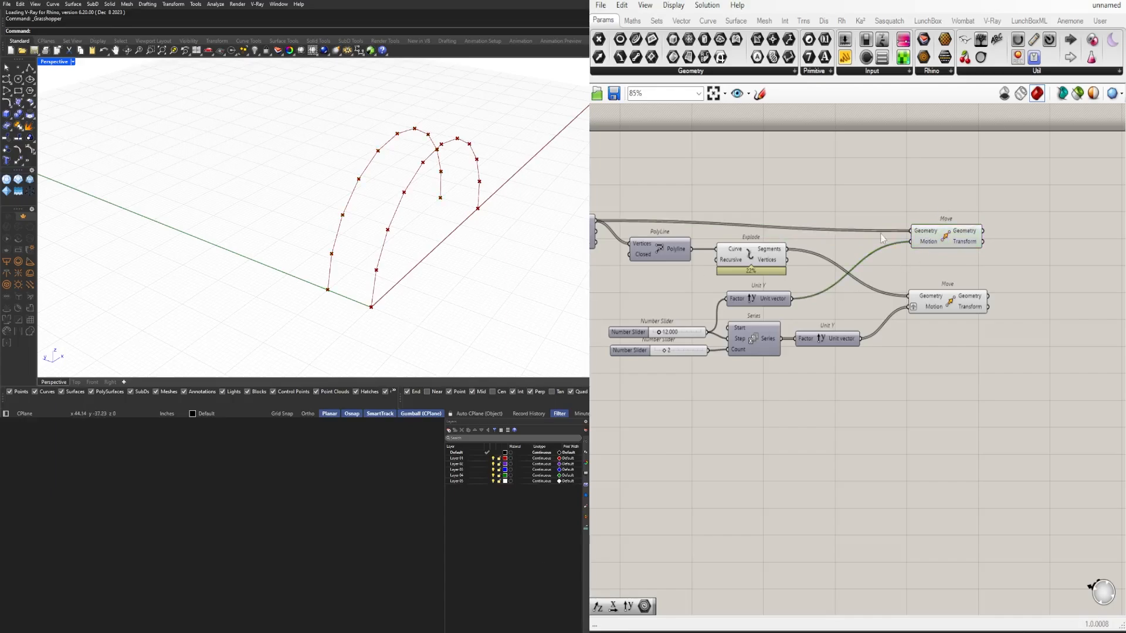
Step: Add a Line component running from the Divide Curve points to the upper Move's Geometry output
{"action": "right_click_drag", "start_coordinate": [834, 208], "coordinate": [992, 216]}
{"action": "double_click", "coordinate": [994, 216]}
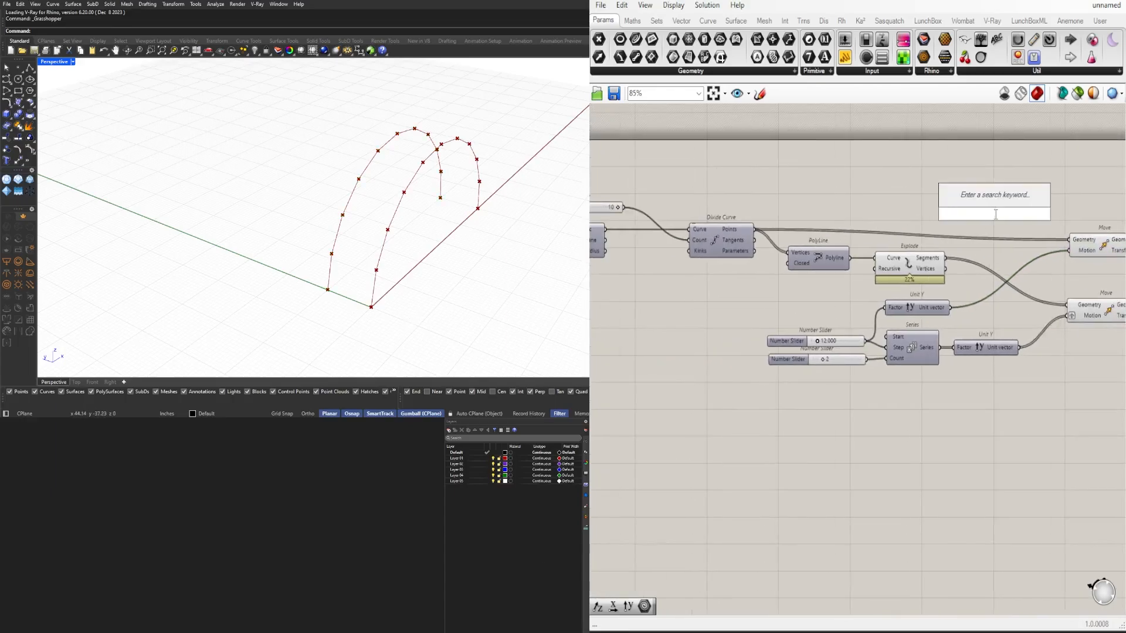
{"action": "type", "text": "line"}
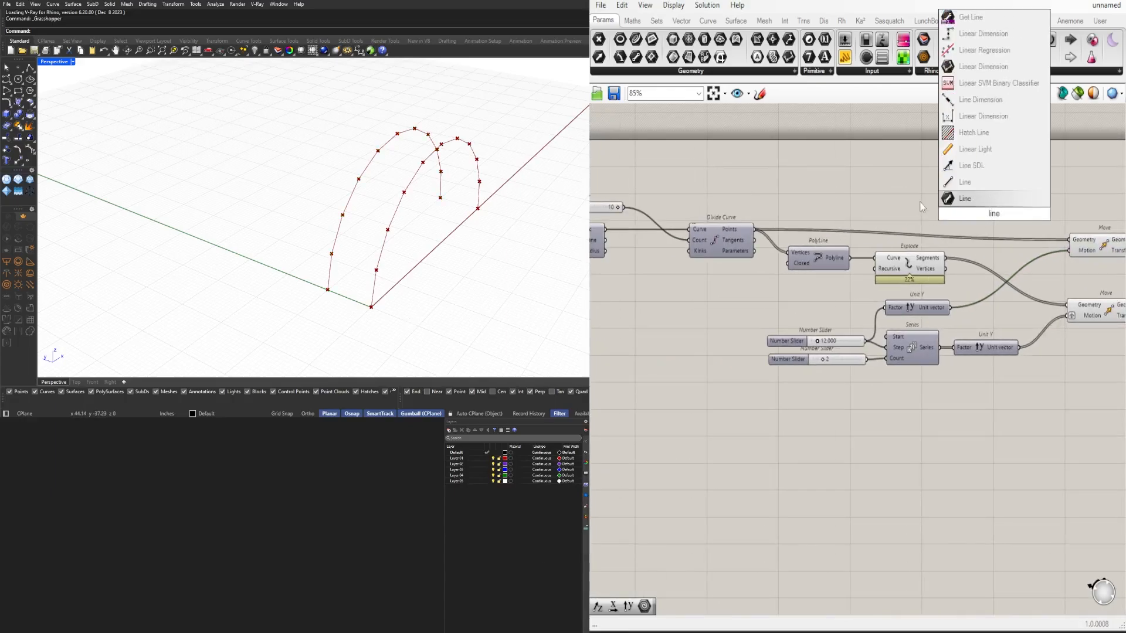
{"action": "left_click", "coordinate": [957, 198]}
{"action": "left_click_drag", "start_coordinate": [756, 230], "coordinate": [966, 209]}
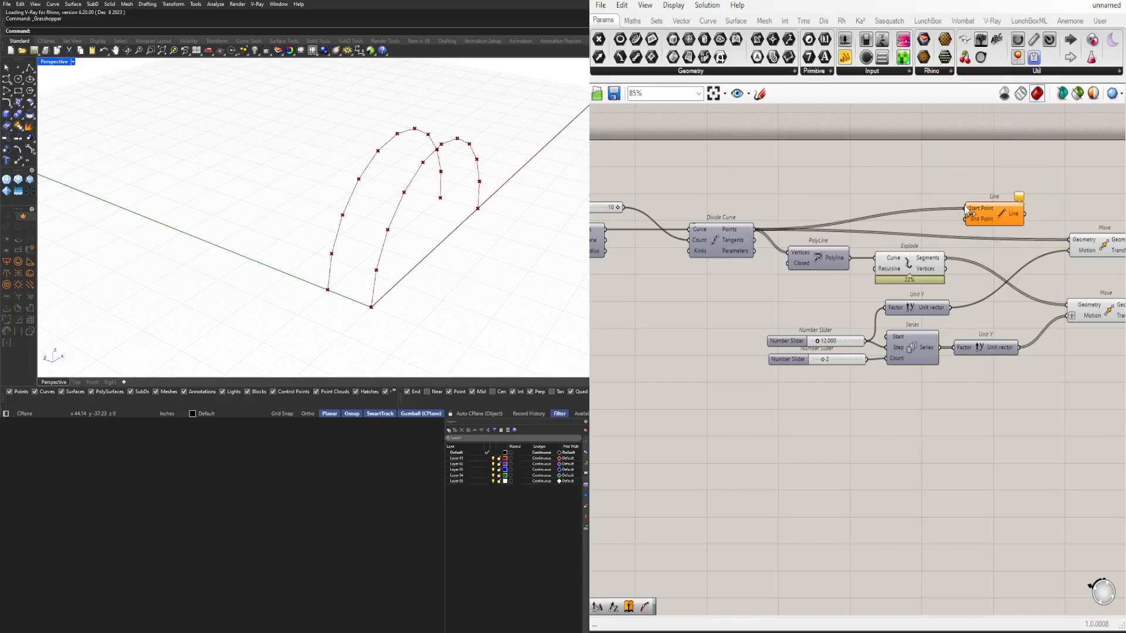
{"action": "right_click_drag", "start_coordinate": [998, 221], "coordinate": [761, 256]}
{"action": "left_click", "coordinate": [761, 256]}
{"action": "scroll", "coordinate": [913, 262], "scroll_direction": "up", "scroll_amount": 4}
{"action": "left_click_drag", "start_coordinate": [761, 257], "coordinate": [967, 265]}
{"action": "scroll", "coordinate": [841, 296], "scroll_direction": "down", "scroll_amount": 4}
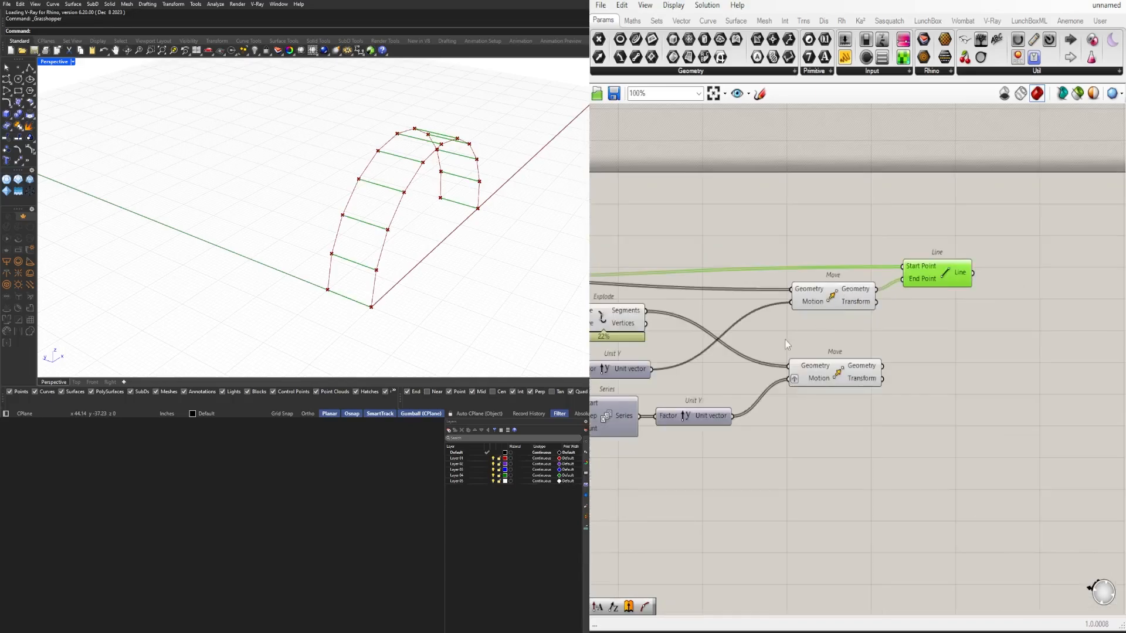
Step: Move the grafted Move closer beneath the upper Move and tidy the position of the Line component
{"action": "right_click_drag", "start_coordinate": [785, 339], "coordinate": [874, 306]}
{"action": "mouse_move", "coordinate": [908, 269]}
{"action": "left_mouse_down"}
{"action": "mouse_move", "coordinate": [909, 297]}
{"action": "mouse_move", "coordinate": [908, 279]}
{"action": "left_mouse_up"}
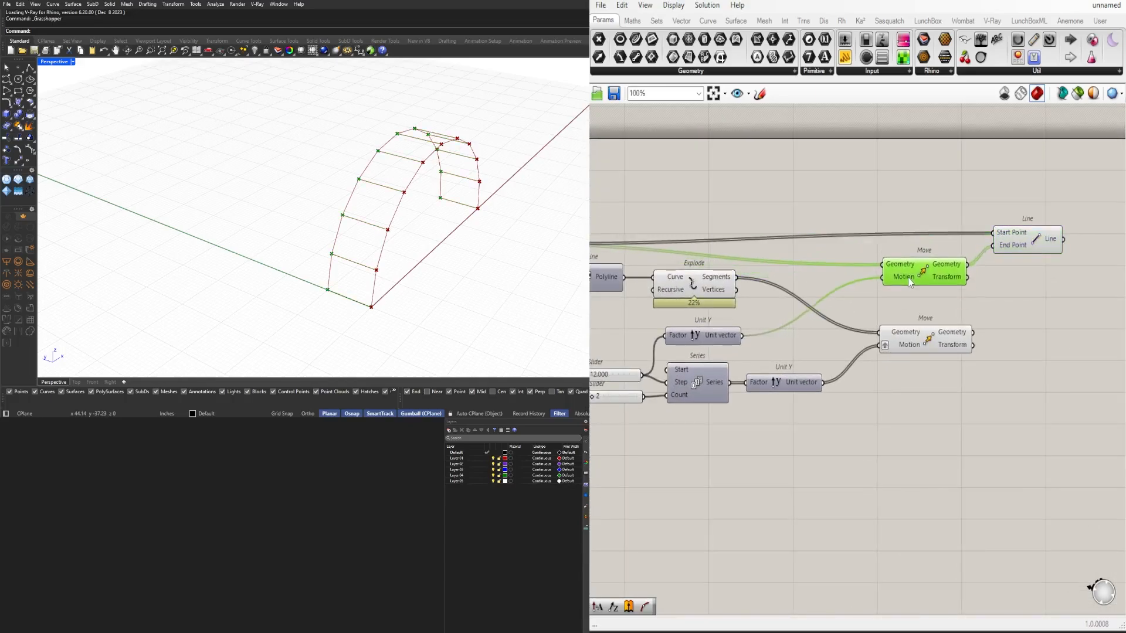
{"action": "left_click_drag", "start_coordinate": [924, 344], "coordinate": [927, 312]}
{"action": "left_click", "coordinate": [1029, 281]}
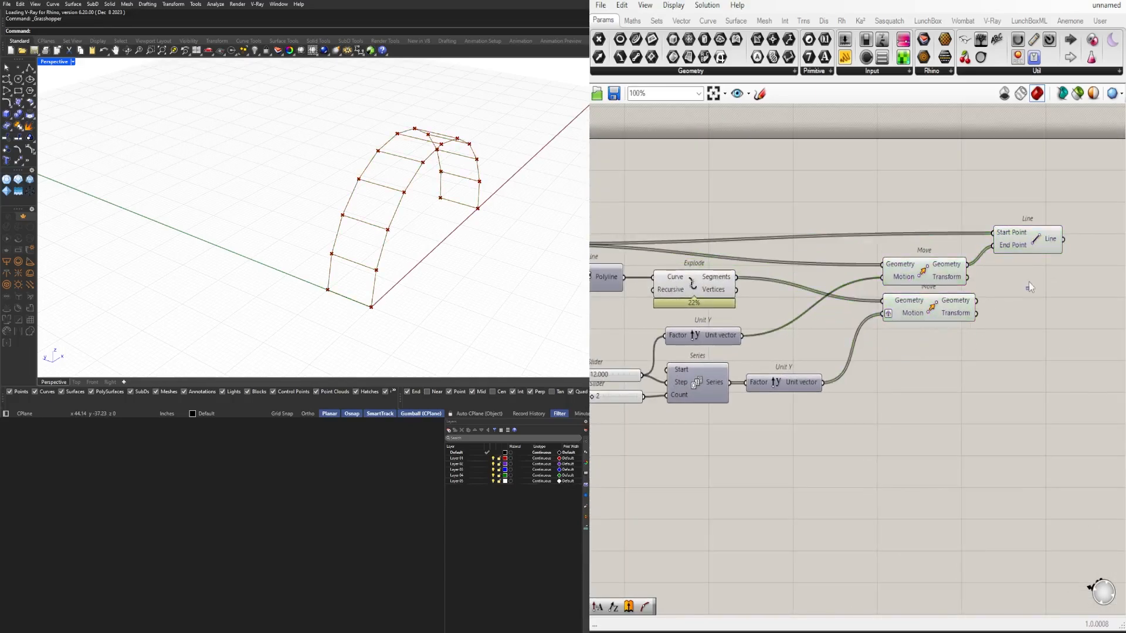
{"action": "left_click_drag", "start_coordinate": [1033, 242], "coordinate": [1025, 247]}
{"action": "left_click", "coordinate": [1039, 210]}
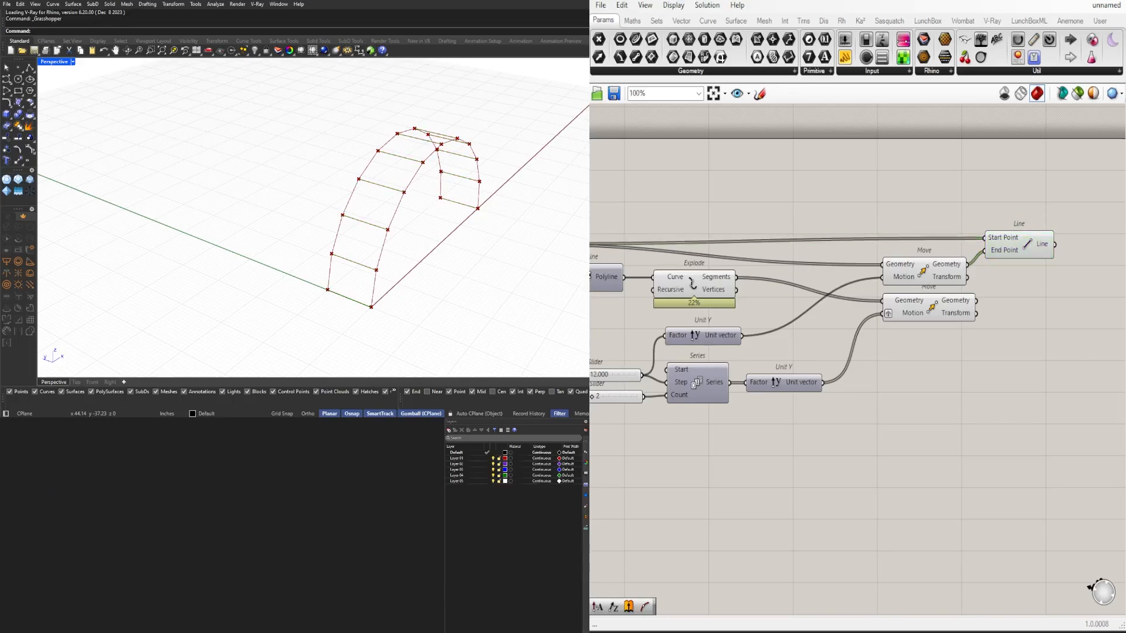
{"action": "left_click_drag", "start_coordinate": [1026, 245], "coordinate": [1033, 244]}
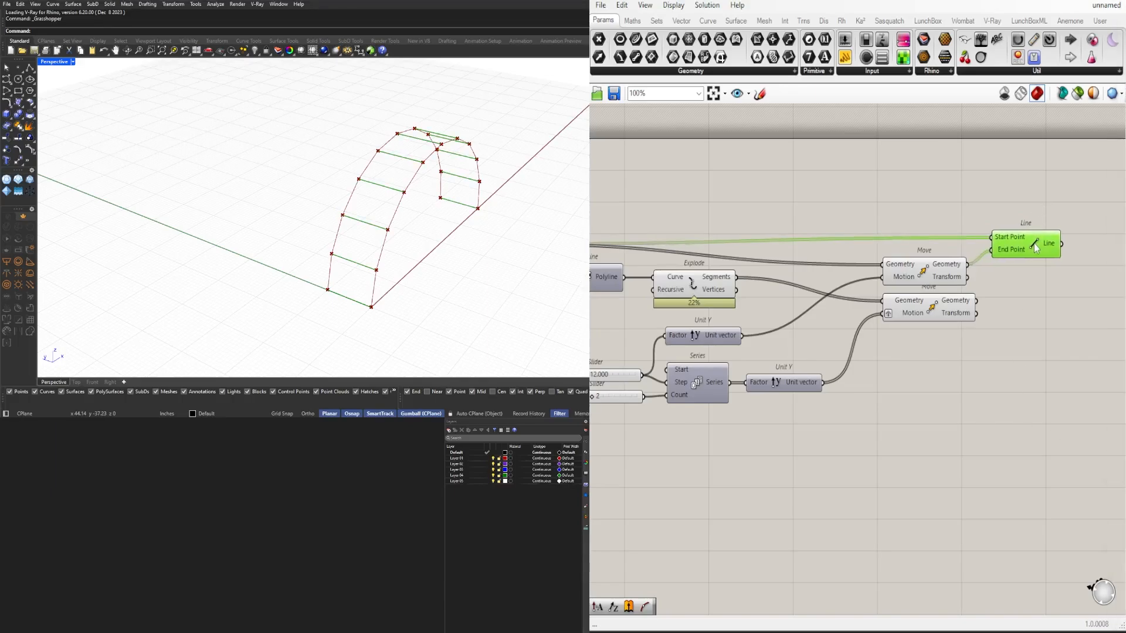
Step: Set the Series count to 5 and move the grafted Move component down and farther right, past the Line component
{"action": "scroll", "coordinate": [1007, 412], "scroll_direction": "down", "scroll_amount": 2}
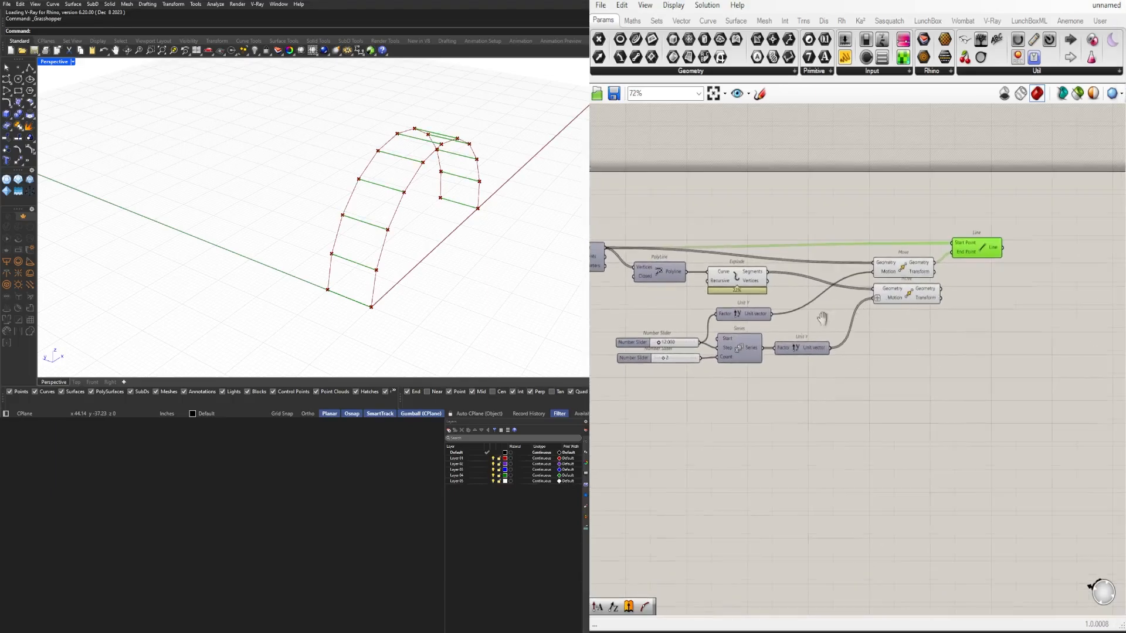
{"action": "right_click_drag", "start_coordinate": [822, 318], "coordinate": [832, 340]}
{"action": "scroll", "coordinate": [831, 340], "scroll_direction": "up", "scroll_amount": 4}
{"action": "left_click_drag", "start_coordinate": [827, 344], "coordinate": [922, 400]}
{"action": "scroll", "coordinate": [782, 413], "scroll_direction": "down", "scroll_amount": 5}
{"action": "scroll", "coordinate": [782, 411], "scroll_direction": "down", "scroll_amount": 1}
{"action": "scroll", "coordinate": [875, 302], "scroll_direction": "up", "scroll_amount": 3}
{"action": "left_click", "coordinate": [893, 296]}
{"action": "scroll", "coordinate": [923, 401], "scroll_direction": "down", "scroll_amount": 2}
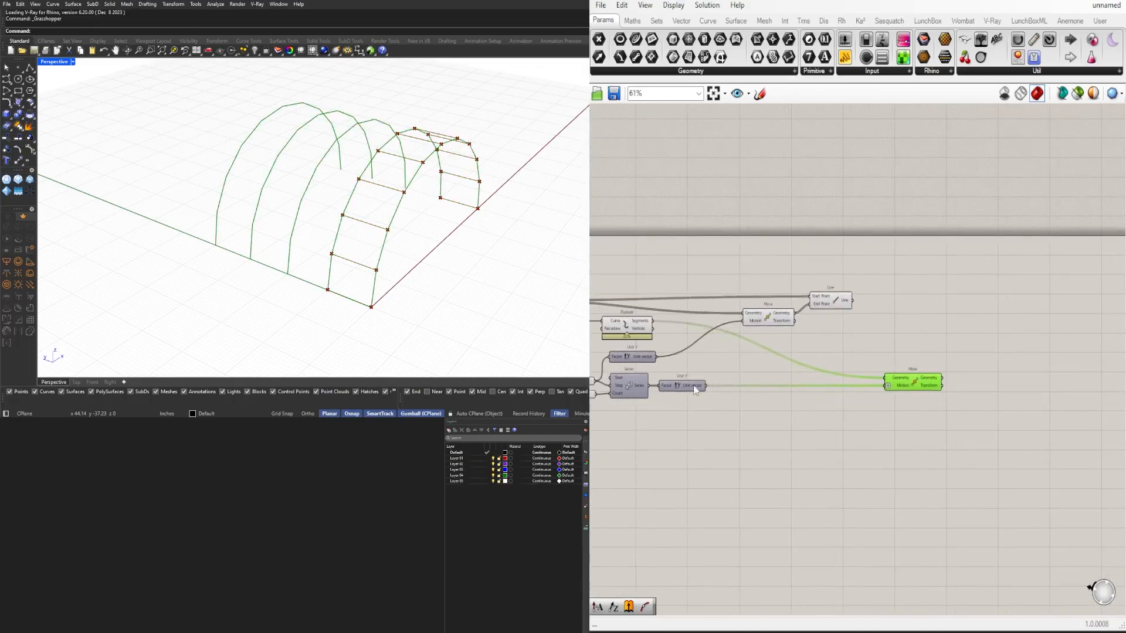
Step: Duplicate the grafted Move above the original and connect the Line output to the copy's Geometry input
{"action": "left_click_drag", "start_coordinate": [888, 387], "coordinate": [894, 362], "text": "alt"}
{"action": "left_click", "coordinate": [849, 299]}
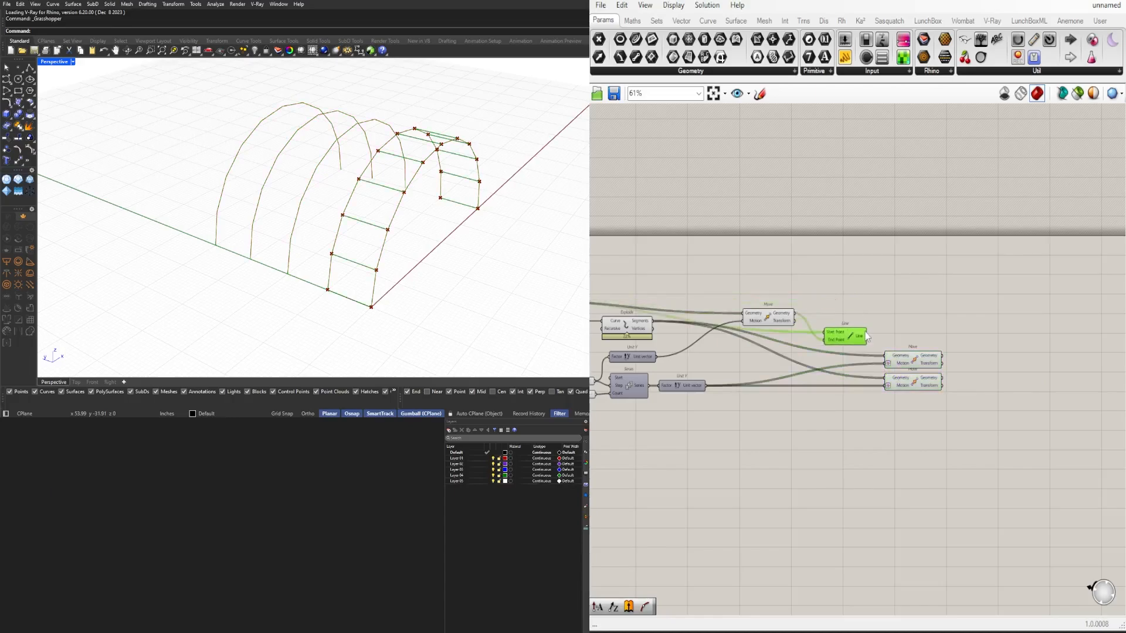
{"action": "left_click_drag", "start_coordinate": [858, 309], "coordinate": [887, 356]}
{"action": "left_click", "coordinate": [929, 365]}
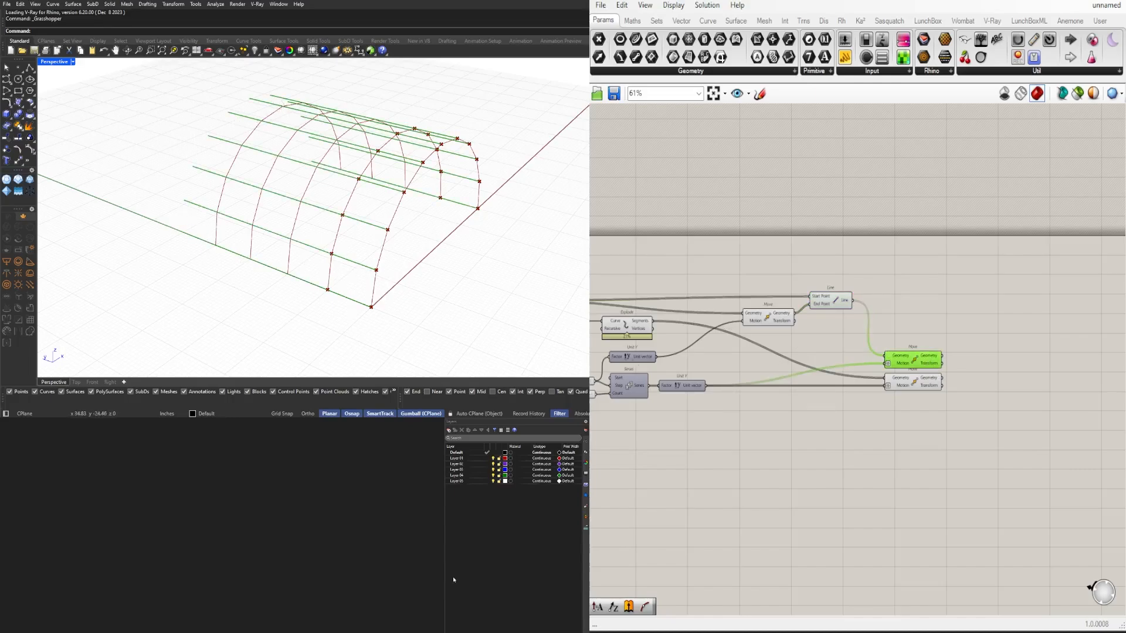
{"action": "scroll", "coordinate": [906, 338], "scroll_direction": "up", "scroll_amount": 3}
{"action": "left_click_drag", "start_coordinate": [904, 374], "coordinate": [904, 320]}
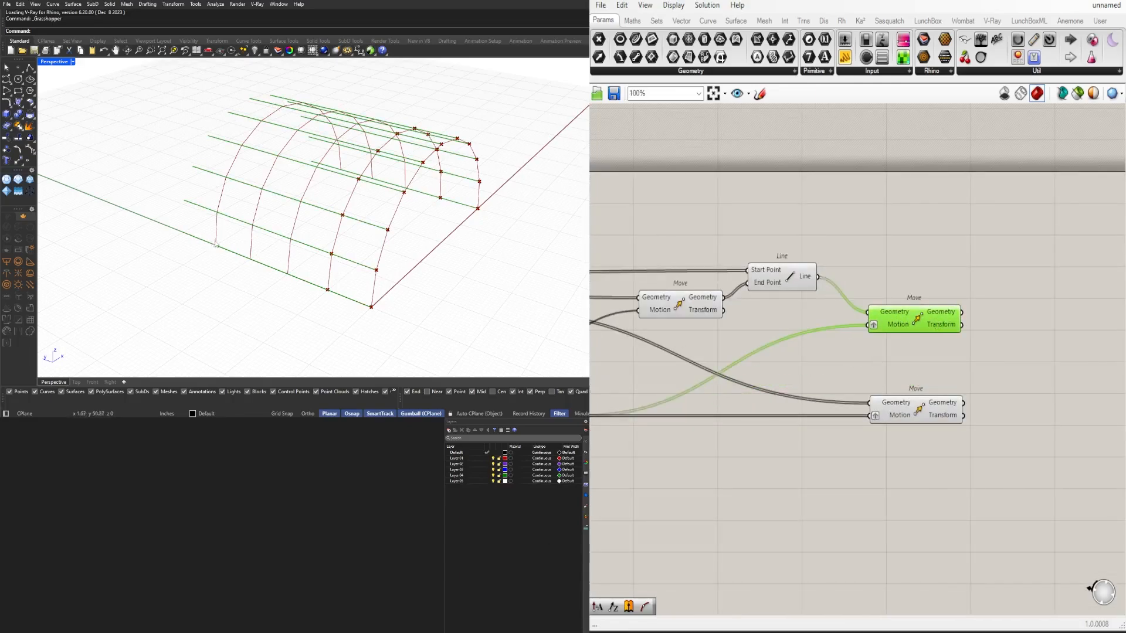
Step: Duplicate the Series component and its Unit Y directly below the originals, keeping their slider connections
{"action": "scroll", "coordinate": [820, 315], "scroll_direction": "down", "scroll_amount": 4}
{"action": "right_click_drag", "start_coordinate": [828, 342], "coordinate": [962, 333]}
{"action": "scroll", "coordinate": [856, 367], "scroll_direction": "up", "scroll_amount": 5}
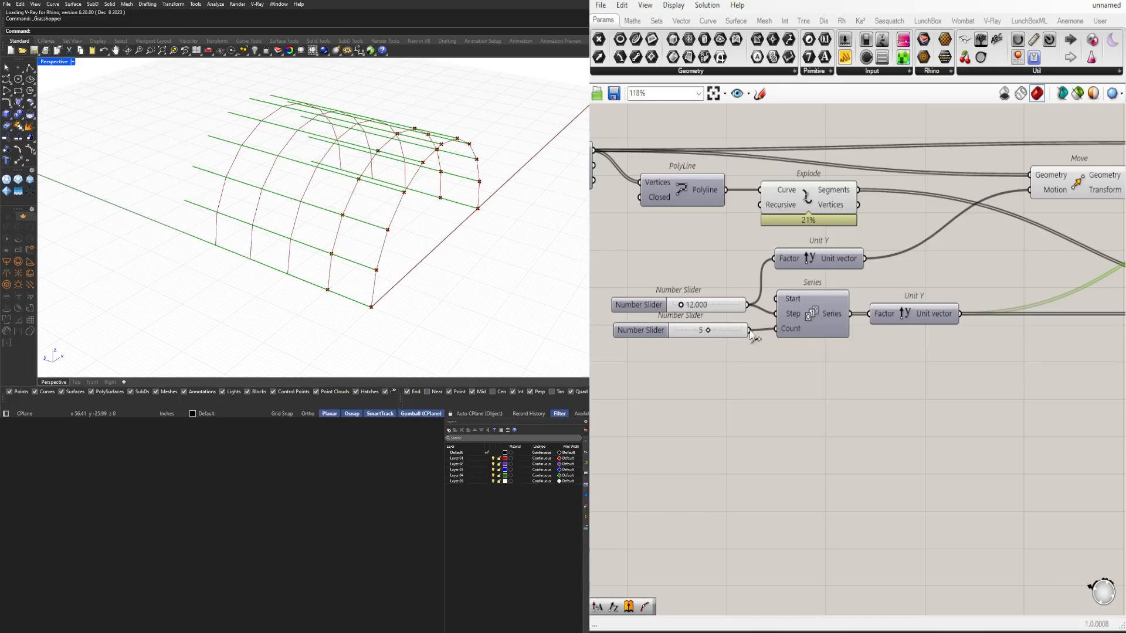
{"action": "scroll", "coordinate": [728, 337], "scroll_direction": "down", "scroll_amount": 5}
{"action": "scroll", "coordinate": [769, 352], "scroll_direction": "up", "scroll_amount": 4}
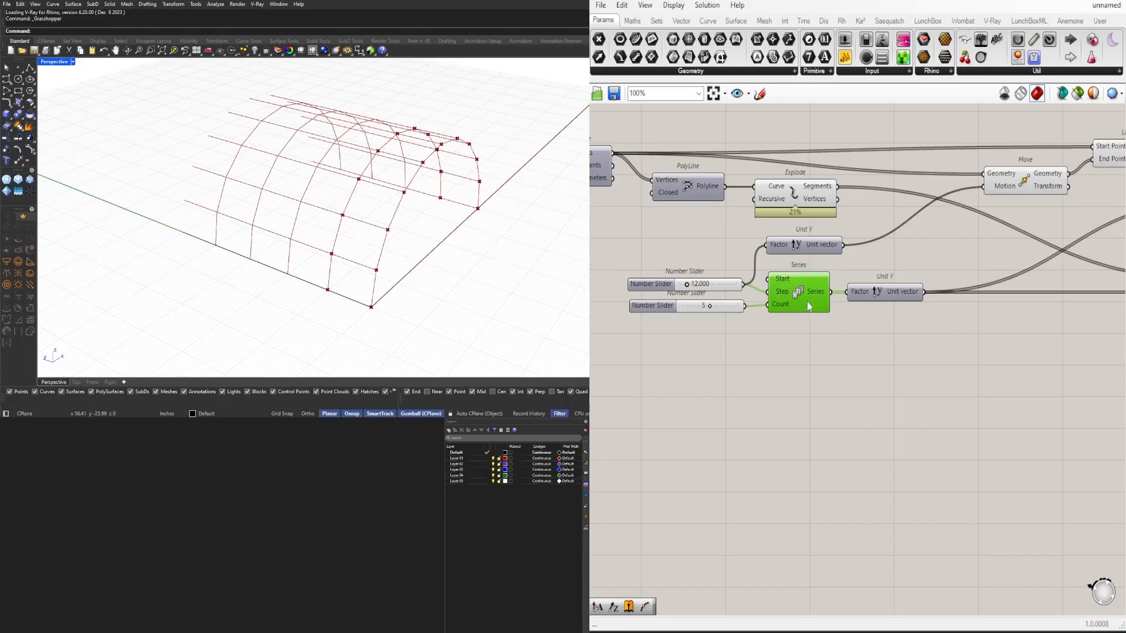
{"action": "left_click_drag", "start_coordinate": [909, 328], "coordinate": [802, 339]}
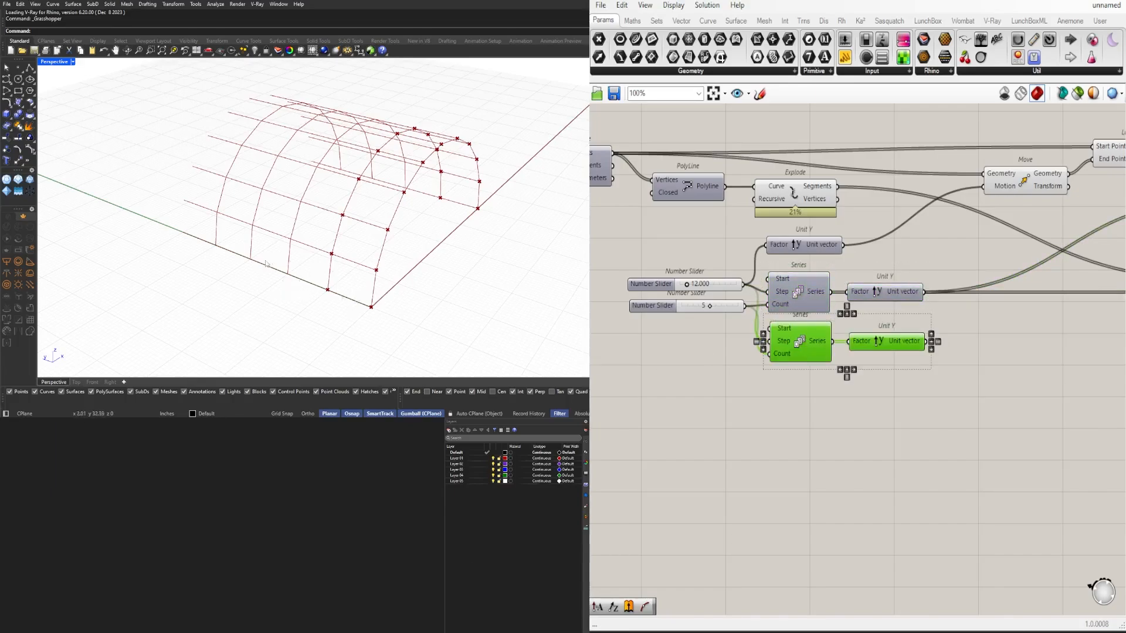
Step: Move the two number sliders feeding the Series components farther left to make room on their wires
{"action": "left_click_drag", "start_coordinate": [1022, 385], "coordinate": [759, 410]}
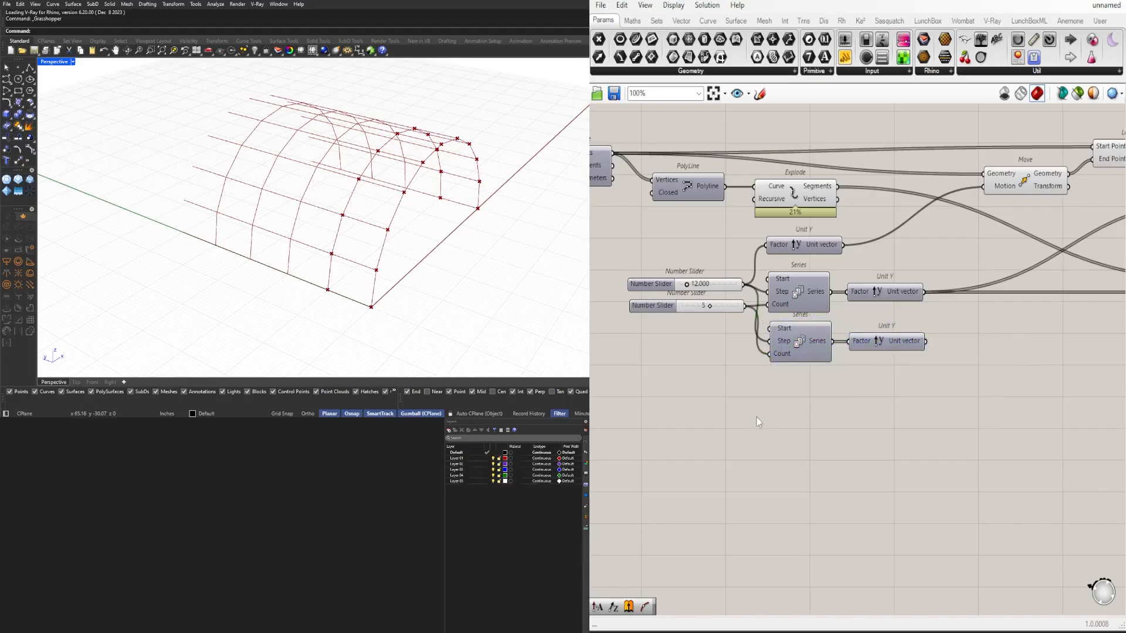
{"action": "right_click_drag", "start_coordinate": [757, 417], "coordinate": [884, 417]}
{"action": "left_click_drag", "start_coordinate": [789, 370], "coordinate": [673, 287]}
{"action": "left_click", "coordinate": [827, 332]}
{"action": "left_click", "coordinate": [926, 286]}
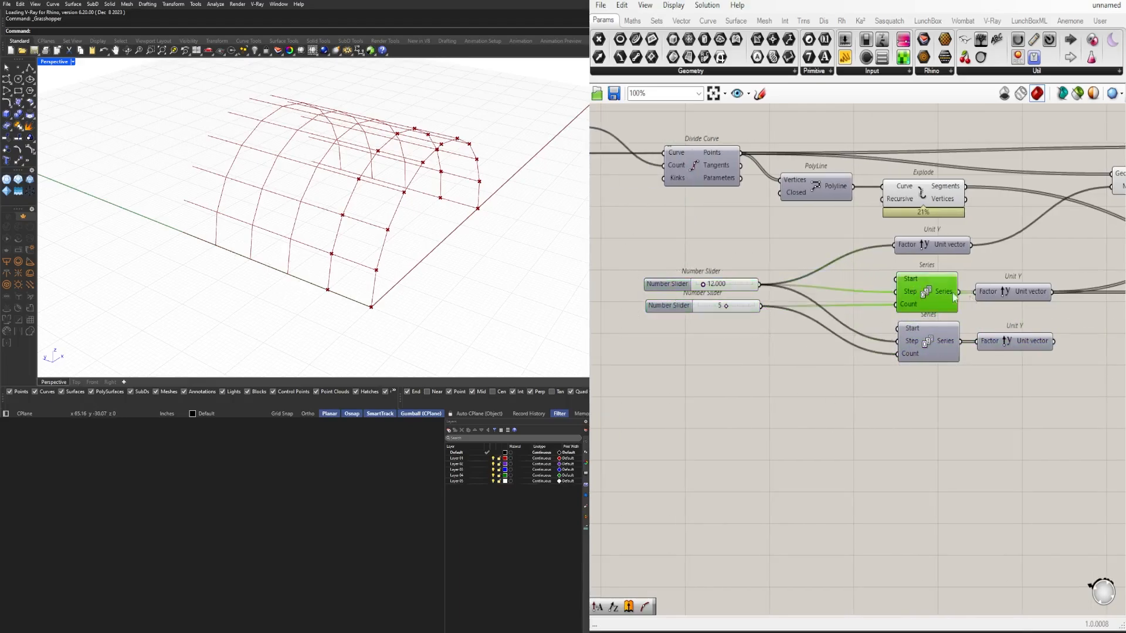
{"action": "left_click_drag", "start_coordinate": [1063, 395], "coordinate": [911, 335]}
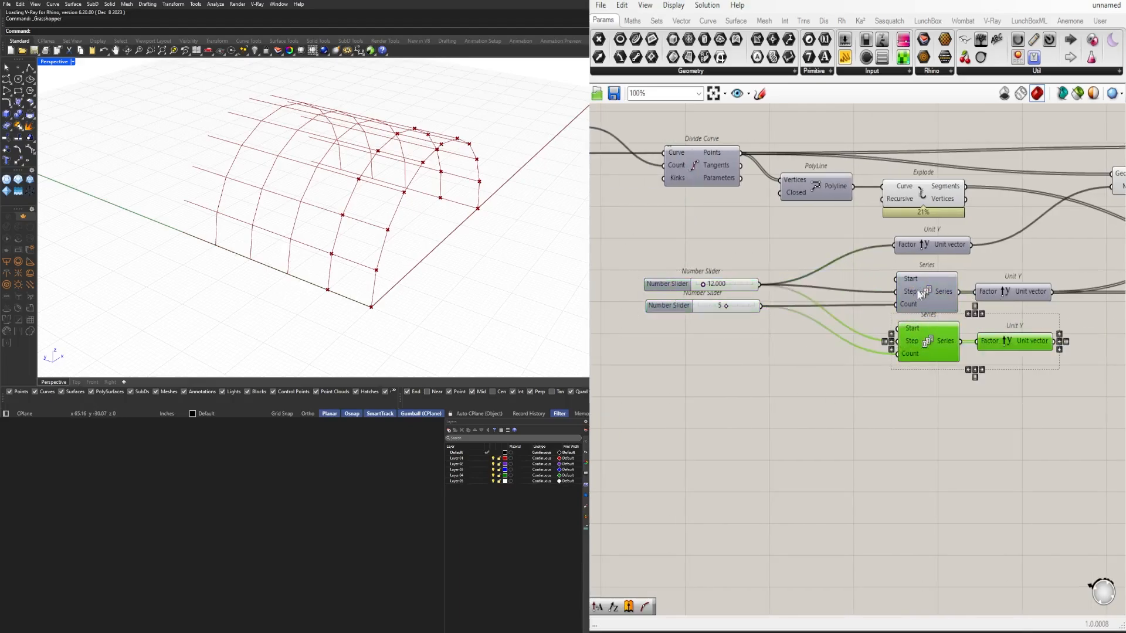
{"action": "left_click", "coordinate": [999, 385]}
{"action": "left_click", "coordinate": [1010, 347]}
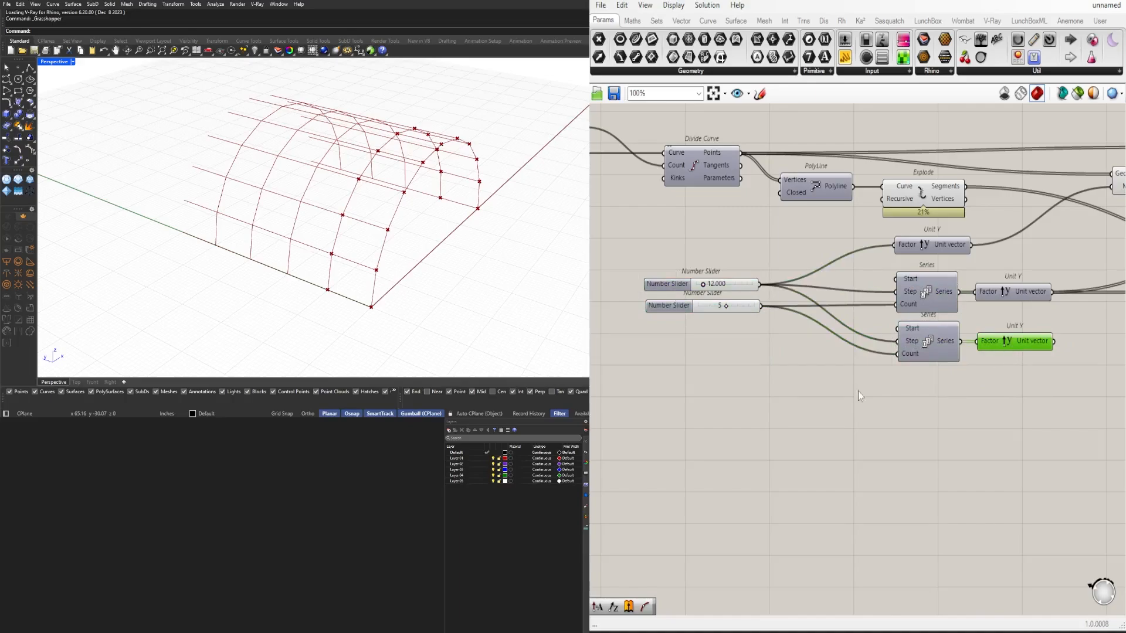
Step: Insert a Subtraction component that subtracts 1 between the count slider and the lower Series component's Count input
{"action": "double_click", "coordinate": [830, 374]}
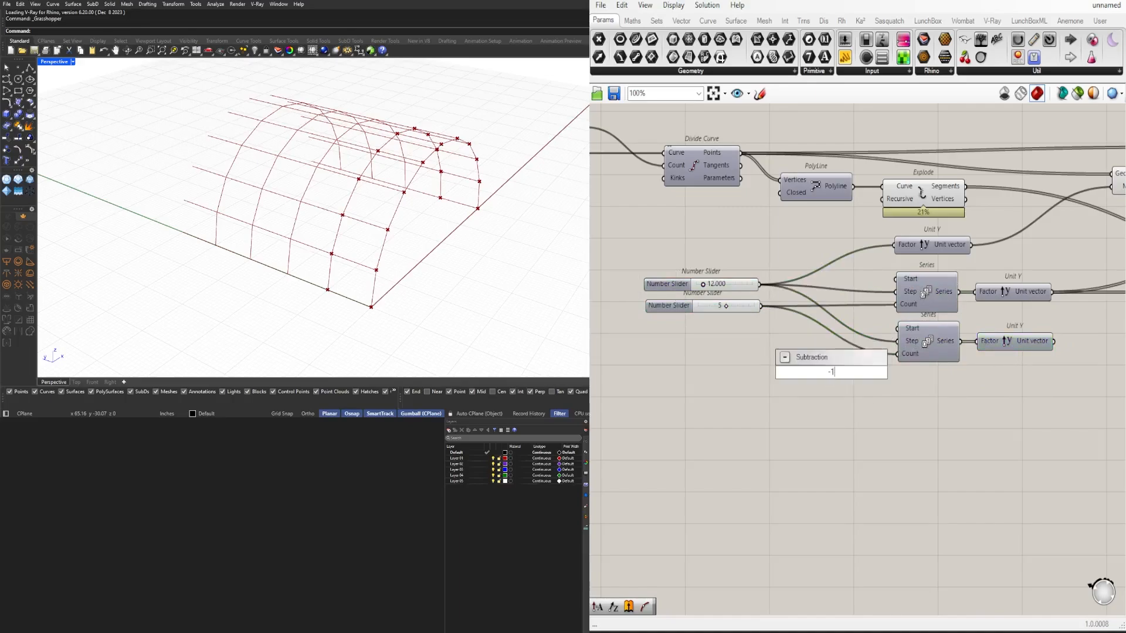
{"action": "type", "text": "-"}
{"action": "key", "text": "Return"}
{"action": "left_click_drag", "start_coordinate": [762, 306], "coordinate": [897, 353]}
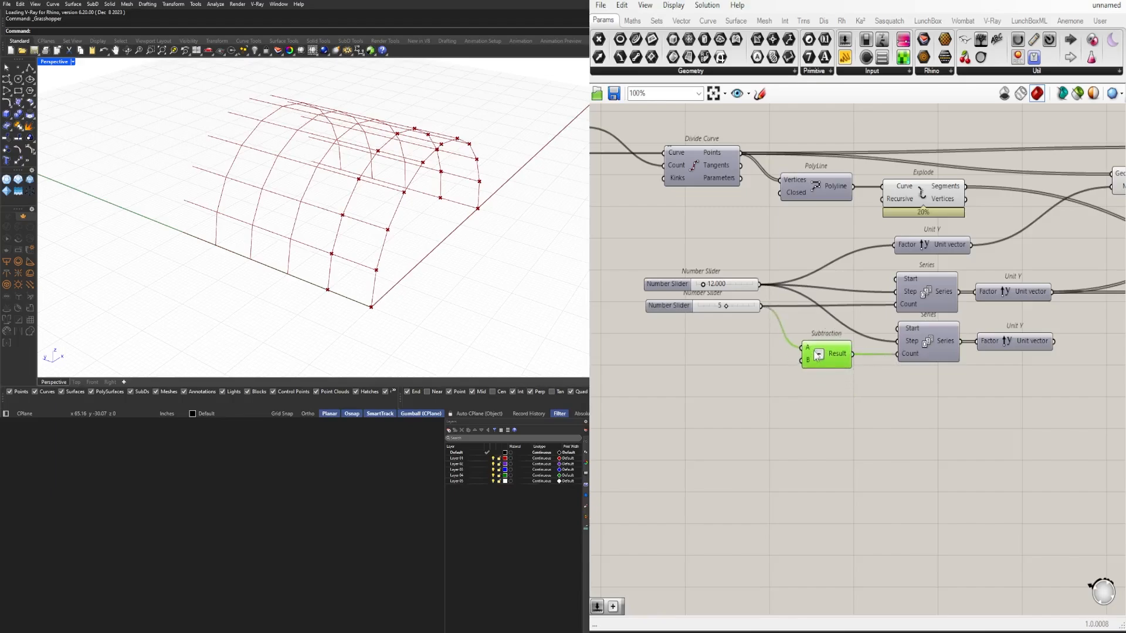
{"action": "left_click", "coordinate": [806, 357]}
Step: Connect the lower Unit Y output to the upper grafted Move's Motion input and place that Move just above the other one
{"action": "right_click_drag", "start_coordinate": [1018, 335], "coordinate": [817, 368]}
{"action": "scroll", "coordinate": [775, 370], "scroll_direction": "down", "scroll_amount": 1}
{"action": "scroll", "coordinate": [820, 356], "scroll_direction": "down", "scroll_amount": 2}
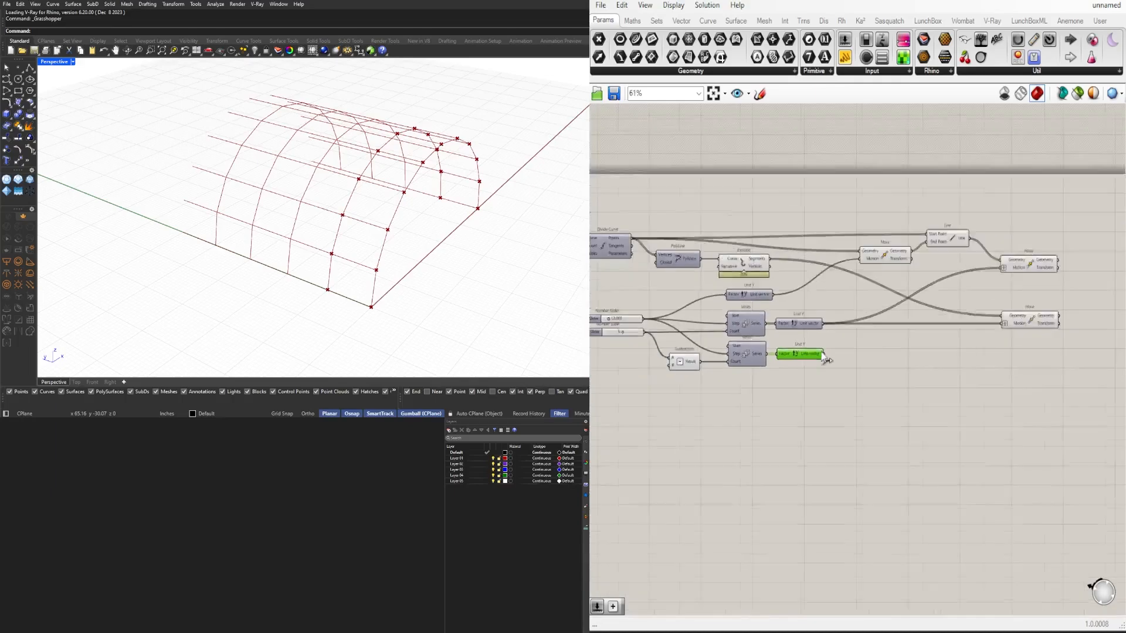
{"action": "scroll", "coordinate": [991, 295], "scroll_direction": "up", "scroll_amount": 2}
{"action": "left_click_drag", "start_coordinate": [823, 356], "coordinate": [1015, 305]}
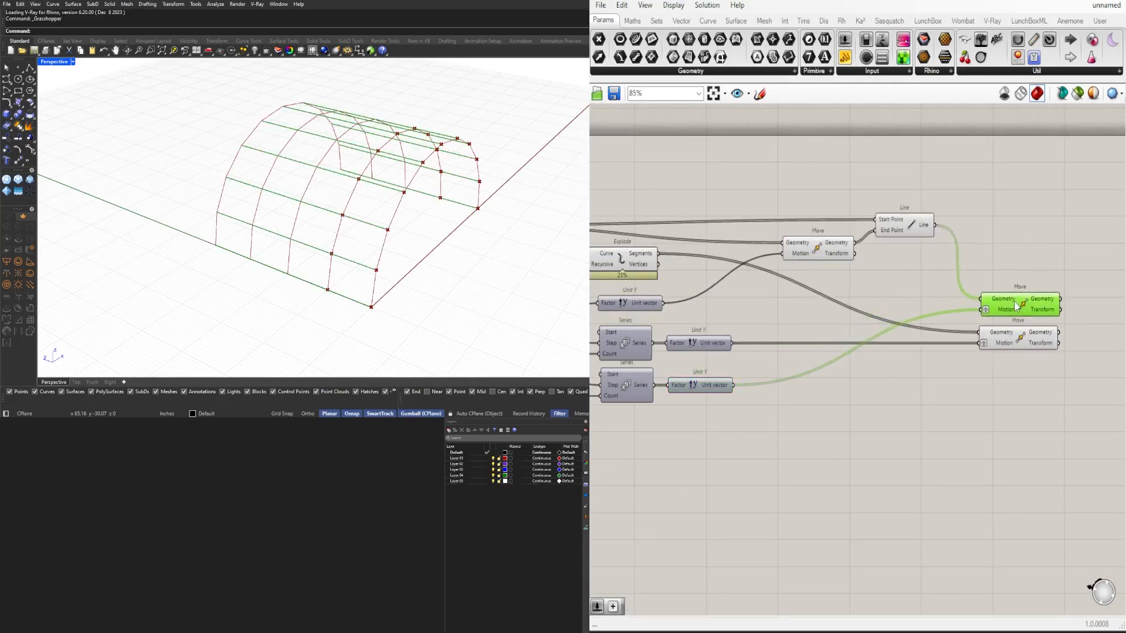
{"action": "left_click", "coordinate": [1024, 343]}
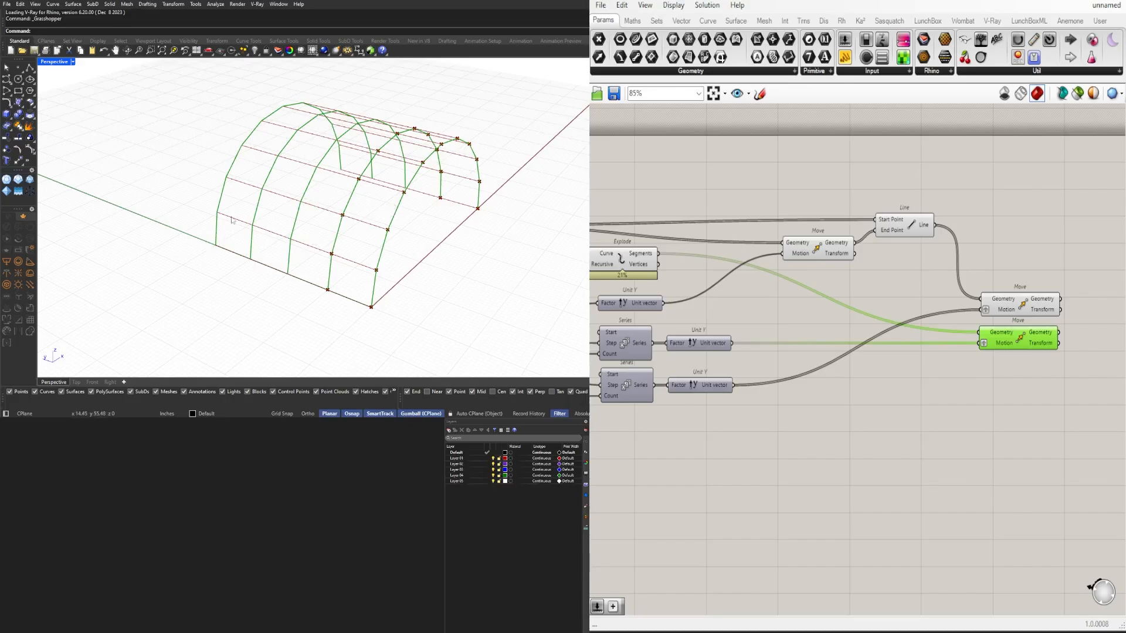
{"action": "left_click", "coordinate": [710, 483]}
Step: Set the Series count slider to 4
{"action": "right_click_drag", "start_coordinate": [708, 476], "coordinate": [1021, 469]}
{"action": "scroll", "coordinate": [807, 352], "scroll_direction": "up", "scroll_amount": 8}
{"action": "mouse_move", "coordinate": [771, 366]}
{"action": "left_mouse_down"}
{"action": "mouse_move", "coordinate": [744, 365]}
{"action": "mouse_move", "coordinate": [811, 366]}
{"action": "mouse_move", "coordinate": [751, 366]}
{"action": "left_mouse_up"}
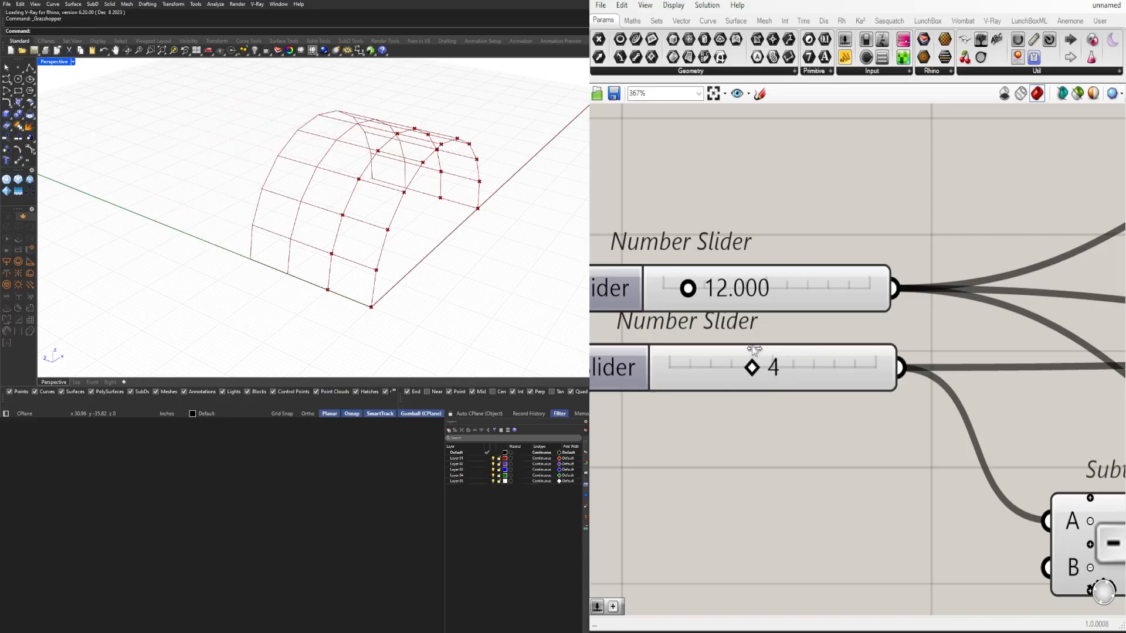
{"action": "scroll", "coordinate": [762, 363], "scroll_direction": "down", "scroll_amount": 8}
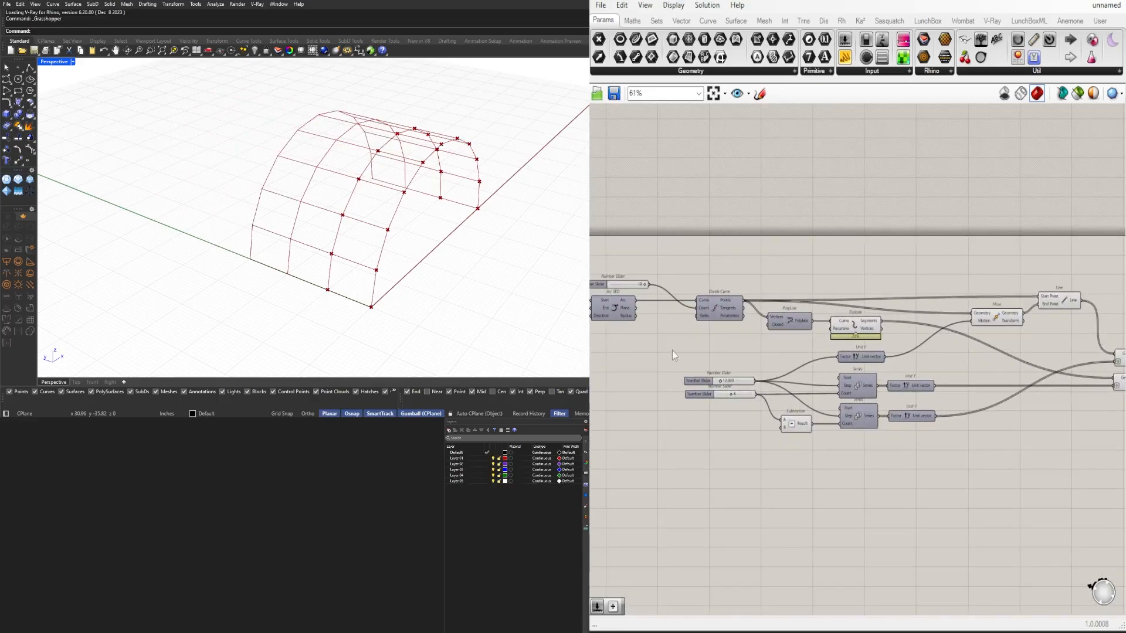
{"action": "right_click_drag", "start_coordinate": [672, 350], "coordinate": [910, 337]}
{"action": "scroll", "coordinate": [887, 274], "scroll_direction": "up", "scroll_amount": 7}
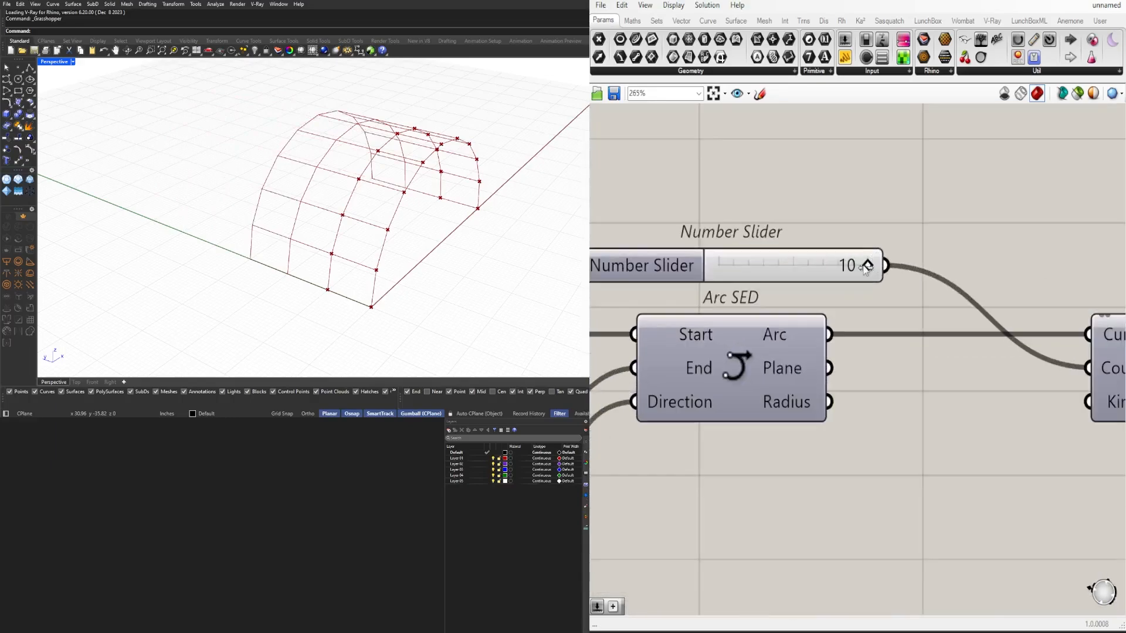
{"action": "mouse_move", "coordinate": [866, 266]}
{"action": "left_mouse_down"}
{"action": "mouse_move", "coordinate": [722, 267]}
{"action": "mouse_move", "coordinate": [866, 266]}
{"action": "left_mouse_up"}
{"action": "scroll", "coordinate": [888, 376], "scroll_direction": "down", "scroll_amount": 5}
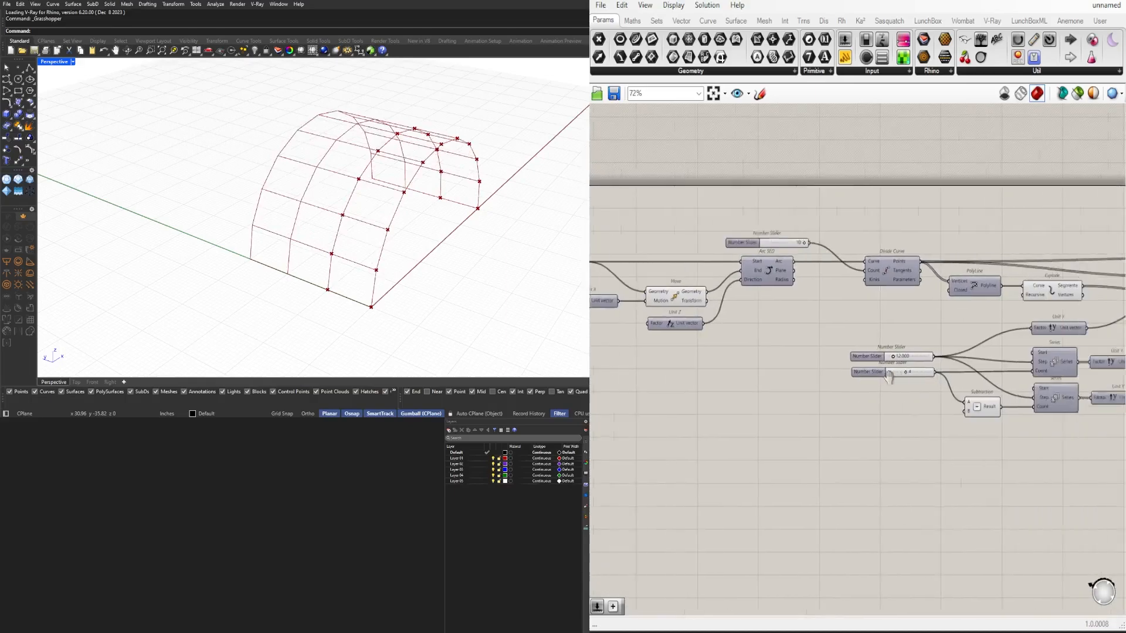
Step: Move both grafted Move components up so they sit beside the Line component
{"action": "scroll", "coordinate": [889, 377], "scroll_direction": "down", "scroll_amount": 3}
{"action": "right_click_drag", "start_coordinate": [1093, 375], "coordinate": [856, 392]}
{"action": "scroll", "coordinate": [914, 399], "scroll_direction": "up", "scroll_amount": 3}
{"action": "right_click_drag", "start_coordinate": [945, 388], "coordinate": [1026, 391]}
{"action": "left_click_drag", "start_coordinate": [1029, 391], "coordinate": [946, 275]}
{"action": "left_click", "coordinate": [989, 387]}
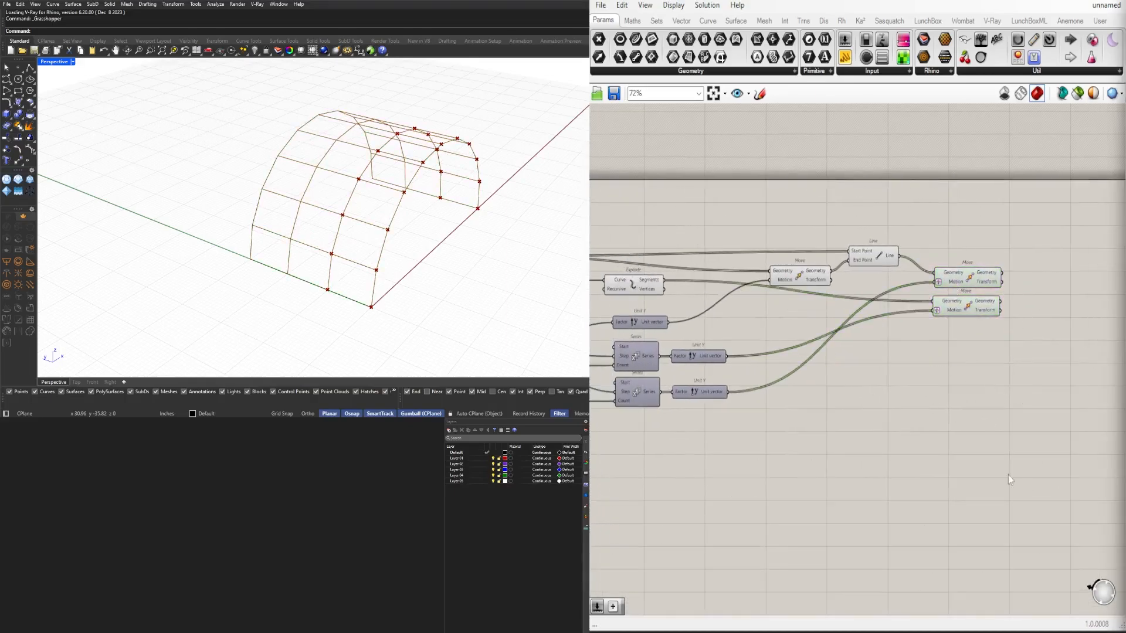
Step: Space the two grafted Move components farther apart vertically and line them up
{"action": "scroll", "coordinate": [962, 277], "scroll_direction": "up", "scroll_amount": 3}
{"action": "left_click", "coordinate": [962, 275]}
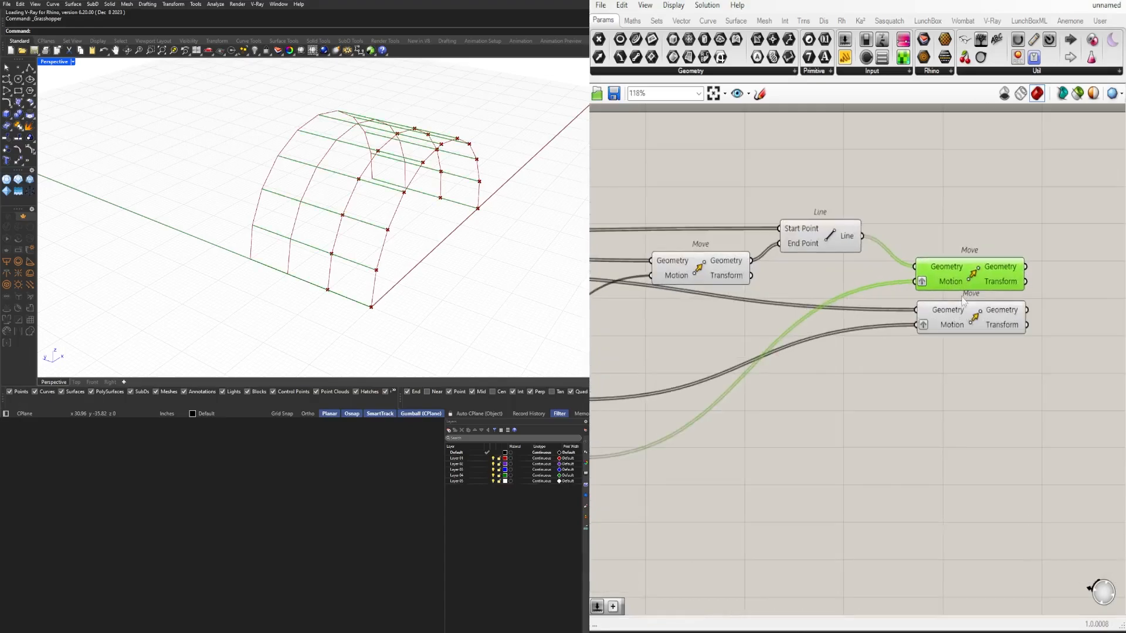
{"action": "scroll", "coordinate": [977, 335], "scroll_direction": "down", "scroll_amount": 4}
{"action": "right_click_drag", "start_coordinate": [1015, 354], "coordinate": [820, 374]}
{"action": "left_click", "coordinate": [801, 337]}
{"action": "scroll", "coordinate": [801, 342], "scroll_direction": "up", "scroll_amount": 2}
{"action": "left_click", "coordinate": [785, 376]}
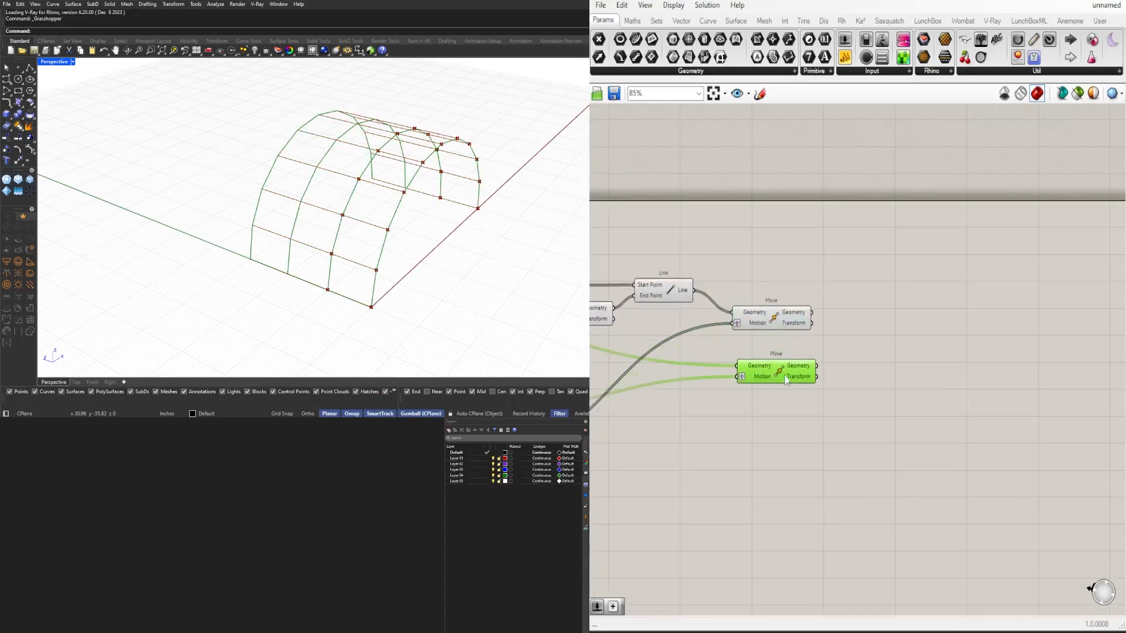
{"action": "left_click", "coordinate": [773, 323]}
{"action": "left_click", "coordinate": [877, 294]}
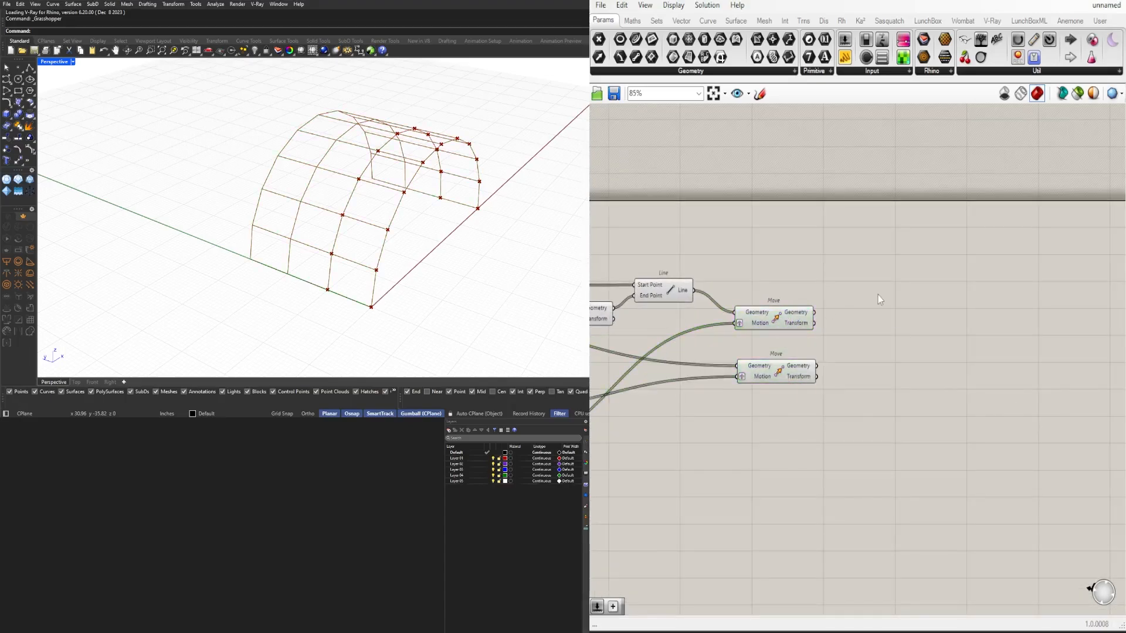
Step: Add a List Item component and connect the upper grafted Move's Geometry output to its List input
{"action": "double_click", "coordinate": [878, 295]}
{"action": "type", "text": "item"}
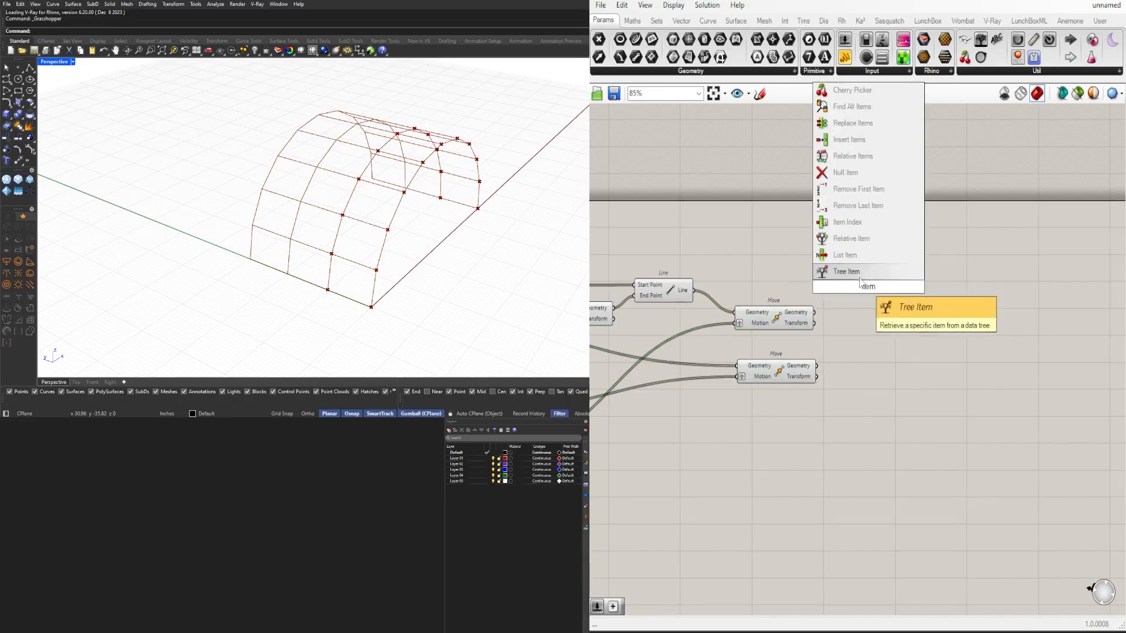
{"action": "left_click", "coordinate": [840, 257]}
{"action": "scroll", "coordinate": [775, 314], "scroll_direction": "up", "scroll_amount": 2}
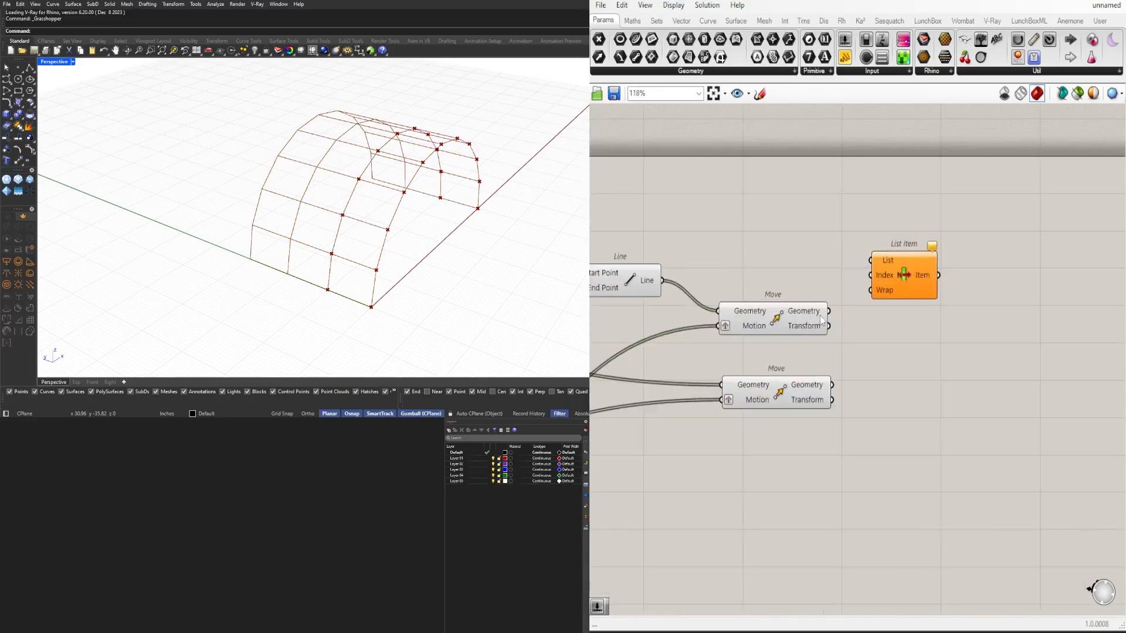
{"action": "left_click_drag", "start_coordinate": [831, 311], "coordinate": [870, 260]}
{"action": "left_click_drag", "start_coordinate": [933, 290], "coordinate": [1014, 303]}
{"action": "scroll", "coordinate": [317, 293], "scroll_direction": "down", "scroll_amount": 3}
{"action": "scroll", "coordinate": [317, 293], "scroll_direction": "up", "scroll_amount": 5}
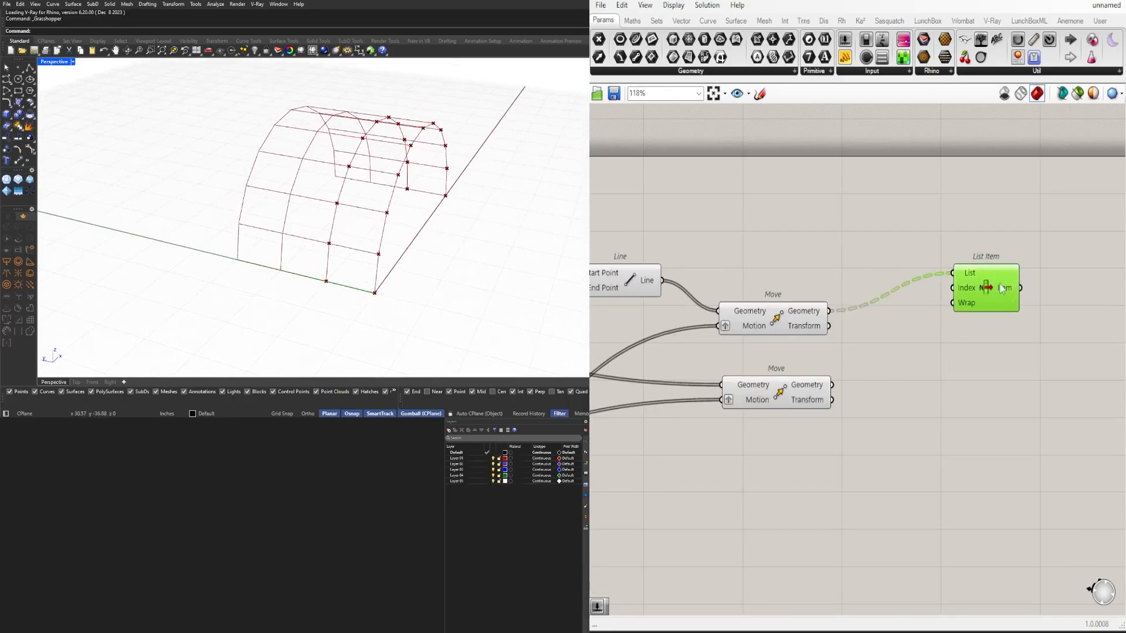
{"action": "left_click_drag", "start_coordinate": [1005, 282], "coordinate": [970, 279]}
{"action": "double_click", "coordinate": [803, 227]}
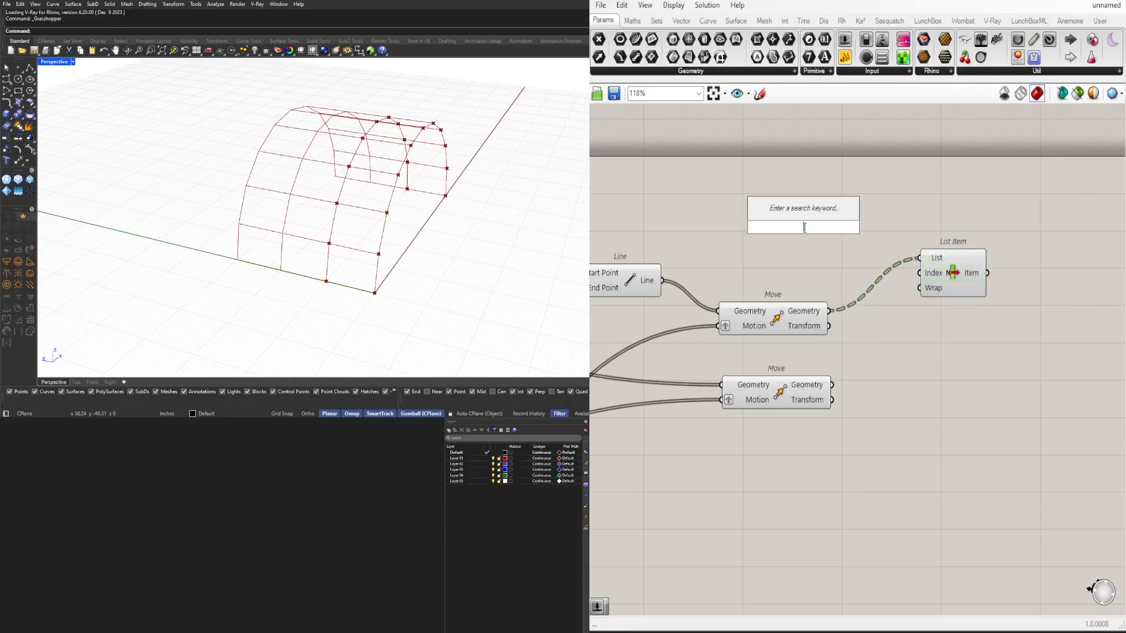
Step: Add two extra outputs, +1 and +2, to the List Item component
{"action": "left_click", "coordinate": [953, 276]}
{"action": "scroll", "coordinate": [953, 282], "scroll_direction": "up", "scroll_amount": 8}
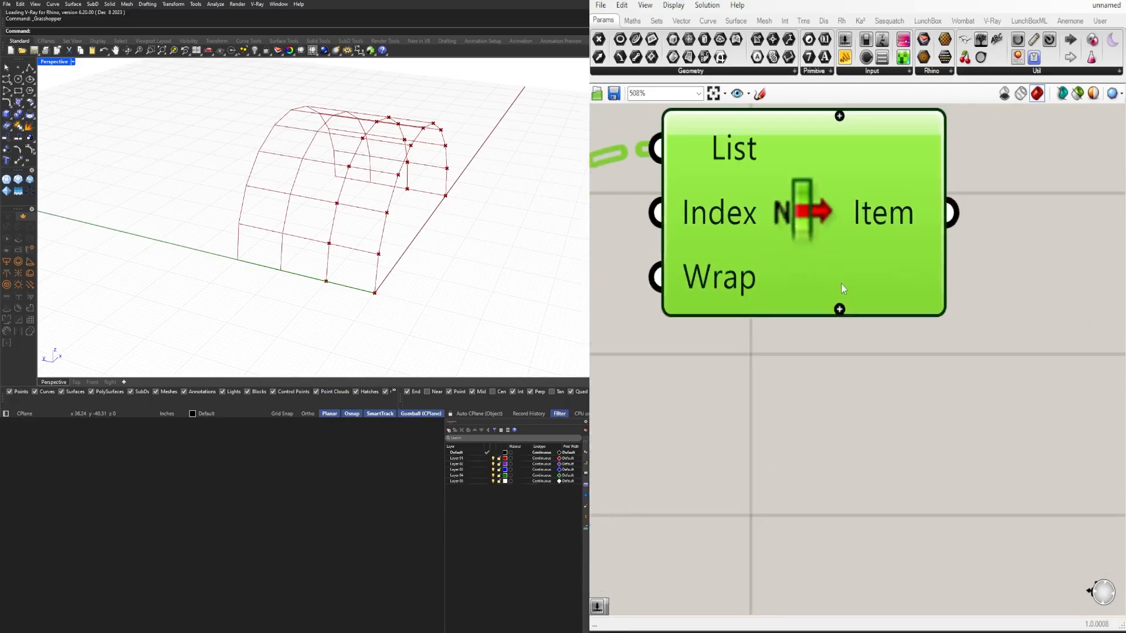
{"action": "left_click", "coordinate": [839, 310]}
{"action": "left_click", "coordinate": [839, 309]}
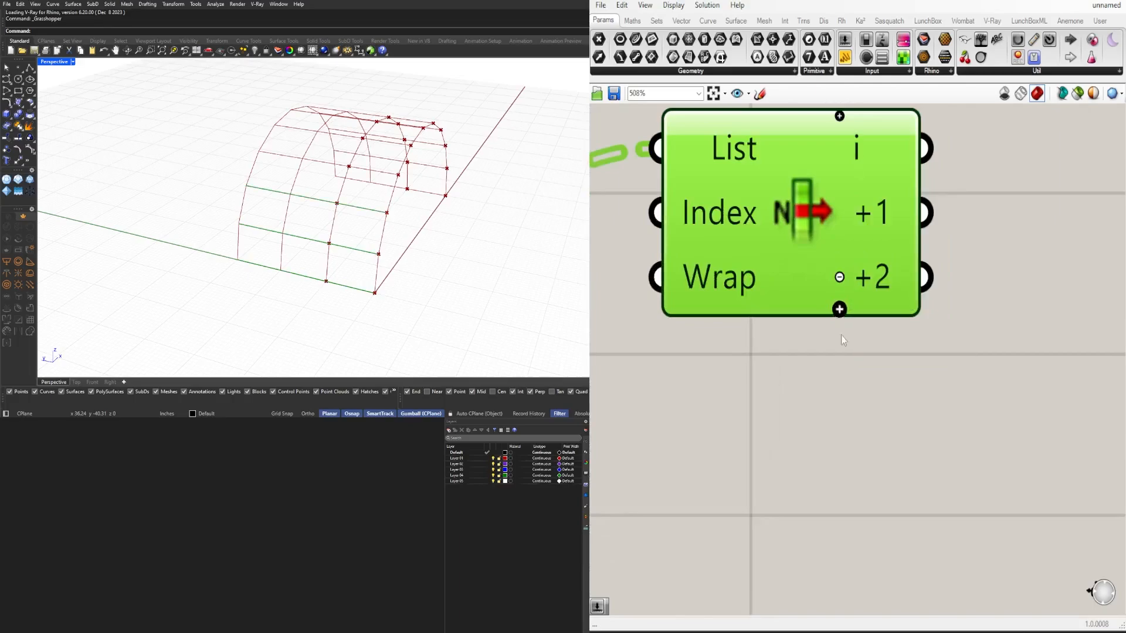
{"action": "scroll", "coordinate": [827, 413], "scroll_direction": "down", "scroll_amount": 8}
{"action": "left_click_drag", "start_coordinate": [792, 399], "coordinate": [767, 430]}
Step: Move the List Item above the grafted Move components and feed its List input from the Line output instead of the Move
{"action": "scroll", "coordinate": [1013, 305], "scroll_direction": "down", "scroll_amount": 2}
{"action": "right_click_drag", "start_coordinate": [730, 372], "coordinate": [1058, 293]}
{"action": "left_click", "coordinate": [871, 289]}
{"action": "right_click_drag", "start_coordinate": [917, 302], "coordinate": [776, 338]}
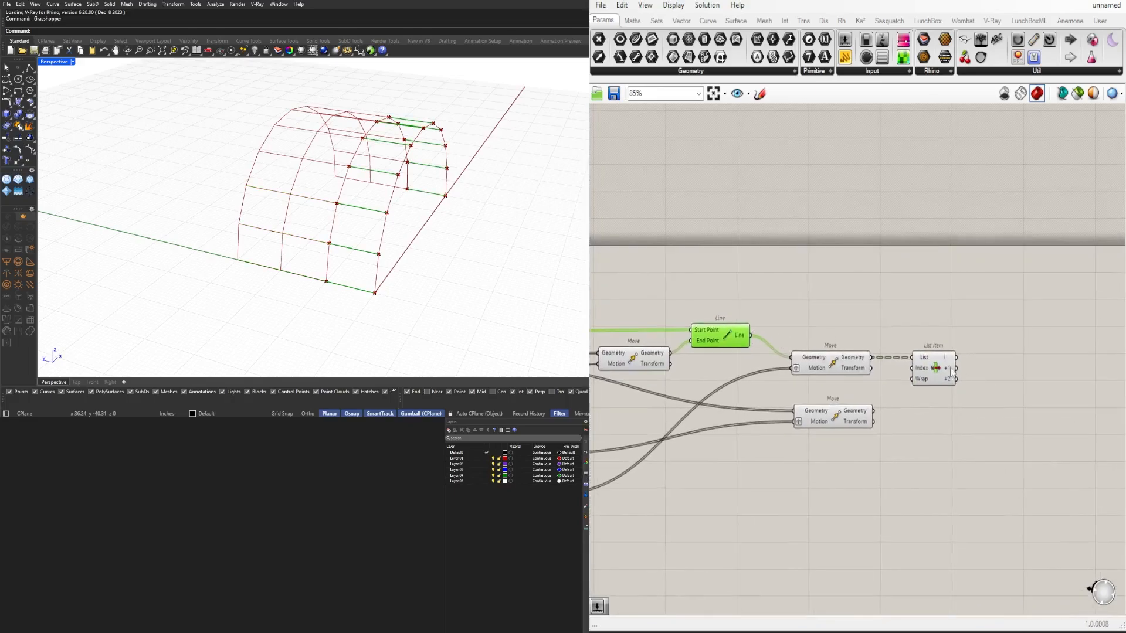
{"action": "left_click_drag", "start_coordinate": [933, 364], "coordinate": [913, 312]}
{"action": "left_click_drag", "start_coordinate": [751, 336], "coordinate": [825, 288]}
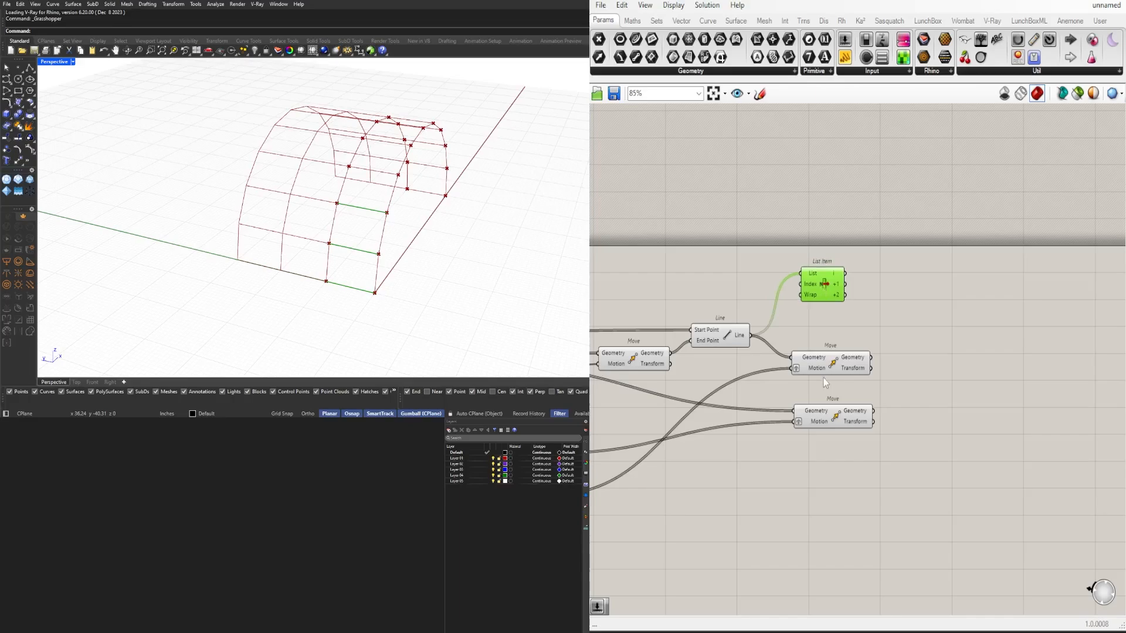
{"action": "left_click", "coordinate": [826, 370]}
{"action": "left_click", "coordinate": [737, 343]}
{"action": "scroll", "coordinate": [792, 298], "scroll_direction": "up", "scroll_amount": 3}
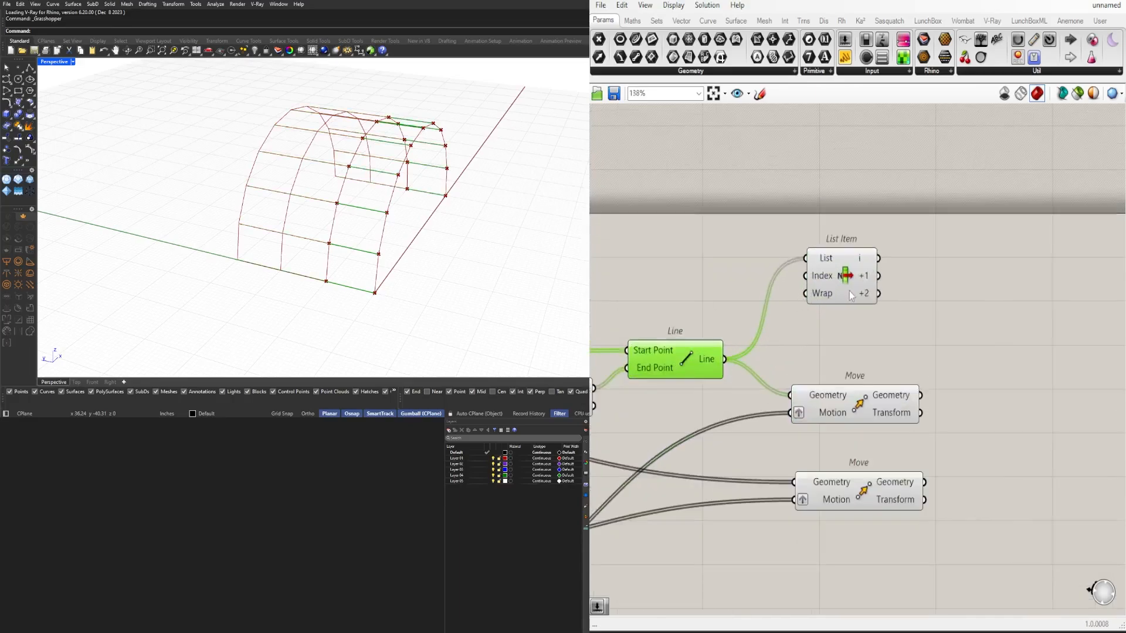
Step: Remove the +2 output from the List Item, leaving only i and +1
{"action": "left_click", "coordinate": [849, 291]}
{"action": "scroll", "coordinate": [369, 245], "scroll_direction": "up", "scroll_amount": 3}
{"action": "scroll", "coordinate": [361, 242], "scroll_direction": "down", "scroll_amount": 3}
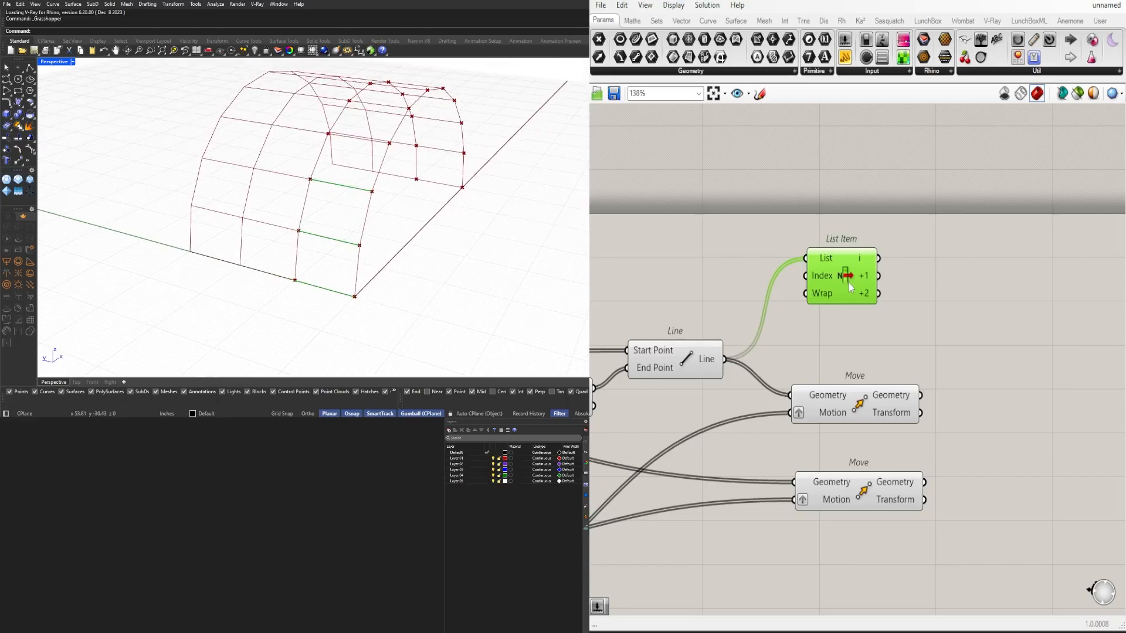
{"action": "scroll", "coordinate": [849, 282], "scroll_direction": "up", "scroll_amount": 5}
{"action": "left_click", "coordinate": [849, 302]}
{"action": "scroll", "coordinate": [826, 305], "scroll_direction": "down", "scroll_amount": 2}
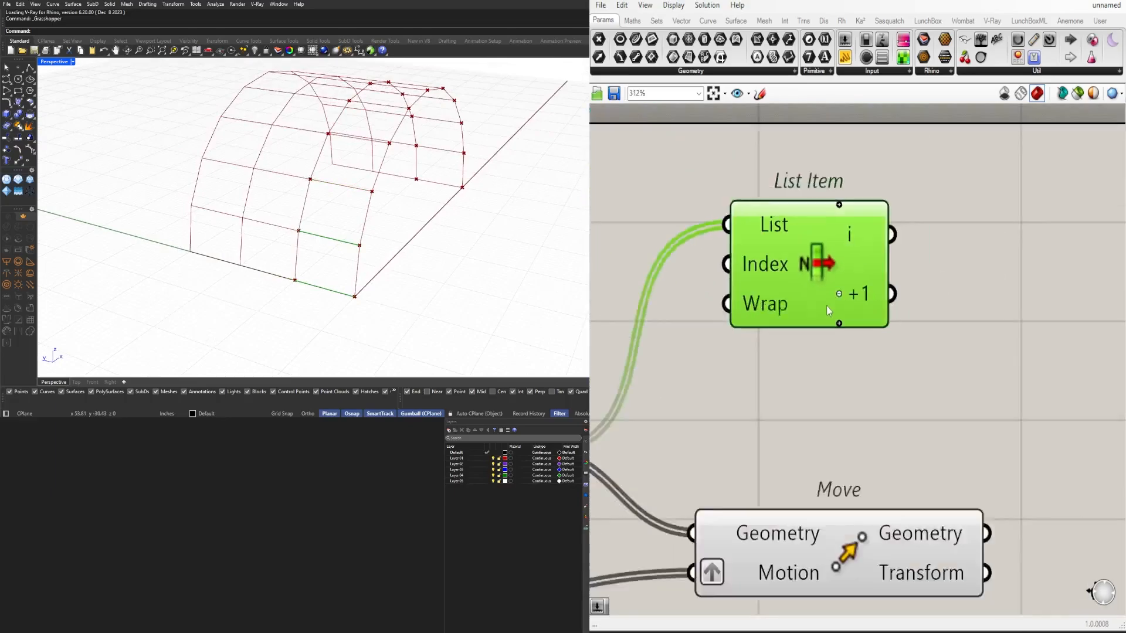
{"action": "scroll", "coordinate": [820, 309], "scroll_direction": "down", "scroll_amount": 1}
{"action": "scroll", "coordinate": [645, 370], "scroll_direction": "down", "scroll_amount": 3}
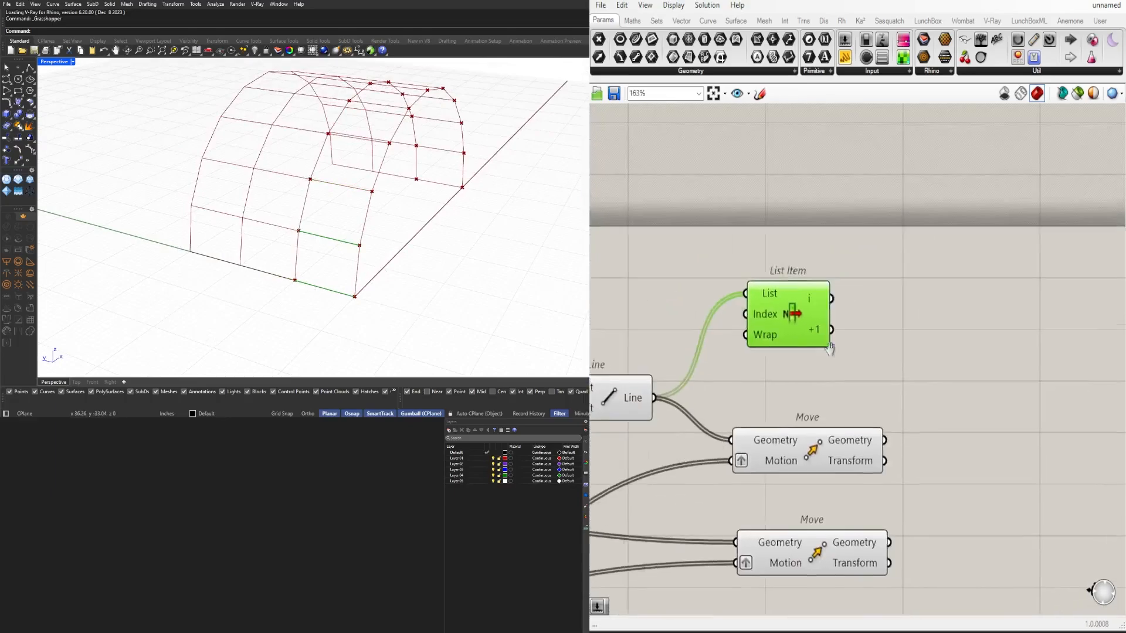
Step: Add two stacked End Points components and connect the List Item's i and +1 outputs to their Curve inputs
{"action": "double_click", "coordinate": [860, 329]}
{"action": "type", "text": "end"}
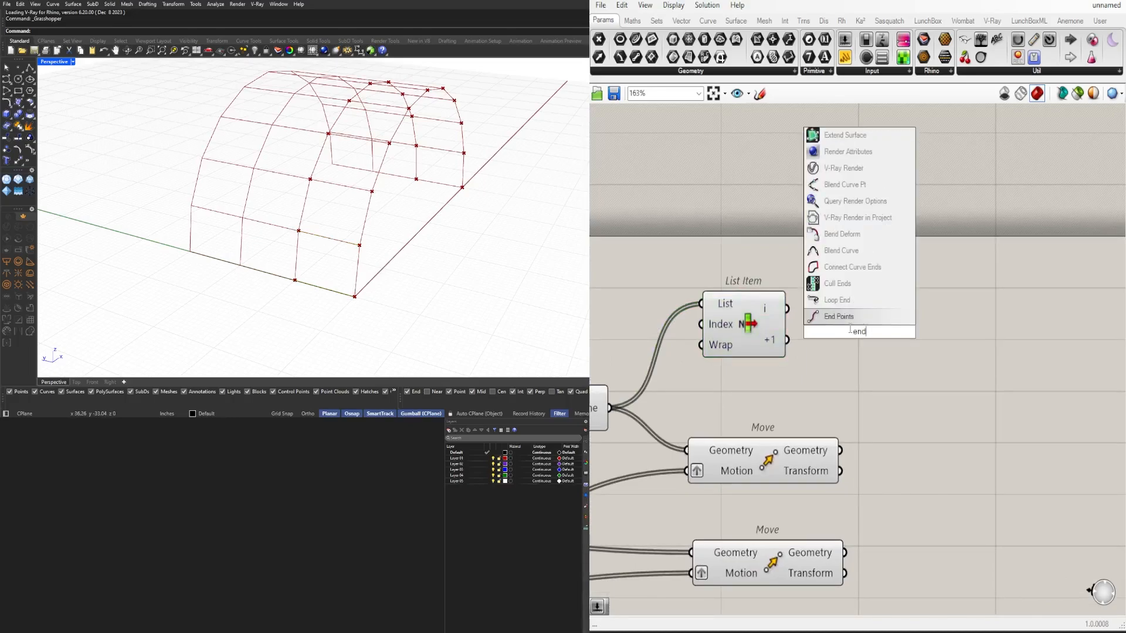
{"action": "left_click", "coordinate": [824, 323]}
{"action": "left_click_drag", "start_coordinate": [786, 340], "coordinate": [880, 292]}
{"action": "left_click_drag", "start_coordinate": [787, 309], "coordinate": [867, 292]}
{"action": "right_click_drag", "start_coordinate": [897, 389], "coordinate": [797, 389]}
{"action": "left_click", "coordinate": [796, 377]}
{"action": "left_click", "coordinate": [790, 306]}
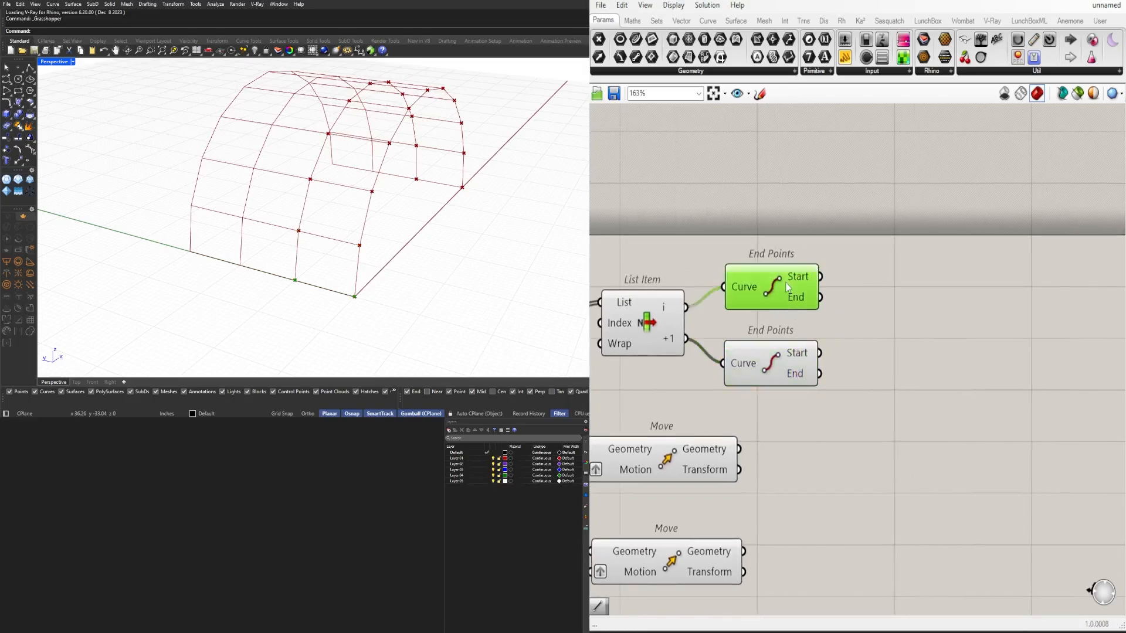
Step: Add a Line component from the upper End Points' Start output to the lower End Points' End output
{"action": "double_click", "coordinate": [987, 329]}
{"action": "type", "text": "line"}
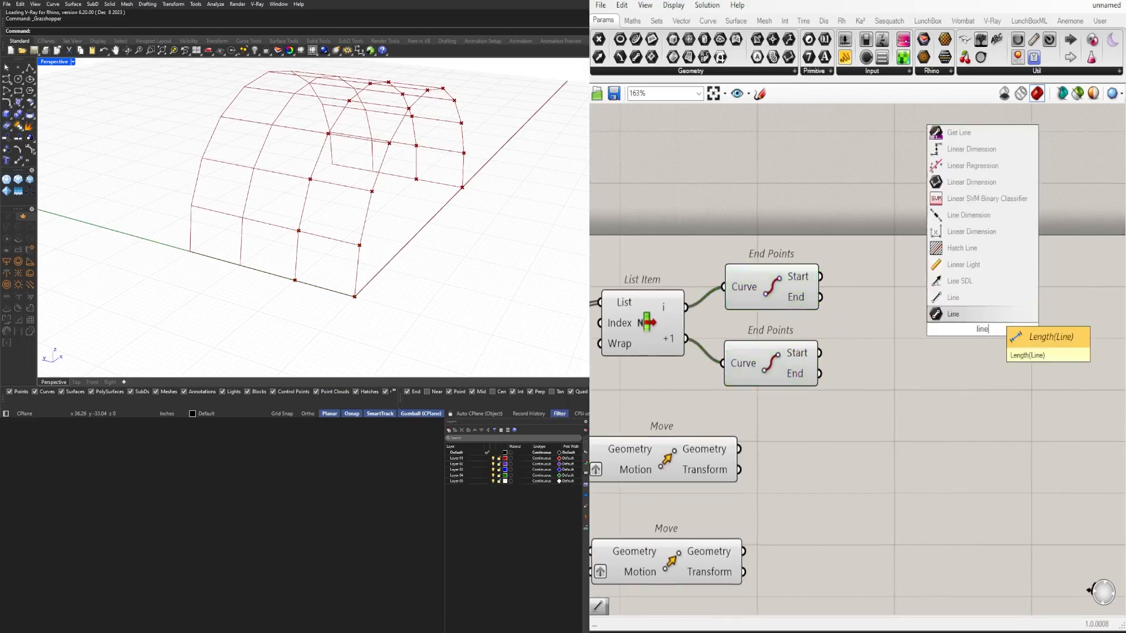
{"action": "left_click", "coordinate": [955, 297]}
{"action": "left_click_drag", "start_coordinate": [824, 282], "coordinate": [920, 317]}
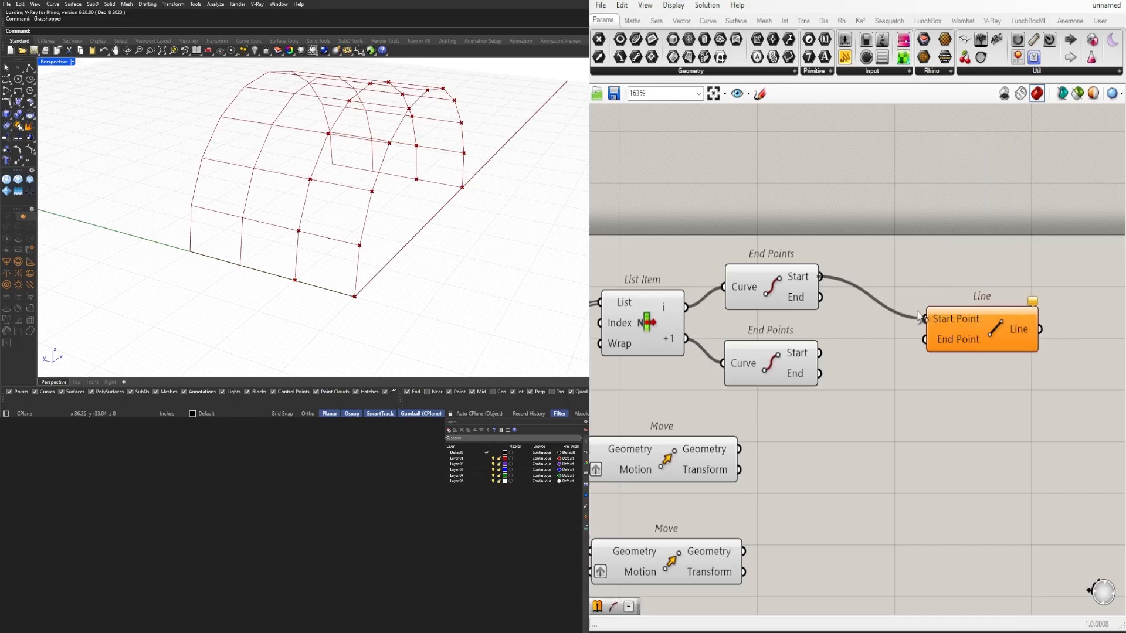
{"action": "left_click_drag", "start_coordinate": [819, 374], "coordinate": [925, 340]}
Step: Move the new Line closer and rewire it to run from the upper End Points' Start to the lower End Points' Start
{"action": "left_click_drag", "start_coordinate": [1018, 324], "coordinate": [986, 305]}
{"action": "left_click_drag", "start_coordinate": [820, 296], "coordinate": [893, 302]}
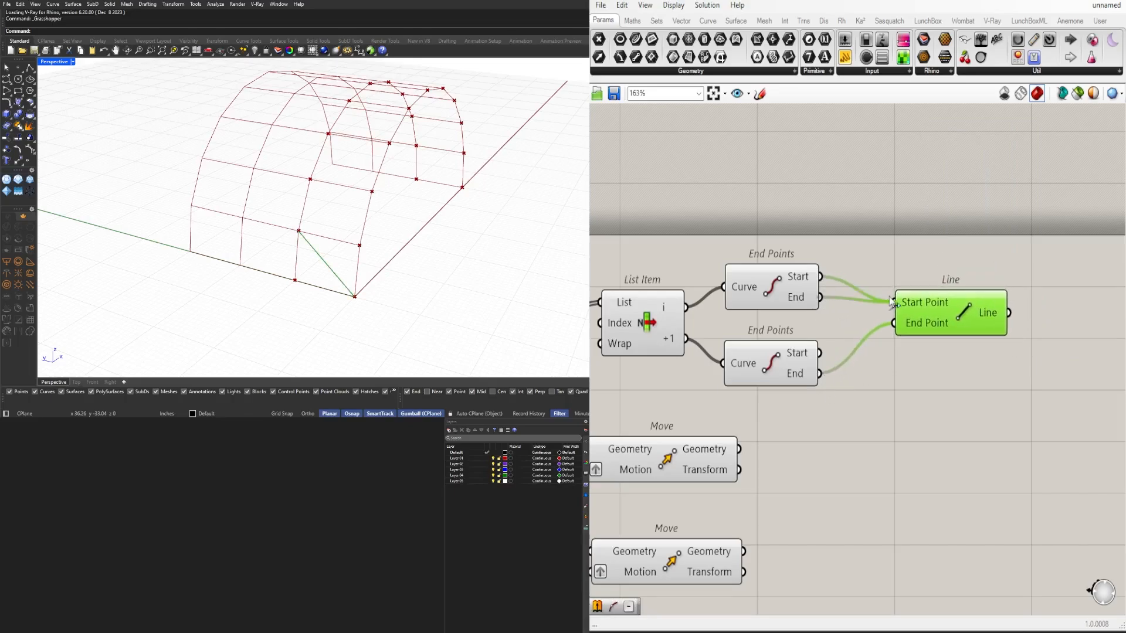
{"action": "left_click_drag", "start_coordinate": [819, 352], "coordinate": [880, 298]}
{"action": "left_click", "coordinate": [895, 292]}
{"action": "left_click_drag", "start_coordinate": [820, 278], "coordinate": [874, 303]}
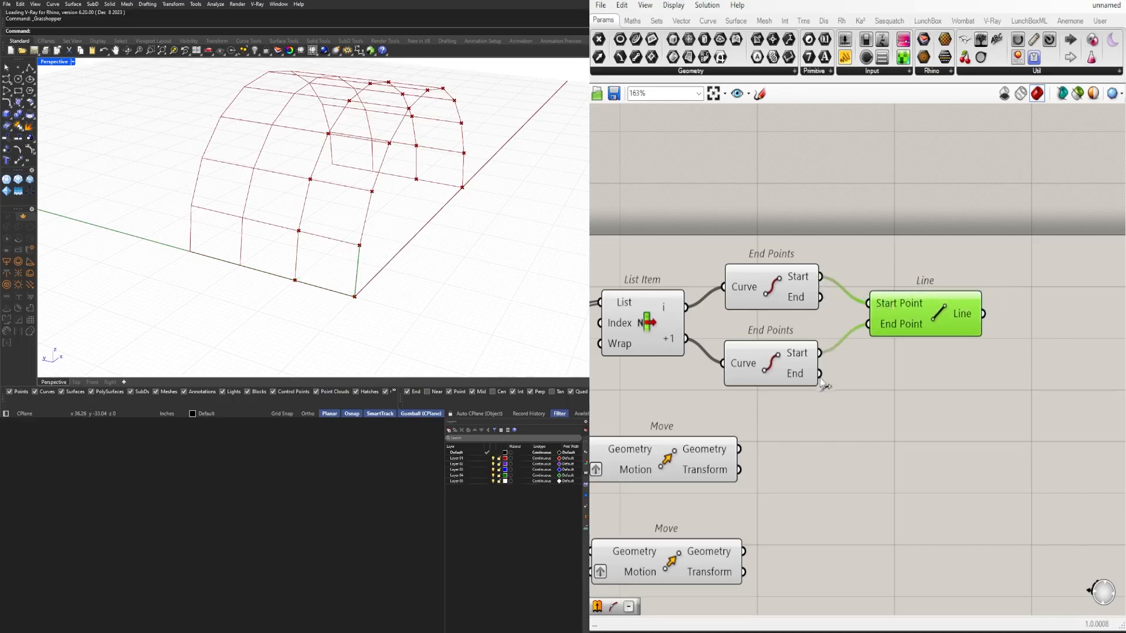
Step: Rewire the Line's End Point to the lower End Points' End output and line up the Line with the upper End Points component
{"action": "left_click_drag", "start_coordinate": [819, 374], "coordinate": [873, 333]}
{"action": "left_click_drag", "start_coordinate": [912, 309], "coordinate": [914, 281]}
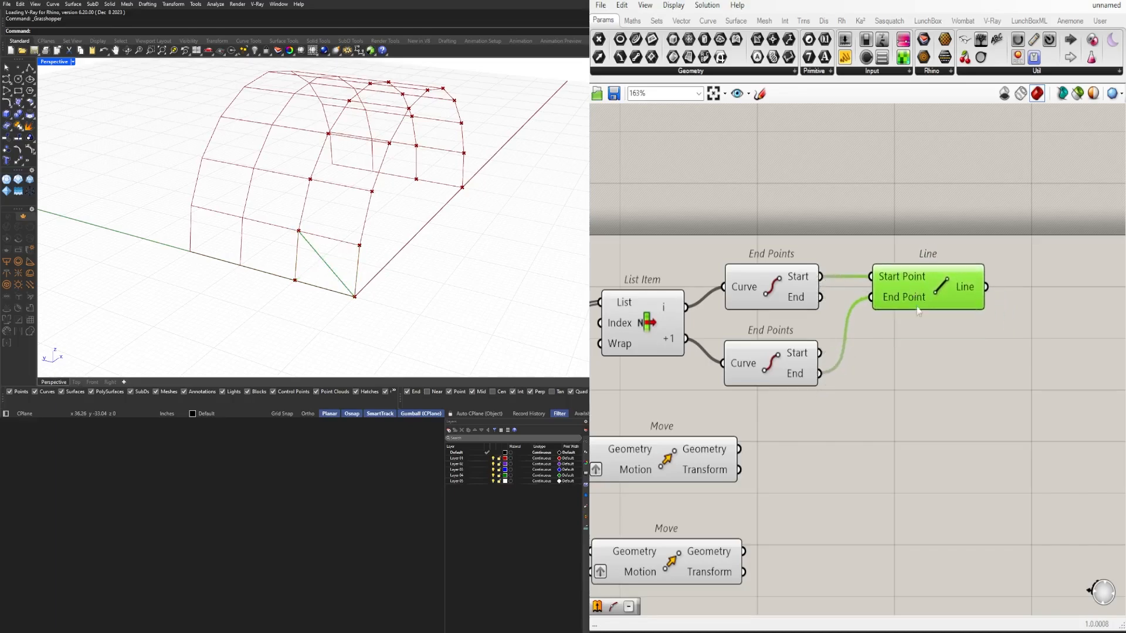
{"action": "left_click", "coordinate": [792, 299]}
{"action": "left_click_drag", "start_coordinate": [789, 298], "coordinate": [791, 317]}
{"action": "left_click", "coordinate": [986, 363]}
{"action": "scroll", "coordinate": [986, 363], "scroll_direction": "down", "scroll_amount": 2}
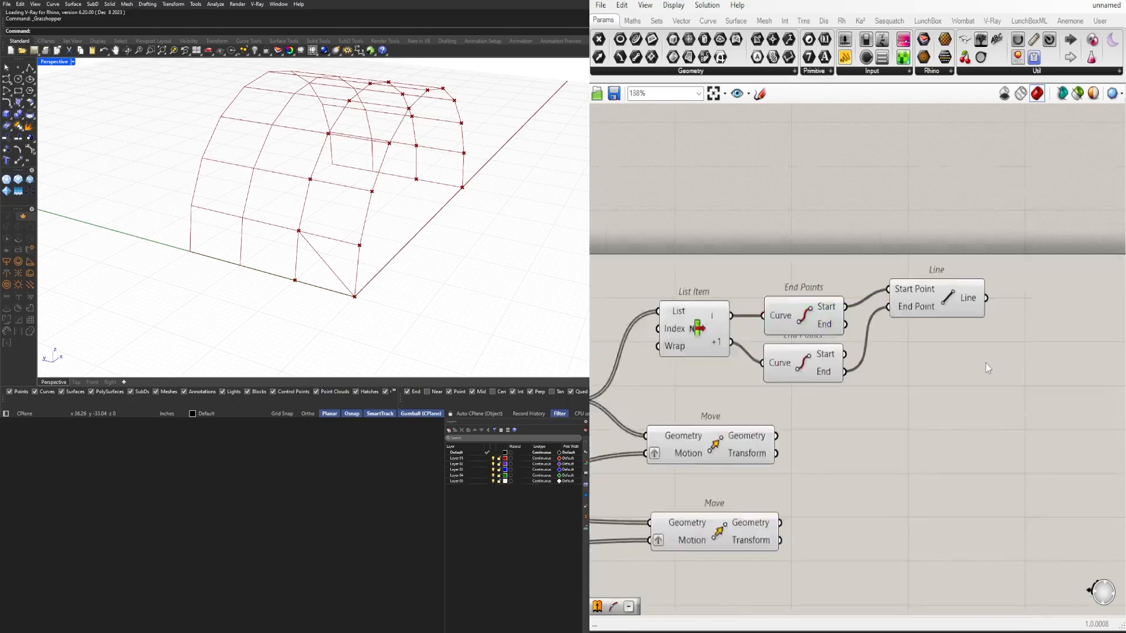
{"action": "left_click_drag", "start_coordinate": [946, 314], "coordinate": [933, 328]}
{"action": "left_click", "coordinate": [1014, 377]}
{"action": "left_click_drag", "start_coordinate": [1014, 377], "coordinate": [764, 350]}
{"action": "left_click", "coordinate": [974, 324]}
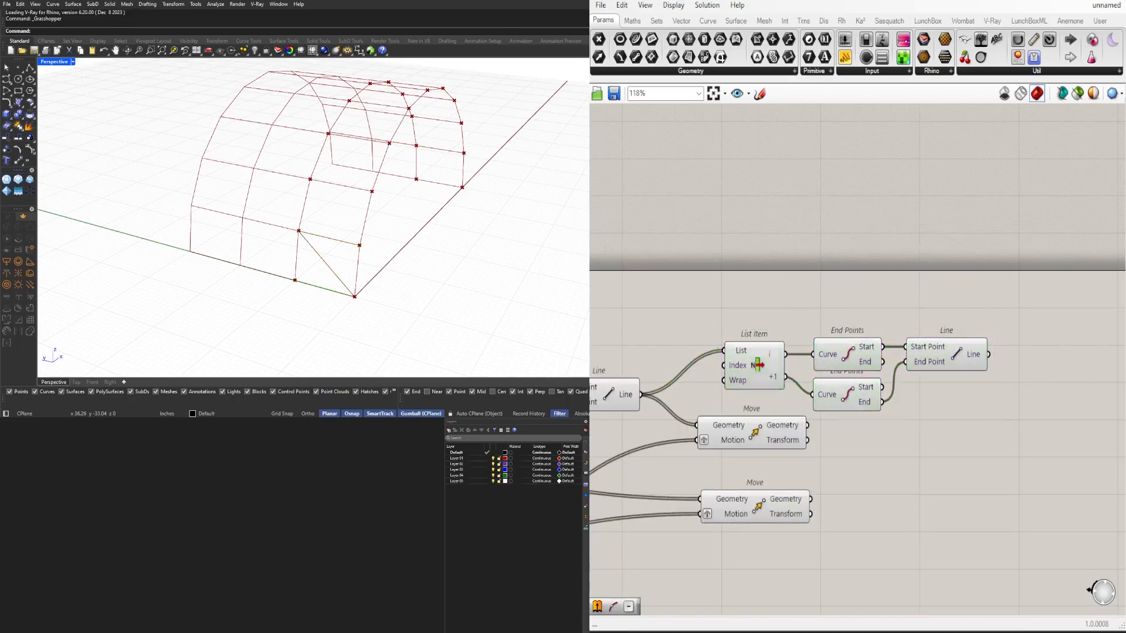
Step: Add a Series component above the Divide Curve component
{"action": "scroll", "coordinate": [962, 468], "scroll_direction": "down", "scroll_amount": 1}
{"action": "right_click_drag", "start_coordinate": [900, 427], "coordinate": [923, 310]}
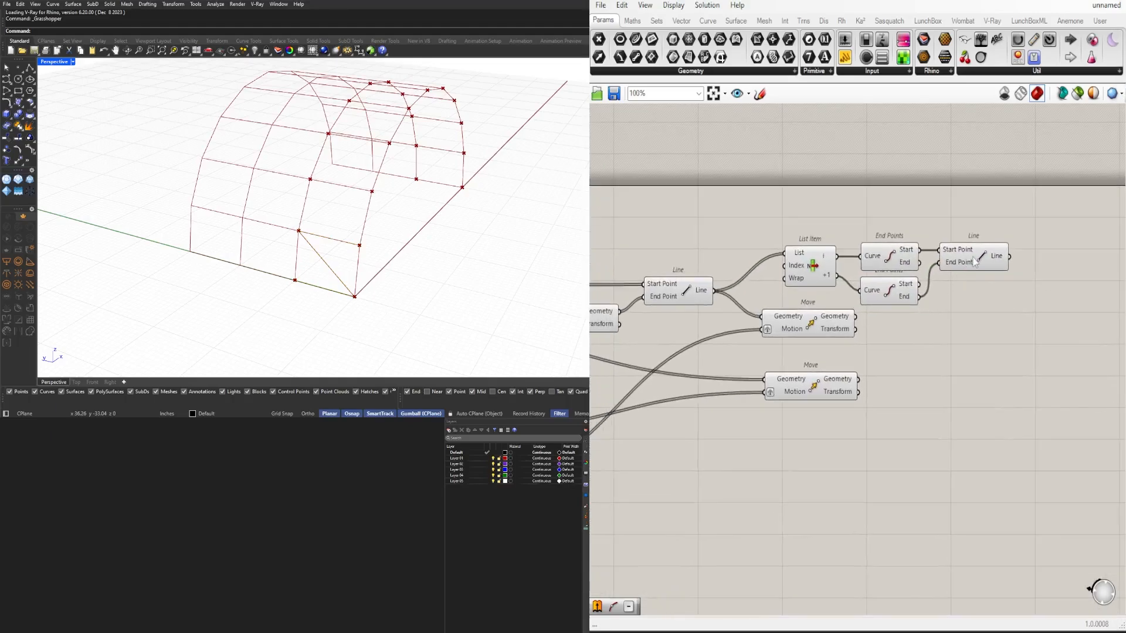
{"action": "left_click", "coordinate": [974, 256]}
{"action": "scroll", "coordinate": [925, 346], "scroll_direction": "down", "scroll_amount": 2}
{"action": "right_click_drag", "start_coordinate": [423, 214], "coordinate": [303, 268]}
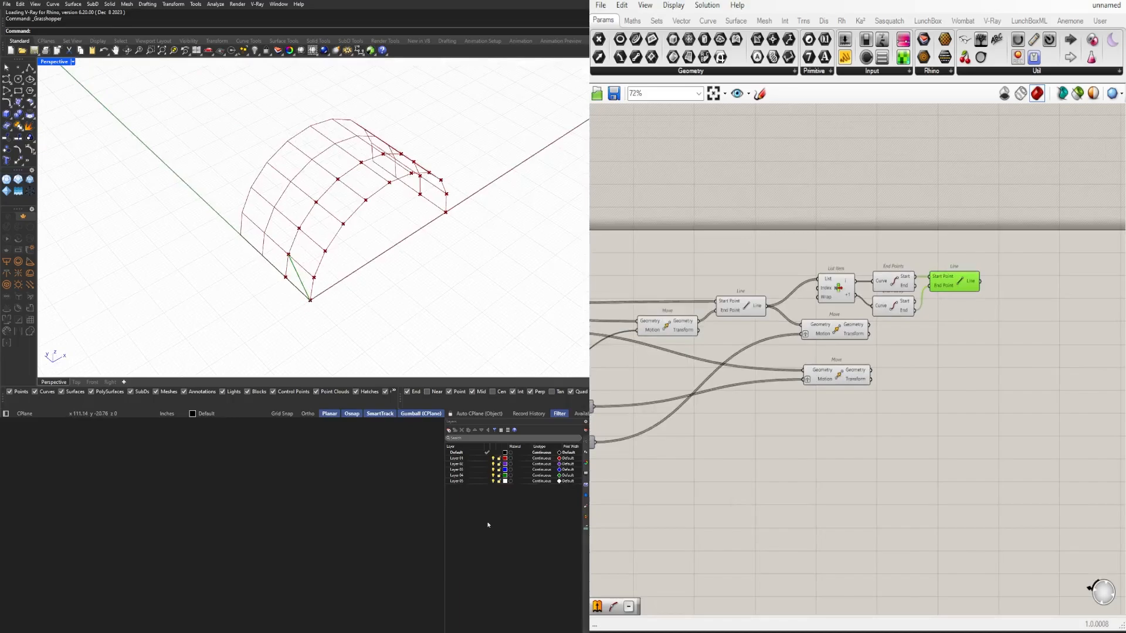
{"action": "scroll", "coordinate": [681, 331], "scroll_direction": "down", "scroll_amount": 2}
{"action": "right_click_drag", "start_coordinate": [680, 332], "coordinate": [956, 259]}
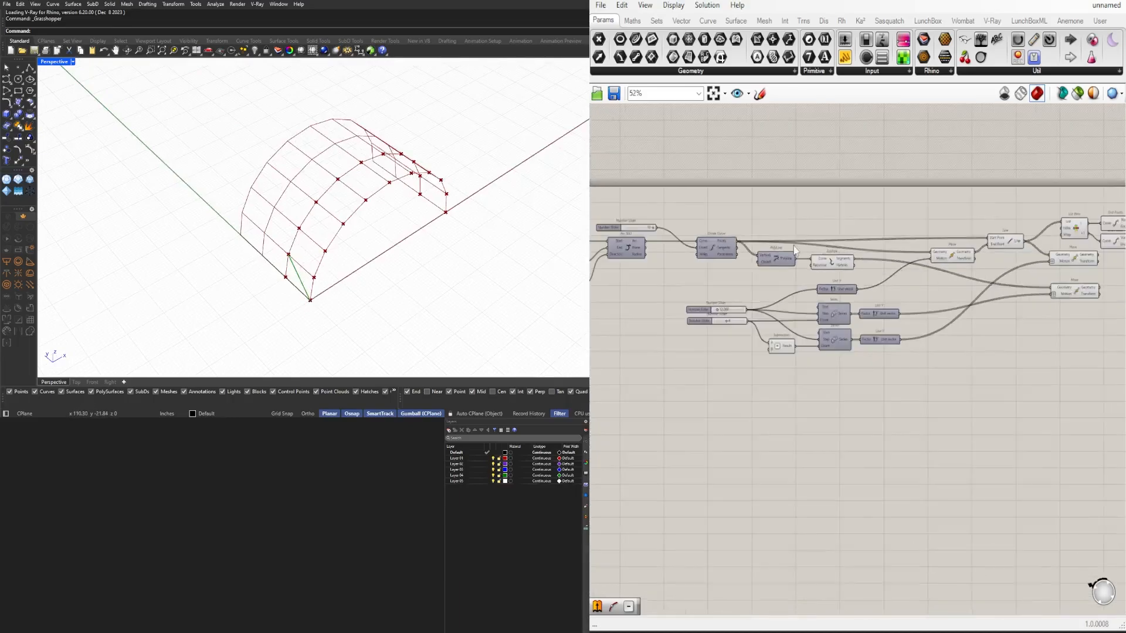
{"action": "scroll", "coordinate": [621, 263], "scroll_direction": "up", "scroll_amount": 4}
{"action": "right_click_drag", "start_coordinate": [622, 264], "coordinate": [897, 283]}
{"action": "right_click_drag", "start_coordinate": [960, 243], "coordinate": [764, 242]}
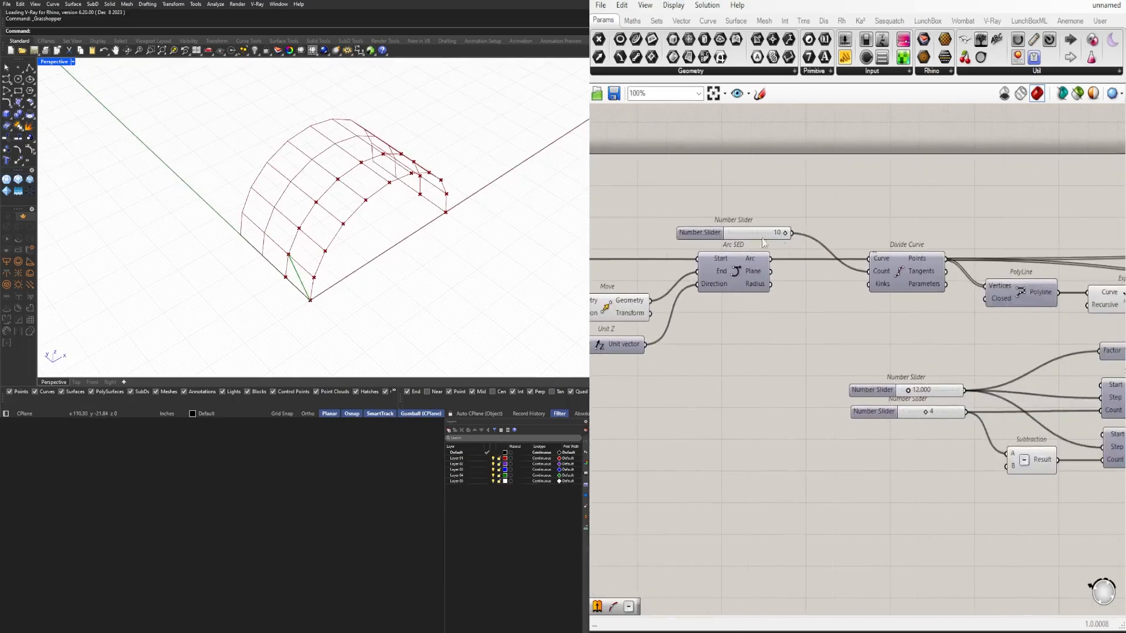
{"action": "scroll", "coordinate": [765, 234], "scroll_direction": "down", "scroll_amount": 1}
{"action": "right_click_drag", "start_coordinate": [892, 256], "coordinate": [744, 273]}
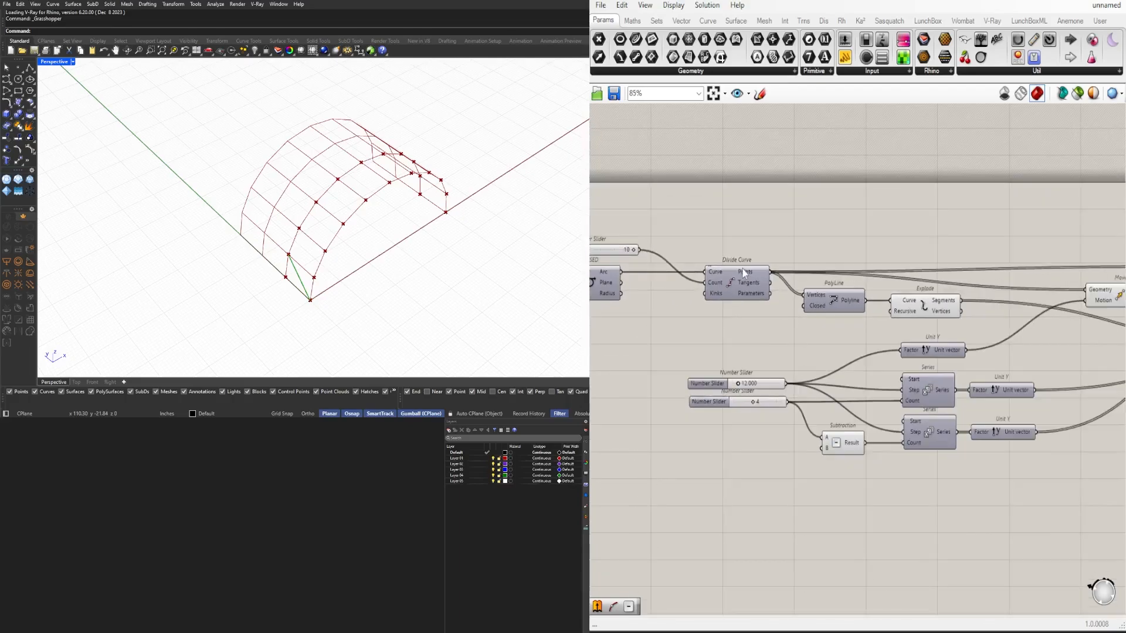
{"action": "double_click", "coordinate": [746, 235]}
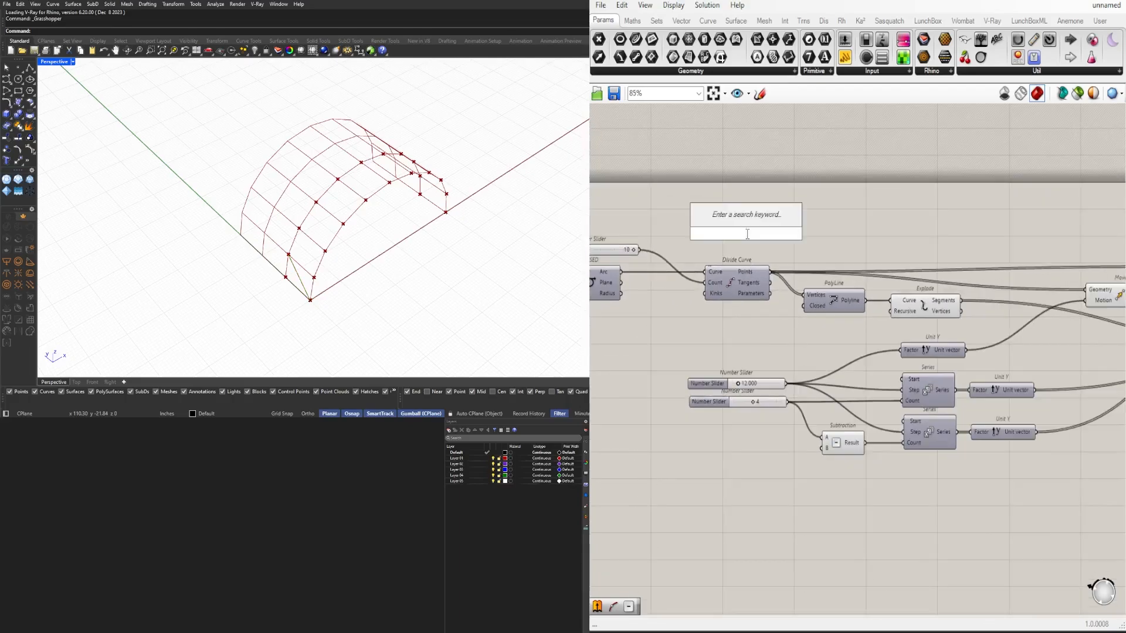
{"action": "type", "text": "seri"}
{"action": "left_click", "coordinate": [706, 200]}
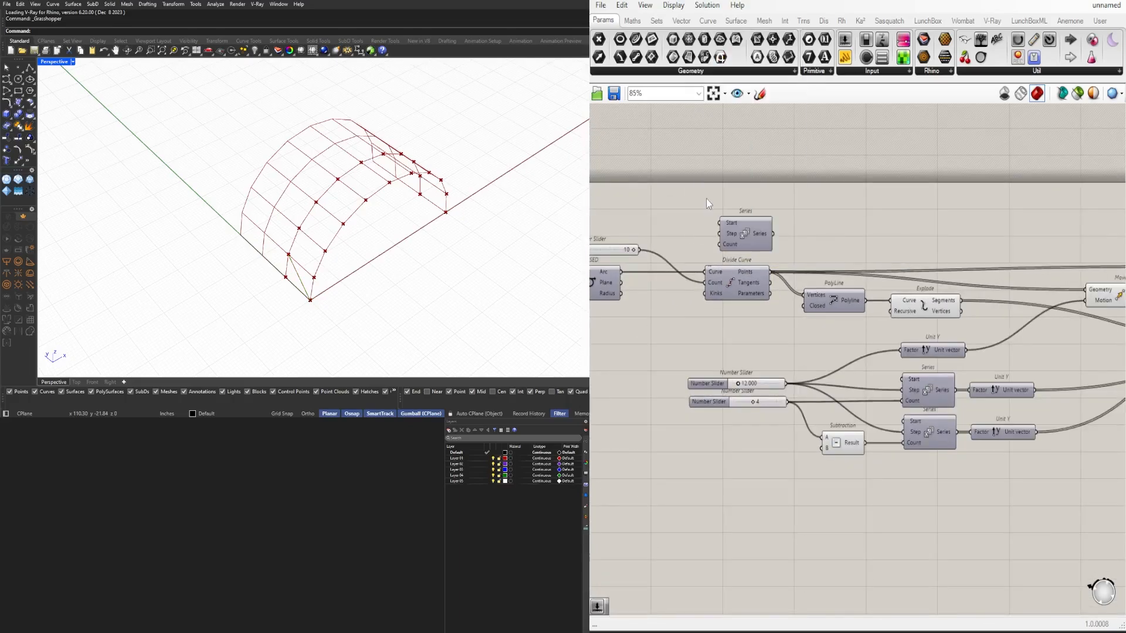
{"action": "scroll", "coordinate": [706, 203], "scroll_direction": "up", "scroll_amount": 1}
{"action": "left_click", "coordinate": [758, 232]}
{"action": "scroll", "coordinate": [739, 241], "scroll_direction": "up", "scroll_amount": 1}
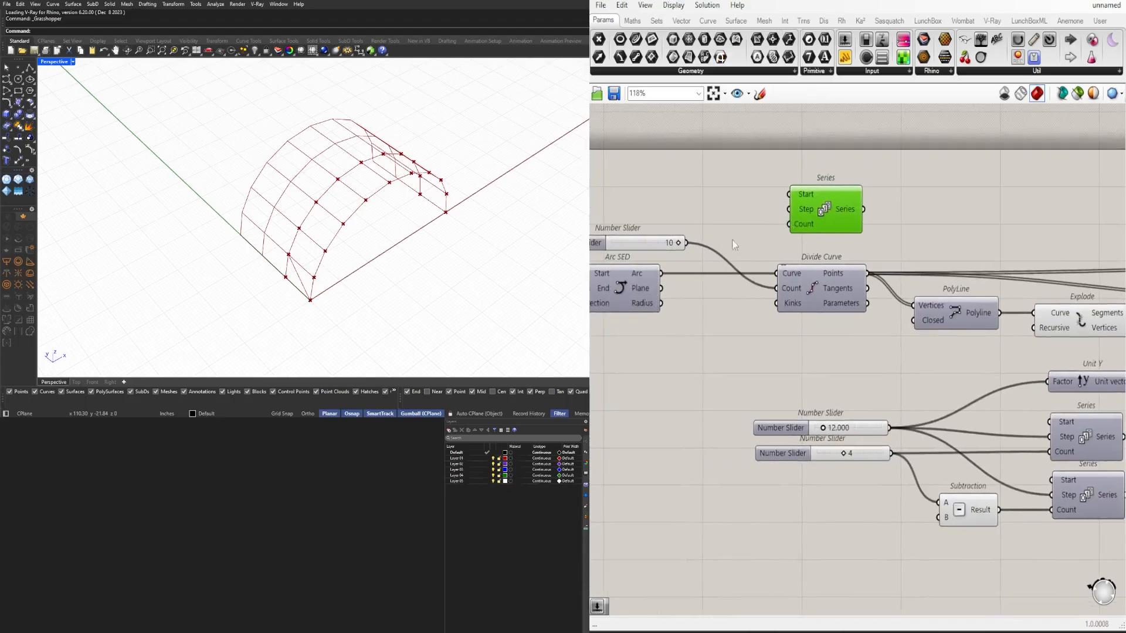
Step: Connect the arc division slider to the Series' Count, move the Series beside the List Item and connect its output to the Index input
{"action": "left_click_drag", "start_coordinate": [687, 243], "coordinate": [782, 232]}
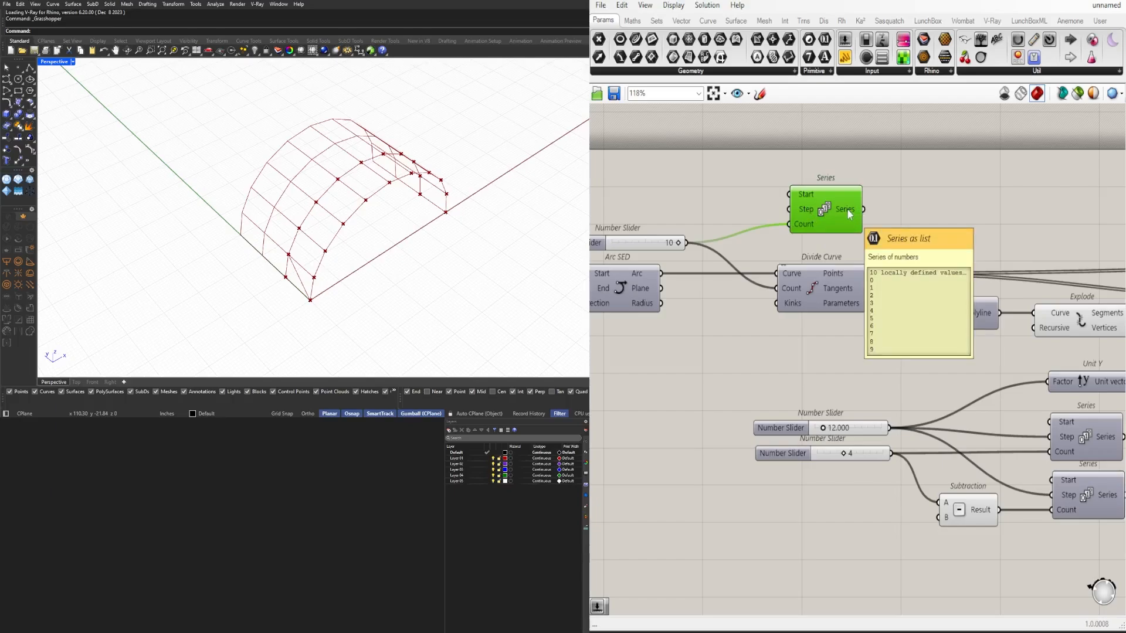
{"action": "left_click_drag", "start_coordinate": [847, 209], "coordinate": [1024, 207]}
{"action": "scroll", "coordinate": [810, 210], "scroll_direction": "down", "scroll_amount": 5}
{"action": "scroll", "coordinate": [1027, 207], "scroll_direction": "up", "scroll_amount": 4}
{"action": "right_click_drag", "start_coordinate": [1072, 226], "coordinate": [803, 222]}
{"action": "left_click_drag", "start_coordinate": [741, 205], "coordinate": [808, 240]}
Step: Examine the diagonal lines across the first bay of the vault together with the List Item, Line and two Move components
{"action": "right_click_drag", "start_coordinate": [375, 220], "coordinate": [414, 229]}
{"action": "scroll", "coordinate": [697, 214], "scroll_direction": "up", "scroll_amount": 3}
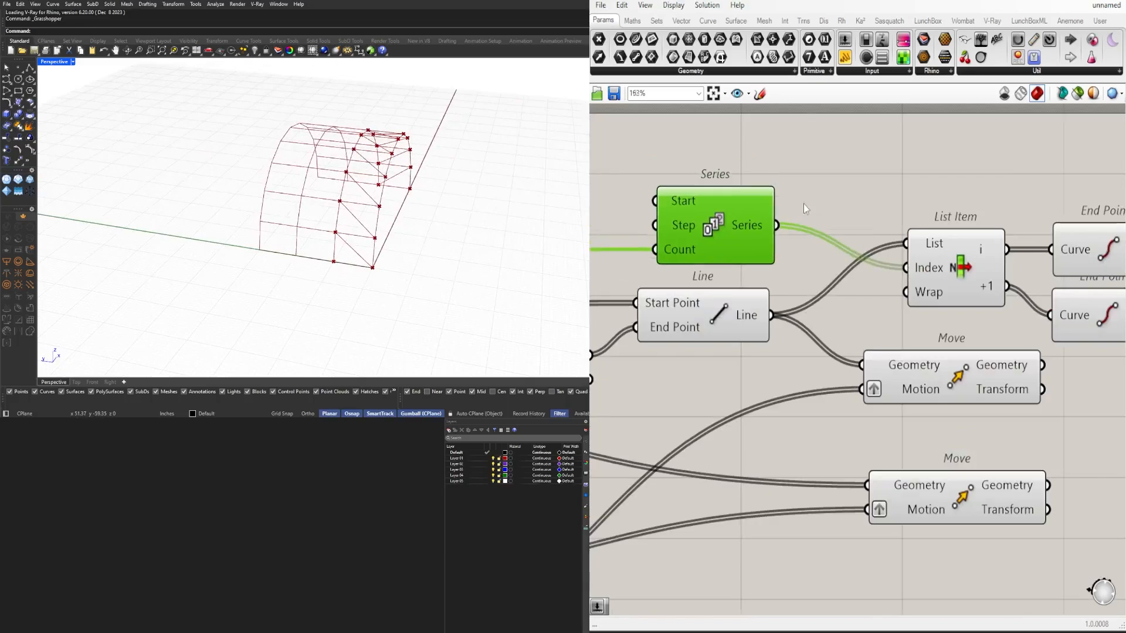
{"action": "scroll", "coordinate": [804, 203], "scroll_direction": "down", "scroll_amount": 3}
{"action": "left_click", "coordinate": [977, 268]}
{"action": "scroll", "coordinate": [350, 251], "scroll_direction": "up", "scroll_amount": 4}
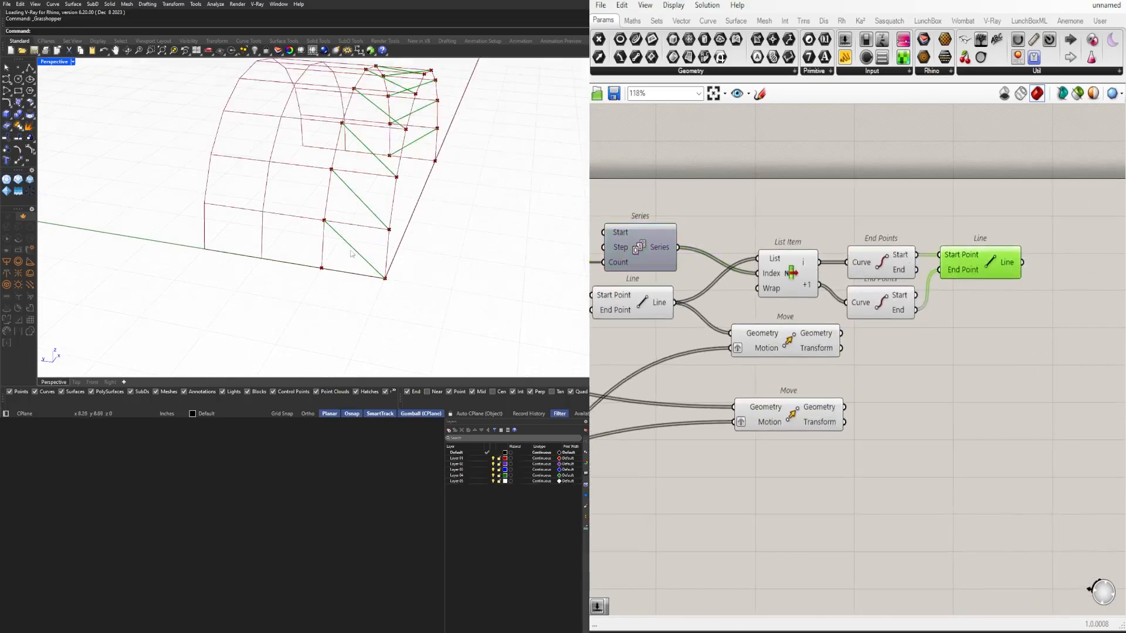
{"action": "right_click_drag", "start_coordinate": [350, 251], "coordinate": [341, 271]}
{"action": "scroll", "coordinate": [353, 280], "scroll_direction": "down", "scroll_amount": 1}
{"action": "right_click_drag", "start_coordinate": [785, 284], "coordinate": [812, 325]}
{"action": "left_click", "coordinate": [812, 326]}
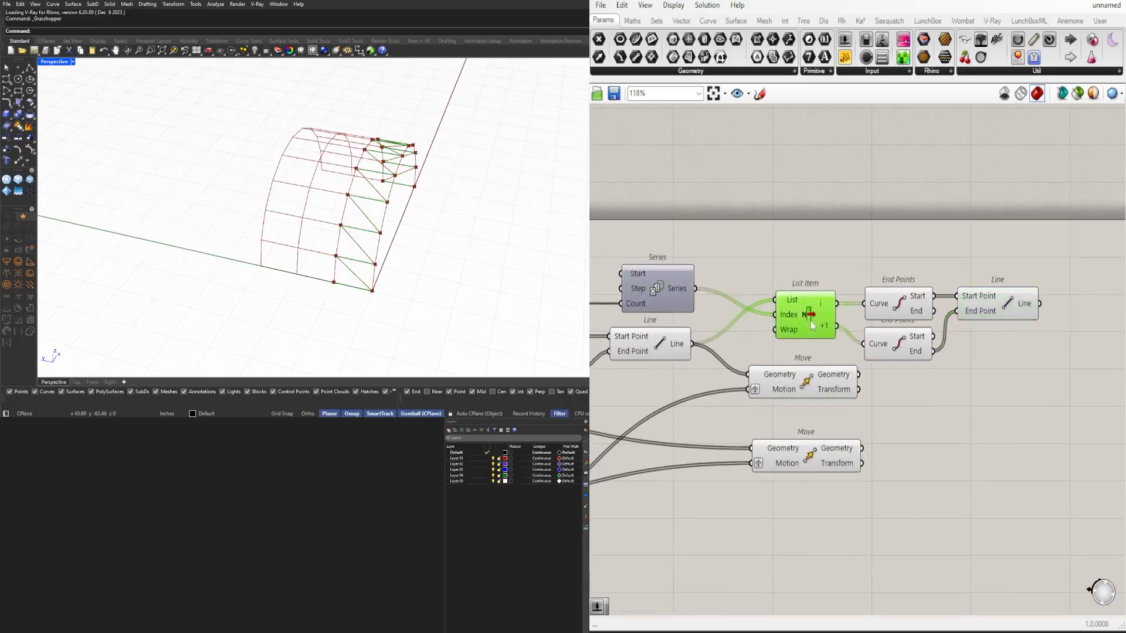
{"action": "right_click_drag", "start_coordinate": [679, 311], "coordinate": [805, 310]}
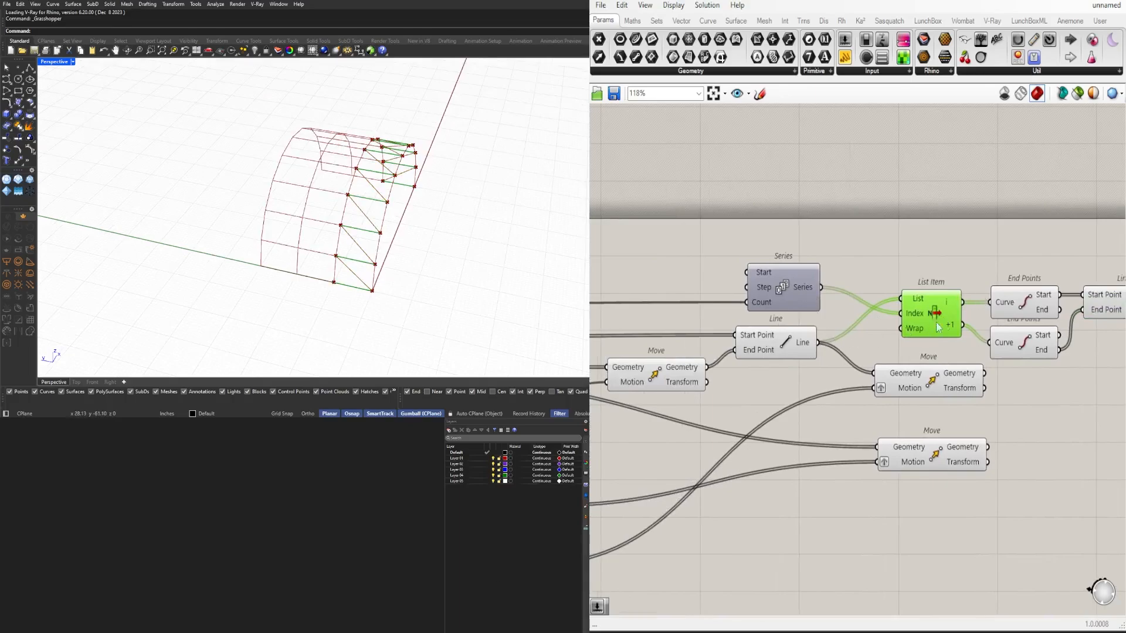
{"action": "right_click_drag", "start_coordinate": [402, 260], "coordinate": [317, 282]}
{"action": "right_click_drag", "start_coordinate": [1039, 217], "coordinate": [791, 227]}
{"action": "left_click", "coordinate": [874, 314]}
{"action": "right_click_drag", "start_coordinate": [874, 314], "coordinate": [984, 211]}
{"action": "left_click", "coordinate": [789, 356]}
{"action": "left_click", "coordinate": [785, 286]}
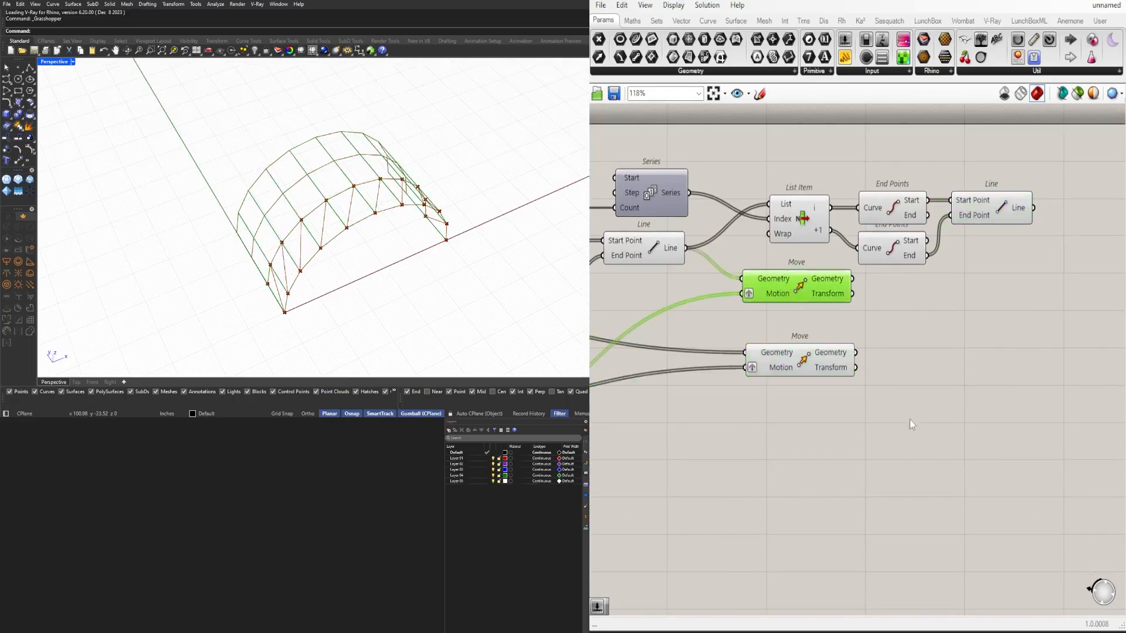
Step: Reposition both Move components together, stacked closely, beyond the diagonal Line component
{"action": "left_click_drag", "start_coordinate": [909, 420], "coordinate": [835, 286]}
{"action": "key", "text": "ctrl+z"}
{"action": "left_click", "coordinate": [930, 364]}
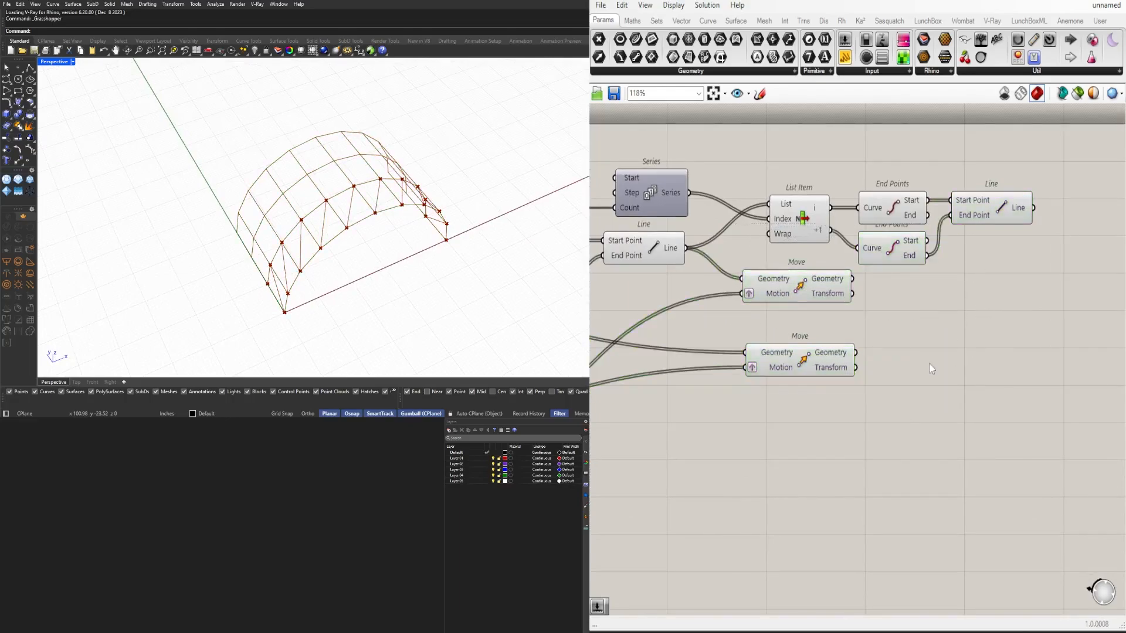
{"action": "scroll", "coordinate": [930, 364], "scroll_direction": "down", "scroll_amount": 3}
{"action": "right_click_drag", "start_coordinate": [930, 364], "coordinate": [941, 292]}
{"action": "mouse_move", "coordinate": [873, 247]}
{"action": "left_mouse_down"}
{"action": "mouse_move", "coordinate": [872, 270]}
{"action": "mouse_move", "coordinate": [882, 264]}
{"action": "left_mouse_up"}
{"action": "scroll", "coordinate": [879, 269], "scroll_direction": "up", "scroll_amount": 3}
{"action": "left_click_drag", "start_coordinate": [930, 330], "coordinate": [860, 268]}
{"action": "left_click_drag", "start_coordinate": [859, 265], "coordinate": [1114, 296]}
{"action": "right_click_drag", "start_coordinate": [1044, 292], "coordinate": [832, 302]}
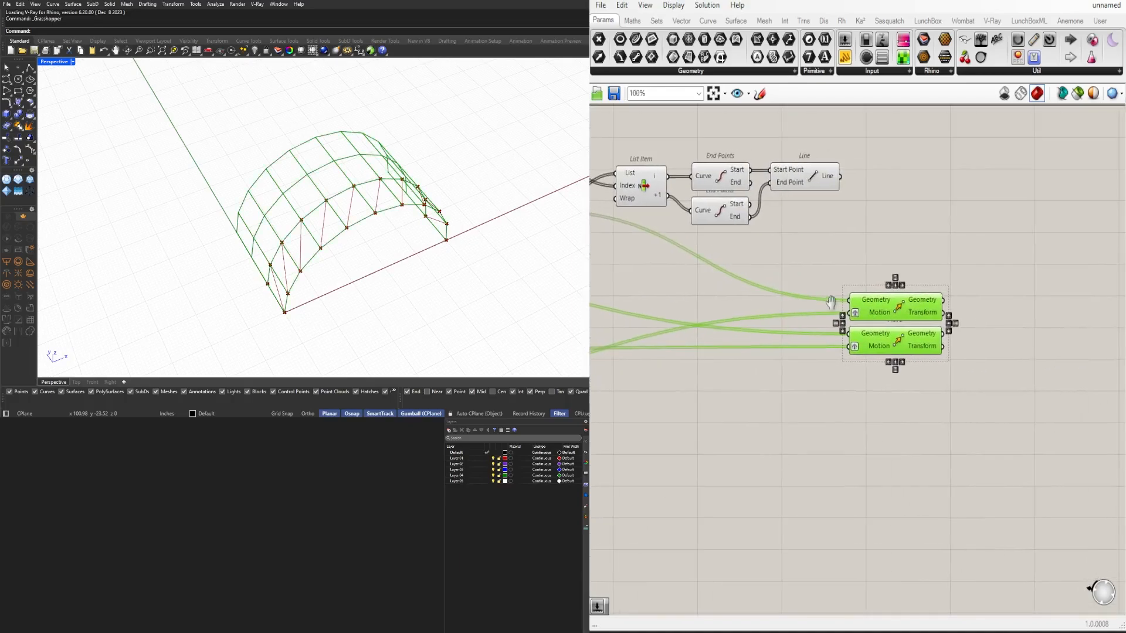
{"action": "left_click_drag", "start_coordinate": [872, 308], "coordinate": [892, 320]}
Step: Duplicate the upper Move directly above the original and connect the diagonal Line's output to the copy's Geometry input
{"action": "left_click", "coordinate": [903, 287]}
{"action": "left_click", "coordinate": [919, 317]}
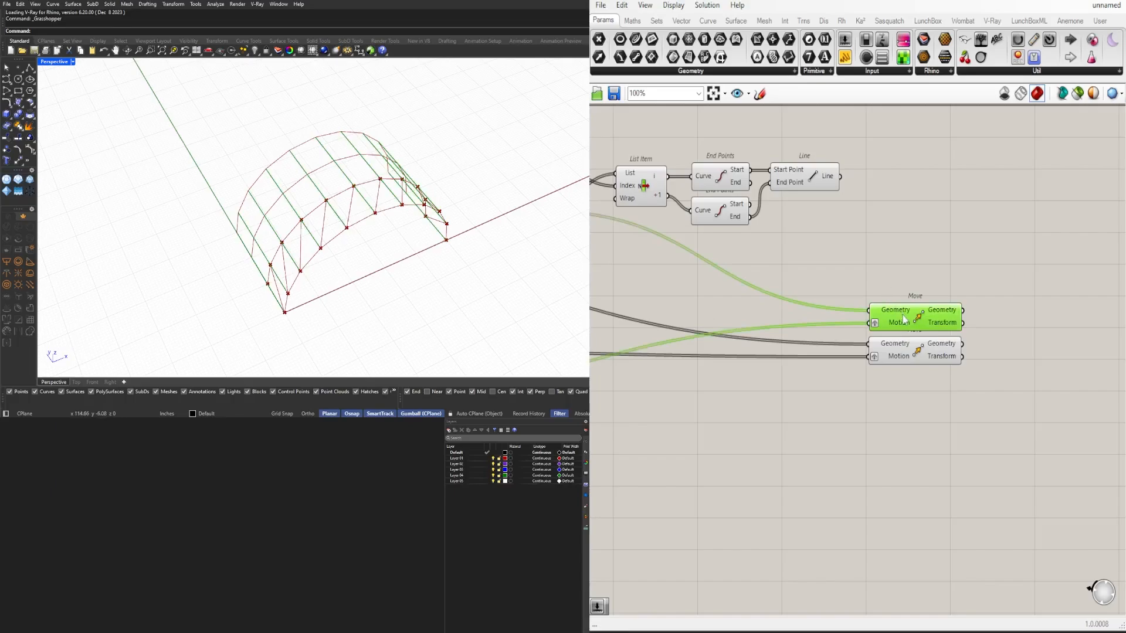
{"action": "left_click_drag", "start_coordinate": [903, 314], "coordinate": [902, 277], "text": "alt"}
{"action": "left_click_drag", "start_coordinate": [840, 176], "coordinate": [867, 266]}
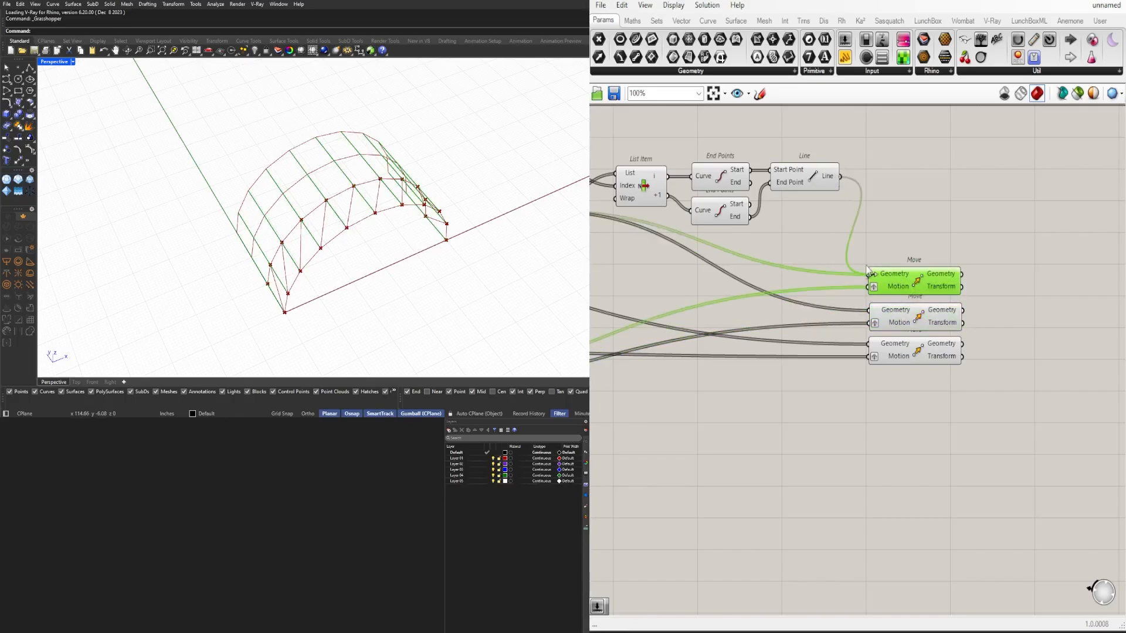
Step: Turn off the preview of the diagonal Line and the two End Points components feeding it
{"action": "left_click_drag", "start_coordinate": [1030, 384], "coordinate": [951, 216]}
{"action": "scroll", "coordinate": [1060, 232], "scroll_direction": "down", "scroll_amount": 1}
{"action": "right_click_drag", "start_coordinate": [912, 231], "coordinate": [1024, 240]}
{"action": "left_click_drag", "start_coordinate": [1032, 269], "coordinate": [836, 191]}
{"action": "scroll", "coordinate": [853, 168], "scroll_direction": "down", "scroll_amount": 1}
{"action": "middle_click", "coordinate": [853, 168]}
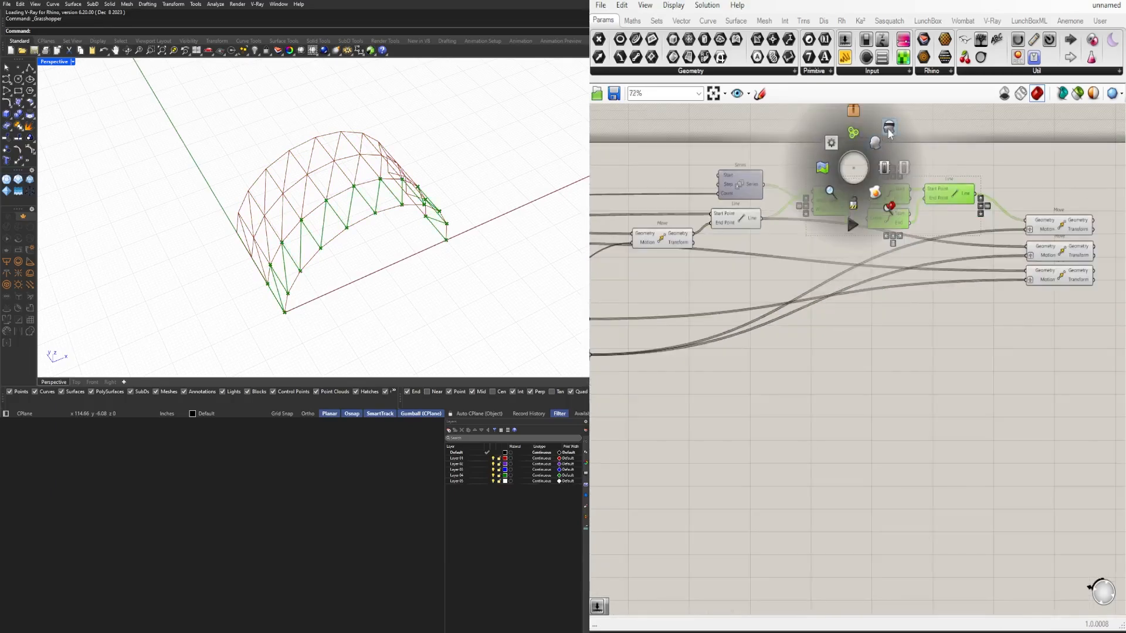
{"action": "left_click", "coordinate": [888, 128]}
Step: Turn off the preview of the Series, List Item, connecting Line and Move feeding it, and of the Explode component
{"action": "right_click_drag", "start_coordinate": [849, 315], "coordinate": [980, 317]}
{"action": "left_click_drag", "start_coordinate": [959, 296], "coordinate": [761, 199]}
{"action": "middle_click", "coordinate": [765, 189]}
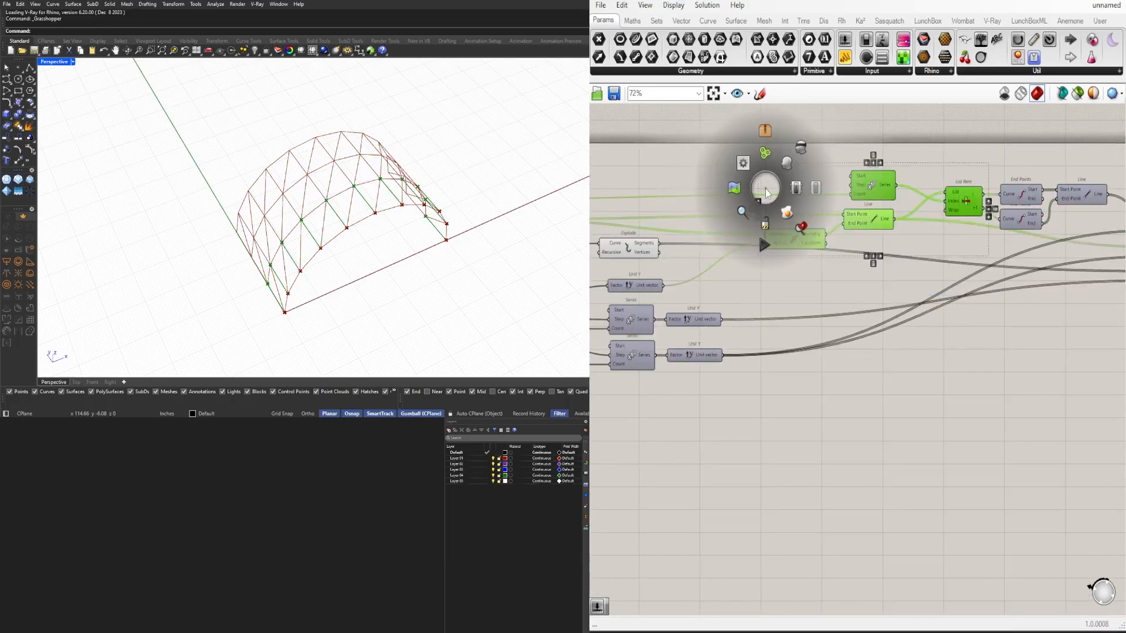
{"action": "left_click", "coordinate": [799, 150]}
{"action": "right_click_drag", "start_coordinate": [689, 261], "coordinate": [917, 244]}
{"action": "left_click_drag", "start_coordinate": [947, 245], "coordinate": [859, 184]}
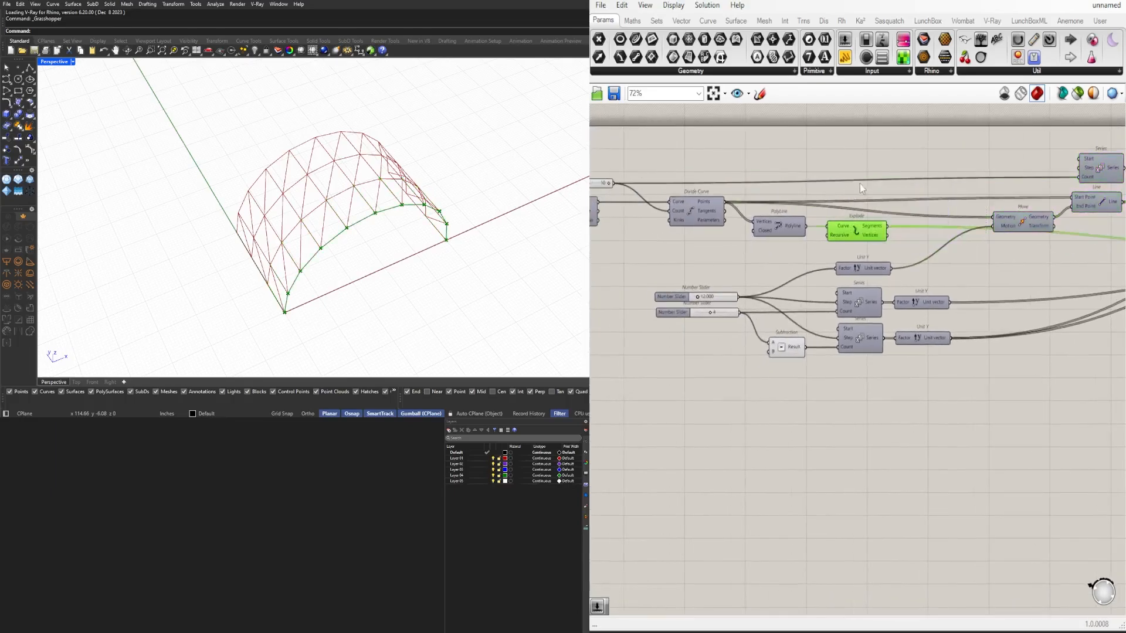
{"action": "middle_click", "coordinate": [862, 181]}
{"action": "left_click", "coordinate": [896, 144]}
Step: Try adjusting the frame count slider that feeds the Subtraction component while viewing the complete vault
{"action": "scroll", "coordinate": [824, 369], "scroll_direction": "down", "scroll_amount": 2}
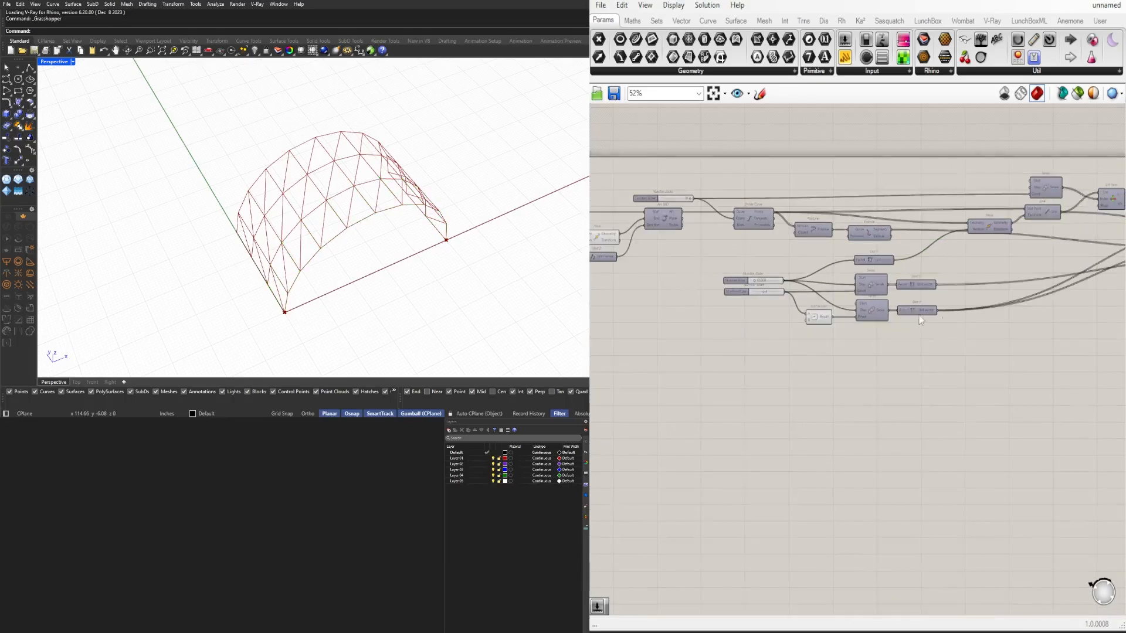
{"action": "scroll", "coordinate": [824, 369], "scroll_direction": "up", "scroll_amount": 4}
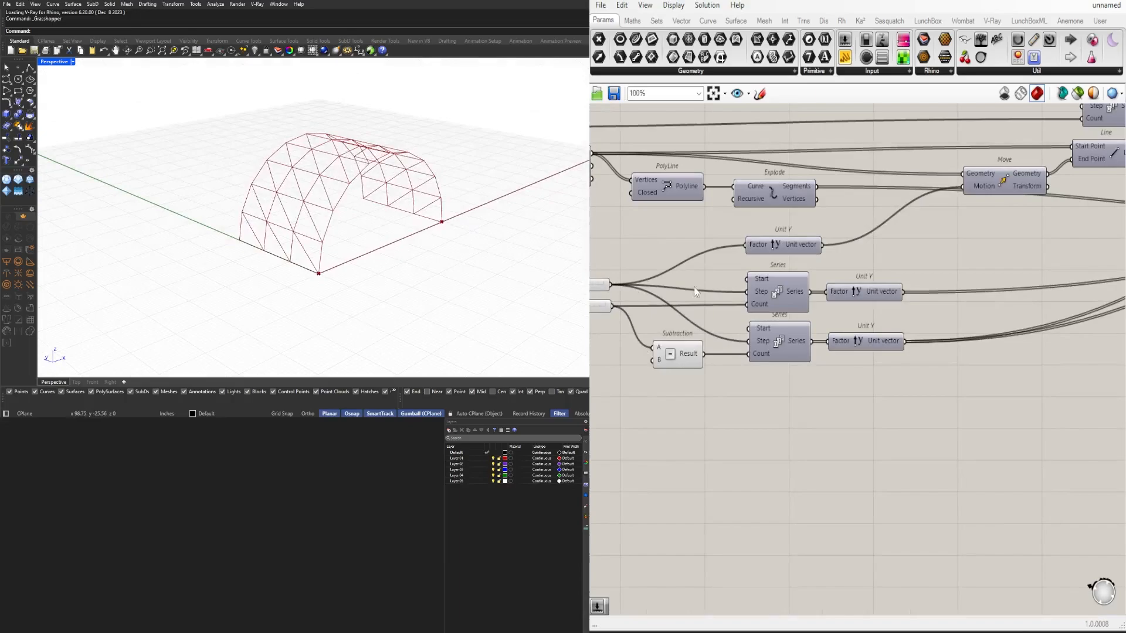
{"action": "scroll", "coordinate": [845, 312], "scroll_direction": "up", "scroll_amount": 3}
{"action": "scroll", "coordinate": [846, 312], "scroll_direction": "down", "scroll_amount": 3}
{"action": "scroll", "coordinate": [738, 325], "scroll_direction": "up", "scroll_amount": 4}
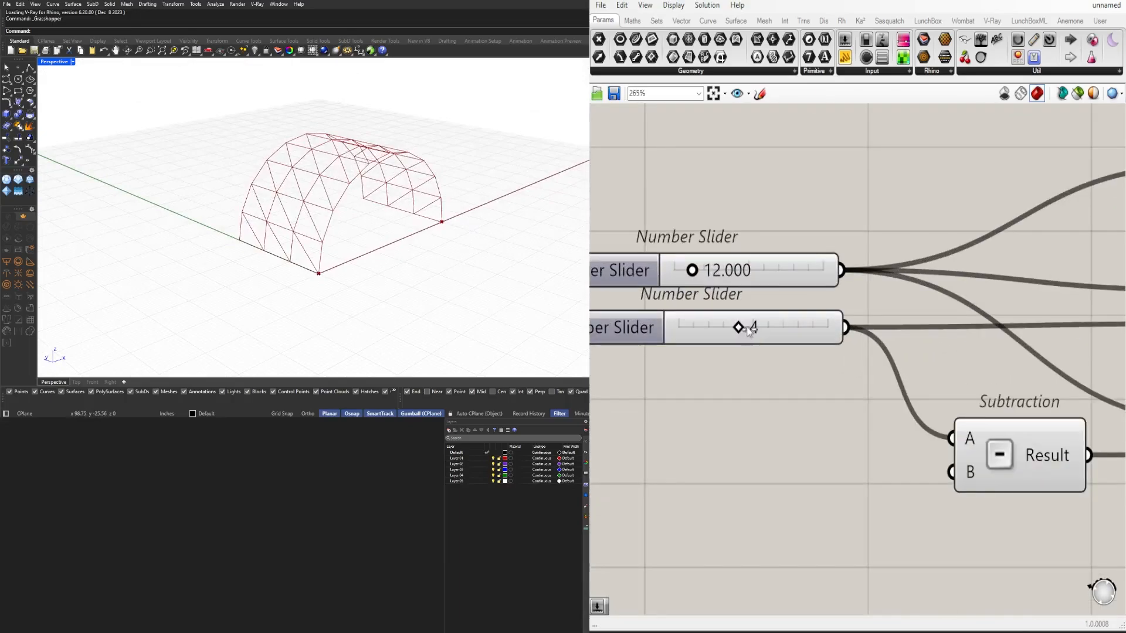
{"action": "scroll", "coordinate": [770, 328], "scroll_direction": "up", "scroll_amount": 1}
{"action": "mouse_move", "coordinate": [748, 328]}
{"action": "left_mouse_down"}
{"action": "mouse_move", "coordinate": [769, 327]}
{"action": "mouse_move", "coordinate": [751, 328]}
{"action": "left_mouse_up"}
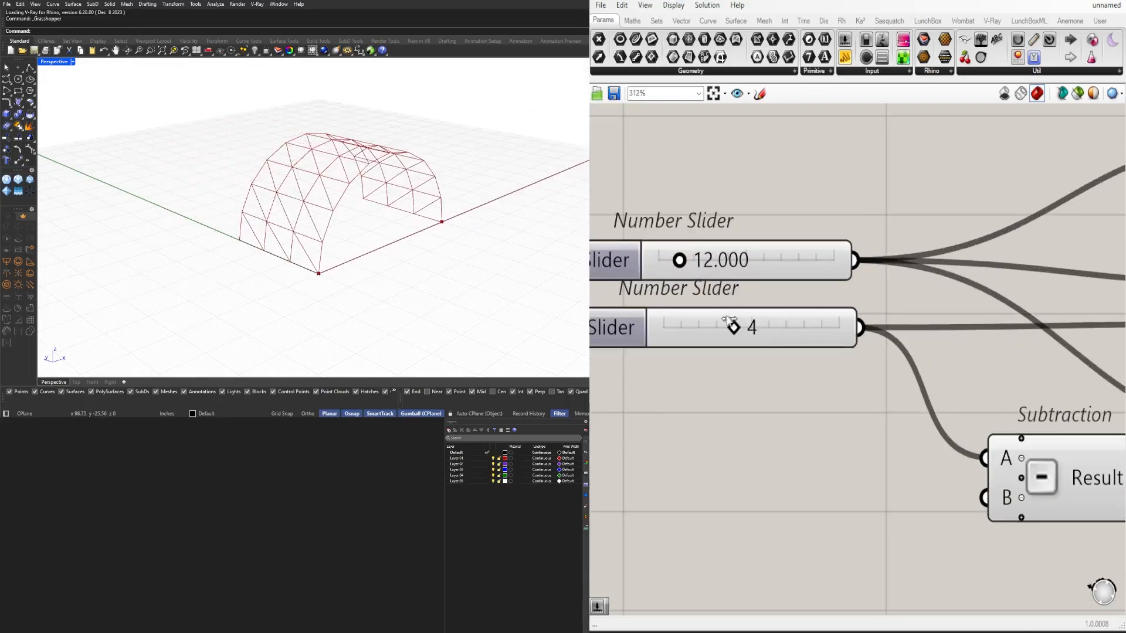
Step: Test the frame spacing slider at 12.321, then set it back to 12
{"action": "scroll", "coordinate": [726, 319], "scroll_direction": "down", "scroll_amount": 6}
{"action": "scroll", "coordinate": [725, 359], "scroll_direction": "up", "scroll_amount": 6}
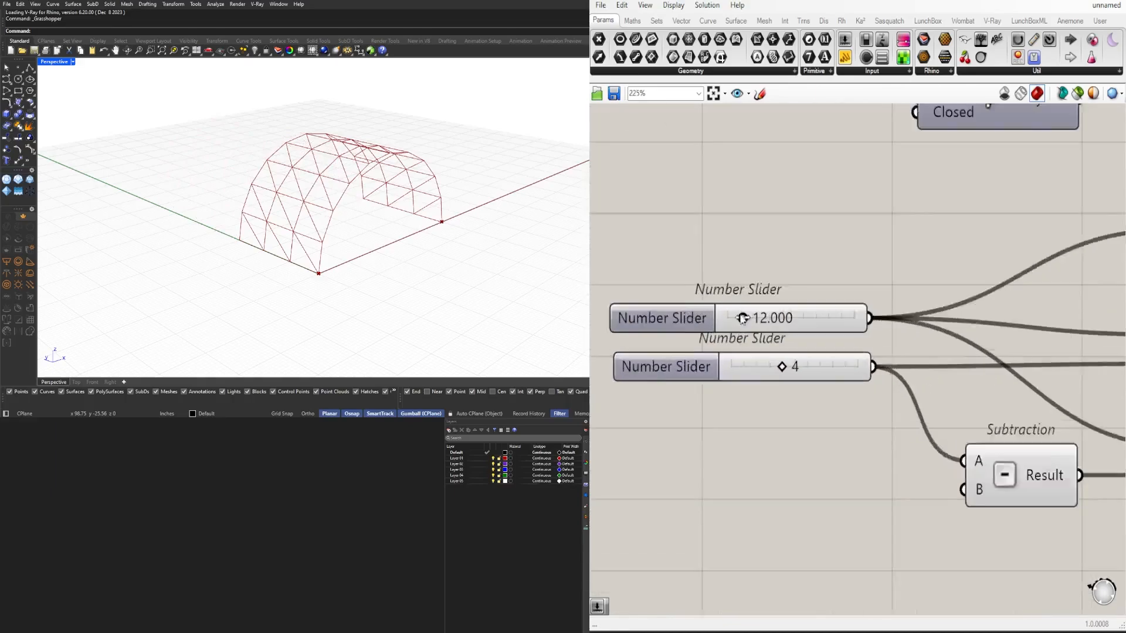
{"action": "mouse_move", "coordinate": [745, 322]}
{"action": "left_mouse_down"}
{"action": "mouse_move", "coordinate": [756, 323]}
{"action": "mouse_move", "coordinate": [744, 323]}
{"action": "left_mouse_up"}
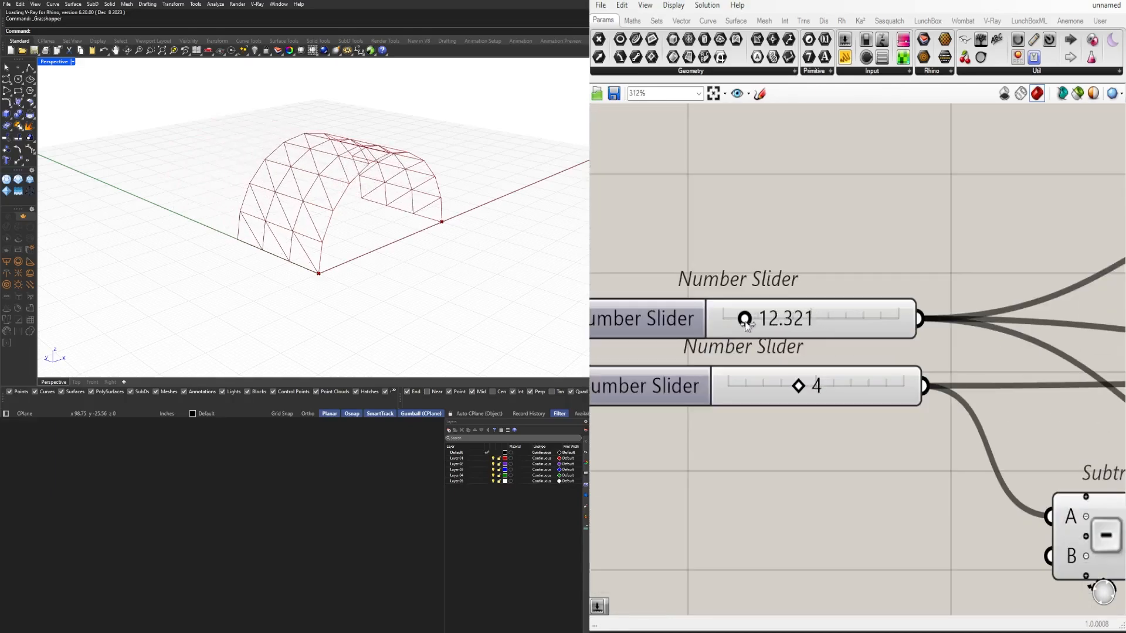
{"action": "double_click", "coordinate": [763, 317]}
{"action": "type", "text": "192"}
{"action": "key", "text": "Return"}
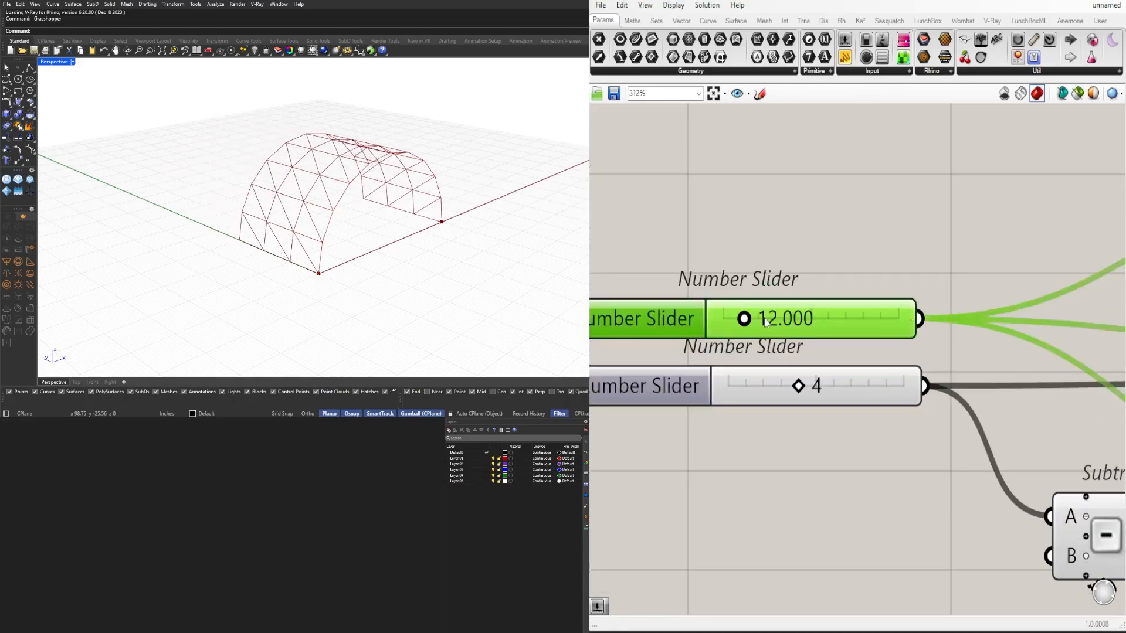
Step: Set the maximum of the arc division slider to 20
{"action": "scroll", "coordinate": [955, 291], "scroll_direction": "down", "scroll_amount": 5}
{"action": "scroll", "coordinate": [876, 355], "scroll_direction": "up", "scroll_amount": 3}
{"action": "double_click", "coordinate": [783, 273]}
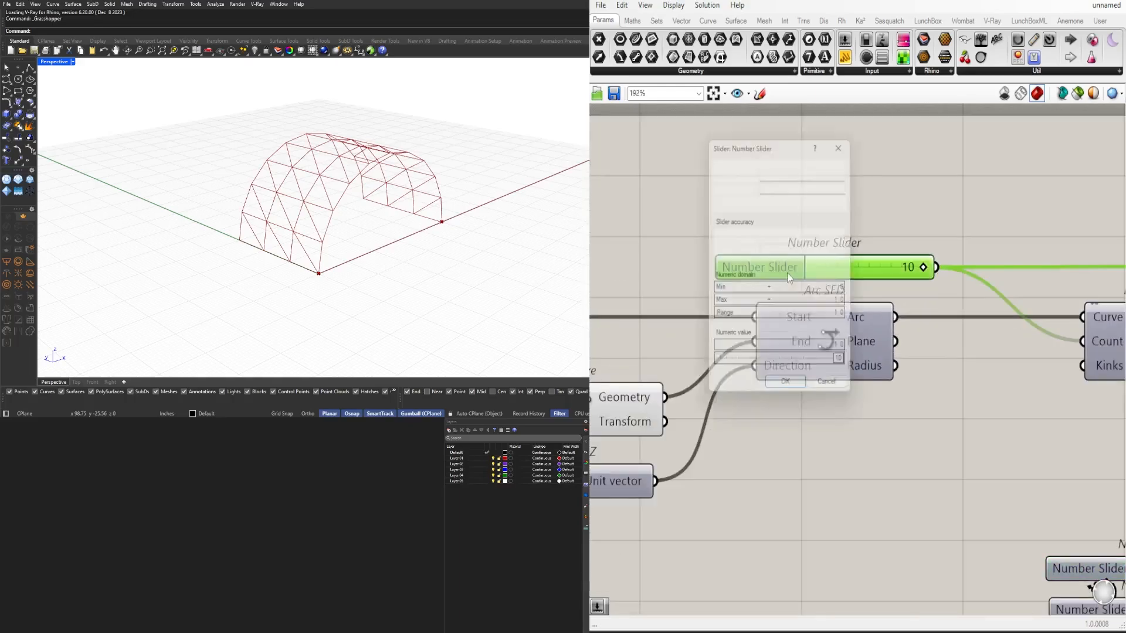
{"action": "double_click", "coordinate": [819, 305]}
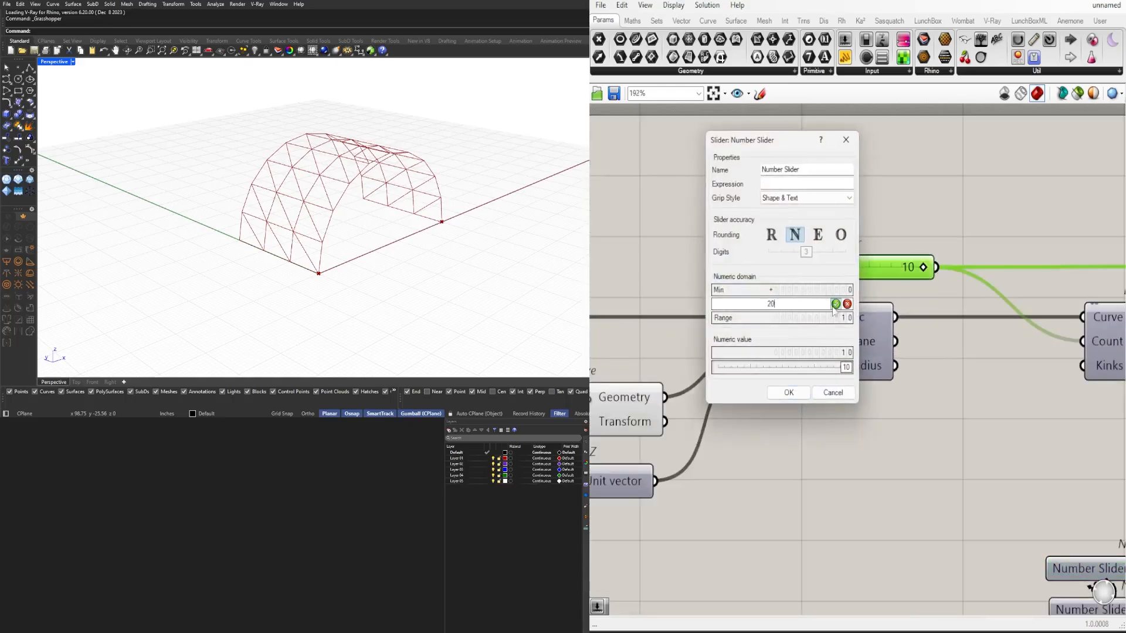
{"action": "type", "text": "20"}
{"action": "left_click", "coordinate": [797, 397]}
Step: Set the arc division slider to 12
{"action": "scroll", "coordinate": [855, 279], "scroll_direction": "up", "scroll_amount": 4}
{"action": "left_click_drag", "start_coordinate": [885, 254], "coordinate": [920, 252]}
{"action": "double_click", "coordinate": [919, 253]}
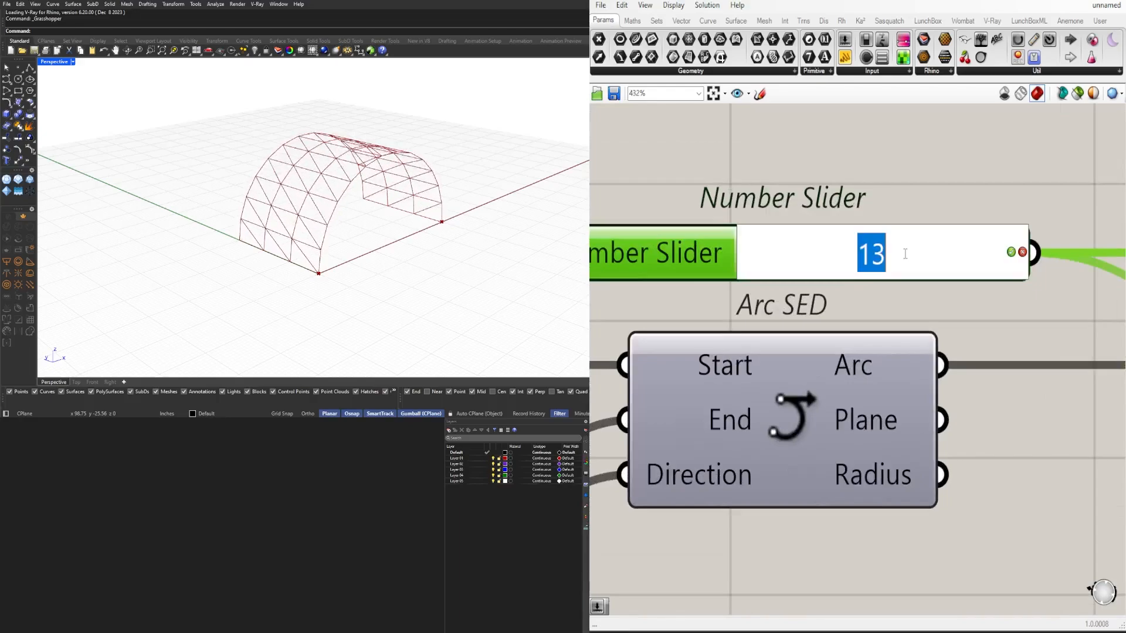
{"action": "type", "text": "1"}
{"action": "key", "text": "Return"}
{"action": "scroll", "coordinate": [771, 403], "scroll_direction": "down", "scroll_amount": 10}
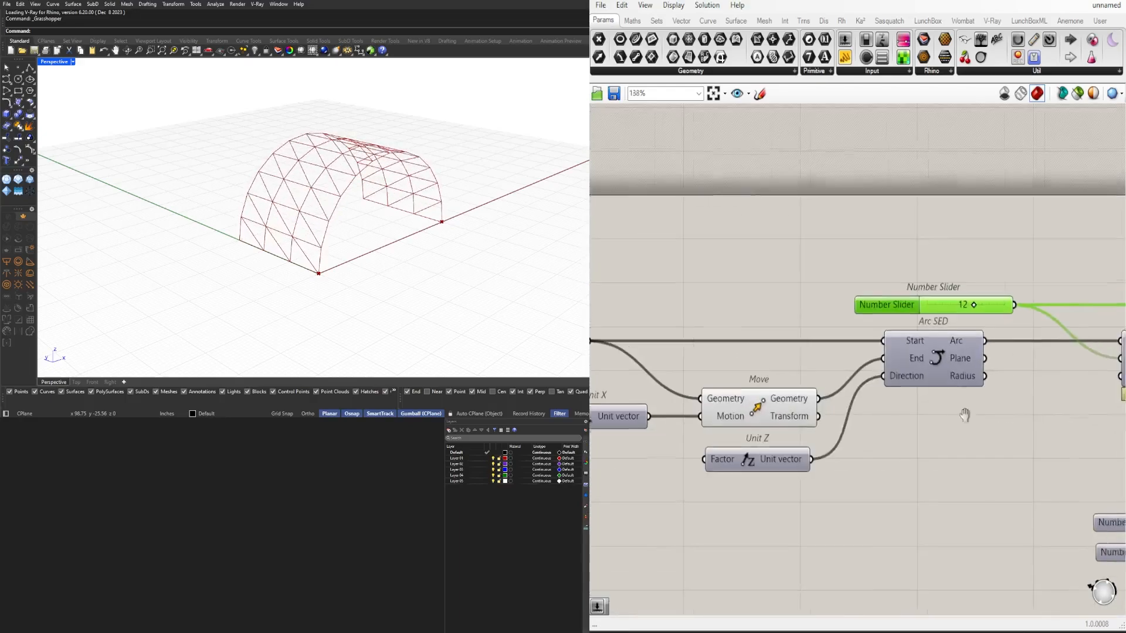
Step: Add a Curve container and connect the geometry outputs of the three final Move components to it
{"action": "scroll", "coordinate": [771, 403], "scroll_direction": "up", "scroll_amount": 5}
{"action": "left_click", "coordinate": [789, 356]}
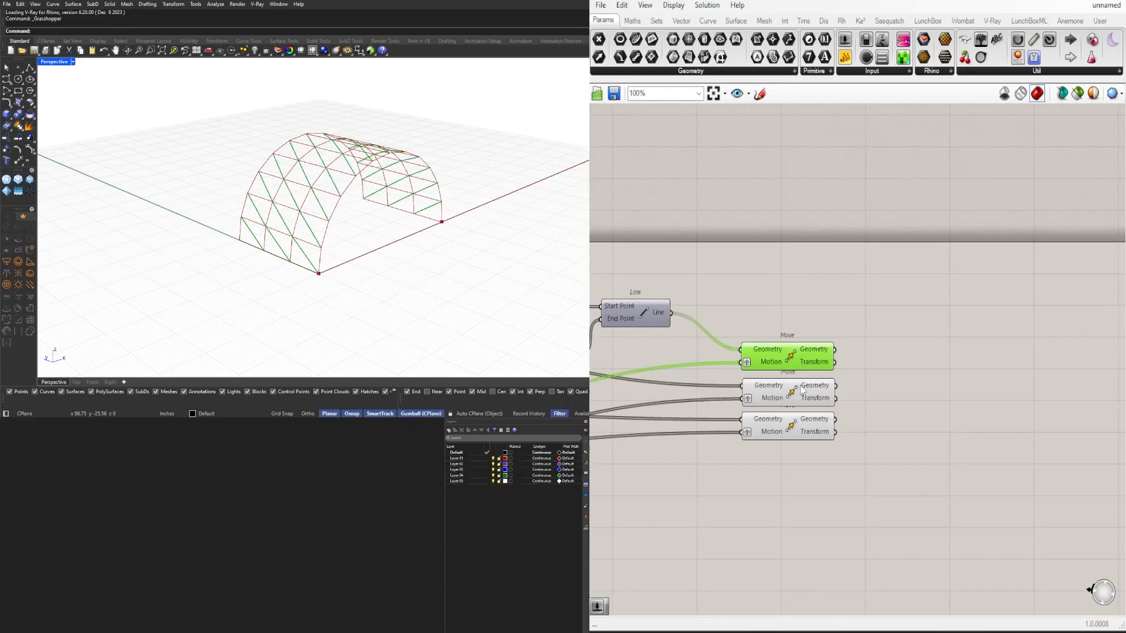
{"action": "left_click", "coordinate": [801, 391]}
{"action": "left_click", "coordinate": [807, 433]}
{"action": "left_click", "coordinate": [912, 400]}
{"action": "double_click", "coordinate": [912, 400]}
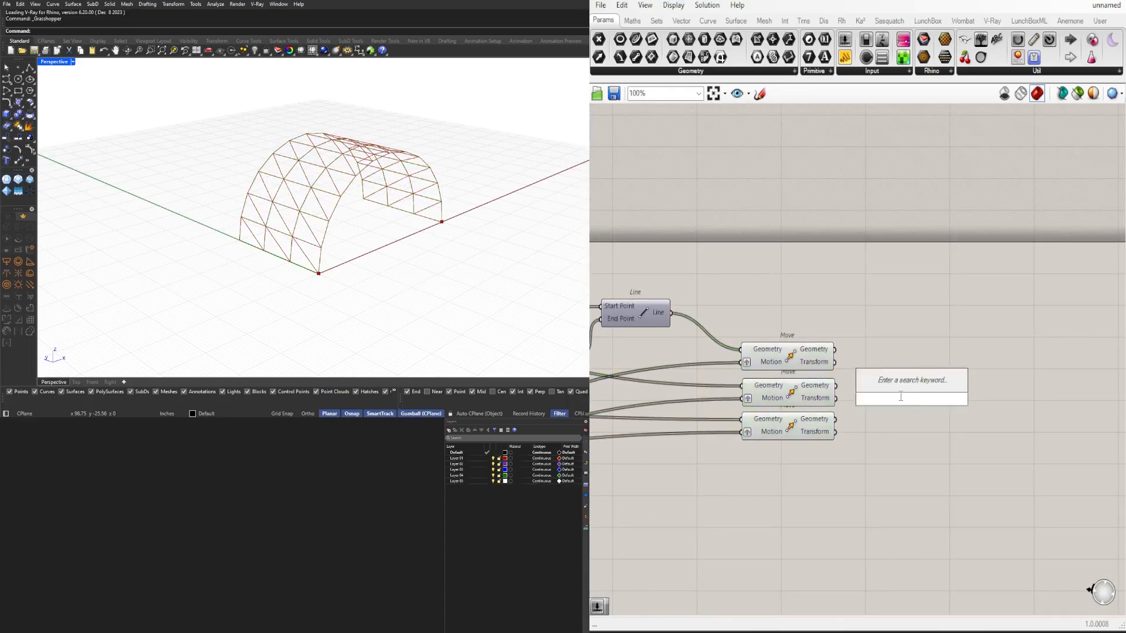
{"action": "type", "text": "curve"}
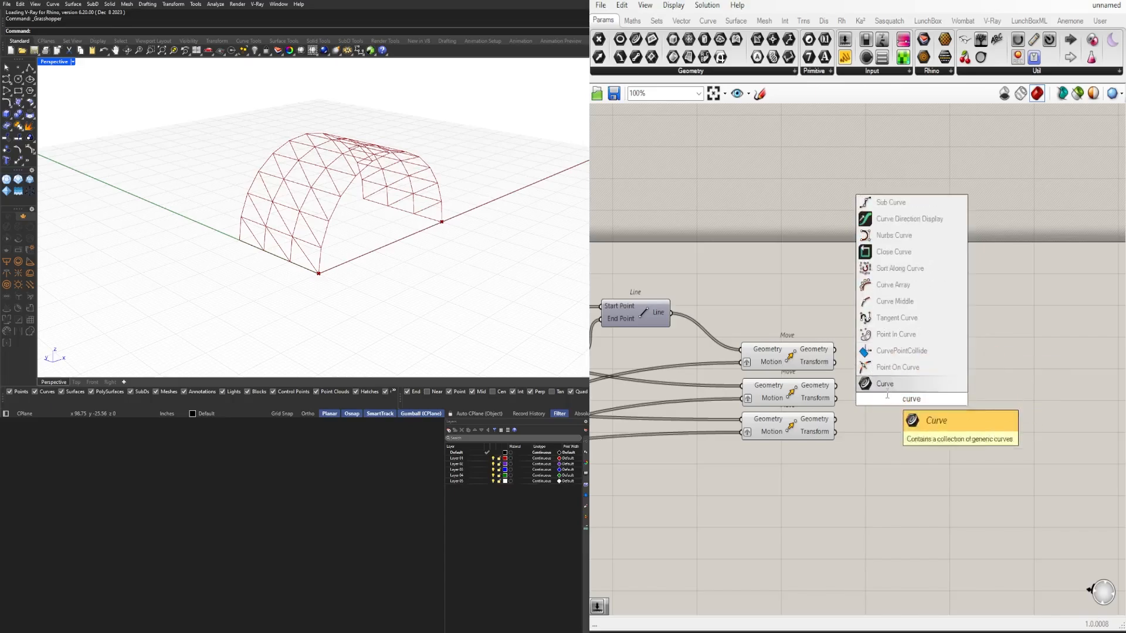
{"action": "left_click", "coordinate": [888, 389]}
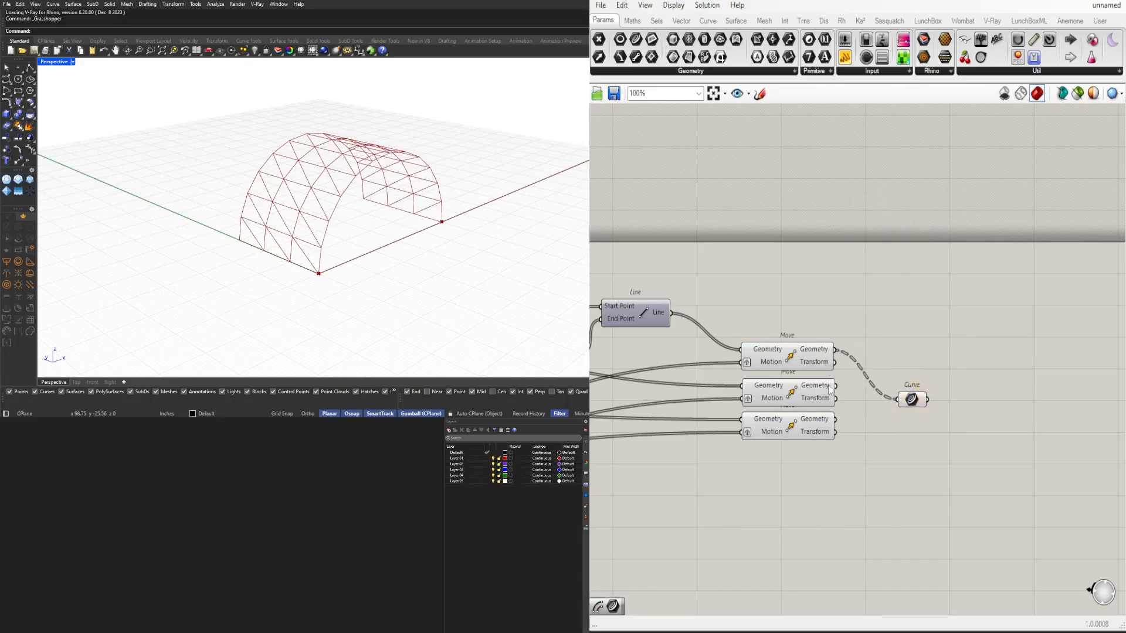
{"action": "left_click_drag", "start_coordinate": [836, 418], "coordinate": [932, 375]}
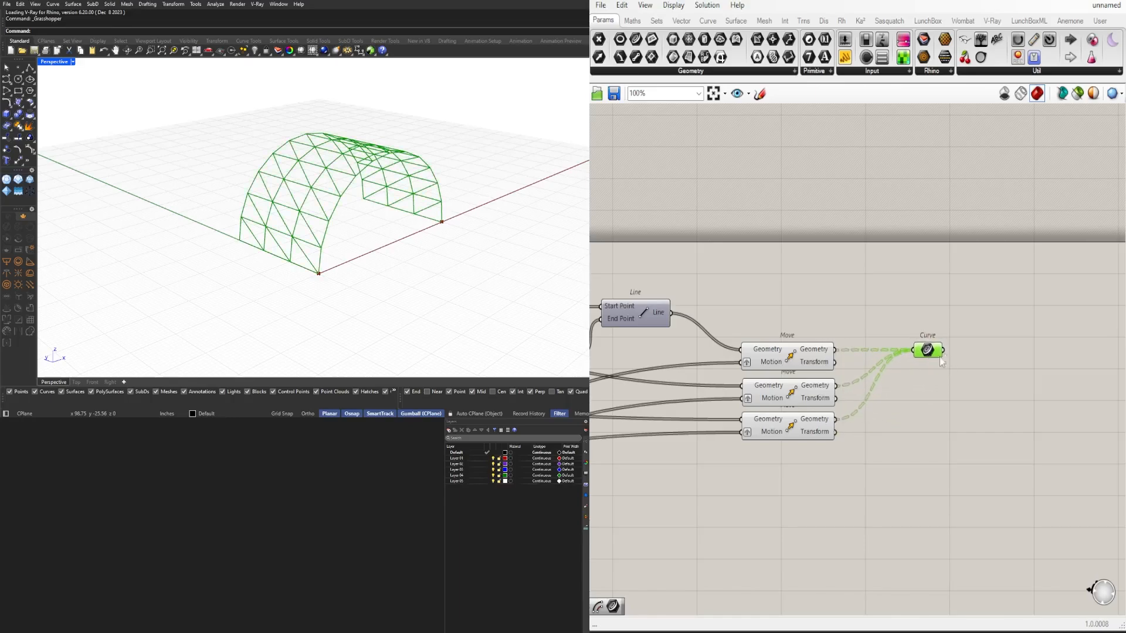
Step: Flatten the data entering the new Curve container
{"action": "scroll", "coordinate": [1067, 309], "scroll_direction": "up", "scroll_amount": 3}
{"action": "right_click", "coordinate": [860, 376]}
{"action": "left_click", "coordinate": [899, 470]}
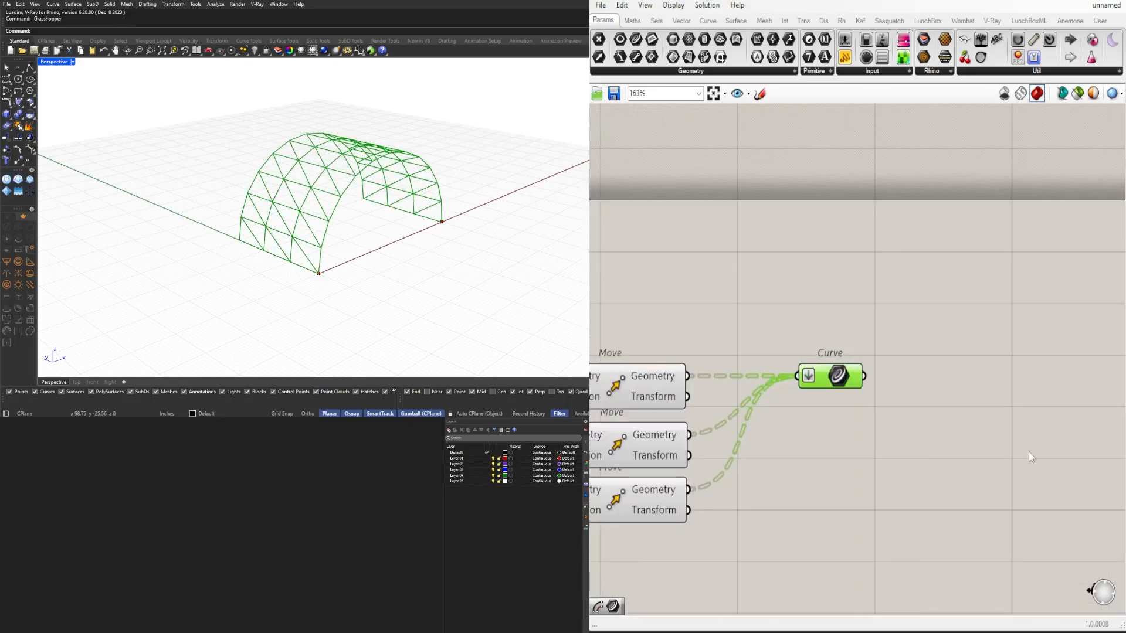
{"action": "left_click", "coordinate": [955, 480]}
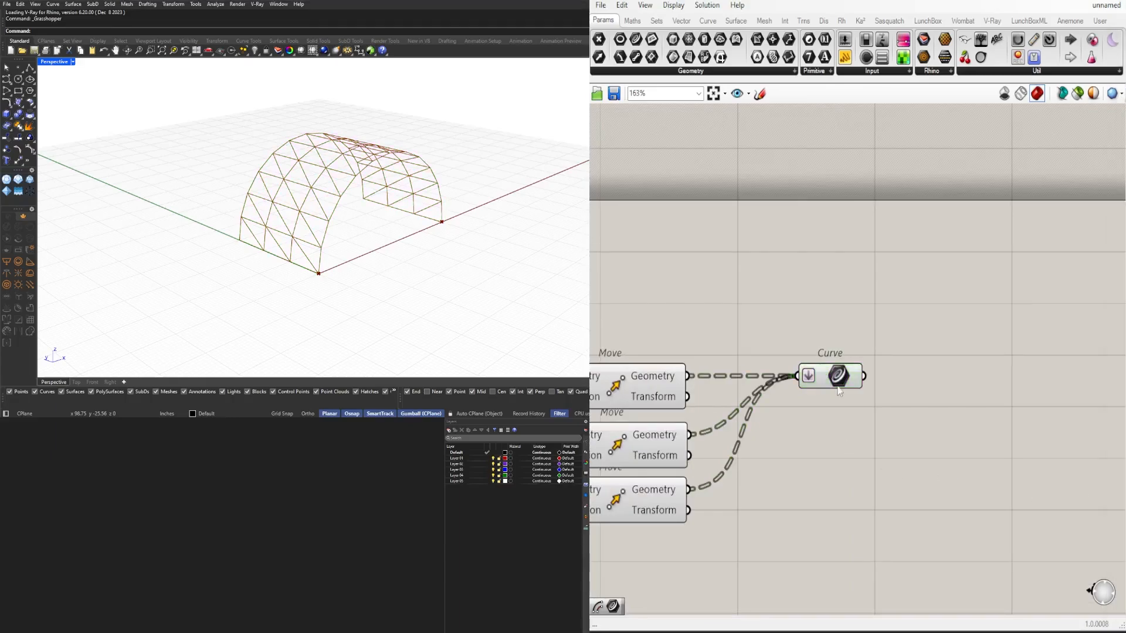
{"action": "left_click_drag", "start_coordinate": [842, 380], "coordinate": [865, 380]}
{"action": "left_click", "coordinate": [937, 420]}
Step: Add a Line Dimension component beside the Curve container and feed the collected curves into its Line input
{"action": "scroll", "coordinate": [929, 414], "scroll_direction": "down", "scroll_amount": 3}
{"action": "right_click_drag", "start_coordinate": [929, 414], "coordinate": [883, 361]}
{"action": "scroll", "coordinate": [897, 395], "scroll_direction": "up", "scroll_amount": 2}
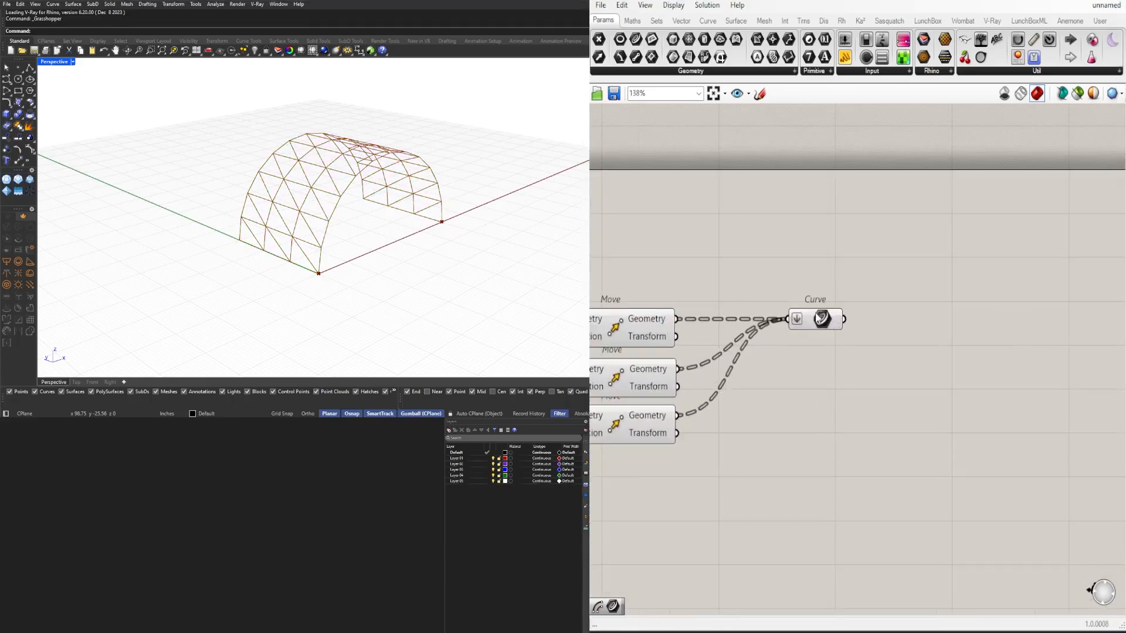
{"action": "double_click", "coordinate": [944, 316]}
{"action": "type", "text": "line"}
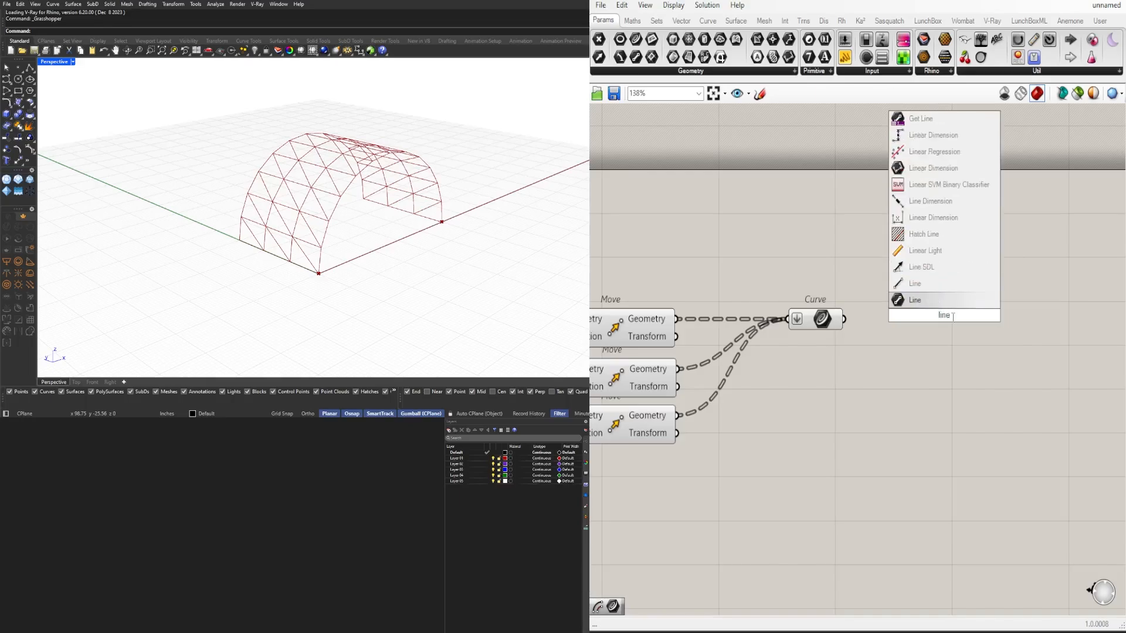
{"action": "left_click", "coordinate": [931, 202]}
{"action": "left_click_drag", "start_coordinate": [922, 296], "coordinate": [896, 259]}
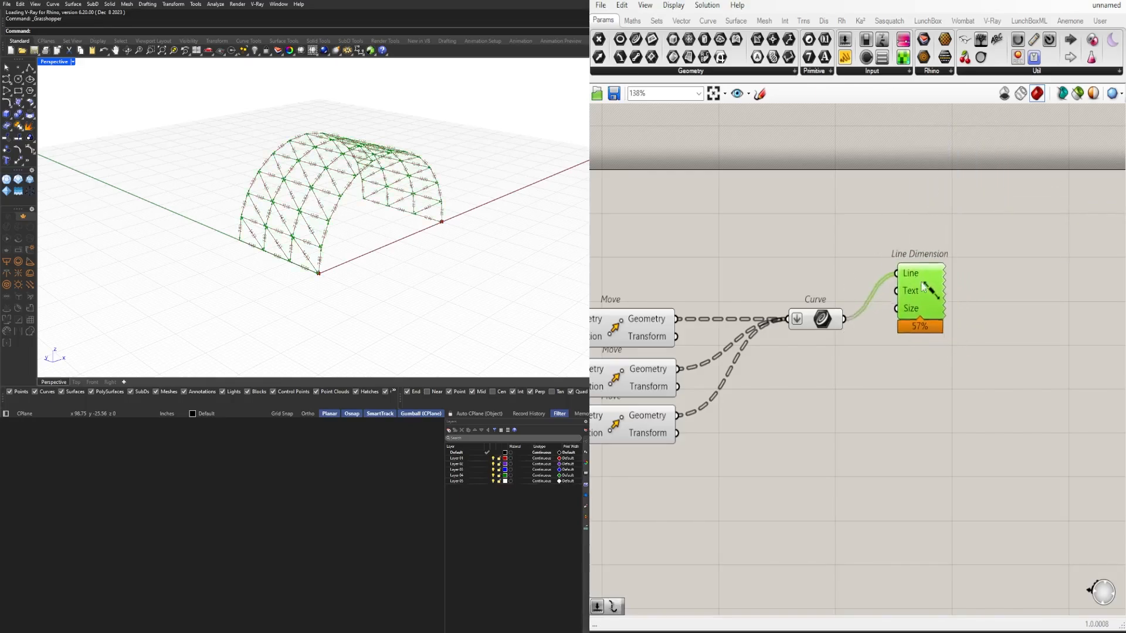
Step: Add a 1.250 number slider connected to the Line Dimension's Size input, and move the Line Dimension aside to straighten the wire
{"action": "double_click", "coordinate": [783, 279]}
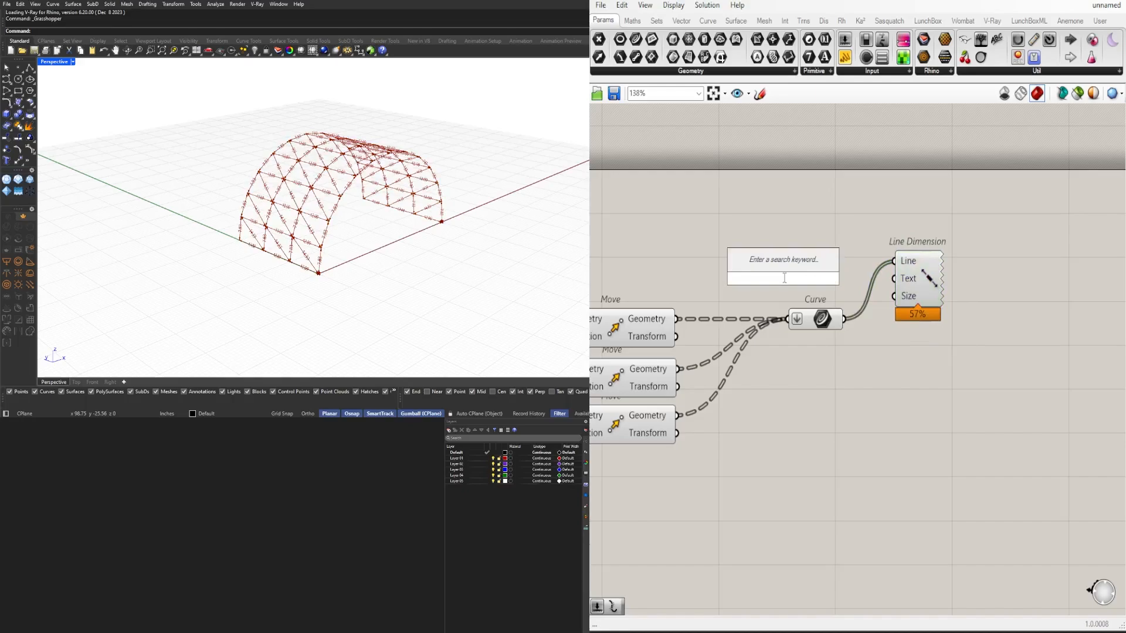
{"action": "type", "text": "1"}
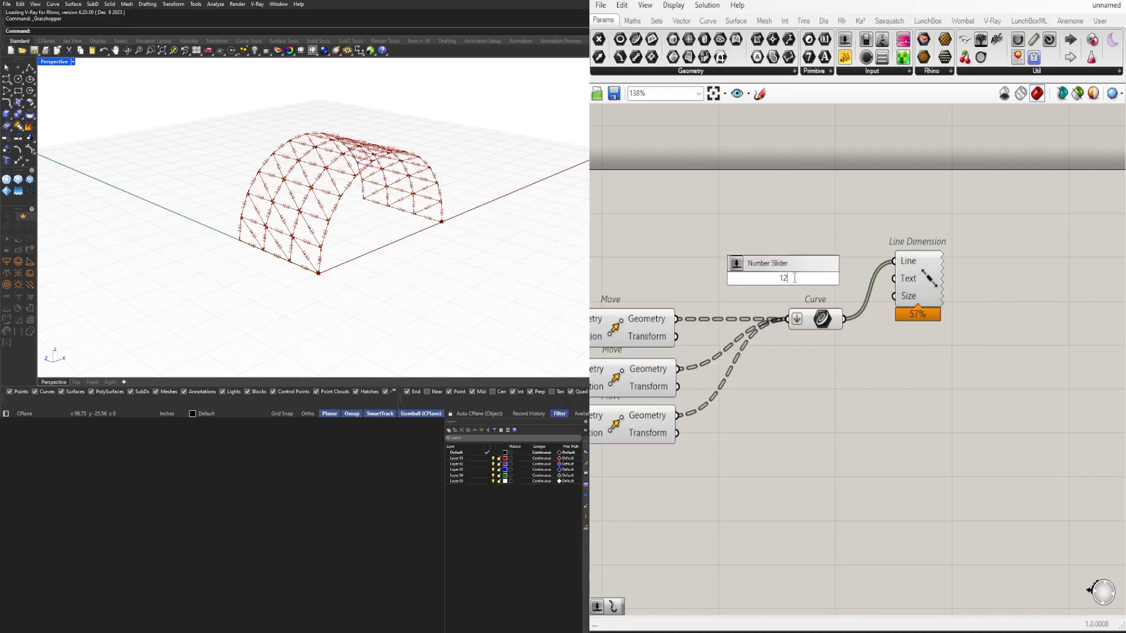
{"action": "type", "text": ".25"}
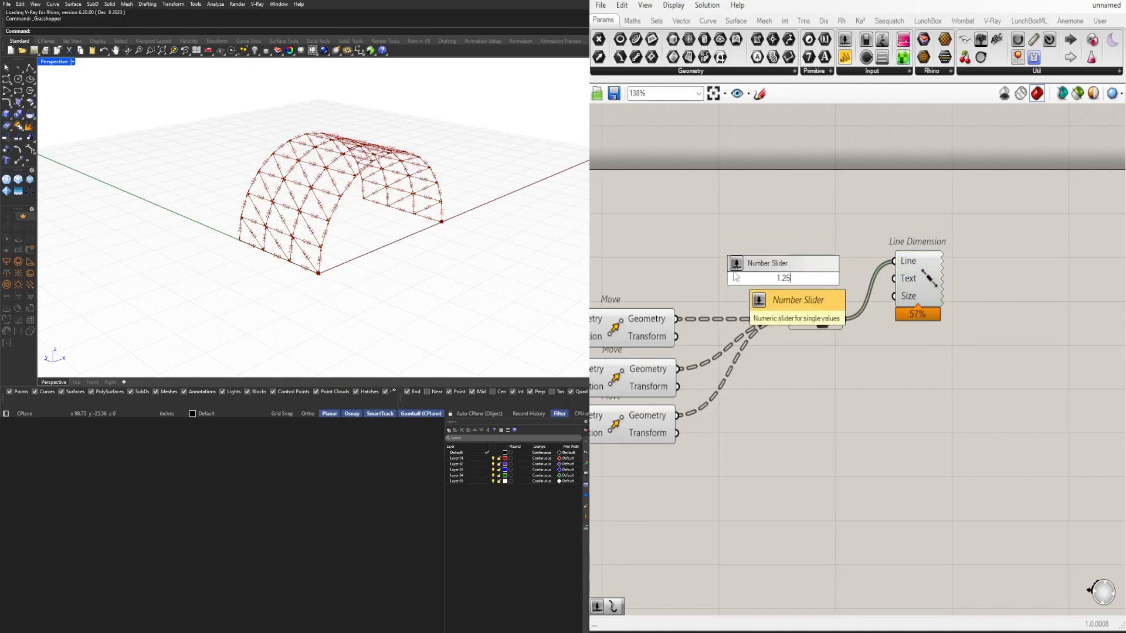
{"action": "key", "text": "Return"}
{"action": "scroll", "coordinate": [858, 266], "scroll_direction": "up", "scroll_amount": 3}
{"action": "left_click_drag", "start_coordinate": [868, 289], "coordinate": [926, 322]}
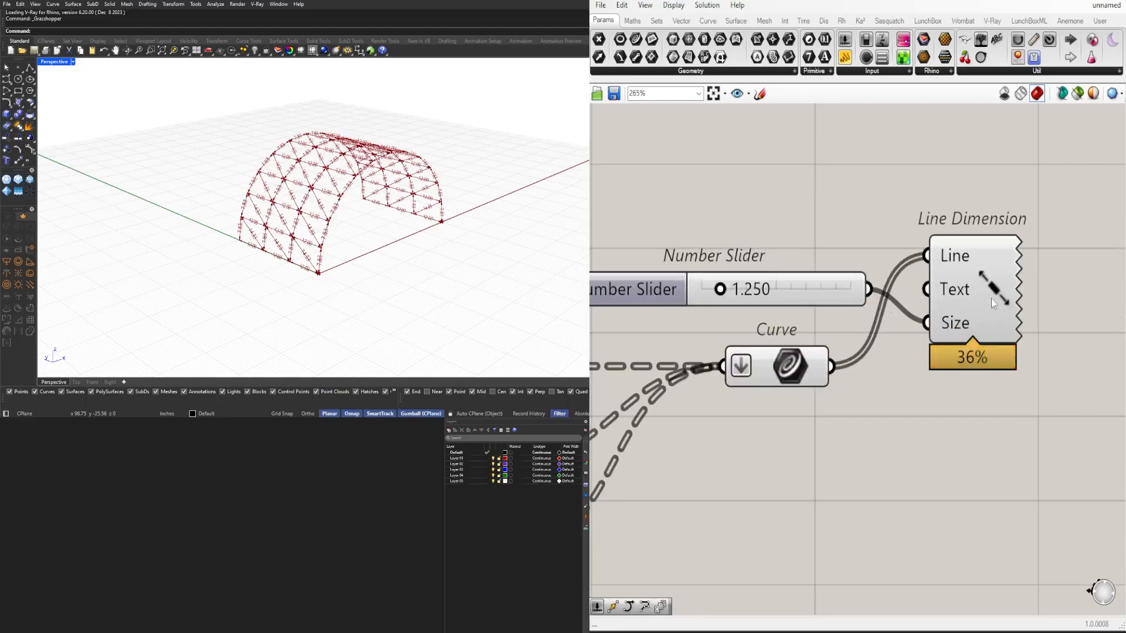
{"action": "left_click_drag", "start_coordinate": [991, 298], "coordinate": [1072, 264]}
{"action": "left_click", "coordinate": [935, 192]}
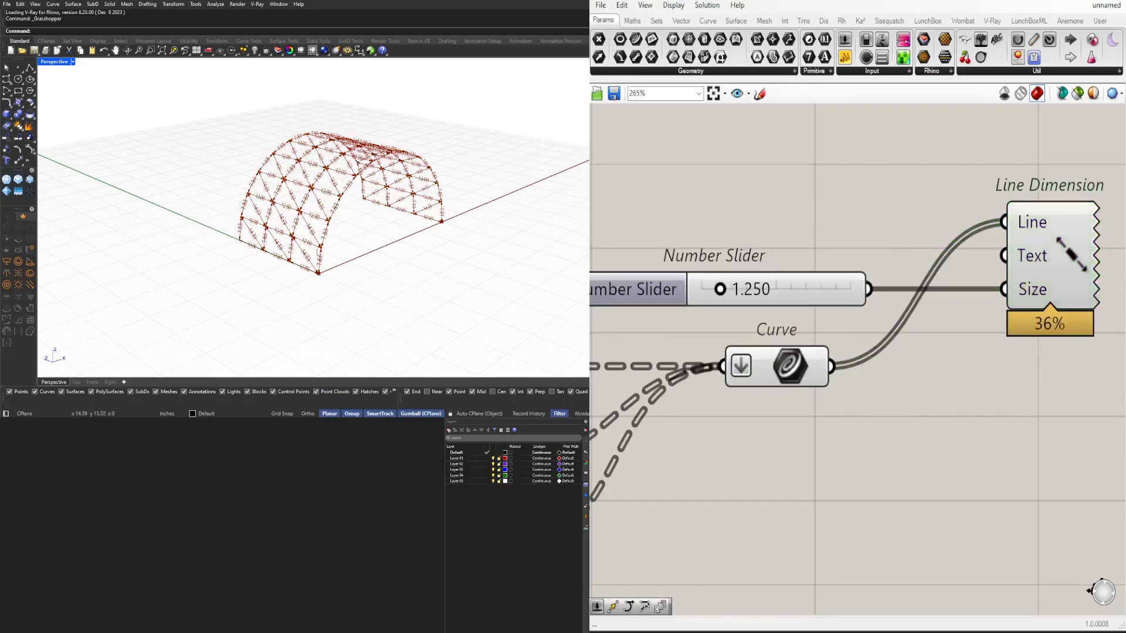
Step: Set the arc division slider that feeds Divide Curve to 8
{"action": "scroll", "coordinate": [317, 250], "scroll_direction": "up", "scroll_amount": 7}
{"action": "scroll", "coordinate": [318, 251], "scroll_direction": "down", "scroll_amount": 4}
{"action": "right_click_drag", "start_coordinate": [318, 252], "coordinate": [377, 270], "text": "shift"}
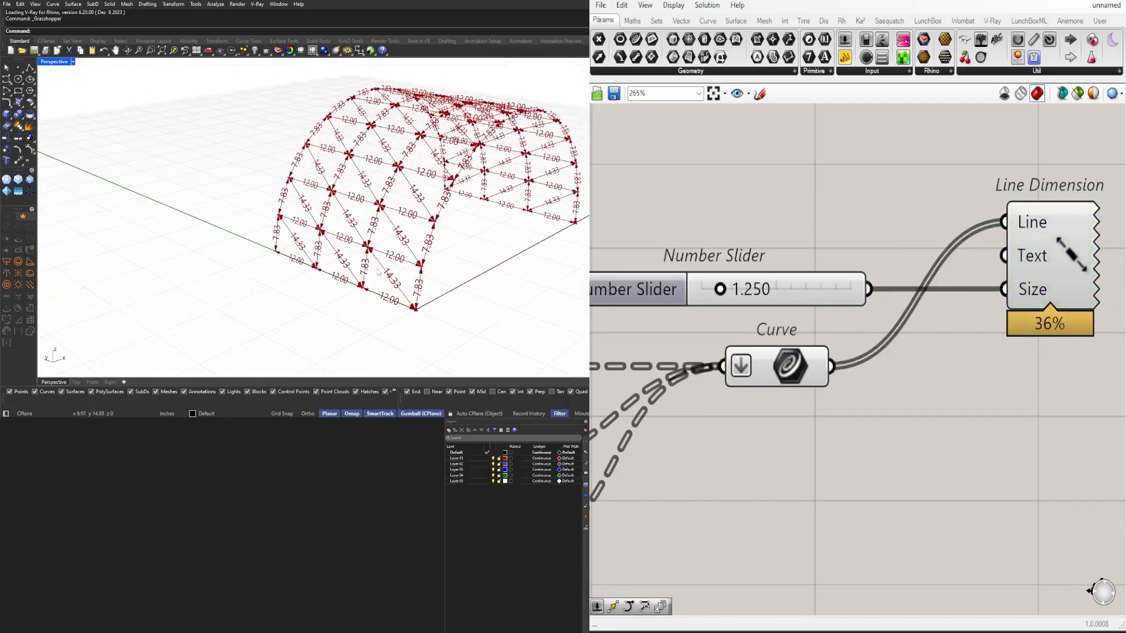
{"action": "scroll", "coordinate": [886, 378], "scroll_direction": "down", "scroll_amount": 5}
{"action": "right_click_drag", "start_coordinate": [811, 437], "coordinate": [1084, 414]}
{"action": "right_click_drag", "start_coordinate": [733, 440], "coordinate": [1105, 414]}
{"action": "scroll", "coordinate": [706, 455], "scroll_direction": "down", "scroll_amount": 1}
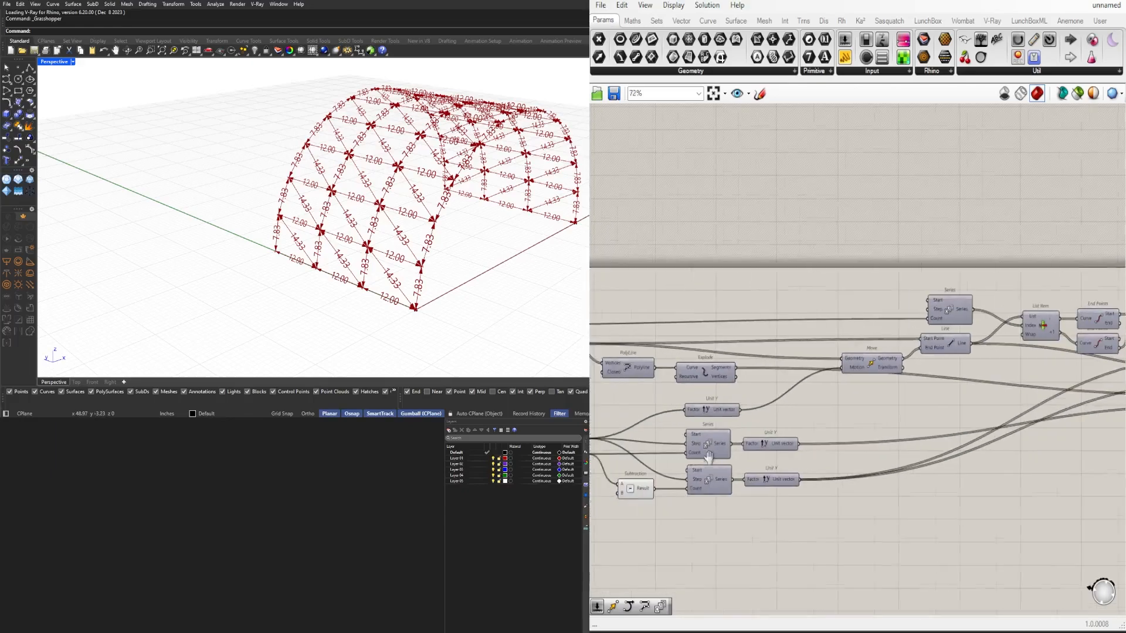
{"action": "right_click_drag", "start_coordinate": [706, 455], "coordinate": [1017, 442]}
{"action": "right_click_drag", "start_coordinate": [651, 429], "coordinate": [962, 428]}
{"action": "right_click_drag", "start_coordinate": [1080, 344], "coordinate": [804, 342]}
{"action": "scroll", "coordinate": [778, 307], "scroll_direction": "up", "scroll_amount": 5}
{"action": "double_click", "coordinate": [779, 312]}
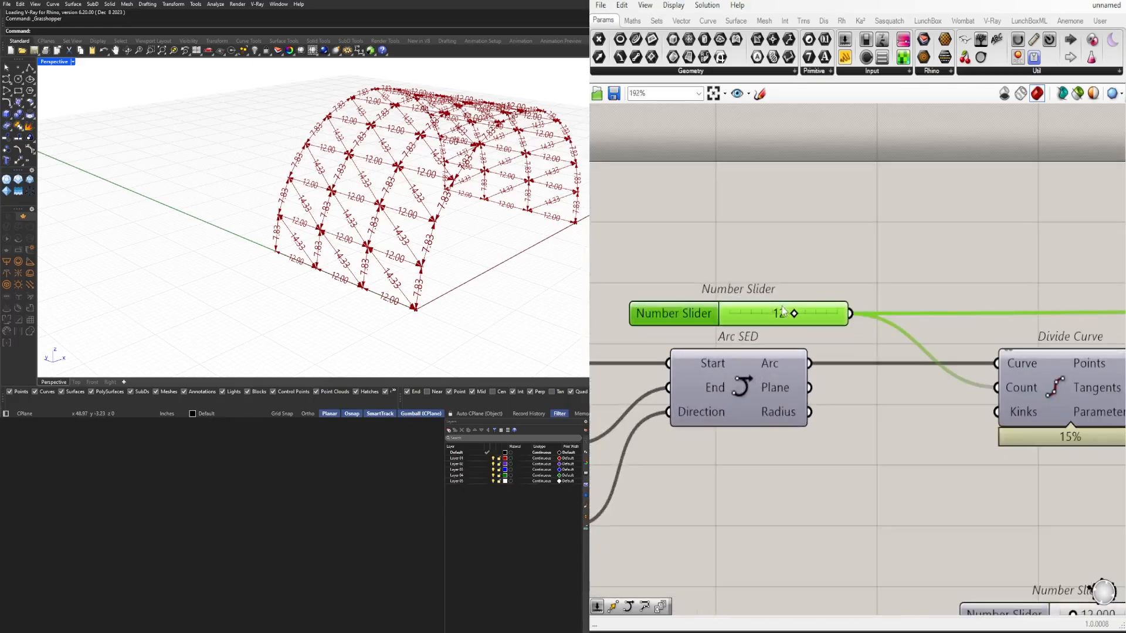
{"action": "key", "text": "Return"}
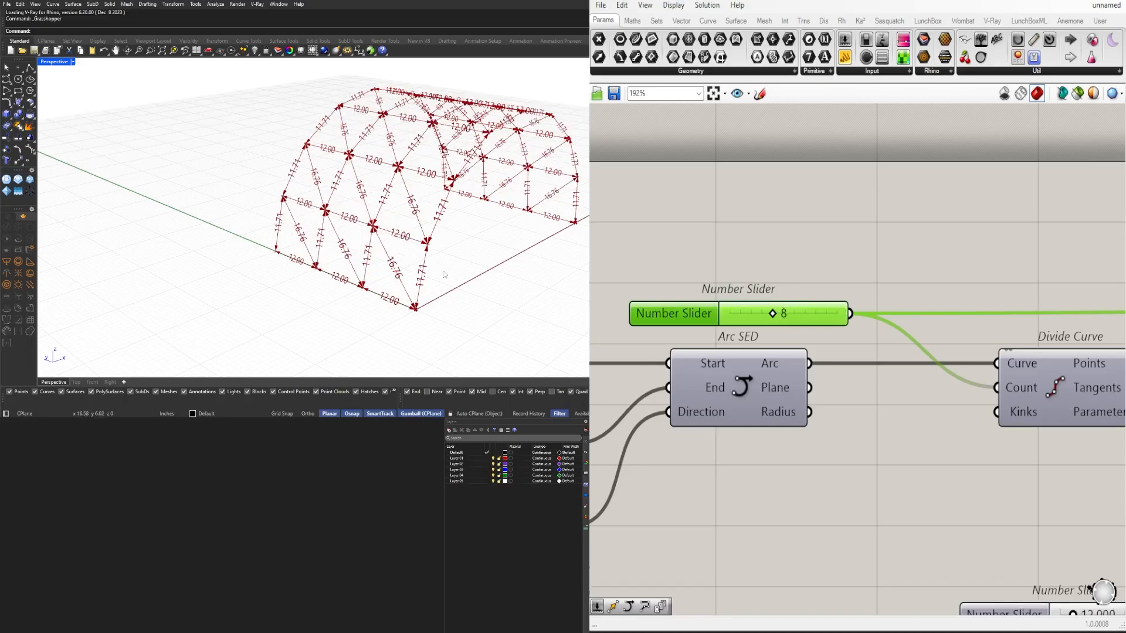
Step: Review the frame spacing, frame count and arc division sliders that drive the dimensioned vault
{"action": "scroll", "coordinate": [810, 394], "scroll_direction": "down", "scroll_amount": 3}
{"action": "right_click_drag", "start_coordinate": [913, 411], "coordinate": [638, 390]}
{"action": "scroll", "coordinate": [621, 563], "scroll_direction": "up", "scroll_amount": 5}
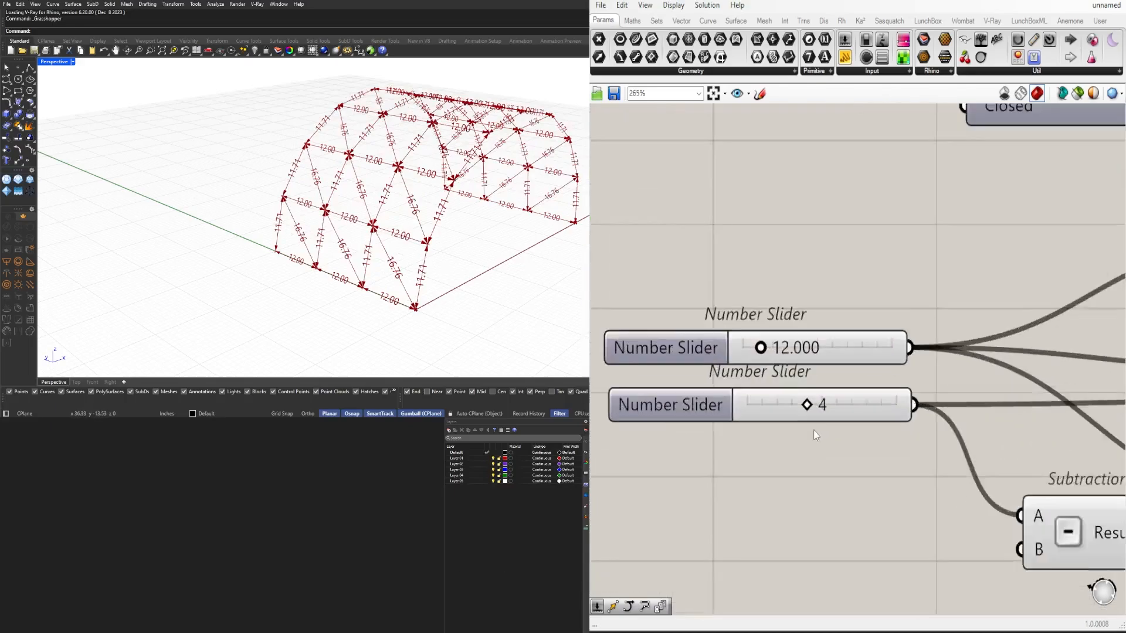
{"action": "scroll", "coordinate": [812, 429], "scroll_direction": "up", "scroll_amount": 1}
{"action": "mouse_move", "coordinate": [805, 400]}
{"action": "left_mouse_down"}
{"action": "mouse_move", "coordinate": [794, 399]}
{"action": "mouse_move", "coordinate": [815, 402]}
{"action": "mouse_move", "coordinate": [805, 400]}
{"action": "left_mouse_up"}
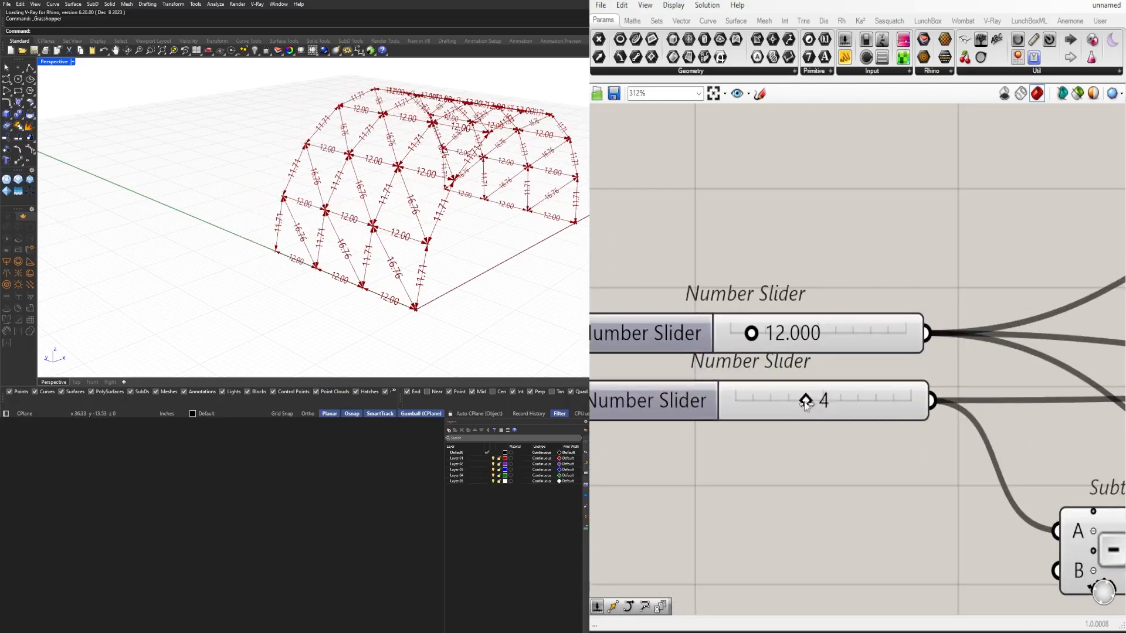
{"action": "scroll", "coordinate": [814, 294], "scroll_direction": "down", "scroll_amount": 4}
{"action": "scroll", "coordinate": [786, 235], "scroll_direction": "down", "scroll_amount": 4}
{"action": "right_click_drag", "start_coordinate": [786, 234], "coordinate": [900, 395]}
{"action": "left_click", "coordinate": [720, 384]}
{"action": "right_click_drag", "start_coordinate": [720, 384], "coordinate": [864, 381]}
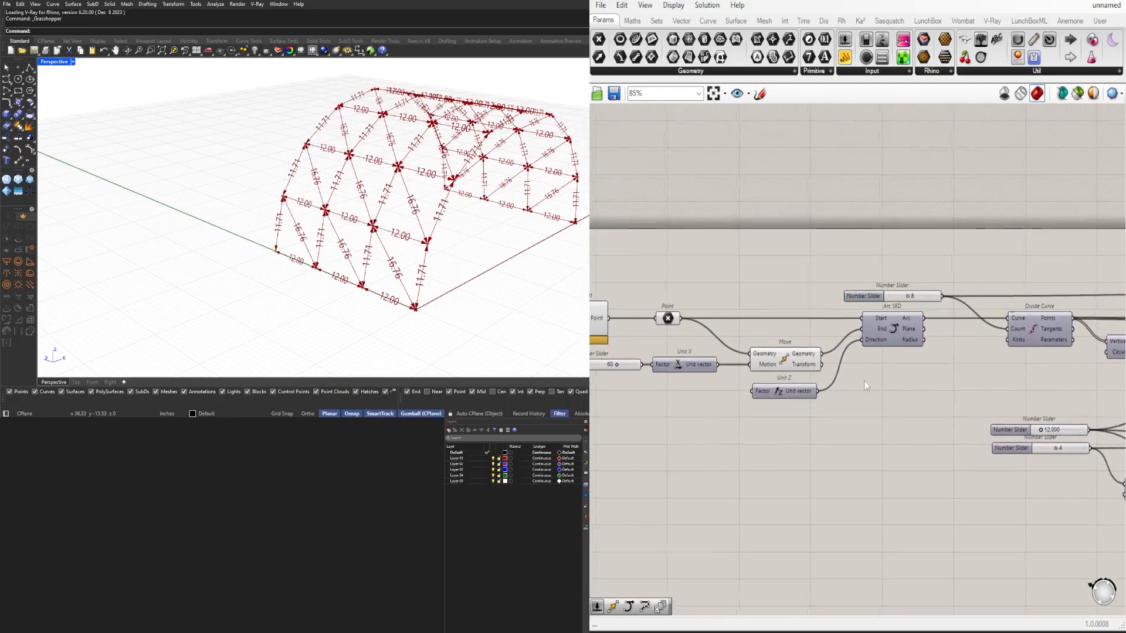
{"action": "scroll", "coordinate": [904, 295], "scroll_direction": "up", "scroll_amount": 8}
{"action": "mouse_move", "coordinate": [937, 306]}
{"action": "left_mouse_down"}
{"action": "mouse_move", "coordinate": [918, 306]}
{"action": "mouse_move", "coordinate": [943, 299]}
{"action": "left_mouse_up"}
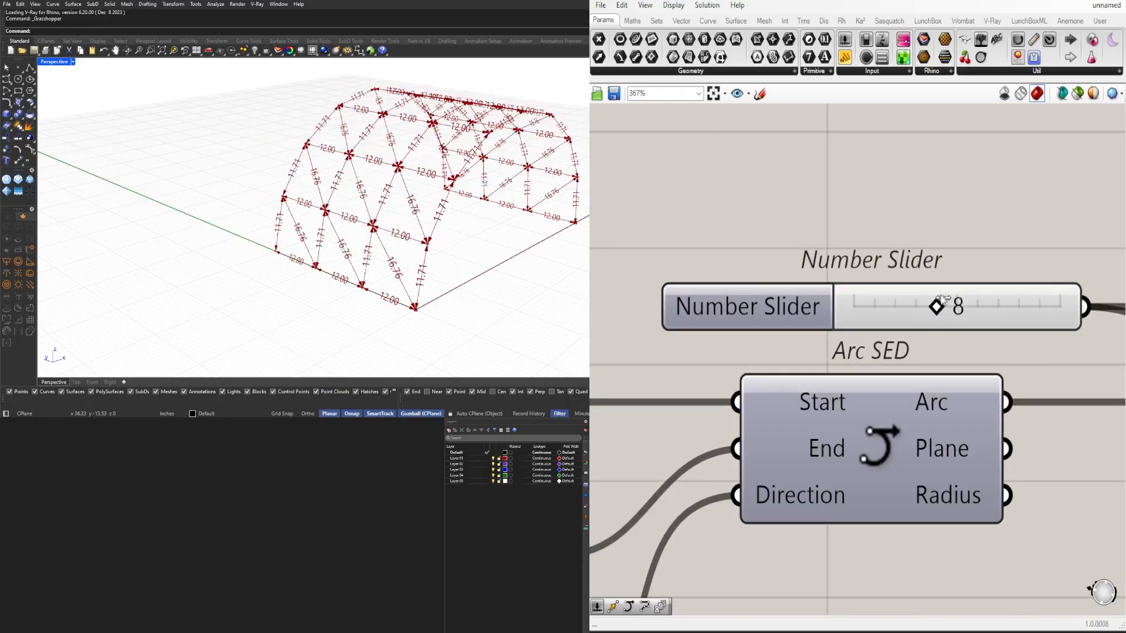
Step: Examine the whole dimensioned vault and the Unit Y, Series and Subtraction components that repeat its frames
{"action": "scroll", "coordinate": [493, 225], "scroll_direction": "down", "scroll_amount": 4}
{"action": "right_click_drag", "start_coordinate": [492, 225], "coordinate": [369, 202]}
{"action": "scroll", "coordinate": [420, 215], "scroll_direction": "up", "scroll_amount": 2}
{"action": "scroll", "coordinate": [648, 282], "scroll_direction": "down", "scroll_amount": 9}
{"action": "right_click_drag", "start_coordinate": [1013, 282], "coordinate": [861, 290]}
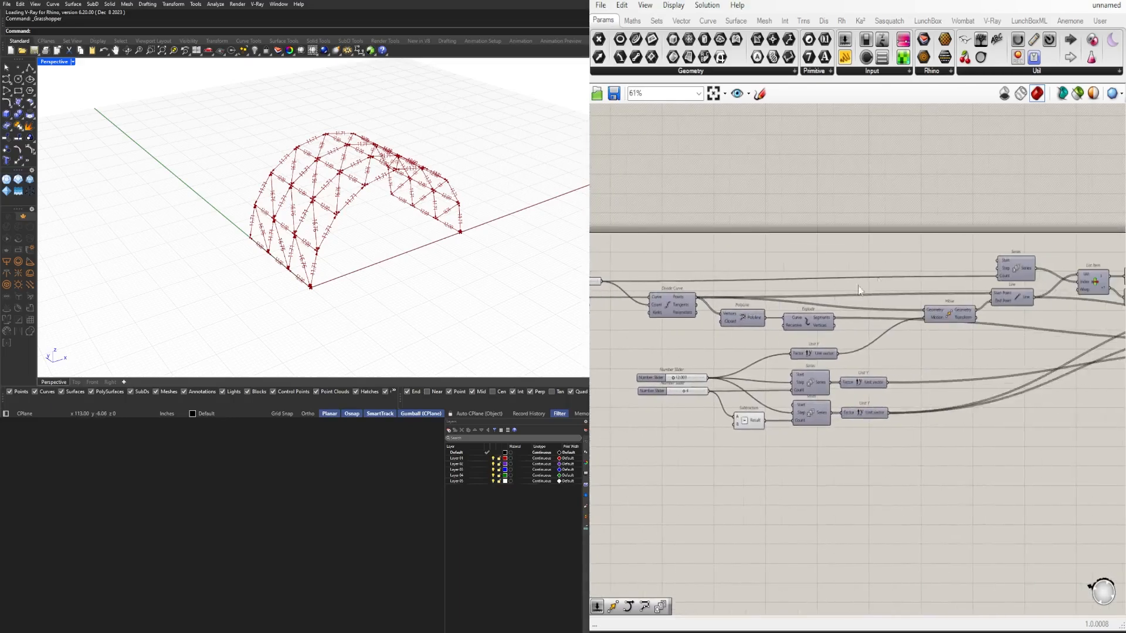
{"action": "right_click_drag", "start_coordinate": [968, 265], "coordinate": [931, 265]}
{"action": "left_click_drag", "start_coordinate": [866, 533], "coordinate": [670, 348]}
{"action": "scroll", "coordinate": [703, 346], "scroll_direction": "up", "scroll_amount": 4}
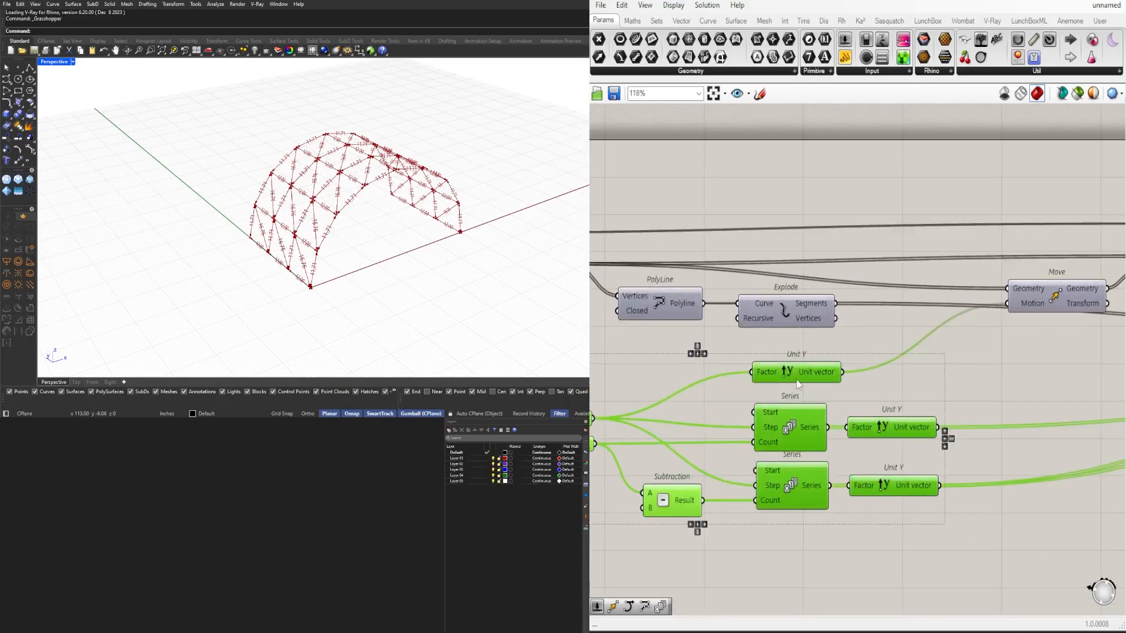
{"action": "right_click_drag", "start_coordinate": [798, 379], "coordinate": [779, 364]}
{"action": "left_click", "coordinate": [1084, 501]}
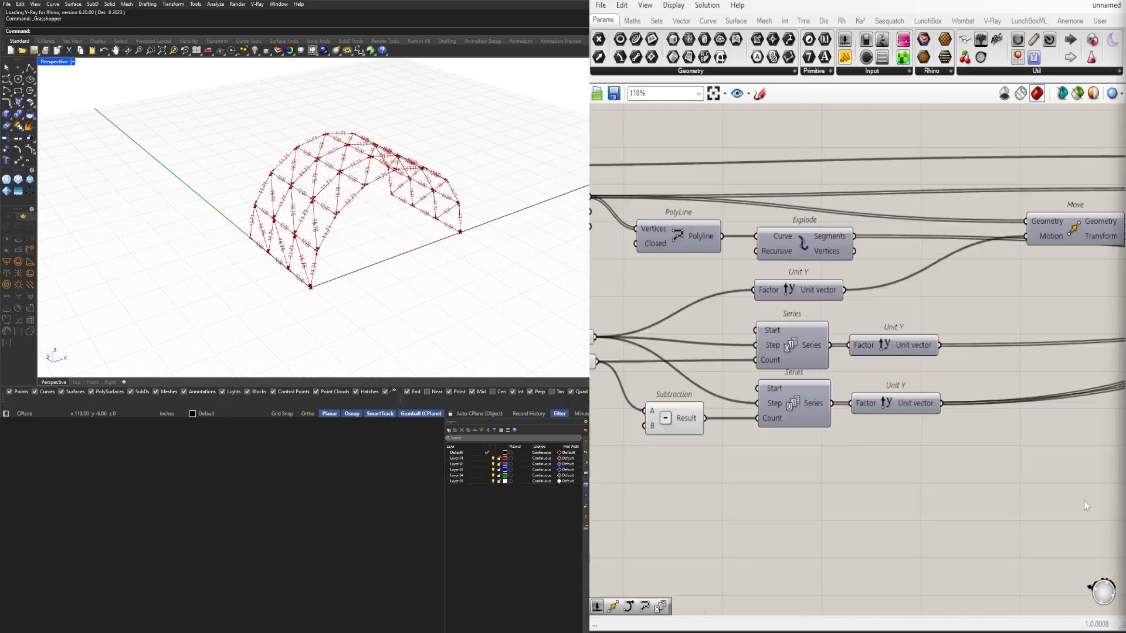
Step: Inspect the length labels on the vault, and move the Line Dimension and its size slider clear of the Curve container
{"action": "scroll", "coordinate": [721, 390], "scroll_direction": "down", "scroll_amount": 8}
{"action": "scroll", "coordinate": [866, 348], "scroll_direction": "up", "scroll_amount": 8}
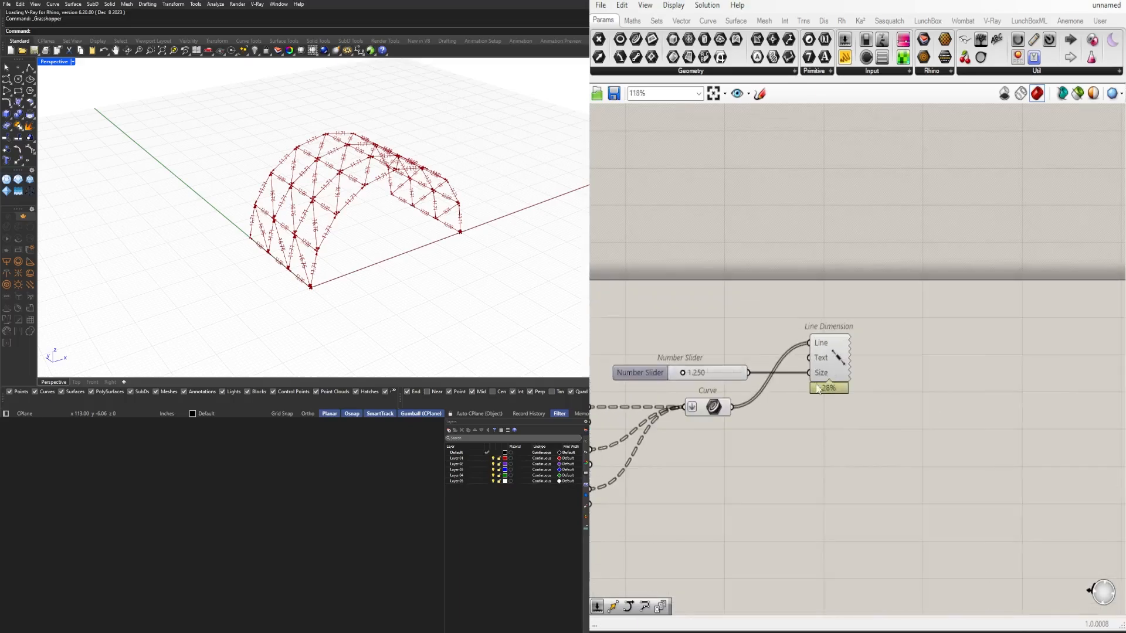
{"action": "left_click", "coordinate": [838, 350]}
{"action": "right_click_drag", "start_coordinate": [351, 177], "coordinate": [334, 235]}
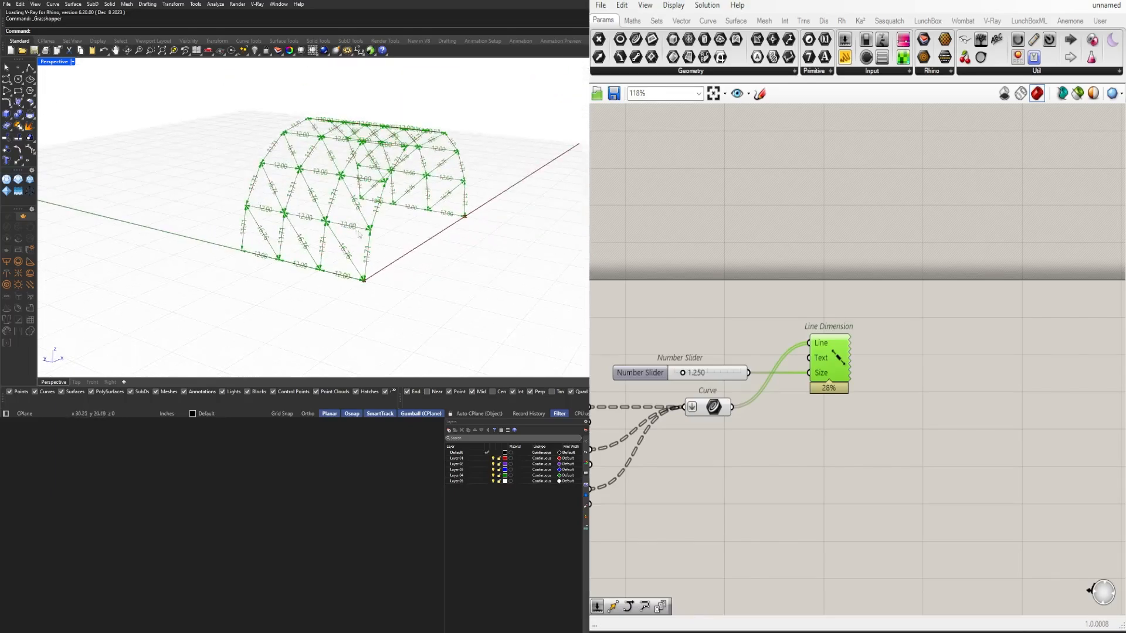
{"action": "left_click", "coordinate": [776, 430]}
{"action": "left_click_drag", "start_coordinate": [938, 375], "coordinate": [721, 320]}
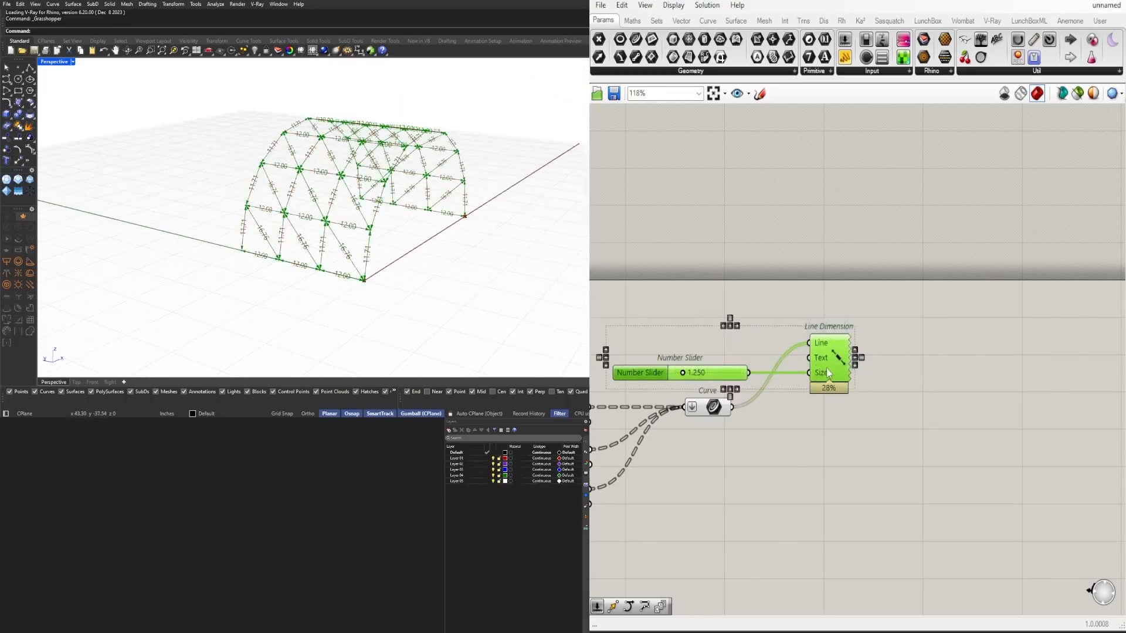
{"action": "left_click_drag", "start_coordinate": [825, 373], "coordinate": [850, 348]}
{"action": "left_click", "coordinate": [944, 390]}
Step: Add a Pipe component fed by the flattened Curve container and place it well beyond the container
{"action": "scroll", "coordinate": [416, 254], "scroll_direction": "up", "scroll_amount": 4}
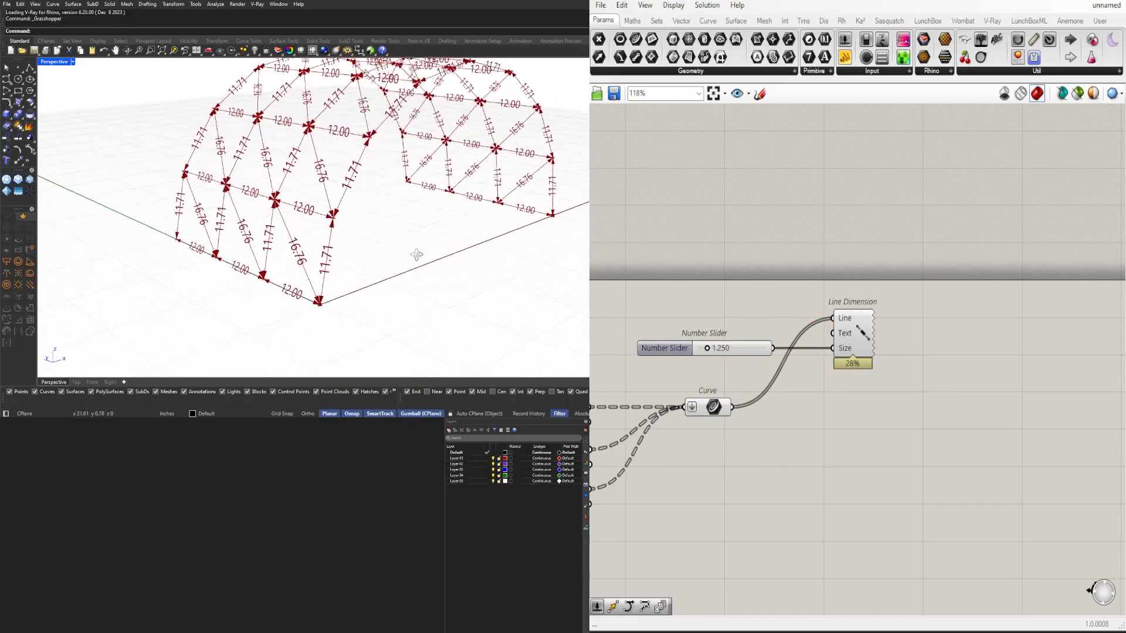
{"action": "right_click_drag", "start_coordinate": [417, 255], "coordinate": [382, 264]}
{"action": "left_click", "coordinate": [716, 407]}
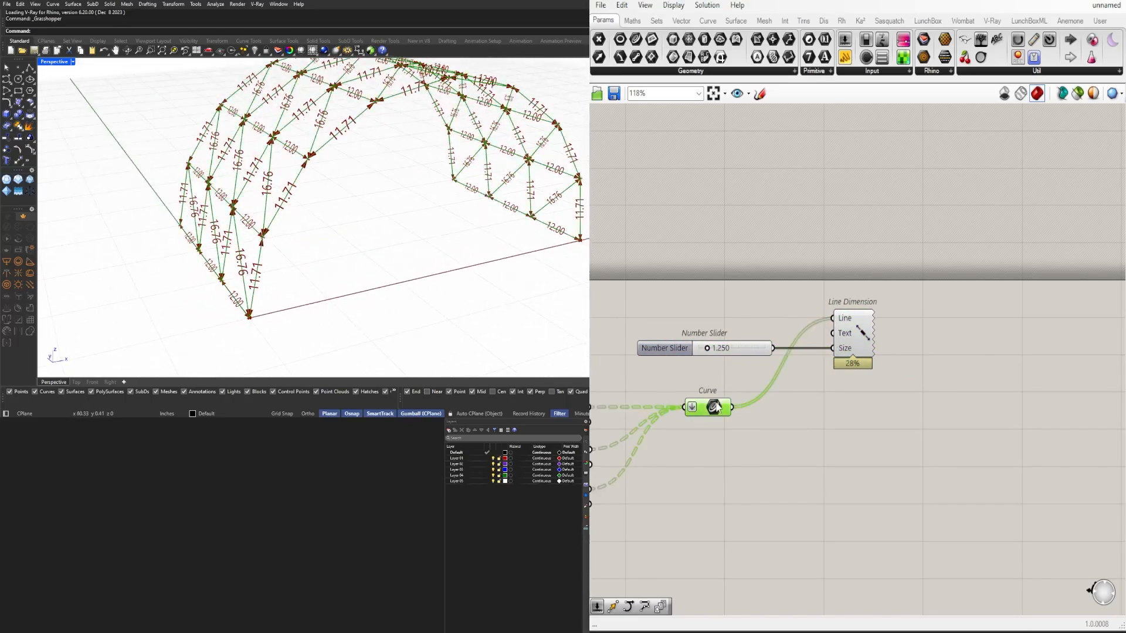
{"action": "right_click_drag", "start_coordinate": [764, 429], "coordinate": [780, 381]}
{"action": "double_click", "coordinate": [860, 403]}
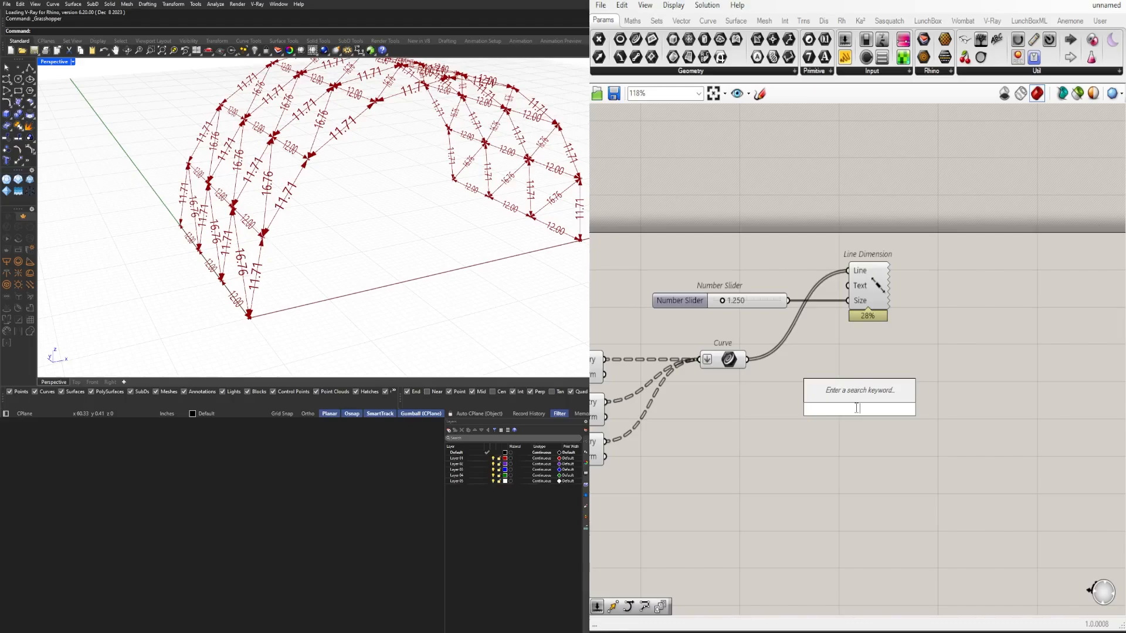
{"action": "type", "text": "pipe"}
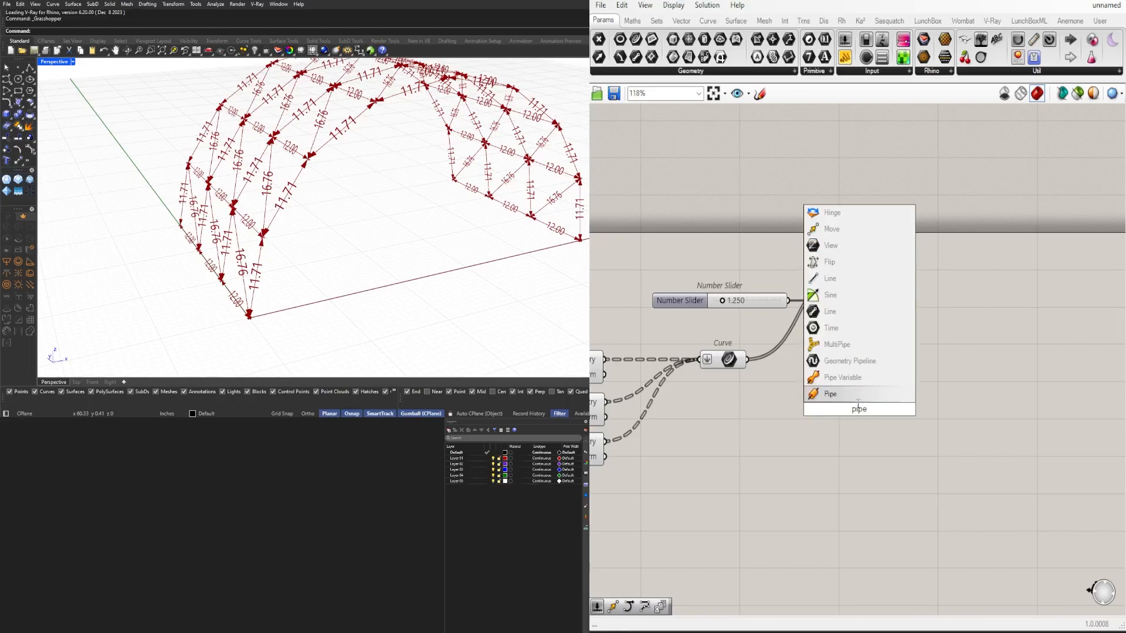
{"action": "key", "text": "Return"}
{"action": "left_click_drag", "start_coordinate": [827, 416], "coordinate": [1028, 419]}
Step: Add a number slider with value 0.50 and place it below the Curve container, beside the Pipe component
{"action": "double_click", "coordinate": [873, 458]}
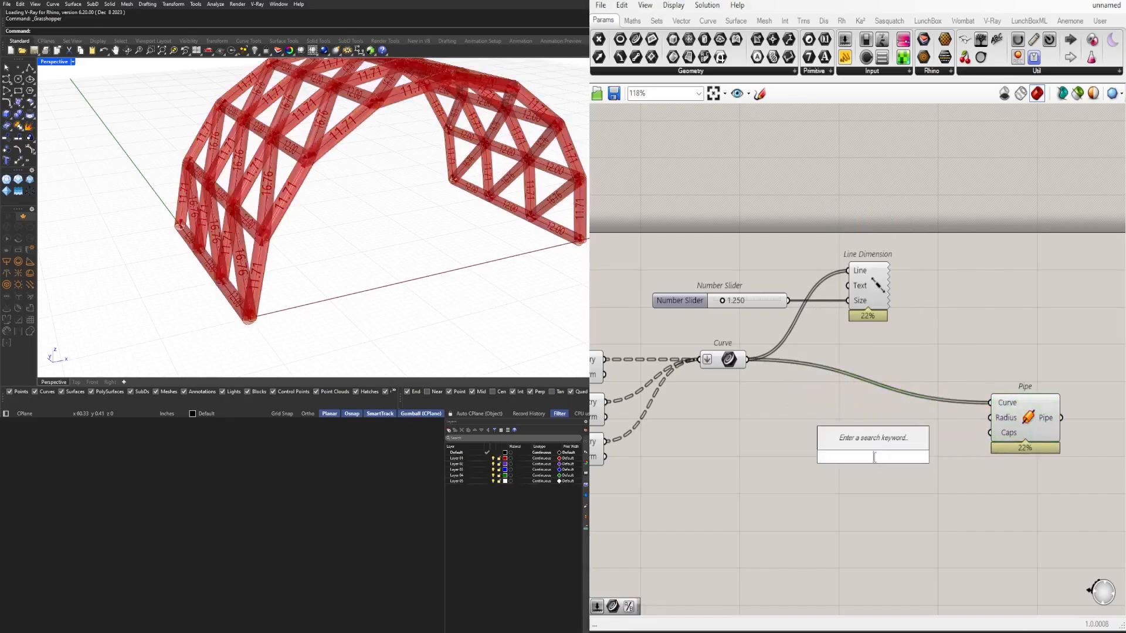
{"action": "type", "text": "5"}
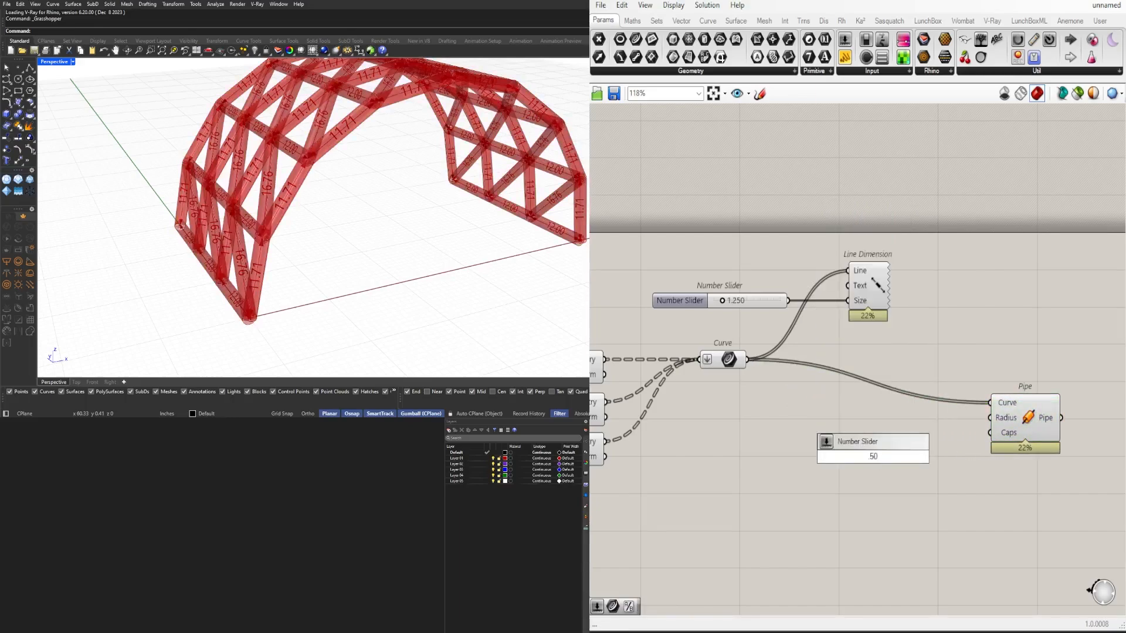
{"action": "type", "text": "0"}
{"action": "key", "text": "Return"}
{"action": "left_click_drag", "start_coordinate": [842, 458], "coordinate": [743, 420]}
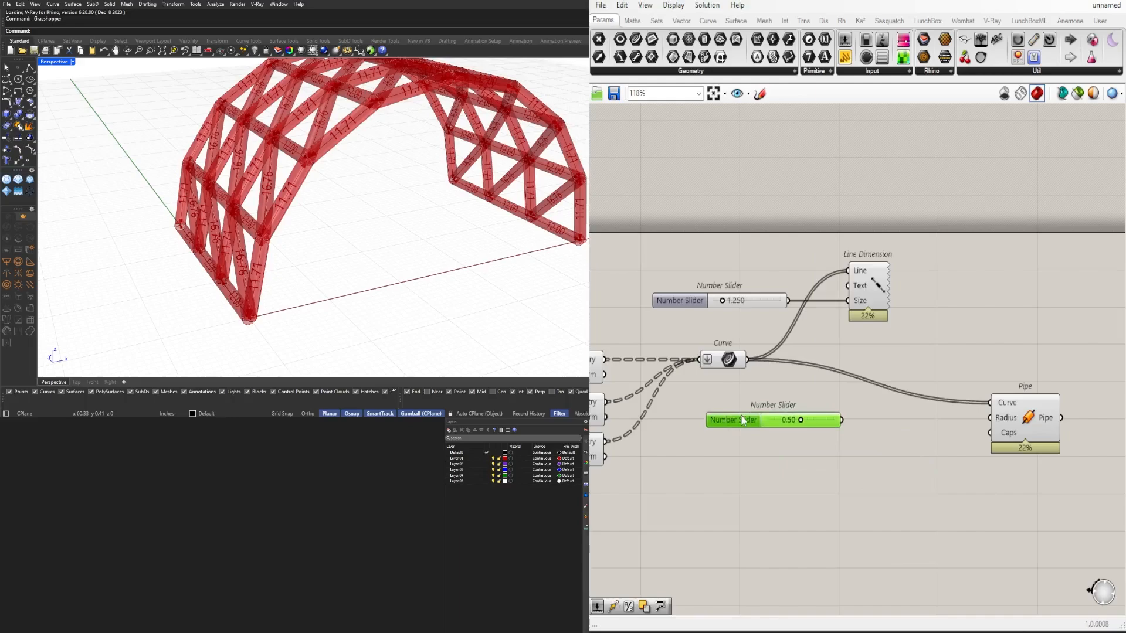
Step: Add a Division component with the 0.50 slider as A and feed its result into the Pipe's Radius input
{"action": "double_click", "coordinate": [900, 431]}
{"action": "type", "text": "/"}
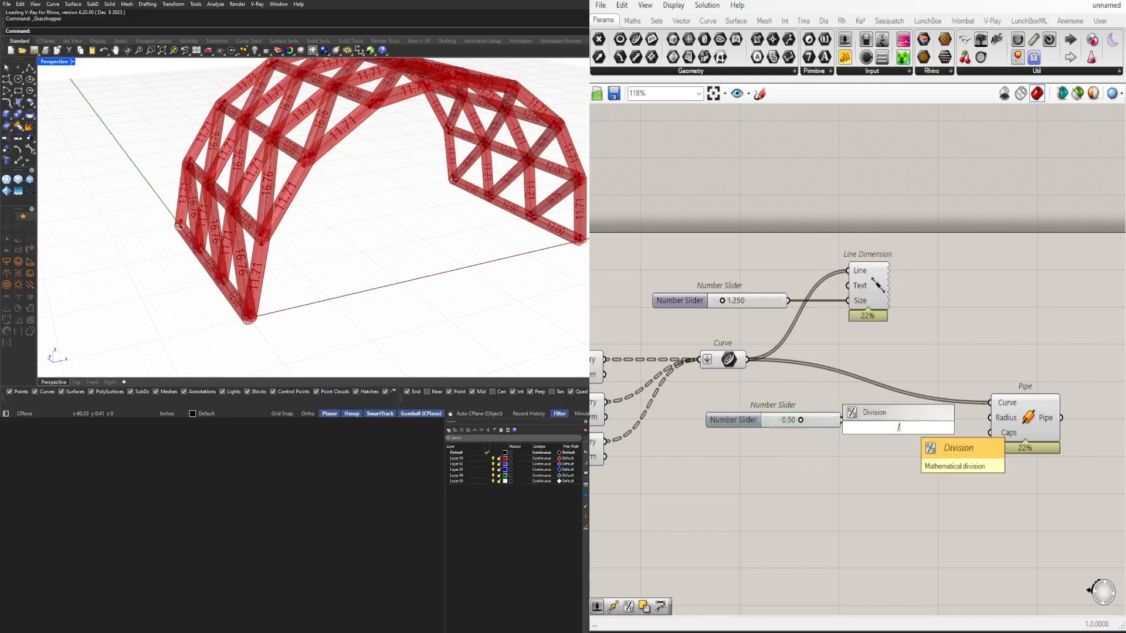
{"action": "key", "text": "Return"}
{"action": "scroll", "coordinate": [861, 416], "scroll_direction": "up", "scroll_amount": 3}
{"action": "left_click_drag", "start_coordinate": [843, 430], "coordinate": [876, 423]}
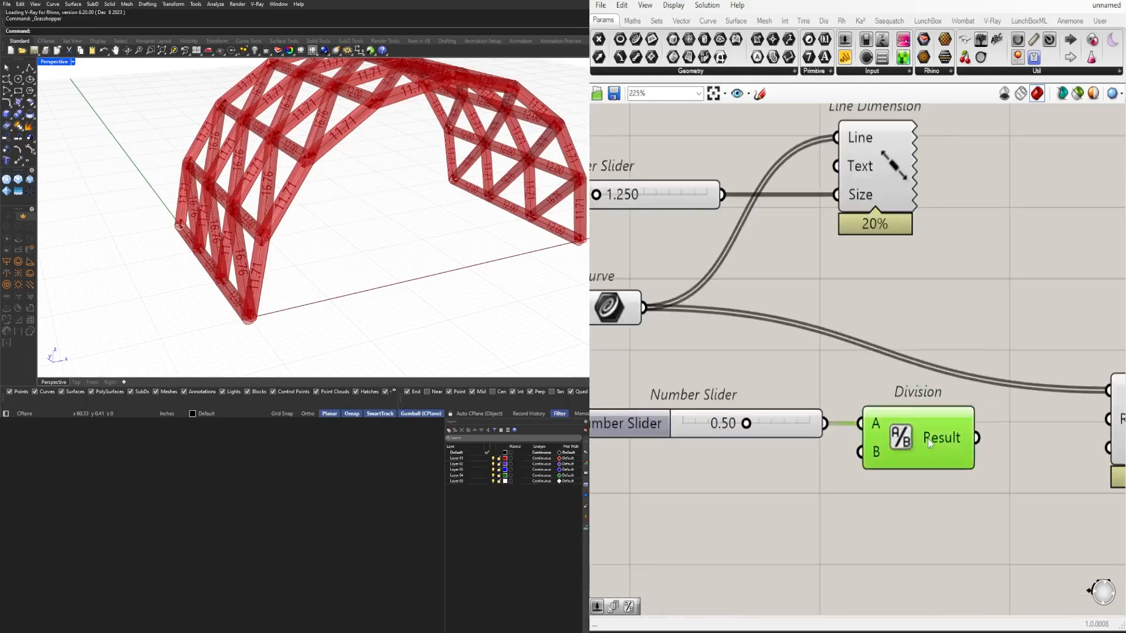
{"action": "scroll", "coordinate": [927, 432], "scroll_direction": "down", "scroll_amount": 3}
{"action": "left_click_drag", "start_coordinate": [1035, 428], "coordinate": [1039, 424]}
{"action": "left_click_drag", "start_coordinate": [1082, 419], "coordinate": [1023, 402]}
{"action": "left_click", "coordinate": [1026, 461]}
{"action": "scroll", "coordinate": [324, 191], "scroll_direction": "up", "scroll_amount": 10}
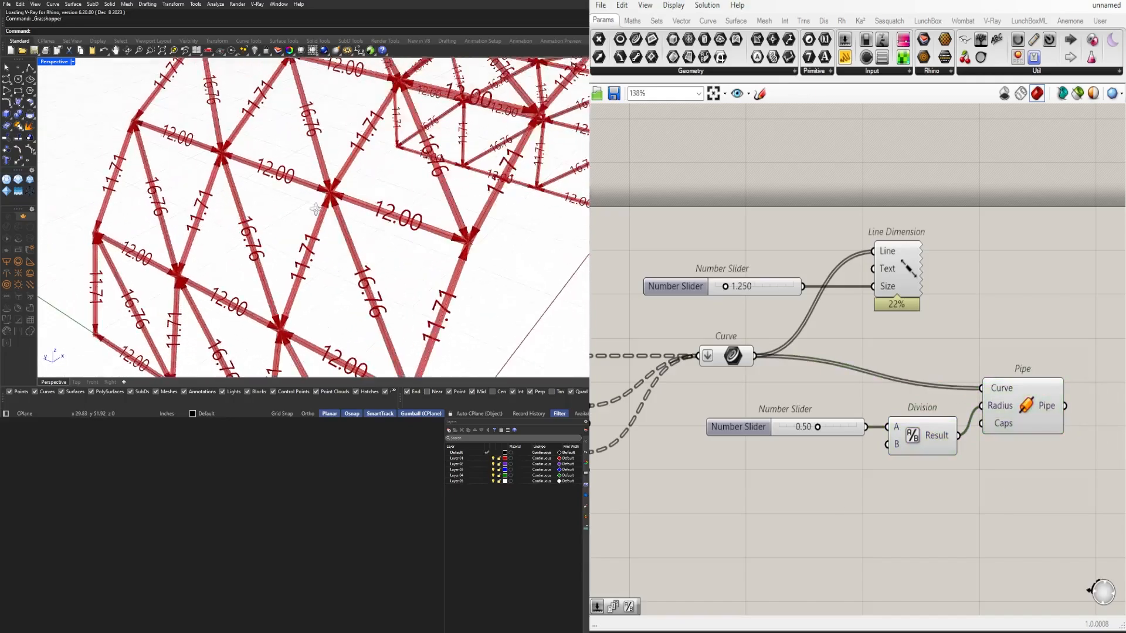
Step: Set the Pipe component's Caps option to Round
{"action": "scroll", "coordinate": [1032, 481], "scroll_direction": "up", "scroll_amount": 4}
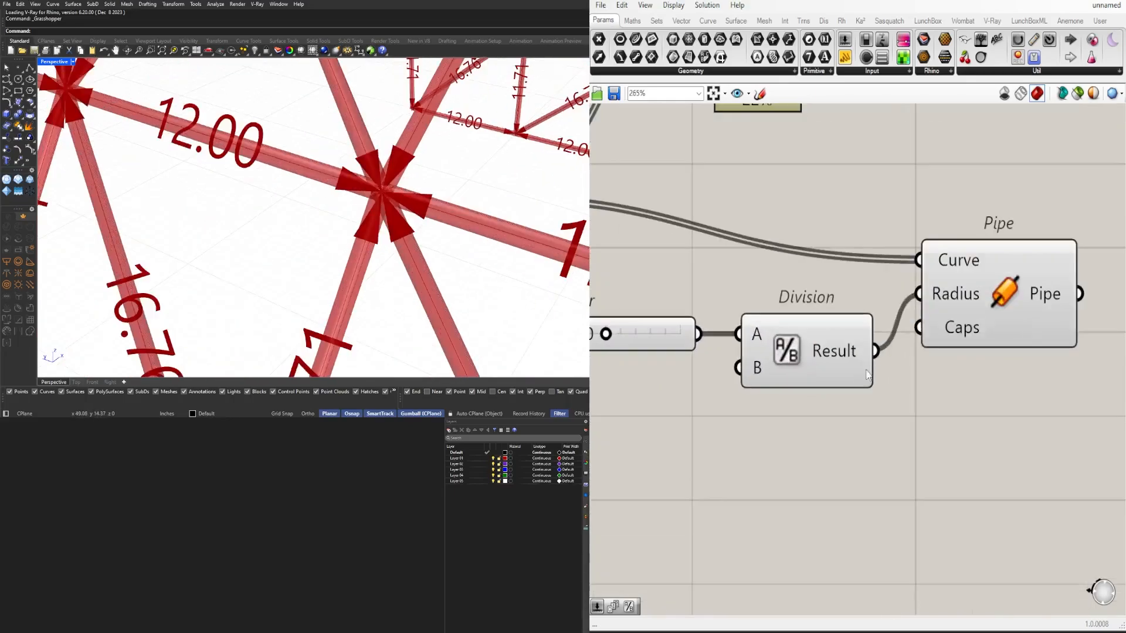
{"action": "right_click_drag", "start_coordinate": [951, 329], "coordinate": [792, 321]}
{"action": "right_click", "coordinate": [798, 315]}
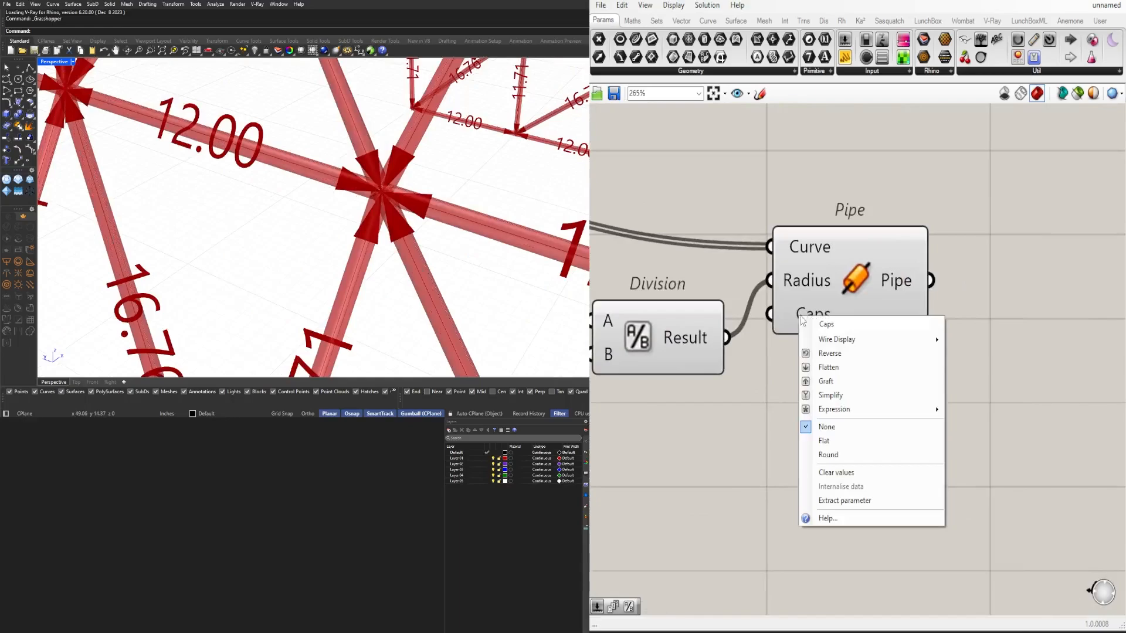
{"action": "left_click", "coordinate": [850, 455]}
{"action": "left_click_drag", "start_coordinate": [838, 318], "coordinate": [858, 286]}
{"action": "left_click", "coordinate": [888, 205]}
{"action": "left_click", "coordinate": [880, 205]}
{"action": "scroll", "coordinate": [862, 252], "scroll_direction": "down", "scroll_amount": 7}
Step: Turn off the preview of the Line Dimension component so its length labels are hidden
{"action": "right_click_drag", "start_coordinate": [859, 354], "coordinate": [803, 428]}
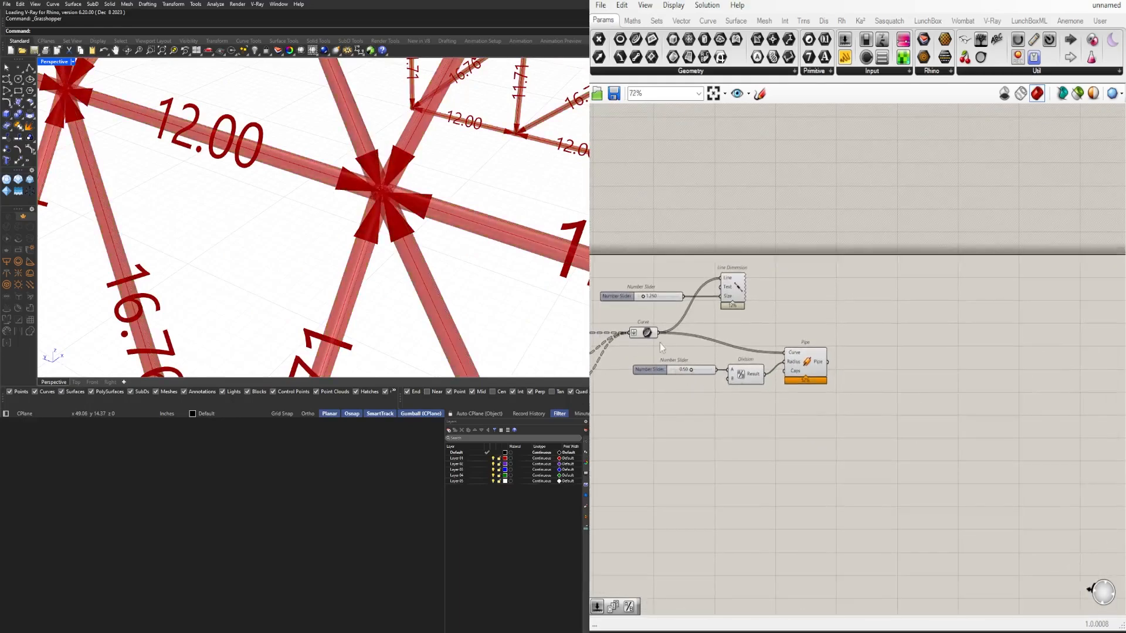
{"action": "scroll", "coordinate": [362, 211], "scroll_direction": "down", "scroll_amount": 12}
{"action": "right_click_drag", "start_coordinate": [823, 316], "coordinate": [891, 336]}
{"action": "left_click_drag", "start_coordinate": [892, 331], "coordinate": [663, 249]}
{"action": "middle_click", "coordinate": [760, 234]}
{"action": "left_click", "coordinate": [795, 196]}
{"action": "scroll", "coordinate": [394, 194], "scroll_direction": "up", "scroll_amount": 10}
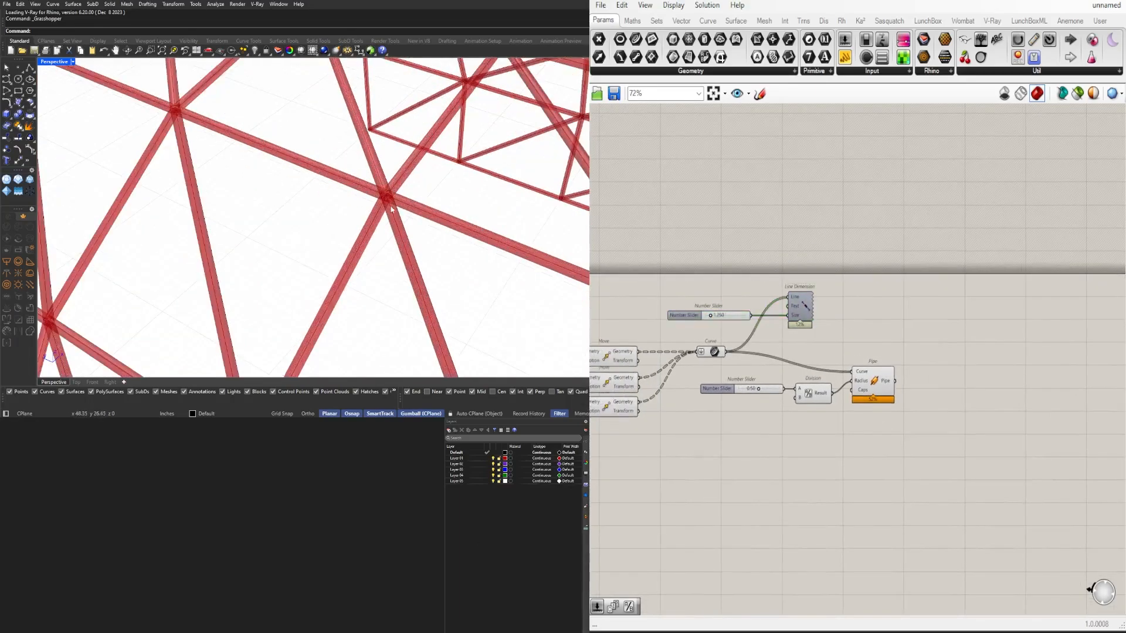
Step: Move the 0.50 slider, Division and Pipe components together well below the Curve container
{"action": "scroll", "coordinate": [870, 454], "scroll_direction": "down", "scroll_amount": 2}
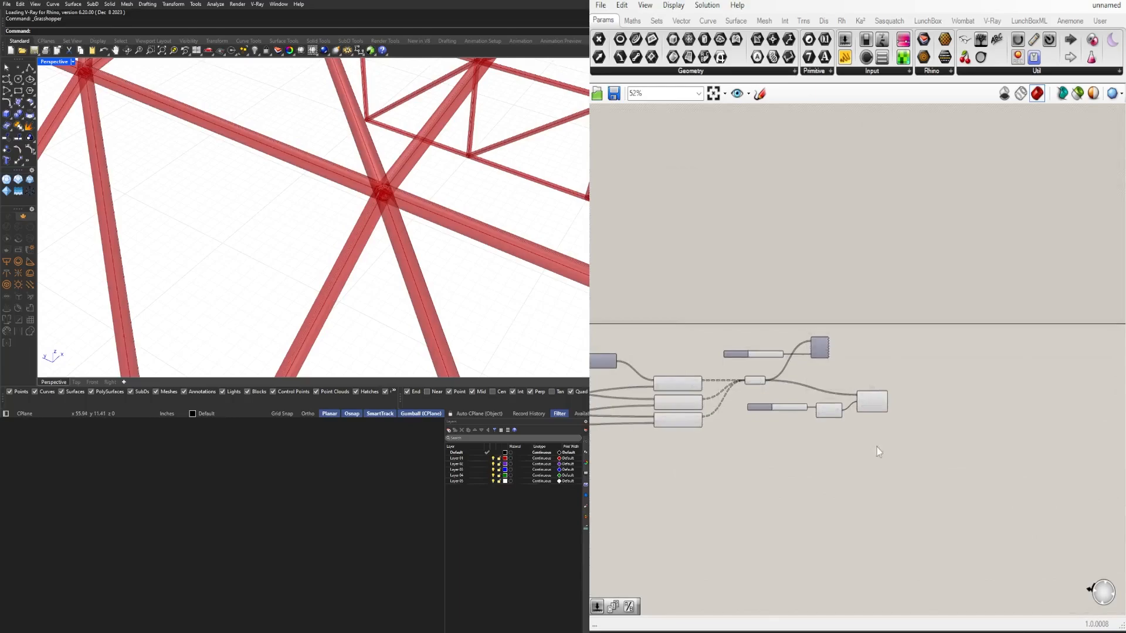
{"action": "left_click_drag", "start_coordinate": [925, 439], "coordinate": [709, 397]}
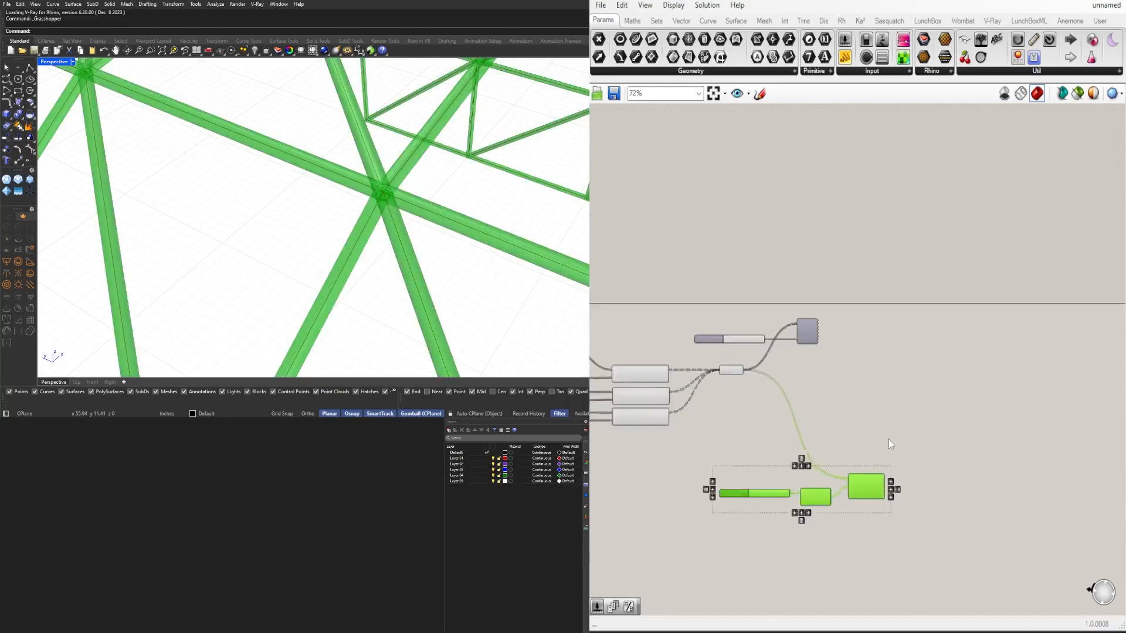
{"action": "scroll", "coordinate": [888, 440], "scroll_direction": "up", "scroll_amount": 4}
{"action": "double_click", "coordinate": [929, 417]}
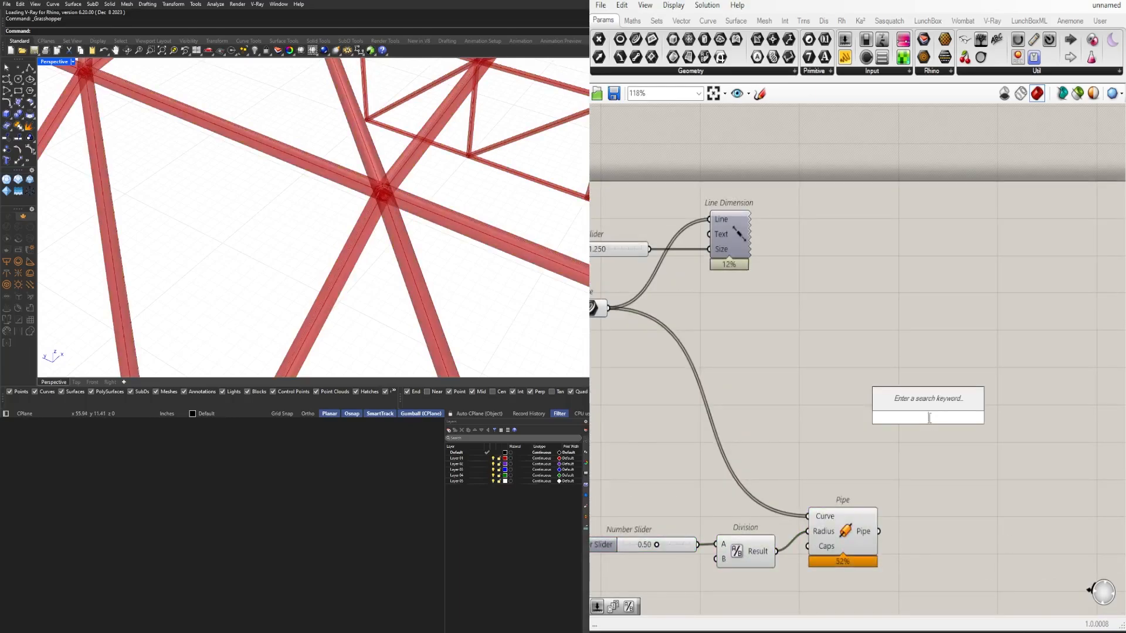
{"action": "type", "text": "sud"}
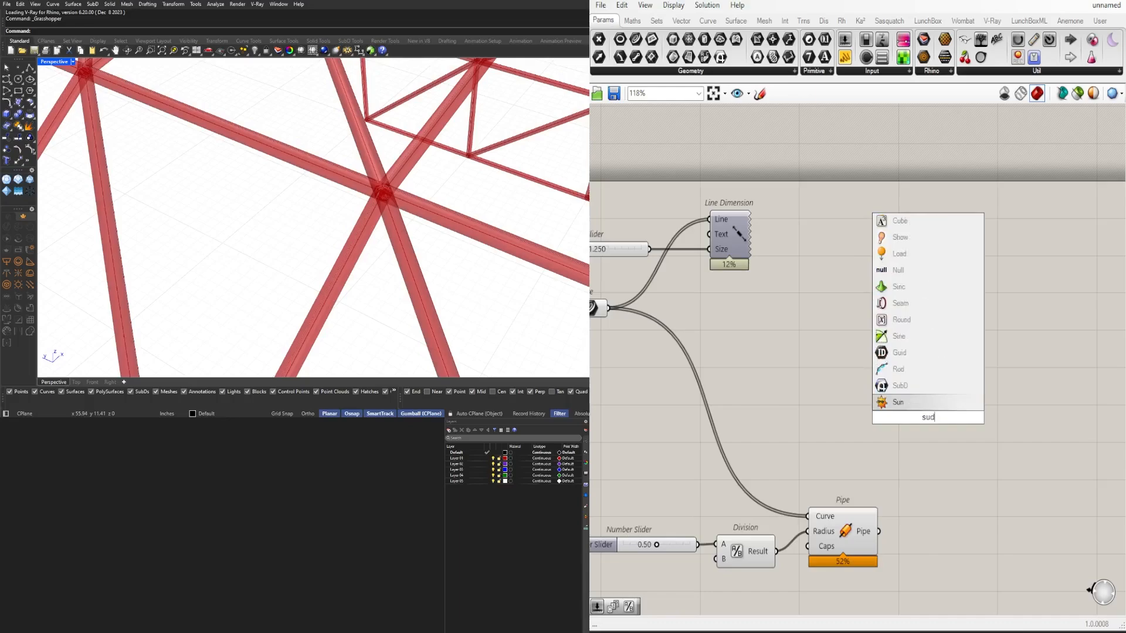
{"action": "type", "text": "m"}
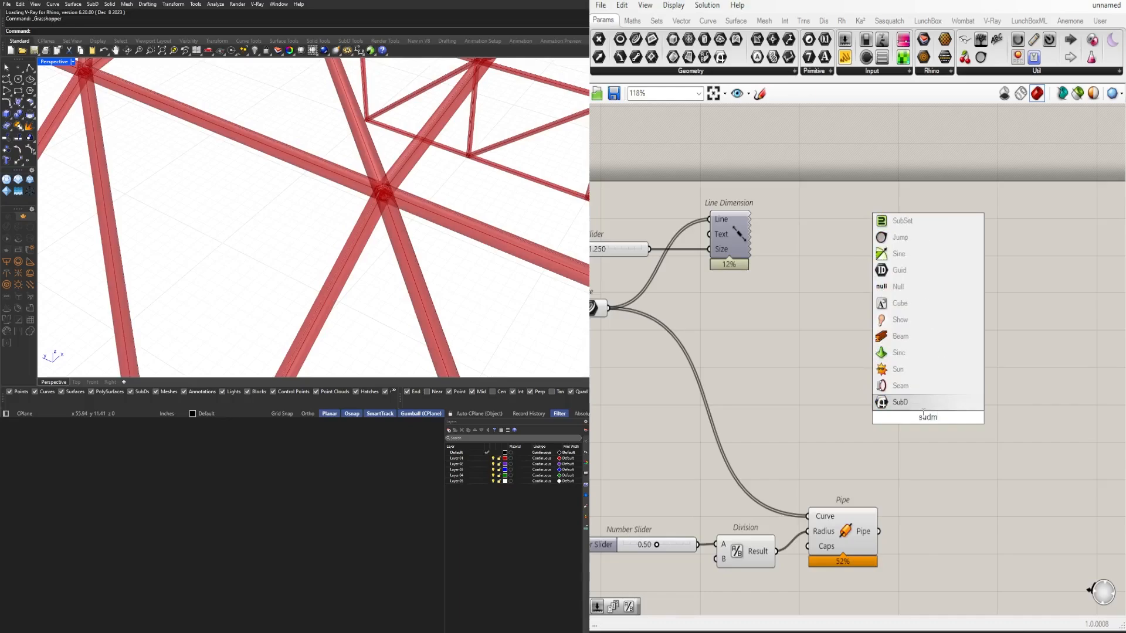
{"action": "key", "text": "Escape"}
Step: Add a MultiPipe component to the canvas beyond the Line Dimension component
{"action": "double_click", "coordinate": [872, 313]}
{"action": "type", "text": "multi"}
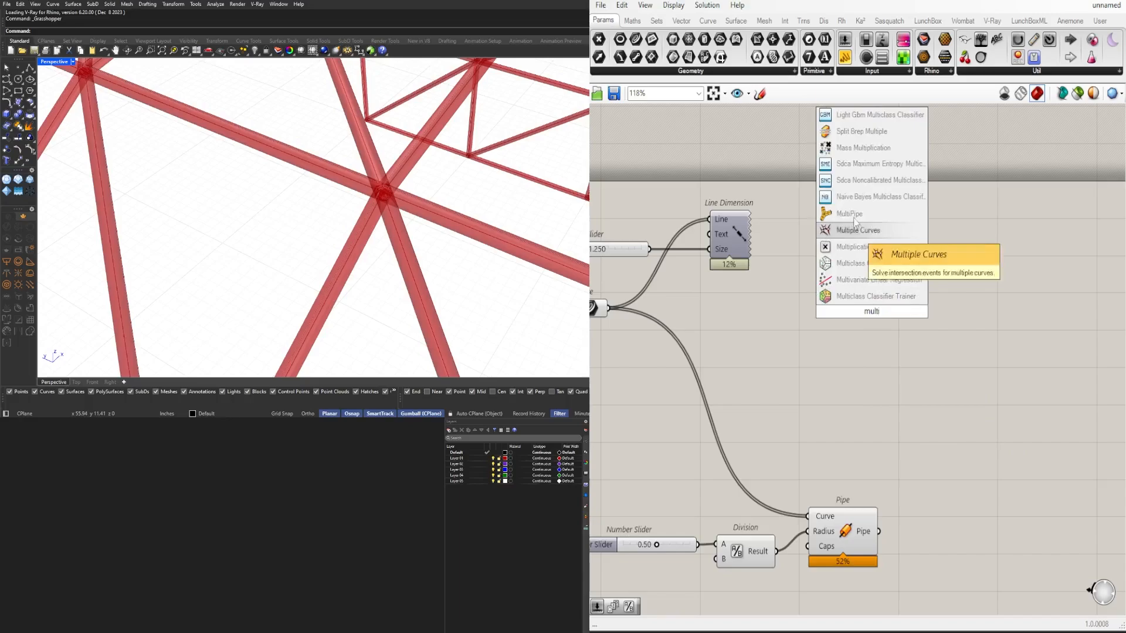
{"action": "left_click", "coordinate": [871, 214]}
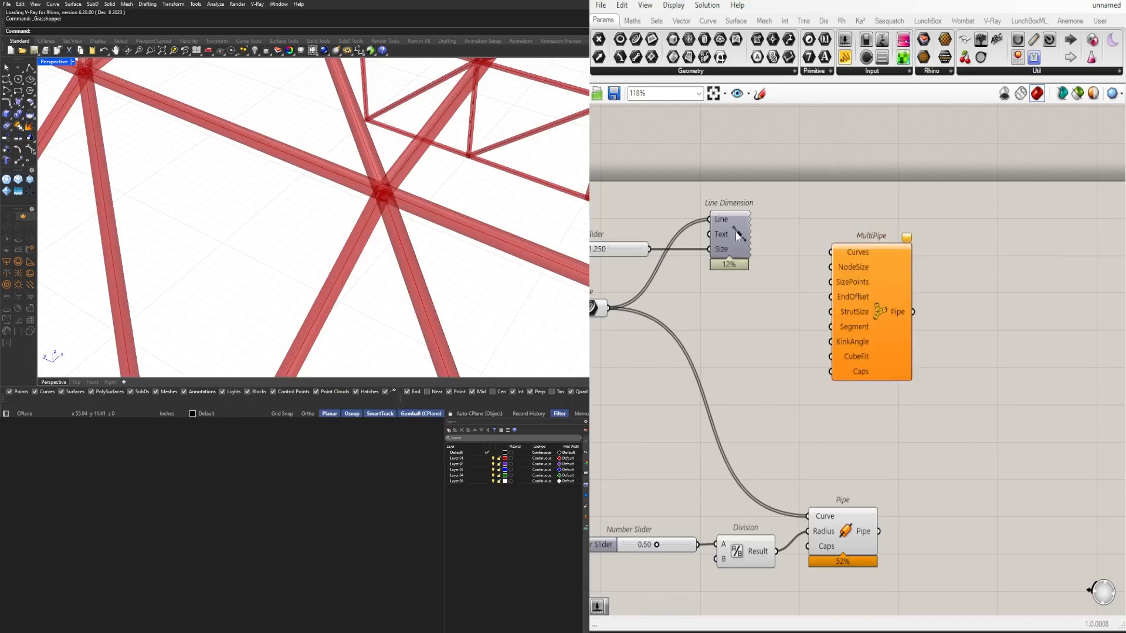
Step: Feed the Curve container into MultiPipe's Curves input, spacing the Pipe cluster and the MultiPipe component well apart
{"action": "scroll", "coordinate": [857, 328], "scroll_direction": "down", "scroll_amount": 2}
{"action": "left_click_drag", "start_coordinate": [978, 551], "coordinate": [816, 450]}
{"action": "left_click_drag", "start_coordinate": [936, 458], "coordinate": [831, 460]}
{"action": "left_click", "coordinate": [891, 382]}
{"action": "left_click_drag", "start_coordinate": [957, 291], "coordinate": [1071, 304]}
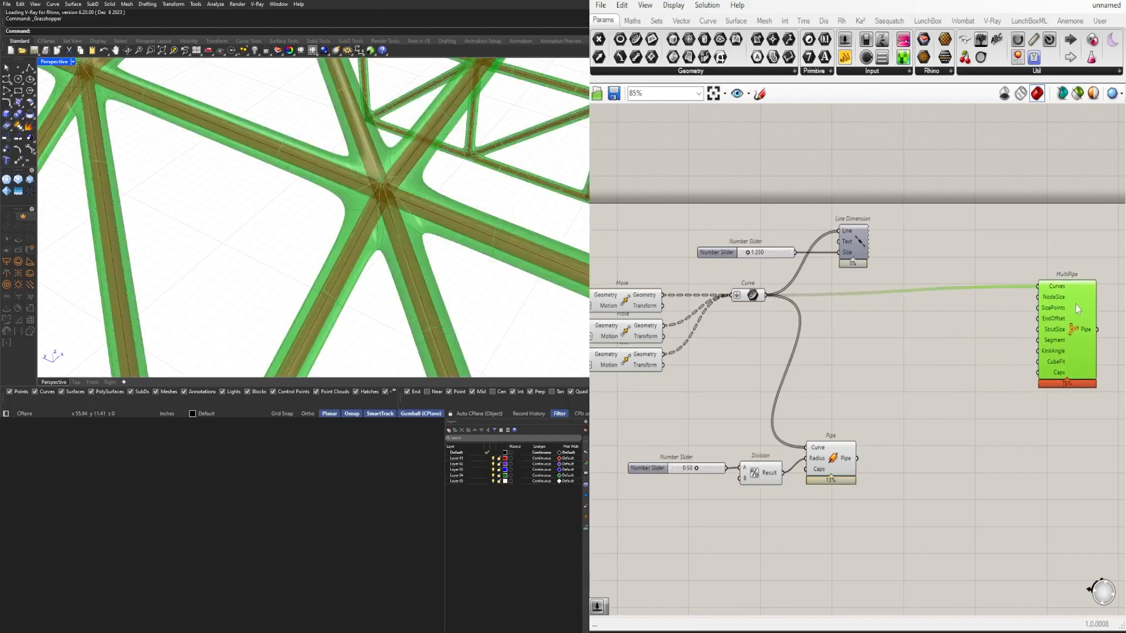
{"action": "left_click", "coordinate": [953, 357]}
Step: Turn off the preview of the Pipe cluster so only the MultiPipe geometry is displayed
{"action": "scroll", "coordinate": [313, 199], "scroll_direction": "down", "scroll_amount": 15}
{"action": "scroll", "coordinate": [914, 518], "scroll_direction": "up", "scroll_amount": 1}
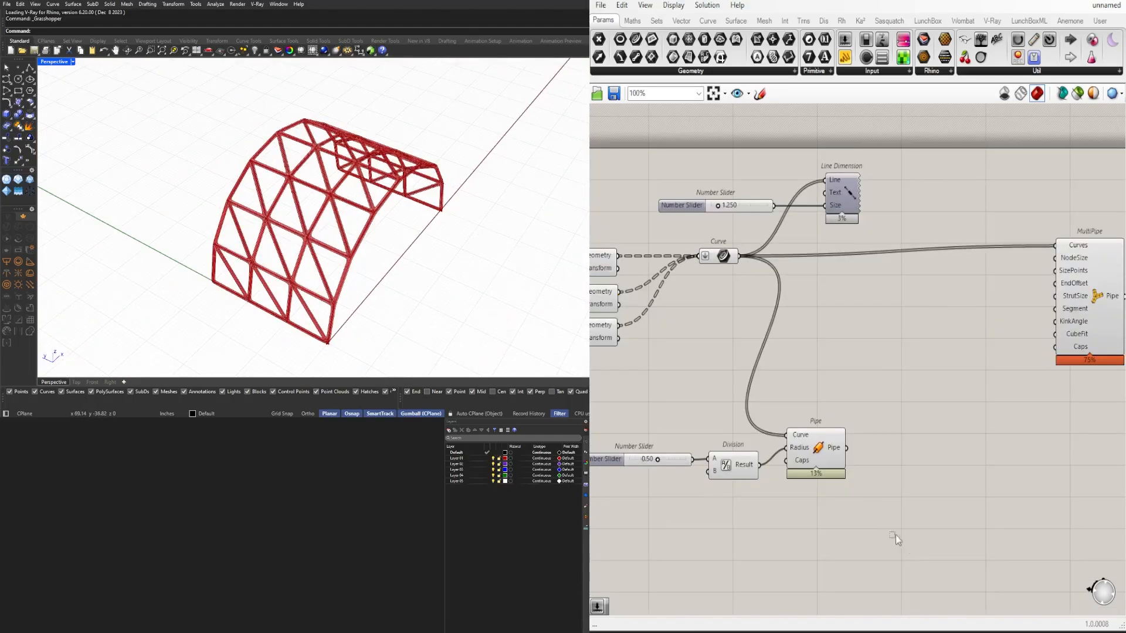
{"action": "left_click_drag", "start_coordinate": [896, 535], "coordinate": [674, 410]}
{"action": "middle_click", "coordinate": [738, 394]}
{"action": "left_click", "coordinate": [769, 356]}
{"action": "scroll", "coordinate": [311, 236], "scroll_direction": "up", "scroll_amount": 5}
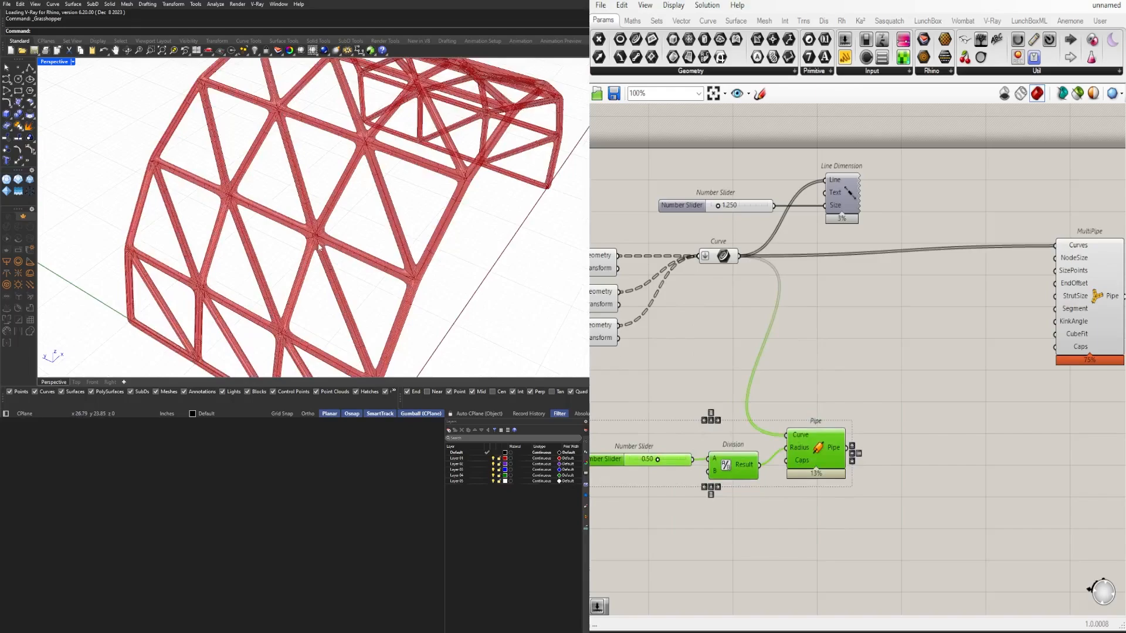
Step: Add a number slider with value 1.25 between the Pipe and MultiPipe components
{"action": "right_click_drag", "start_coordinate": [946, 362], "coordinate": [762, 362]}
{"action": "double_click", "coordinate": [733, 338]}
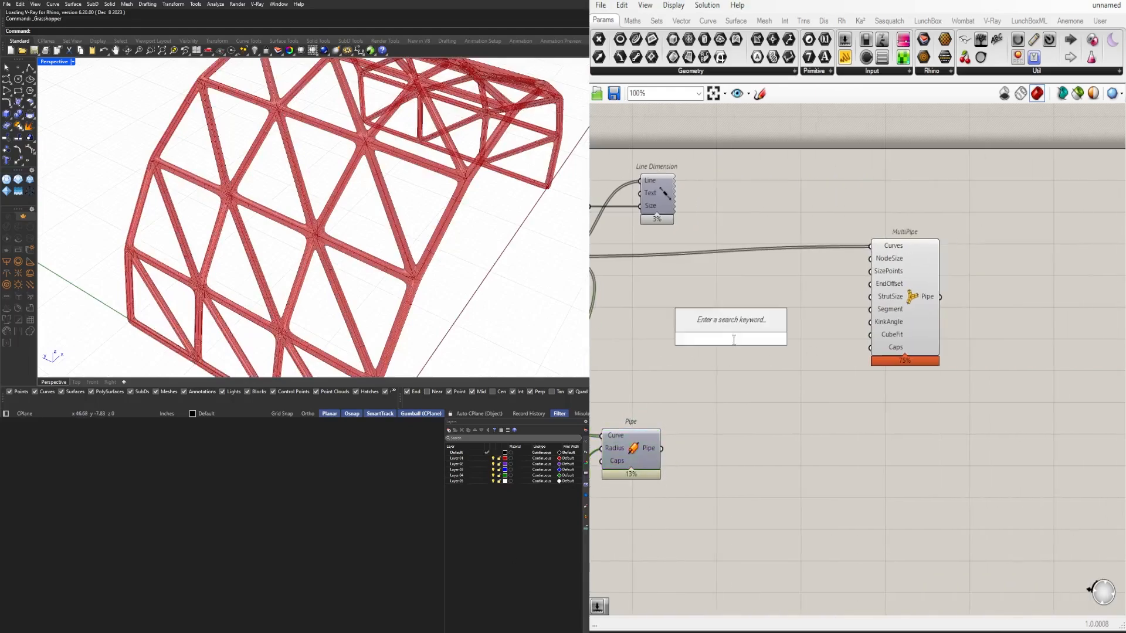
{"action": "type", "text": "1.5"}
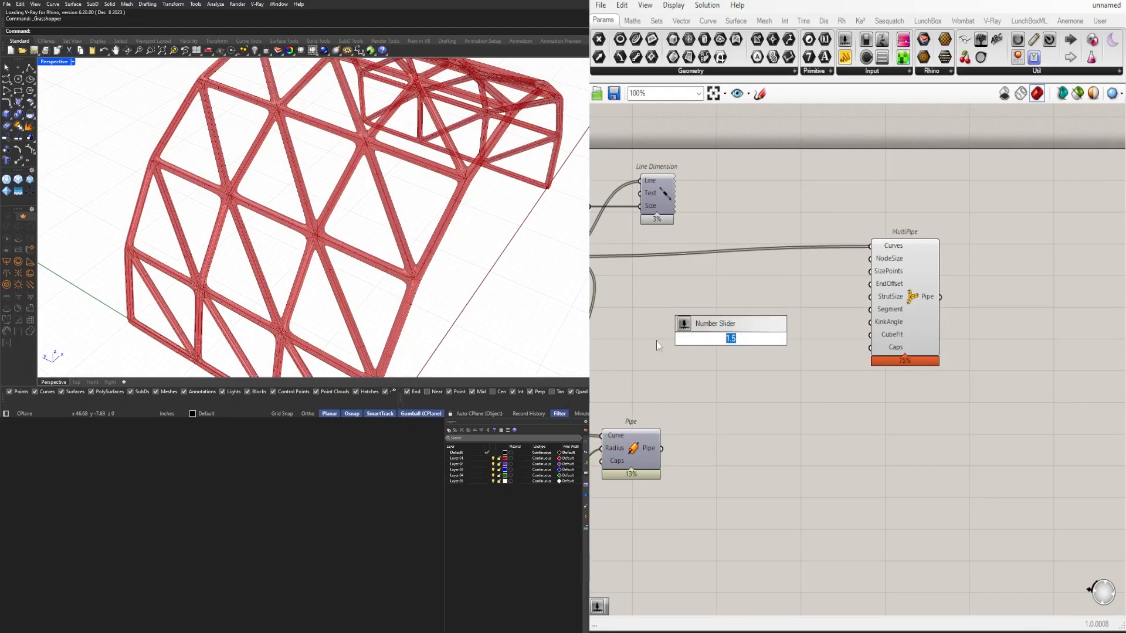
{"action": "type", "text": "1.25"}
{"action": "key", "text": "Return"}
{"action": "scroll", "coordinate": [780, 328], "scroll_direction": "up", "scroll_amount": 2}
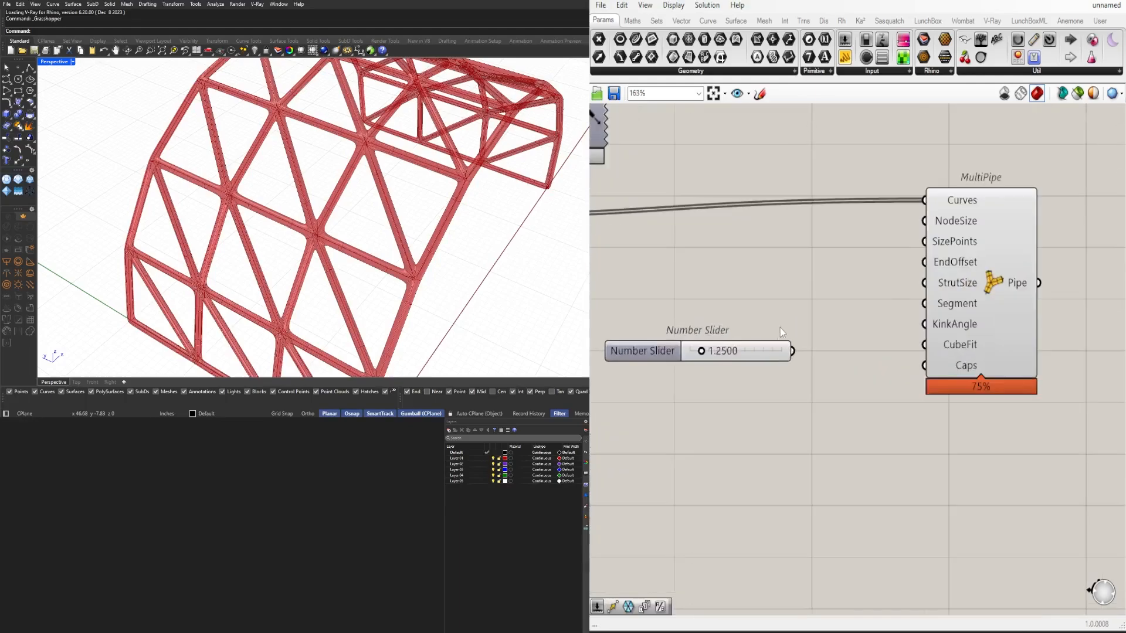
Step: Connect the 1.2500 slider to MultiPipe's StrutSize input
{"action": "left_click_drag", "start_coordinate": [785, 339], "coordinate": [841, 303]}
{"action": "scroll", "coordinate": [857, 302], "scroll_direction": "up", "scroll_amount": 1}
{"action": "scroll", "coordinate": [863, 313], "scroll_direction": "up", "scroll_amount": 2}
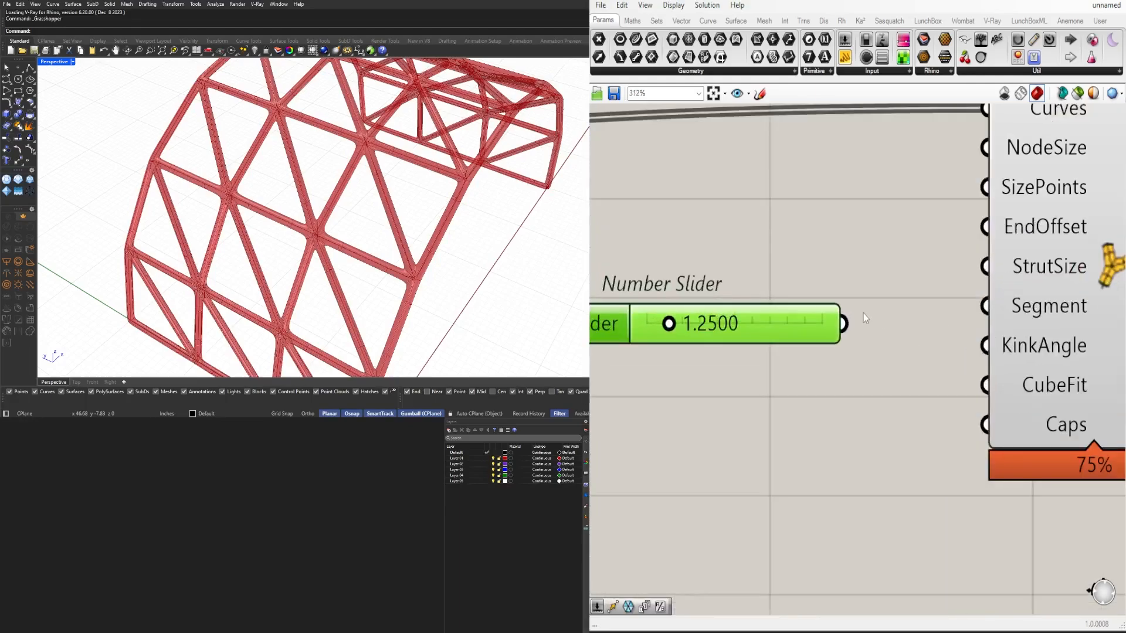
{"action": "scroll", "coordinate": [867, 312], "scroll_direction": "down", "scroll_amount": 2}
{"action": "scroll", "coordinate": [780, 319], "scroll_direction": "up", "scroll_amount": 1}
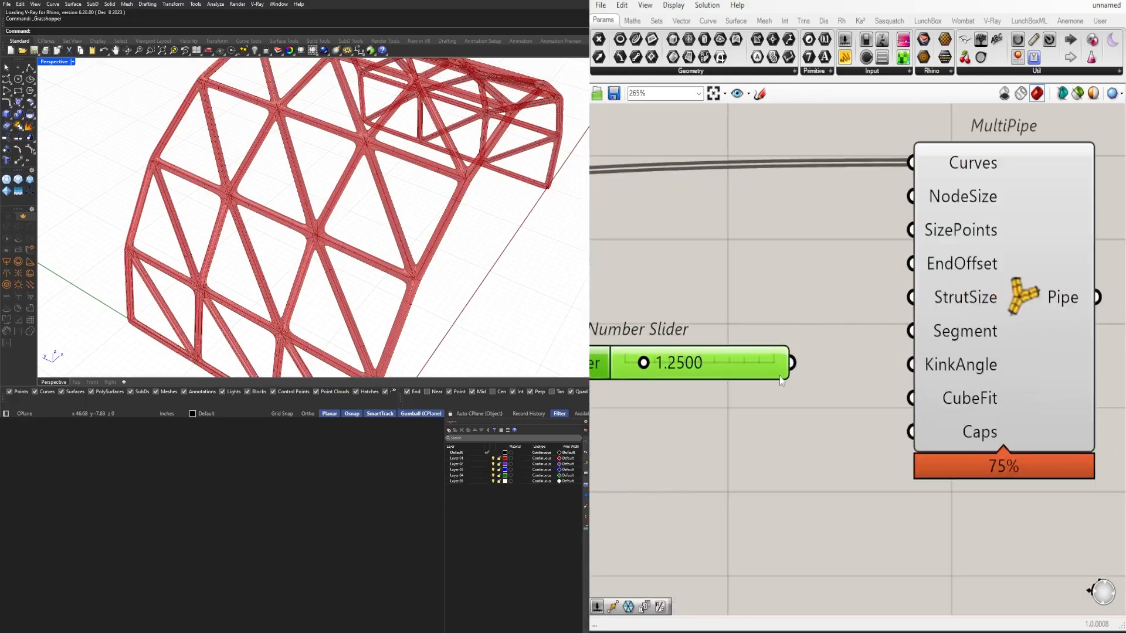
{"action": "left_click_drag", "start_coordinate": [917, 319], "coordinate": [915, 310]}
Step: Lower the StrutSize slider to 0.4114 to thin the struts
{"action": "scroll", "coordinate": [316, 240], "scroll_direction": "up", "scroll_amount": 6}
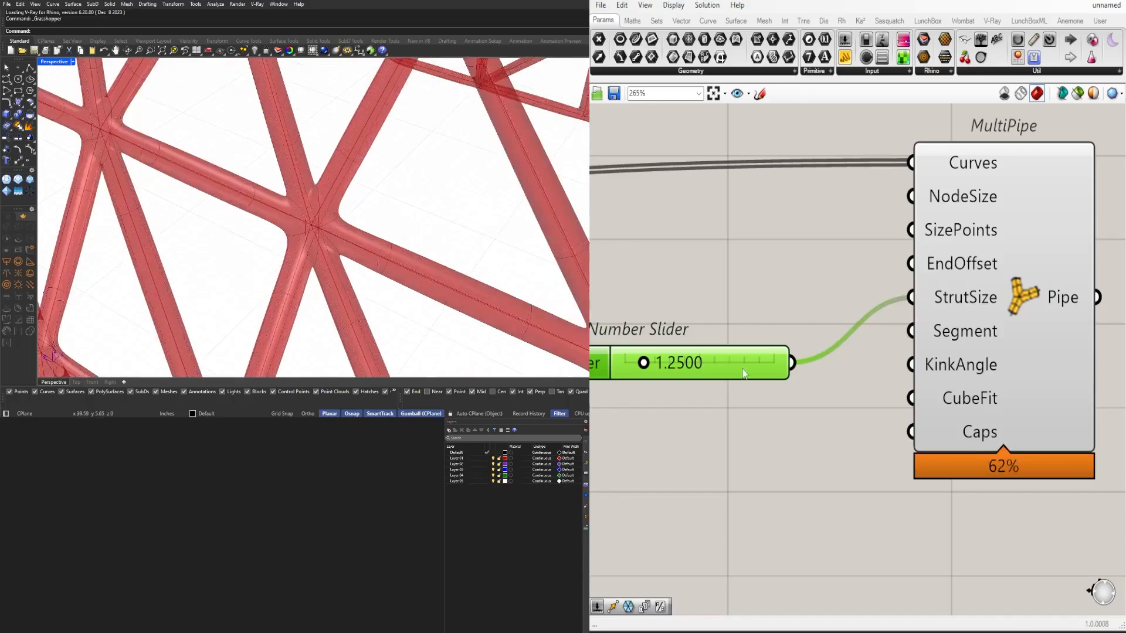
{"action": "scroll", "coordinate": [656, 367], "scroll_direction": "up", "scroll_amount": 3}
{"action": "right_click_drag", "start_coordinate": [657, 367], "coordinate": [875, 390]}
{"action": "scroll", "coordinate": [877, 391], "scroll_direction": "up", "scroll_amount": 2}
{"action": "left_click_drag", "start_coordinate": [812, 377], "coordinate": [759, 375]}
{"action": "scroll", "coordinate": [332, 214], "scroll_direction": "down", "scroll_amount": 5}
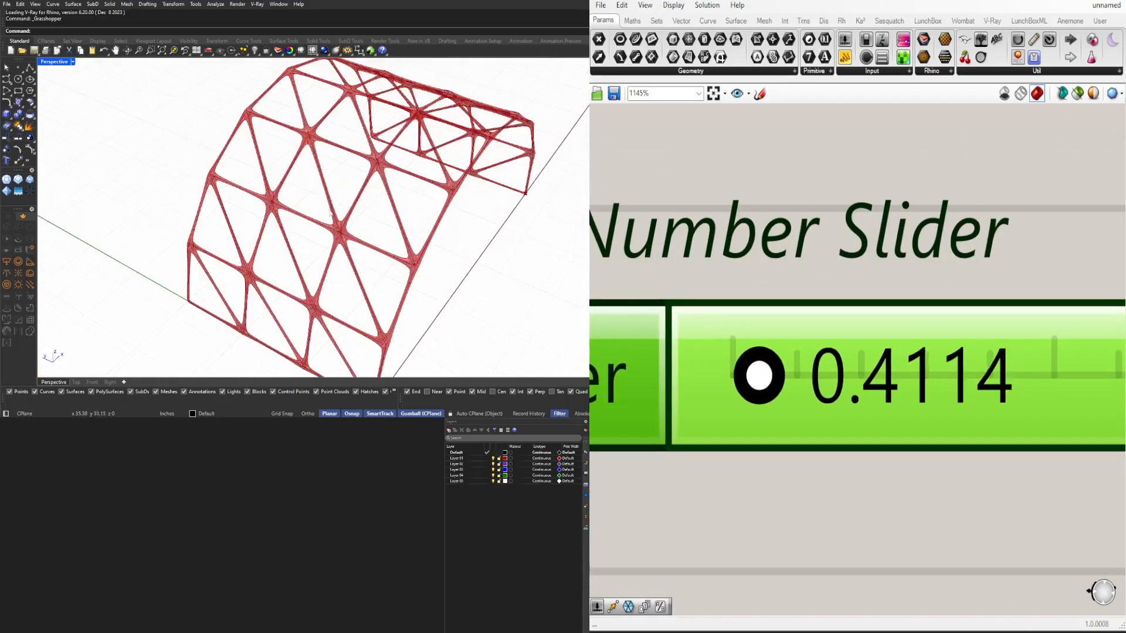
Step: Duplicate the StrutSize slider directly above the original and connect the copy to MultiPipe's EndOffset input
{"action": "scroll", "coordinate": [814, 352], "scroll_direction": "down", "scroll_amount": 8}
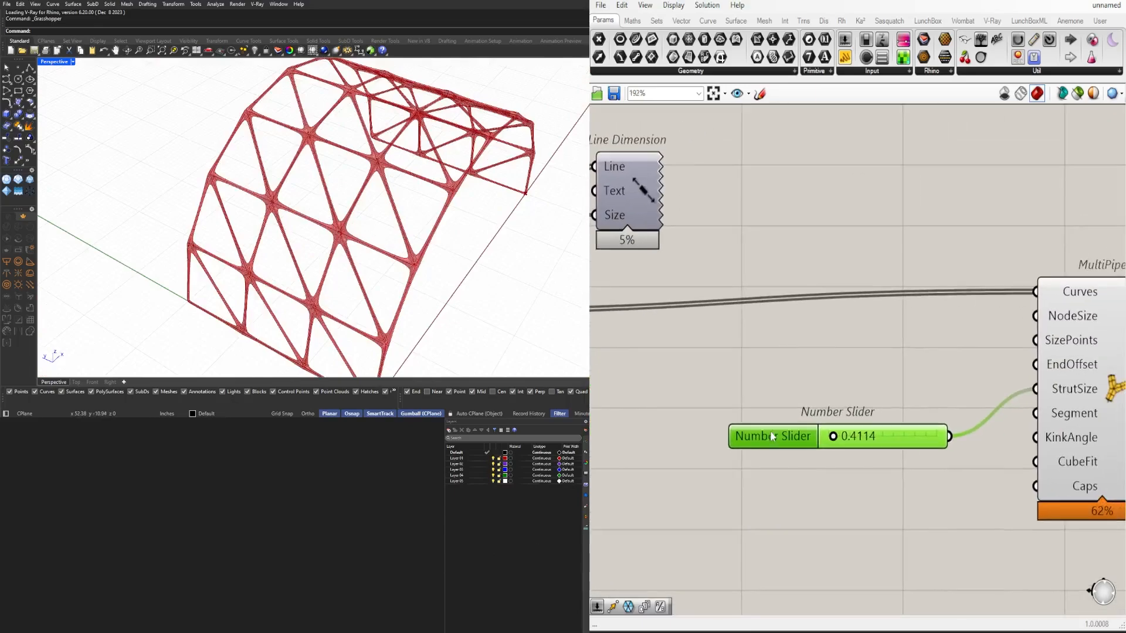
{"action": "right_click_drag", "start_coordinate": [770, 430], "coordinate": [713, 493]}
{"action": "left_click_drag", "start_coordinate": [713, 494], "coordinate": [713, 441], "text": "alt"}
{"action": "scroll", "coordinate": [826, 440], "scroll_direction": "up", "scroll_amount": 1}
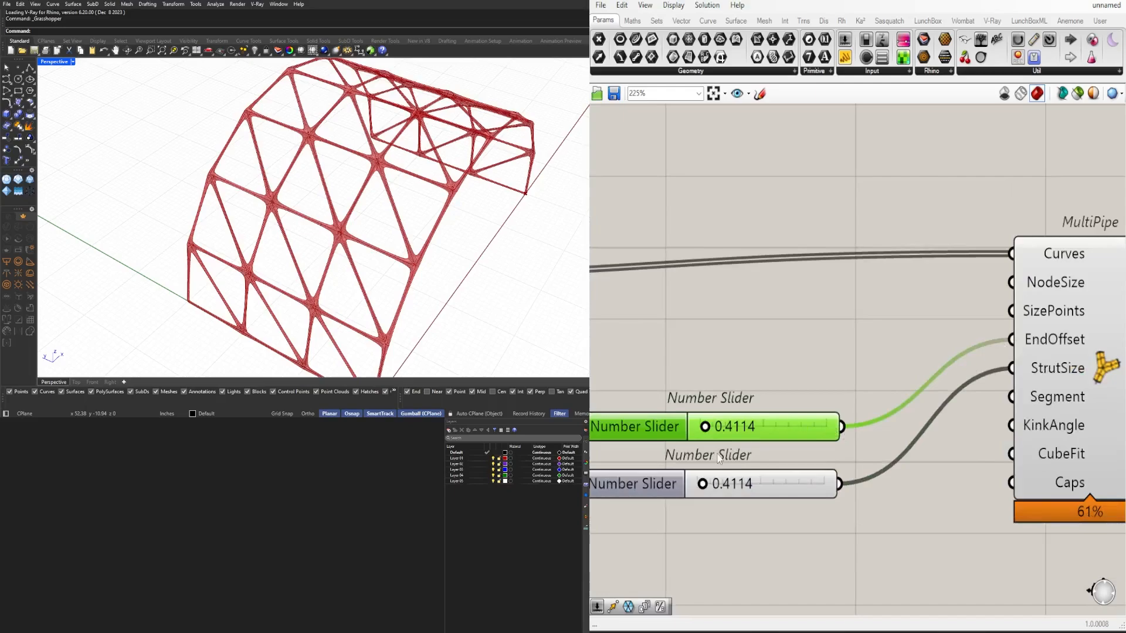
Step: Set the EndOffset slider to 2.7032
{"action": "scroll", "coordinate": [695, 430], "scroll_direction": "up", "scroll_amount": 6}
{"action": "left_click_drag", "start_coordinate": [737, 410], "coordinate": [870, 392]}
{"action": "scroll", "coordinate": [907, 264], "scroll_direction": "down", "scroll_amount": 9}
{"action": "right_click_drag", "start_coordinate": [967, 316], "coordinate": [768, 397]}
{"action": "scroll", "coordinate": [768, 397], "scroll_direction": "down", "scroll_amount": 2}
{"action": "scroll", "coordinate": [768, 396], "scroll_direction": "up", "scroll_amount": 2}
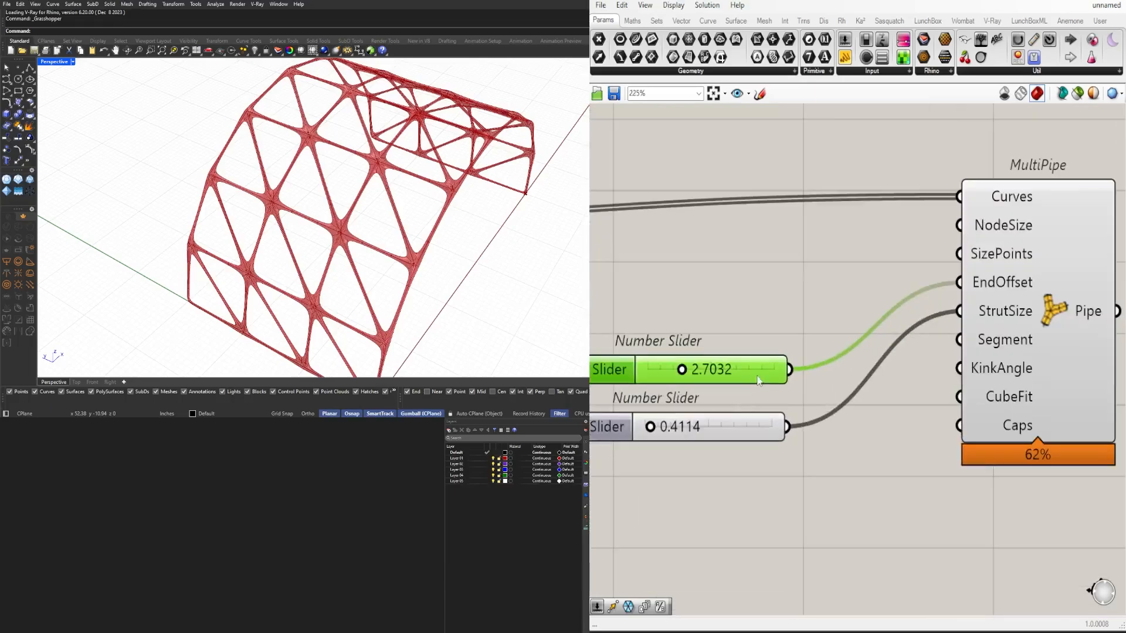
Step: Duplicate the EndOffset slider above it, connect the copy to MultiPipe's NodeSize input and set it to 0.4011
{"action": "left_click_drag", "start_coordinate": [758, 378], "coordinate": [765, 322]}
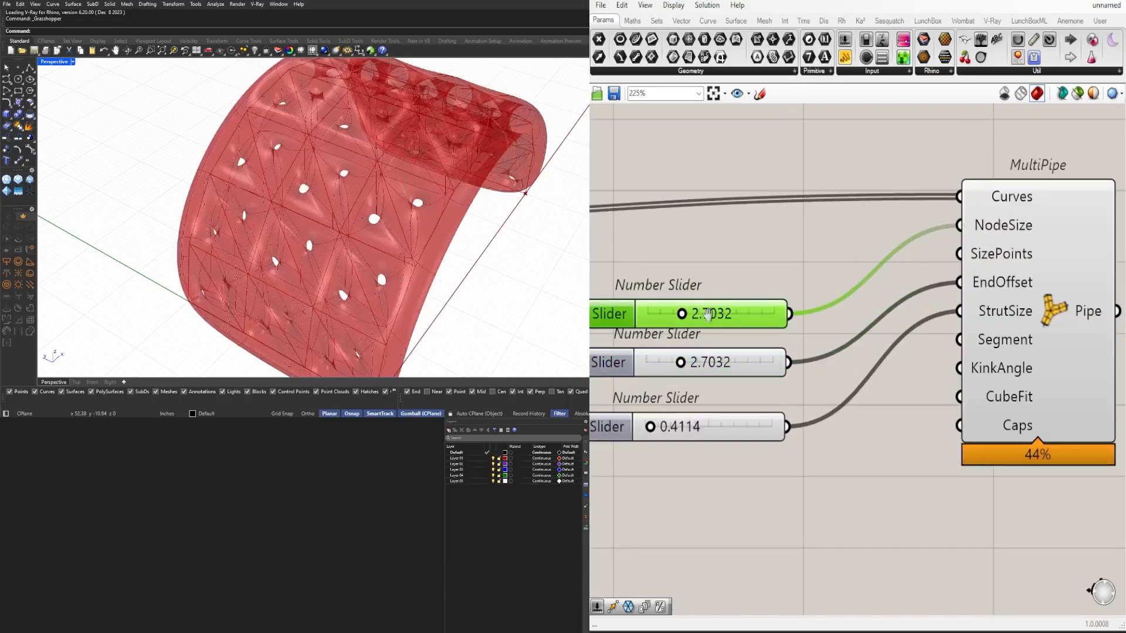
{"action": "right_click_drag", "start_coordinate": [616, 340], "coordinate": [909, 291]}
{"action": "scroll", "coordinate": [972, 258], "scroll_direction": "up", "scroll_amount": 8}
{"action": "left_click_drag", "start_coordinate": [947, 306], "coordinate": [847, 303]}
{"action": "scroll", "coordinate": [896, 360], "scroll_direction": "down", "scroll_amount": 5}
Step: Set the EndOffset slider to 0.9821 and the StrutSize slider to 2.3459
{"action": "right_click_drag", "start_coordinate": [913, 509], "coordinate": [765, 363]}
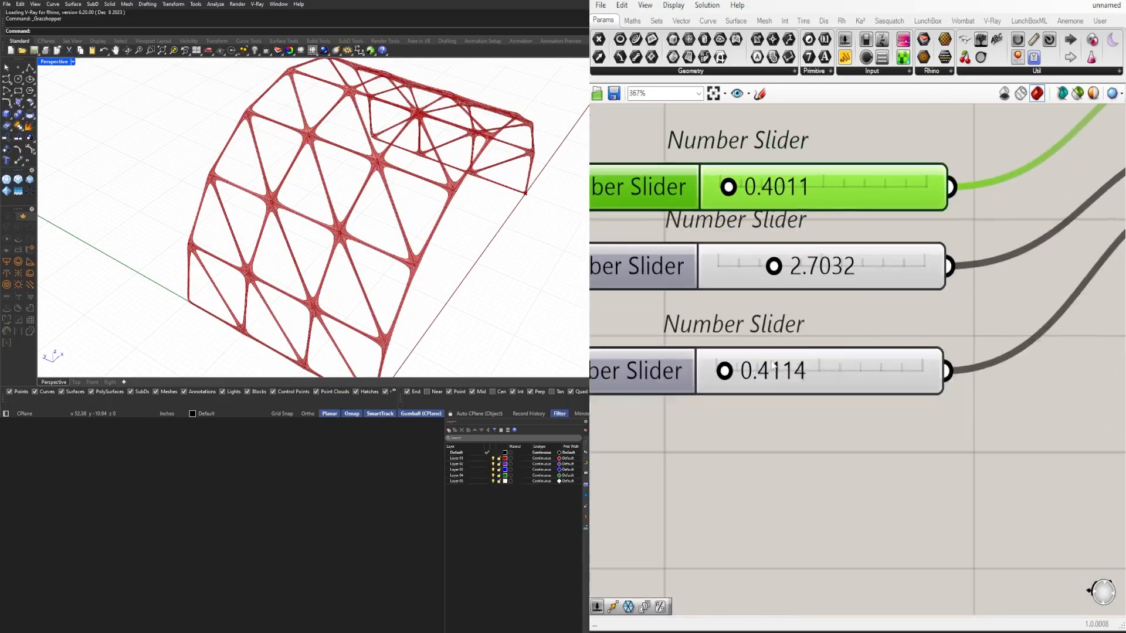
{"action": "scroll", "coordinate": [765, 363], "scroll_direction": "up", "scroll_amount": 4}
{"action": "left_click_drag", "start_coordinate": [675, 385], "coordinate": [750, 360]}
{"action": "scroll", "coordinate": [765, 326], "scroll_direction": "down", "scroll_amount": 4}
{"action": "scroll", "coordinate": [821, 363], "scroll_direction": "up", "scroll_amount": 4}
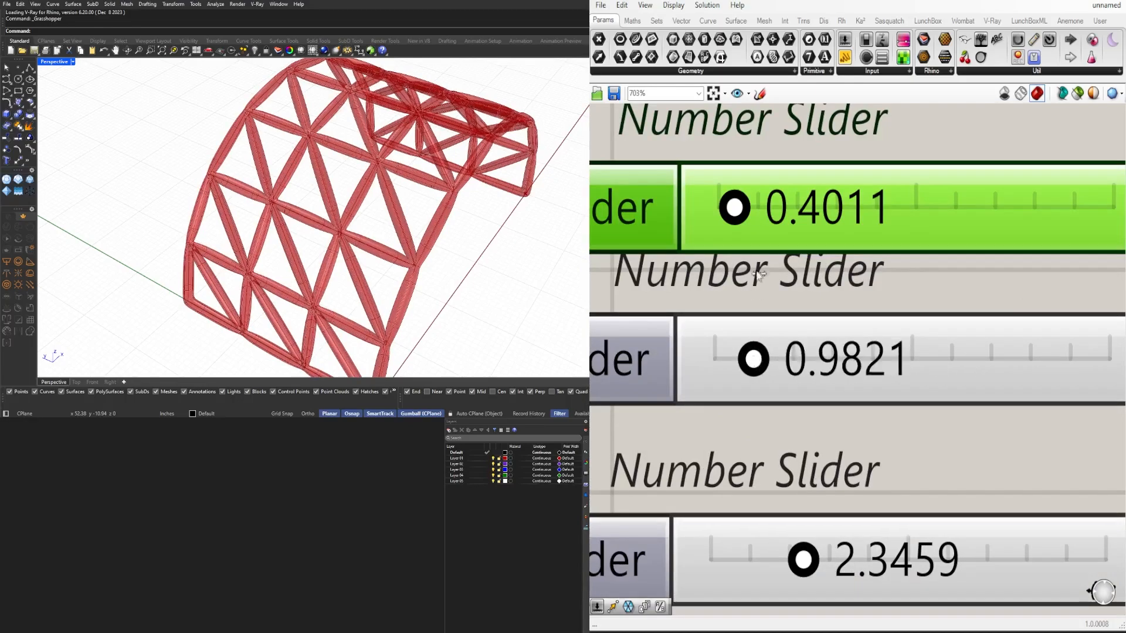
Step: Set the NodeSize slider to 0.2446 and raise the StrutSize slider to about 2.7
{"action": "left_click_drag", "start_coordinate": [731, 206], "coordinate": [726, 206]}
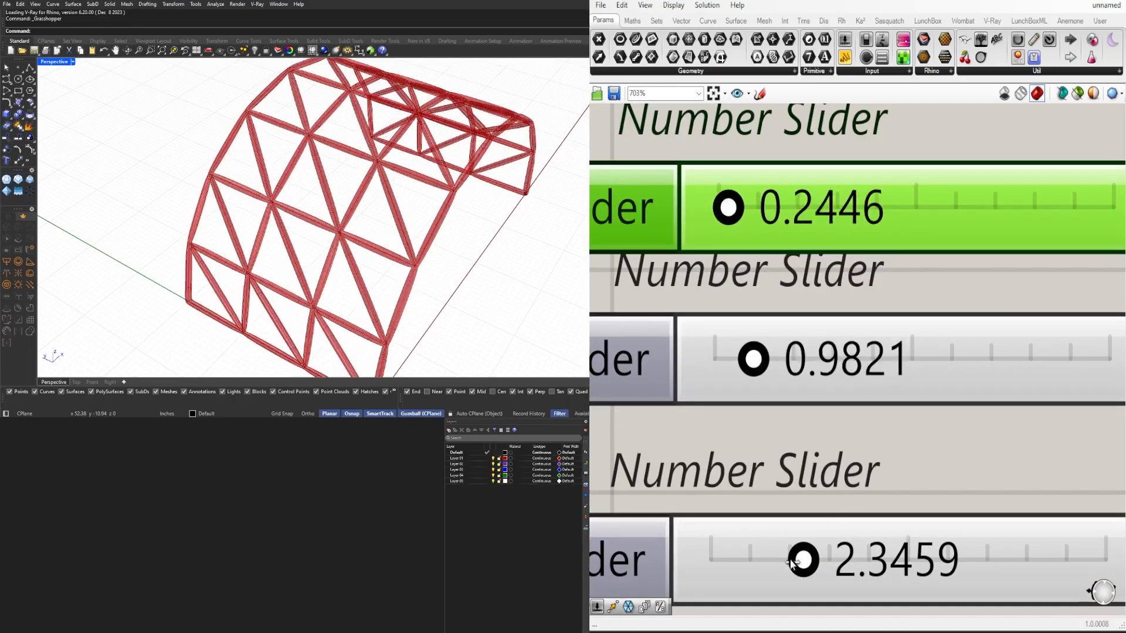
{"action": "scroll", "coordinate": [794, 562], "scroll_direction": "up", "scroll_amount": 5}
{"action": "left_click_drag", "start_coordinate": [807, 535], "coordinate": [879, 521]}
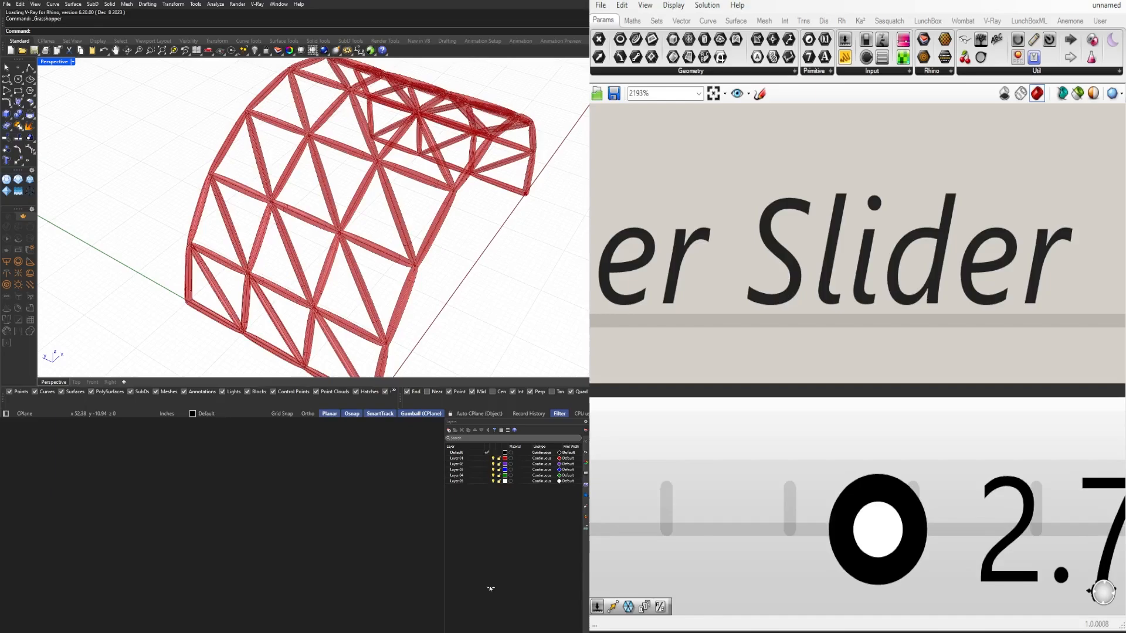
Step: Raise the MultiPipe EndOffset slider to 7.4890
{"action": "scroll", "coordinate": [338, 234], "scroll_direction": "up", "scroll_amount": 8}
{"action": "scroll", "coordinate": [751, 298], "scroll_direction": "down", "scroll_amount": 5}
{"action": "right_click_drag", "start_coordinate": [753, 293], "coordinate": [865, 413]}
{"action": "scroll", "coordinate": [865, 412], "scroll_direction": "up", "scroll_amount": 4}
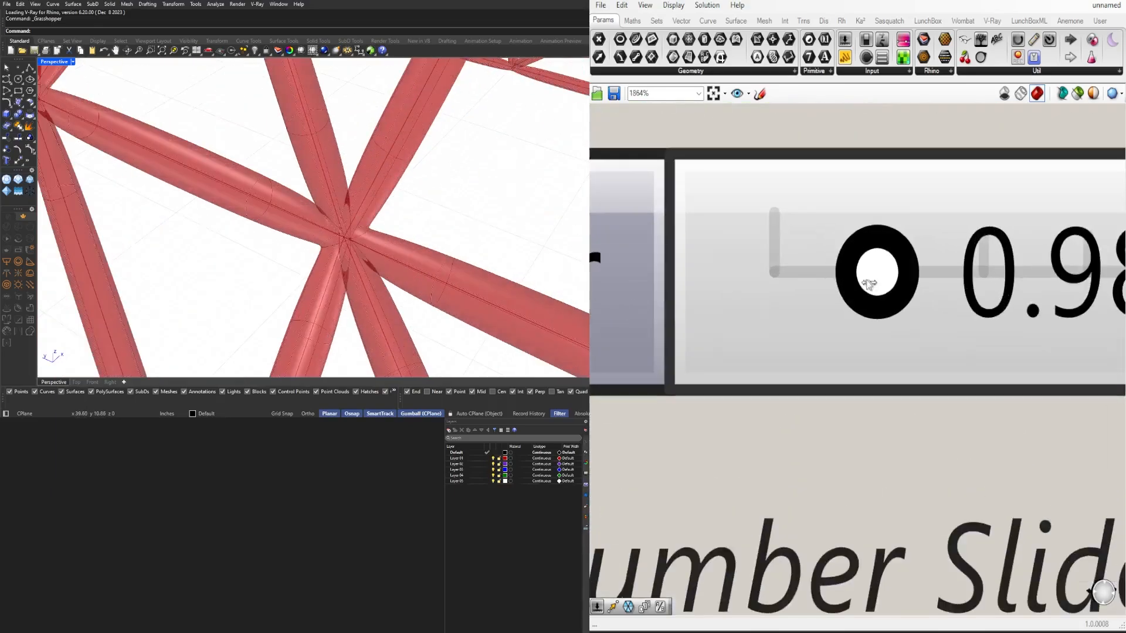
{"action": "left_click_drag", "start_coordinate": [857, 276], "coordinate": [1022, 289]}
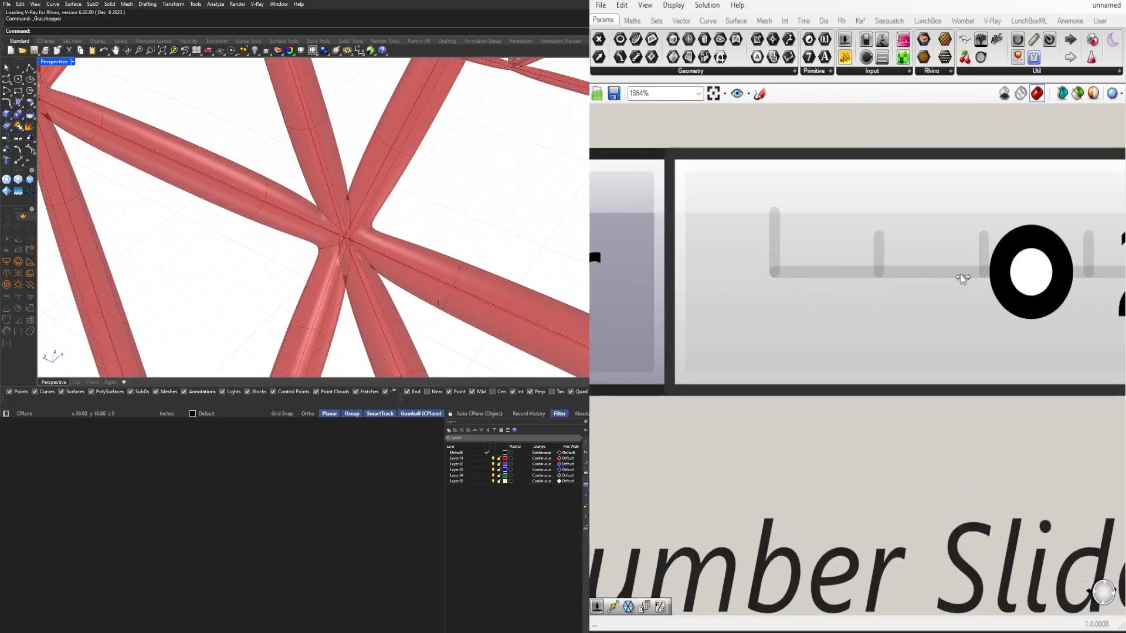
{"action": "scroll", "coordinate": [960, 276], "scroll_direction": "down", "scroll_amount": 5}
{"action": "left_click_drag", "start_coordinate": [809, 297], "coordinate": [981, 298]}
Step: Try MultiPipe NodeSize slider values of 0.3450 and 0.2431
{"action": "mouse_move", "coordinate": [741, 172]}
{"action": "left_mouse_down"}
{"action": "mouse_move", "coordinate": [757, 167]}
{"action": "mouse_move", "coordinate": [747, 167]}
{"action": "left_mouse_up"}
{"action": "scroll", "coordinate": [743, 163], "scroll_direction": "up", "scroll_amount": 2}
{"action": "scroll", "coordinate": [743, 167], "scroll_direction": "up", "scroll_amount": 4}
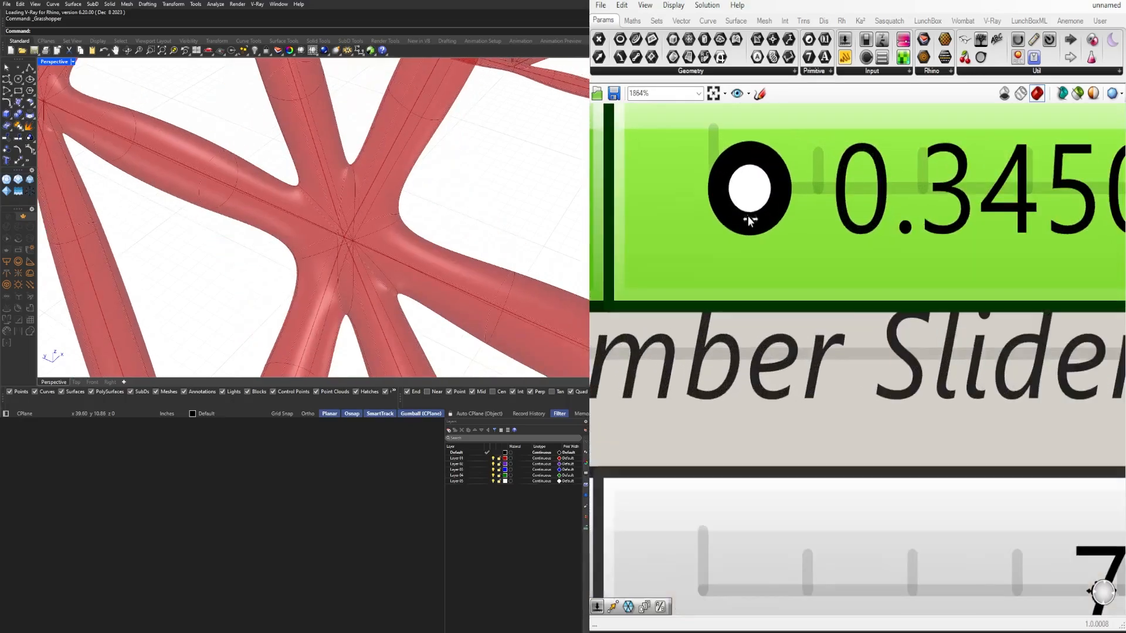
{"action": "left_click_drag", "start_coordinate": [751, 221], "coordinate": [740, 223]}
Step: Set the EndOffset slider to 1.1592 and the NodeSize slider to 0.2359
{"action": "scroll", "coordinate": [741, 224], "scroll_direction": "down", "scroll_amount": 6}
{"action": "right_click_drag", "start_coordinate": [871, 309], "coordinate": [937, 349]}
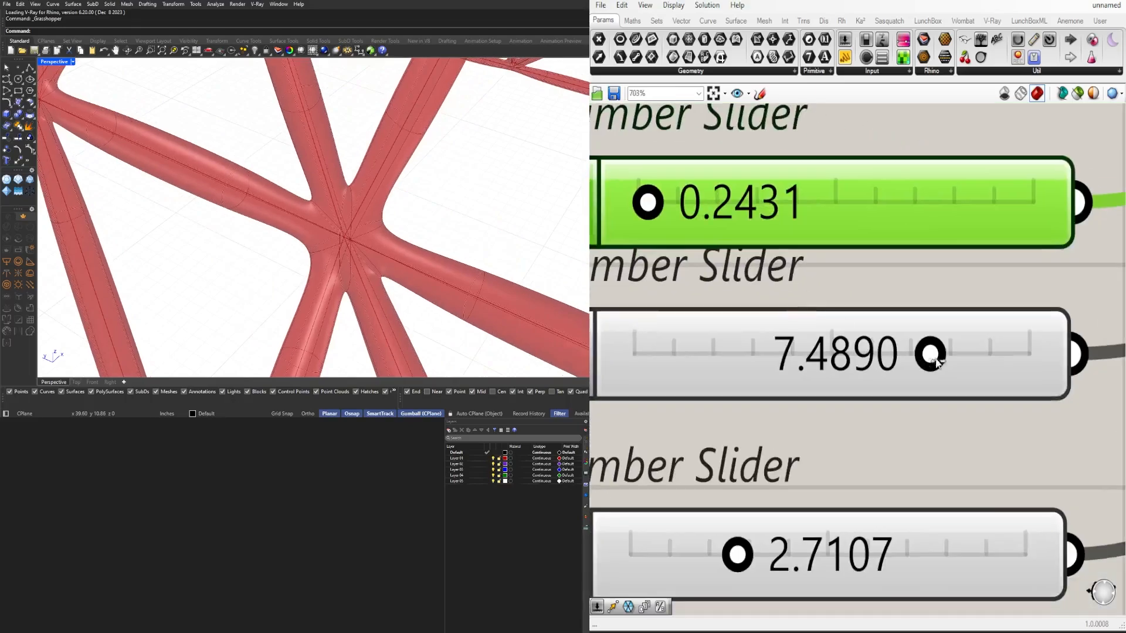
{"action": "left_click_drag", "start_coordinate": [930, 352], "coordinate": [680, 352]}
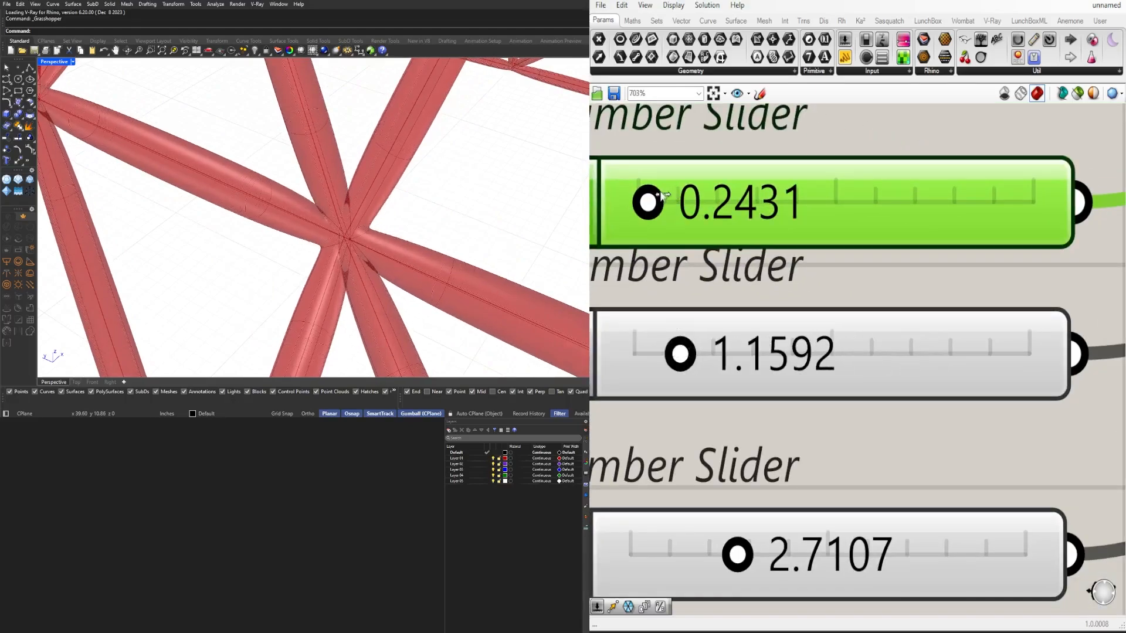
{"action": "mouse_move", "coordinate": [649, 202]}
{"action": "left_mouse_down"}
{"action": "mouse_move", "coordinate": [686, 200]}
{"action": "mouse_move", "coordinate": [648, 205]}
{"action": "mouse_move", "coordinate": [645, 220]}
{"action": "left_mouse_up"}
{"action": "scroll", "coordinate": [665, 203], "scroll_direction": "up", "scroll_amount": 4}
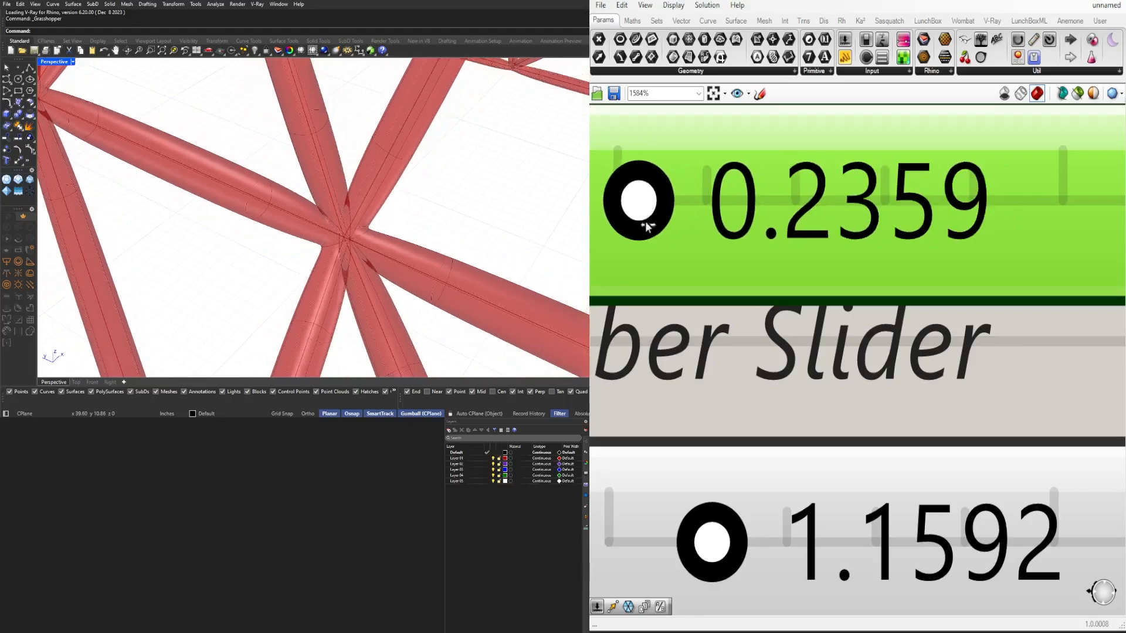
Step: Set the StrutSize slider to 1.3654 and the EndOffset slider to 1.9279
{"action": "scroll", "coordinate": [713, 200], "scroll_direction": "down", "scroll_amount": 6}
{"action": "scroll", "coordinate": [740, 486], "scroll_direction": "up", "scroll_amount": 4}
{"action": "left_click_drag", "start_coordinate": [756, 410], "coordinate": [681, 387]}
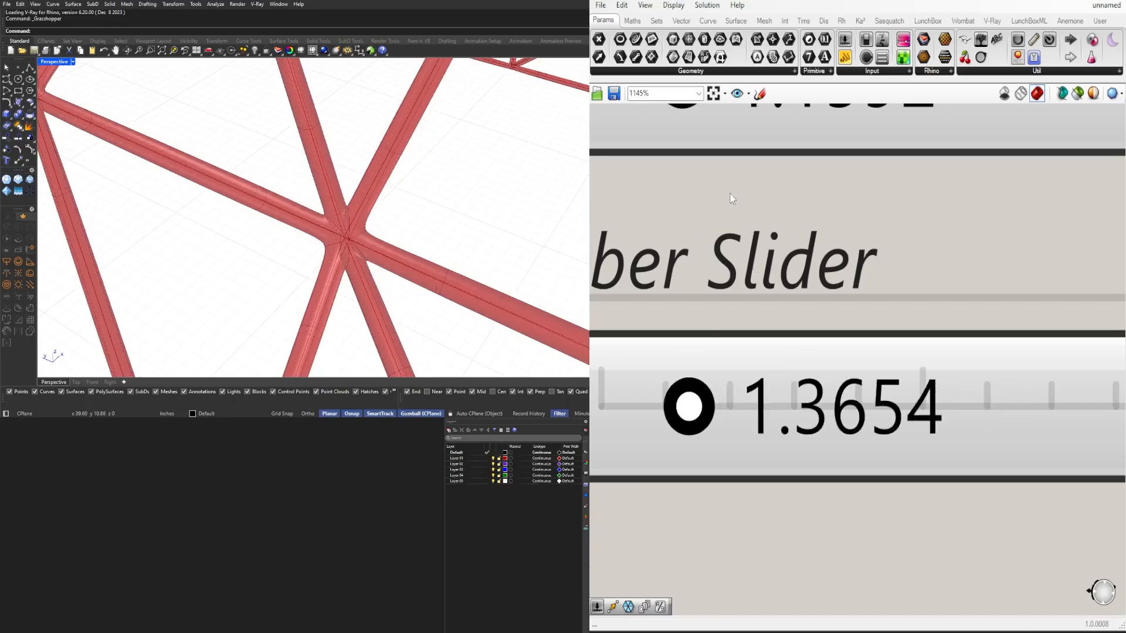
{"action": "right_click_drag", "start_coordinate": [731, 197], "coordinate": [822, 416]}
{"action": "left_click_drag", "start_coordinate": [764, 300], "coordinate": [822, 296]}
Step: Examine the MultiPipe structure's joints and struts up close and from both sides of the vault
{"action": "scroll", "coordinate": [437, 212], "scroll_direction": "down", "scroll_amount": 8}
{"action": "scroll", "coordinate": [436, 212], "scroll_direction": "up", "scroll_amount": 10}
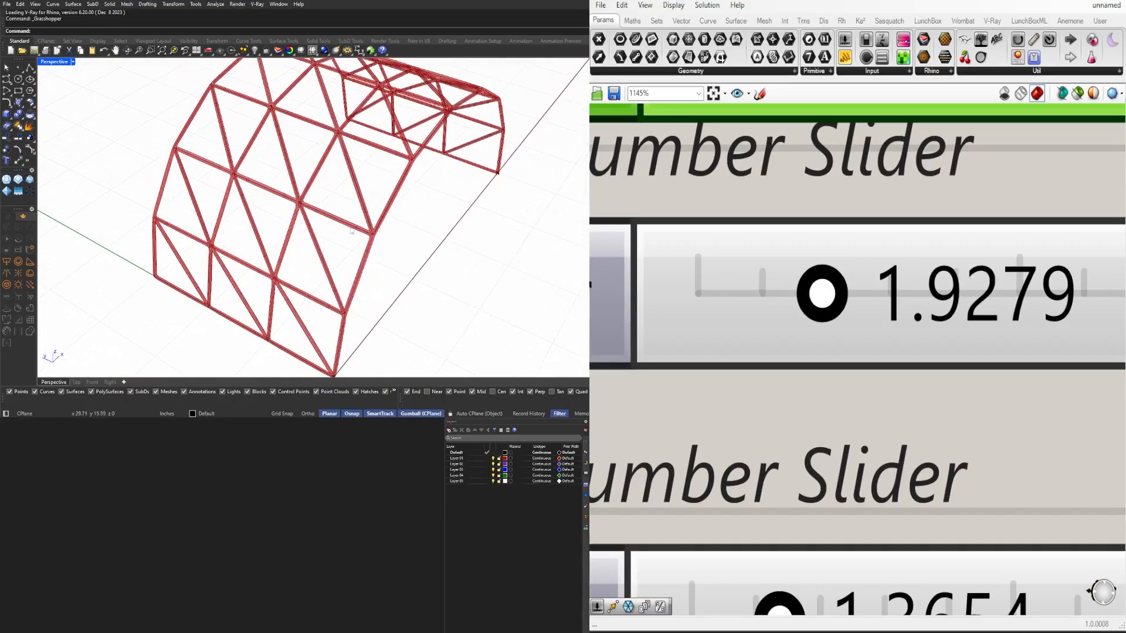
{"action": "scroll", "coordinate": [373, 203], "scroll_direction": "down", "scroll_amount": 3}
{"action": "right_click_drag", "start_coordinate": [373, 204], "coordinate": [424, 200]}
{"action": "scroll", "coordinate": [382, 151], "scroll_direction": "up", "scroll_amount": 12}
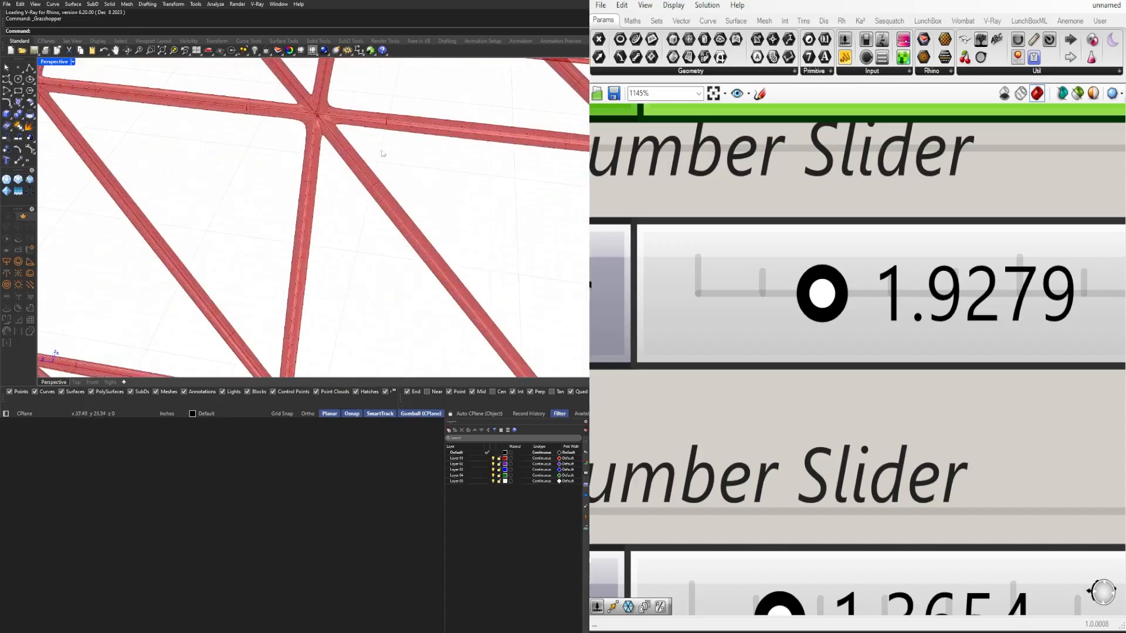
{"action": "scroll", "coordinate": [311, 105], "scroll_direction": "down", "scroll_amount": 12}
{"action": "right_click_drag", "start_coordinate": [292, 105], "coordinate": [315, 168]}
{"action": "scroll", "coordinate": [244, 179], "scroll_direction": "up", "scroll_amount": 8}
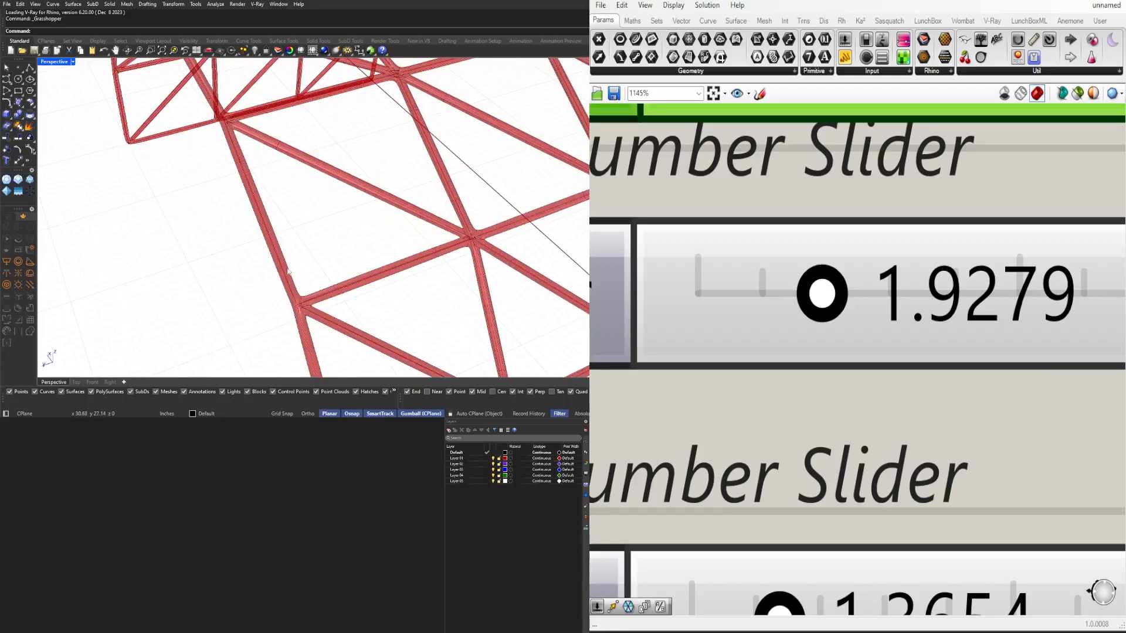
{"action": "scroll", "coordinate": [169, 313], "scroll_direction": "down", "scroll_amount": 8}
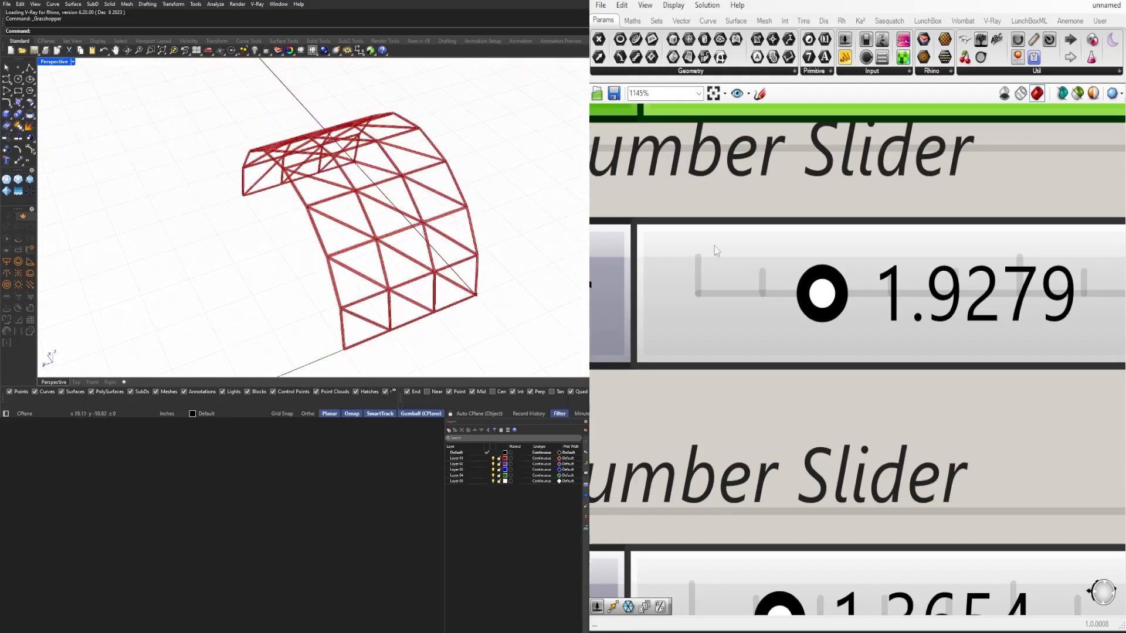
Step: Highlight the members collected in the Curve parameter and view the vault from its open front
{"action": "scroll", "coordinate": [716, 252], "scroll_direction": "down", "scroll_amount": 10}
{"action": "scroll", "coordinate": [442, 206], "scroll_direction": "up", "scroll_amount": 6}
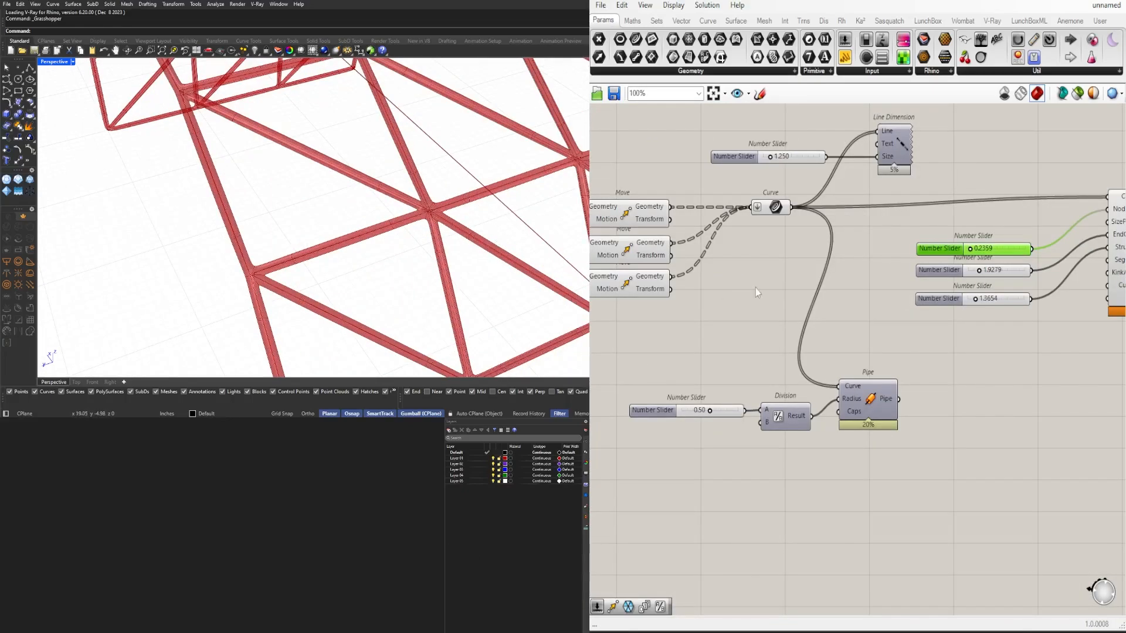
{"action": "right_click_drag", "start_coordinate": [755, 291], "coordinate": [749, 350]}
{"action": "left_click", "coordinate": [769, 264]}
{"action": "scroll", "coordinate": [315, 216], "scroll_direction": "down", "scroll_amount": 6}
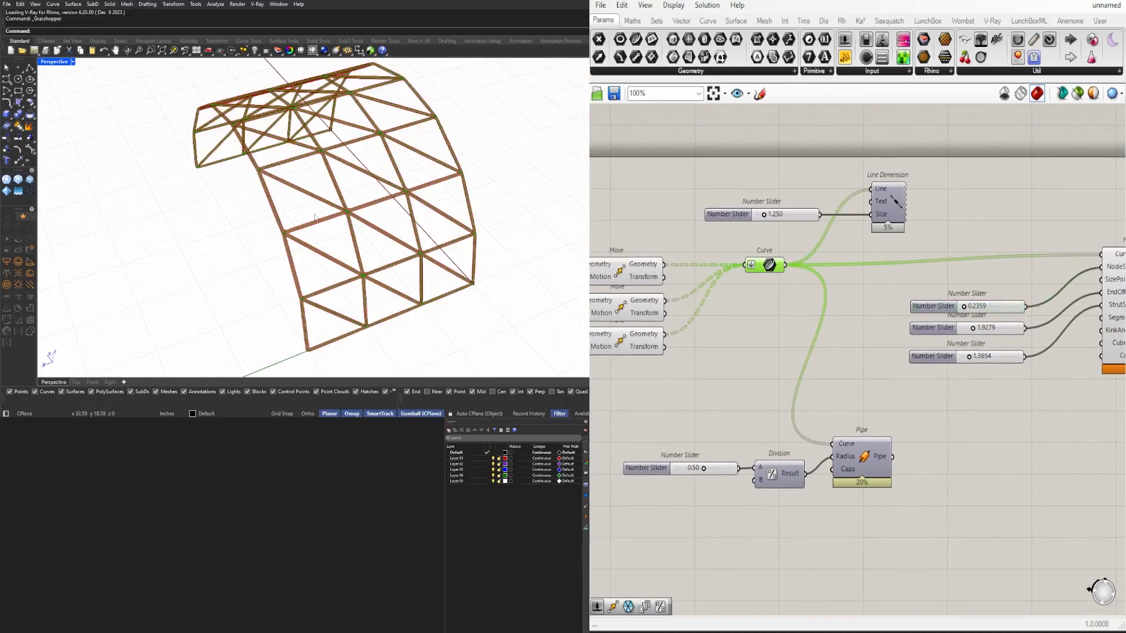
{"action": "left_click", "coordinate": [786, 144]}
{"action": "right_click_drag", "start_coordinate": [452, 186], "coordinate": [336, 203]}
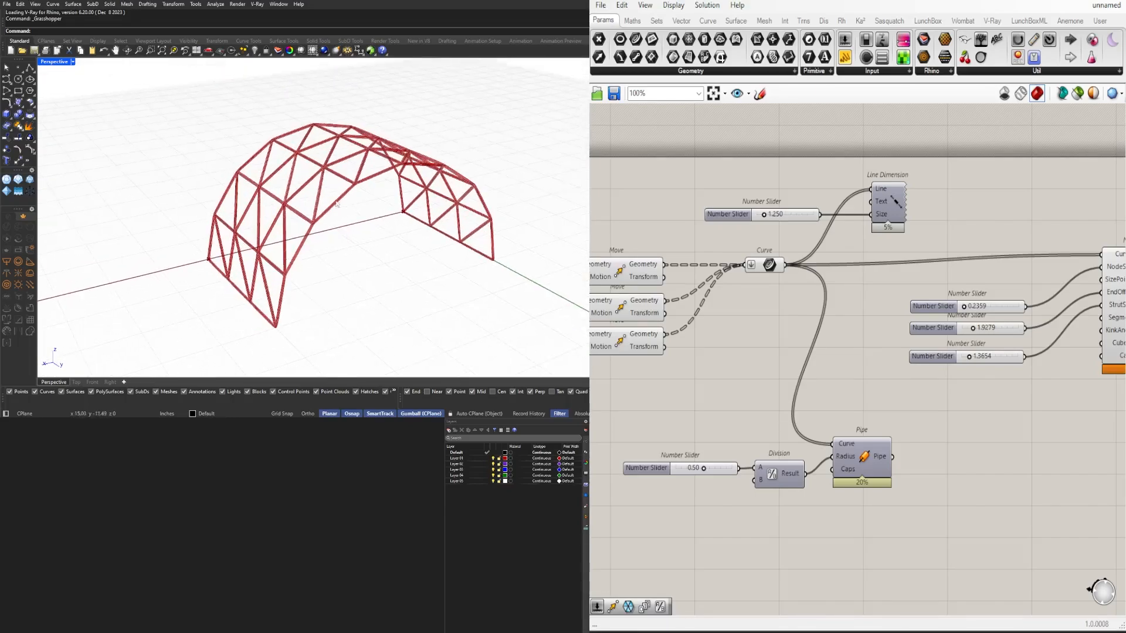
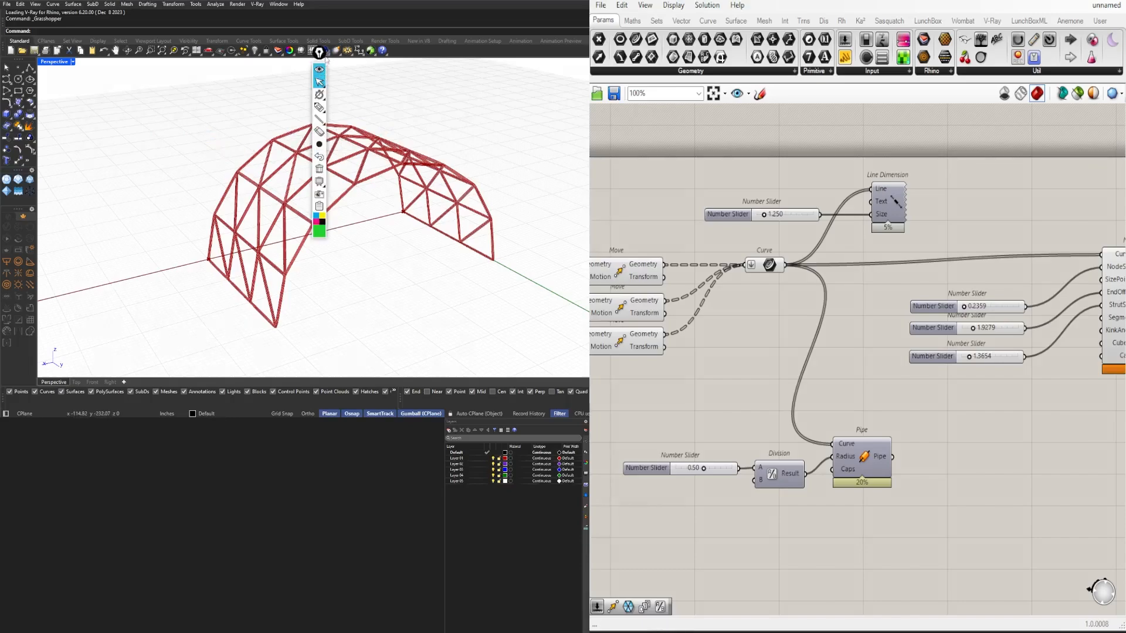
{"action": "mouse_move", "coordinate": [320, 55]}
{"action": "left_mouse_down"}
{"action": "mouse_move", "coordinate": [502, 132]}
{"action": "mouse_move", "coordinate": [355, 116]}
{"action": "mouse_move", "coordinate": [4, 135]}
{"action": "left_mouse_up"}
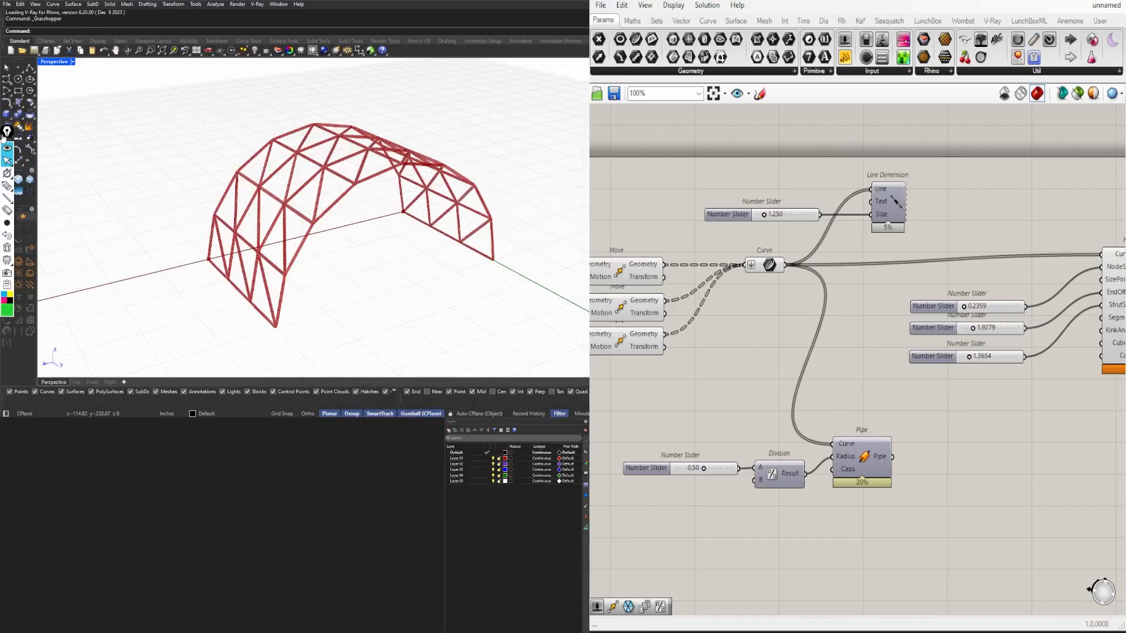
{"action": "left_click", "coordinate": [7, 188]}
{"action": "left_click_drag", "start_coordinate": [315, 234], "coordinate": [284, 314]}
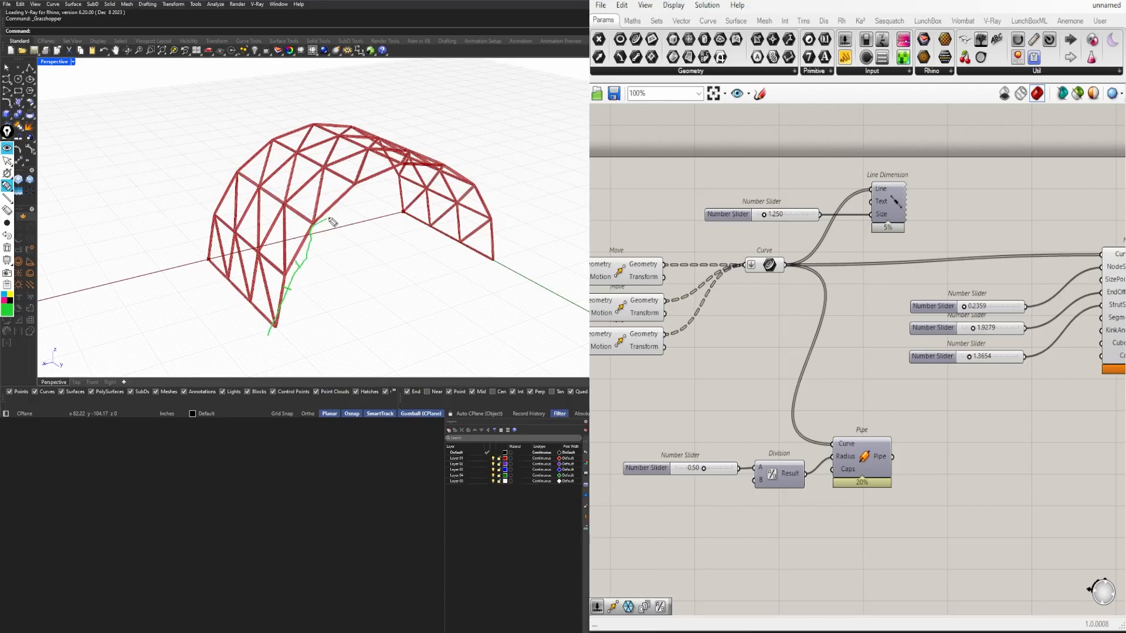
{"action": "mouse_move", "coordinate": [329, 221]}
{"action": "left_mouse_down"}
{"action": "mouse_move", "coordinate": [418, 167]}
{"action": "mouse_move", "coordinate": [477, 189]}
{"action": "mouse_move", "coordinate": [475, 252]}
{"action": "left_mouse_up"}
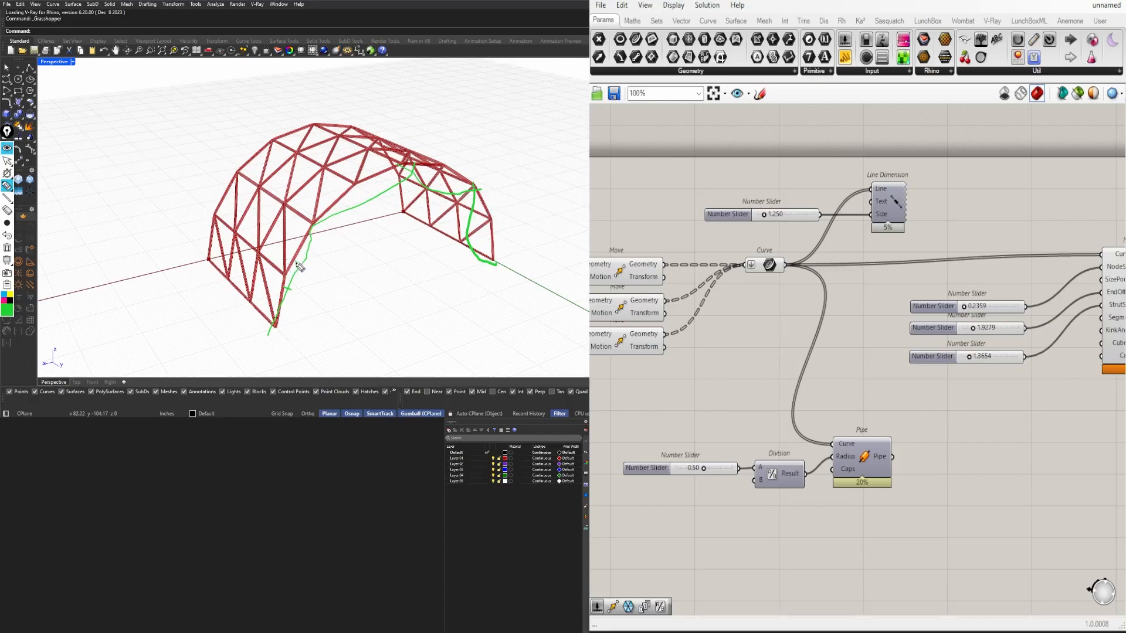
{"action": "left_click_drag", "start_coordinate": [300, 268], "coordinate": [292, 298]}
{"action": "left_click_drag", "start_coordinate": [312, 241], "coordinate": [382, 179]}
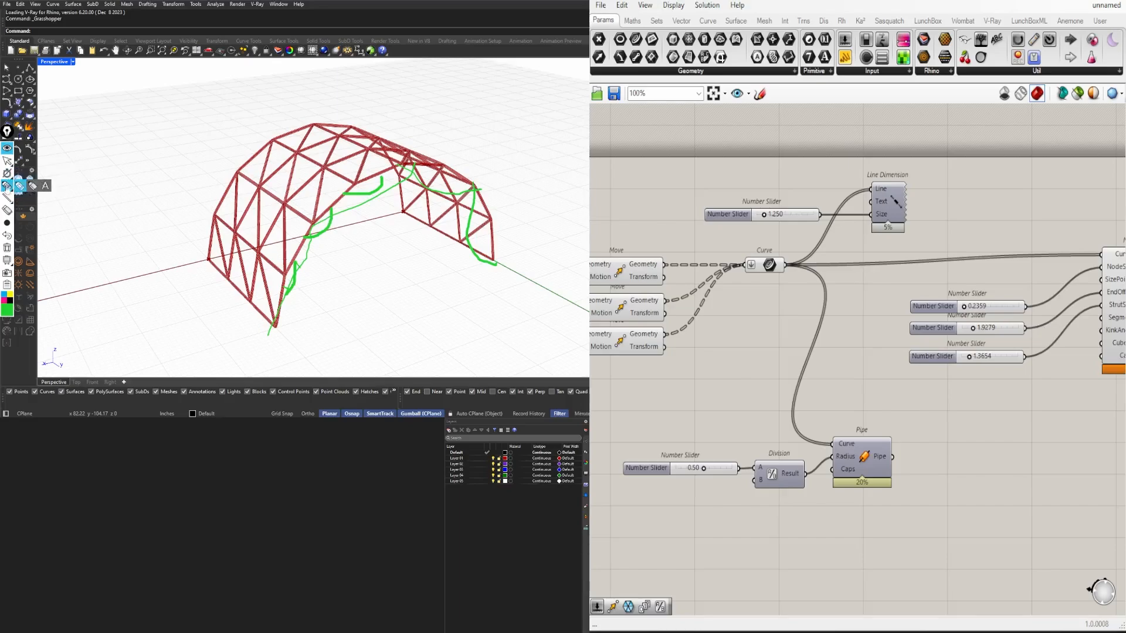
{"action": "left_click", "coordinate": [7, 131]}
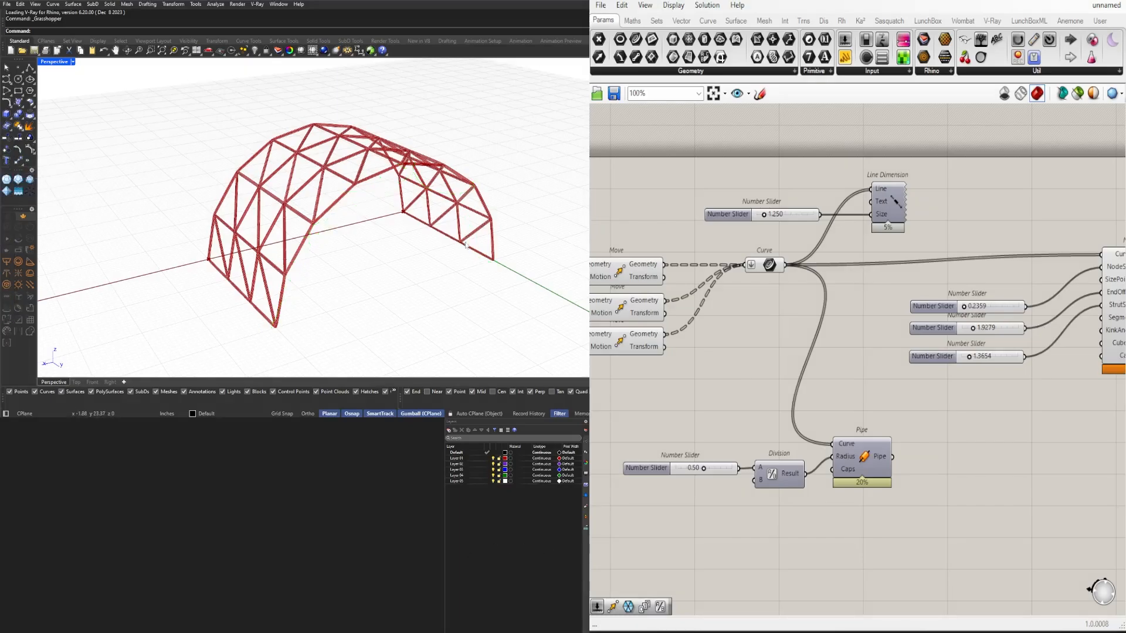
Step: Trace the definition upstream from MultiPipe and highlight the members produced by the uppermost Move component
{"action": "right_click_drag", "start_coordinate": [388, 226], "coordinate": [364, 227]}
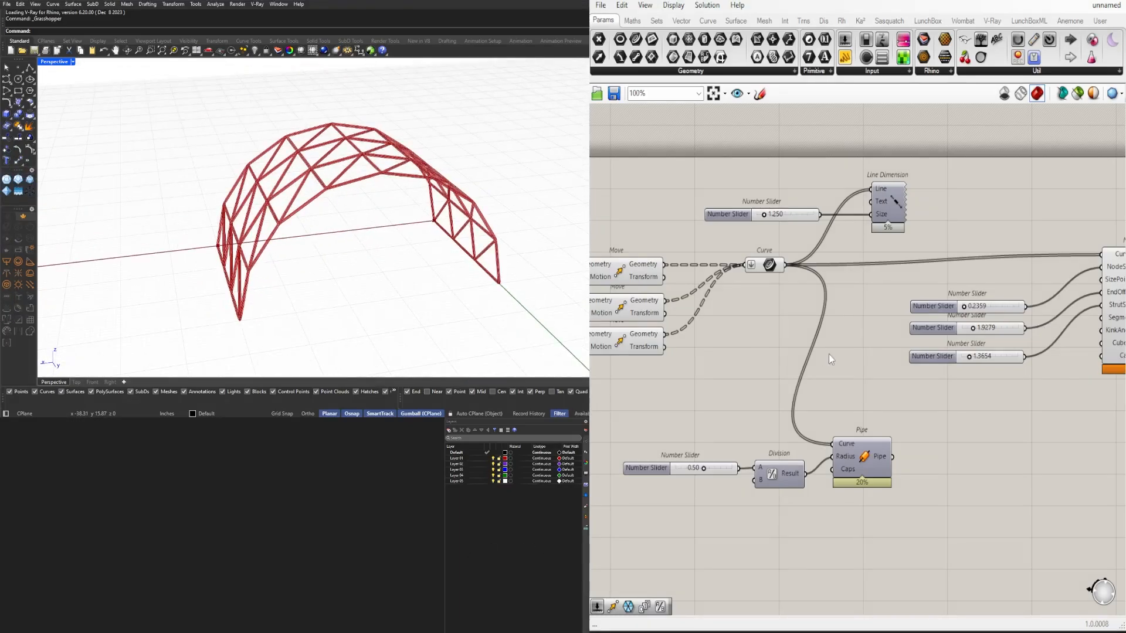
{"action": "scroll", "coordinate": [828, 354], "scroll_direction": "down", "scroll_amount": 3}
{"action": "right_click_drag", "start_coordinate": [355, 275], "coordinate": [370, 297]}
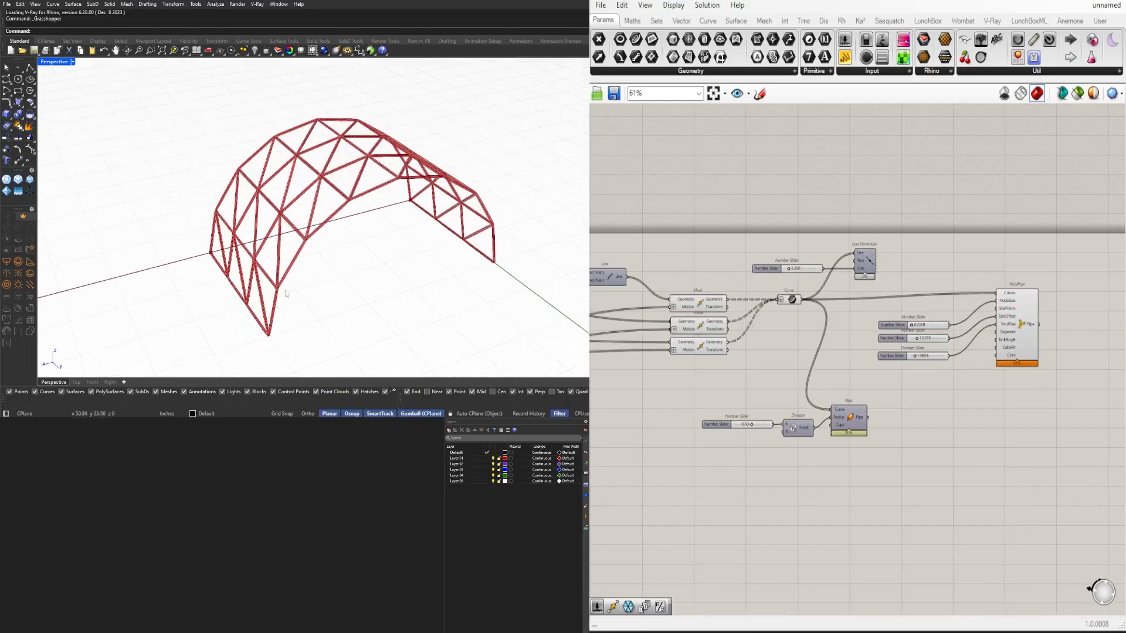
{"action": "mouse_move", "coordinate": [798, 375]}
{"action": "right_mouse_down"}
{"action": "mouse_move", "coordinate": [932, 377]}
{"action": "mouse_move", "coordinate": [1025, 360]}
{"action": "right_mouse_up"}
{"action": "right_click_drag", "start_coordinate": [760, 351], "coordinate": [1089, 349]}
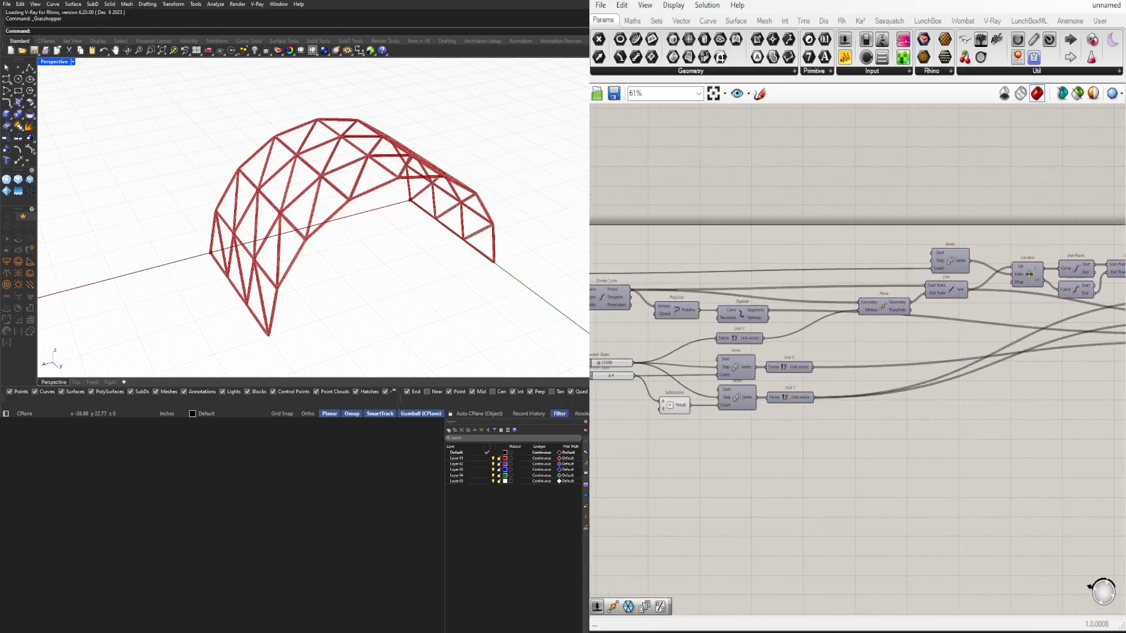
{"action": "scroll", "coordinate": [941, 420], "scroll_direction": "down", "scroll_amount": 1}
{"action": "scroll", "coordinate": [950, 410], "scroll_direction": "up", "scroll_amount": 6}
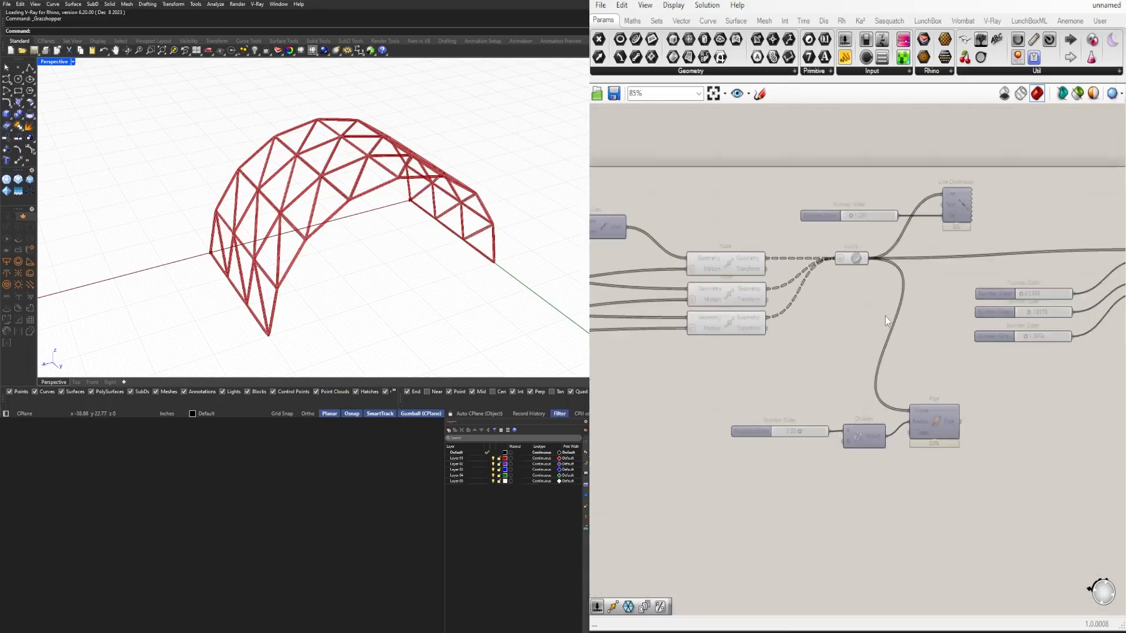
{"action": "scroll", "coordinate": [907, 270], "scroll_direction": "down", "scroll_amount": 4}
{"action": "left_click", "coordinate": [907, 268]}
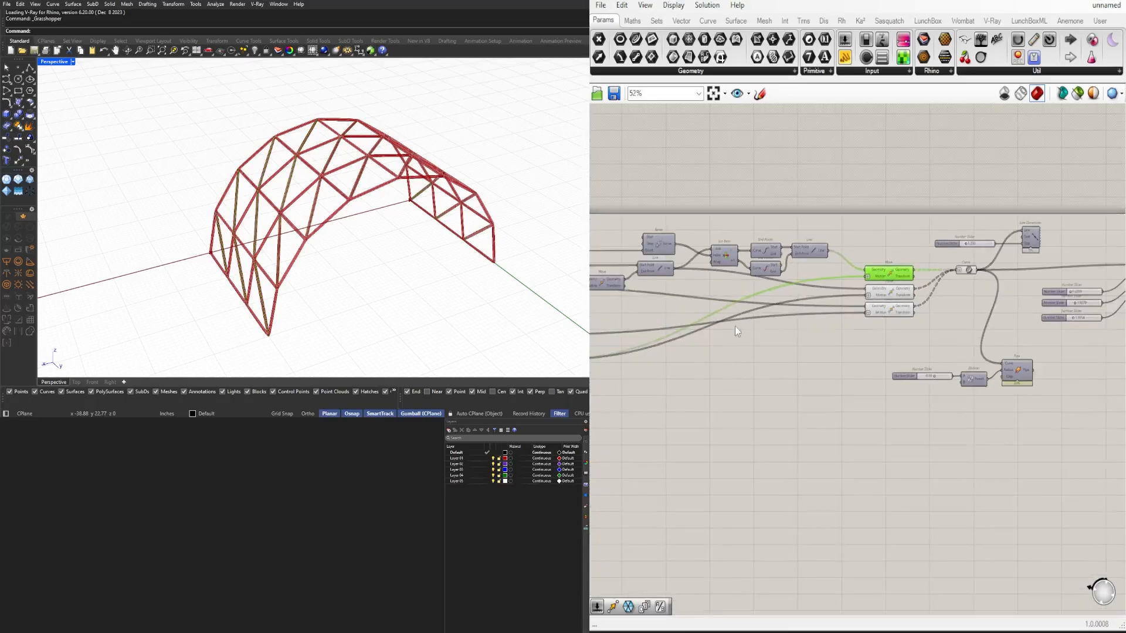
Step: Trace the diagonals' Line component back to its List Item and inspect the highlighted members around the vault
{"action": "right_click_drag", "start_coordinate": [734, 326], "coordinate": [832, 347]}
{"action": "left_click", "coordinate": [861, 251]}
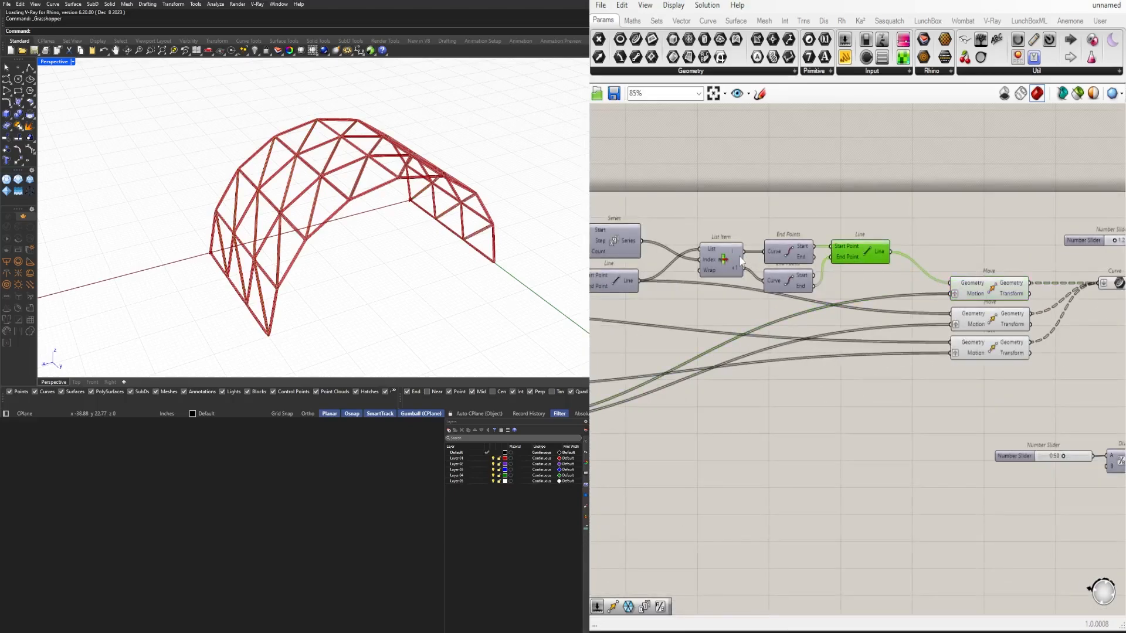
{"action": "left_click", "coordinate": [722, 253]}
{"action": "middle_click", "coordinate": [723, 252]}
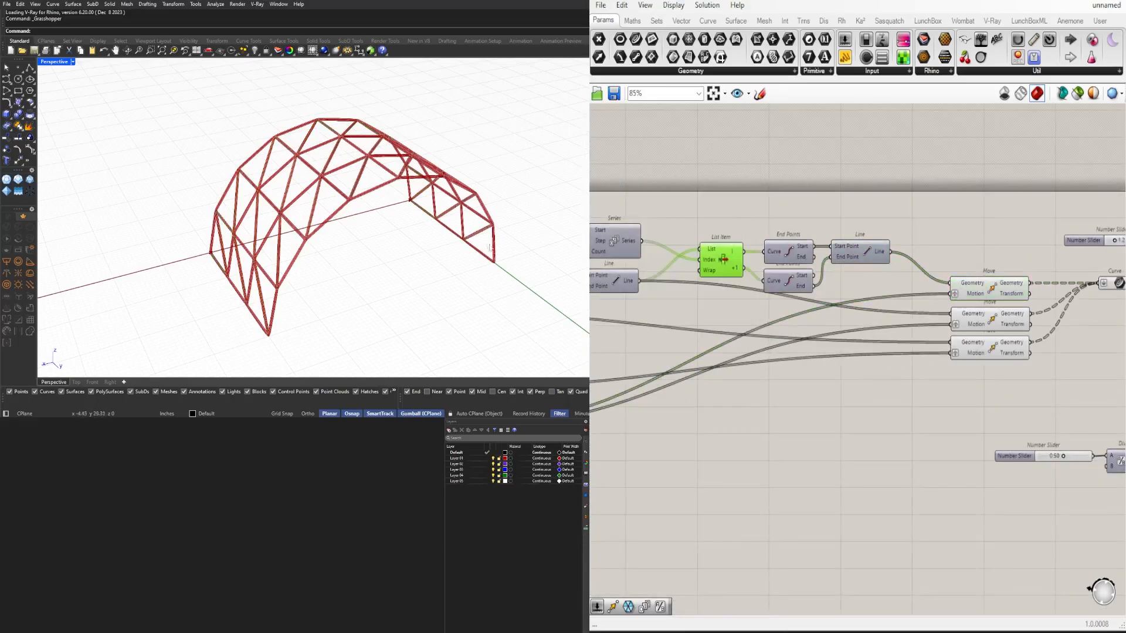
{"action": "right_click_drag", "start_coordinate": [490, 248], "coordinate": [244, 272]}
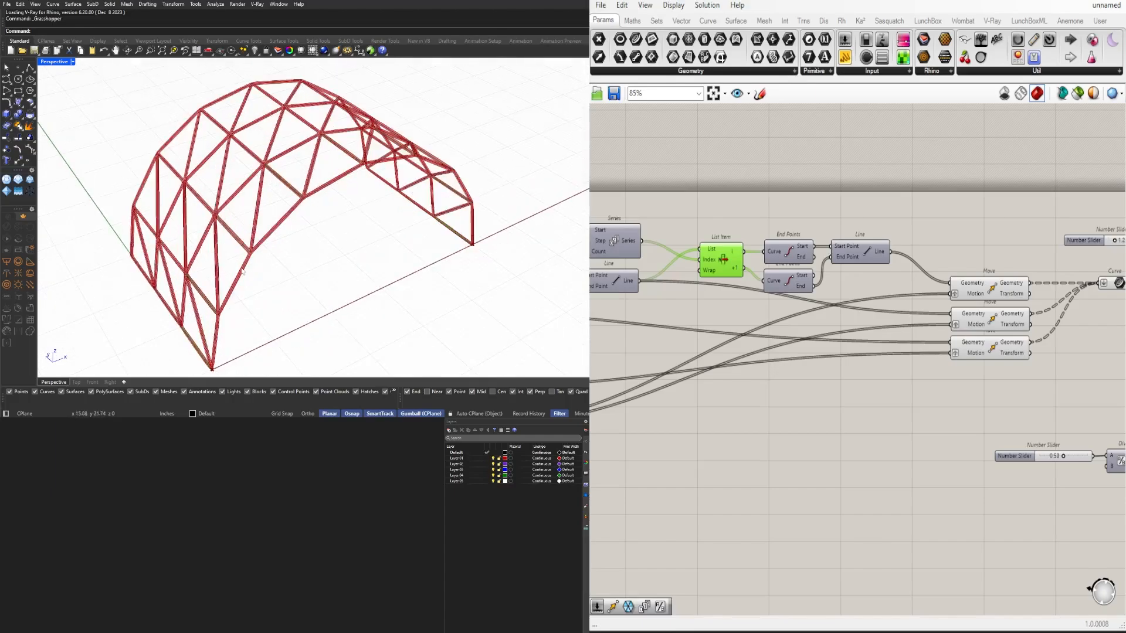
{"action": "right_click_drag", "start_coordinate": [758, 281], "coordinate": [797, 281]}
{"action": "right_click_drag", "start_coordinate": [346, 287], "coordinate": [442, 294]}
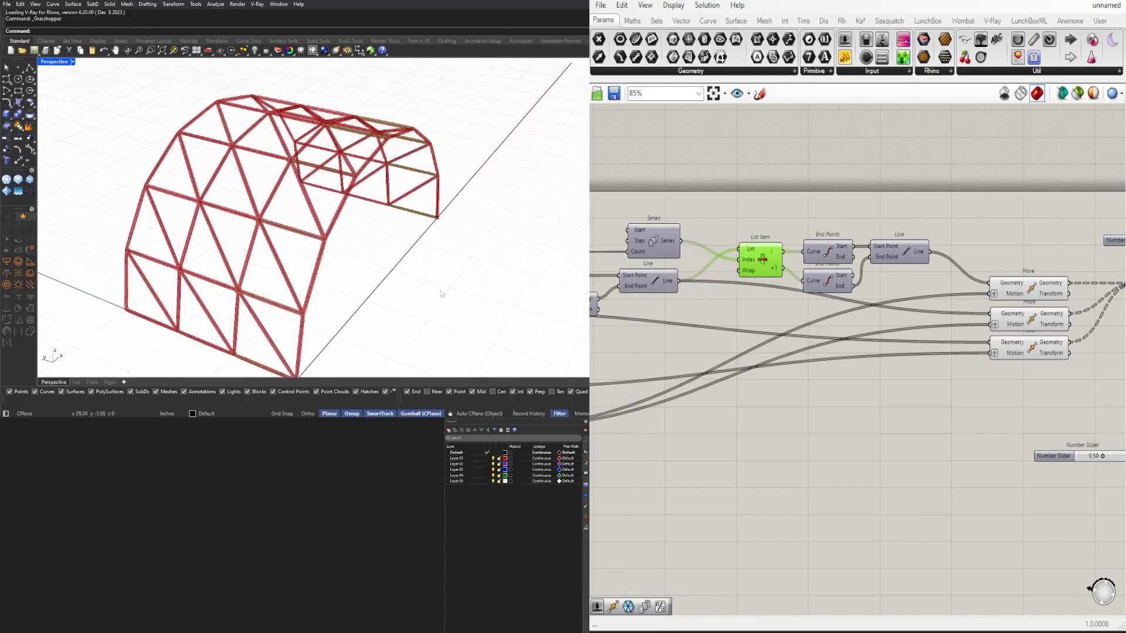
Step: Duplicate the List Item component with its List and Index connections below the original and highlight its members on the vault
{"action": "right_click_drag", "start_coordinate": [759, 350], "coordinate": [846, 303]}
{"action": "left_click_drag", "start_coordinate": [846, 208], "coordinate": [858, 381], "text": "alt"}
{"action": "scroll", "coordinate": [864, 399], "scroll_direction": "up", "scroll_amount": 7}
{"action": "left_click", "coordinate": [943, 467]}
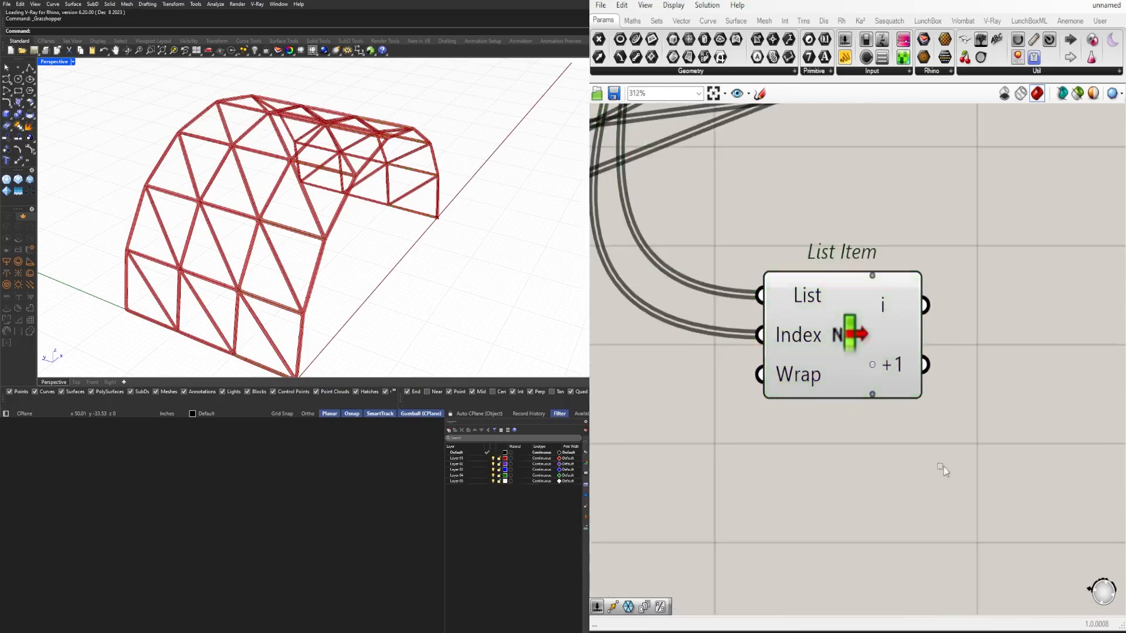
{"action": "left_click", "coordinate": [854, 329]}
{"action": "right_click_drag", "start_coordinate": [446, 280], "coordinate": [376, 270]}
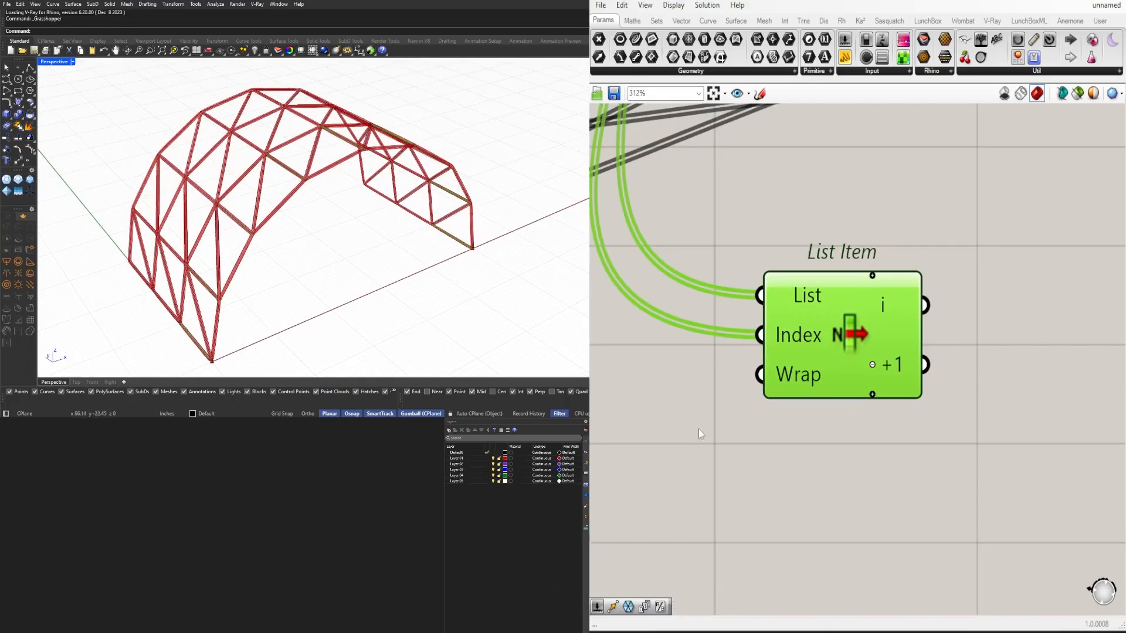
{"action": "scroll", "coordinate": [836, 370], "scroll_direction": "down", "scroll_amount": 4}
{"action": "double_click", "coordinate": [781, 422]}
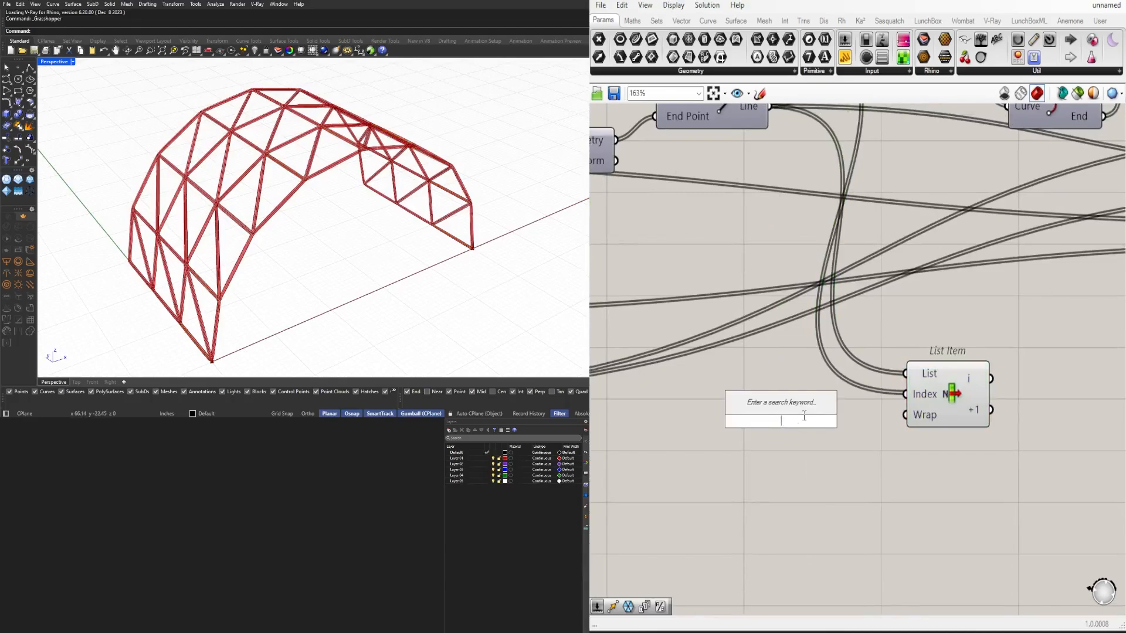
{"action": "key", "text": "Escape"}
Step: Disconnect the Series wire from the duplicated List Item's Index input, keeping the Line component wired to its List input
{"action": "scroll", "coordinate": [888, 396], "scroll_direction": "down", "scroll_amount": 4}
{"action": "left_click_drag", "start_coordinate": [898, 395], "coordinate": [833, 216]}
{"action": "scroll", "coordinate": [924, 361], "scroll_direction": "up", "scroll_amount": 4}
{"action": "left_click", "coordinate": [915, 411]}
{"action": "right_click_drag", "start_coordinate": [411, 228], "coordinate": [359, 224]}
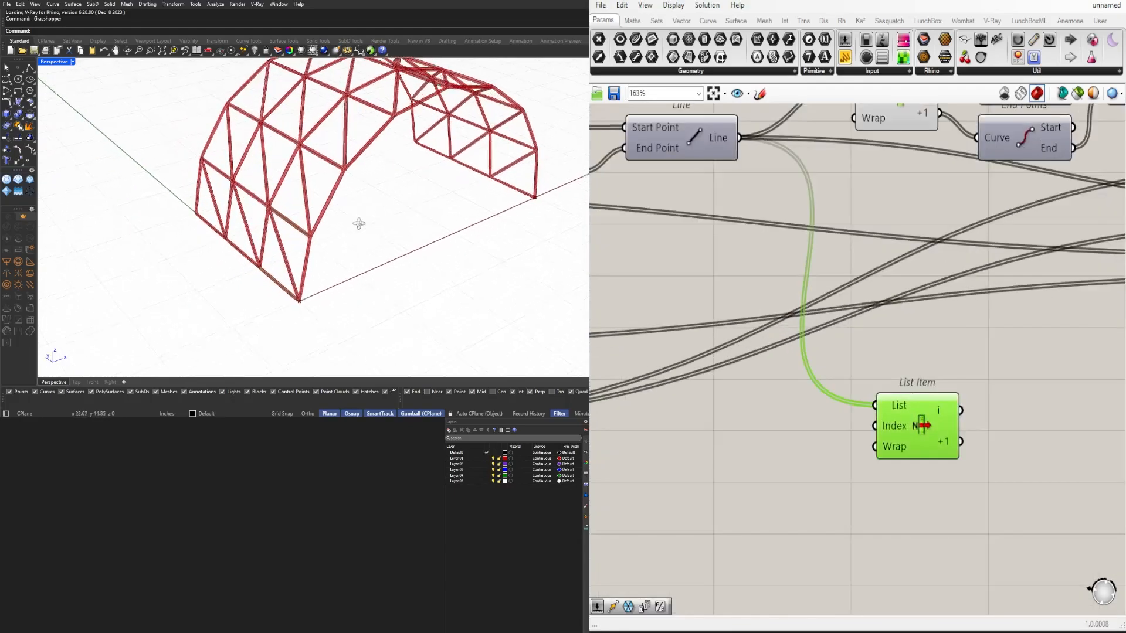
Step: Add a +2 output to the duplicated List Item and inspect the members it picks on the vault
{"action": "scroll", "coordinate": [359, 223], "scroll_direction": "up", "scroll_amount": 5}
{"action": "scroll", "coordinate": [359, 224], "scroll_direction": "down", "scroll_amount": 2}
{"action": "scroll", "coordinate": [927, 445], "scroll_direction": "up", "scroll_amount": 4}
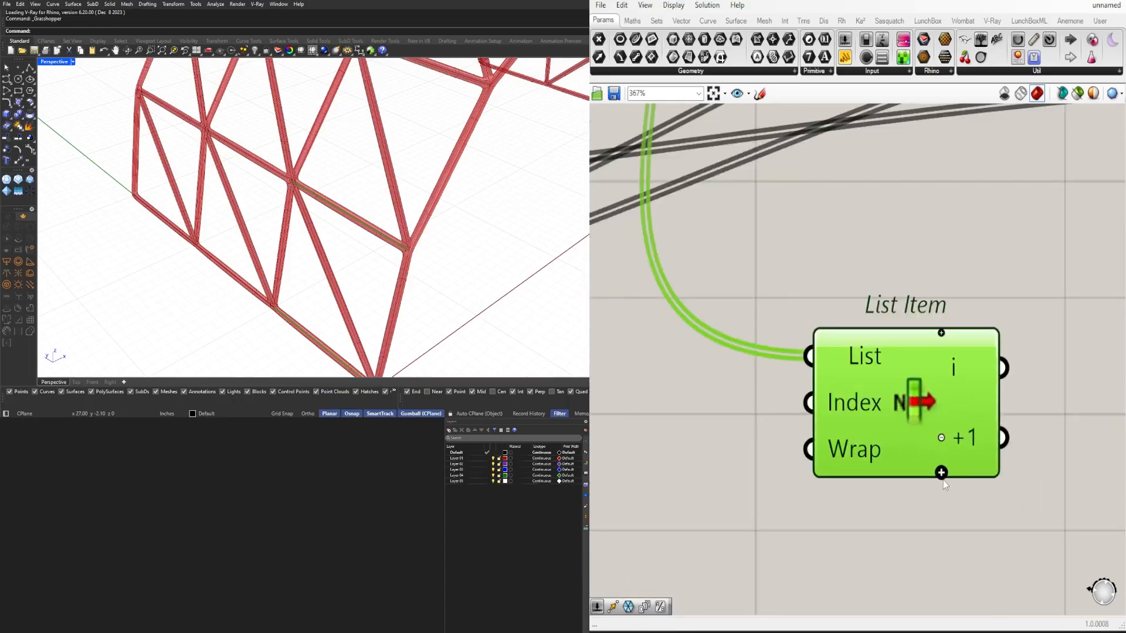
{"action": "left_click", "coordinate": [941, 472]}
{"action": "scroll", "coordinate": [517, 235], "scroll_direction": "down", "scroll_amount": 3}
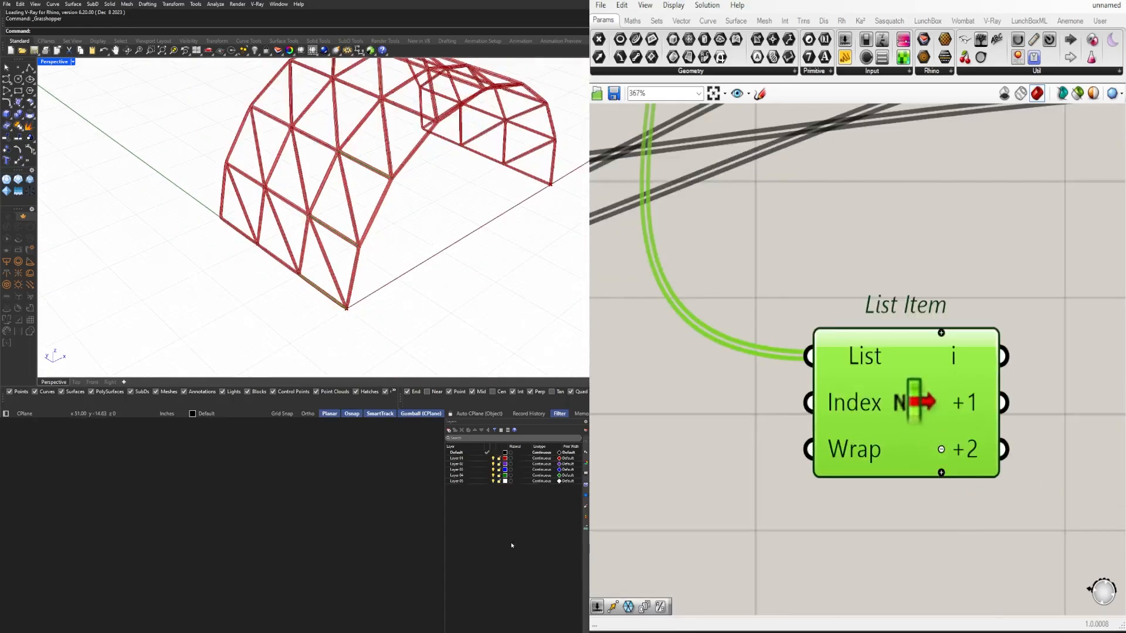
Step: Add an End Points component beside the duplicated List Item and feed its Curve input from the i output
{"action": "right_click_drag", "start_coordinate": [516, 235], "coordinate": [392, 204]}
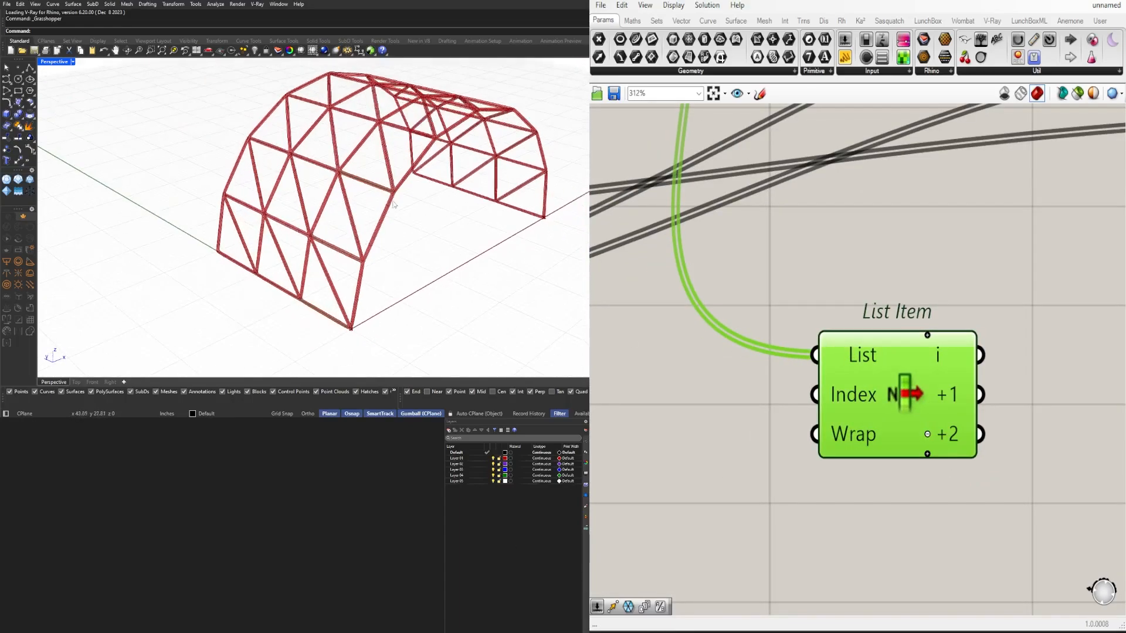
{"action": "scroll", "coordinate": [858, 406], "scroll_direction": "down", "scroll_amount": 3}
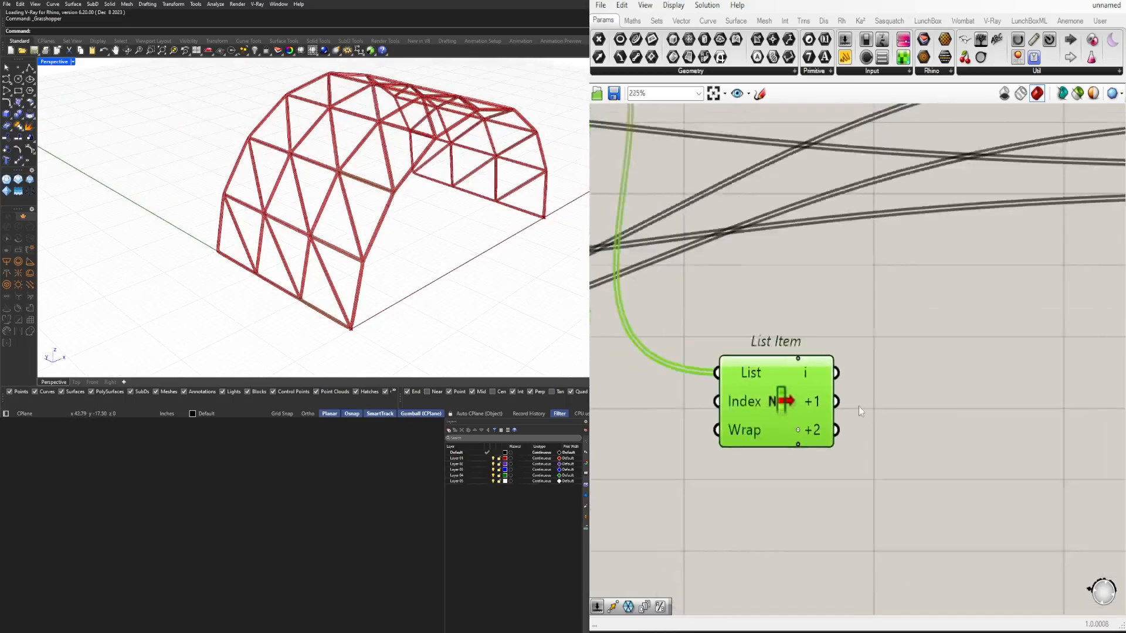
{"action": "double_click", "coordinate": [891, 399]}
{"action": "type", "text": "end"}
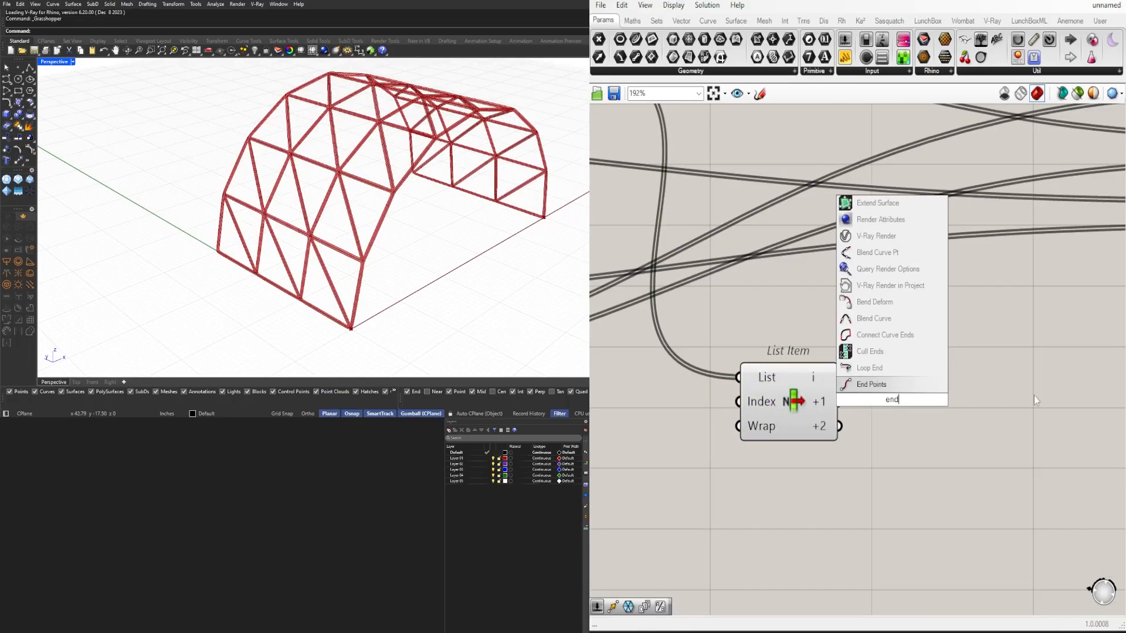
{"action": "left_click", "coordinate": [885, 384]}
{"action": "scroll", "coordinate": [850, 382], "scroll_direction": "up", "scroll_amount": 1}
{"action": "left_click_drag", "start_coordinate": [875, 410], "coordinate": [923, 377]}
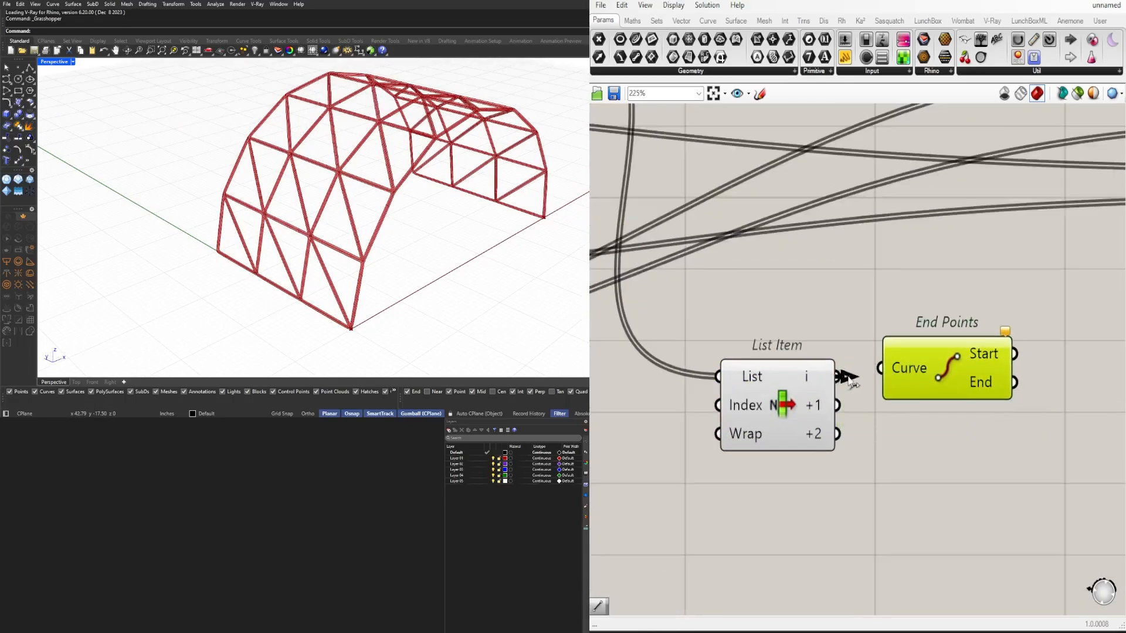
{"action": "left_click_drag", "start_coordinate": [838, 377], "coordinate": [884, 368]}
Step: Duplicate End Points below the first, feed its Curve input from the List Item's +2 output, and highlight each component's points
{"action": "right_click_drag", "start_coordinate": [910, 375], "coordinate": [826, 336]}
{"action": "left_click_drag", "start_coordinate": [850, 346], "coordinate": [856, 437], "text": "alt"}
{"action": "left_click_drag", "start_coordinate": [752, 394], "coordinate": [807, 417]}
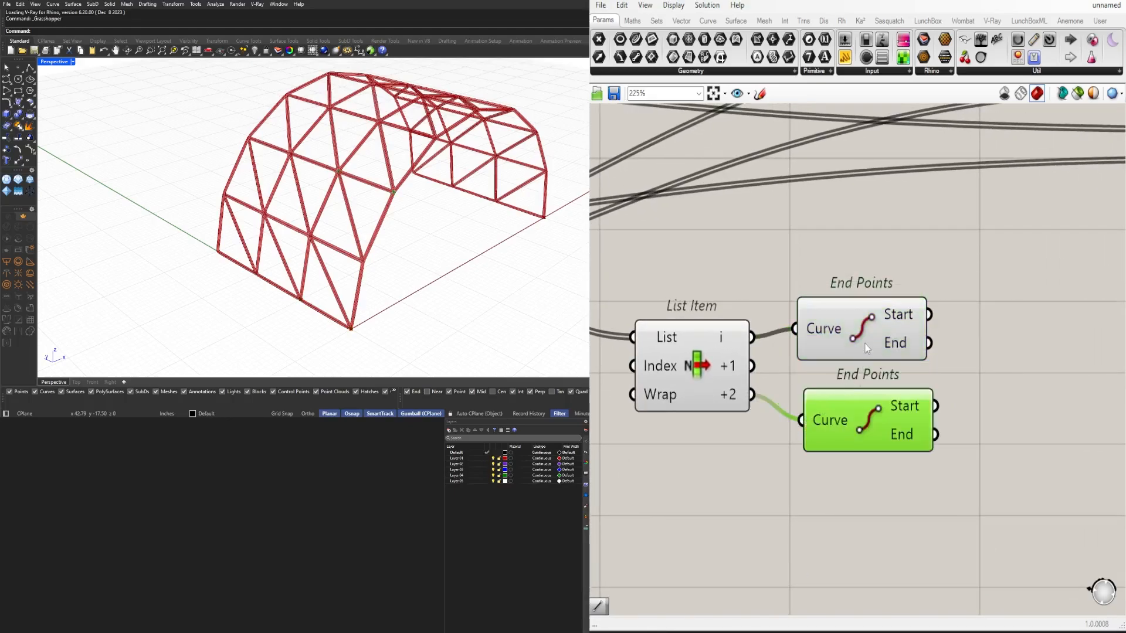
{"action": "mouse_move", "coordinate": [867, 348]}
{"action": "left_mouse_down"}
{"action": "mouse_move", "coordinate": [879, 321]}
{"action": "mouse_move", "coordinate": [869, 346]}
{"action": "left_mouse_up"}
{"action": "left_click", "coordinate": [1023, 391]}
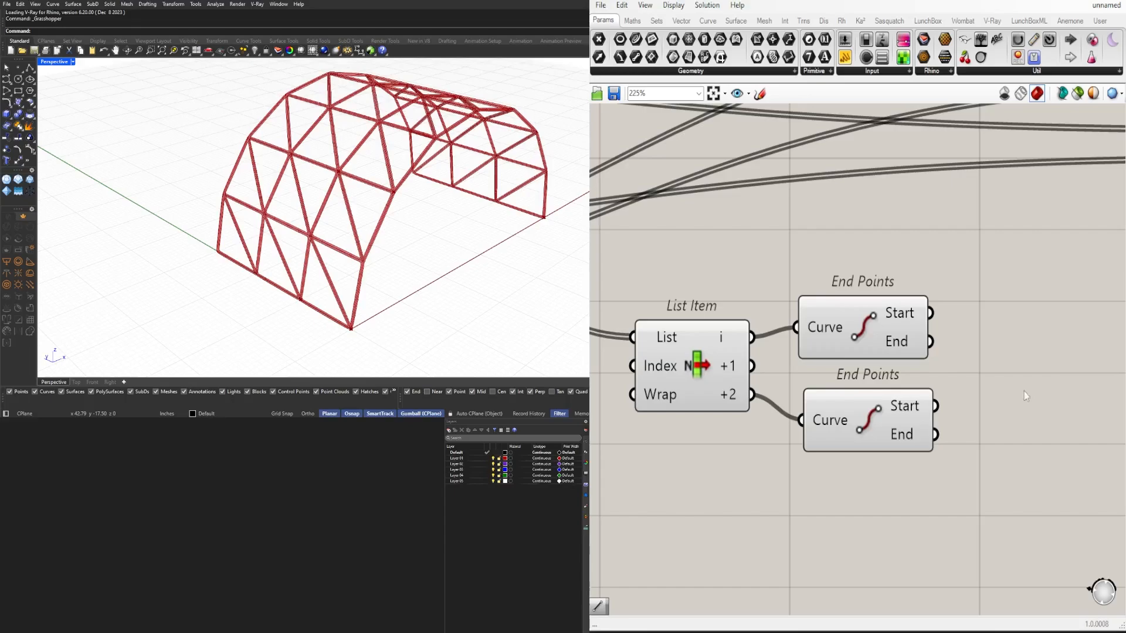
{"action": "double_click", "coordinate": [1023, 392]}
{"action": "left_click", "coordinate": [843, 329]}
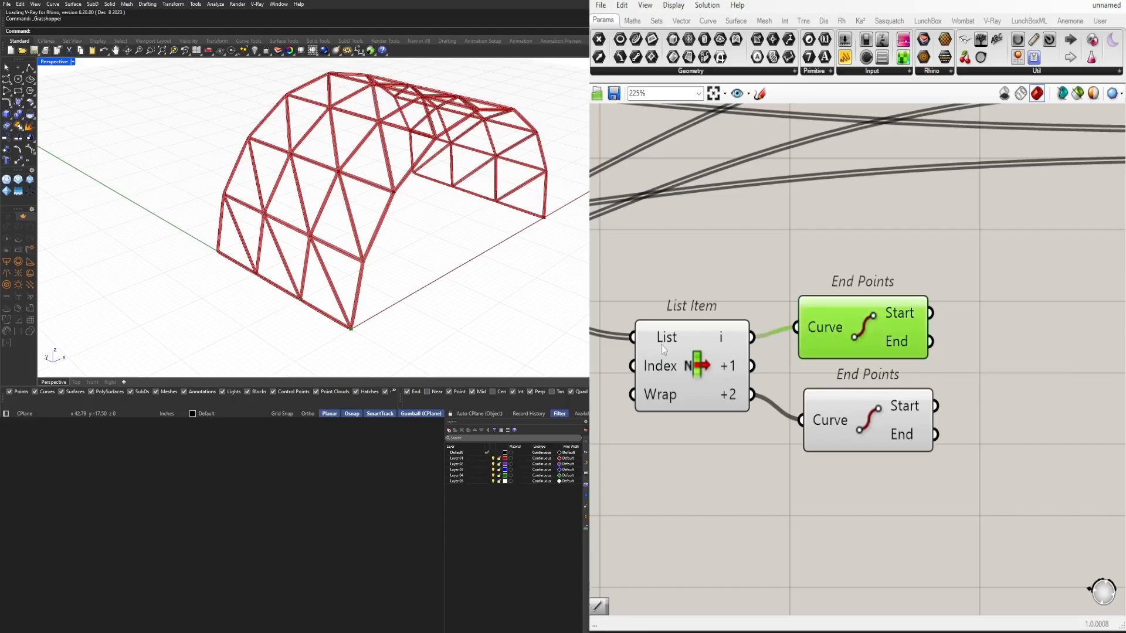
{"action": "scroll", "coordinate": [344, 265], "scroll_direction": "down", "scroll_amount": 2}
{"action": "left_click", "coordinate": [877, 414]}
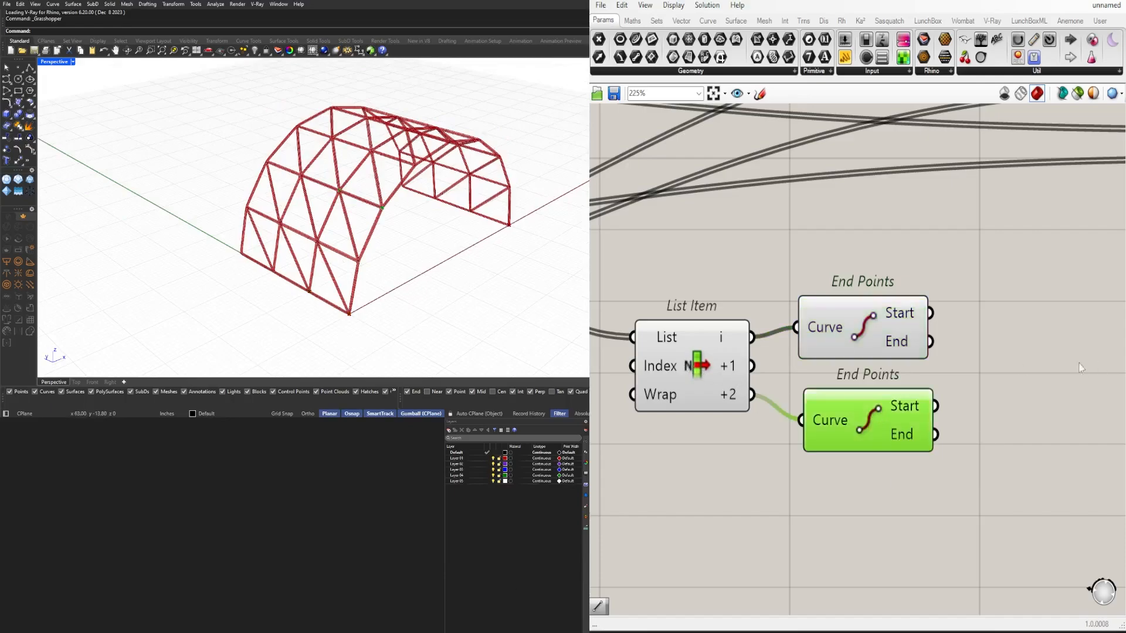
Step: Add a Line component joining the Start output of the upper End Points to the Start output of the lower one
{"action": "double_click", "coordinate": [1045, 364]}
{"action": "type", "text": "line"}
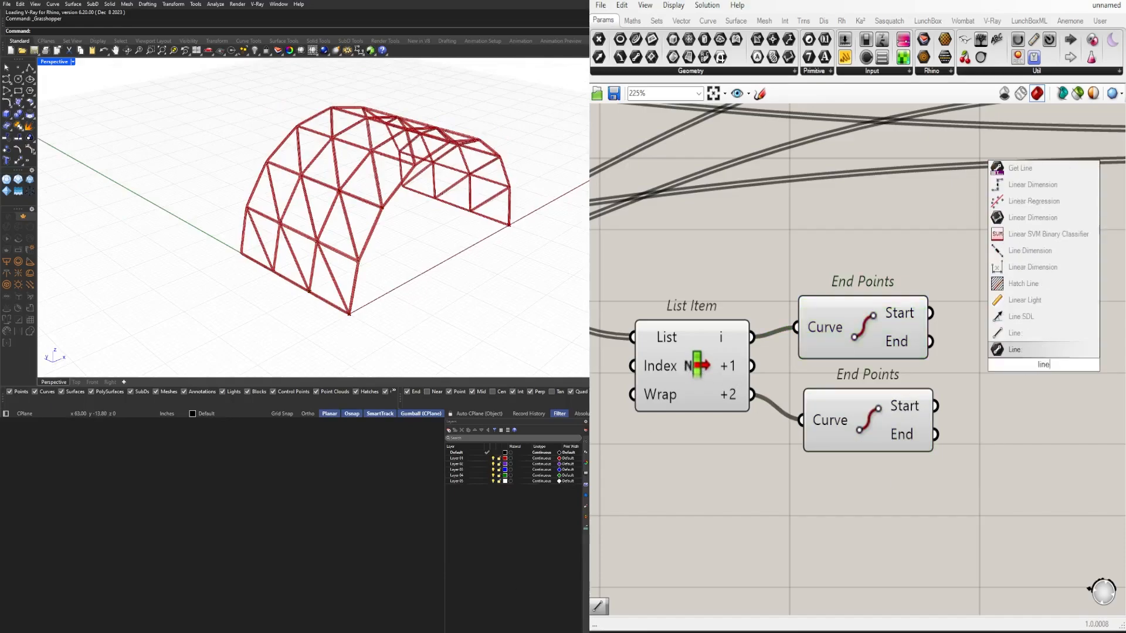
{"action": "left_click", "coordinate": [1011, 333]}
{"action": "left_click_drag", "start_coordinate": [931, 313], "coordinate": [985, 313]}
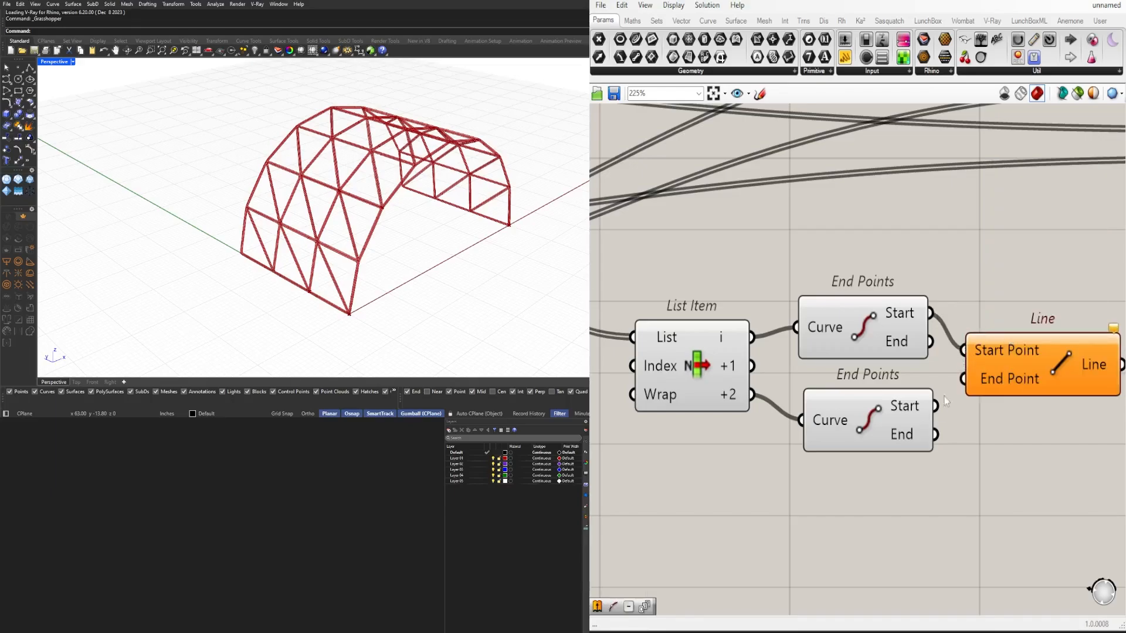
{"action": "left_click_drag", "start_coordinate": [936, 406], "coordinate": [1033, 345]}
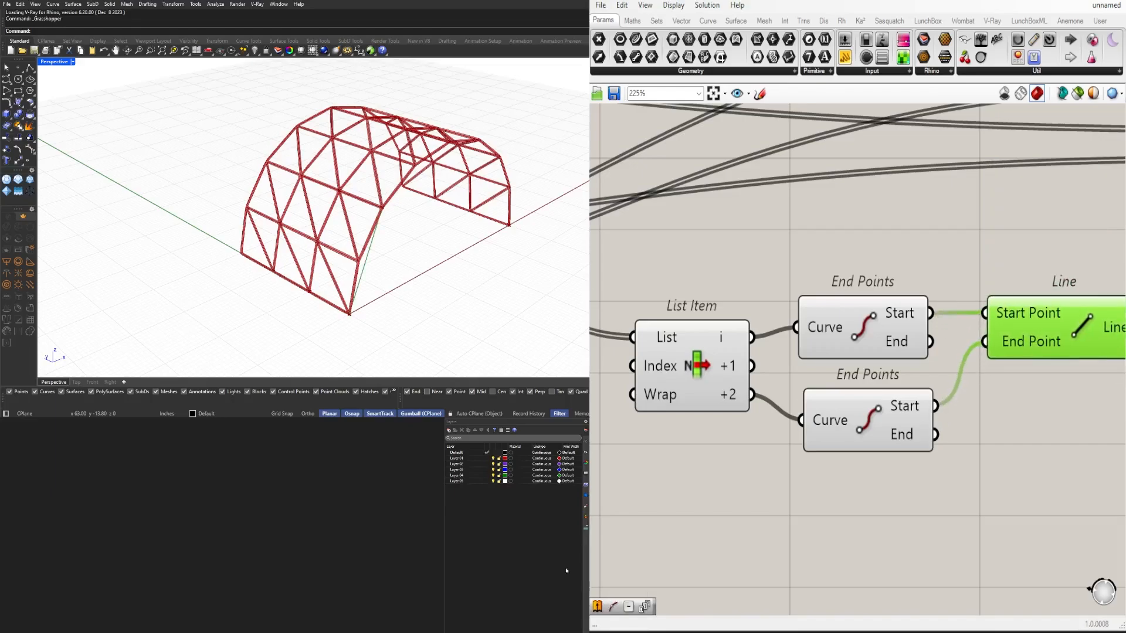
{"action": "mouse_move", "coordinate": [381, 268]}
{"action": "right_mouse_down"}
{"action": "mouse_move", "coordinate": [346, 267]}
{"action": "mouse_move", "coordinate": [396, 271]}
{"action": "right_mouse_up"}
Step: Try driving the duplicated List Item's Index input from the existing Series output
{"action": "scroll", "coordinate": [962, 442], "scroll_direction": "down", "scroll_amount": 5}
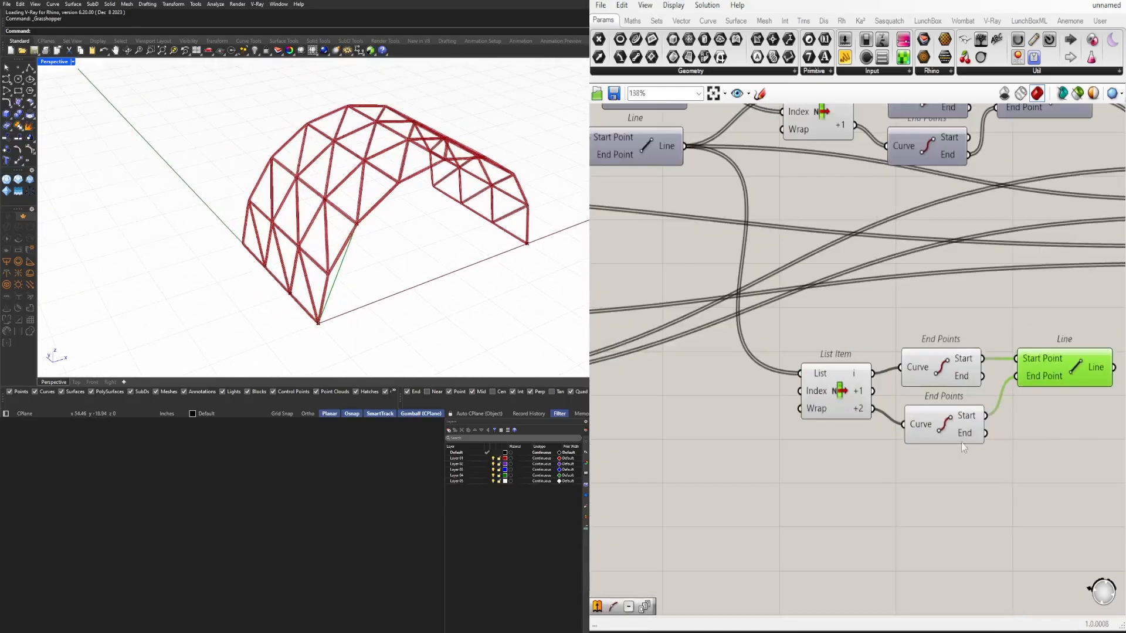
{"action": "scroll", "coordinate": [661, 286], "scroll_direction": "up", "scroll_amount": 2}
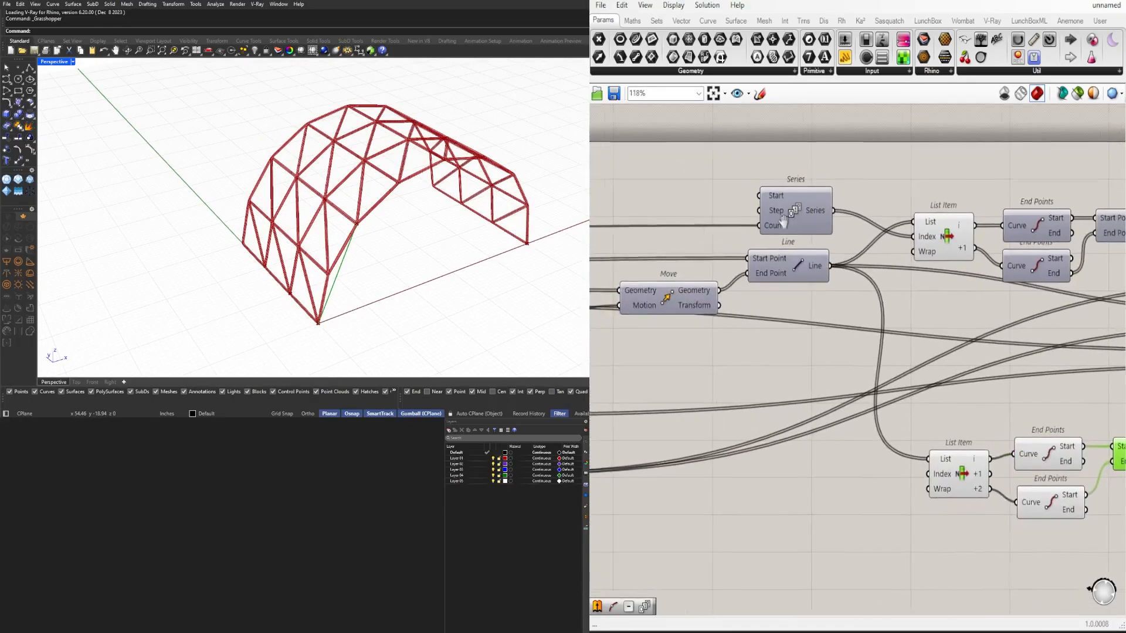
{"action": "left_click_drag", "start_coordinate": [834, 210], "coordinate": [937, 482]}
{"action": "right_click_drag", "start_coordinate": [991, 535], "coordinate": [720, 509]}
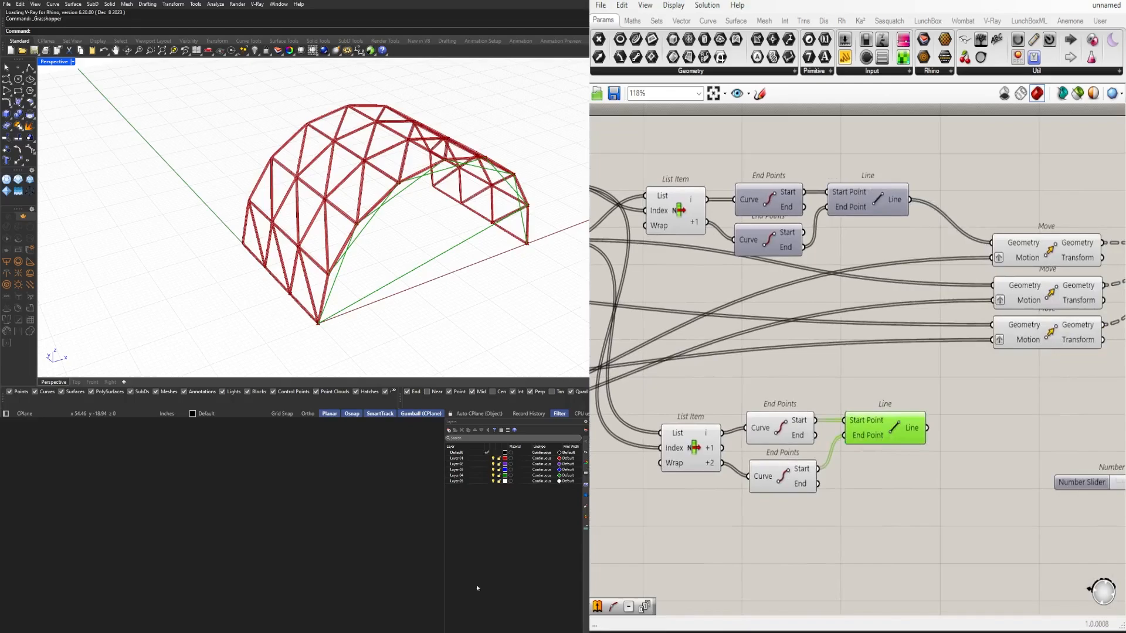
{"action": "right_click_drag", "start_coordinate": [352, 258], "coordinate": [318, 251]}
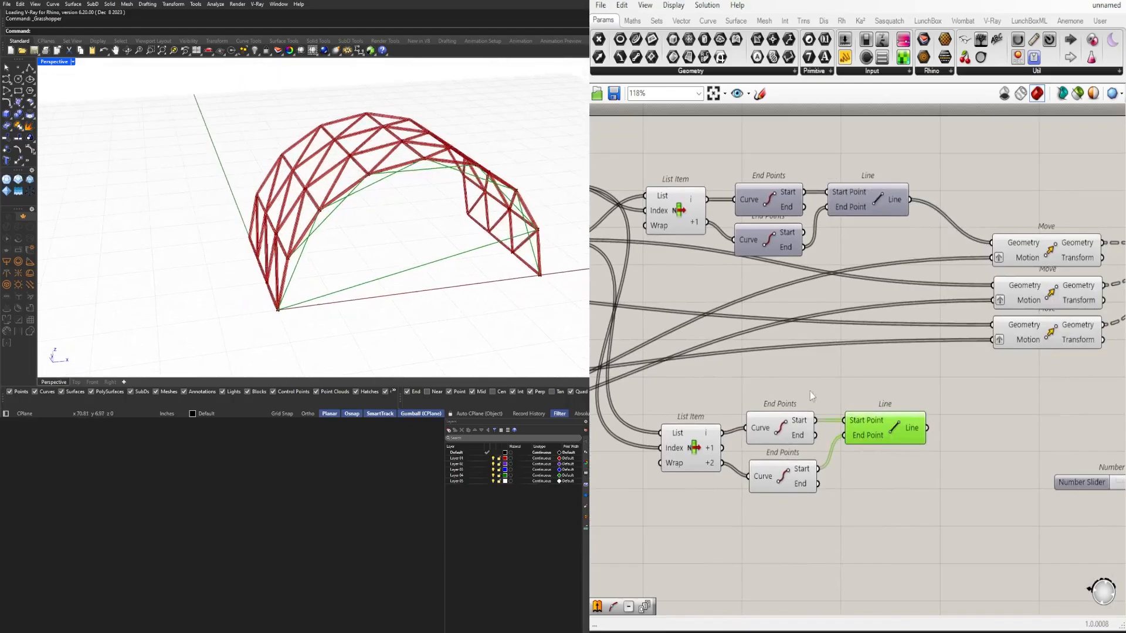
{"action": "right_click_drag", "start_coordinate": [810, 392], "coordinate": [1020, 424]}
{"action": "left_click_drag", "start_coordinate": [780, 218], "coordinate": [871, 481], "text": "ctrl"}
Step: Duplicate the Series component below the original, near the second List Item, keeping its Count connection
{"action": "right_click_drag", "start_coordinate": [744, 492], "coordinate": [1019, 487]}
{"action": "scroll", "coordinate": [948, 435], "scroll_direction": "down", "scroll_amount": 3}
{"action": "right_click_drag", "start_coordinate": [947, 435], "coordinate": [879, 351]}
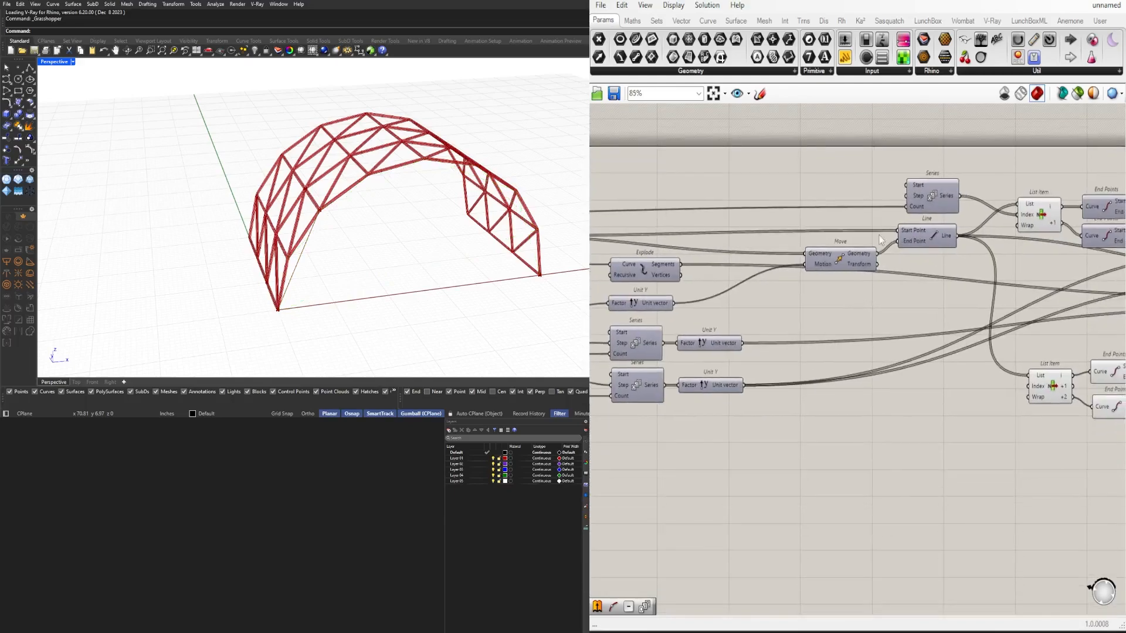
{"action": "left_click_drag", "start_coordinate": [921, 195], "coordinate": [827, 425], "text": "alt"}
Step: Insert a Relay and a Division component on the duplicated Series' Count wire, using the incoming value as A
{"action": "double_click", "coordinate": [897, 418]}
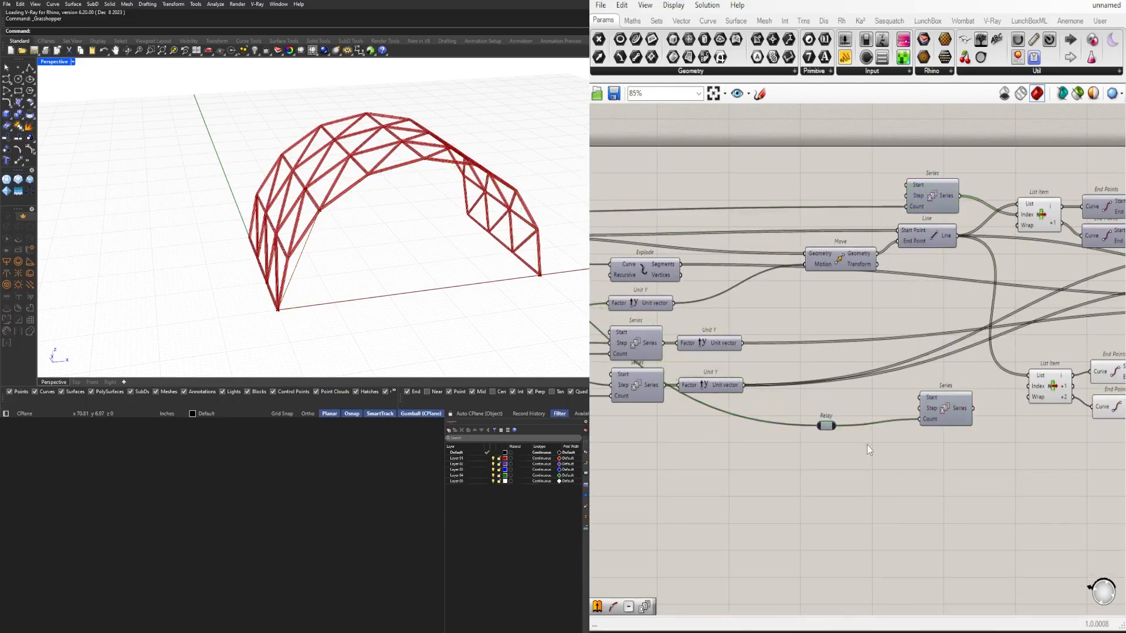
{"action": "double_click", "coordinate": [867, 444]}
{"action": "type", "text": "/"}
{"action": "left_click", "coordinate": [864, 433]}
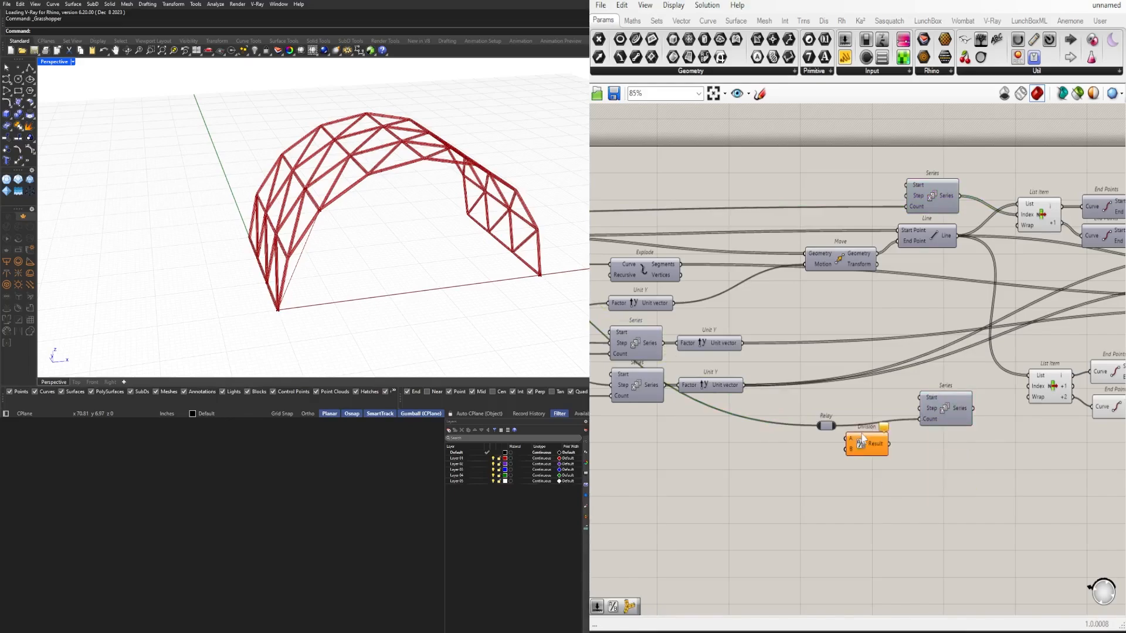
{"action": "scroll", "coordinate": [840, 433], "scroll_direction": "up", "scroll_amount": 4}
{"action": "left_click_drag", "start_coordinate": [831, 419], "coordinate": [871, 424]}
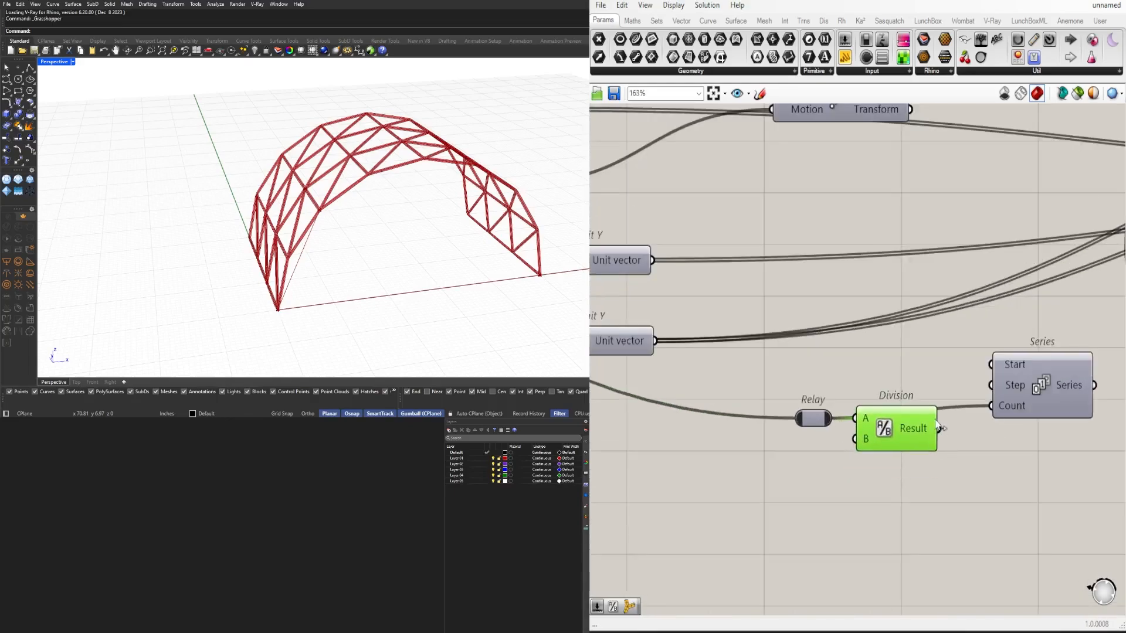
{"action": "left_click_drag", "start_coordinate": [939, 429], "coordinate": [991, 406]}
Step: Move the Division closer to the Series, delete the Relay, and set the Division's A input wire display to Hidden
{"action": "left_click_drag", "start_coordinate": [914, 478], "coordinate": [748, 386]}
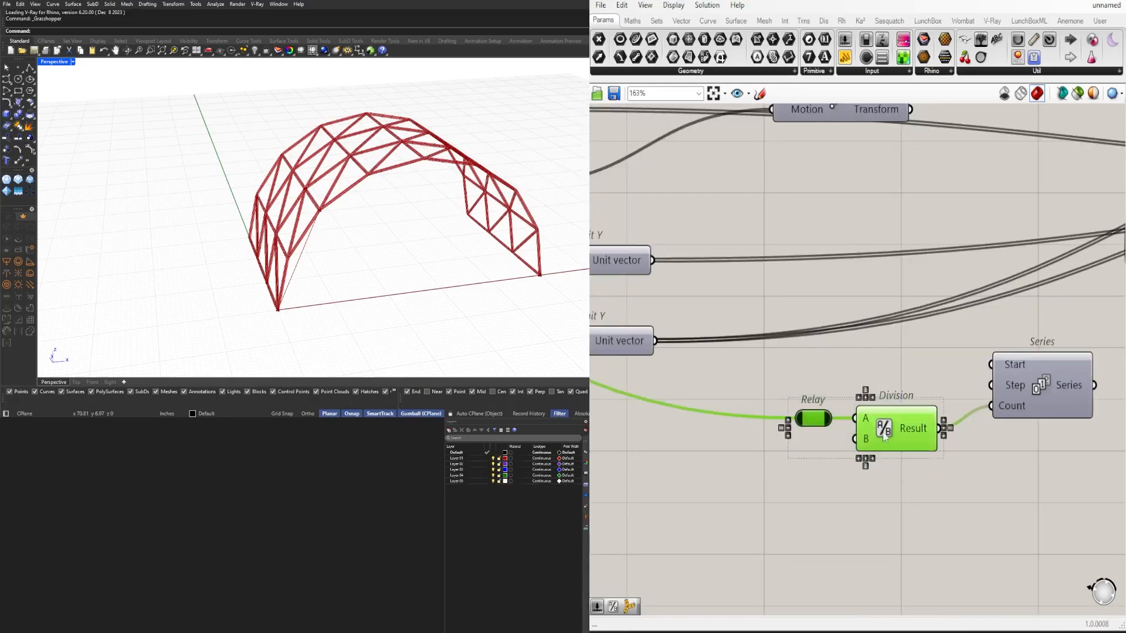
{"action": "left_click_drag", "start_coordinate": [901, 422], "coordinate": [934, 401]}
{"action": "left_click", "coordinate": [912, 482]}
{"action": "left_click", "coordinate": [847, 398]}
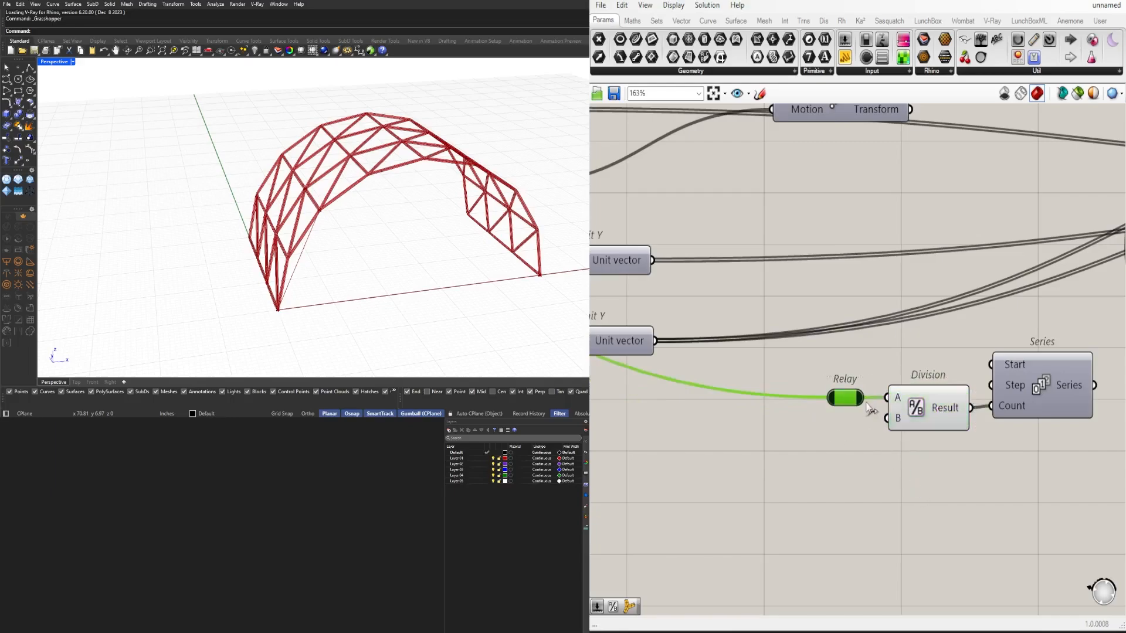
{"action": "key", "text": "Delete"}
{"action": "right_click", "coordinate": [900, 395]}
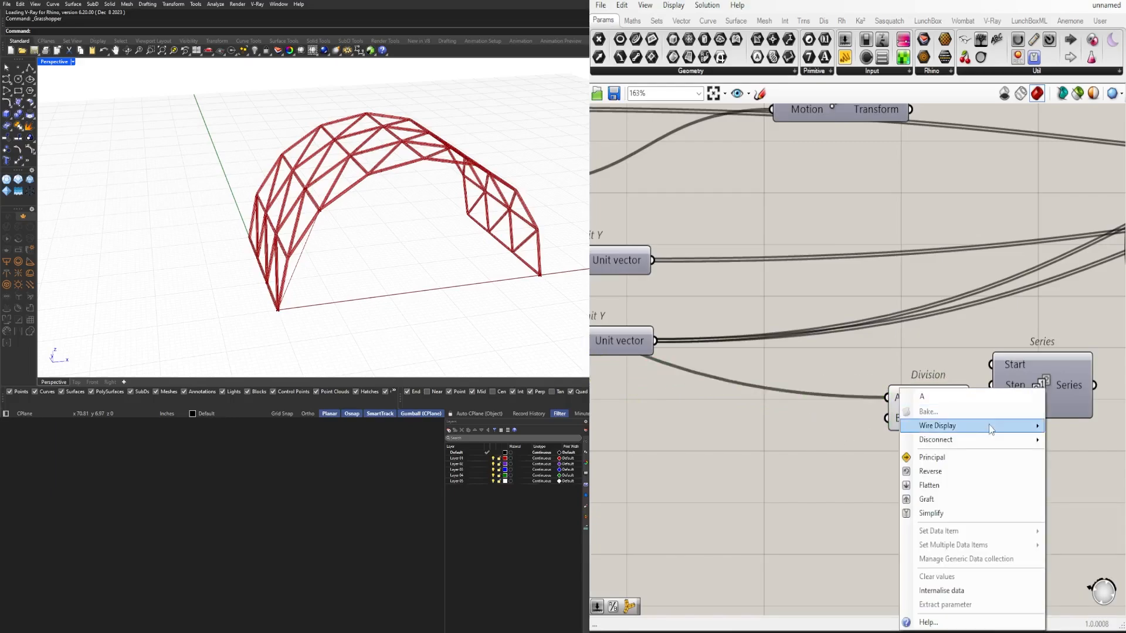
{"action": "mouse_move", "coordinate": [991, 427]}
{"action": "left_click", "coordinate": [1062, 457]}
Step: Connect the duplicated Series output to the second List Item's Index input and select that List Item
{"action": "right_click_drag", "start_coordinate": [1053, 483], "coordinate": [826, 480]}
{"action": "scroll", "coordinate": [828, 479], "scroll_direction": "down", "scroll_amount": 2}
{"action": "left_click", "coordinate": [813, 409]}
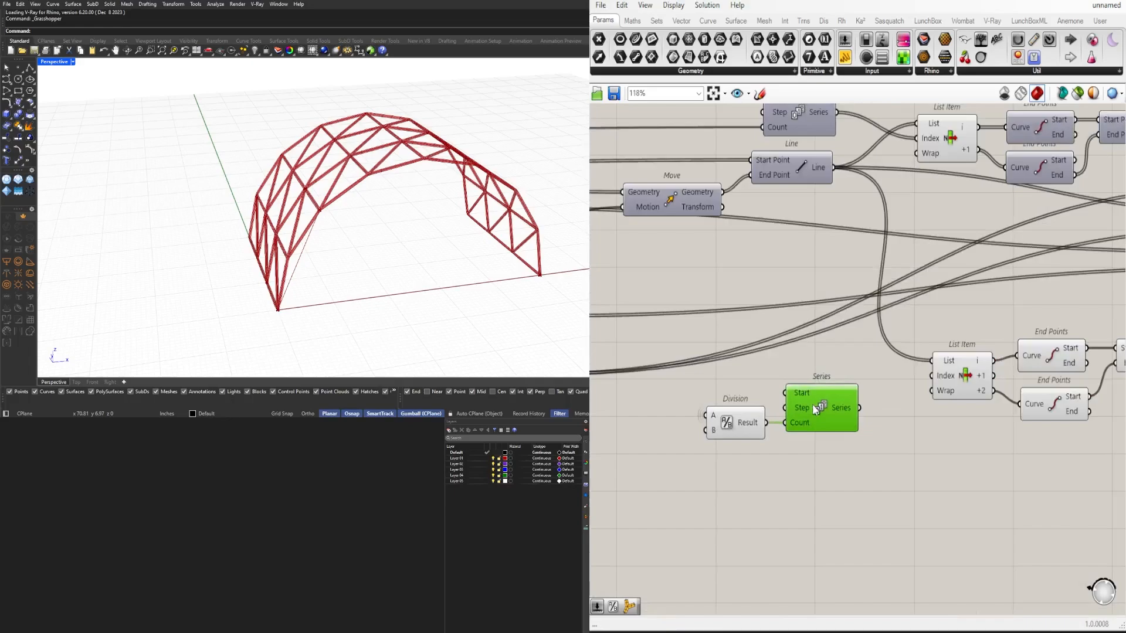
{"action": "left_click_drag", "start_coordinate": [858, 408], "coordinate": [932, 376]}
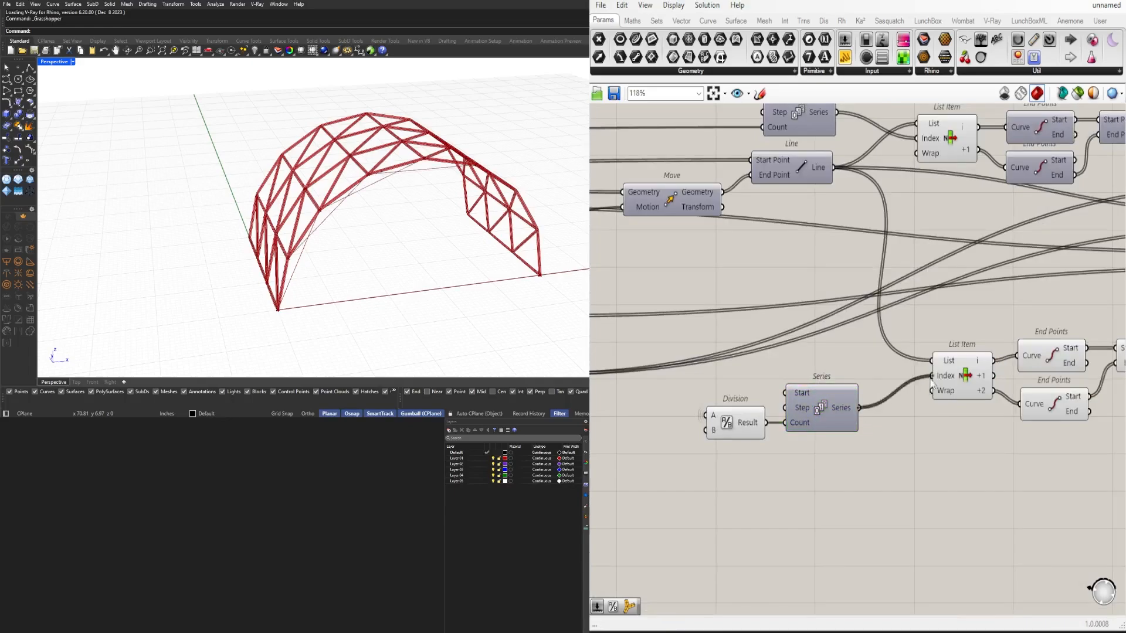
{"action": "right_click_drag", "start_coordinate": [975, 400], "coordinate": [897, 391]}
{"action": "left_click", "coordinate": [900, 370]}
Step: Add a number slider set to 3 and connect it to the Division's B input and the duplicated Series' Step input
{"action": "right_click_drag", "start_coordinate": [751, 392], "coordinate": [854, 390]}
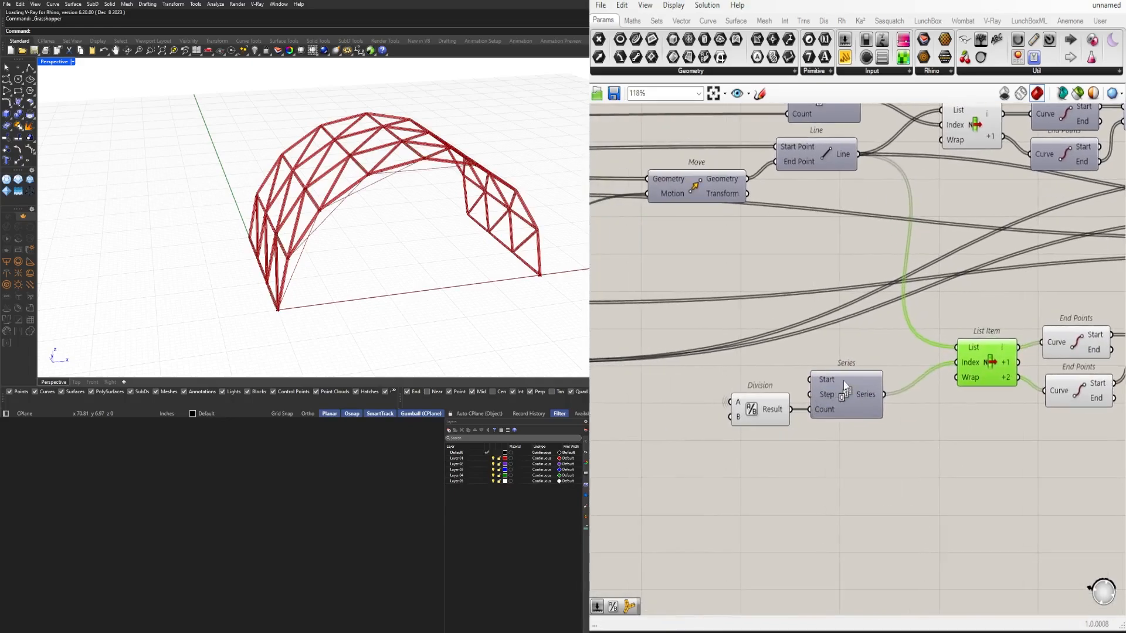
{"action": "scroll", "coordinate": [842, 384], "scroll_direction": "up", "scroll_amount": 2}
{"action": "left_click_drag", "start_coordinate": [737, 424], "coordinate": [675, 459]}
{"action": "right_click_drag", "start_coordinate": [676, 464], "coordinate": [837, 462]}
{"action": "double_click", "coordinate": [839, 388]}
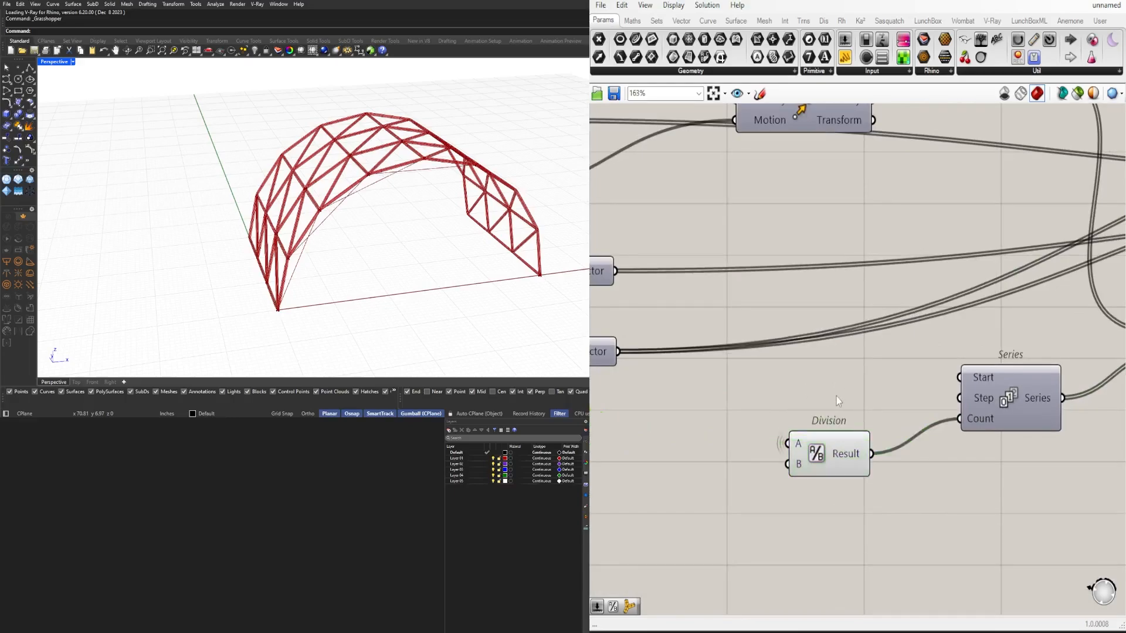
{"action": "type", "text": "3"}
{"action": "key", "text": "Return"}
{"action": "mouse_move", "coordinate": [792, 396]}
{"action": "left_mouse_down"}
{"action": "mouse_move", "coordinate": [703, 397]}
{"action": "mouse_move", "coordinate": [754, 452]}
{"action": "mouse_move", "coordinate": [787, 464]}
{"action": "left_mouse_up"}
{"action": "mouse_move", "coordinate": [716, 388]}
{"action": "left_mouse_down"}
{"action": "mouse_move", "coordinate": [995, 391]}
{"action": "mouse_move", "coordinate": [967, 400]}
{"action": "left_mouse_up"}
{"action": "mouse_move", "coordinate": [434, 267]}
{"action": "right_mouse_down"}
{"action": "mouse_move", "coordinate": [372, 258]}
{"action": "mouse_move", "coordinate": [447, 270]}
{"action": "right_mouse_up"}
Step: Move the slider, Division, Series, List Item, End Points and Line components of the new chain further down the canvas together
{"action": "scroll", "coordinate": [844, 341], "scroll_direction": "down", "scroll_amount": 5}
{"action": "right_click_drag", "start_coordinate": [1111, 357], "coordinate": [995, 349]}
{"action": "left_click_drag", "start_coordinate": [969, 429], "coordinate": [779, 303]}
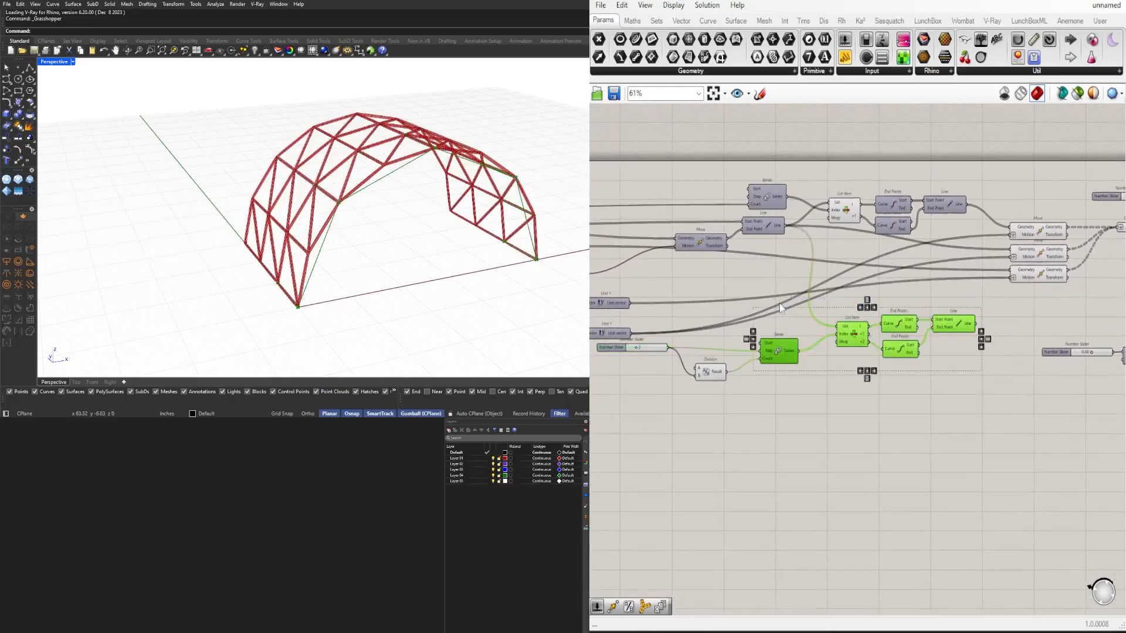
{"action": "left_click_drag", "start_coordinate": [689, 410], "coordinate": [603, 344], "text": "shift"}
{"action": "left_click_drag", "start_coordinate": [851, 328], "coordinate": [895, 384]}
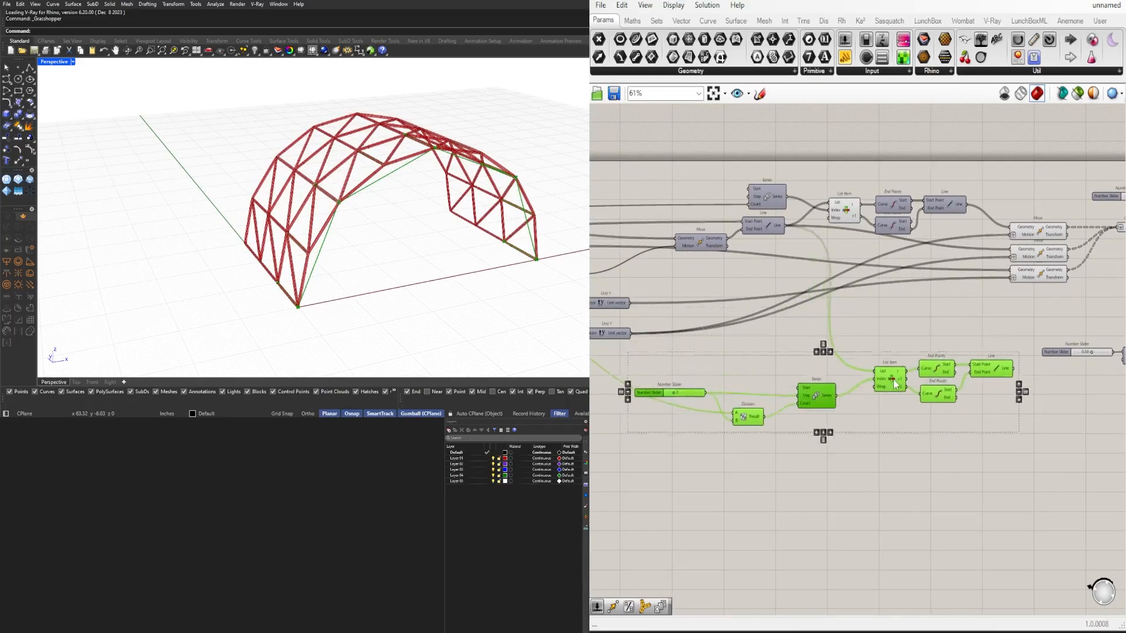
{"action": "left_click", "coordinate": [869, 440]}
Step: Select the new chain's number slider, Division and Series components
{"action": "left_click_drag", "start_coordinate": [787, 463], "coordinate": [677, 399]}
{"action": "scroll", "coordinate": [780, 417], "scroll_direction": "up", "scroll_amount": 3}
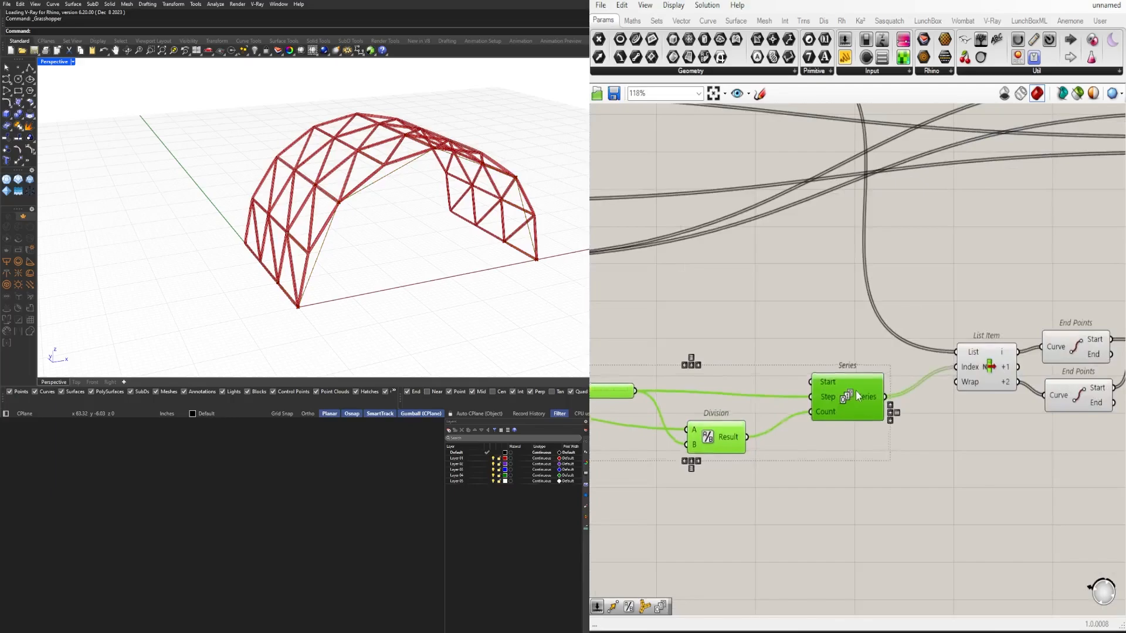
Step: Rearrange the Series, Division and Number Slider components into a compact row beside the List Item
{"action": "left_click_drag", "start_coordinate": [856, 391], "coordinate": [877, 364]}
{"action": "left_click", "coordinate": [895, 435]}
{"action": "left_click_drag", "start_coordinate": [737, 405], "coordinate": [785, 413]}
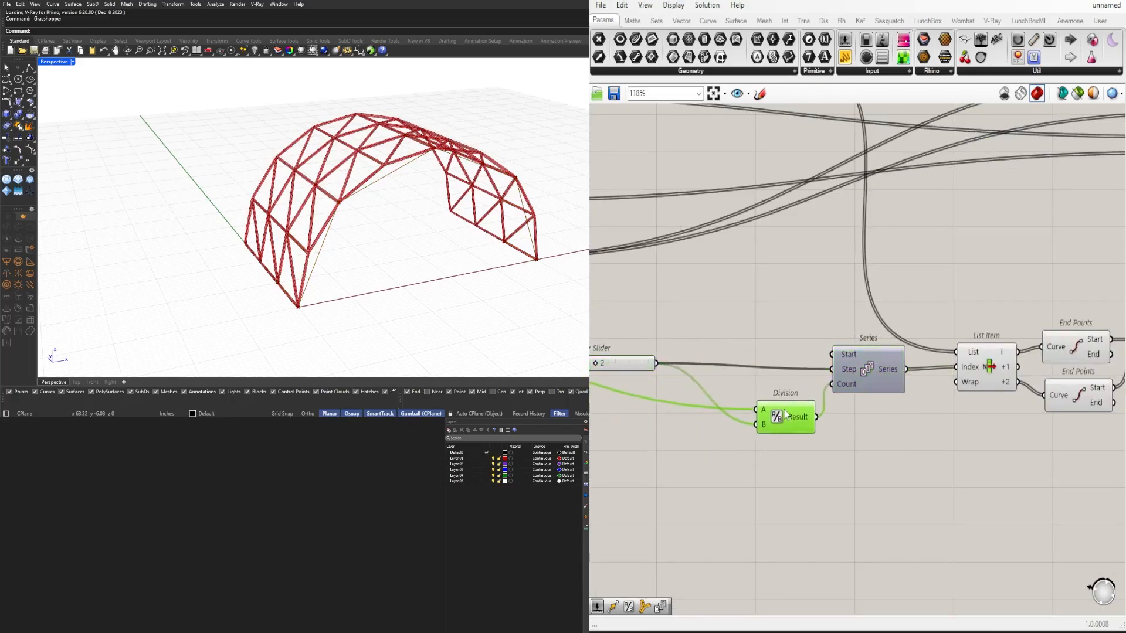
{"action": "left_click", "coordinate": [667, 410]}
{"action": "right_click_drag", "start_coordinate": [667, 409], "coordinate": [765, 403]}
{"action": "left_click_drag", "start_coordinate": [647, 356], "coordinate": [716, 363]}
{"action": "left_click", "coordinate": [812, 404]}
{"action": "scroll", "coordinate": [879, 406], "scroll_direction": "up", "scroll_amount": 3}
{"action": "left_click_drag", "start_coordinate": [893, 418], "coordinate": [893, 389]}
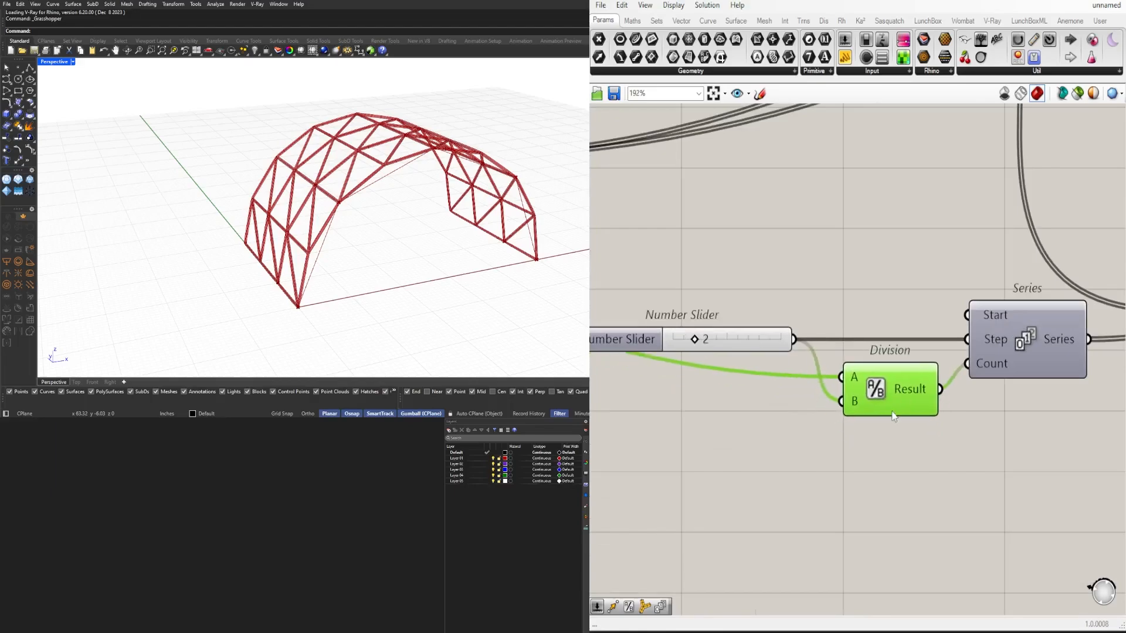
Step: Set the wire display of the List Item's List input to Hidden
{"action": "scroll", "coordinate": [903, 426], "scroll_direction": "down", "scroll_amount": 2}
{"action": "right_click_drag", "start_coordinate": [1015, 458], "coordinate": [667, 446]}
{"action": "left_click", "coordinate": [934, 456]}
{"action": "right_click", "coordinate": [727, 349]}
{"action": "mouse_move", "coordinate": [756, 377]}
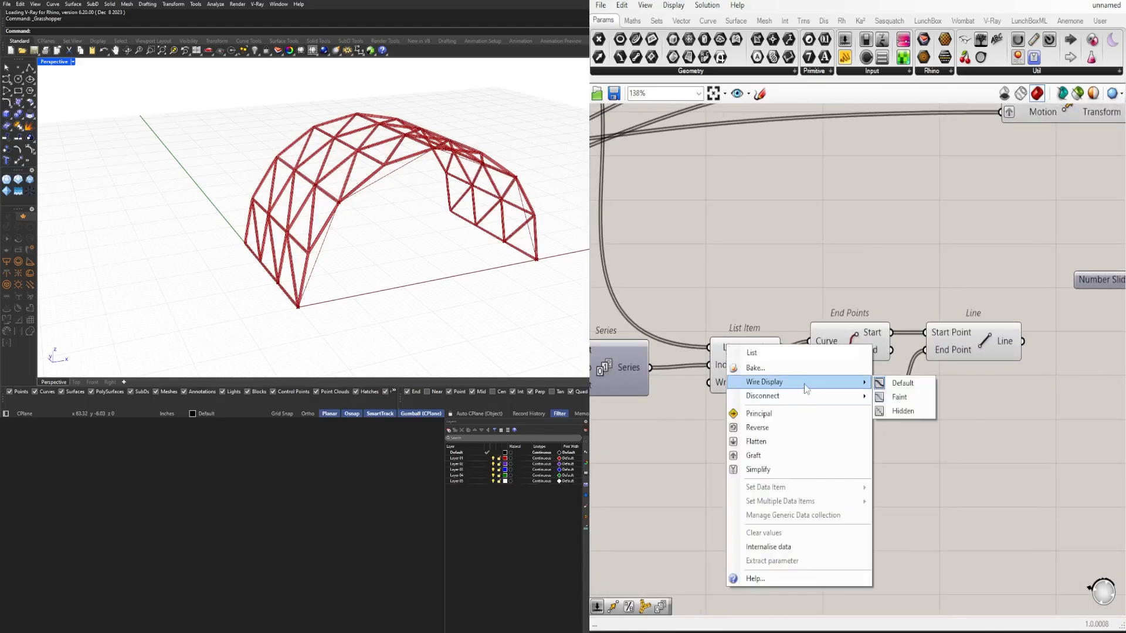
{"action": "left_click", "coordinate": [918, 412]}
Step: Move the List Item with its End Points and Line components closer to the Series component
{"action": "left_click_drag", "start_coordinate": [1054, 449], "coordinate": [759, 302]}
{"action": "scroll", "coordinate": [747, 366], "scroll_direction": "up", "scroll_amount": 3}
{"action": "right_click_drag", "start_coordinate": [748, 367], "coordinate": [983, 384]}
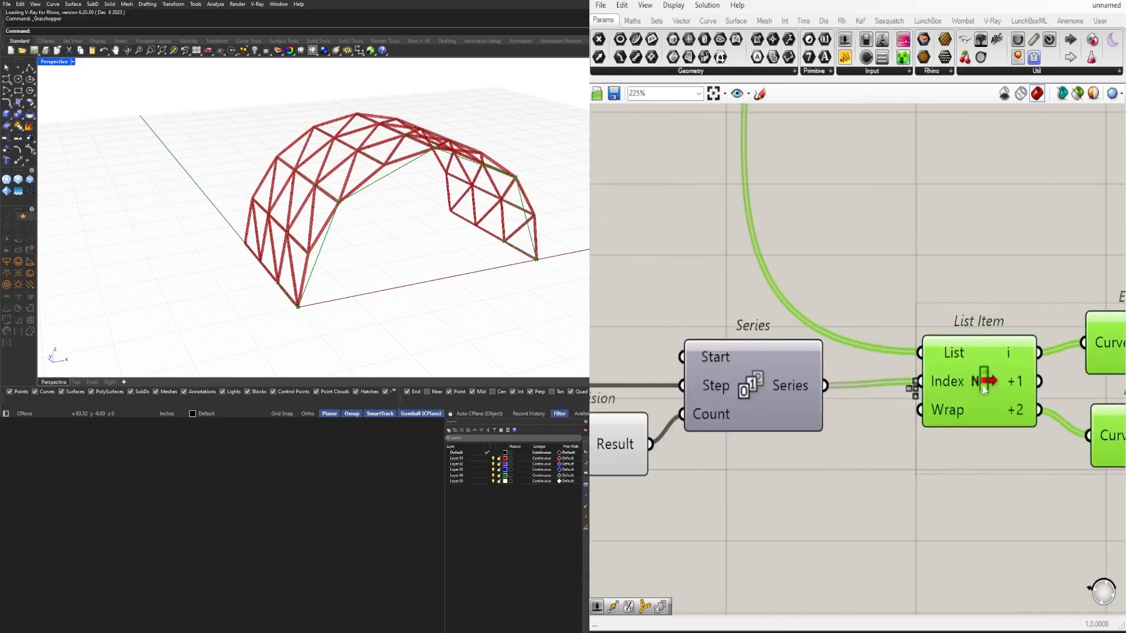
{"action": "left_click_drag", "start_coordinate": [983, 384], "coordinate": [917, 389]}
{"action": "left_click", "coordinate": [940, 283]}
{"action": "right_click_drag", "start_coordinate": [940, 282], "coordinate": [765, 283]}
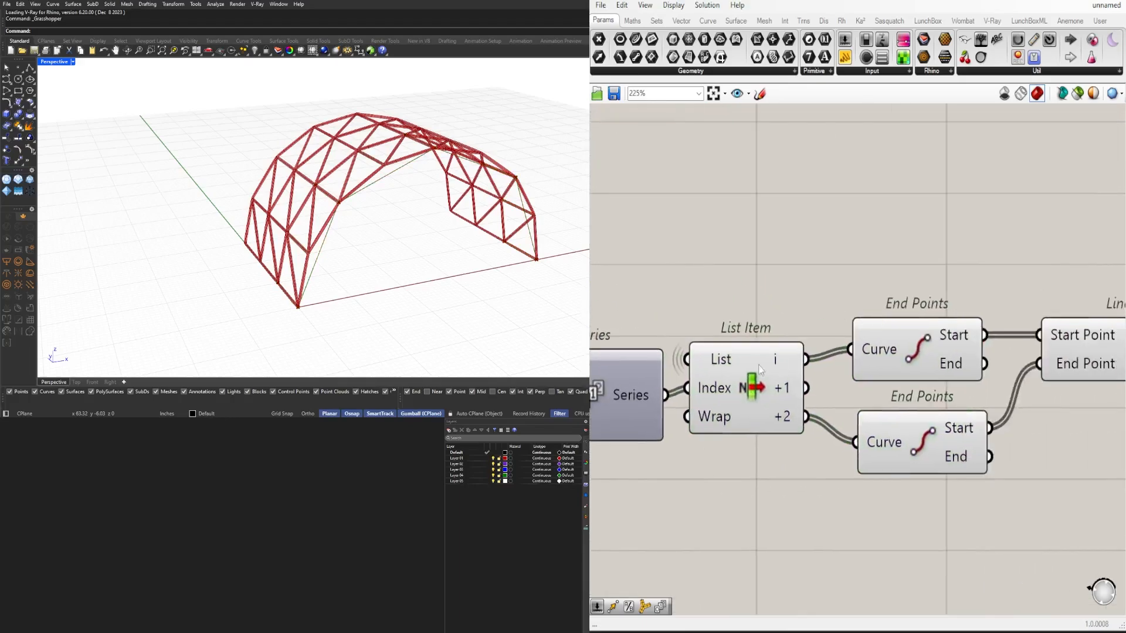
Step: Tidy the two End Points components and the Line component into a compact arrangement beside the List Item
{"action": "scroll", "coordinate": [809, 384], "scroll_direction": "down", "scroll_amount": 4}
{"action": "left_click_drag", "start_coordinate": [1027, 459], "coordinate": [764, 338]}
{"action": "left_click", "coordinate": [779, 358]}
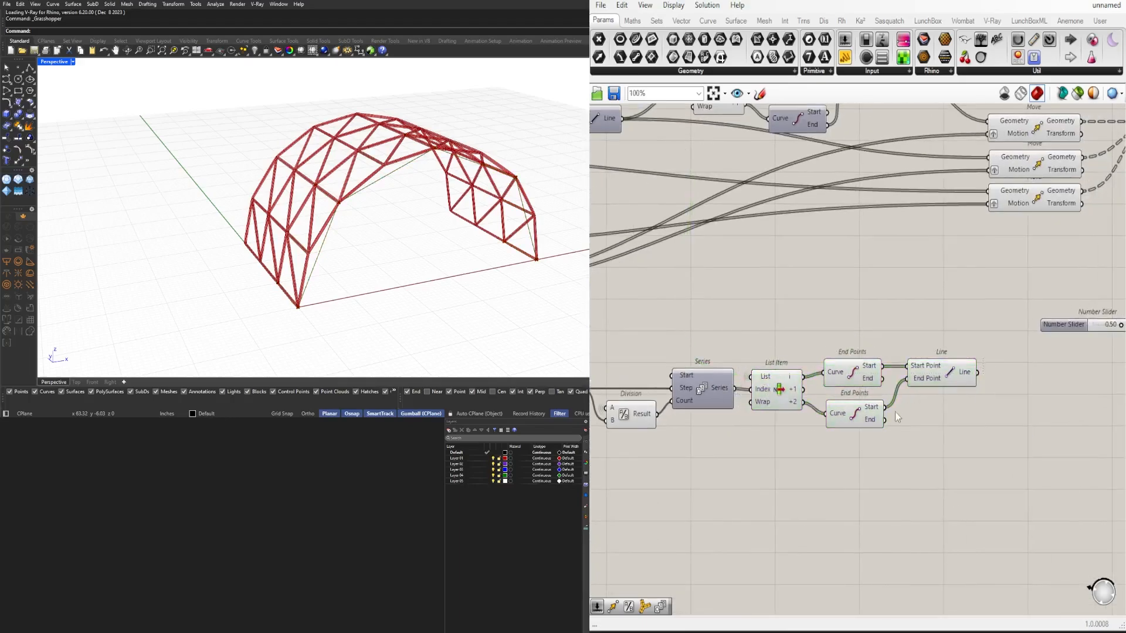
{"action": "left_click_drag", "start_coordinate": [973, 445], "coordinate": [864, 375]}
{"action": "scroll", "coordinate": [835, 345], "scroll_direction": "up", "scroll_amount": 3}
{"action": "left_click", "coordinate": [883, 358]}
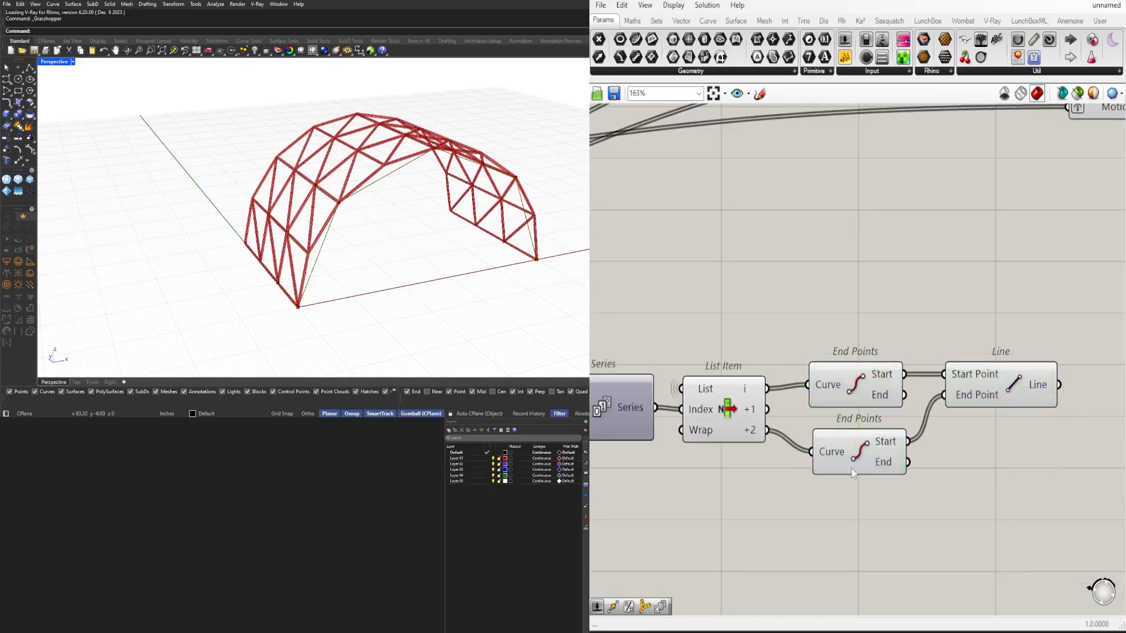
{"action": "left_click_drag", "start_coordinate": [866, 453], "coordinate": [859, 444]}
{"action": "left_click", "coordinate": [880, 476]}
{"action": "left_click", "coordinate": [990, 389]}
{"action": "left_click_drag", "start_coordinate": [988, 389], "coordinate": [985, 388]}
Step: Duplicate the lowest Move component and connect the lower Line component's output to the copy's Geometry input
{"action": "right_click_drag", "start_coordinate": [346, 208], "coordinate": [372, 260]}
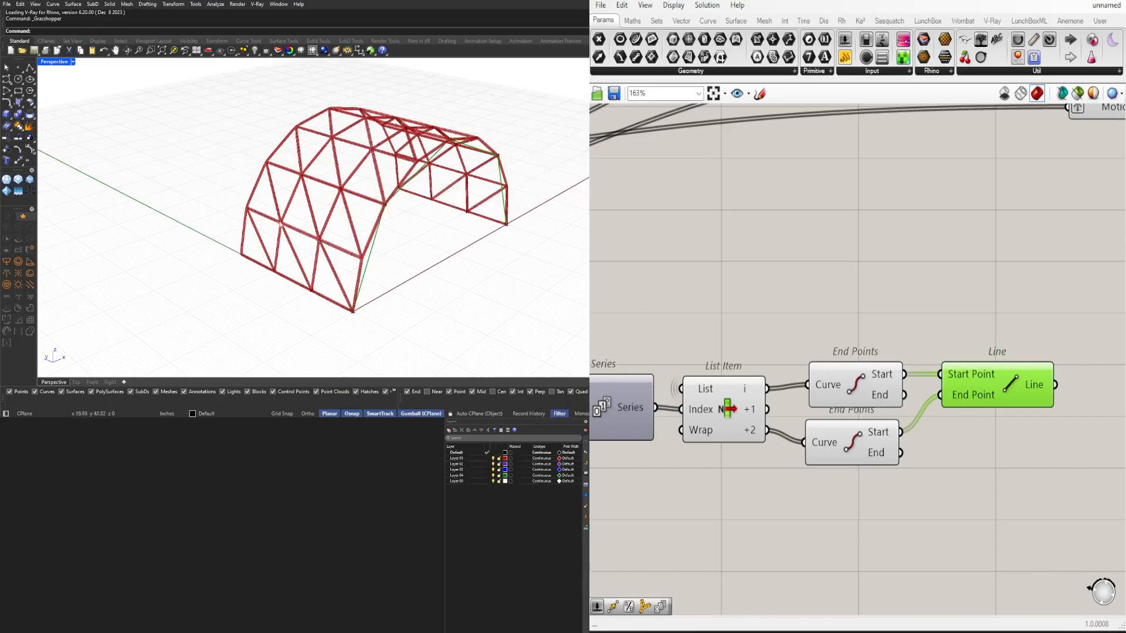
{"action": "scroll", "coordinate": [905, 366], "scroll_direction": "down", "scroll_amount": 4}
{"action": "right_click_drag", "start_coordinate": [1010, 377], "coordinate": [734, 422]}
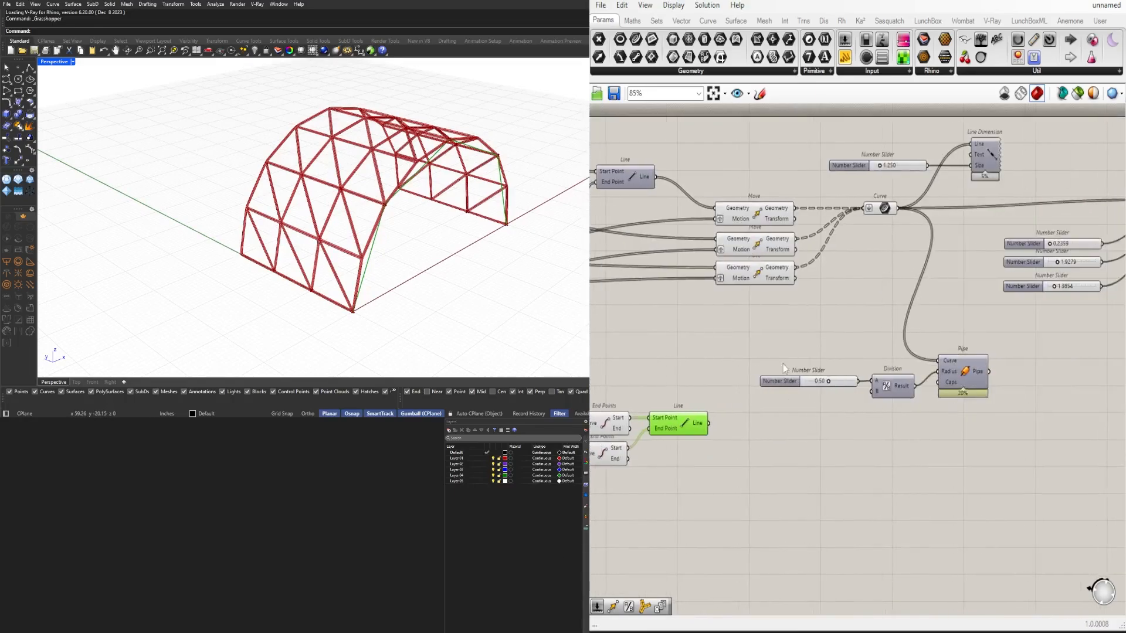
{"action": "left_click", "coordinate": [752, 275]}
{"action": "right_click_drag", "start_coordinate": [713, 335], "coordinate": [906, 346]}
{"action": "left_click_drag", "start_coordinate": [955, 296], "coordinate": [936, 335], "text": "alt"}
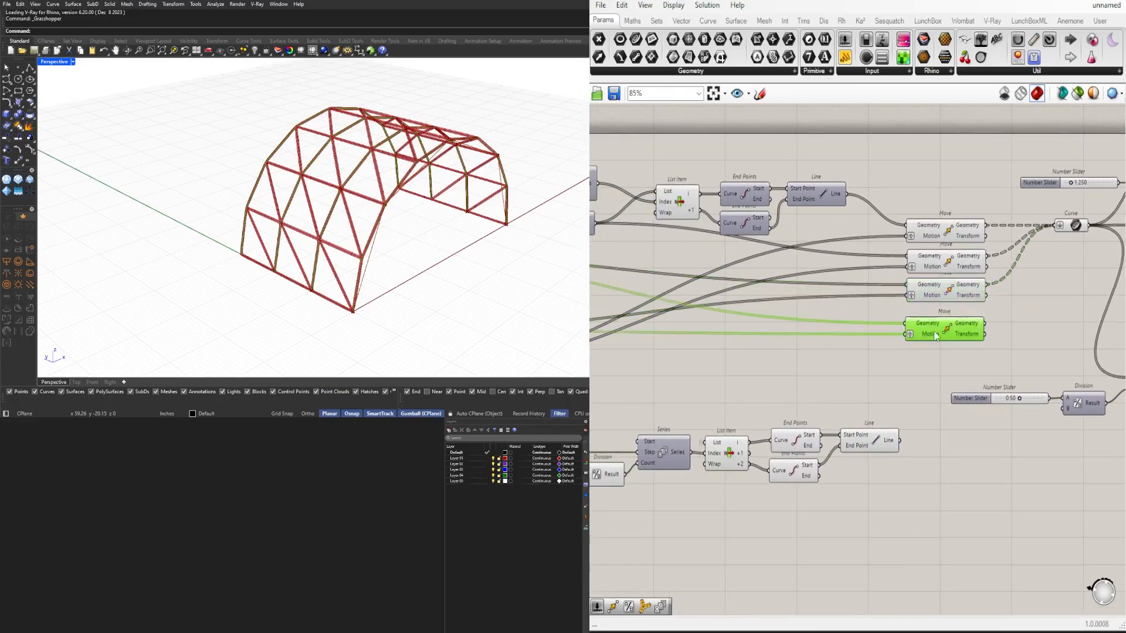
{"action": "left_click_drag", "start_coordinate": [900, 440], "coordinate": [906, 323]}
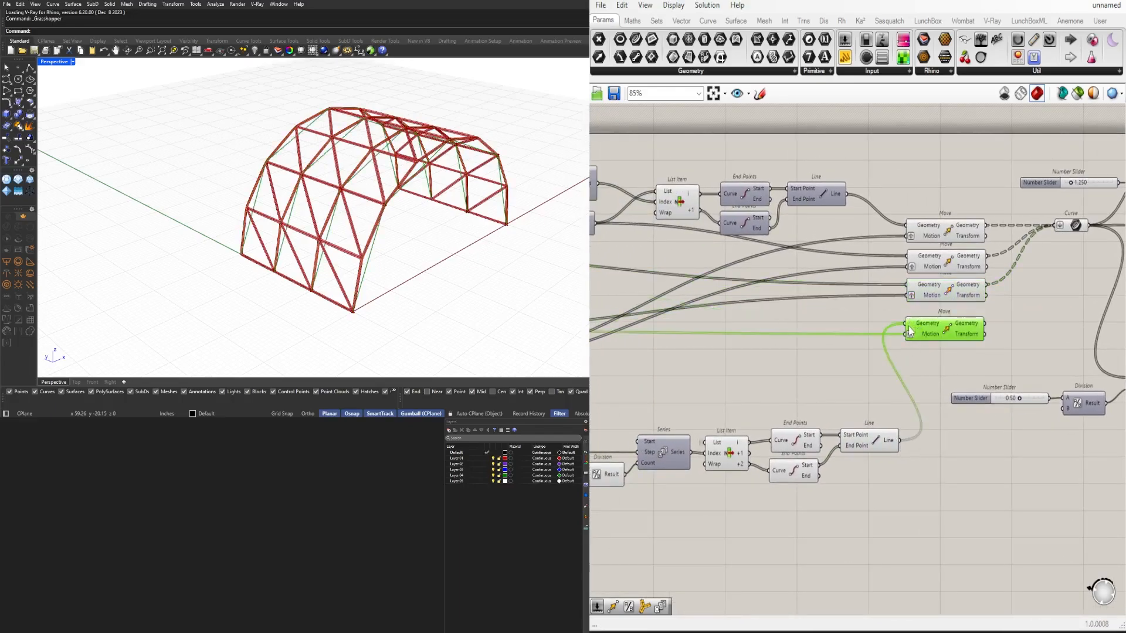
Step: Shift the lower Series-to-Line component group closer to the duplicated Move, and align that Move beneath the other three
{"action": "scroll", "coordinate": [1040, 373], "scroll_direction": "down", "scroll_amount": 3}
{"action": "left_click_drag", "start_coordinate": [1023, 463], "coordinate": [648, 360]}
{"action": "scroll", "coordinate": [648, 360], "scroll_direction": "up", "scroll_amount": 2}
{"action": "left_click_drag", "start_coordinate": [883, 358], "coordinate": [902, 333]}
{"action": "left_click", "coordinate": [1020, 441]}
{"action": "right_click_drag", "start_coordinate": [1020, 442], "coordinate": [743, 514]}
{"action": "scroll", "coordinate": [960, 365], "scroll_direction": "up", "scroll_amount": 2}
{"action": "left_click_drag", "start_coordinate": [874, 337], "coordinate": [879, 326]}
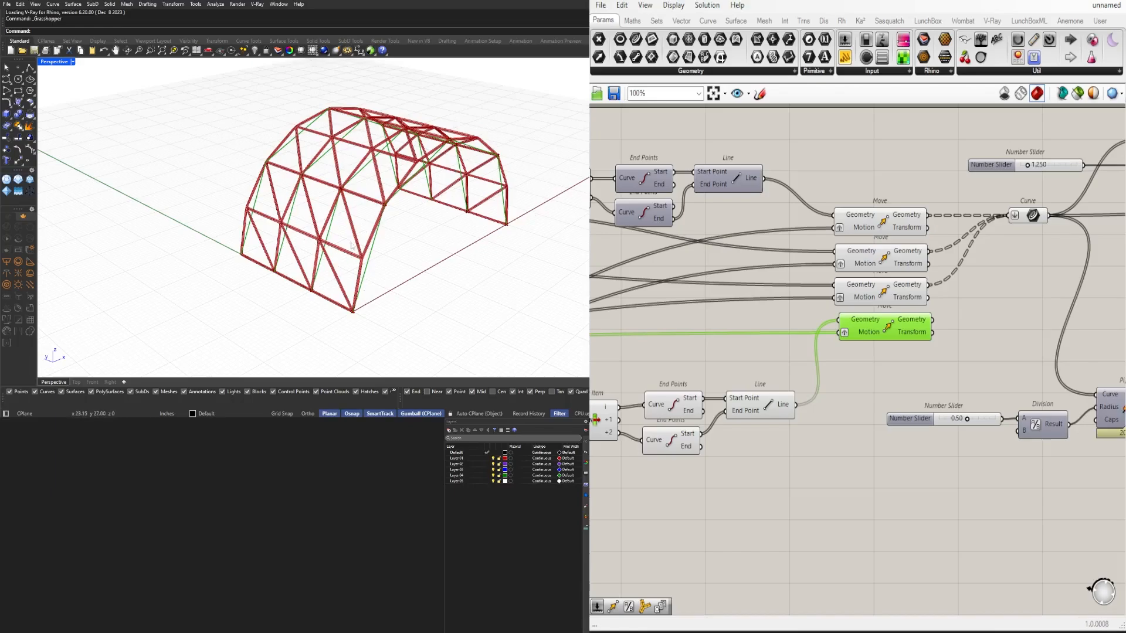
Step: Examine the arch frame and its new lines from several angles
{"action": "right_click_drag", "start_coordinate": [369, 230], "coordinate": [352, 277]}
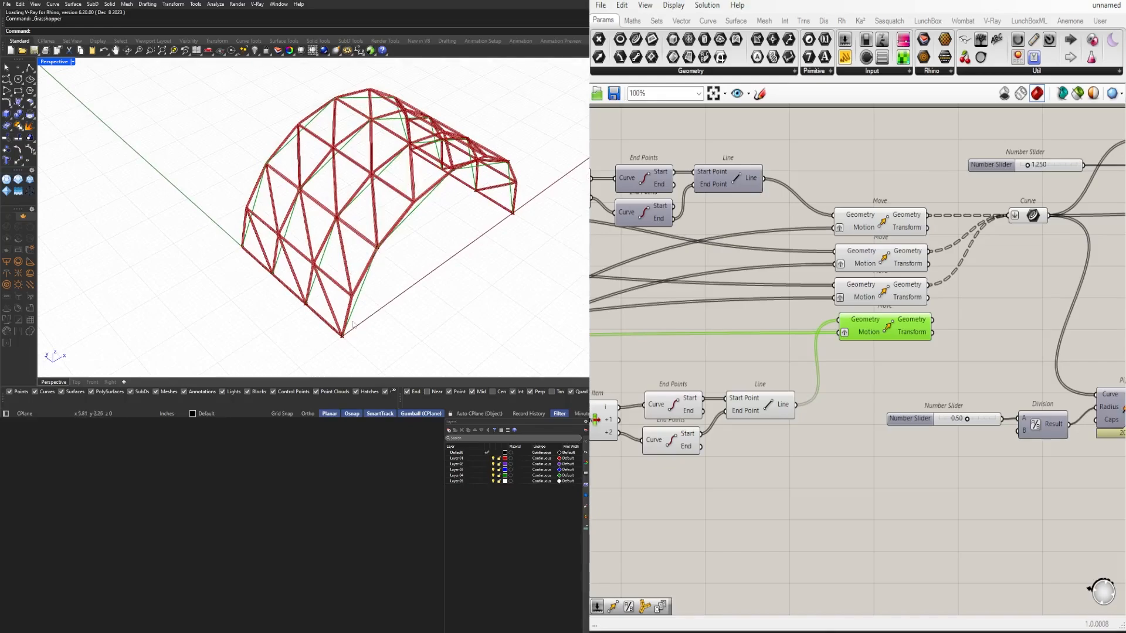
{"action": "right_click_drag", "start_coordinate": [397, 296], "coordinate": [340, 223]}
{"action": "scroll", "coordinate": [296, 262], "scroll_direction": "up", "scroll_amount": 5}
{"action": "scroll", "coordinate": [314, 241], "scroll_direction": "down", "scroll_amount": 5}
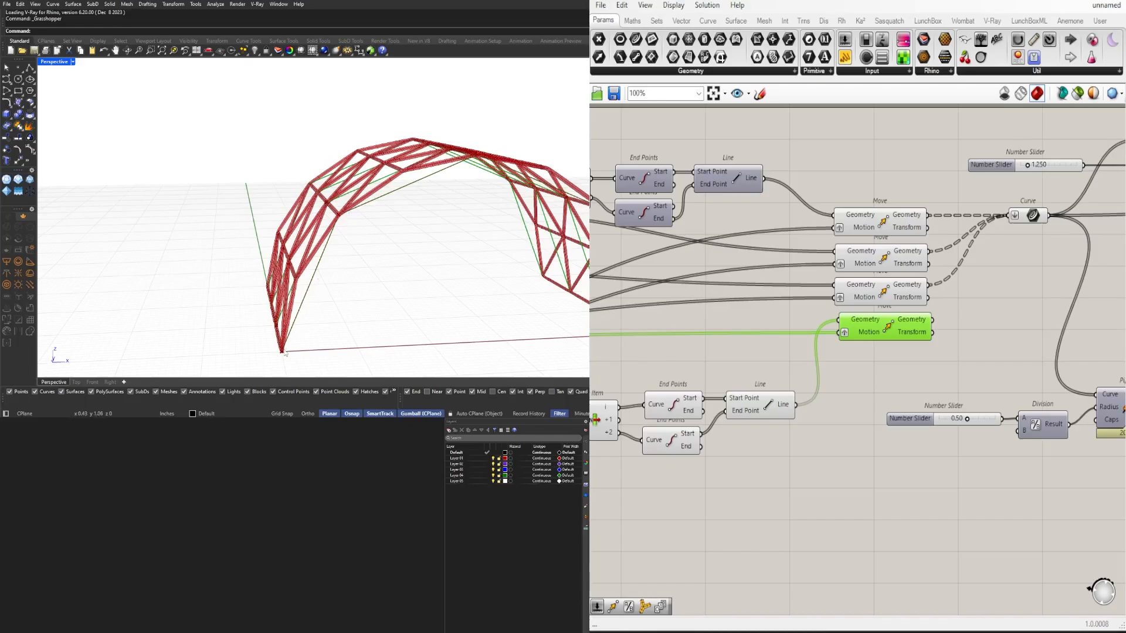
{"action": "right_click_drag", "start_coordinate": [331, 209], "coordinate": [362, 274]}
Step: Turn on the preview of the Line Dimension component
{"action": "left_click", "coordinate": [857, 520]}
{"action": "scroll", "coordinate": [1014, 489], "scroll_direction": "down", "scroll_amount": 3}
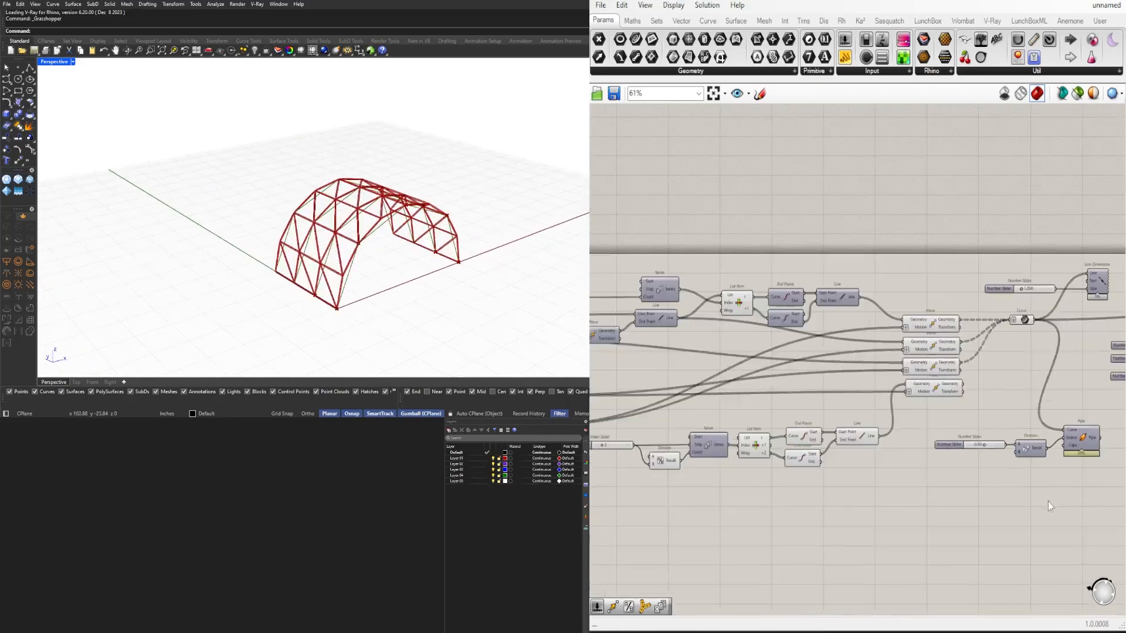
{"action": "right_click_drag", "start_coordinate": [1047, 501], "coordinate": [903, 524]}
{"action": "scroll", "coordinate": [903, 523], "scroll_direction": "up", "scroll_amount": 2}
{"action": "left_click", "coordinate": [748, 374]}
{"action": "right_click_drag", "start_coordinate": [892, 397], "coordinate": [817, 415]}
{"action": "left_click", "coordinate": [947, 282]}
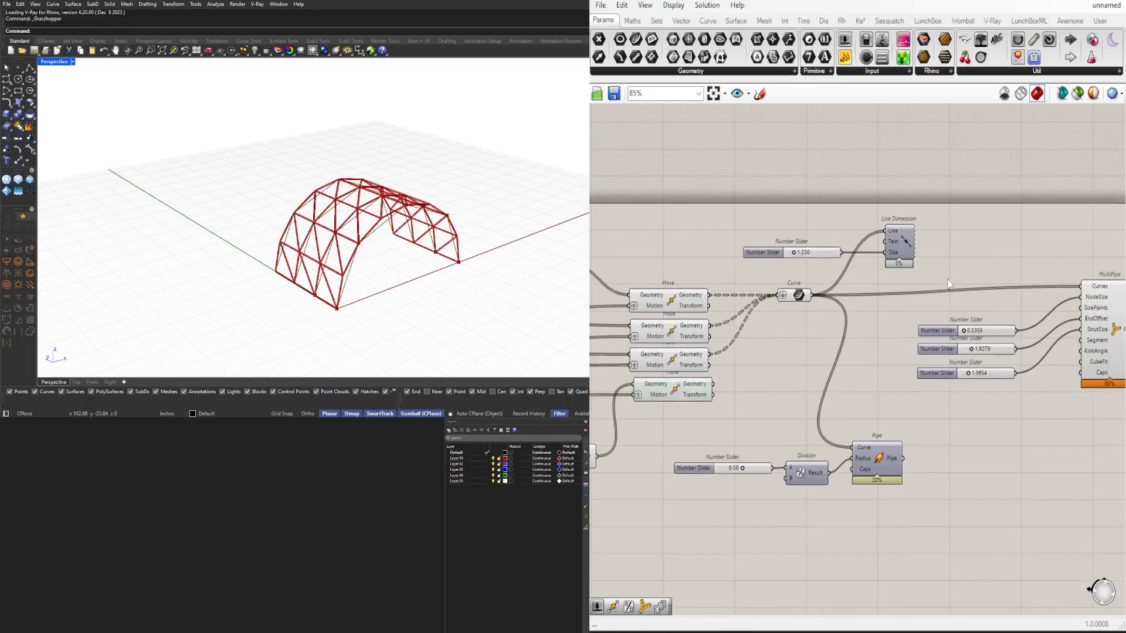
{"action": "left_click", "coordinate": [908, 233]}
{"action": "middle_click", "coordinate": [903, 234]}
{"action": "left_click", "coordinate": [916, 213]}
Step: Add the fourth Move's Geometry output as another source of the collecting Curve parameter
{"action": "left_click", "coordinate": [745, 357]}
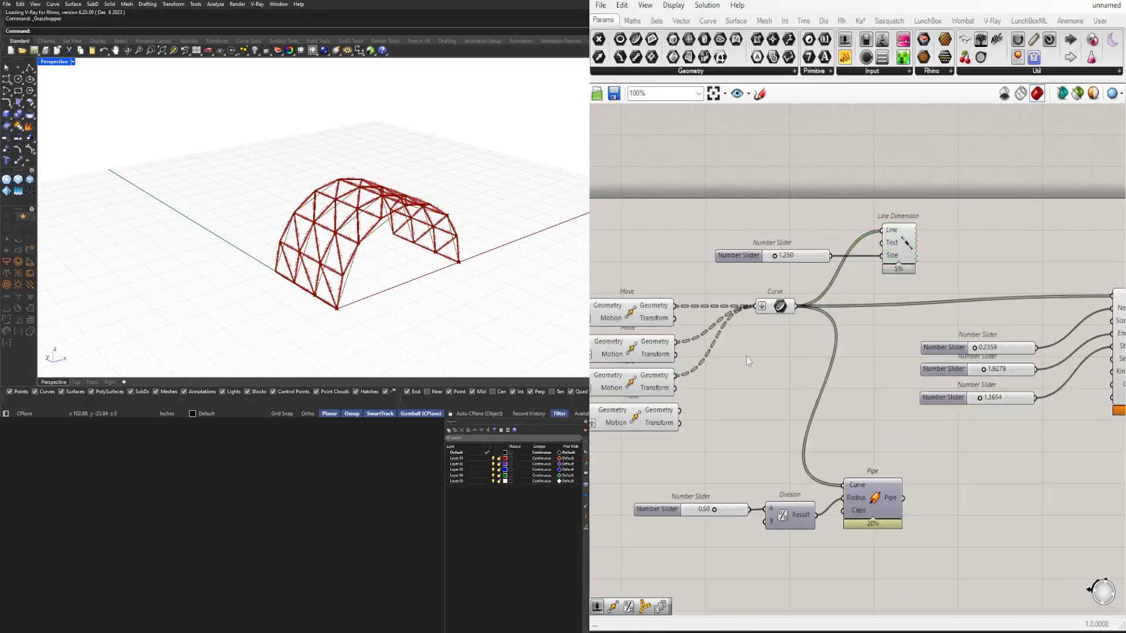
{"action": "right_click_drag", "start_coordinate": [726, 353], "coordinate": [755, 429]}
{"action": "scroll", "coordinate": [755, 429], "scroll_direction": "up", "scroll_amount": 1}
{"action": "scroll", "coordinate": [757, 435], "scroll_direction": "up", "scroll_amount": 2}
{"action": "left_click_drag", "start_coordinate": [792, 430], "coordinate": [844, 333]}
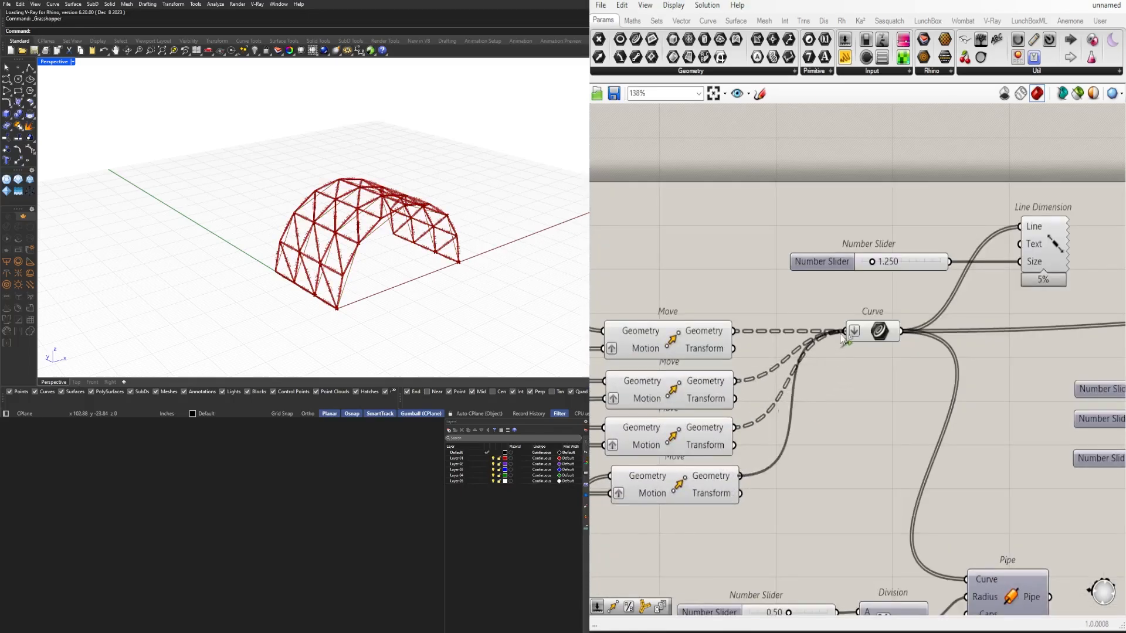
Step: Check the member length dimensions up close on the arch and turn off the MultiPipe preview
{"action": "scroll", "coordinate": [404, 270], "scroll_direction": "up", "scroll_amount": 8}
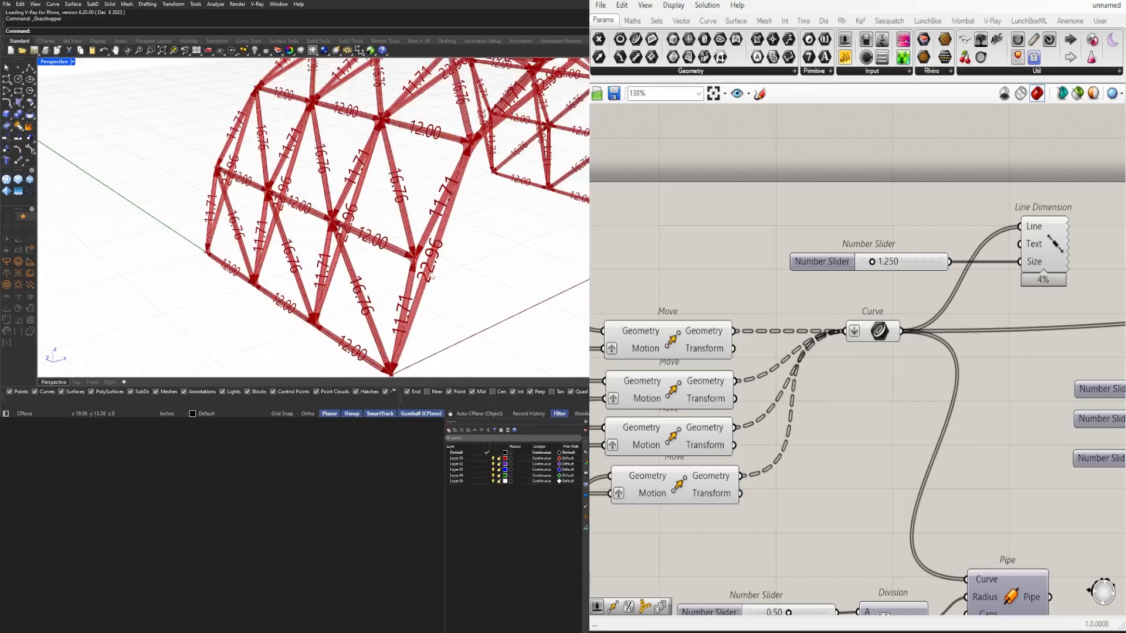
{"action": "scroll", "coordinate": [384, 166], "scroll_direction": "up", "scroll_amount": 3}
{"action": "right_click_drag", "start_coordinate": [362, 264], "coordinate": [351, 209], "text": "shift"}
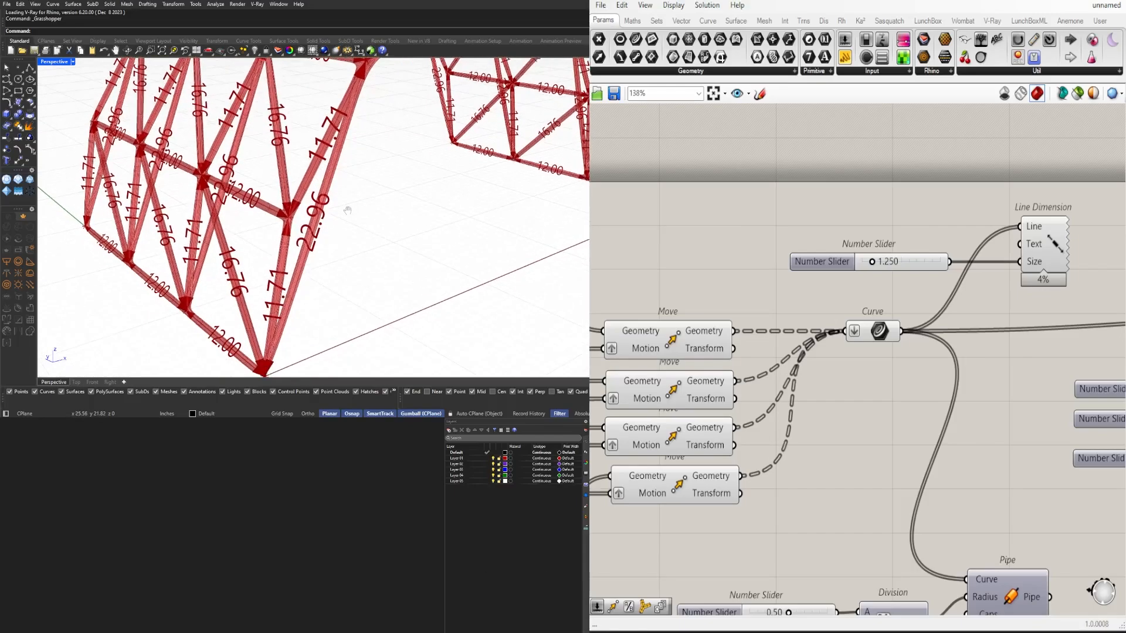
{"action": "scroll", "coordinate": [876, 403], "scroll_direction": "down", "scroll_amount": 4}
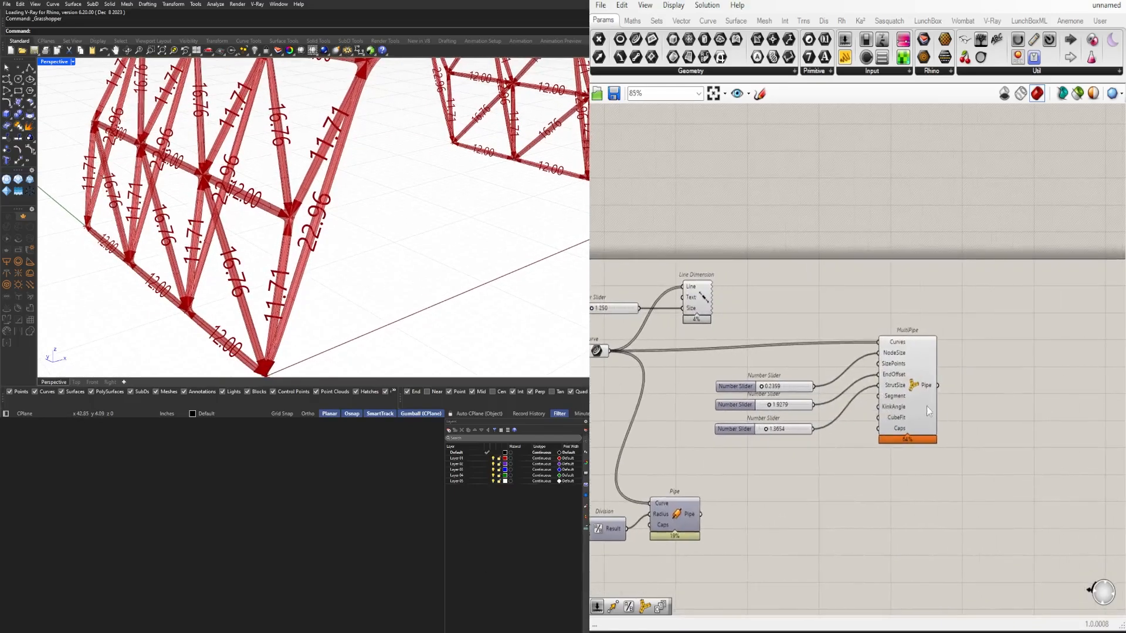
{"action": "left_click", "coordinate": [922, 394]}
{"action": "key", "text": "space"}
{"action": "left_click", "coordinate": [951, 316]}
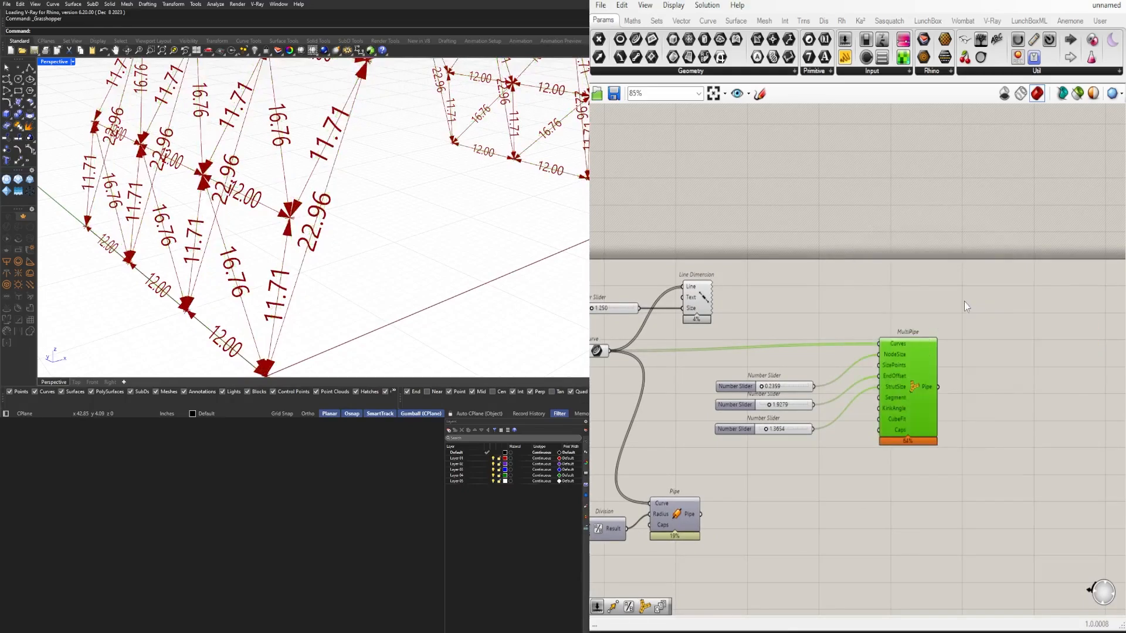
Step: Turn on the preview of the Pipe component
{"action": "left_click", "coordinate": [781, 530]}
{"action": "right_click_drag", "start_coordinate": [725, 575], "coordinate": [991, 463]}
{"action": "left_click", "coordinate": [938, 404]}
{"action": "key", "text": "space"}
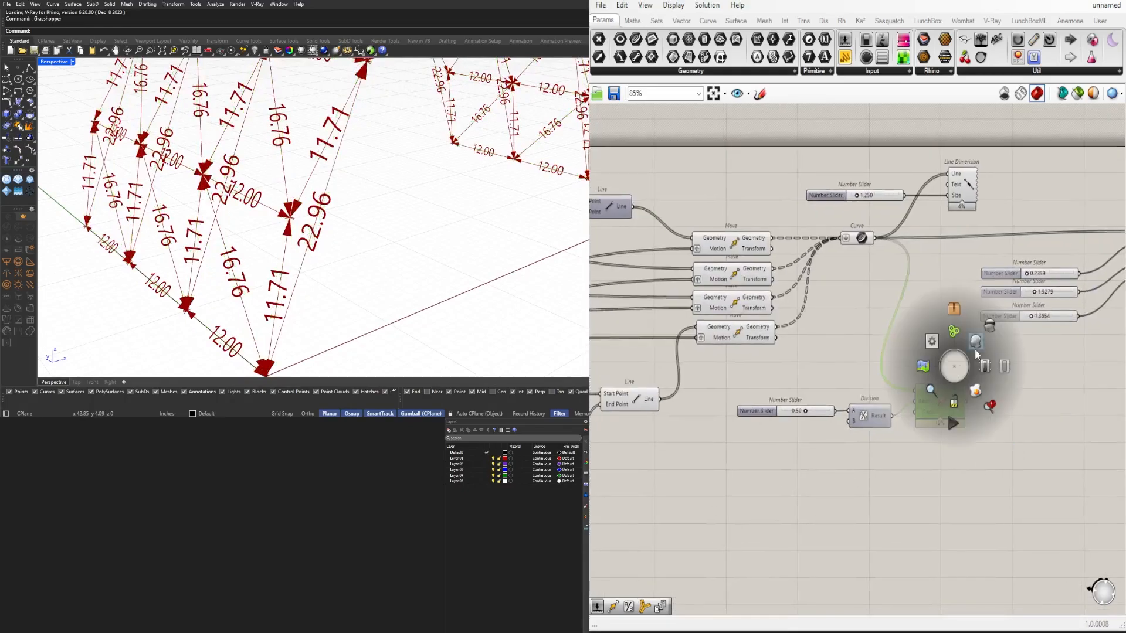
{"action": "left_click", "coordinate": [952, 319]}
{"action": "left_click", "coordinate": [1000, 497]}
{"action": "right_click_drag", "start_coordinate": [376, 226], "coordinate": [370, 249]}
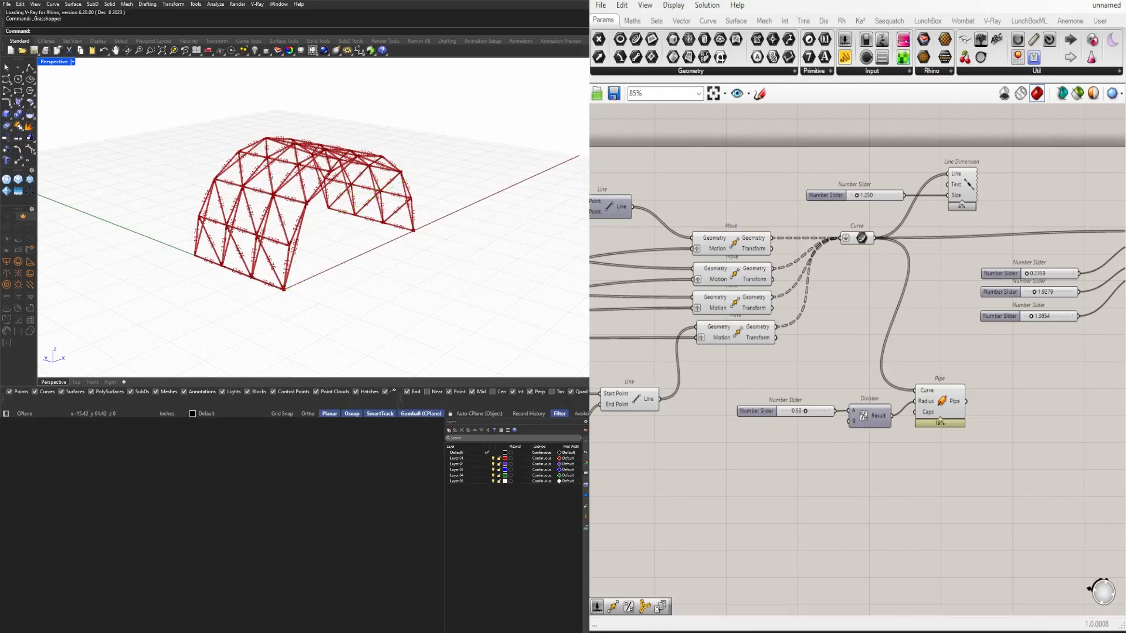
{"action": "left_click_drag", "start_coordinate": [178, 248], "coordinate": [298, 295]}
{"action": "left_click_drag", "start_coordinate": [180, 265], "coordinate": [300, 308]}
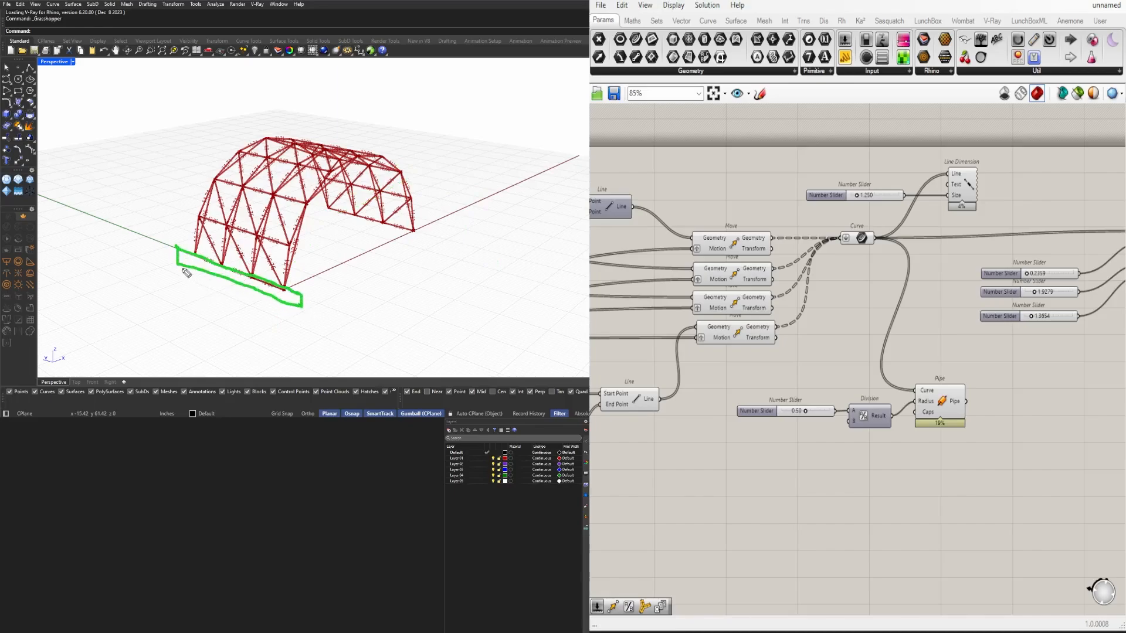
{"action": "mouse_move", "coordinate": [227, 280]}
{"action": "left_mouse_down"}
{"action": "mouse_move", "coordinate": [222, 355]}
{"action": "mouse_move", "coordinate": [235, 355]}
{"action": "left_mouse_up"}
{"action": "mouse_move", "coordinate": [242, 312]}
{"action": "left_mouse_down"}
{"action": "mouse_move", "coordinate": [284, 290]}
{"action": "mouse_move", "coordinate": [200, 271]}
{"action": "left_mouse_up"}
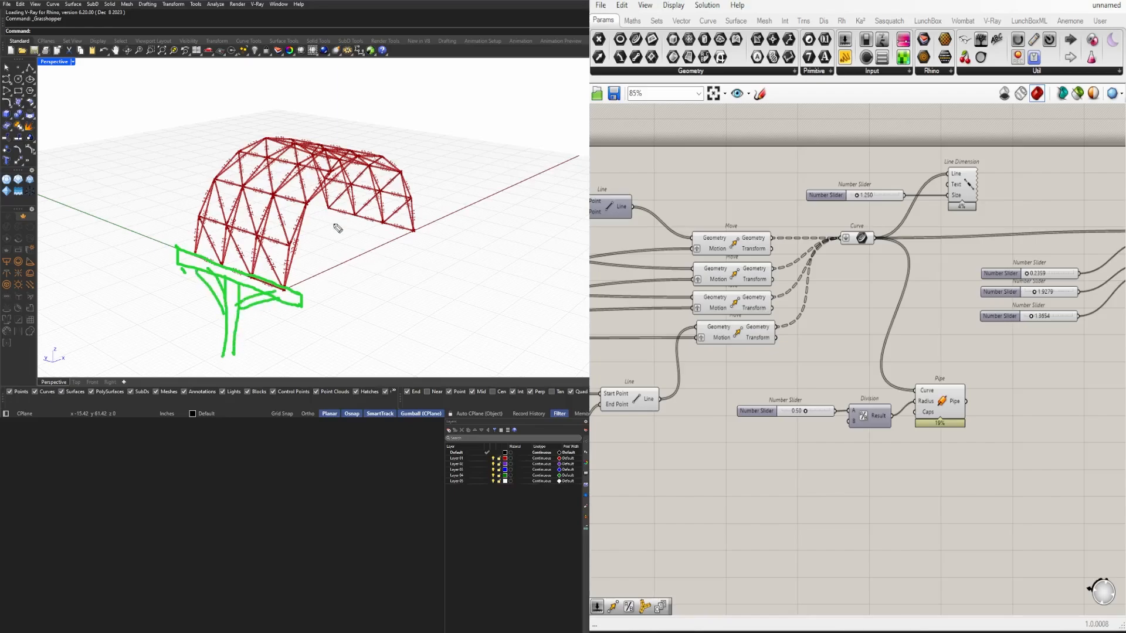
{"action": "mouse_move", "coordinate": [302, 269]}
{"action": "left_mouse_down"}
{"action": "mouse_move", "coordinate": [366, 232]}
{"action": "mouse_move", "coordinate": [372, 252]}
{"action": "left_mouse_up"}
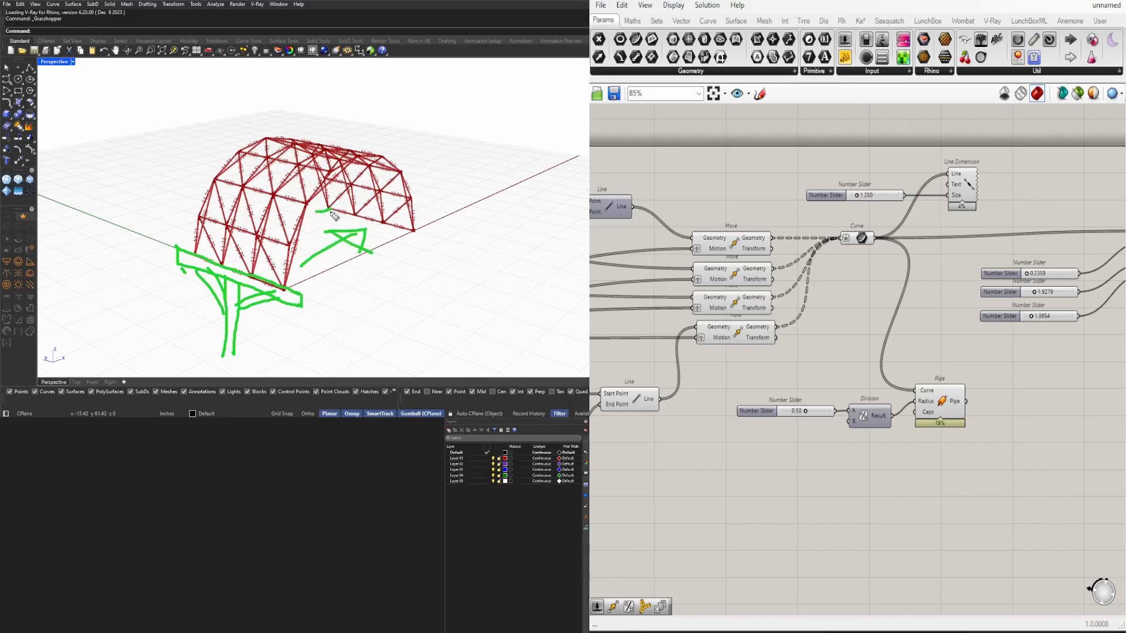
{"action": "mouse_move", "coordinate": [345, 216]}
{"action": "left_mouse_down"}
{"action": "mouse_move", "coordinate": [313, 207]}
{"action": "mouse_move", "coordinate": [410, 247]}
{"action": "mouse_move", "coordinate": [365, 285]}
{"action": "mouse_move", "coordinate": [373, 233]}
{"action": "mouse_move", "coordinate": [334, 220]}
{"action": "left_mouse_up"}
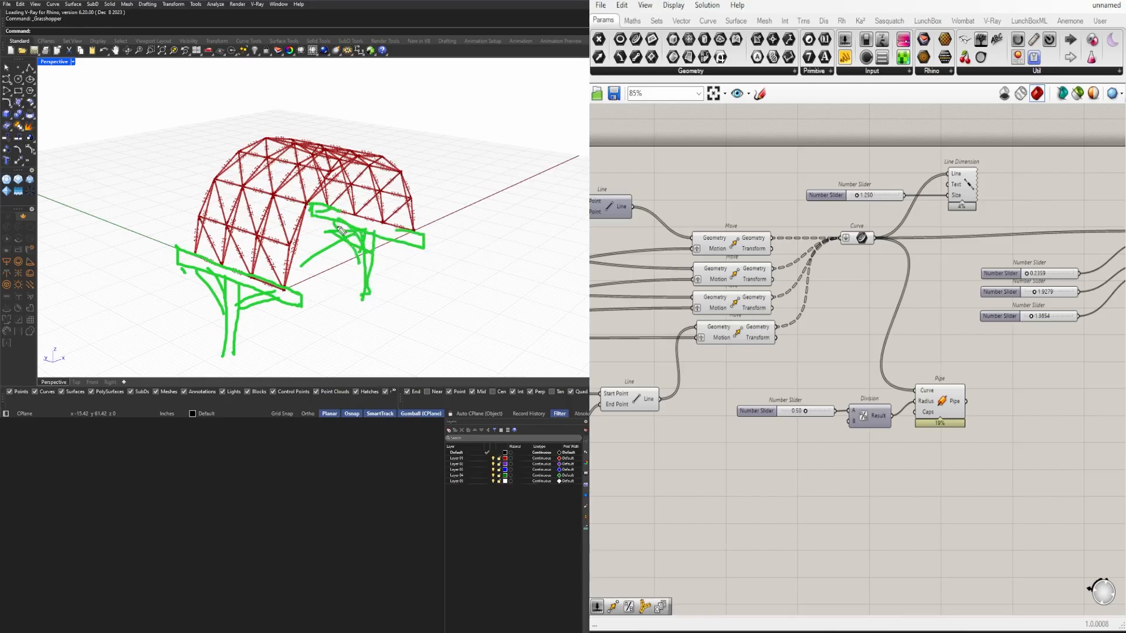
{"action": "mouse_move", "coordinate": [374, 256]}
{"action": "left_mouse_down"}
{"action": "mouse_move", "coordinate": [416, 240]}
{"action": "mouse_move", "coordinate": [426, 258]}
{"action": "mouse_move", "coordinate": [500, 130]}
{"action": "mouse_move", "coordinate": [532, 214]}
{"action": "mouse_move", "coordinate": [566, 151]}
{"action": "left_mouse_up"}
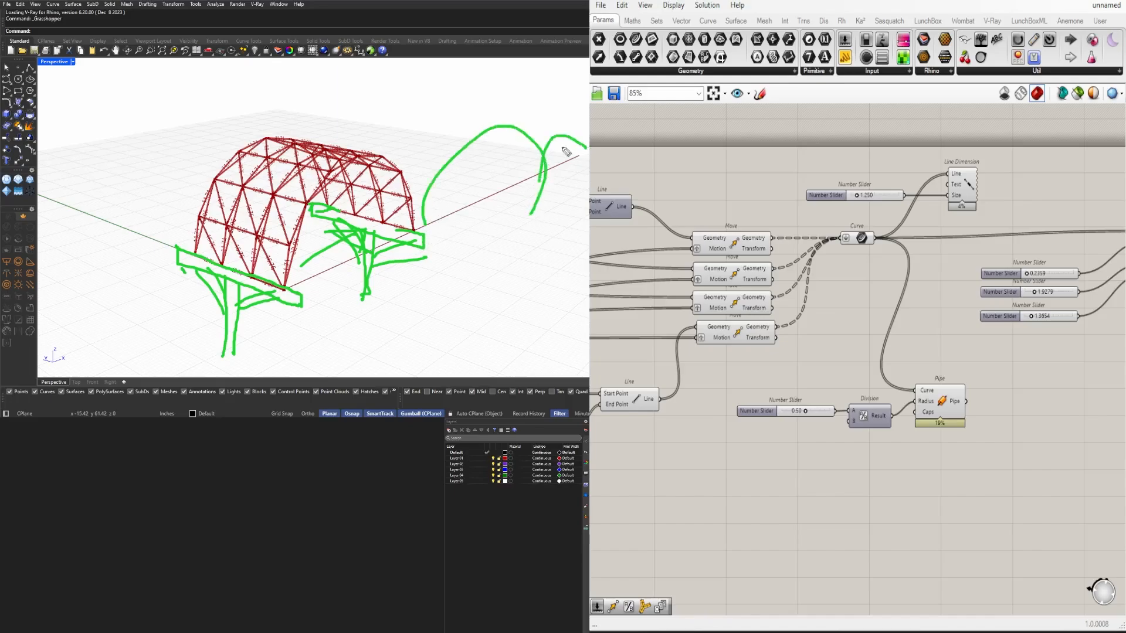
{"action": "mouse_move", "coordinate": [347, 146]}
{"action": "left_mouse_down"}
{"action": "mouse_move", "coordinate": [429, 124]}
{"action": "mouse_move", "coordinate": [550, 147]}
{"action": "mouse_move", "coordinate": [443, 112]}
{"action": "left_mouse_up"}
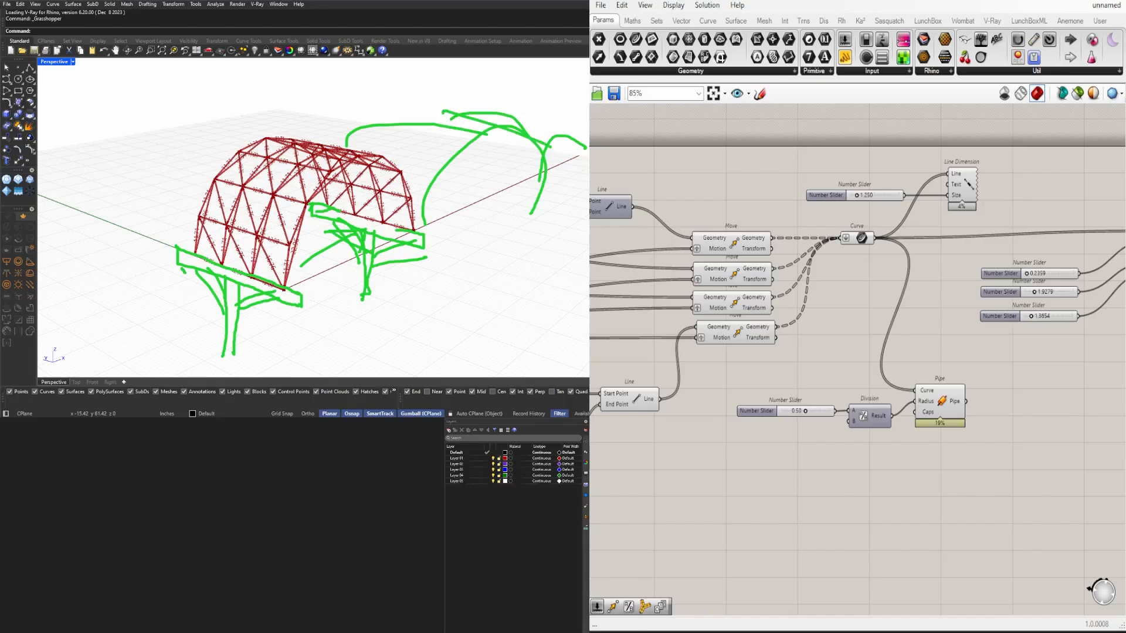
{"action": "key", "text": "Escape"}
{"action": "scroll", "coordinate": [328, 247], "scroll_direction": "up", "scroll_amount": 5}
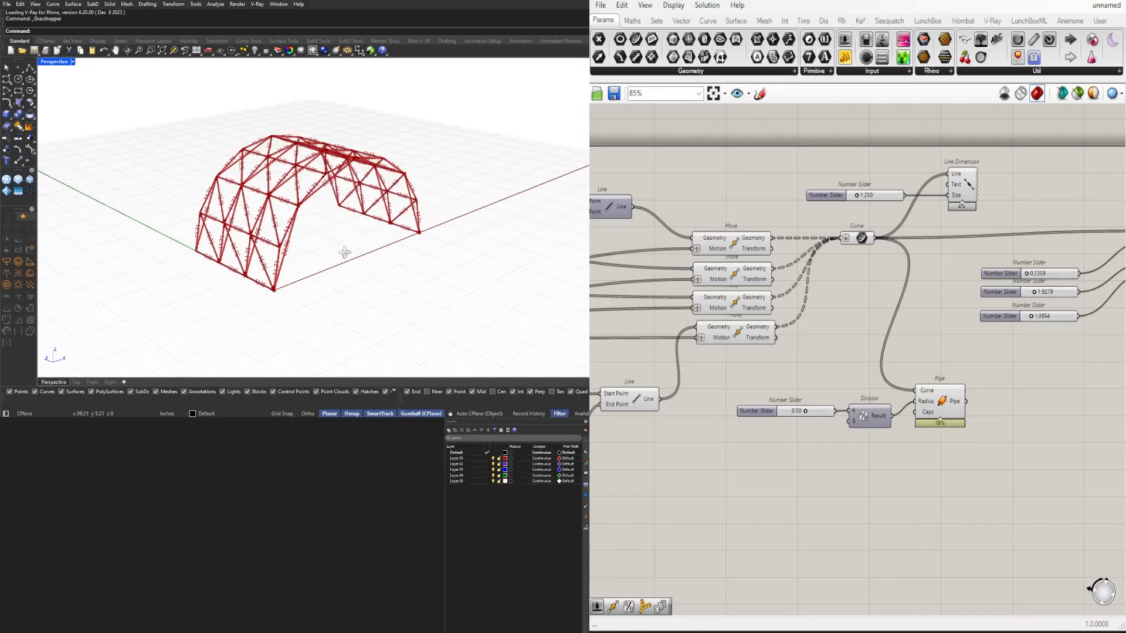
Step: Move the Pipe component with its Division and Number Slider directly beneath the MultiPipe component
{"action": "scroll", "coordinate": [821, 351], "scroll_direction": "down", "scroll_amount": 3}
{"action": "left_click_drag", "start_coordinate": [648, 385], "coordinate": [840, 472]}
{"action": "scroll", "coordinate": [759, 409], "scroll_direction": "up", "scroll_amount": 3}
{"action": "left_click_drag", "start_coordinate": [776, 399], "coordinate": [966, 412]}
{"action": "left_click", "coordinate": [997, 410]}
{"action": "left_click_drag", "start_coordinate": [1039, 475], "coordinate": [765, 395]}
{"action": "left_click", "coordinate": [966, 343]}
{"action": "left_click_drag", "start_coordinate": [1073, 334], "coordinate": [854, 226]}
{"action": "left_click_drag", "start_coordinate": [1030, 382], "coordinate": [759, 451]}
{"action": "left_click_drag", "start_coordinate": [983, 393], "coordinate": [1024, 345]}
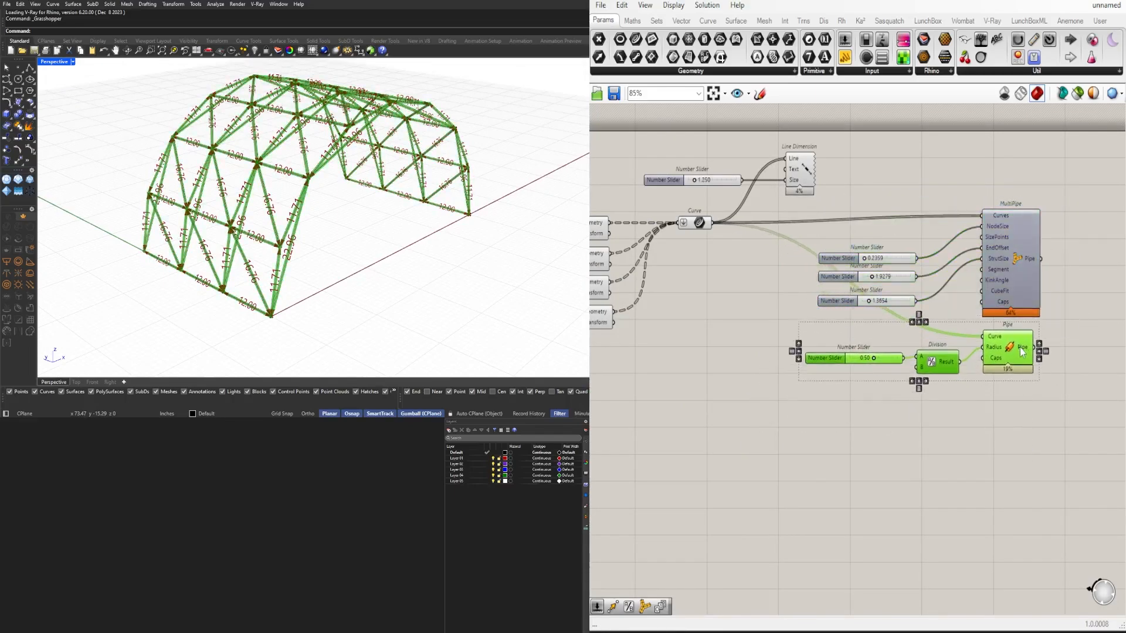
{"action": "left_click", "coordinate": [1053, 348]}
Step: Set the wire display of the Pipe's Curve input to Hidden
{"action": "scroll", "coordinate": [1027, 347], "scroll_direction": "up", "scroll_amount": 4}
{"action": "right_click_drag", "start_coordinate": [955, 332], "coordinate": [855, 378]}
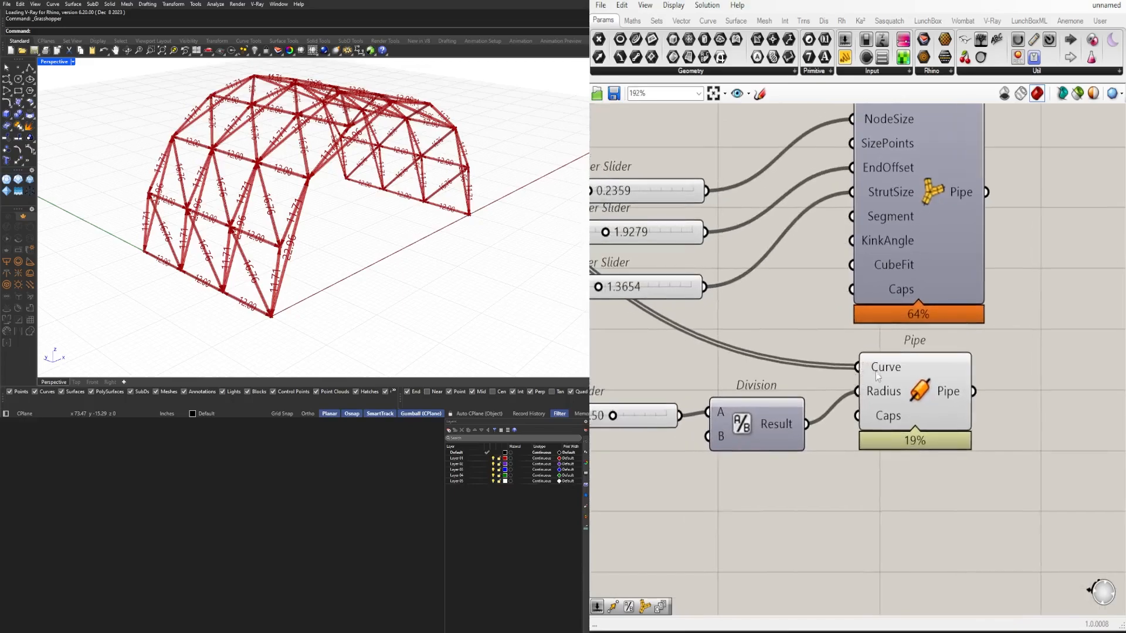
{"action": "right_click", "coordinate": [878, 377]}
{"action": "left_click", "coordinate": [1075, 436]}
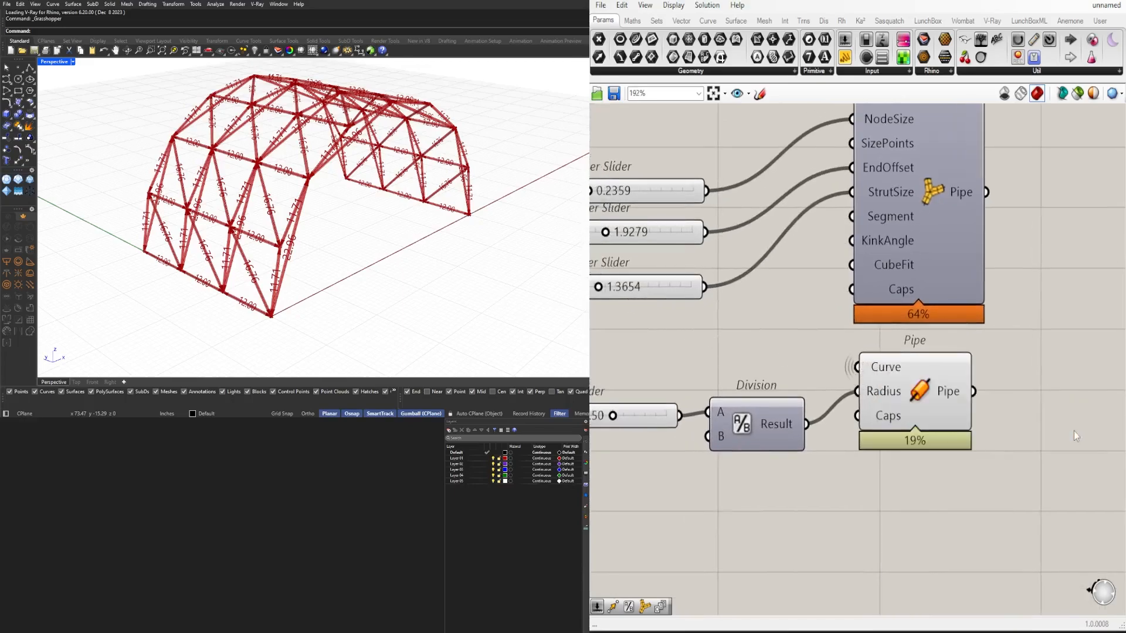
Step: Set the wire display of MultiPipe's Curves input to Hidden and nudge the Pipe, Division and slider group slightly
{"action": "right_click_drag", "start_coordinate": [1009, 268], "coordinate": [981, 428]}
{"action": "right_click", "coordinate": [861, 259]}
{"action": "mouse_move", "coordinate": [975, 296]}
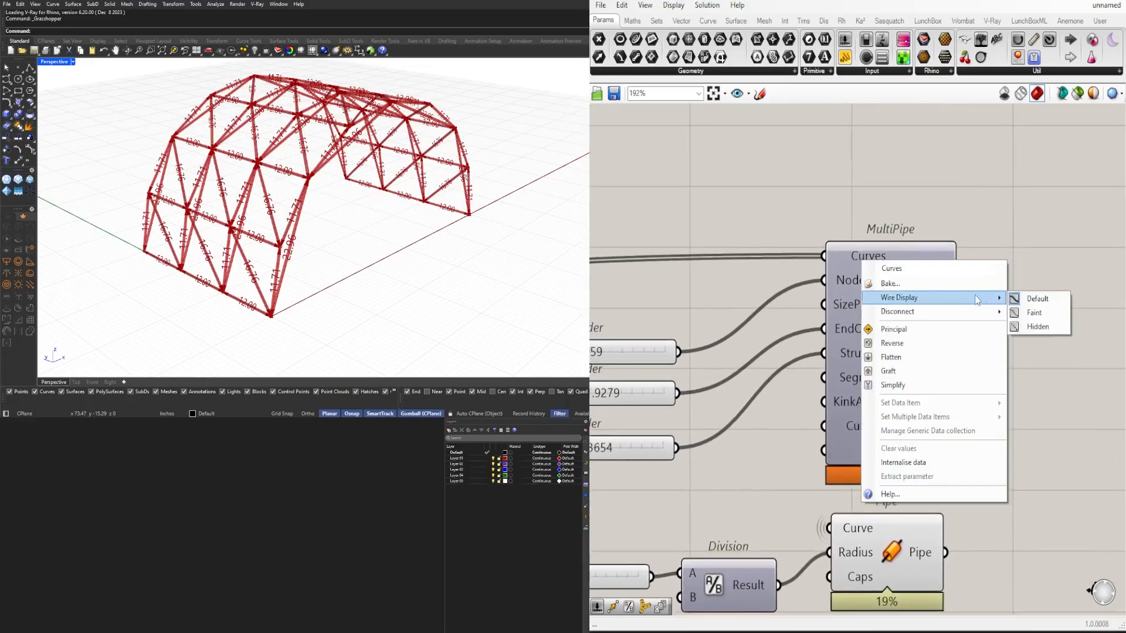
{"action": "left_click", "coordinate": [1036, 327]}
{"action": "scroll", "coordinate": [1036, 332], "scroll_direction": "down", "scroll_amount": 4}
{"action": "left_click_drag", "start_coordinate": [1048, 490], "coordinate": [800, 376]}
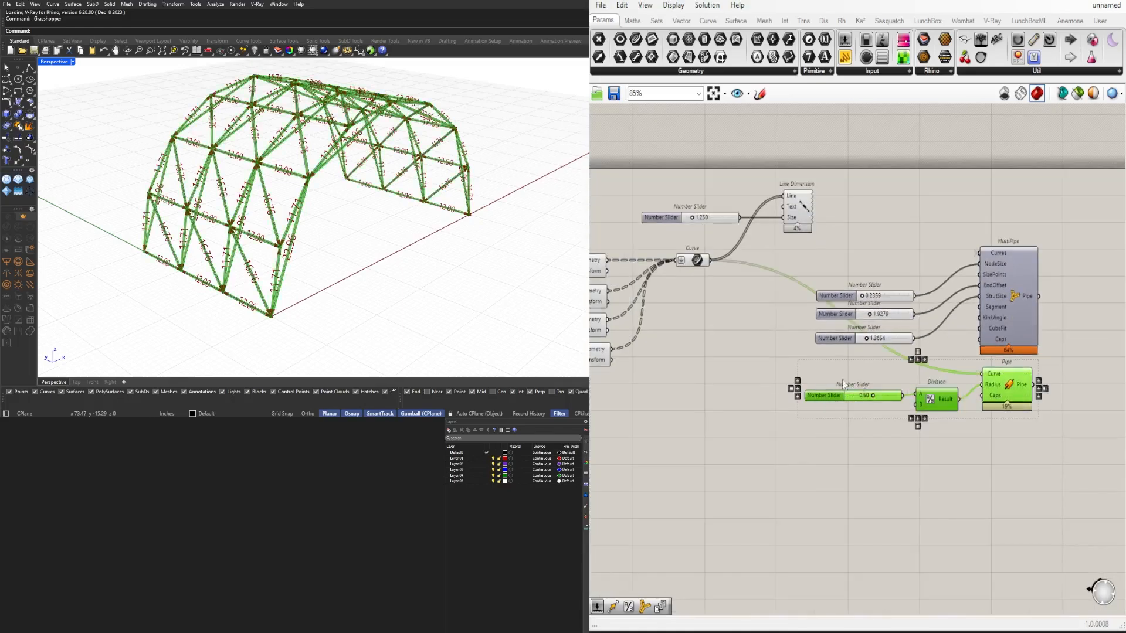
{"action": "left_click_drag", "start_coordinate": [1008, 373], "coordinate": [1007, 377]}
Step: Add a Custom Preview component beside the Pipe component and connect the Pipe output to its Geometry input
{"action": "right_click_drag", "start_coordinate": [1072, 411], "coordinate": [935, 435]}
{"action": "double_click", "coordinate": [937, 436]}
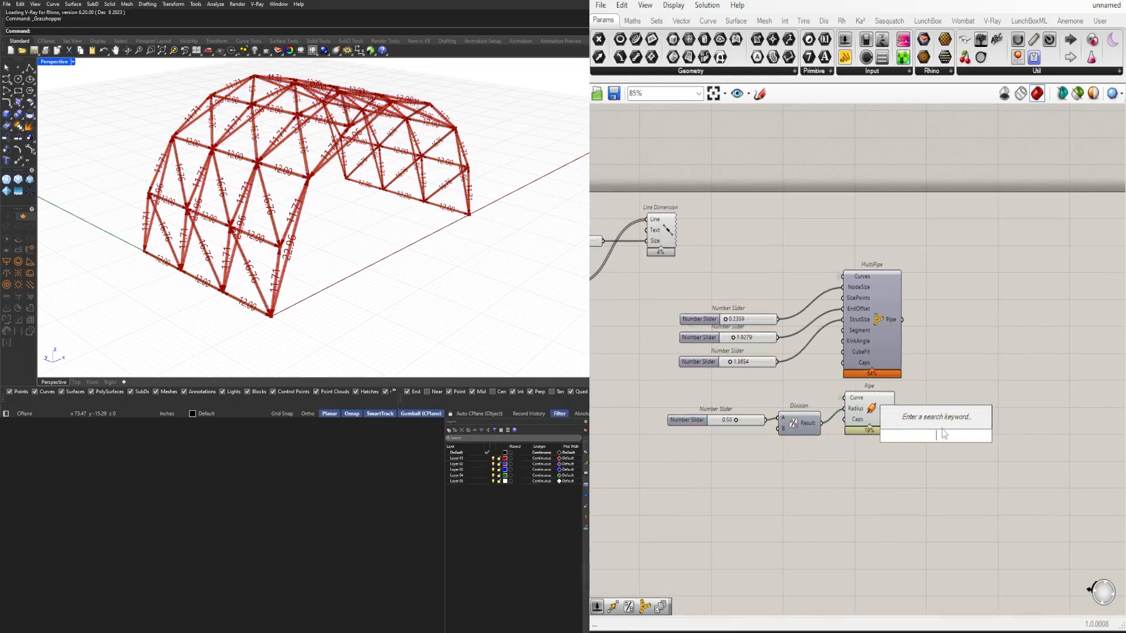
{"action": "type", "text": "cust"}
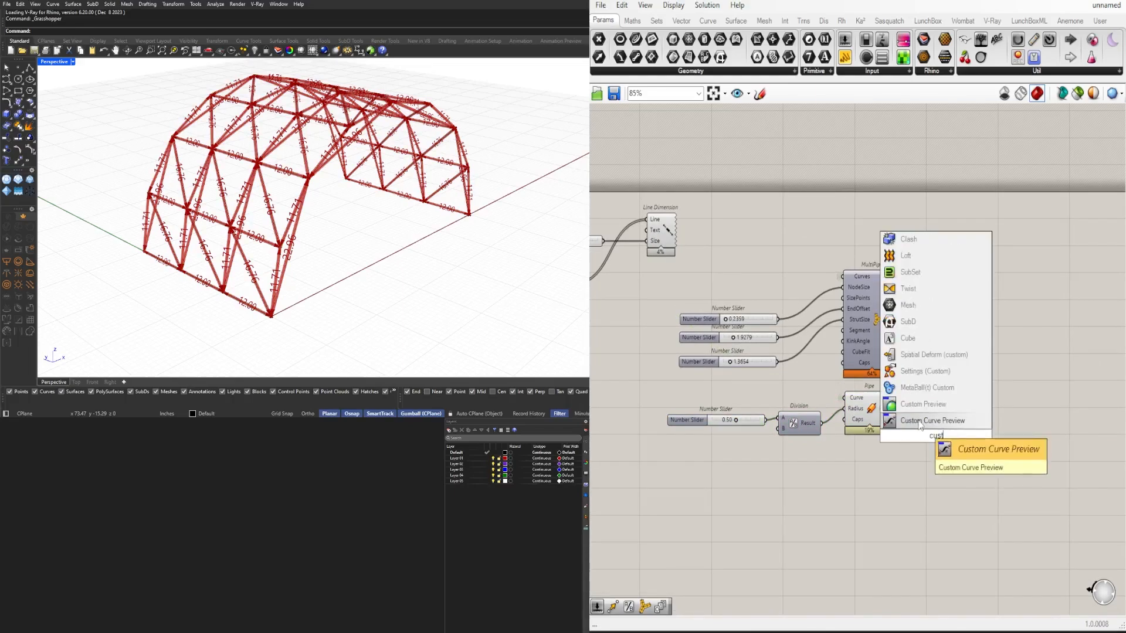
{"action": "left_click", "coordinate": [924, 405]}
{"action": "left_click_drag", "start_coordinate": [935, 450], "coordinate": [961, 435]}
{"action": "left_click_drag", "start_coordinate": [896, 409], "coordinate": [1007, 448]}
Step: Add a Colour Picker beneath the Pipe component and connect it to the Custom Preview's Material input
{"action": "double_click", "coordinate": [871, 488]}
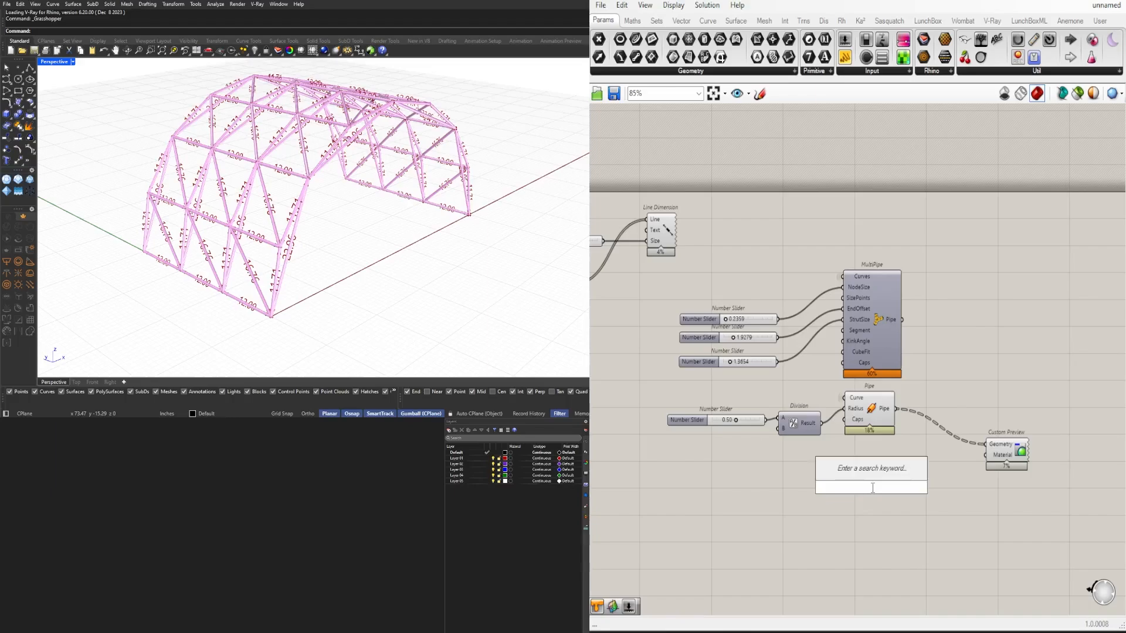
{"action": "type", "text": "colo"}
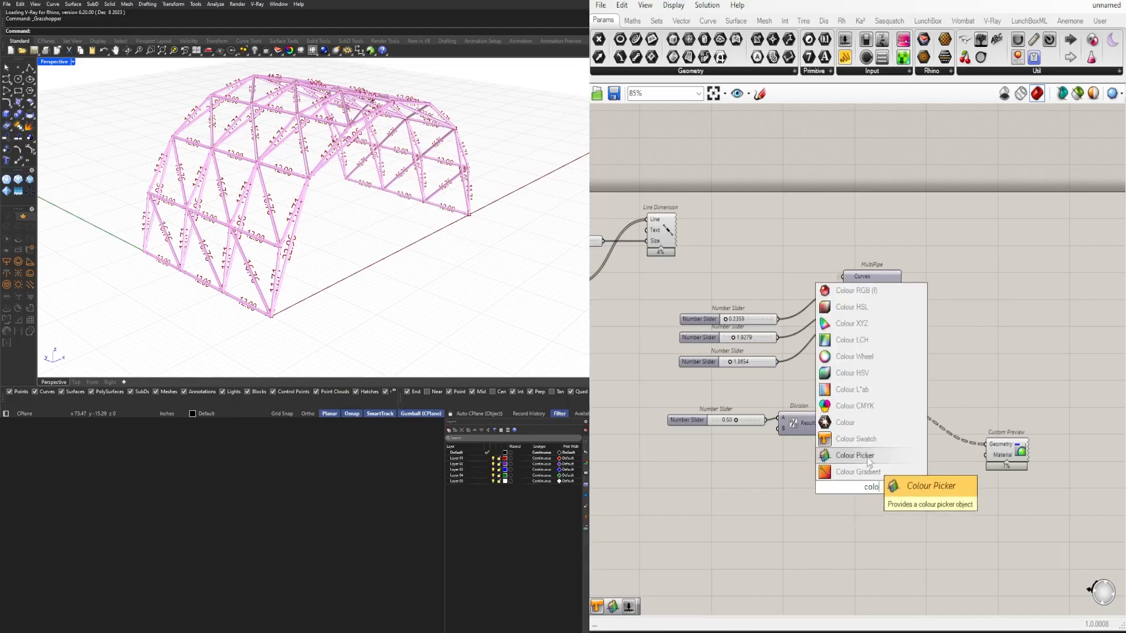
{"action": "left_click", "coordinate": [867, 456]}
{"action": "scroll", "coordinate": [881, 478], "scroll_direction": "up", "scroll_amount": 2}
{"action": "left_click_drag", "start_coordinate": [921, 513], "coordinate": [892, 572]}
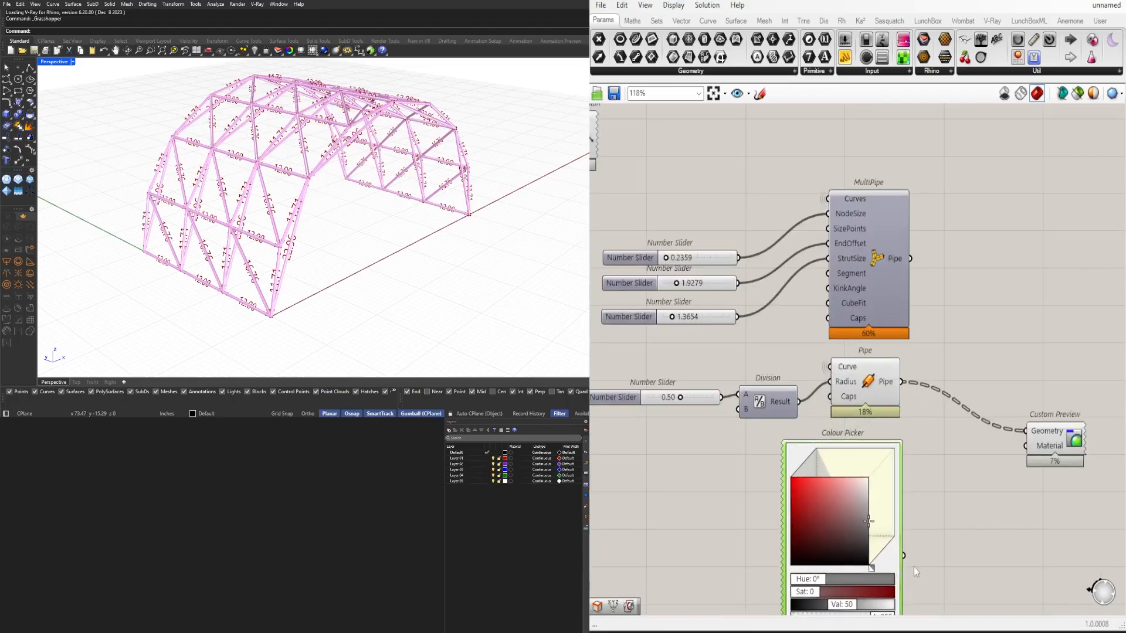
{"action": "right_click_drag", "start_coordinate": [914, 567], "coordinate": [877, 475]}
{"action": "left_click_drag", "start_coordinate": [867, 462], "coordinate": [989, 352]}
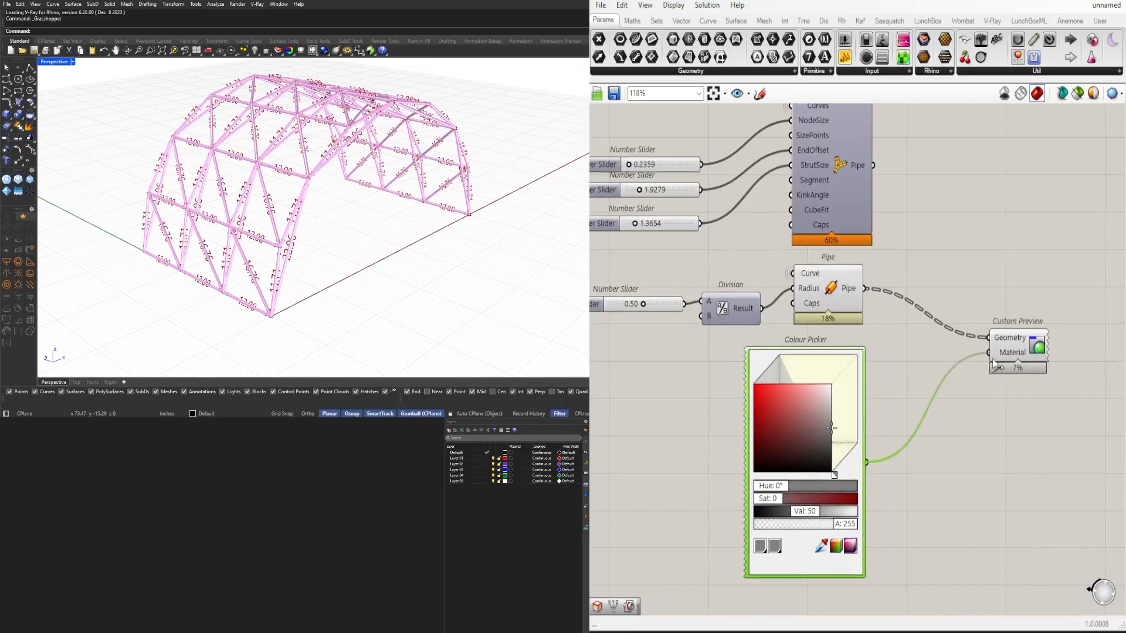
Step: Darken the Colour Picker's grey to Val 27 and align the Custom Preview with the picker's output
{"action": "left_click", "coordinate": [951, 447]}
{"action": "scroll", "coordinate": [803, 480], "scroll_direction": "up", "scroll_amount": 3}
{"action": "left_click_drag", "start_coordinate": [801, 381], "coordinate": [882, 428]}
{"action": "scroll", "coordinate": [935, 337], "scroll_direction": "down", "scroll_amount": 4}
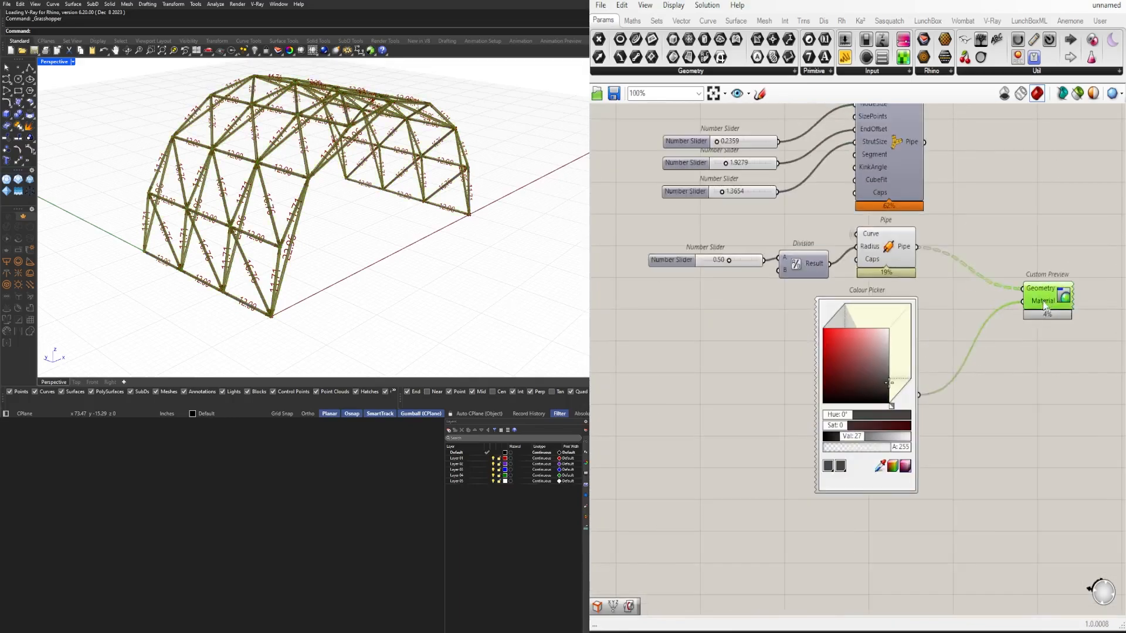
{"action": "left_click_drag", "start_coordinate": [1044, 306], "coordinate": [1006, 396]}
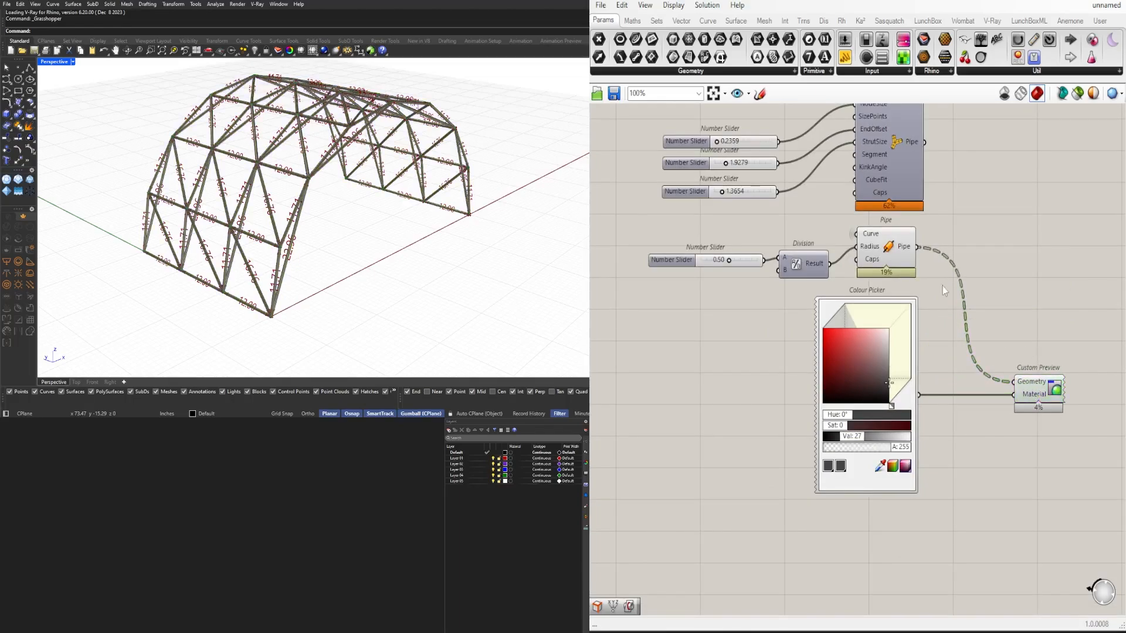
Step: Turn off the Pipe preview, replace the Custom Preview's Geometry source with the MultiPipe output, and inspect the frame
{"action": "middle_click", "coordinate": [938, 227]}
{"action": "left_click", "coordinate": [979, 192]}
{"action": "left_click", "coordinate": [1012, 193]}
{"action": "right_click_drag", "start_coordinate": [1005, 309], "coordinate": [840, 331]}
{"action": "scroll", "coordinate": [840, 332], "scroll_direction": "down", "scroll_amount": 2}
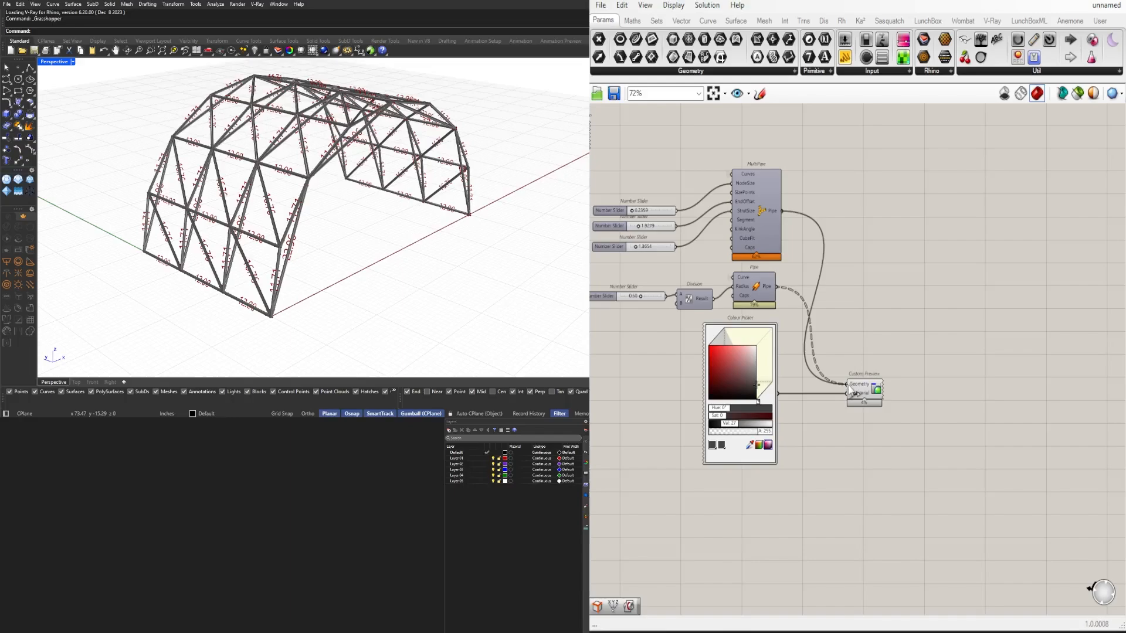
{"action": "scroll", "coordinate": [387, 238], "scroll_direction": "up", "scroll_amount": 4}
{"action": "right_click_drag", "start_coordinate": [282, 239], "coordinate": [462, 111]}
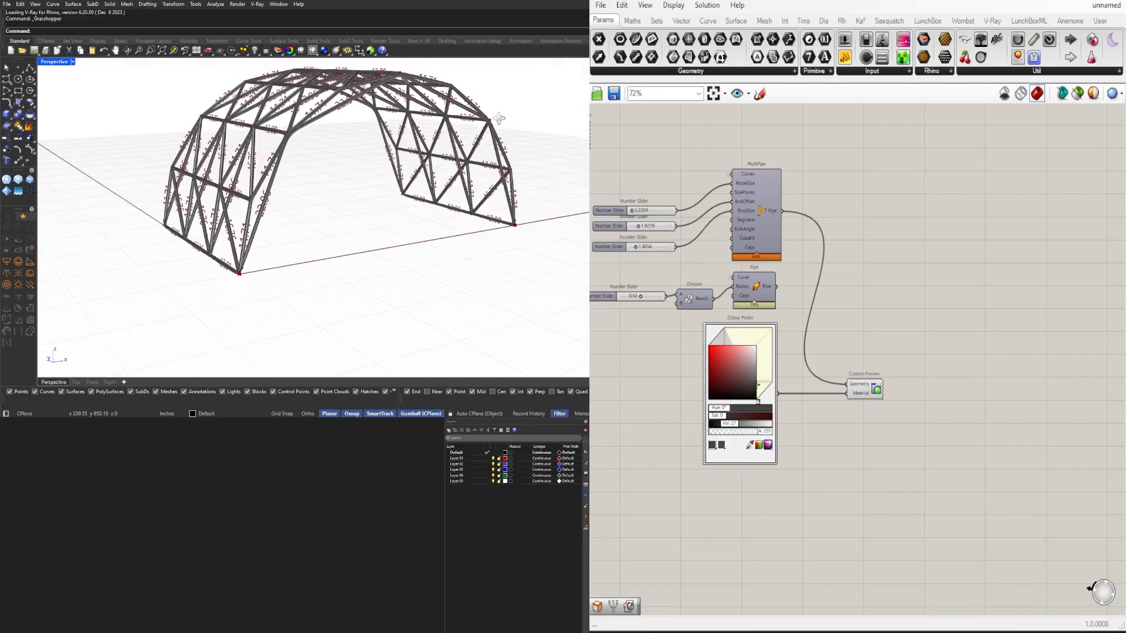
{"action": "right_click_drag", "start_coordinate": [463, 120], "coordinate": [455, 139]}
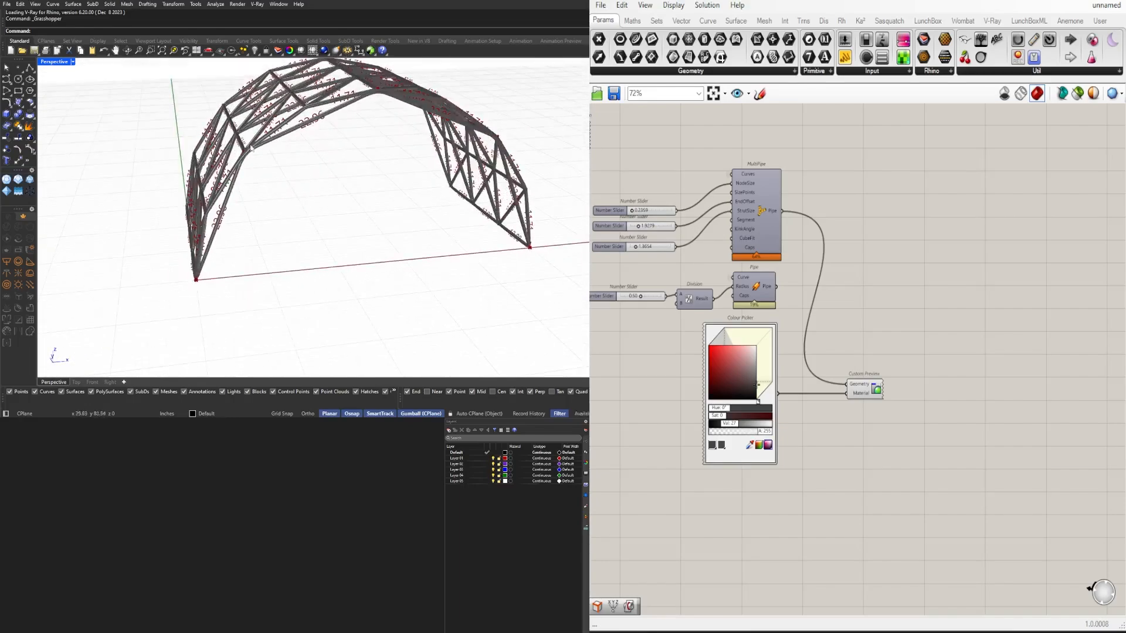
{"action": "right_click_drag", "start_coordinate": [251, 149], "coordinate": [399, 109]}
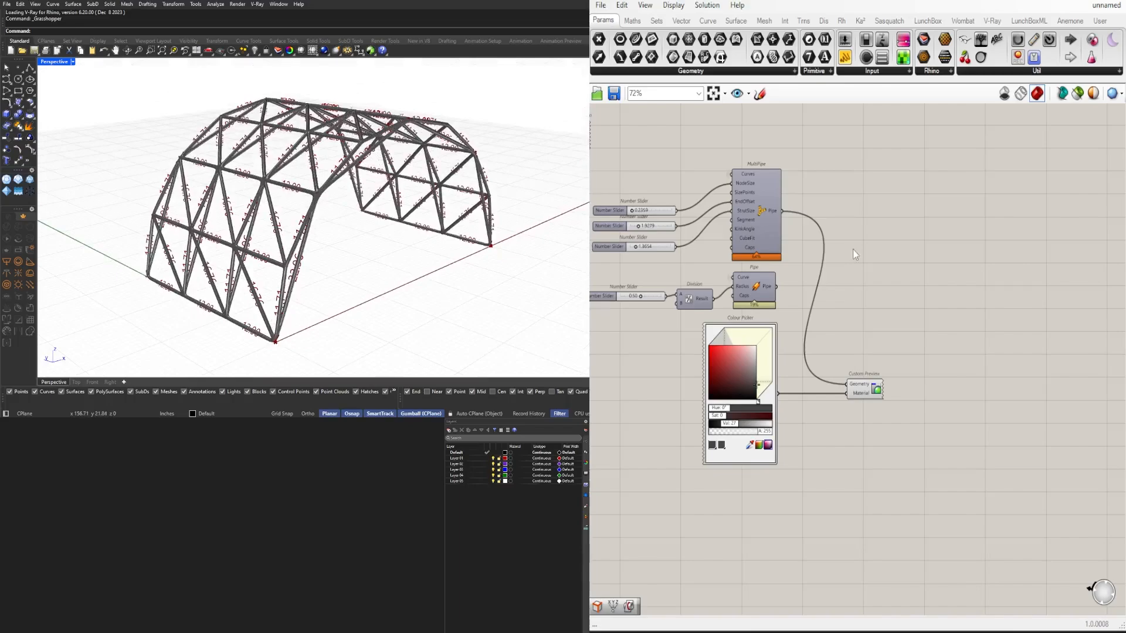
Step: Select the definition's components together and shift them slightly upward and to the right on the canvas
{"action": "scroll", "coordinate": [860, 255], "scroll_direction": "down", "scroll_amount": 1}
{"action": "scroll", "coordinate": [859, 269], "scroll_direction": "down", "scroll_amount": 5}
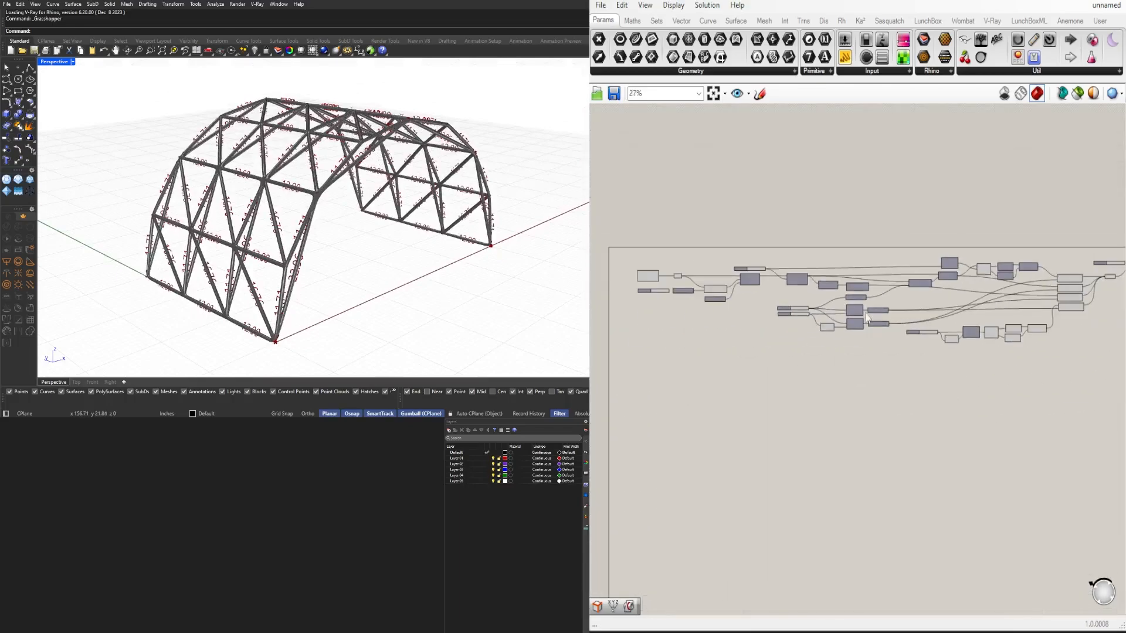
{"action": "right_click_drag", "start_coordinate": [750, 306], "coordinate": [785, 293]}
{"action": "scroll", "coordinate": [879, 323], "scroll_direction": "up", "scroll_amount": 1}
{"action": "left_click_drag", "start_coordinate": [1022, 431], "coordinate": [620, 289]}
{"action": "right_click_drag", "start_coordinate": [599, 305], "coordinate": [778, 305]}
{"action": "scroll", "coordinate": [778, 305], "scroll_direction": "up", "scroll_amount": 3}
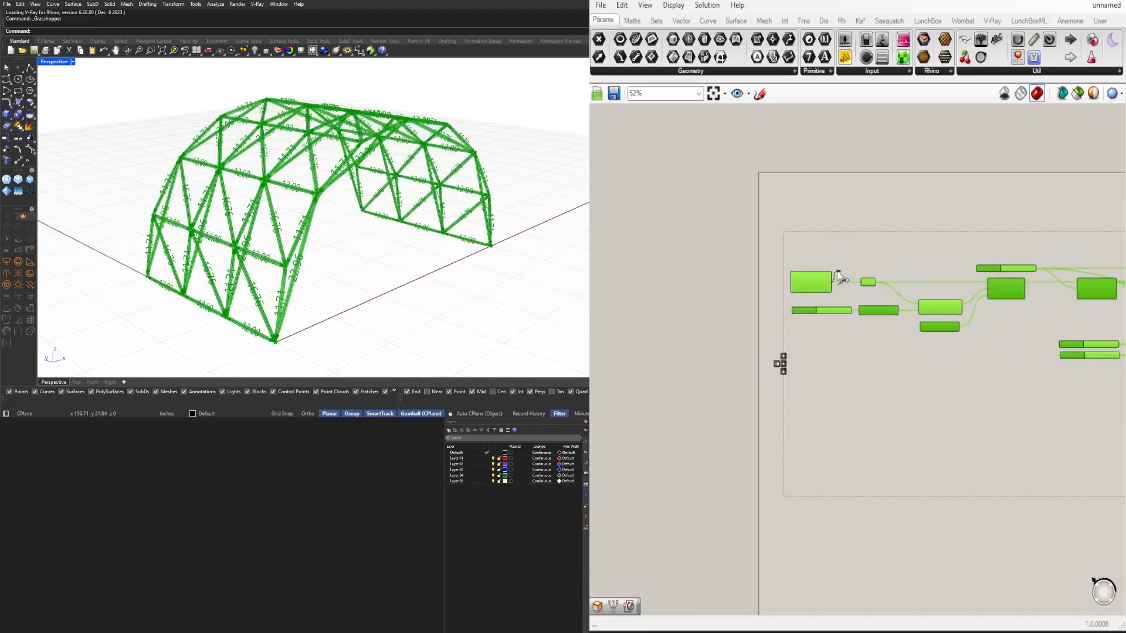
{"action": "left_click_drag", "start_coordinate": [813, 284], "coordinate": [831, 252]}
{"action": "left_click", "coordinate": [732, 229]}
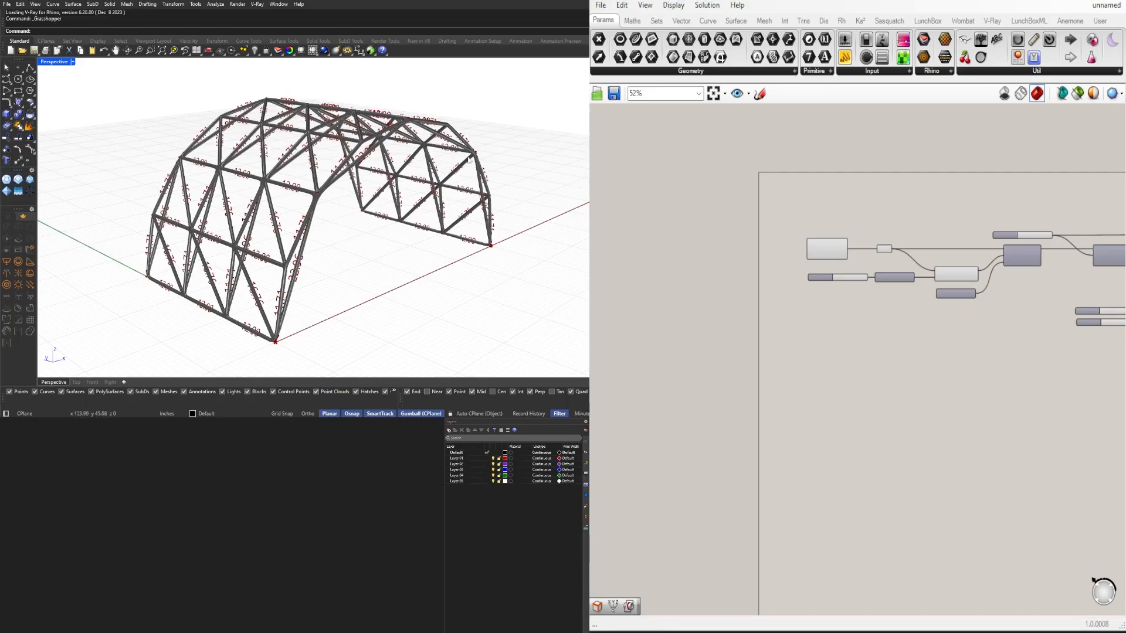
Step: Rename the number slider that feeds the first Unit X component to ARCH WIDTH
{"action": "scroll", "coordinate": [815, 235], "scroll_direction": "down", "scroll_amount": 2}
{"action": "right_click_drag", "start_coordinate": [815, 234], "coordinate": [610, 253]}
{"action": "left_click", "coordinate": [713, 94]}
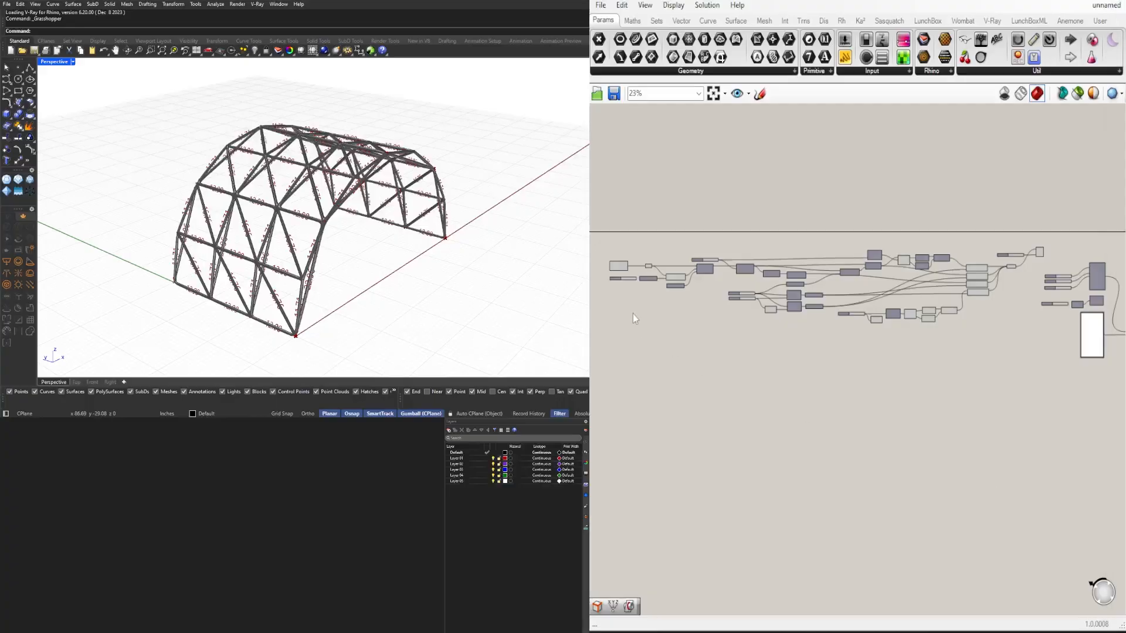
{"action": "scroll", "coordinate": [737, 296], "scroll_direction": "up", "scroll_amount": 5}
{"action": "right_click", "coordinate": [732, 280]}
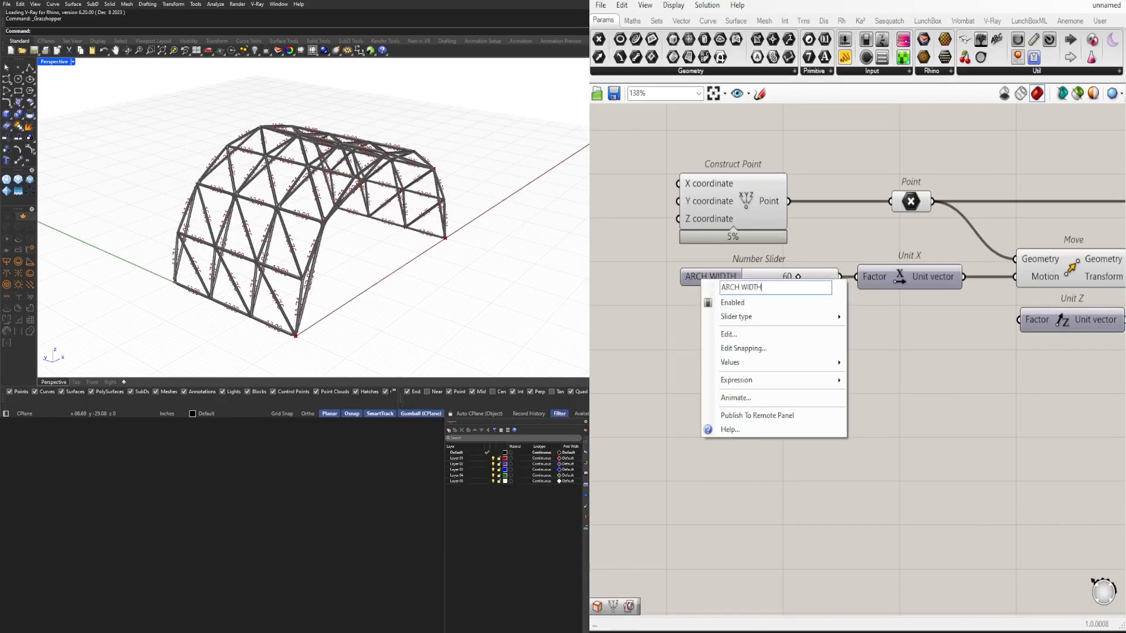
{"action": "key", "text": "Return"}
{"action": "left_click", "coordinate": [734, 282]}
Step: Group the number slider feeding the Divide Curve count on its own and rename it
{"action": "scroll", "coordinate": [782, 391], "scroll_direction": "down", "scroll_amount": 2}
{"action": "right_click_drag", "start_coordinate": [977, 353], "coordinate": [606, 443]}
{"action": "left_click", "coordinate": [800, 304]}
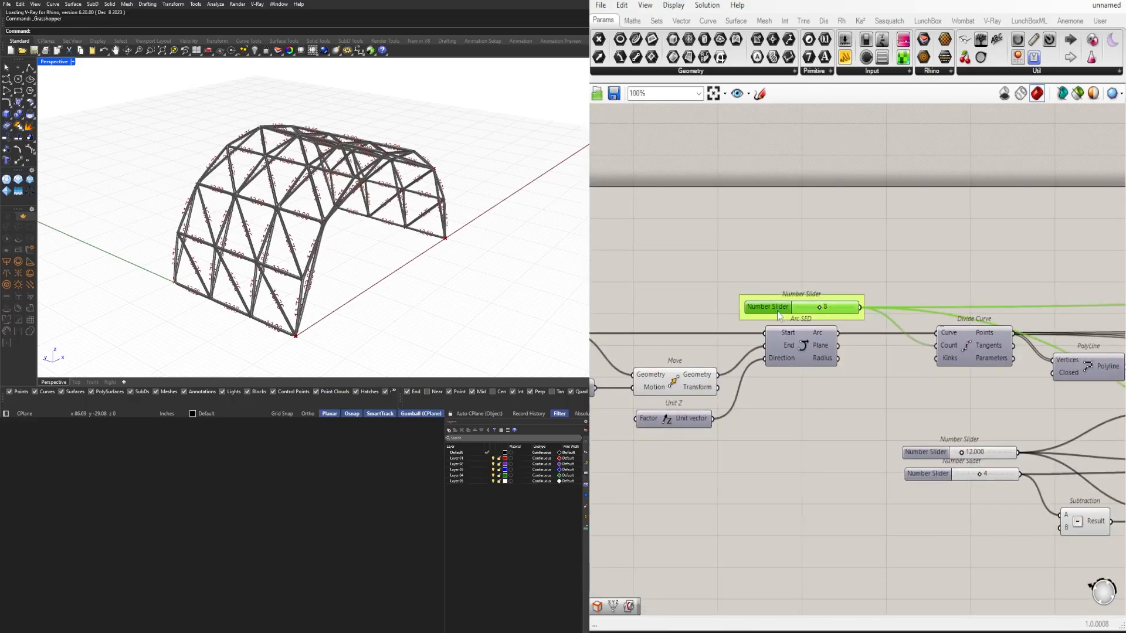
{"action": "right_click", "coordinate": [779, 315]}
{"action": "left_click", "coordinate": [897, 293]}
Step: Rename the 12.000 number slider feeding the Unit Y factor and both Series steps to SPACING 1
{"action": "scroll", "coordinate": [897, 294], "scroll_direction": "down", "scroll_amount": 1}
{"action": "scroll", "coordinate": [898, 411], "scroll_direction": "up", "scroll_amount": 2}
{"action": "right_click_drag", "start_coordinate": [897, 410], "coordinate": [680, 406]}
{"action": "left_click", "coordinate": [728, 455]}
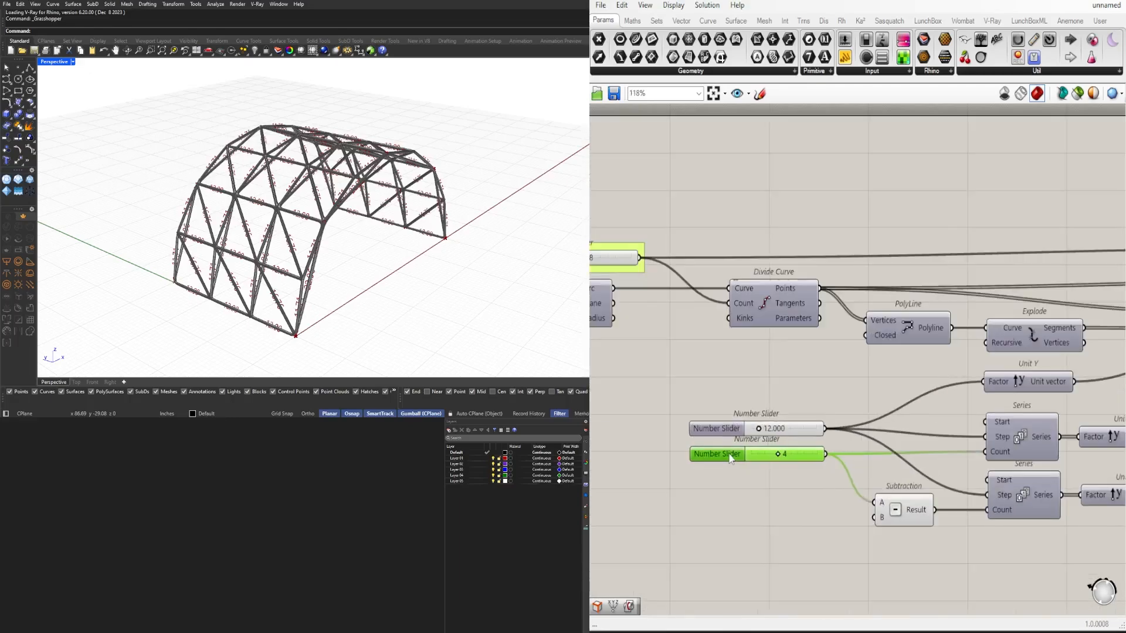
{"action": "right_click", "coordinate": [726, 430]}
{"action": "type", "text": "SPACING 1"}
{"action": "key", "text": "Return"}
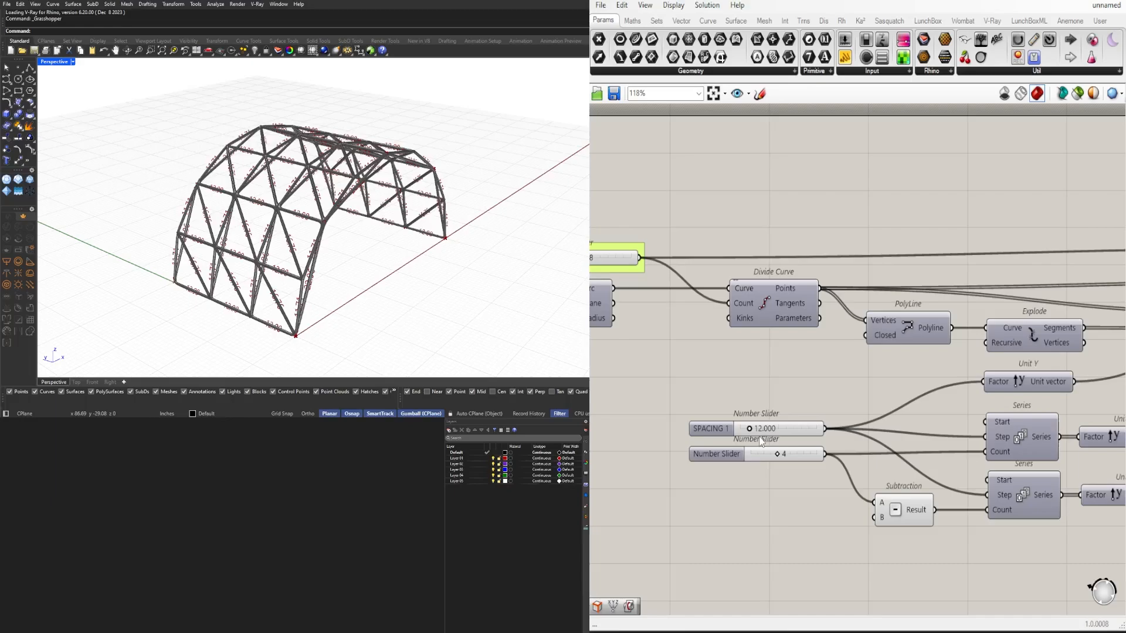
Step: Rename the slider feeding the Series count to ARRAY Y, put it and SPACING 1 in separate groups, and space them apart
{"action": "right_click", "coordinate": [720, 454]}
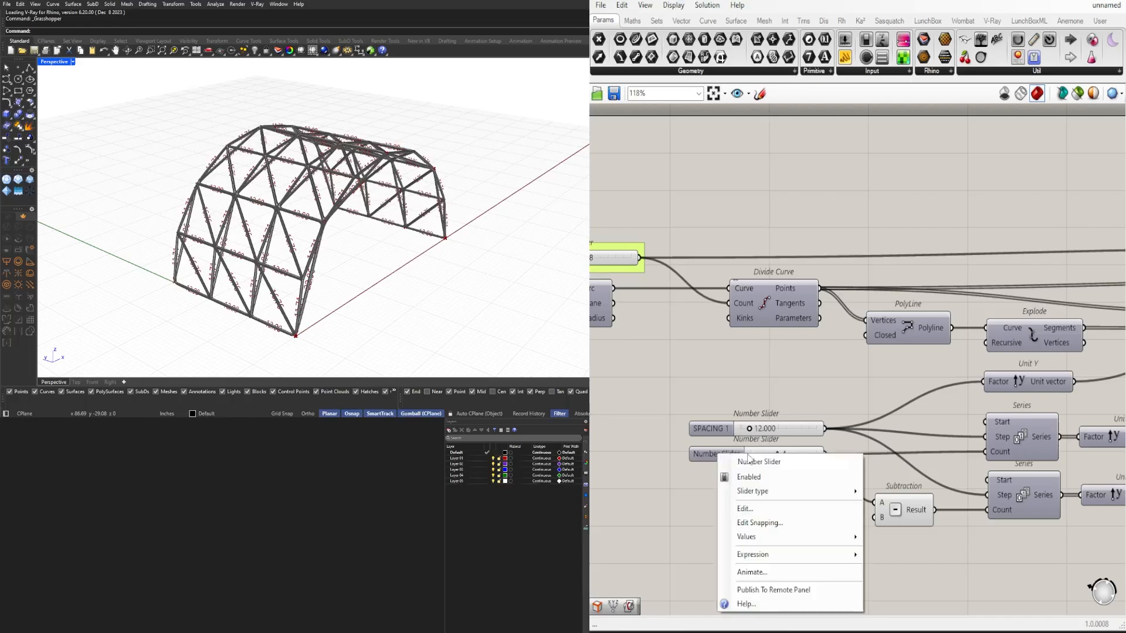
{"action": "left_click", "coordinate": [740, 424]}
{"action": "key", "text": "ctrl+g"}
{"action": "left_click", "coordinate": [720, 454]}
{"action": "key", "text": "ctrl+g"}
{"action": "left_click_drag", "start_coordinate": [721, 428], "coordinate": [721, 416]}
{"action": "left_click", "coordinate": [736, 393]}
Step: Group the number slider driving the lower Series and Division, and try the value 3 on the frame
{"action": "scroll", "coordinate": [738, 415], "scroll_direction": "down", "scroll_amount": 4}
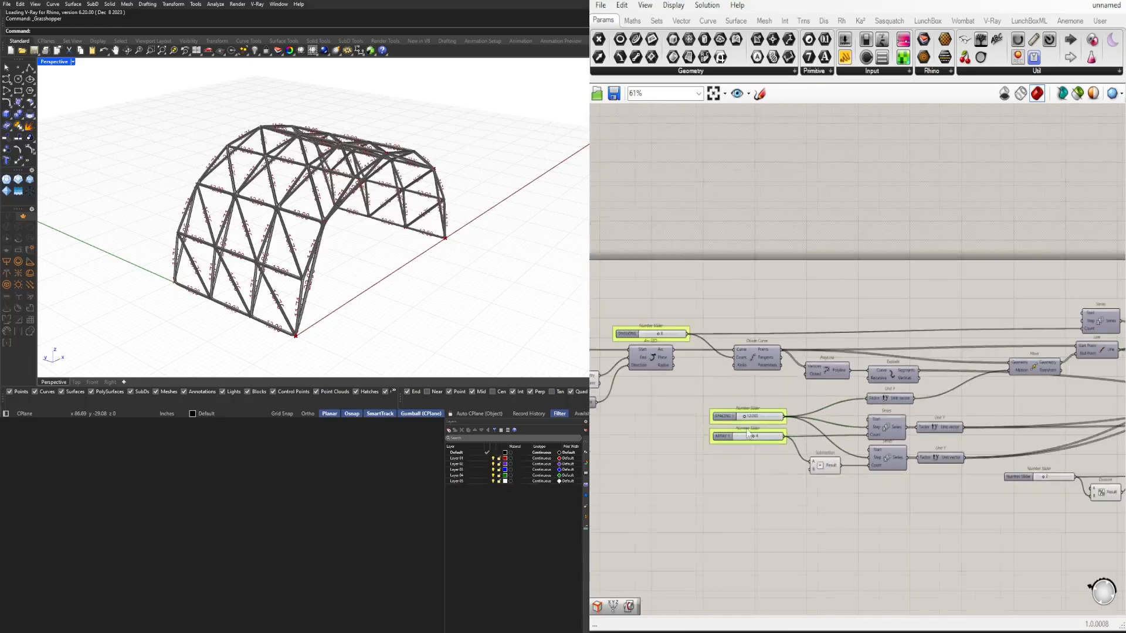
{"action": "scroll", "coordinate": [886, 487], "scroll_direction": "up", "scroll_amount": 5}
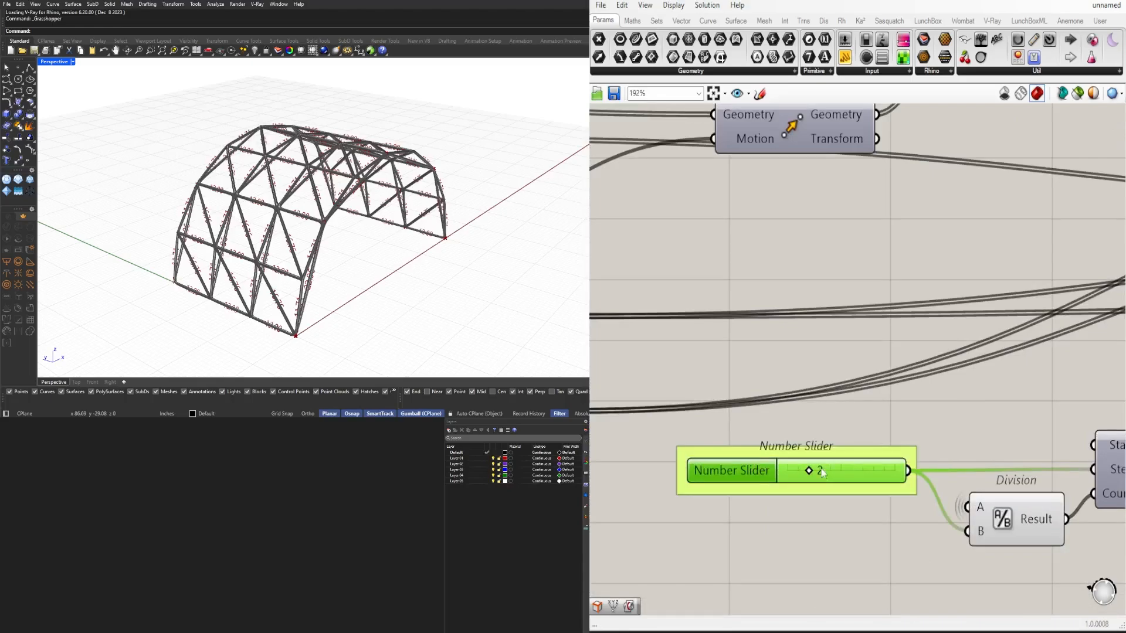
{"action": "scroll", "coordinate": [822, 473], "scroll_direction": "up", "scroll_amount": 3}
{"action": "left_click_drag", "start_coordinate": [820, 472], "coordinate": [837, 471]}
{"action": "right_click_drag", "start_coordinate": [422, 268], "coordinate": [344, 206]}
{"action": "scroll", "coordinate": [854, 409], "scroll_direction": "down", "scroll_amount": 2}
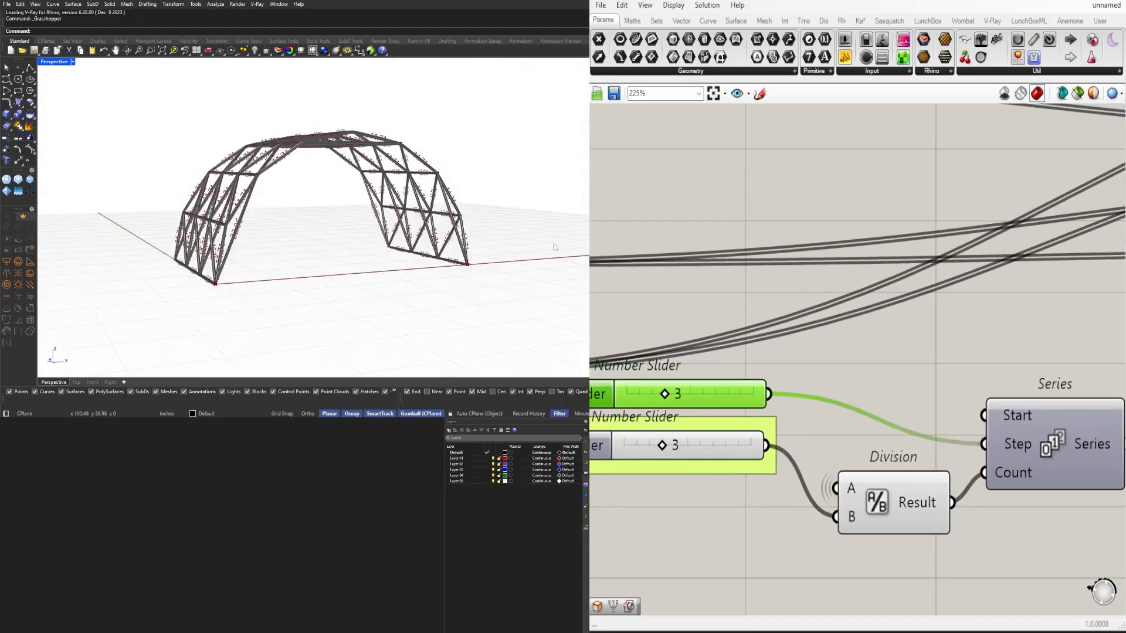
{"action": "scroll", "coordinate": [642, 444], "scroll_direction": "up", "scroll_amount": 3}
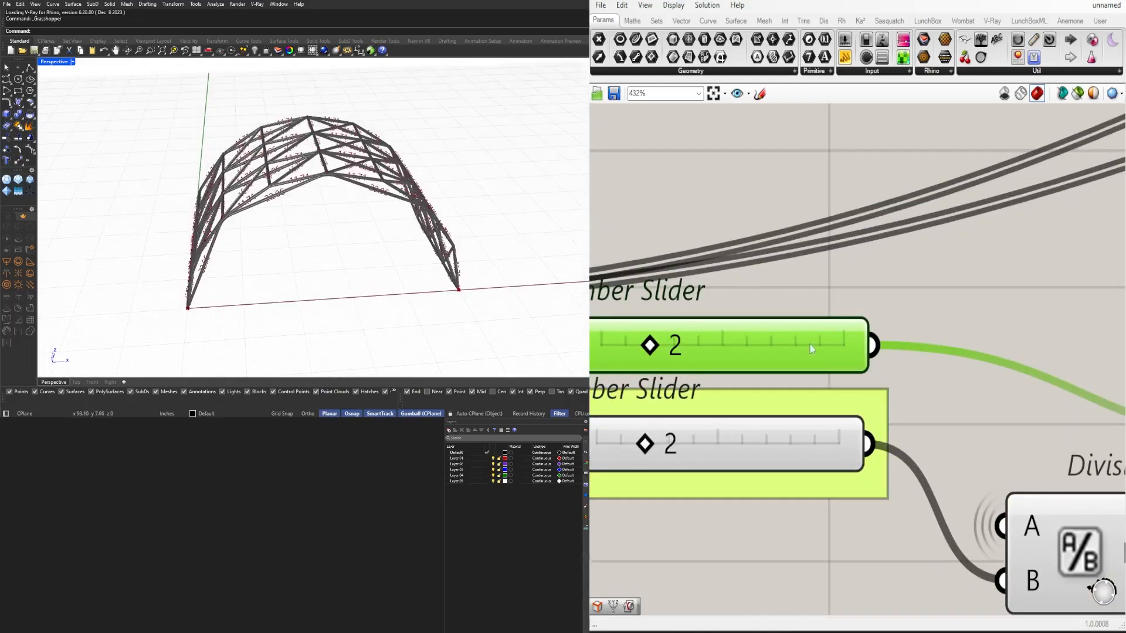
{"action": "scroll", "coordinate": [853, 448], "scroll_direction": "down", "scroll_amount": 4}
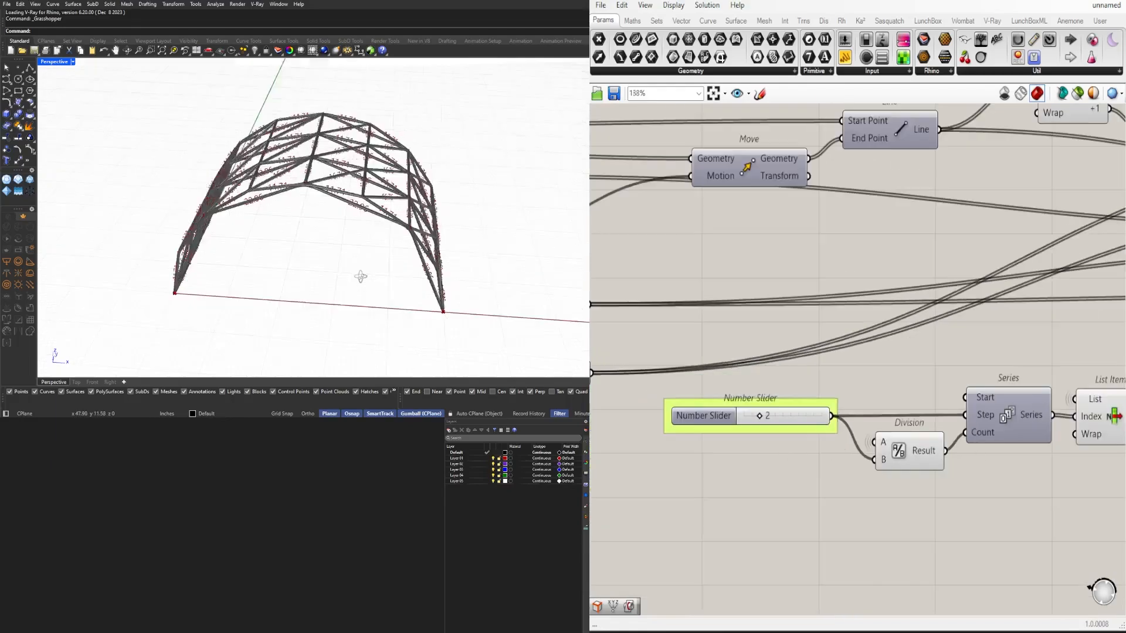
{"action": "right_click_drag", "start_coordinate": [360, 276], "coordinate": [364, 258]}
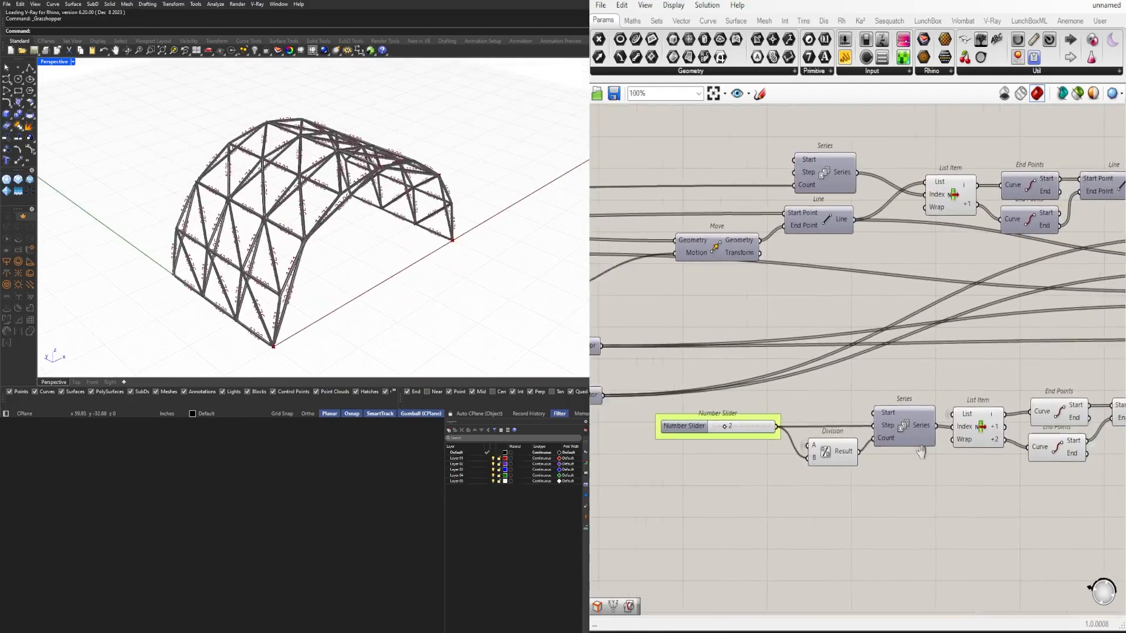
Step: Ungroup the number slider that drives the lower Series and Division, and check the Series count input
{"action": "right_click_drag", "start_coordinate": [920, 452], "coordinate": [1013, 439]}
{"action": "left_click", "coordinate": [757, 421]}
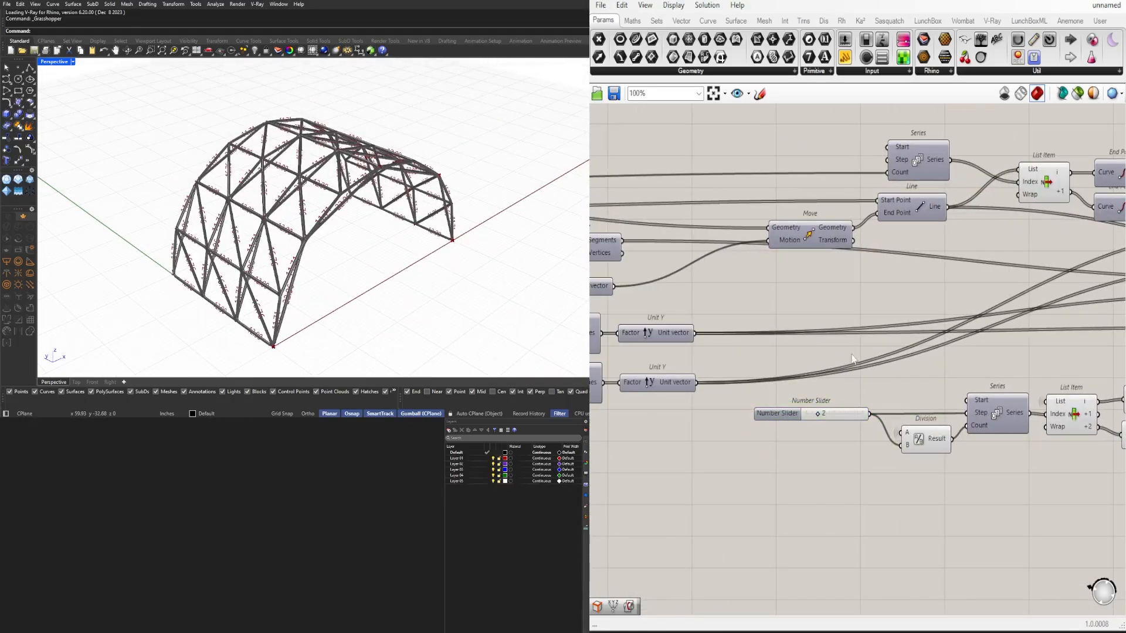
{"action": "right_click_drag", "start_coordinate": [851, 355], "coordinate": [836, 354]}
{"action": "left_click", "coordinate": [968, 425]}
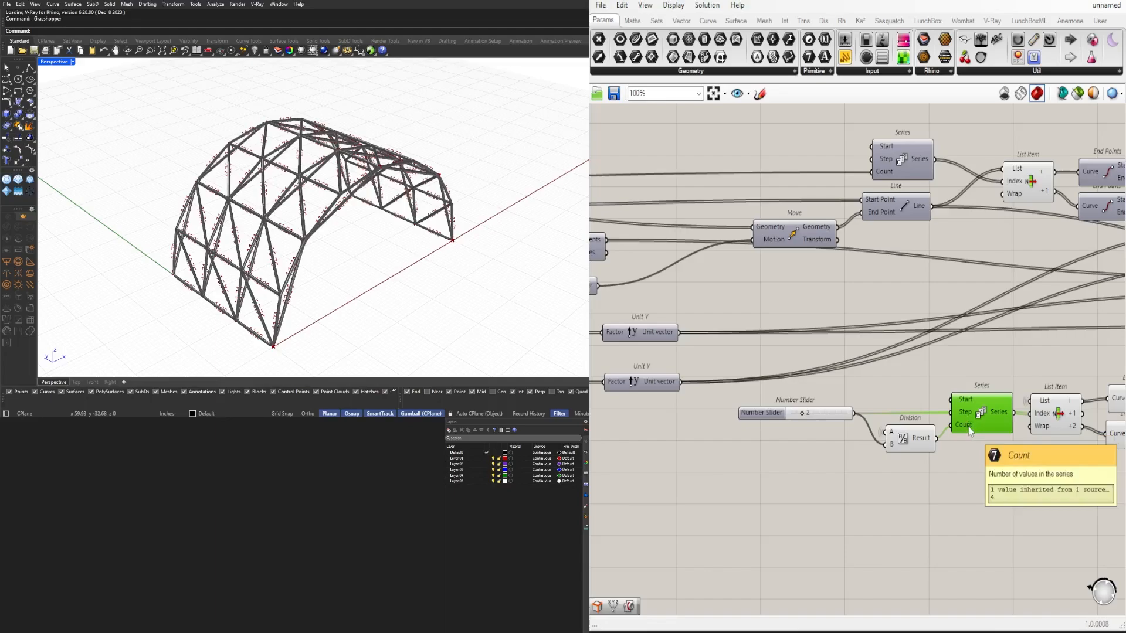
Step: Change the number of repeated arches by setting the ARRAY Y slider to 3
{"action": "right_click_drag", "start_coordinate": [769, 421], "coordinate": [863, 433]}
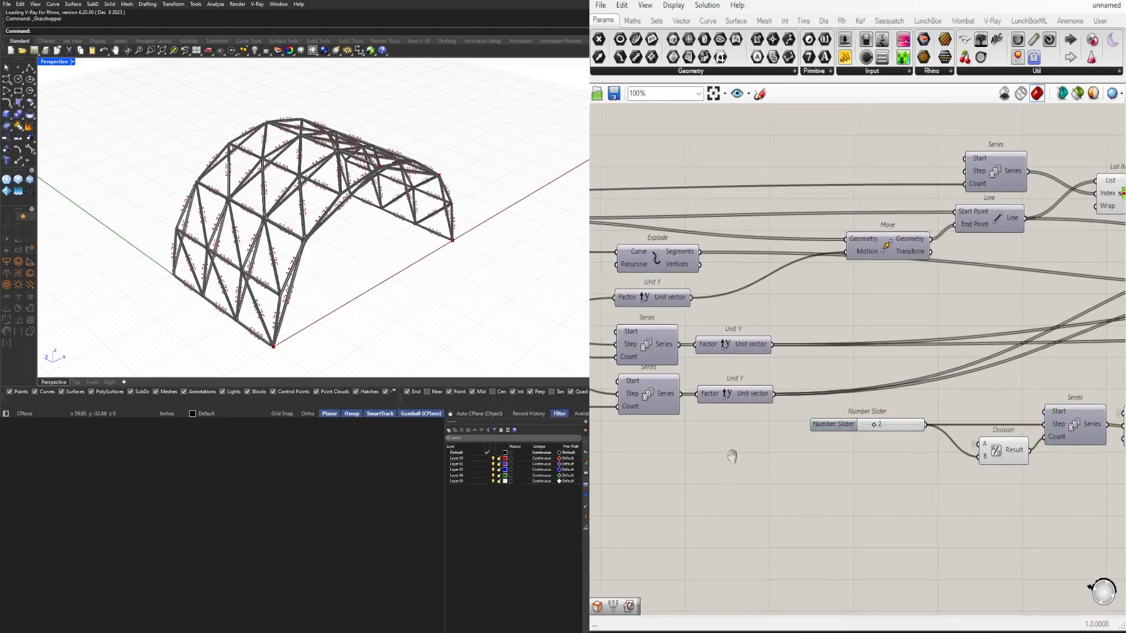
{"action": "right_click_drag", "start_coordinate": [731, 456], "coordinate": [1003, 449]}
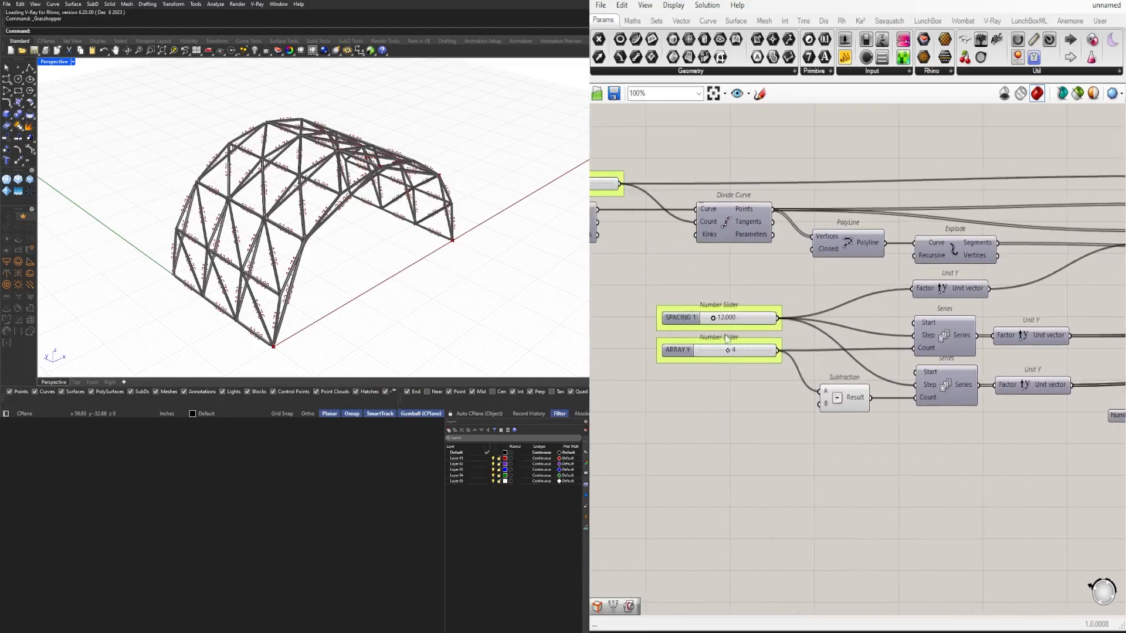
{"action": "scroll", "coordinate": [725, 351], "scroll_direction": "up", "scroll_amount": 4}
{"action": "left_click_drag", "start_coordinate": [726, 353], "coordinate": [740, 353]}
{"action": "double_click", "coordinate": [741, 351]}
{"action": "type", "text": "3"}
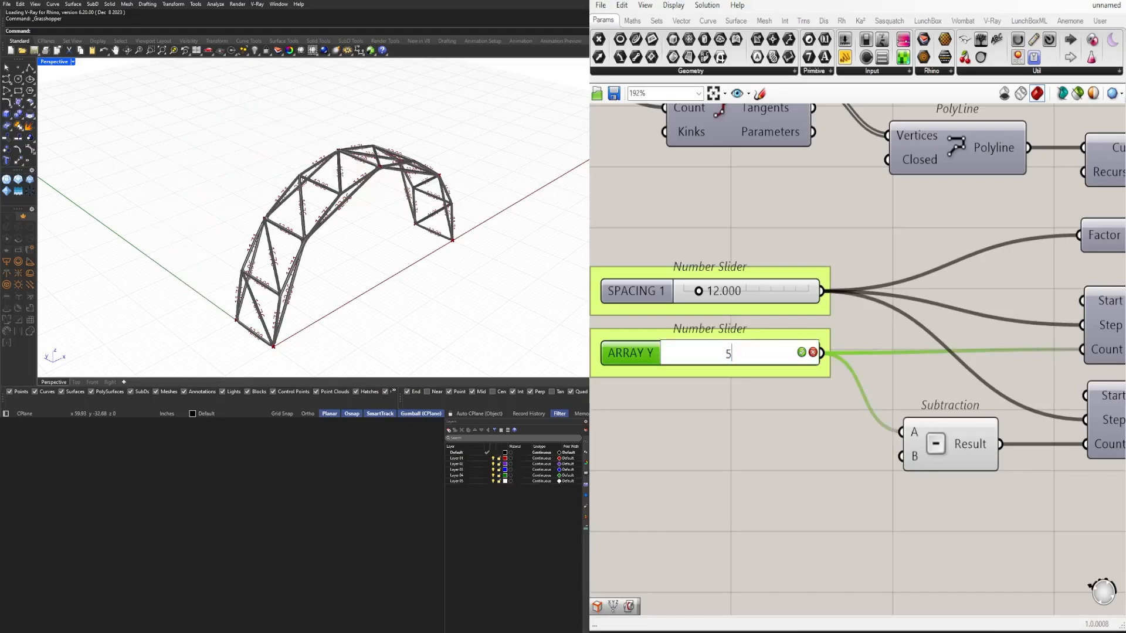
{"action": "key", "text": "Return"}
{"action": "right_click_drag", "start_coordinate": [727, 398], "coordinate": [725, 387]}
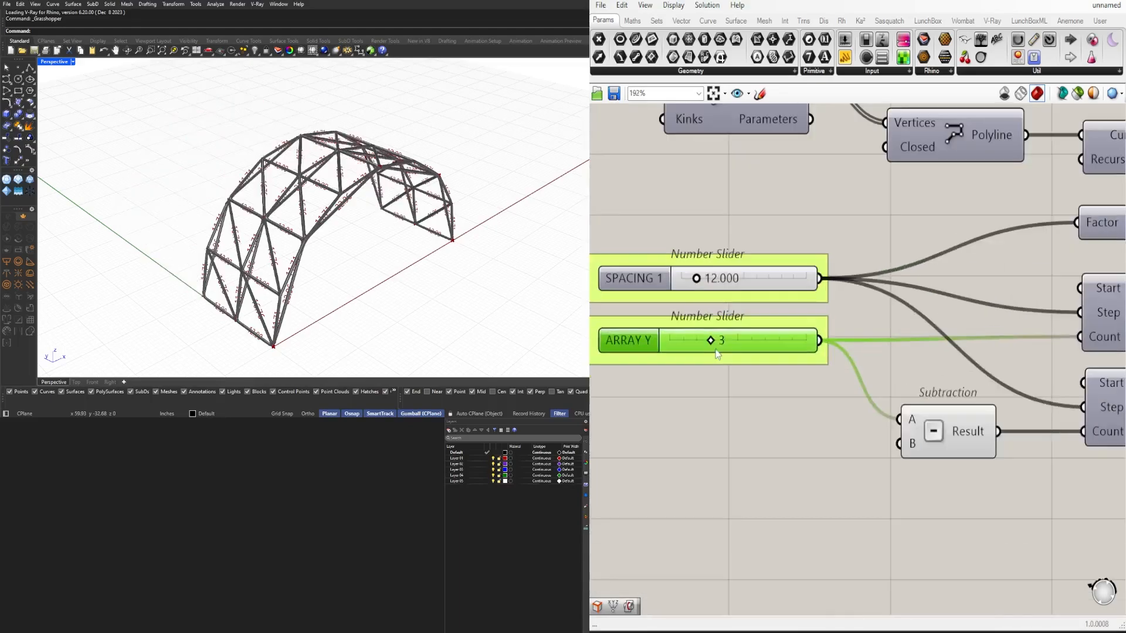
Step: Raise the ARRAY Y slider for more arches and try the DIVISIONS slider at 12 on the frame
{"action": "left_click_drag", "start_coordinate": [714, 343], "coordinate": [727, 344]}
{"action": "scroll", "coordinate": [778, 404], "scroll_direction": "down", "scroll_amount": 5}
{"action": "scroll", "coordinate": [761, 267], "scroll_direction": "up", "scroll_amount": 6}
{"action": "right_click_drag", "start_coordinate": [761, 267], "coordinate": [1024, 288]}
{"action": "left_click_drag", "start_coordinate": [1024, 289], "coordinate": [1053, 288]}
{"action": "scroll", "coordinate": [358, 235], "scroll_direction": "up", "scroll_amount": 6}
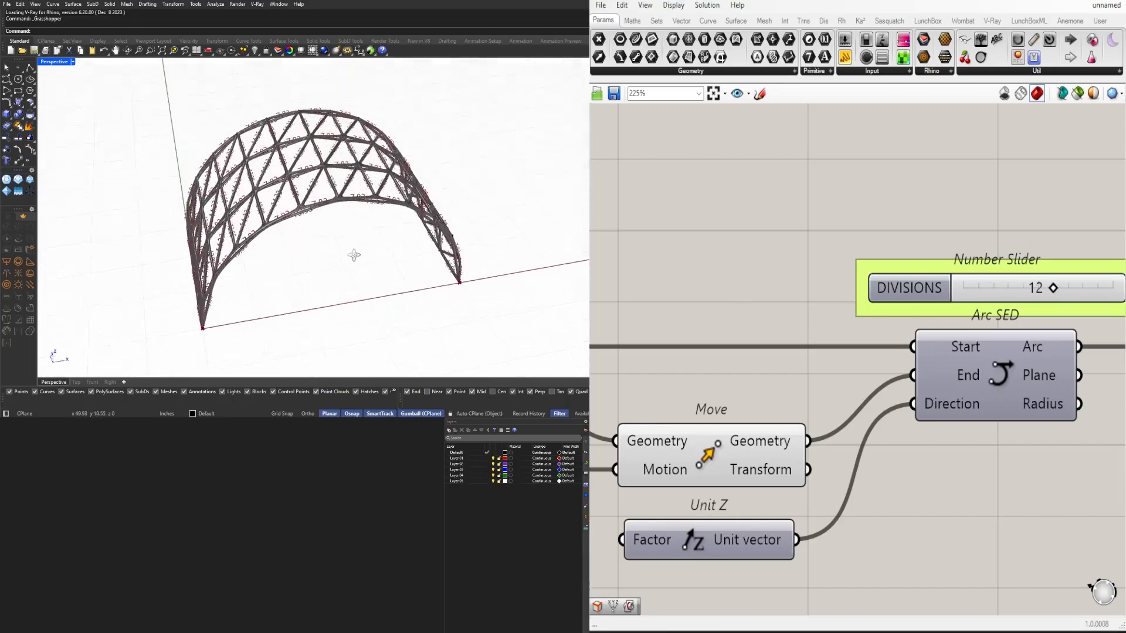
{"action": "right_click_drag", "start_coordinate": [358, 235], "coordinate": [346, 222]}
Step: Set the DIVISIONS slider to 10 and examine the resulting frame from several angles
{"action": "double_click", "coordinate": [1038, 287]}
{"action": "type", "text": "10"}
{"action": "key", "text": "Return"}
{"action": "scroll", "coordinate": [357, 217], "scroll_direction": "down", "scroll_amount": 6}
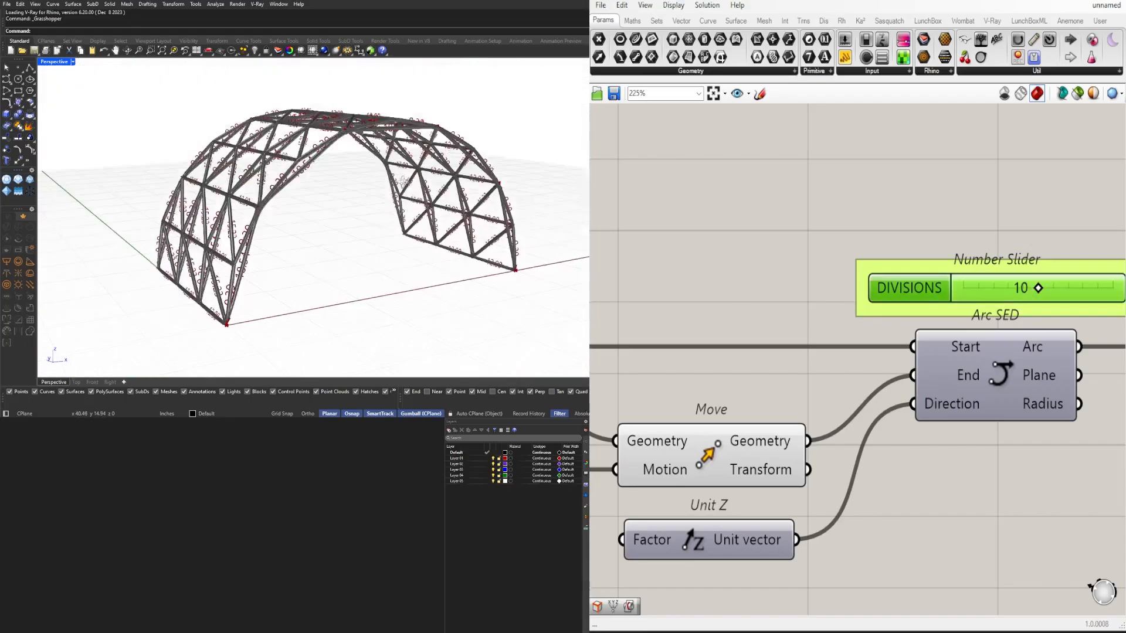
{"action": "right_click_drag", "start_coordinate": [410, 205], "coordinate": [379, 170]}
{"action": "scroll", "coordinate": [381, 213], "scroll_direction": "up", "scroll_amount": 6}
{"action": "scroll", "coordinate": [382, 213], "scroll_direction": "down", "scroll_amount": 6}
Step: Set the DIVISIONS slider to 8 and inspect the coarser triangulated frame
{"action": "double_click", "coordinate": [1023, 288]}
{"action": "type", "text": "8"}
{"action": "key", "text": "Return"}
{"action": "scroll", "coordinate": [329, 194], "scroll_direction": "up", "scroll_amount": 6}
{"action": "scroll", "coordinate": [328, 194], "scroll_direction": "down", "scroll_amount": 4}
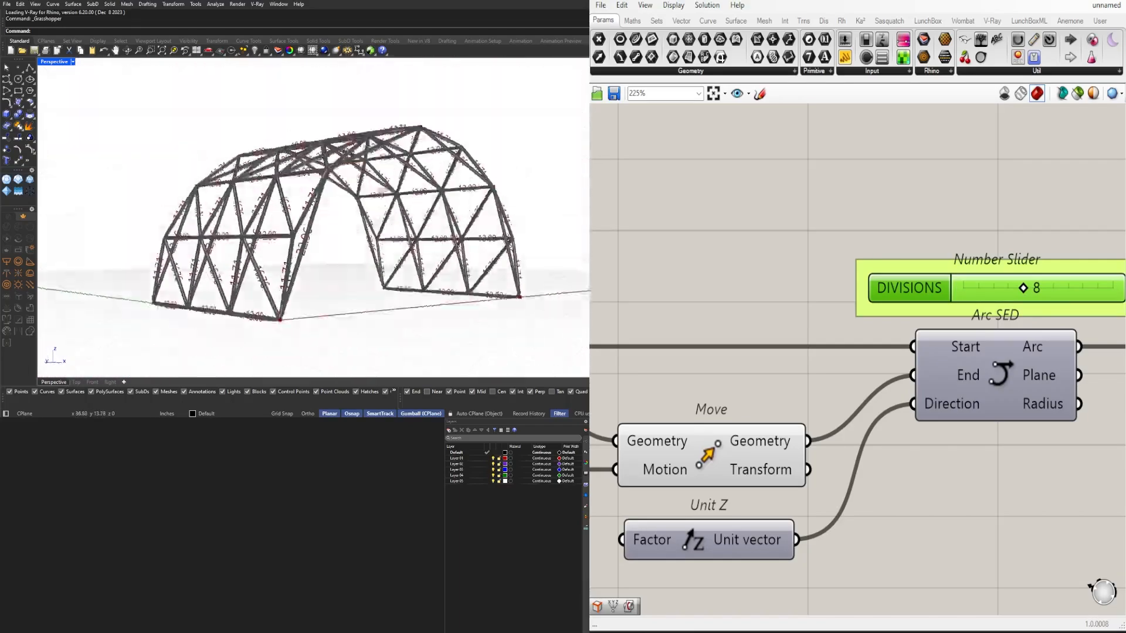
{"action": "scroll", "coordinate": [379, 170], "scroll_direction": "down", "scroll_amount": 7}
{"action": "scroll", "coordinate": [821, 231], "scroll_direction": "down", "scroll_amount": 1}
{"action": "scroll", "coordinate": [759, 378], "scroll_direction": "down", "scroll_amount": 4}
Step: Try the ARRAY Y slider at 5, and set it to 4
{"action": "right_click_drag", "start_coordinate": [879, 388], "coordinate": [731, 333]}
{"action": "scroll", "coordinate": [883, 434], "scroll_direction": "up", "scroll_amount": 3}
{"action": "mouse_move", "coordinate": [889, 439]}
{"action": "left_mouse_down"}
{"action": "mouse_move", "coordinate": [938, 438]}
{"action": "mouse_move", "coordinate": [902, 439]}
{"action": "left_mouse_up"}
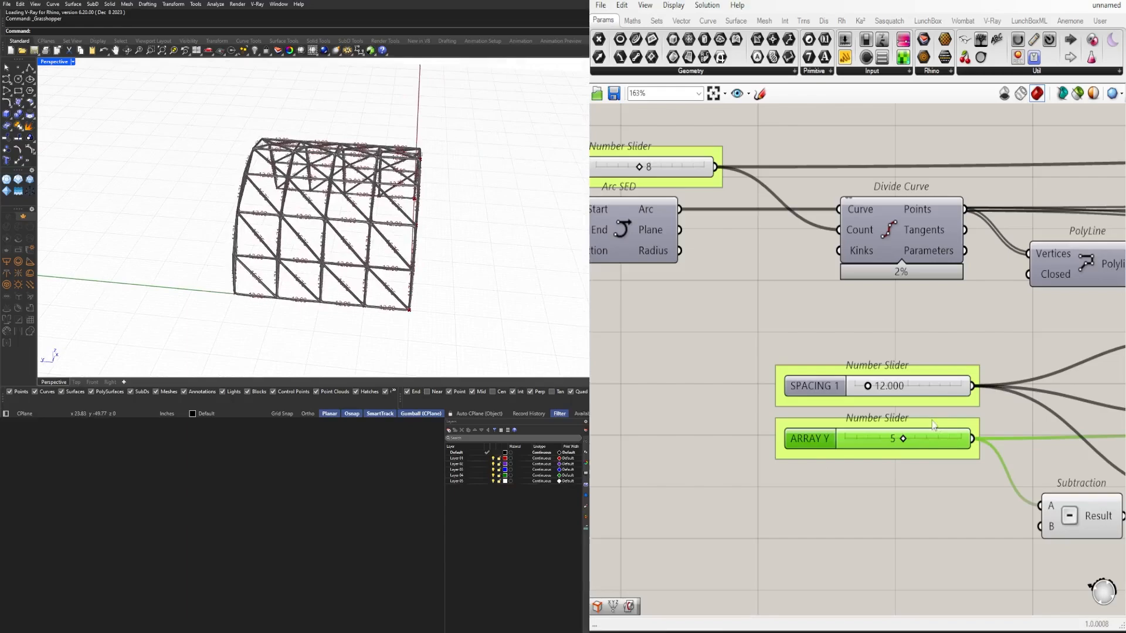
{"action": "type", "text": "4"}
{"action": "key", "text": "Return"}
Step: Turn off the preview of the List Item, End Points and Line components in the upper branch
{"action": "scroll", "coordinate": [914, 445], "scroll_direction": "down", "scroll_amount": 6}
{"action": "right_click_drag", "start_coordinate": [1084, 522], "coordinate": [872, 487]}
{"action": "scroll", "coordinate": [818, 419], "scroll_direction": "up", "scroll_amount": 5}
{"action": "left_click", "coordinate": [818, 427]}
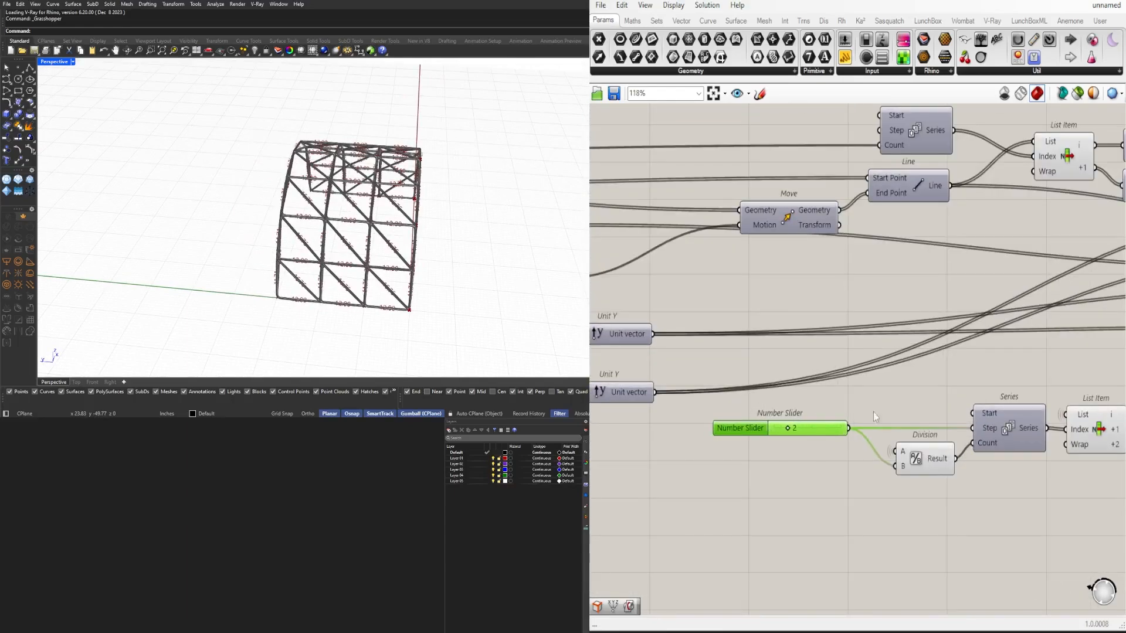
{"action": "right_click_drag", "start_coordinate": [997, 276], "coordinate": [685, 381]}
{"action": "left_click_drag", "start_coordinate": [877, 315], "coordinate": [966, 352]}
{"action": "left_click_drag", "start_coordinate": [808, 289], "coordinate": [721, 223]}
{"action": "scroll", "coordinate": [845, 258], "scroll_direction": "down", "scroll_amount": 3}
{"action": "right_click_drag", "start_coordinate": [720, 396], "coordinate": [692, 411]}
{"action": "scroll", "coordinate": [794, 336], "scroll_direction": "up", "scroll_amount": 4}
{"action": "double_click", "coordinate": [791, 329]}
{"action": "left_click", "coordinate": [828, 297]}
{"action": "left_click", "coordinate": [809, 455]}
{"action": "double_click", "coordinate": [802, 325]}
{"action": "left_click", "coordinate": [836, 286]}
{"action": "left_click", "coordinate": [809, 445]}
{"action": "scroll", "coordinate": [815, 433], "scroll_direction": "down", "scroll_amount": 6}
{"action": "scroll", "coordinate": [821, 445], "scroll_direction": "up", "scroll_amount": 2}
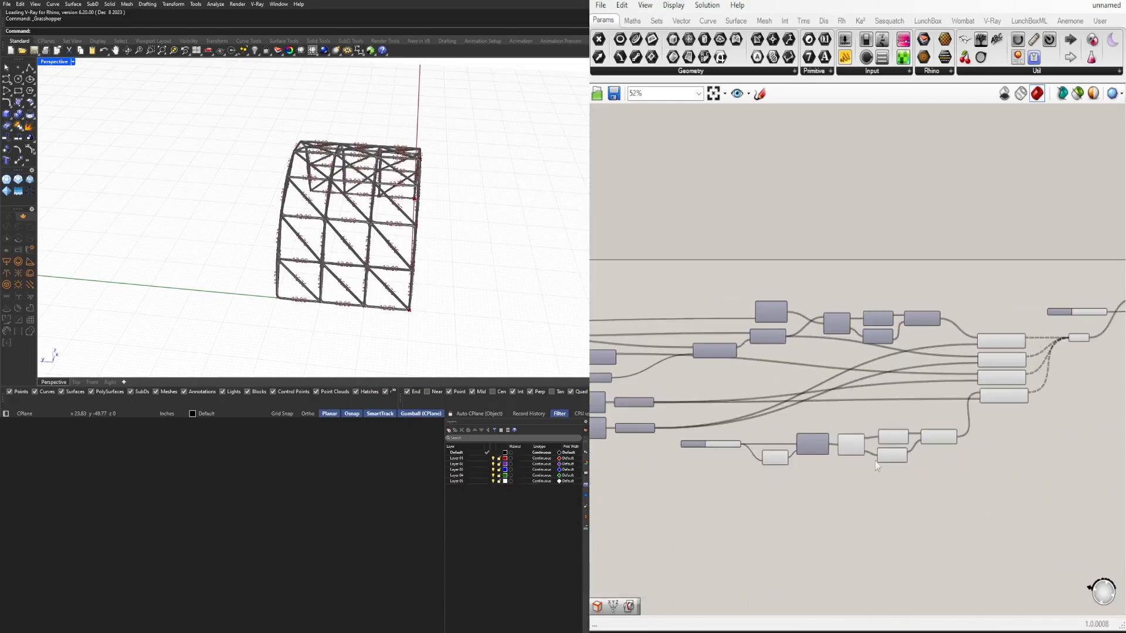
Step: Turn off the preview of the four Move components and the lower List Item, End Points and Line components
{"action": "right_click_drag", "start_coordinate": [908, 392], "coordinate": [813, 413]}
{"action": "left_click_drag", "start_coordinate": [991, 469], "coordinate": [737, 276]}
{"action": "middle_click", "coordinate": [761, 260]}
{"action": "left_click", "coordinate": [720, 234]}
Step: Rename the slider feeding the Line Dimension's Size to TEXT SIZE and group it
{"action": "scroll", "coordinate": [957, 390], "scroll_direction": "up", "scroll_amount": 5}
{"action": "left_click", "coordinate": [910, 379]}
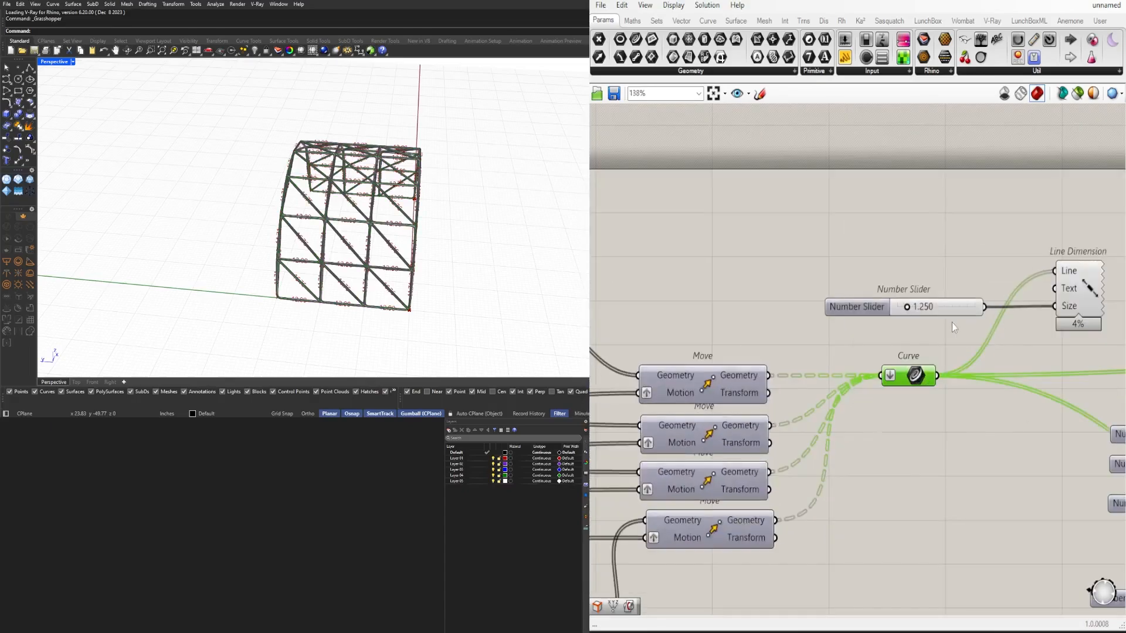
{"action": "right_click_drag", "start_coordinate": [955, 327], "coordinate": [881, 346]}
{"action": "right_click", "coordinate": [775, 323]}
{"action": "type", "text": "TEXT SIZE"}
{"action": "key", "text": "Return"}
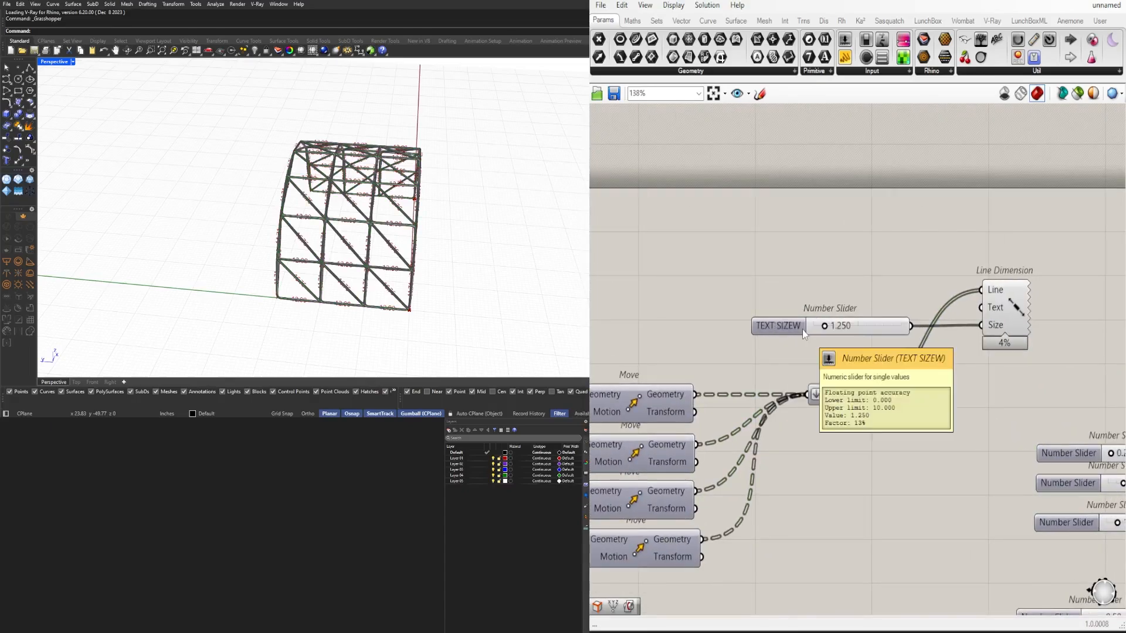
{"action": "right_click_drag", "start_coordinate": [798, 324], "coordinate": [792, 325]}
{"action": "left_click", "coordinate": [743, 334]}
Step: Line up the three MultiPipe sliders with the slider that drives the Pipe radius
{"action": "scroll", "coordinate": [787, 290], "scroll_direction": "down", "scroll_amount": 3}
{"action": "right_click_drag", "start_coordinate": [997, 446], "coordinate": [835, 314]}
{"action": "left_click_drag", "start_coordinate": [874, 352], "coordinate": [818, 279]}
{"action": "left_click", "coordinate": [856, 349]}
{"action": "left_click_drag", "start_coordinate": [822, 329], "coordinate": [809, 329]}
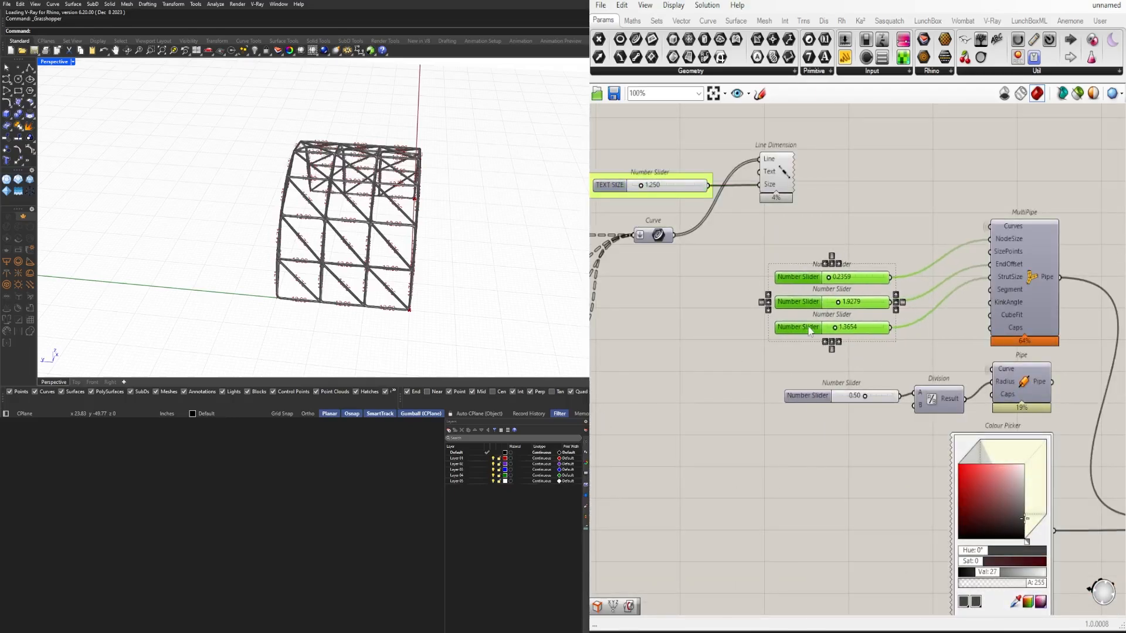
{"action": "left_click", "coordinate": [827, 357]}
Step: Rename the slider driving the Pipe radius to PIPE
{"action": "right_click", "coordinate": [811, 394]}
{"action": "left_click", "coordinate": [850, 403]}
{"action": "type", "text": "PIPE"}
{"action": "key", "text": "Return"}
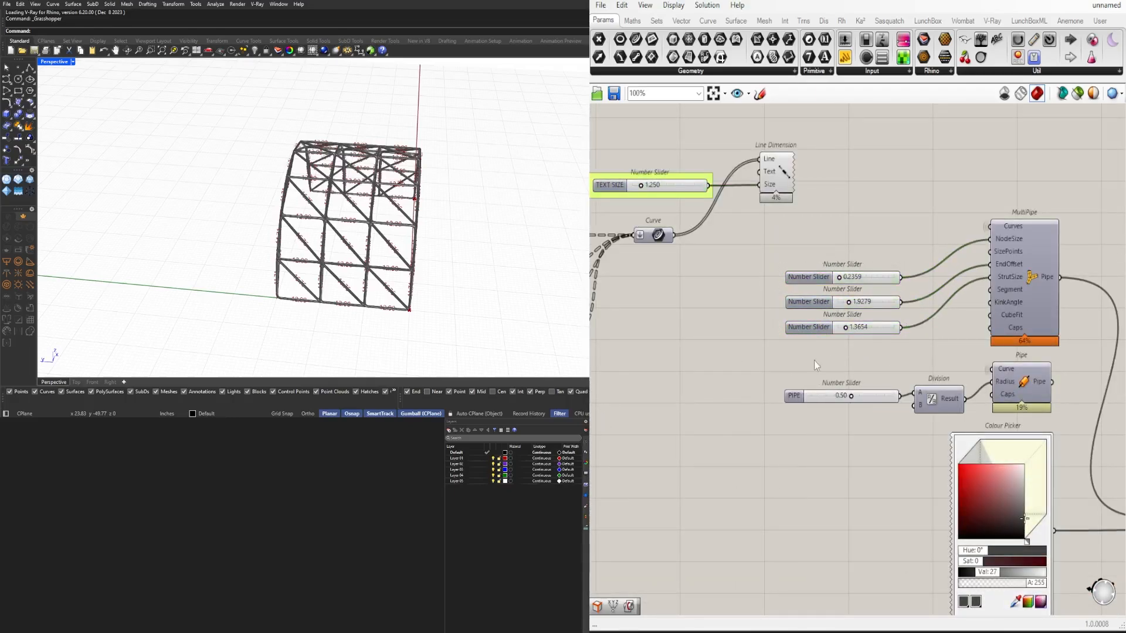
Step: Rename the StrutSize, EndOffset and NodeSize sliders SUBD 1, SUBD 2 and SUBD 3, and group them apart from PIPE
{"action": "right_click", "coordinate": [799, 330]}
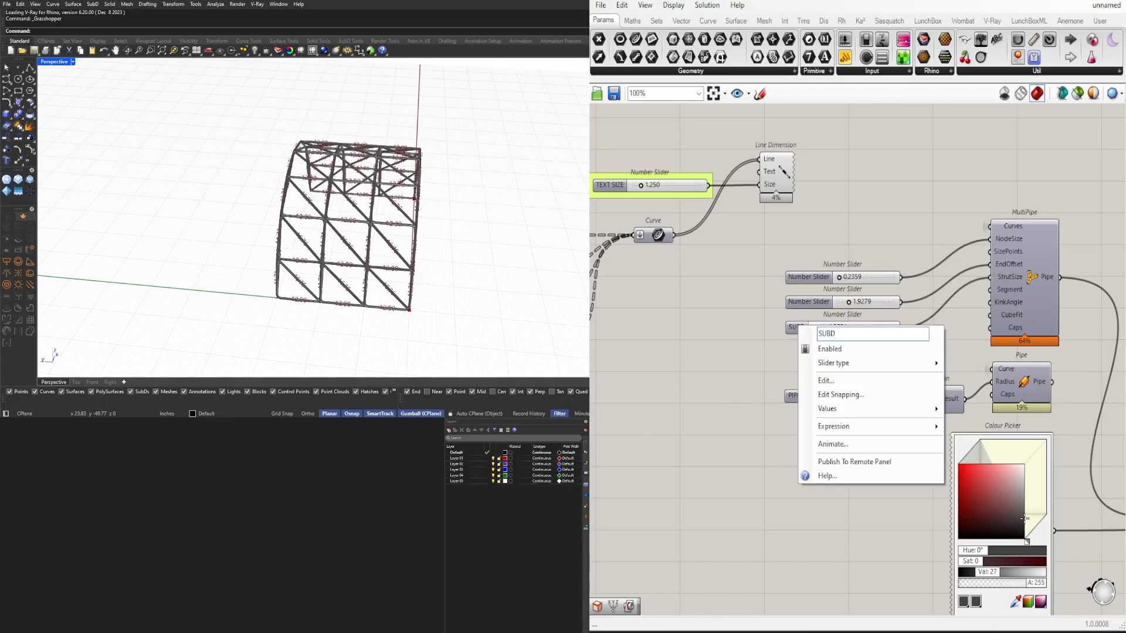
{"action": "left_click", "coordinate": [800, 226]}
{"action": "right_click", "coordinate": [807, 304]}
{"action": "type", "text": "SUBD 1"}
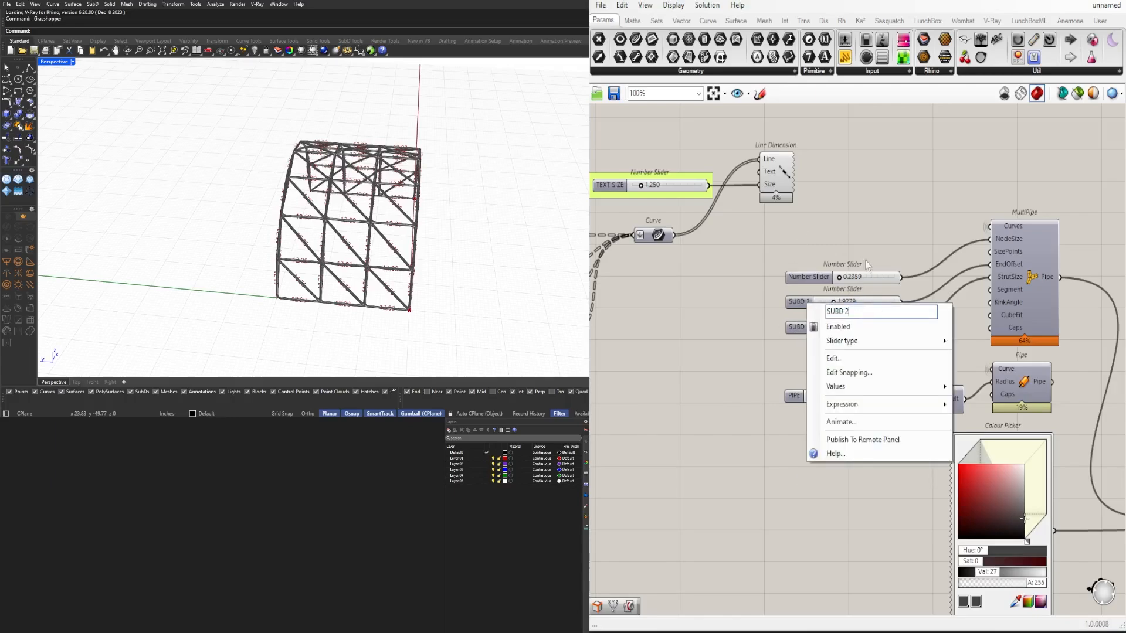
{"action": "key", "text": "Return"}
{"action": "right_click", "coordinate": [822, 279]}
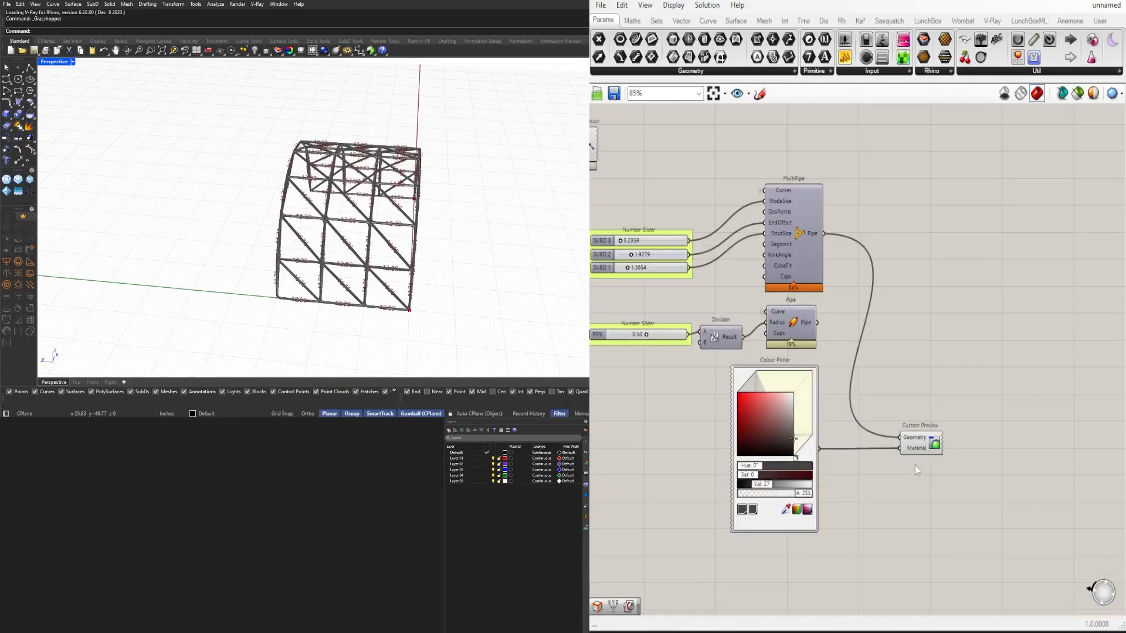
Step: Place the MultiPipe's Custom Preview above the Pipe's Custom Preview and toggle the MultiPipe one's preview off
{"action": "left_click", "coordinate": [1011, 481]}
{"action": "left_click_drag", "start_coordinate": [979, 443], "coordinate": [979, 376]}
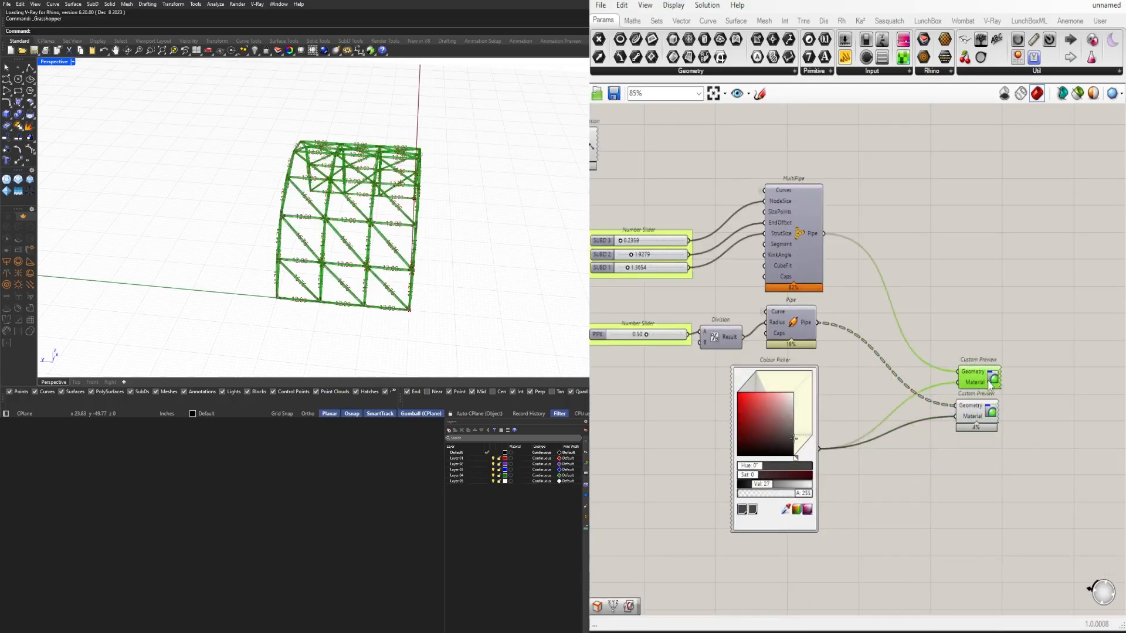
{"action": "left_click", "coordinate": [1023, 358]}
{"action": "left_click", "coordinate": [979, 376]}
{"action": "key", "text": "ctrl+q"}
{"action": "left_click_drag", "start_coordinate": [975, 423], "coordinate": [975, 418]}
Step: Align the four stacked Move components that feed the Curve parameter
{"action": "scroll", "coordinate": [1058, 393], "scroll_direction": "down", "scroll_amount": 8}
{"action": "left_click", "coordinate": [1001, 451]}
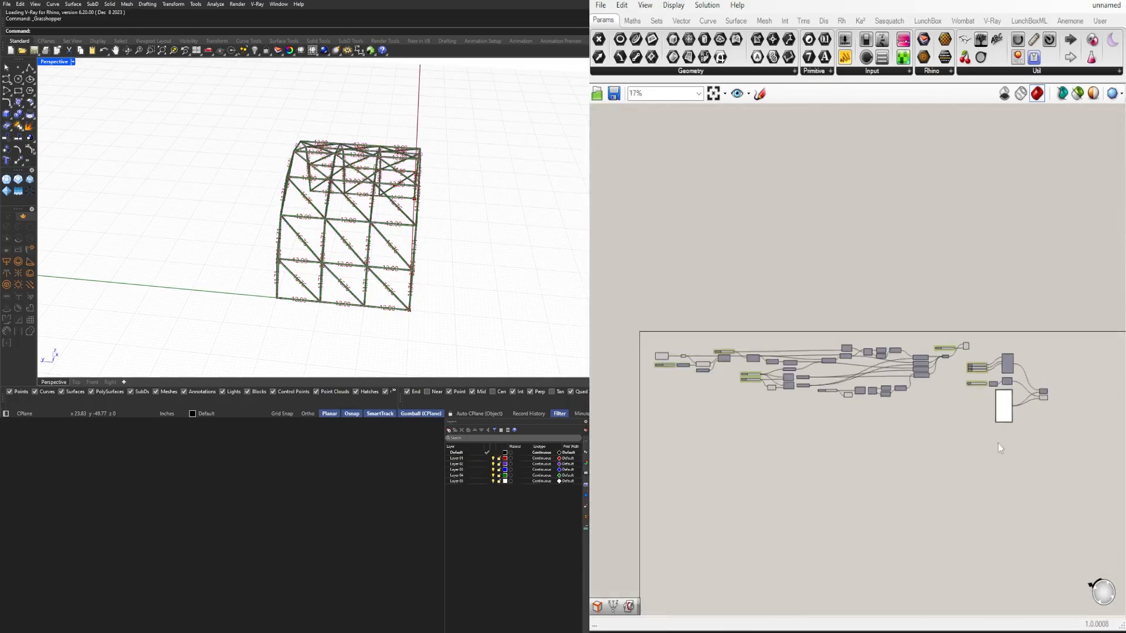
{"action": "left_click_drag", "start_coordinate": [1061, 469], "coordinate": [976, 348]}
{"action": "scroll", "coordinate": [983, 352], "scroll_direction": "up", "scroll_amount": 4}
{"action": "scroll", "coordinate": [864, 381], "scroll_direction": "up", "scroll_amount": 5}
{"action": "left_click_drag", "start_coordinate": [940, 497], "coordinate": [833, 328]}
{"action": "left_click", "coordinate": [876, 445]}
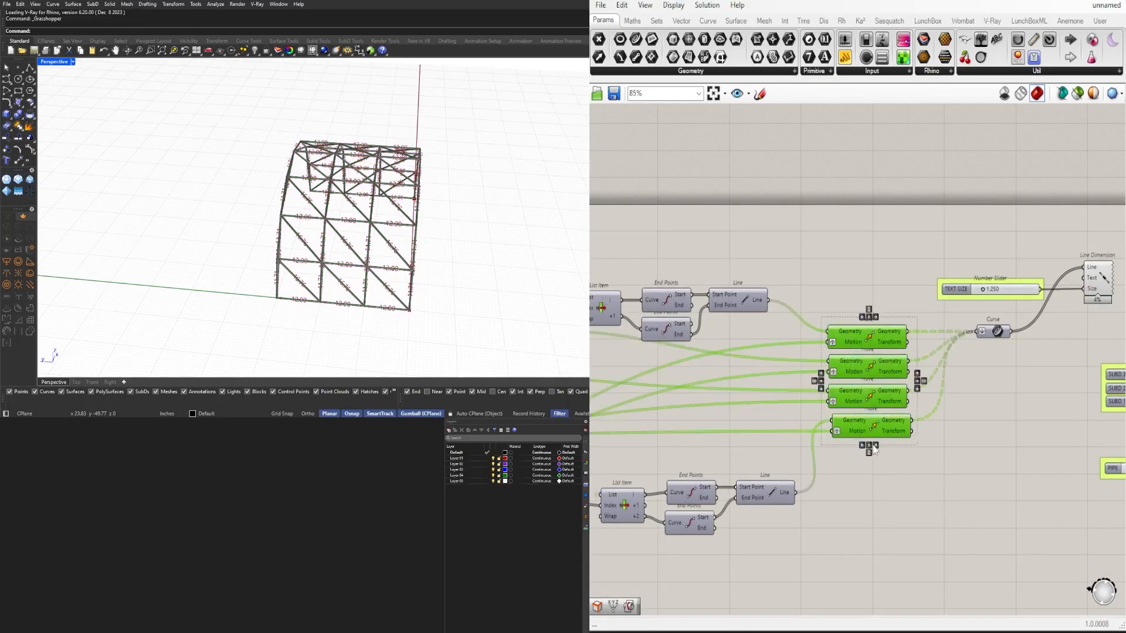
{"action": "left_click", "coordinate": [862, 458]}
{"action": "scroll", "coordinate": [854, 429], "scroll_direction": "up", "scroll_amount": 4}
{"action": "scroll", "coordinate": [852, 416], "scroll_direction": "down", "scroll_amount": 3}
Step: Hide the wires into the lowest Move's Motion input and the third Move's Motion and Geometry inputs
{"action": "right_click", "coordinate": [849, 426]}
{"action": "mouse_move", "coordinate": [923, 400]}
{"action": "left_click", "coordinate": [1010, 428]}
{"action": "right_click", "coordinate": [848, 392]}
{"action": "left_click", "coordinate": [1015, 428]}
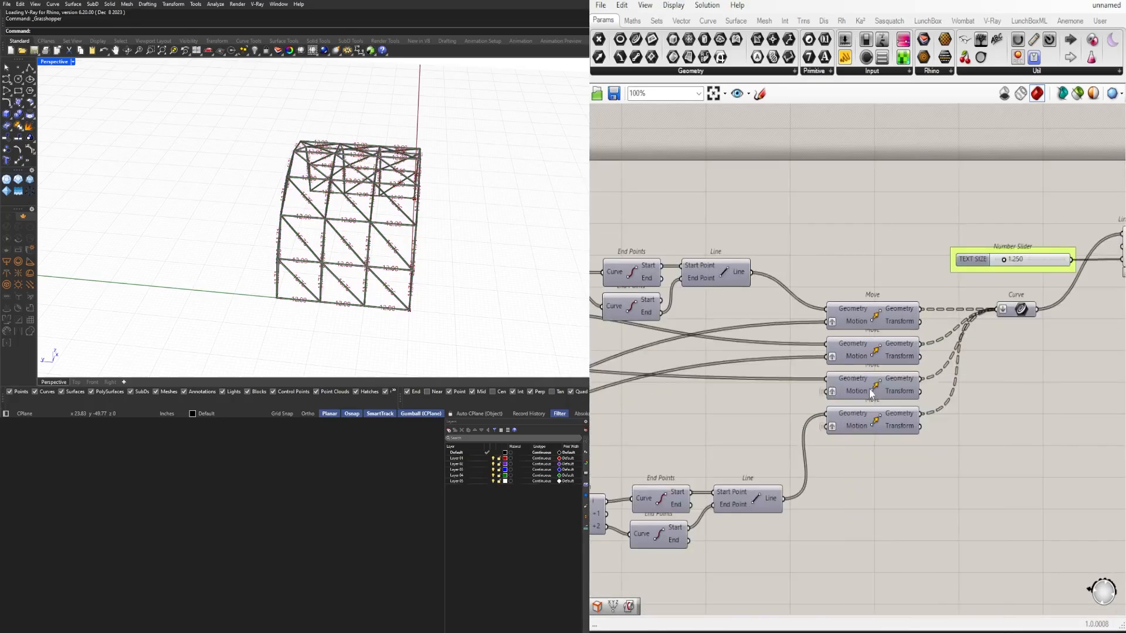
{"action": "right_click", "coordinate": [849, 380]}
{"action": "left_click", "coordinate": [1021, 448]}
Step: Hide the wires into the second Move's Motion and Geometry inputs and the first Move's Motion input
{"action": "right_click", "coordinate": [846, 356]}
{"action": "left_click", "coordinate": [1023, 408]}
{"action": "right_click", "coordinate": [846, 341]}
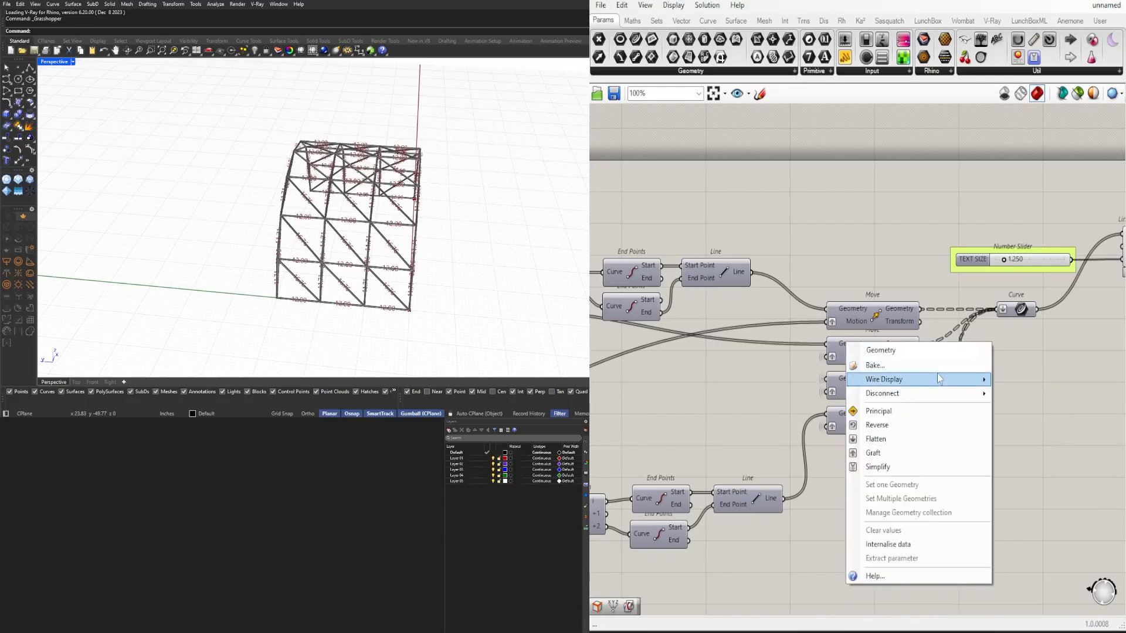
{"action": "mouse_move", "coordinate": [938, 378]}
{"action": "left_click", "coordinate": [1022, 408]}
{"action": "right_click", "coordinate": [845, 324]}
{"action": "left_click", "coordinate": [1017, 379]}
Step: Move the four Move components and the Curve parameter down beside the lower Line component
{"action": "scroll", "coordinate": [963, 415], "scroll_direction": "down", "scroll_amount": 2}
{"action": "left_click_drag", "start_coordinate": [996, 445], "coordinate": [891, 332]}
{"action": "left_click_drag", "start_coordinate": [901, 424], "coordinate": [884, 484]}
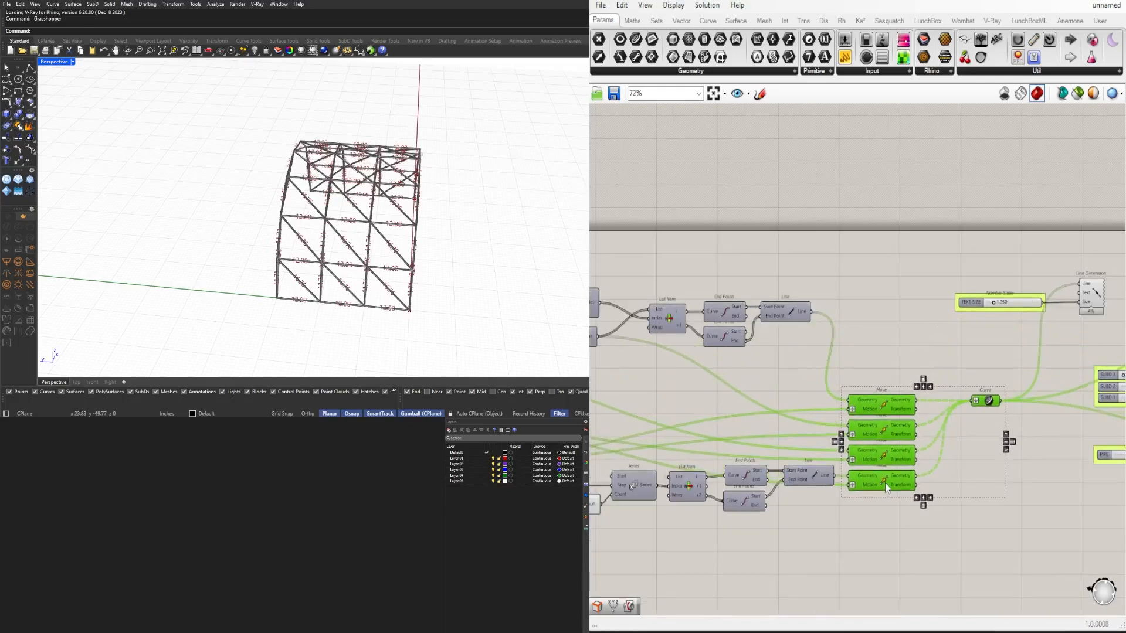
{"action": "left_click", "coordinate": [774, 440]}
Step: Move the lower branch and the four Move components up, closer beneath the upper branch
{"action": "scroll", "coordinate": [774, 439], "scroll_direction": "down", "scroll_amount": 3}
{"action": "right_click_drag", "start_coordinate": [774, 439], "coordinate": [870, 372]}
{"action": "left_click_drag", "start_coordinate": [1040, 490], "coordinate": [731, 370]}
{"action": "scroll", "coordinate": [963, 369], "scroll_direction": "up", "scroll_amount": 3}
{"action": "left_click_drag", "start_coordinate": [994, 354], "coordinate": [993, 269]}
{"action": "left_click", "coordinate": [1022, 234]}
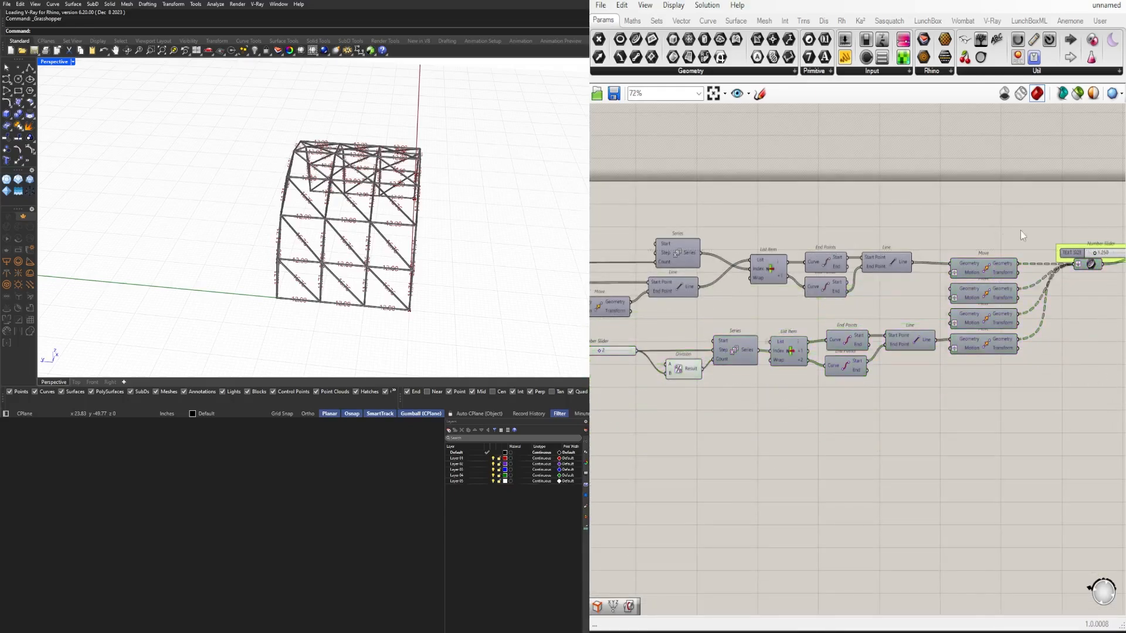
Step: Place the TEXT SIZE slider below the Curve parameter, and bring the pipe, colour and preview components closer to it
{"action": "right_click_drag", "start_coordinate": [1022, 234], "coordinate": [833, 260]}
{"action": "left_click", "coordinate": [937, 279]}
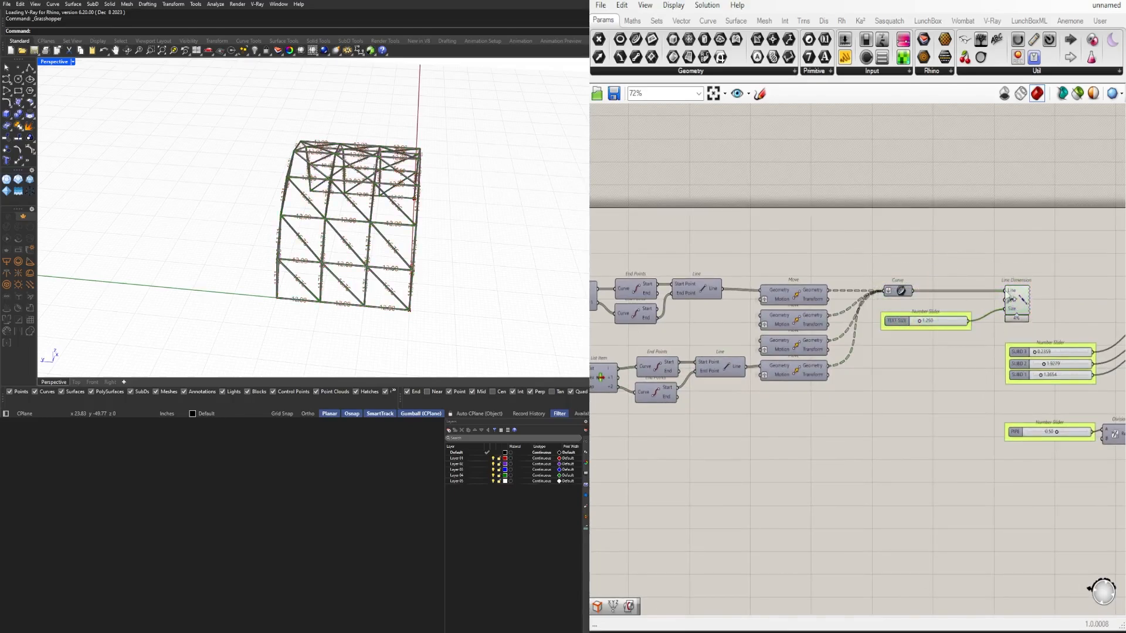
{"action": "scroll", "coordinate": [610, 183], "scroll_direction": "down", "scroll_amount": 4}
{"action": "left_click_drag", "start_coordinate": [1005, 457], "coordinate": [824, 211]}
{"action": "scroll", "coordinate": [862, 214], "scroll_direction": "up", "scroll_amount": 2}
{"action": "left_click_drag", "start_coordinate": [882, 278], "coordinate": [774, 306]}
{"action": "left_click", "coordinate": [805, 314]}
Step: Arrange the TEXT SIZE and SUBD slider groups compactly beneath the Curve parameter
{"action": "scroll", "coordinate": [804, 314], "scroll_direction": "up", "scroll_amount": 3}
{"action": "right_click_drag", "start_coordinate": [804, 313], "coordinate": [897, 291]}
{"action": "left_click_drag", "start_coordinate": [772, 335], "coordinate": [703, 206]}
{"action": "left_click", "coordinate": [767, 315]}
{"action": "left_click", "coordinate": [734, 197]}
{"action": "left_click", "coordinate": [751, 358]}
{"action": "left_click_drag", "start_coordinate": [729, 451], "coordinate": [708, 367]}
Step: Move the two List Item branches with their Move components closer to the Unit Y components
{"action": "scroll", "coordinate": [709, 367], "scroll_direction": "down", "scroll_amount": 4}
{"action": "right_click_drag", "start_coordinate": [656, 358], "coordinate": [1026, 342]}
{"action": "left_click_drag", "start_coordinate": [1058, 351], "coordinate": [762, 218]}
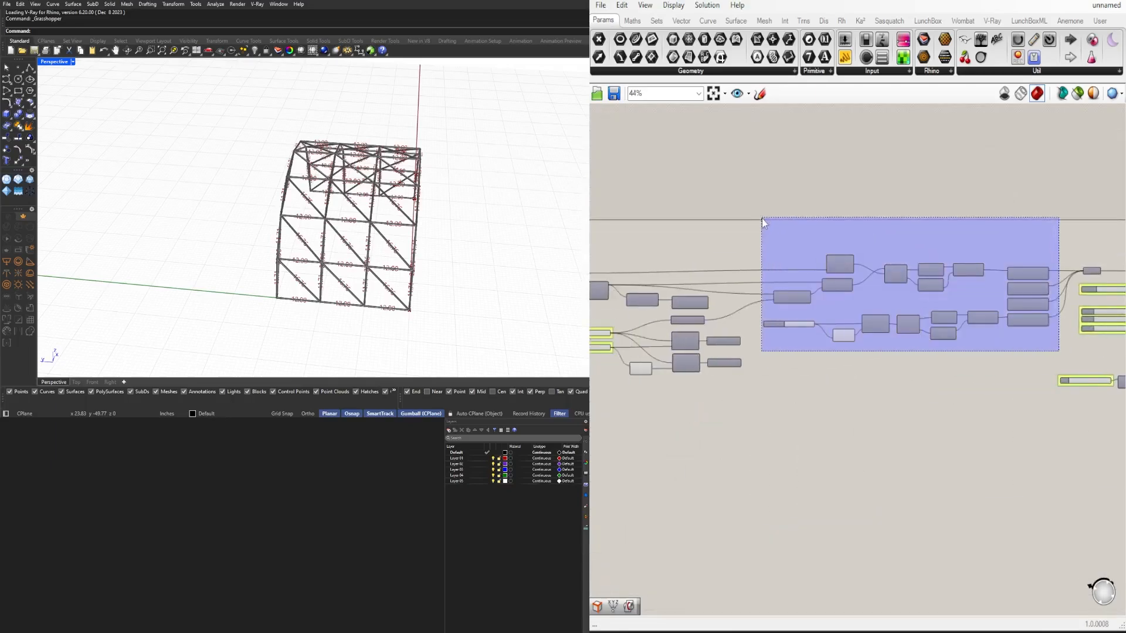
{"action": "left_click", "coordinate": [880, 251]}
Step: Hide the wires into the upper Line's Start Point input and the upper Series' Count input
{"action": "scroll", "coordinate": [879, 252], "scroll_direction": "up", "scroll_amount": 5}
{"action": "right_click_drag", "start_coordinate": [806, 300], "coordinate": [889, 272]}
{"action": "right_click", "coordinate": [888, 271]}
{"action": "mouse_move", "coordinate": [962, 309]}
{"action": "left_click", "coordinate": [1062, 342]}
{"action": "right_click", "coordinate": [873, 241]}
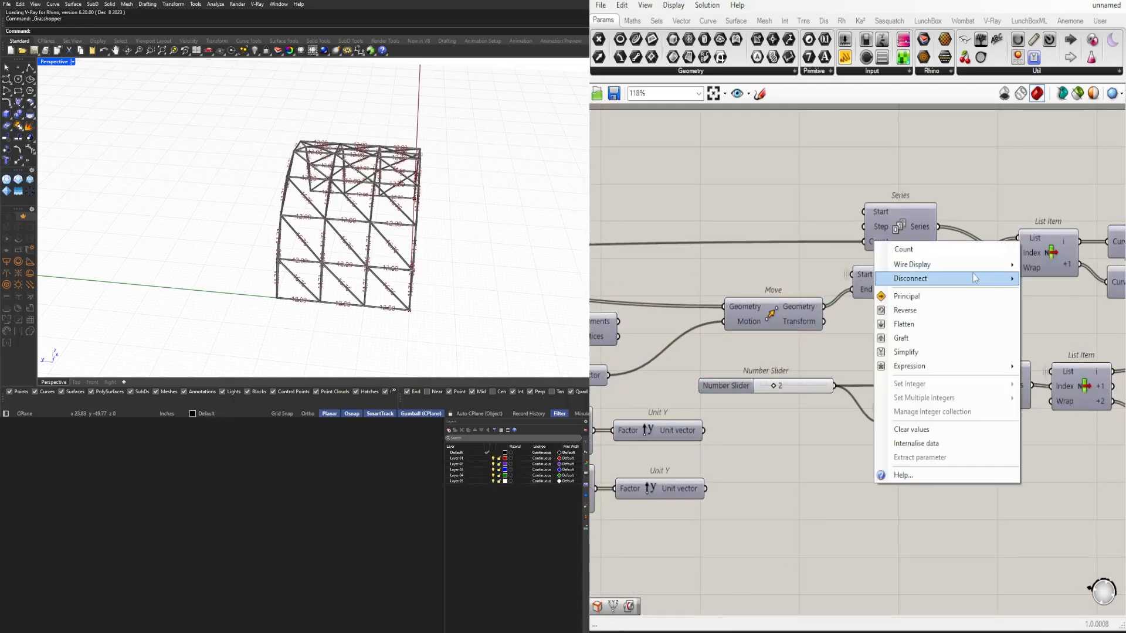
{"action": "mouse_move", "coordinate": [979, 265]}
{"action": "left_click", "coordinate": [1044, 293]}
Step: Raise the upper List Item, End Points and Line components into line with the upper Series
{"action": "right_click_drag", "start_coordinate": [978, 276], "coordinate": [798, 257]}
{"action": "scroll", "coordinate": [797, 257], "scroll_direction": "down", "scroll_amount": 1}
{"action": "left_click_drag", "start_coordinate": [856, 239], "coordinate": [857, 218]}
{"action": "left_click_drag", "start_coordinate": [1073, 275], "coordinate": [927, 203]}
{"action": "left_click", "coordinate": [879, 323]}
Step: Move both List Item branches and the components following them slightly upward as one block
{"action": "scroll", "coordinate": [879, 323], "scroll_direction": "down", "scroll_amount": 5}
{"action": "scroll", "coordinate": [1017, 350], "scroll_direction": "down", "scroll_amount": 1}
{"action": "right_click_drag", "start_coordinate": [1018, 350], "coordinate": [870, 344]}
{"action": "left_click_drag", "start_coordinate": [990, 437], "coordinate": [709, 266]}
{"action": "scroll", "coordinate": [690, 323], "scroll_direction": "up", "scroll_amount": 4}
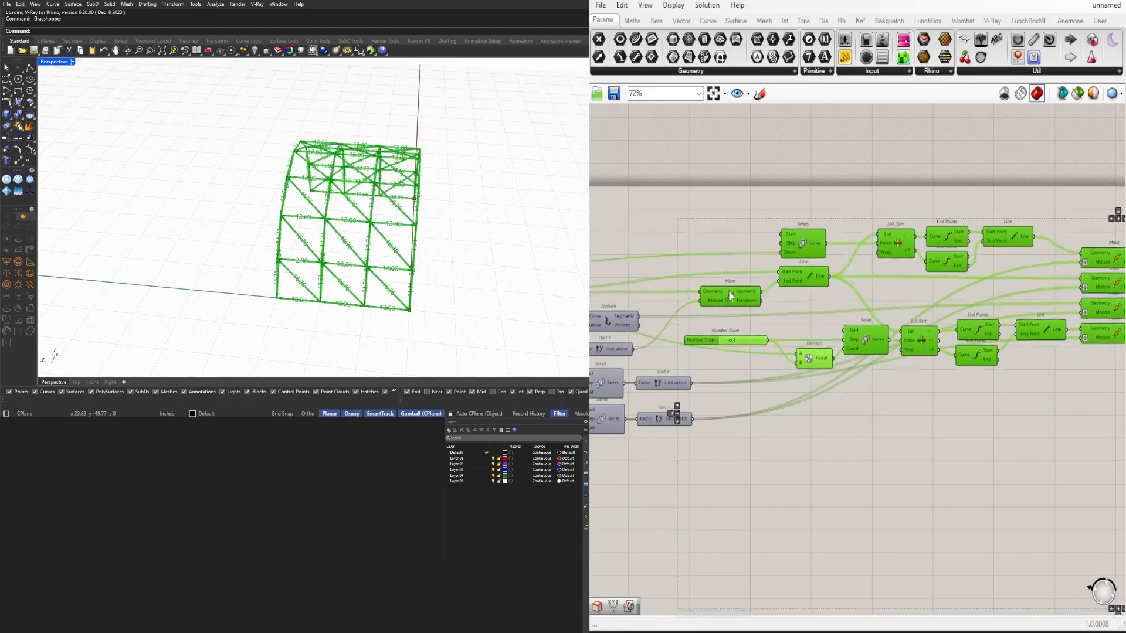
{"action": "left_click", "coordinate": [680, 258]}
Step: Nudge the DIVISIONS slider into place above the Arc SED component
{"action": "right_click_drag", "start_coordinate": [680, 258], "coordinate": [968, 261]}
{"action": "right_click_drag", "start_coordinate": [760, 260], "coordinate": [887, 257]}
{"action": "left_click_drag", "start_coordinate": [721, 273], "coordinate": [719, 269]}
{"action": "left_click", "coordinate": [720, 337]}
{"action": "scroll", "coordinate": [718, 339], "scroll_direction": "down", "scroll_amount": 4}
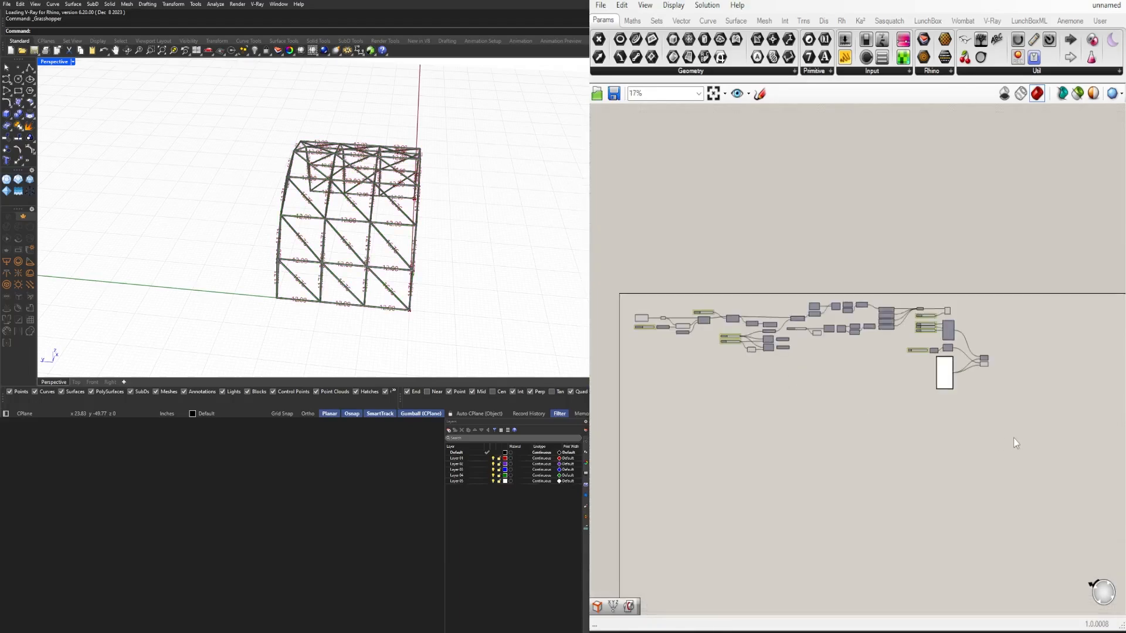
Step: Select the Move and Unit Z components that feed the Arc SED
{"action": "left_click_drag", "start_coordinate": [1015, 445], "coordinate": [750, 324]}
{"action": "scroll", "coordinate": [757, 335], "scroll_direction": "up", "scroll_amount": 4}
{"action": "left_click_drag", "start_coordinate": [733, 402], "coordinate": [690, 407]}
{"action": "left_click", "coordinate": [674, 352]}
{"action": "right_click_drag", "start_coordinate": [663, 275], "coordinate": [985, 283]}
{"action": "scroll", "coordinate": [985, 282], "scroll_direction": "up", "scroll_amount": 2}
{"action": "left_click_drag", "start_coordinate": [877, 452], "coordinate": [832, 267]}
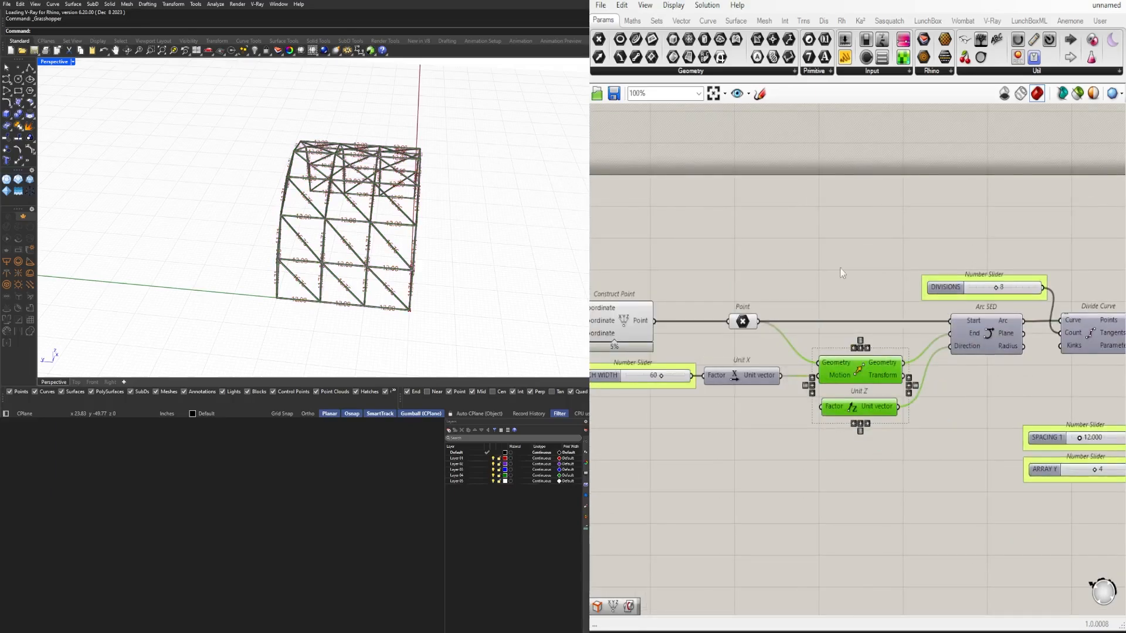
Step: Put the Point parameter in its own group and route its output wire through a relay
{"action": "left_click", "coordinate": [743, 322]}
{"action": "scroll", "coordinate": [766, 281], "scroll_direction": "up", "scroll_amount": 2}
{"action": "middle_click", "coordinate": [766, 272]}
{"action": "right_click_drag", "start_coordinate": [411, 249], "coordinate": [346, 254]}
{"action": "left_click", "coordinate": [795, 275]}
{"action": "scroll", "coordinate": [795, 275], "scroll_direction": "down", "scroll_amount": 1}
{"action": "left_click_drag", "start_coordinate": [680, 332], "coordinate": [680, 319]}
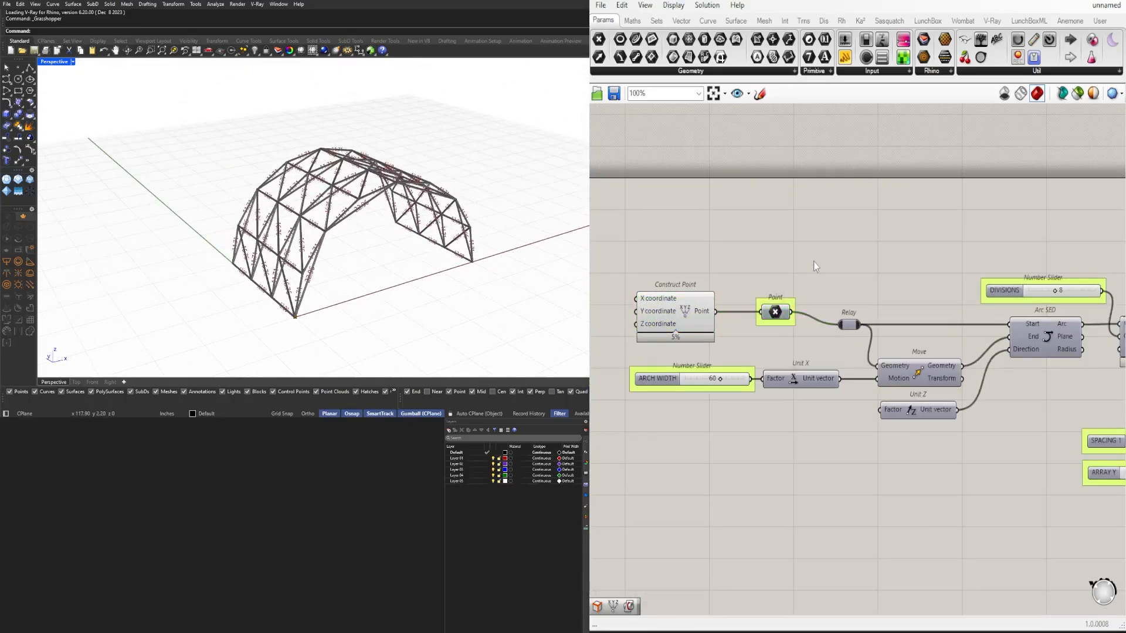
Step: Disable the preview of the intermediate components, including the lower List Item and its two End Points
{"action": "scroll", "coordinate": [814, 267], "scroll_direction": "down", "scroll_amount": 4}
{"action": "right_click_drag", "start_coordinate": [1010, 329], "coordinate": [977, 329]}
{"action": "scroll", "coordinate": [892, 375], "scroll_direction": "up", "scroll_amount": 5}
{"action": "left_click_drag", "start_coordinate": [1014, 405], "coordinate": [839, 335]}
{"action": "middle_click", "coordinate": [839, 334]}
{"action": "left_click", "coordinate": [874, 294]}
{"action": "left_click_drag", "start_coordinate": [976, 352], "coordinate": [823, 296]}
{"action": "middle_click", "coordinate": [823, 296]}
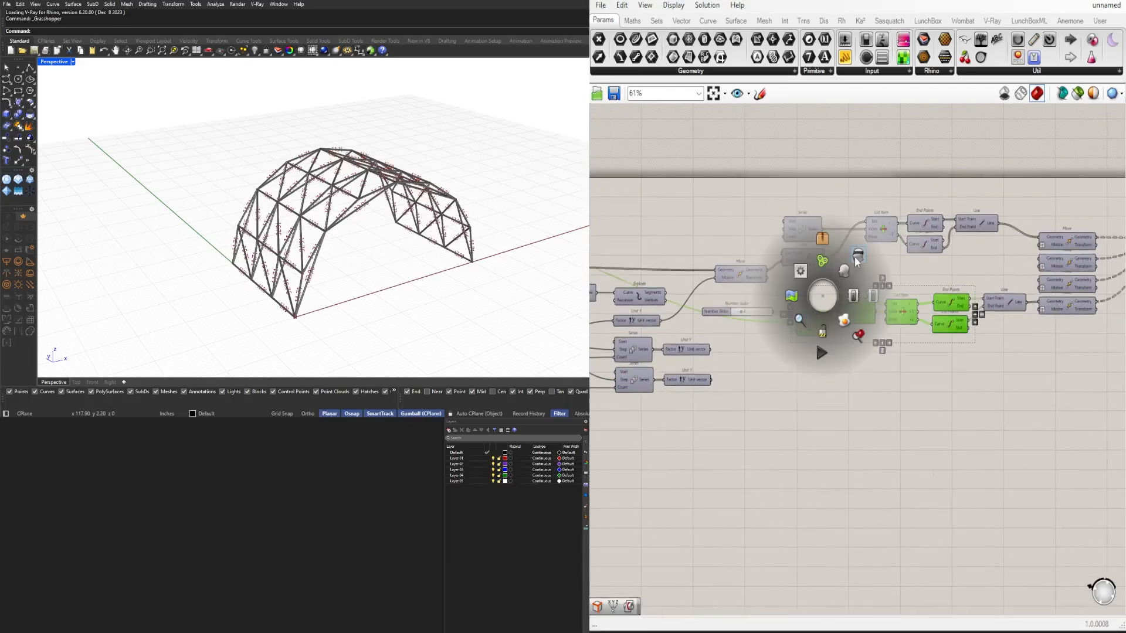
{"action": "left_click", "coordinate": [857, 256]}
Step: Add a Geometry parameter beside the MultiPipe and connect the MultiPipe's Pipe output to it
{"action": "right_click_drag", "start_coordinate": [1085, 352], "coordinate": [655, 333]}
{"action": "scroll", "coordinate": [860, 421], "scroll_direction": "up", "scroll_amount": 1}
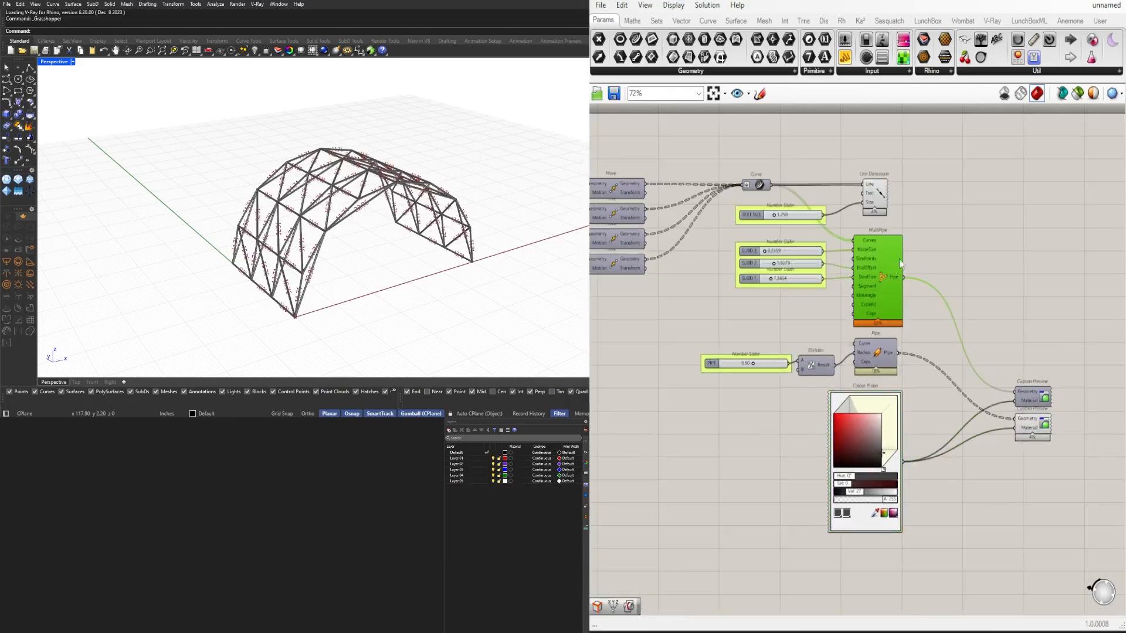
{"action": "type", "text": "geo"}
{"action": "left_click", "coordinate": [979, 278]}
{"action": "left_click_drag", "start_coordinate": [903, 276], "coordinate": [968, 278]}
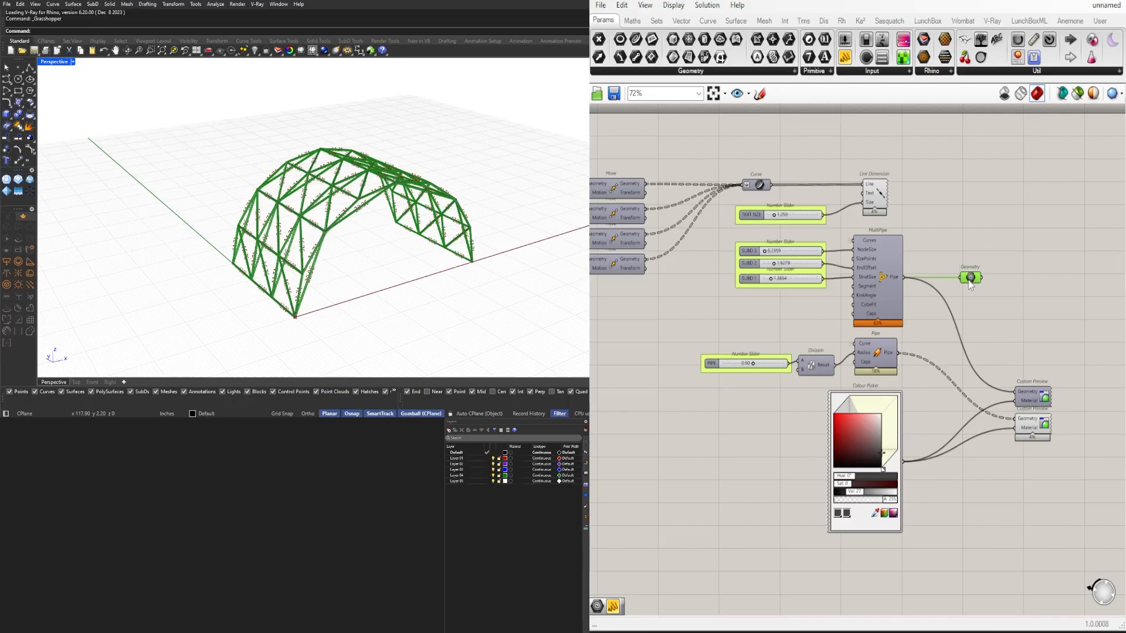
Step: Group the new Geometry parameter and label the group OPTION 1 SUBD-MULTIPIPE
{"action": "scroll", "coordinate": [969, 270], "scroll_direction": "up", "scroll_amount": 4}
{"action": "right_click", "coordinate": [969, 263]}
{"action": "right_click", "coordinate": [962, 272]}
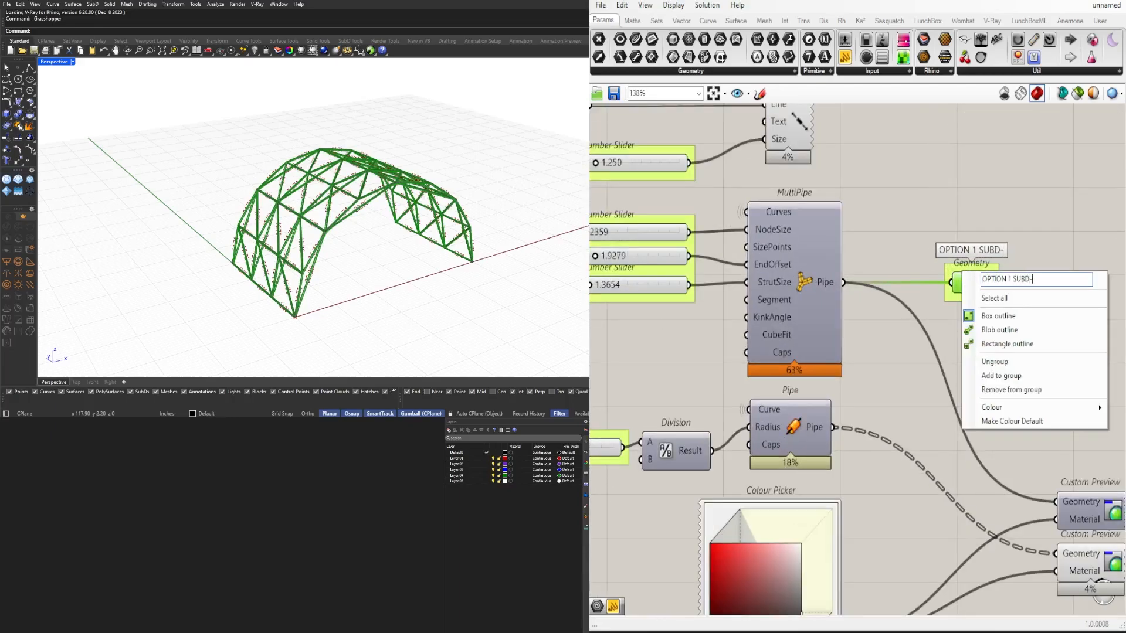
{"action": "left_click", "coordinate": [969, 235]}
{"action": "scroll", "coordinate": [896, 337], "scroll_direction": "down", "scroll_amount": 3}
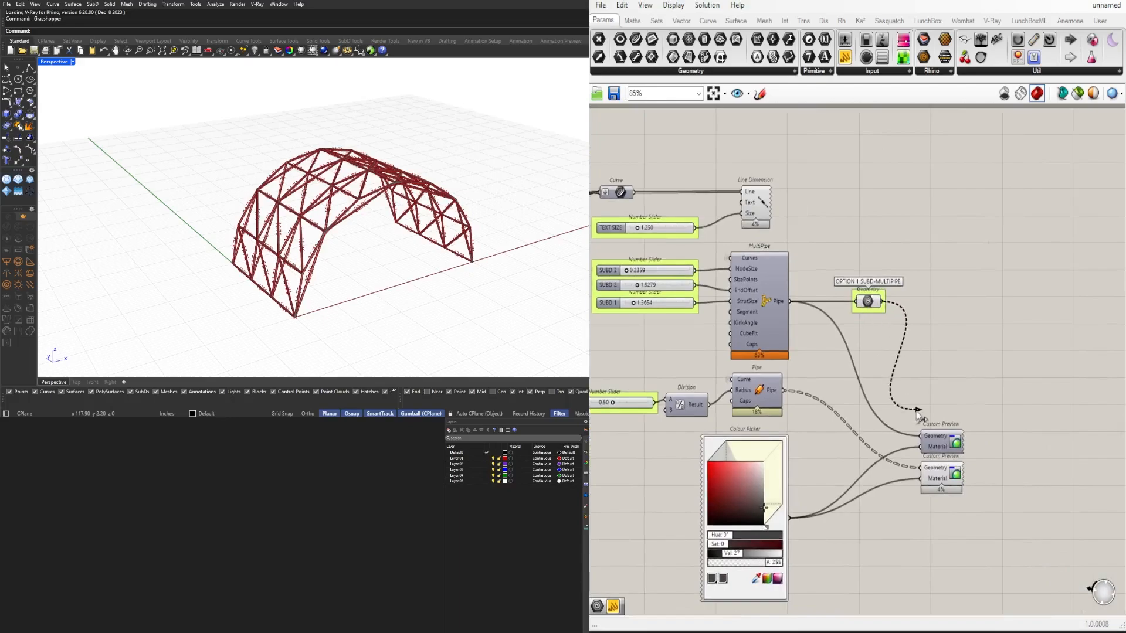
Step: Place a second Geometry parameter fed by the Pipe component and shift both Geometry parameters further from the pipe components
{"action": "left_click_drag", "start_coordinate": [916, 410], "coordinate": [917, 410]}
{"action": "left_click_drag", "start_coordinate": [867, 310], "coordinate": [868, 341], "text": "alt"}
{"action": "left_click_drag", "start_coordinate": [857, 392], "coordinate": [859, 391]}
{"action": "left_click_drag", "start_coordinate": [932, 415], "coordinate": [861, 296]}
{"action": "left_click_drag", "start_coordinate": [868, 301], "coordinate": [932, 301]}
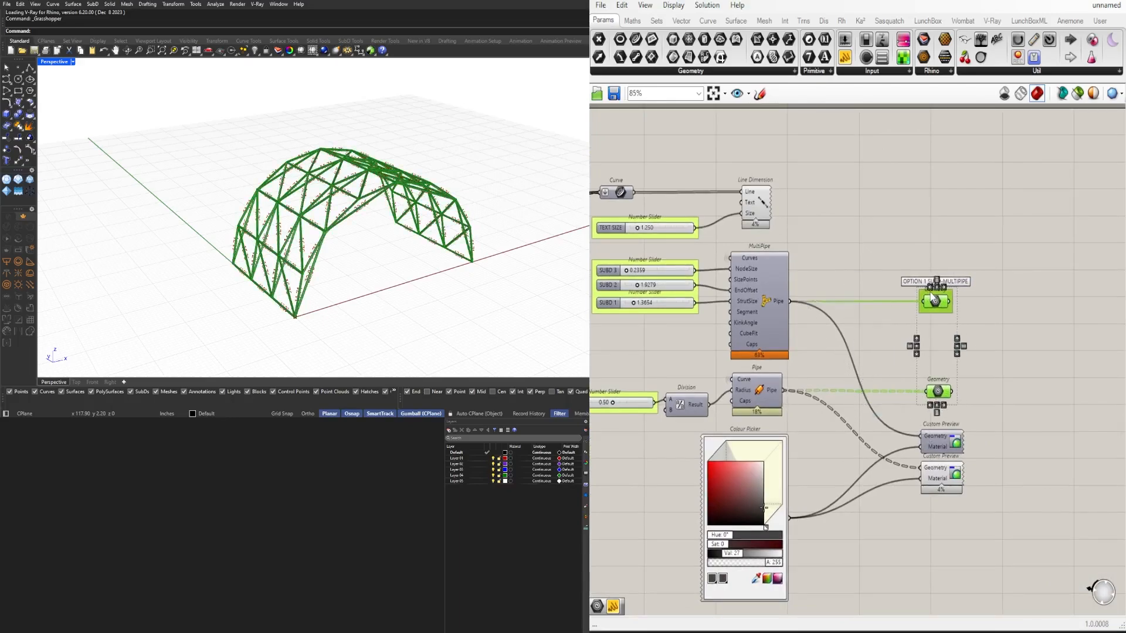
Step: Group the lower Geometry parameter and label the group OPTION 2 PIPE
{"action": "left_click", "coordinate": [933, 391]}
{"action": "scroll", "coordinate": [939, 396], "scroll_direction": "up", "scroll_amount": 3}
{"action": "right_click", "coordinate": [940, 384]}
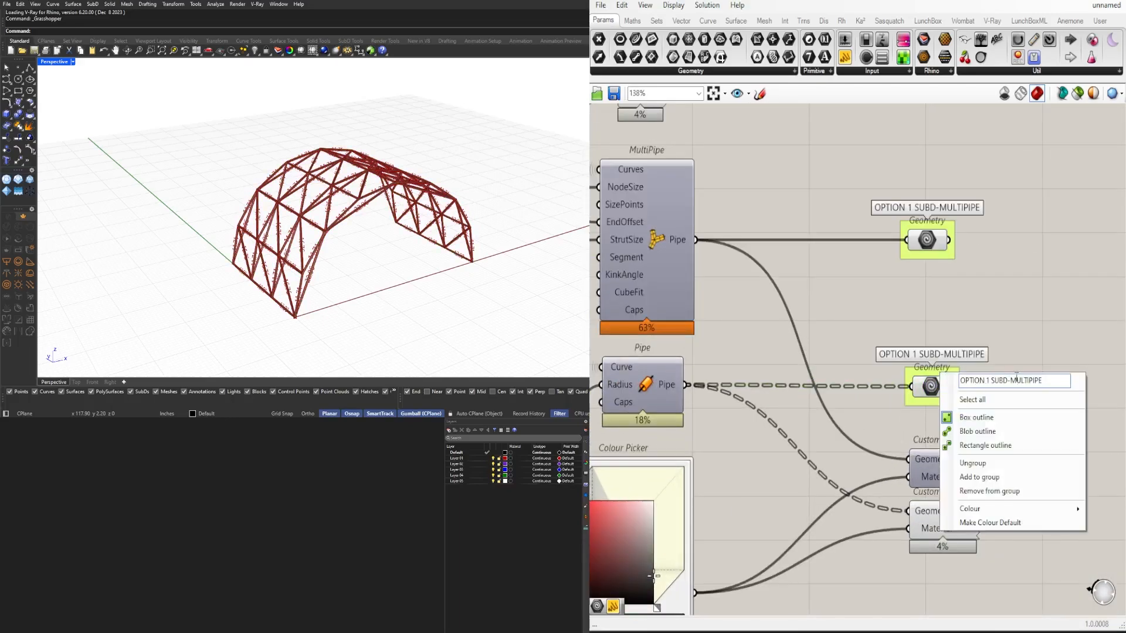
{"action": "left_click", "coordinate": [1104, 380]}
{"action": "right_click", "coordinate": [954, 378]}
{"action": "left_click", "coordinate": [1002, 380]}
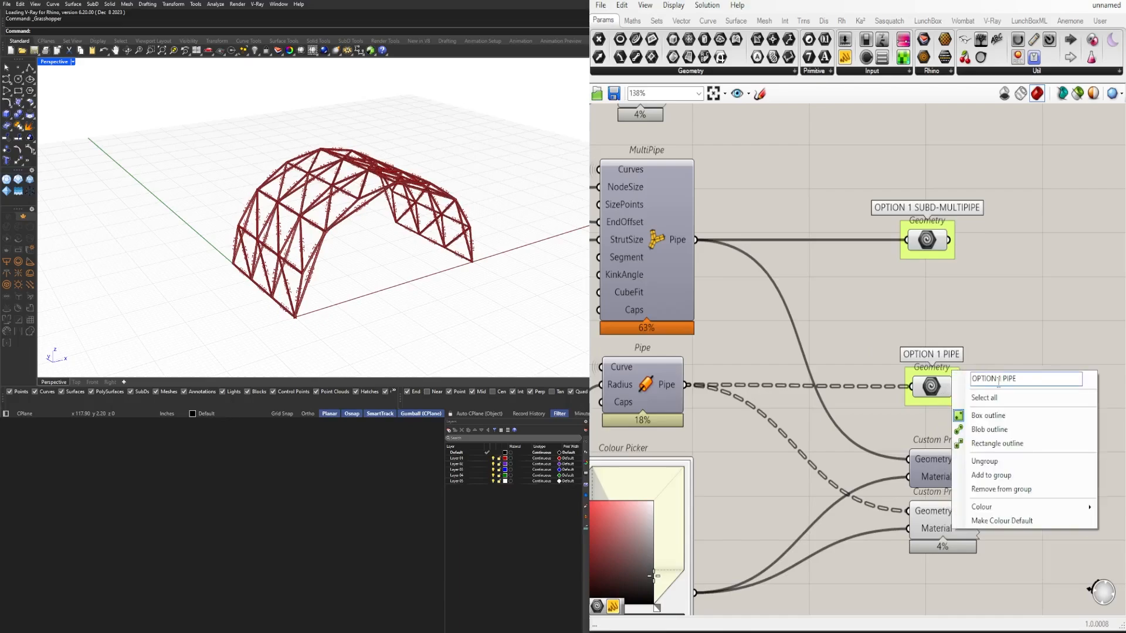
{"action": "key", "text": "BackSpace"}
{"action": "type", "text": "2"}
{"action": "left_click", "coordinate": [997, 327]}
Step: Align the two Geometry groups and place each Custom Preview directly beneath its matching Geometry parameter
{"action": "left_click_drag", "start_coordinate": [998, 197], "coordinate": [952, 394]}
{"action": "left_click", "coordinate": [936, 404]}
{"action": "left_click", "coordinate": [991, 428]}
{"action": "left_click_drag", "start_coordinate": [942, 519], "coordinate": [942, 572]}
{"action": "left_click_drag", "start_coordinate": [941, 472], "coordinate": [945, 286]}
{"action": "left_click_drag", "start_coordinate": [942, 577], "coordinate": [946, 435]}
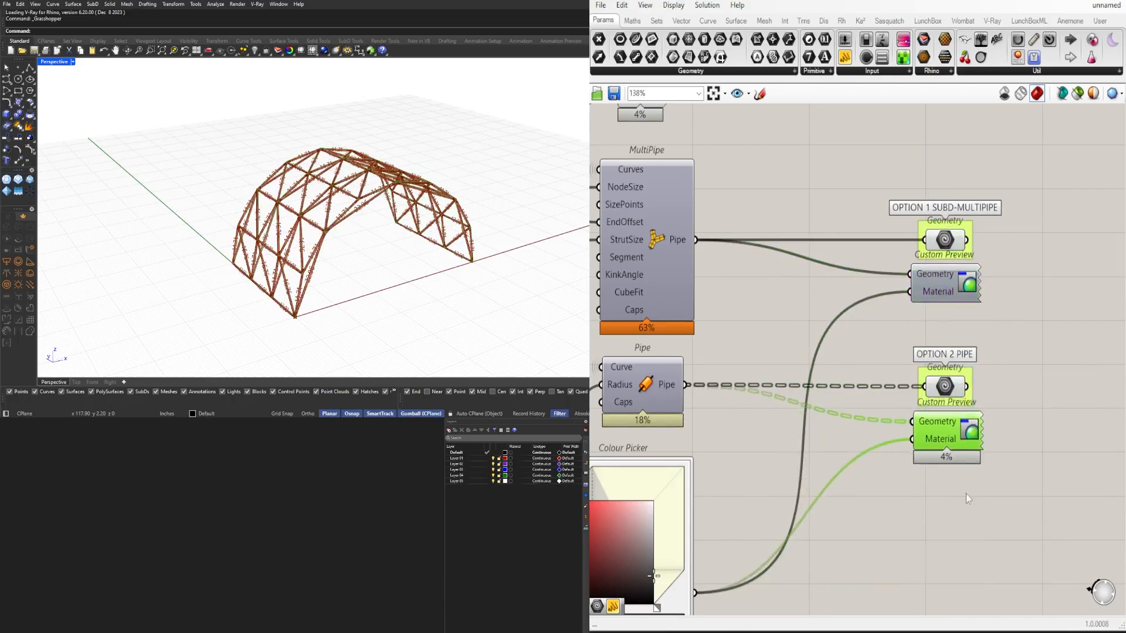
Step: Move the OPTION 2 PIPE group and its Custom Preview further below the OPTION 1 pair
{"action": "left_click_drag", "start_coordinate": [966, 494], "coordinate": [933, 378]}
{"action": "left_click_drag", "start_coordinate": [942, 387], "coordinate": [942, 459]}
{"action": "left_click_drag", "start_coordinate": [1000, 311], "coordinate": [923, 214]}
{"action": "left_click", "coordinate": [1036, 288]}
{"action": "scroll", "coordinate": [1005, 361], "scroll_direction": "down", "scroll_amount": 3}
Step: Disable the preview of the OPTION 1 and OPTION 2 Geometry parameters
{"action": "left_click_drag", "start_coordinate": [1023, 359], "coordinate": [932, 258]}
{"action": "middle_click", "coordinate": [967, 231]}
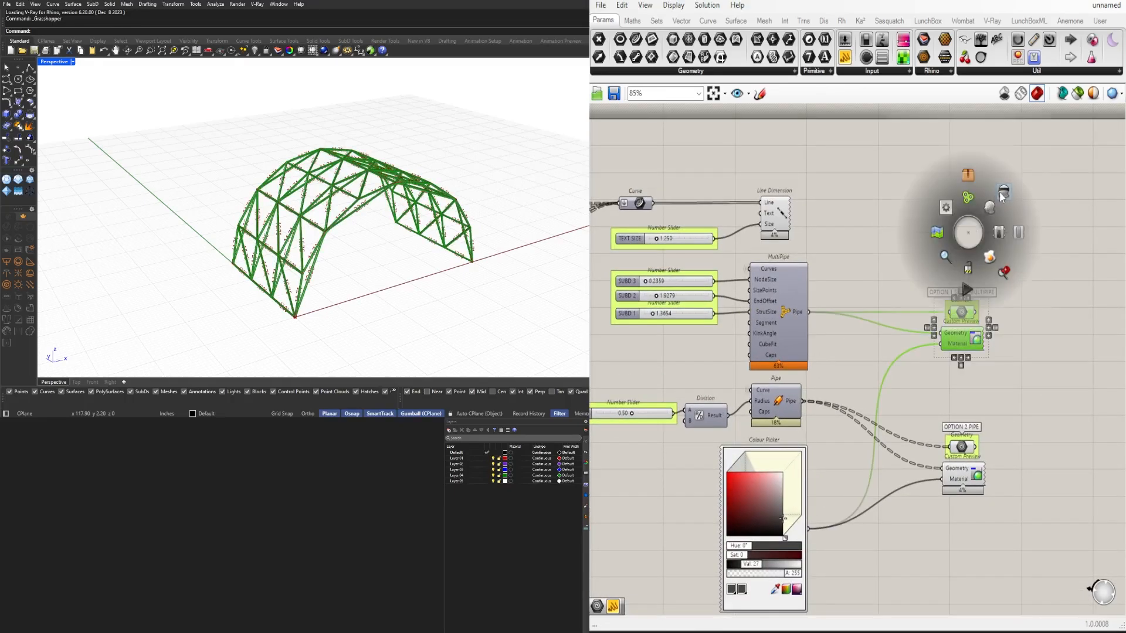
{"action": "left_click", "coordinate": [930, 200]}
{"action": "left_click_drag", "start_coordinate": [1015, 492], "coordinate": [933, 399]}
{"action": "middle_click", "coordinate": [962, 369]}
{"action": "left_click", "coordinate": [927, 337]}
Step: Hide the wires entering the merged Curve parameter and move it down beside the middle of the four Move components
{"action": "scroll", "coordinate": [331, 261], "scroll_direction": "down", "scroll_amount": 3}
{"action": "right_click_drag", "start_coordinate": [348, 193], "coordinate": [317, 281]}
{"action": "scroll", "coordinate": [333, 260], "scroll_direction": "up", "scroll_amount": 5}
{"action": "scroll", "coordinate": [1032, 357], "scroll_direction": "down", "scroll_amount": 5}
{"action": "right_click_drag", "start_coordinate": [775, 353], "coordinate": [932, 369]}
{"action": "scroll", "coordinate": [886, 209], "scroll_direction": "up", "scroll_amount": 3}
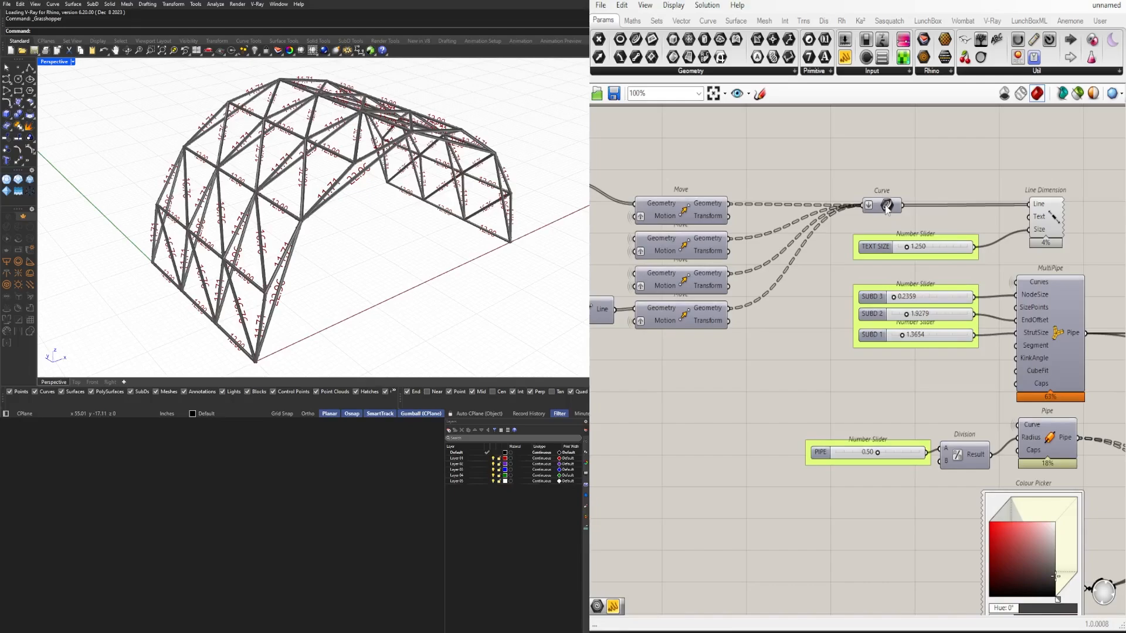
{"action": "scroll", "coordinate": [792, 204], "scroll_direction": "up", "scroll_amount": 3}
{"action": "right_click", "coordinate": [778, 199]}
{"action": "mouse_move", "coordinate": [833, 265]}
{"action": "left_click", "coordinate": [951, 296]}
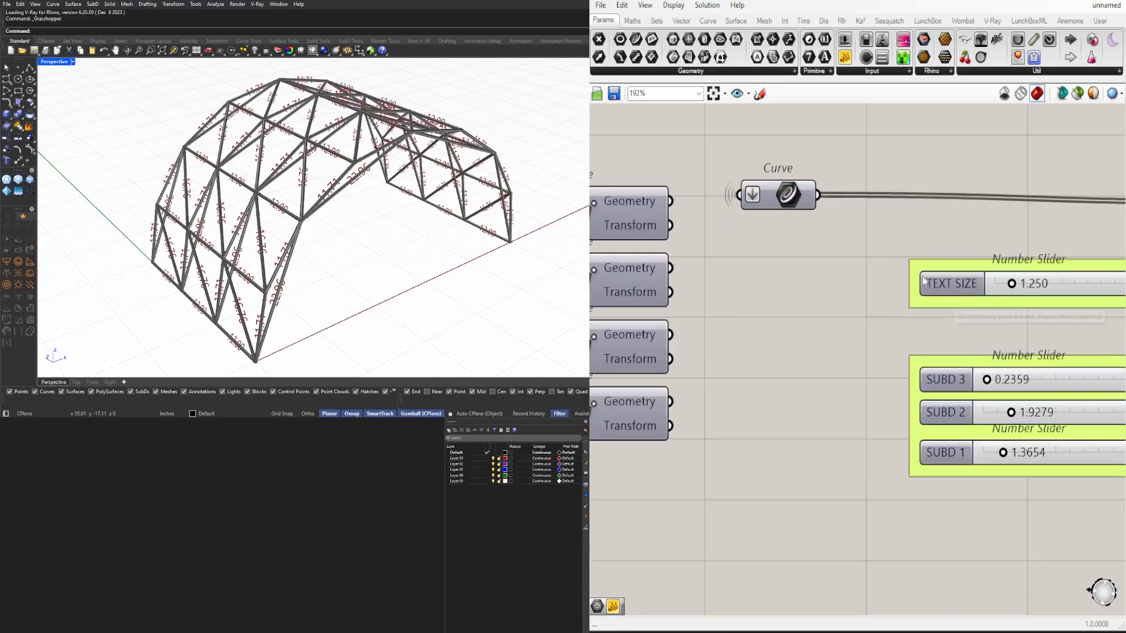
{"action": "left_click_drag", "start_coordinate": [777, 197], "coordinate": [744, 313]}
{"action": "left_click", "coordinate": [772, 244]}
Step: Hide the wire into the Line Dimension's Line input
{"action": "scroll", "coordinate": [787, 250], "scroll_direction": "down", "scroll_amount": 5}
{"action": "scroll", "coordinate": [974, 239], "scroll_direction": "up", "scroll_amount": 3}
{"action": "right_click", "coordinate": [963, 234]}
{"action": "mouse_move", "coordinate": [1055, 276]}
{"action": "left_click", "coordinate": [1114, 299]}
Step: Hide the wires into the OPTION 2 Custom Preview's Geometry and Material inputs and into the OPTION 2 Geometry parameter
{"action": "scroll", "coordinate": [900, 266], "scroll_direction": "down", "scroll_amount": 5}
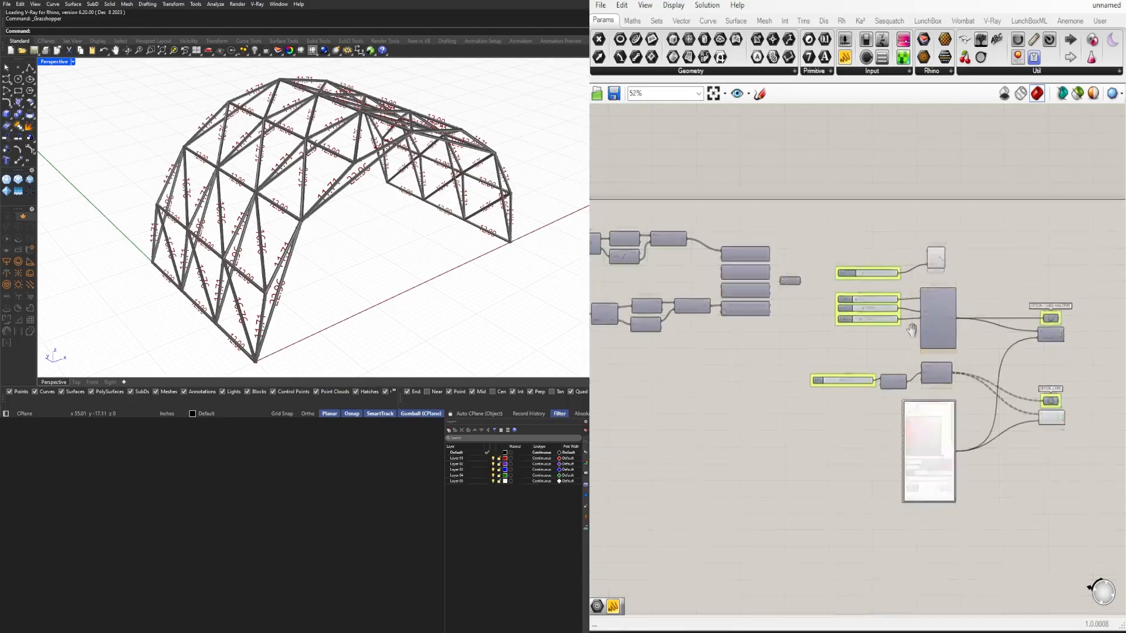
{"action": "right_click_drag", "start_coordinate": [1035, 404], "coordinate": [851, 446]}
{"action": "scroll", "coordinate": [850, 445], "scroll_direction": "up", "scroll_amount": 6}
{"action": "right_click", "coordinate": [858, 433]}
{"action": "left_click", "coordinate": [1030, 456]}
{"action": "right_click", "coordinate": [862, 484]}
{"action": "mouse_move", "coordinate": [961, 440]}
{"action": "left_click", "coordinate": [1033, 469]}
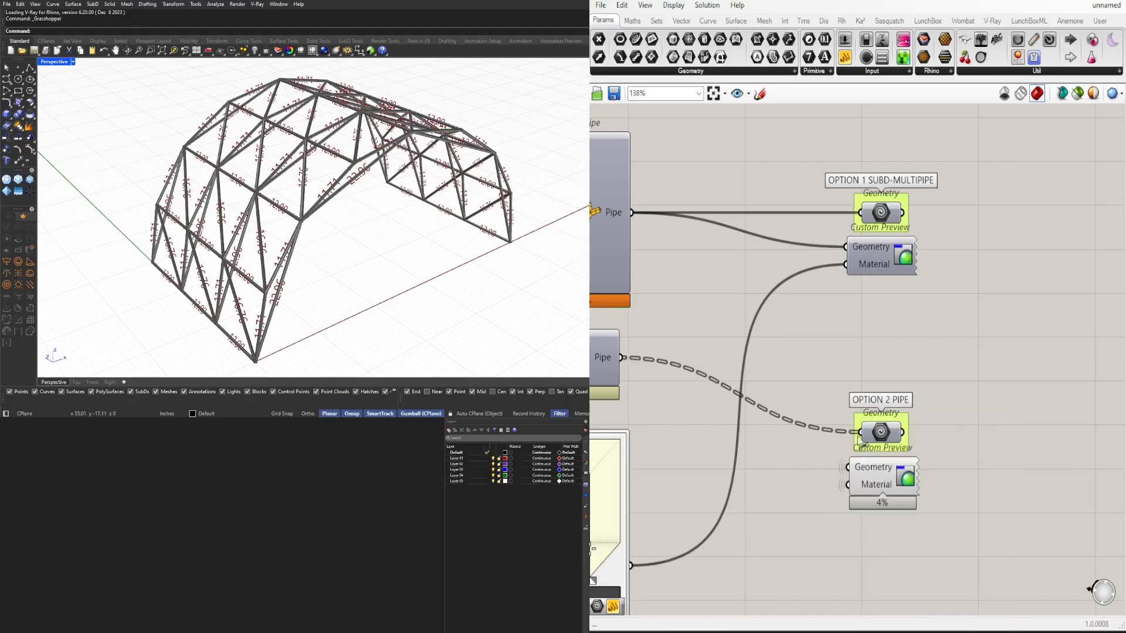
{"action": "right_click", "coordinate": [872, 432]}
{"action": "left_click", "coordinate": [1044, 469]}
Step: Hide the wires into the OPTION 1 Custom Preview's Material and Geometry inputs and into the OPTION 1 Geometry parameter
{"action": "right_click", "coordinate": [861, 262]}
{"action": "mouse_move", "coordinate": [939, 288]}
{"action": "left_click", "coordinate": [1032, 314]}
{"action": "right_click", "coordinate": [874, 246]}
{"action": "left_click", "coordinate": [1046, 311]}
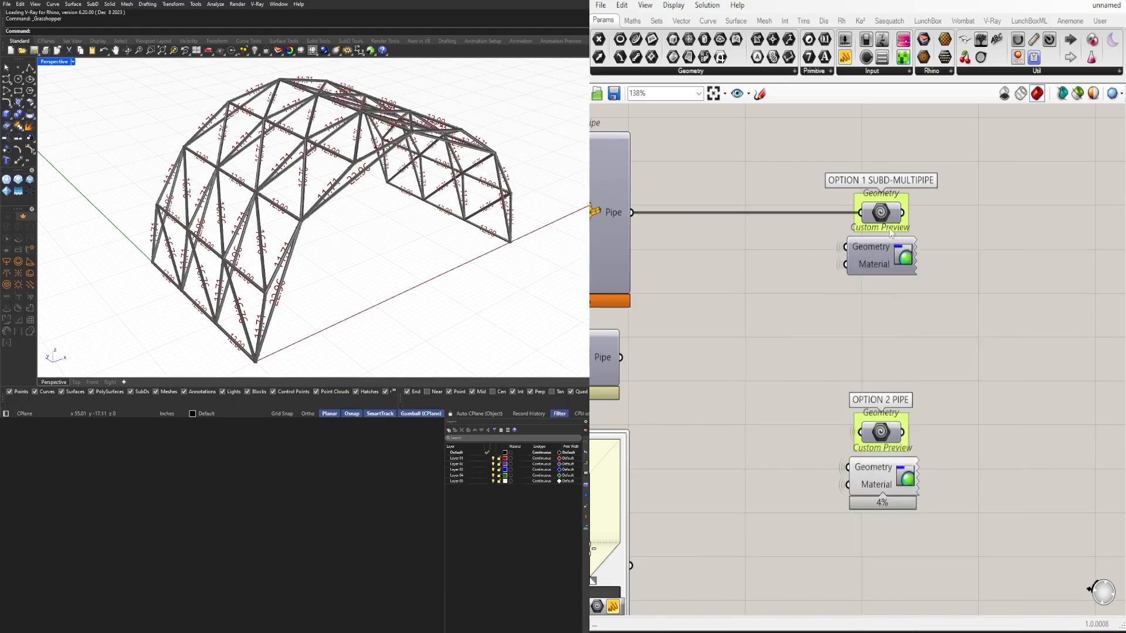
{"action": "right_click", "coordinate": [873, 212]}
{"action": "left_click", "coordinate": [1040, 304]}
Step: Bring both option outputs closer to the pipe components and raise the OPTION 2 pair level with the Pipe output
{"action": "left_click_drag", "start_coordinate": [950, 293], "coordinate": [957, 522]}
{"action": "left_click", "coordinate": [957, 522]}
{"action": "scroll", "coordinate": [938, 381], "scroll_direction": "down", "scroll_amount": 3}
{"action": "right_click_drag", "start_coordinate": [909, 425], "coordinate": [1003, 375]}
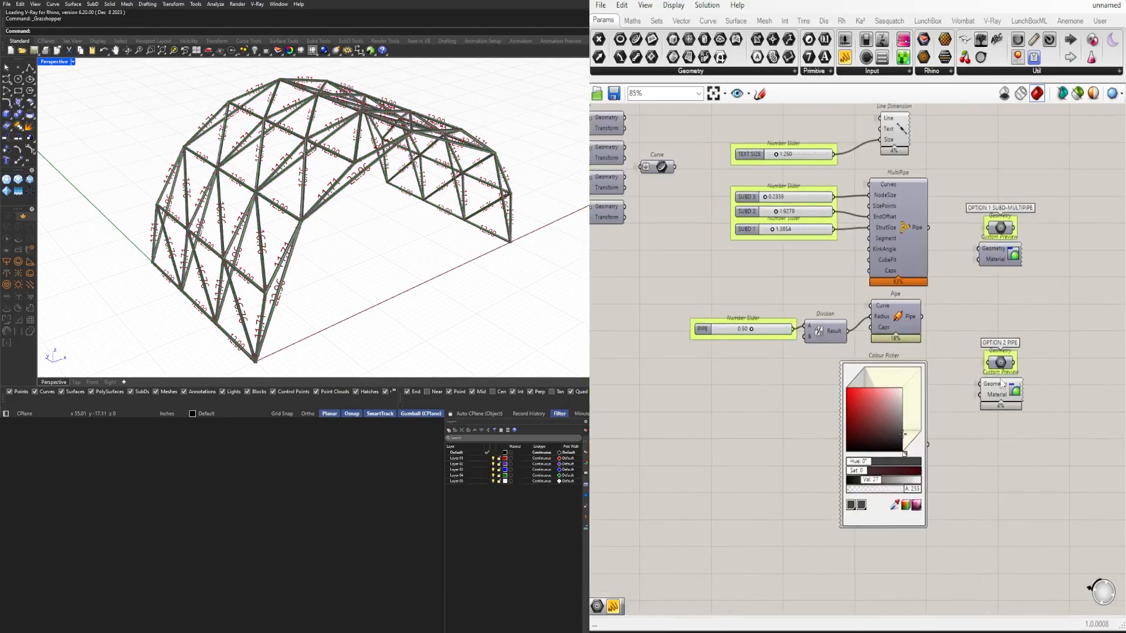
{"action": "scroll", "coordinate": [1004, 372], "scroll_direction": "up", "scroll_amount": 2}
{"action": "left_click_drag", "start_coordinate": [1037, 428], "coordinate": [990, 299]}
{"action": "left_click", "coordinate": [987, 446]}
Step: Align the PIPE slider in one column with the TEXT SIZE and SUBD sliders
{"action": "scroll", "coordinate": [987, 452], "scroll_direction": "down", "scroll_amount": 3}
{"action": "right_click_drag", "start_coordinate": [818, 441], "coordinate": [956, 426]}
{"action": "scroll", "coordinate": [956, 410], "scroll_direction": "up", "scroll_amount": 5}
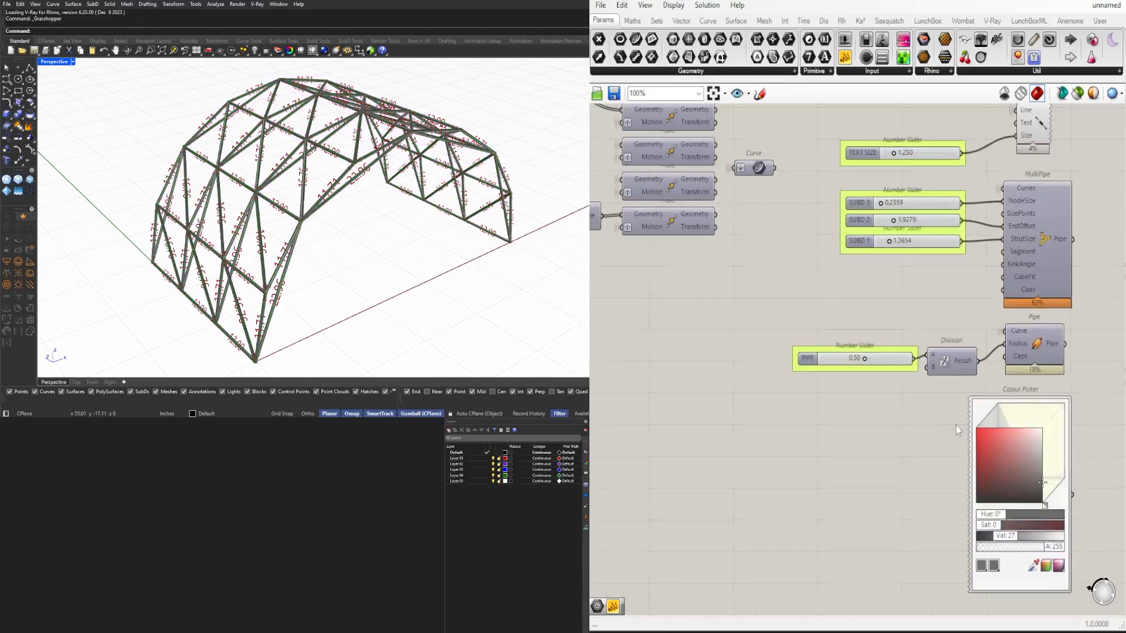
{"action": "scroll", "coordinate": [851, 457], "scroll_direction": "down", "scroll_amount": 4}
{"action": "left_click", "coordinate": [786, 388]}
{"action": "left_click_drag", "start_coordinate": [897, 380], "coordinate": [808, 188]}
{"action": "left_click", "coordinate": [833, 402]}
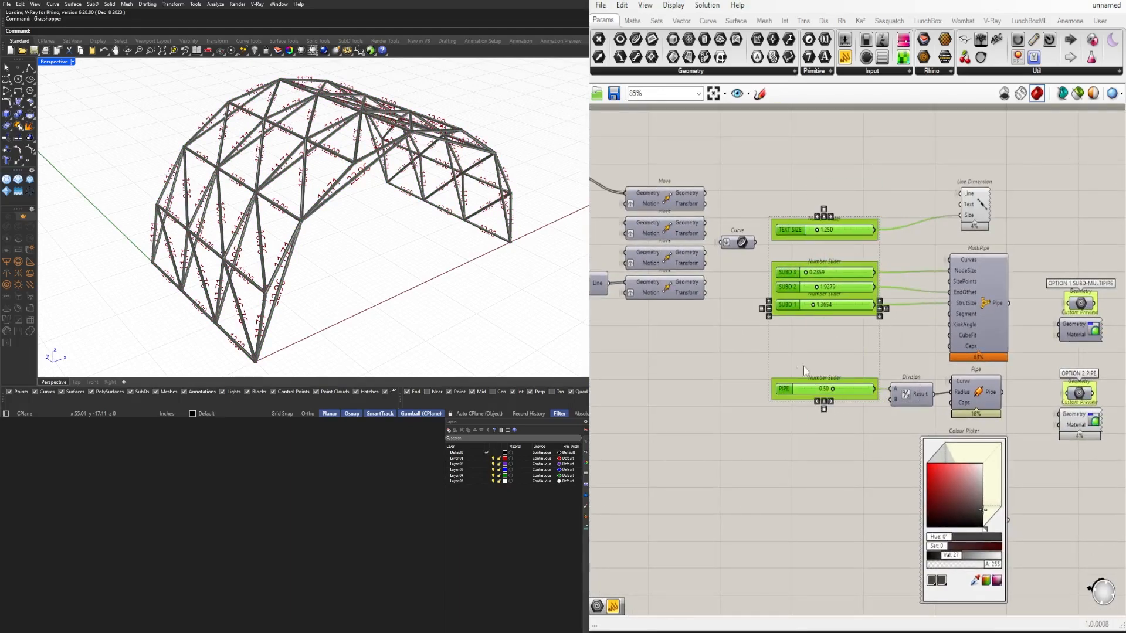
{"action": "left_click", "coordinate": [803, 367]}
Step: Raise the TEXT SIZE slider level with the Line Dimension's Size input
{"action": "scroll", "coordinate": [804, 367], "scroll_direction": "down", "scroll_amount": 3}
{"action": "right_click_drag", "start_coordinate": [856, 320], "coordinate": [964, 374]}
{"action": "scroll", "coordinate": [964, 374], "scroll_direction": "up", "scroll_amount": 4}
{"action": "left_click", "coordinate": [853, 283]}
{"action": "left_click_drag", "start_coordinate": [854, 283], "coordinate": [854, 281]}
{"action": "scroll", "coordinate": [895, 314], "scroll_direction": "down", "scroll_amount": 4}
{"action": "scroll", "coordinate": [1026, 404], "scroll_direction": "up", "scroll_amount": 2}
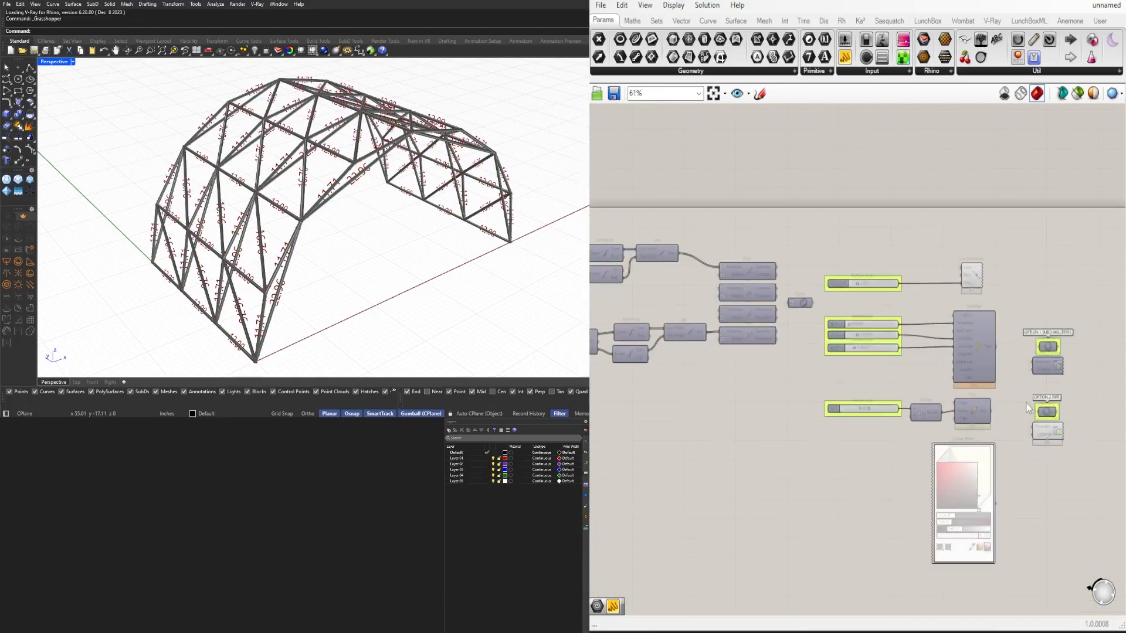
Step: Align the Line Dimension, MultiPipe and Pipe components along a common vertical centre line
{"action": "left_click_drag", "start_coordinate": [1026, 410], "coordinate": [964, 263]}
{"action": "scroll", "coordinate": [993, 427], "scroll_direction": "up", "scroll_amount": 3}
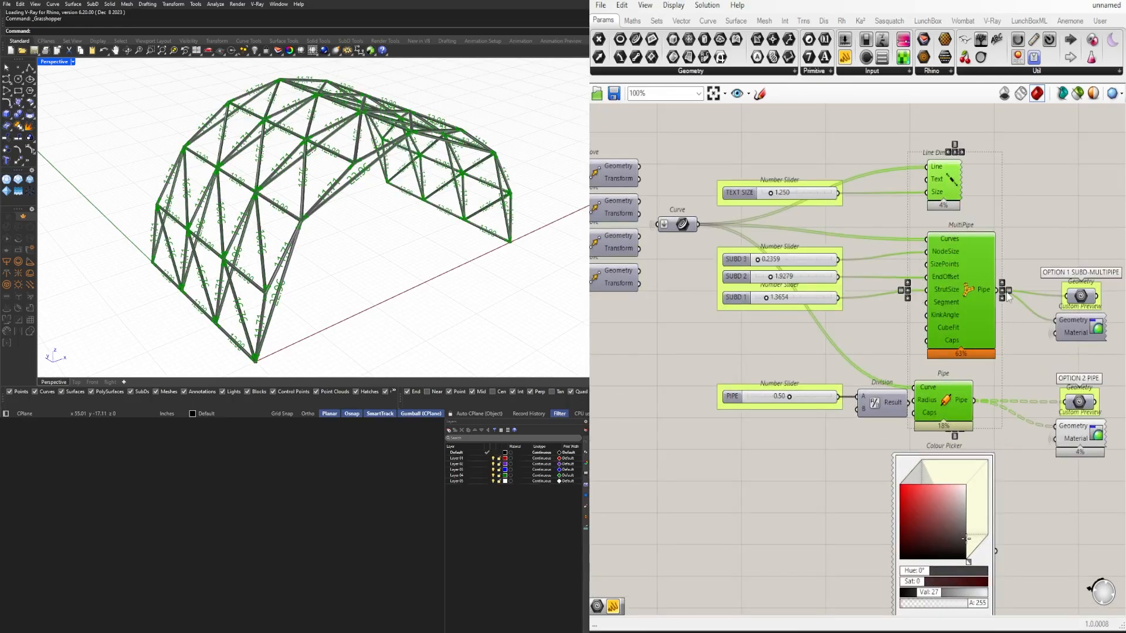
{"action": "left_click", "coordinate": [997, 366]}
{"action": "scroll", "coordinate": [995, 358], "scroll_direction": "down", "scroll_amount": 1}
{"action": "scroll", "coordinate": [985, 202], "scroll_direction": "up", "scroll_amount": 1}
{"action": "left_click_drag", "start_coordinate": [968, 213], "coordinate": [971, 212]}
{"action": "left_click", "coordinate": [1036, 199]}
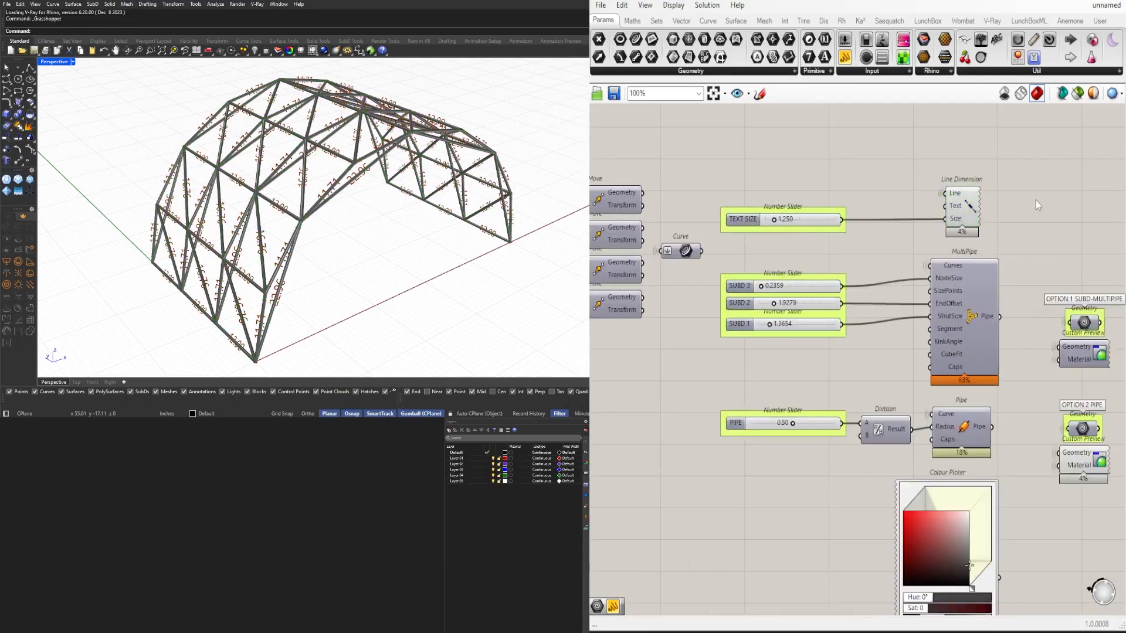
Step: Enter 2 as the value of the unlabelled slider feeding the lower Series and Division, and inspect the Series output
{"action": "scroll", "coordinate": [985, 200], "scroll_direction": "down", "scroll_amount": 3}
{"action": "scroll", "coordinate": [979, 406], "scroll_direction": "up", "scroll_amount": 2}
{"action": "scroll", "coordinate": [1063, 398], "scroll_direction": "down", "scroll_amount": 3}
{"action": "scroll", "coordinate": [996, 346], "scroll_direction": "up", "scroll_amount": 2}
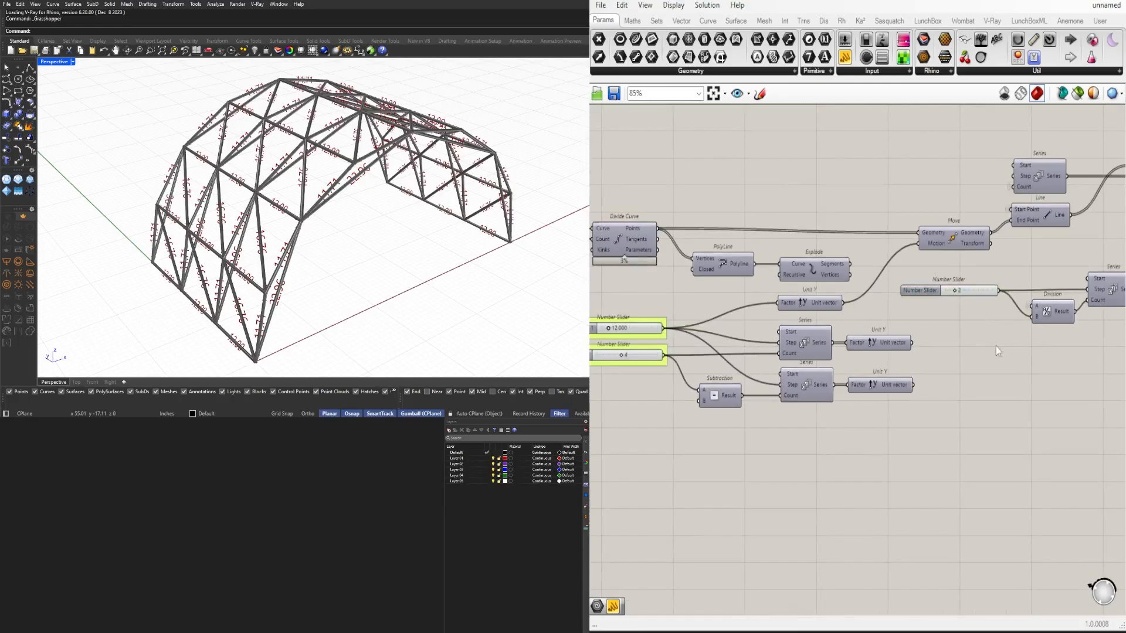
{"action": "scroll", "coordinate": [840, 370], "scroll_direction": "up", "scroll_amount": 2}
{"action": "scroll", "coordinate": [701, 369], "scroll_direction": "down", "scroll_amount": 3}
{"action": "scroll", "coordinate": [923, 318], "scroll_direction": "up", "scroll_amount": 3}
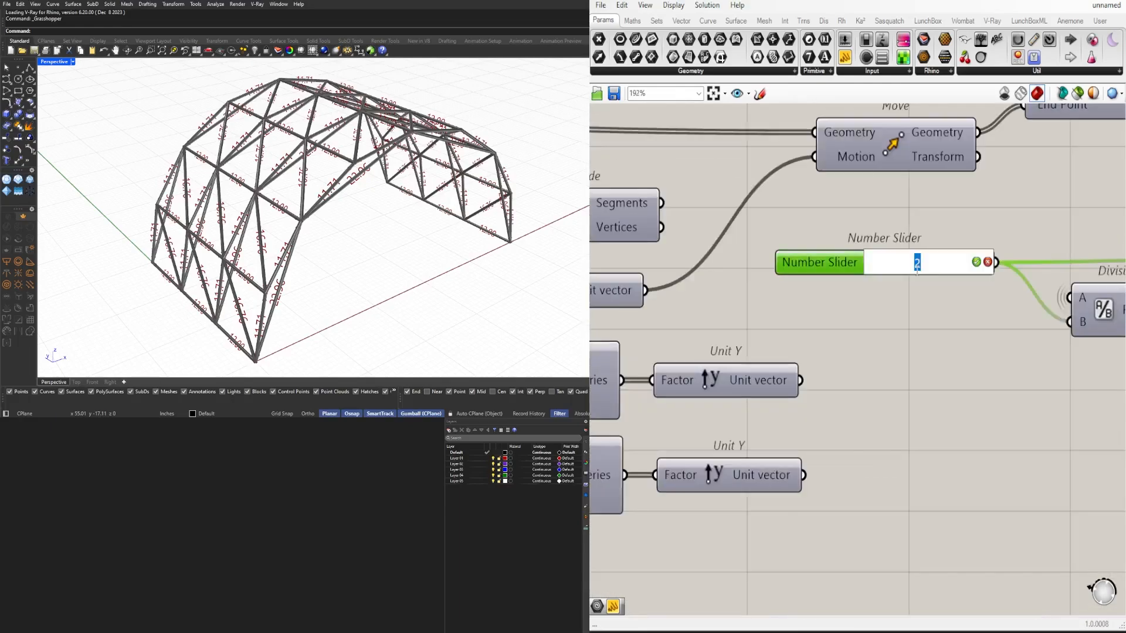
{"action": "scroll", "coordinate": [916, 272], "scroll_direction": "up", "scroll_amount": 4}
{"action": "double_click", "coordinate": [915, 273]}
{"action": "type", "text": "2"}
{"action": "key", "text": "Return"}
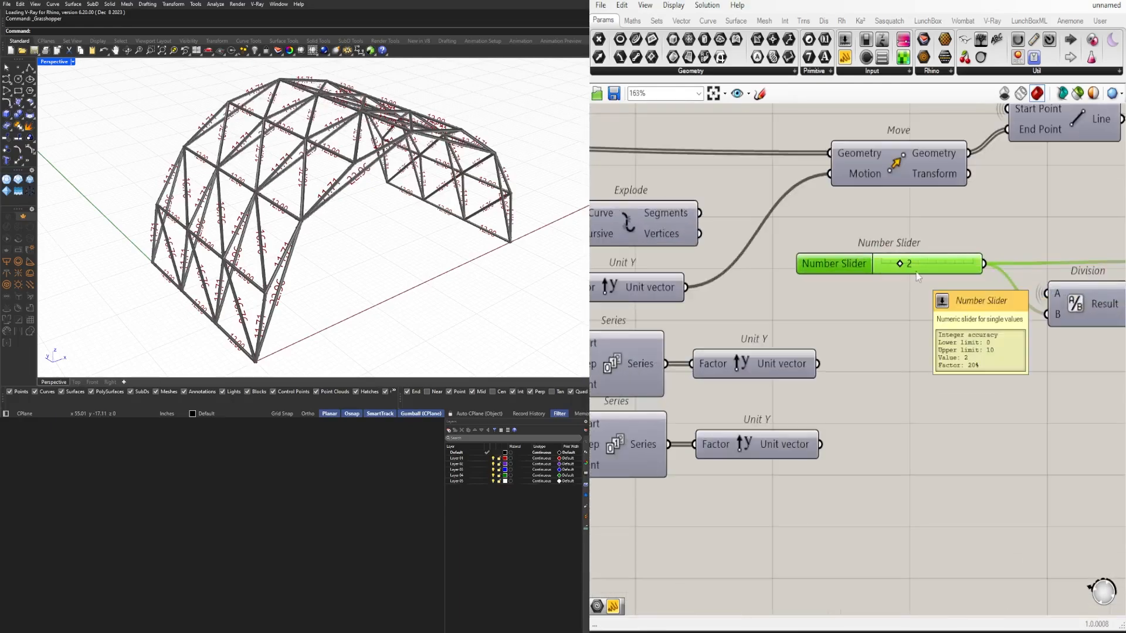
{"action": "scroll", "coordinate": [861, 352], "scroll_direction": "down", "scroll_amount": 5}
{"action": "left_click", "coordinate": [933, 290]}
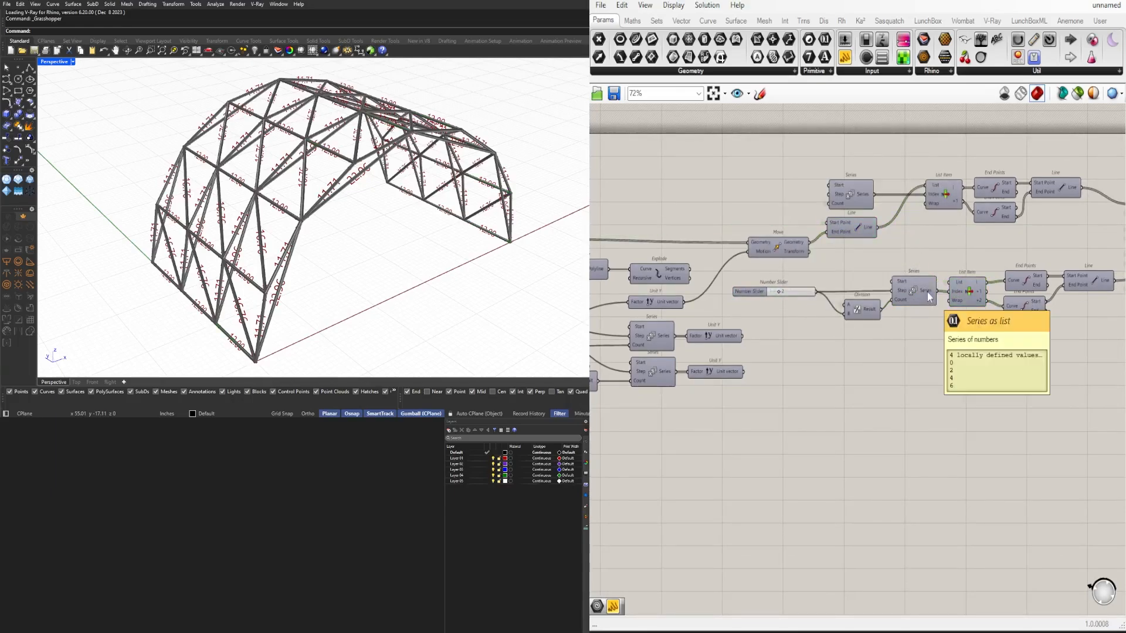
Step: Raise the Move and Unit Z components closer to the Arc SED and line up the Point parameter with the relay
{"action": "right_click_drag", "start_coordinate": [936, 372], "coordinate": [1114, 364]}
{"action": "right_click_drag", "start_coordinate": [610, 356], "coordinate": [916, 360]}
{"action": "scroll", "coordinate": [816, 302], "scroll_direction": "up", "scroll_amount": 1}
{"action": "scroll", "coordinate": [824, 351], "scroll_direction": "up", "scroll_amount": 2}
{"action": "left_click_drag", "start_coordinate": [821, 370], "coordinate": [788, 258]}
{"action": "left_click_drag", "start_coordinate": [803, 256], "coordinate": [816, 232]}
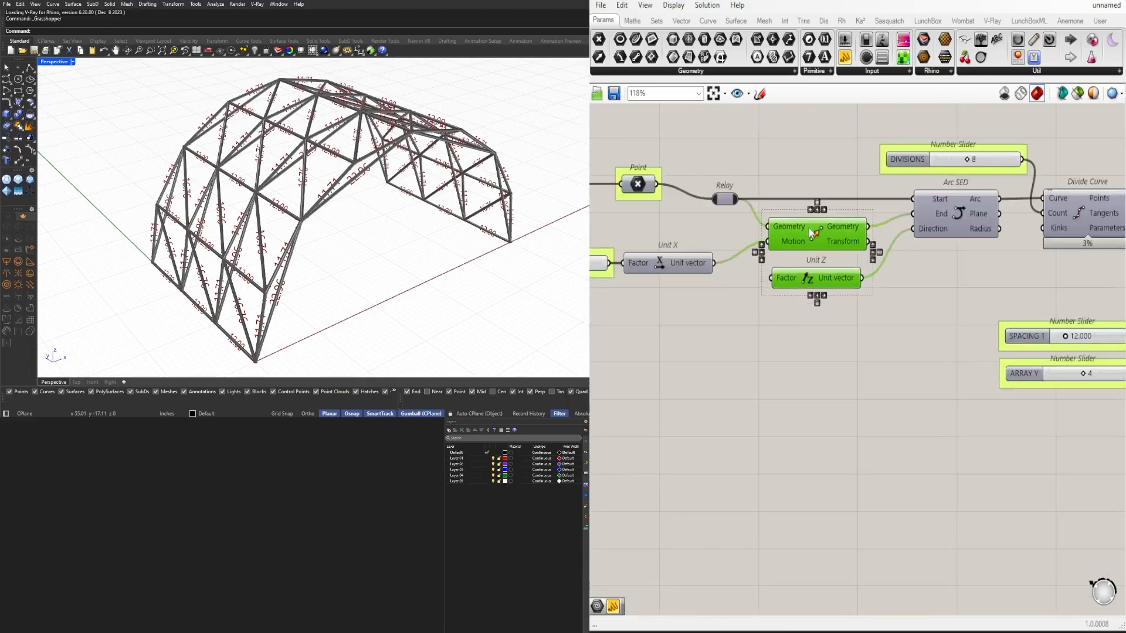
{"action": "left_click", "coordinate": [667, 201]}
{"action": "right_click_drag", "start_coordinate": [668, 201], "coordinate": [867, 286]}
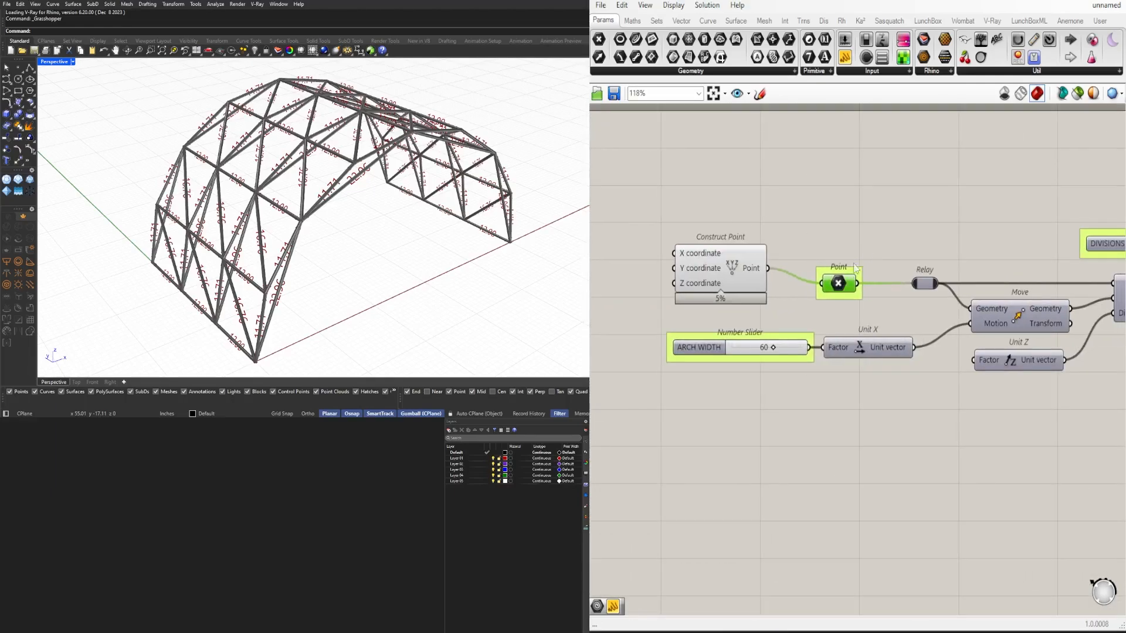
Step: Select all components and examine the complete definition
{"action": "scroll", "coordinate": [670, 294], "scroll_direction": "down", "scroll_amount": 10}
{"action": "right_click_drag", "start_coordinate": [700, 295], "coordinate": [769, 410]}
{"action": "scroll", "coordinate": [635, 282], "scroll_direction": "up", "scroll_amount": 2}
{"action": "key", "text": "ctrl+a"}
{"action": "left_click", "coordinate": [769, 409]}
{"action": "scroll", "coordinate": [768, 410], "scroll_direction": "down", "scroll_amount": 2}
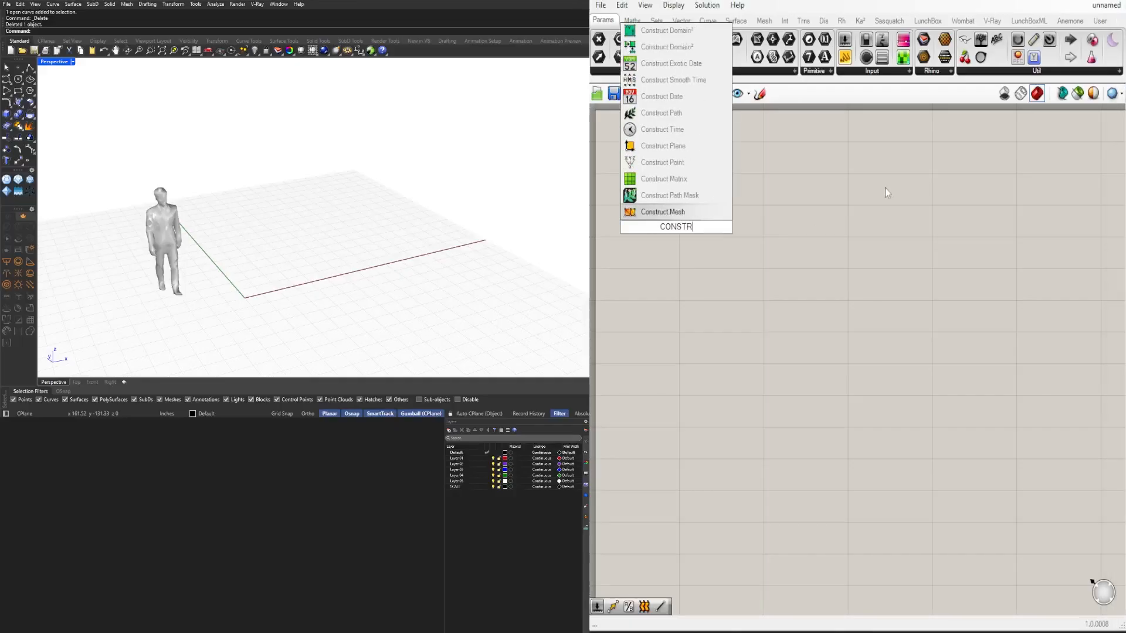
Step: Add a Construct Point component to the empty canvas and connect its output to a Point parameter
{"action": "key", "text": "Return"}
{"action": "left_click_drag", "start_coordinate": [715, 182], "coordinate": [736, 193]}
{"action": "mouse_move", "coordinate": [516, 202]}
{"action": "right_mouse_down"}
{"action": "mouse_move", "coordinate": [440, 211]}
{"action": "mouse_move", "coordinate": [501, 214]}
{"action": "right_mouse_up"}
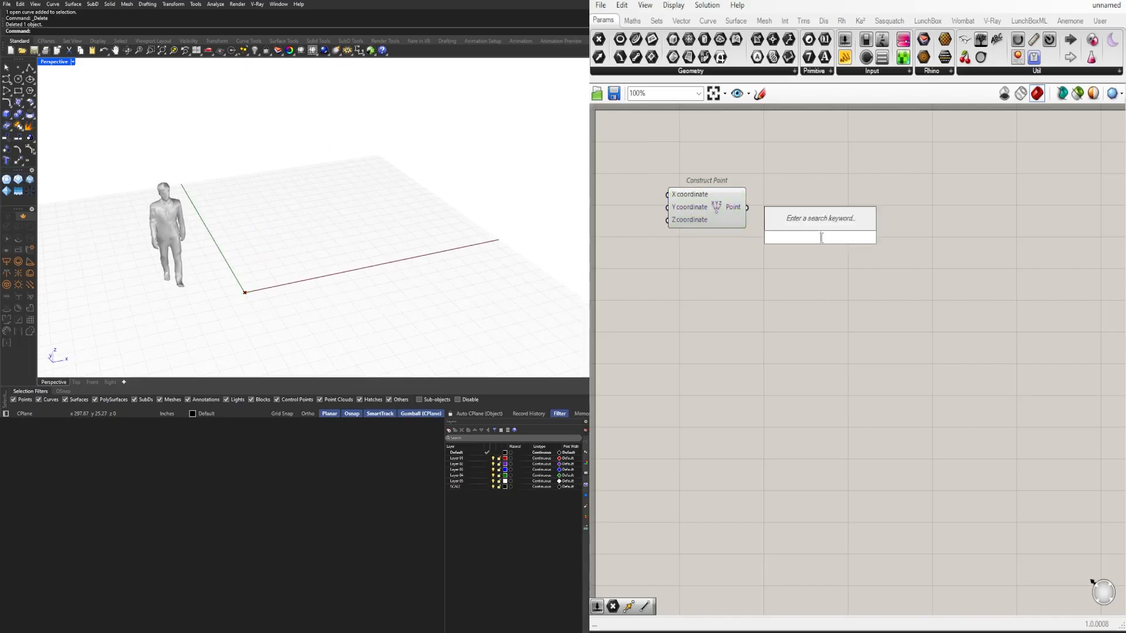
{"action": "type", "text": "point"}
{"action": "key", "text": "Return"}
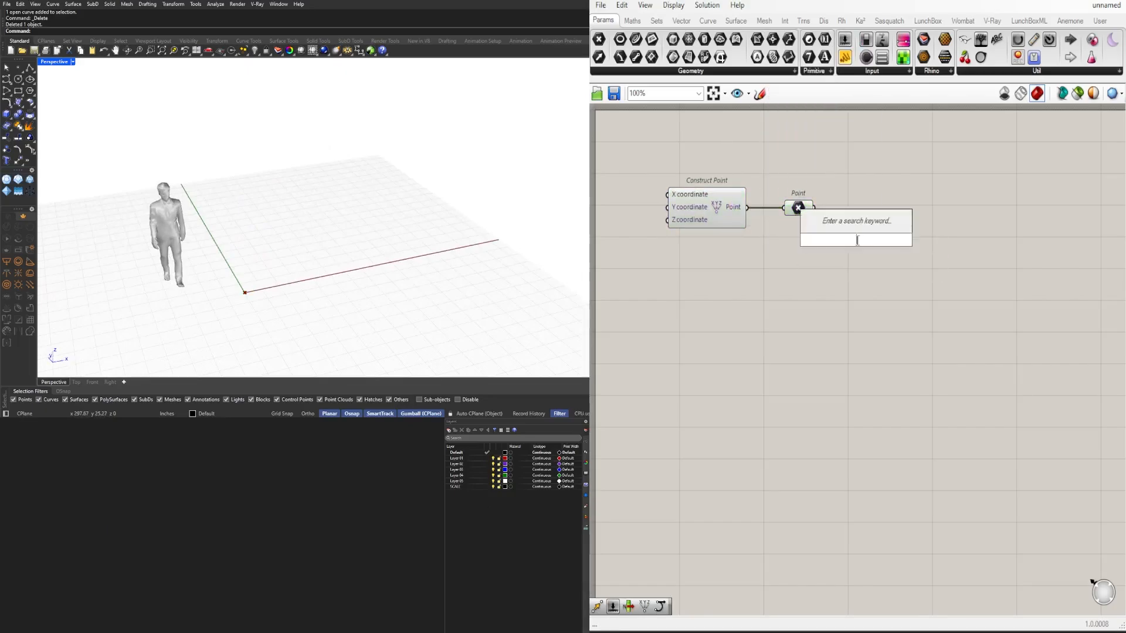
Step: Add a Line SDL starting at the Point parameter, with a Unit Y direction and a length slider of 48
{"action": "type", "text": "sdl"}
{"action": "key", "text": "Return"}
{"action": "scroll", "coordinate": [817, 213], "scroll_direction": "up", "scroll_amount": 2}
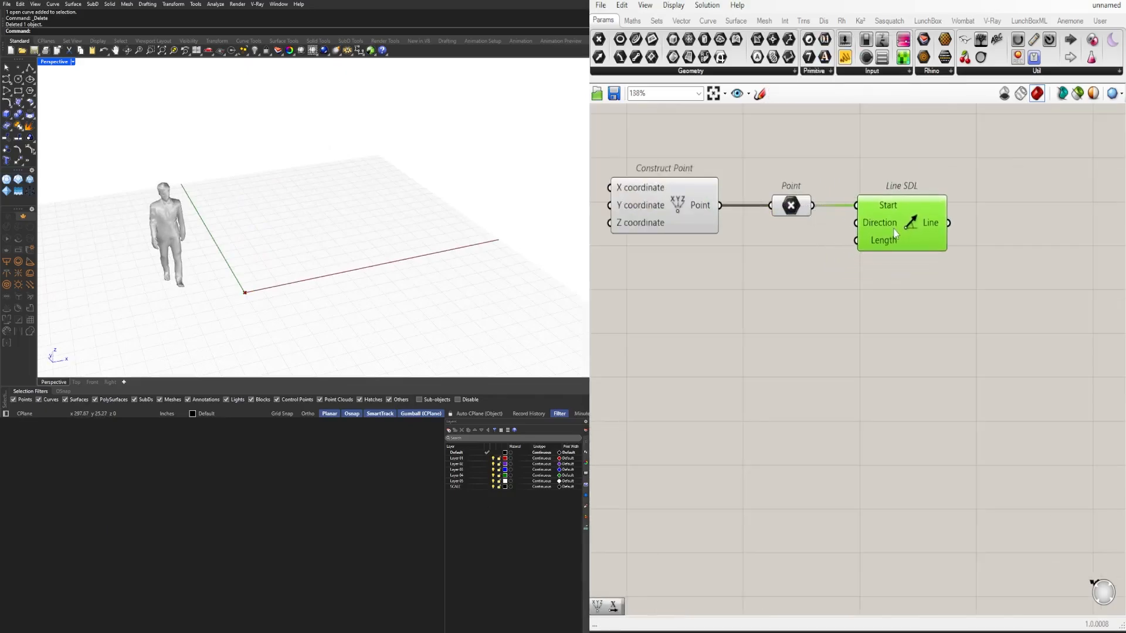
{"action": "type", "text": "y"}
{"action": "key", "text": "Return"}
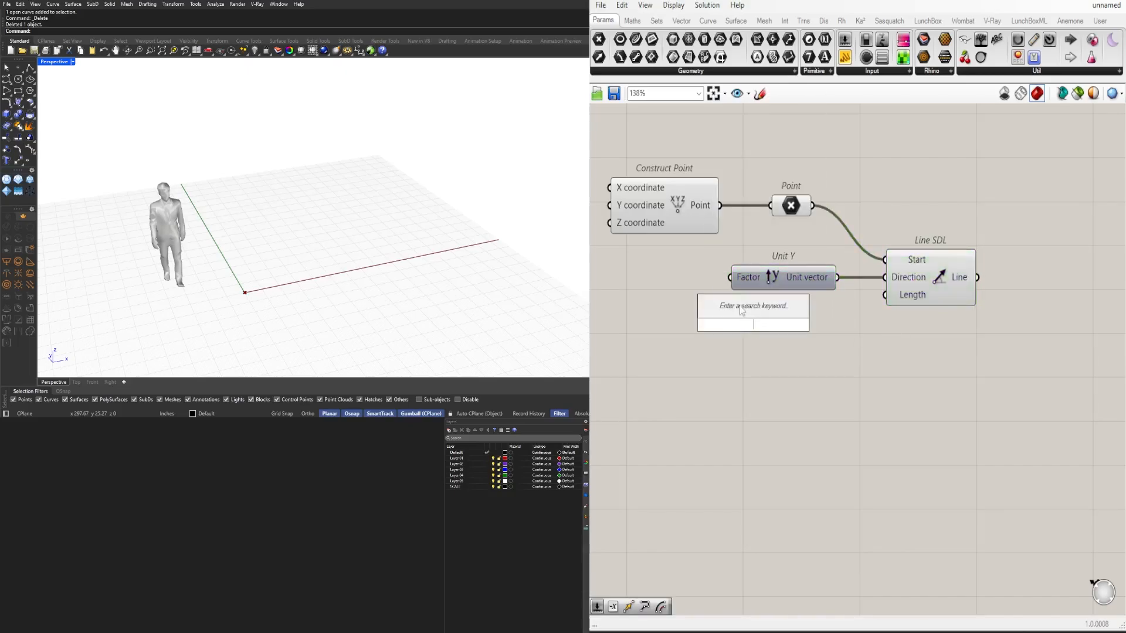
{"action": "left_click", "coordinate": [962, 270]}
{"action": "right_click_drag", "start_coordinate": [330, 237], "coordinate": [298, 248]}
{"action": "right_click_drag", "start_coordinate": [840, 300], "coordinate": [680, 329]}
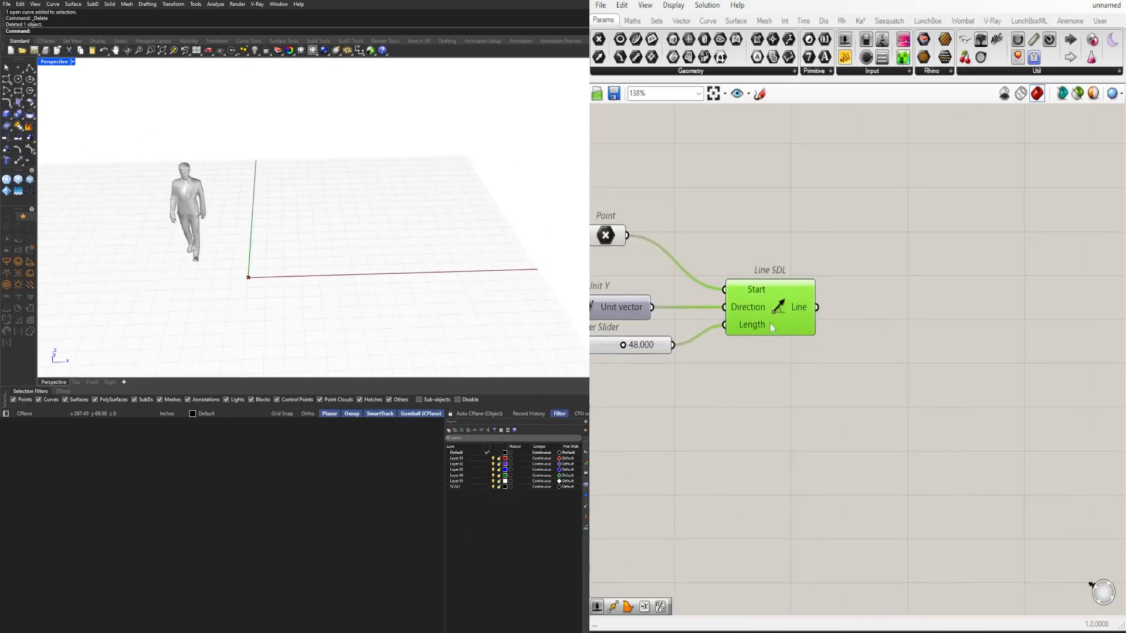
{"action": "right_click_drag", "start_coordinate": [326, 219], "coordinate": [359, 212]}
Step: Add an Offset Curve for the line and feed its distance from a 1.25 slider through a Division by 2
{"action": "double_click", "coordinate": [897, 304]}
{"action": "type", "text": "offset"}
{"action": "key", "text": "Return"}
{"action": "left_click_drag", "start_coordinate": [856, 281], "coordinate": [817, 307]}
{"action": "left_click_drag", "start_coordinate": [889, 293], "coordinate": [1032, 333]}
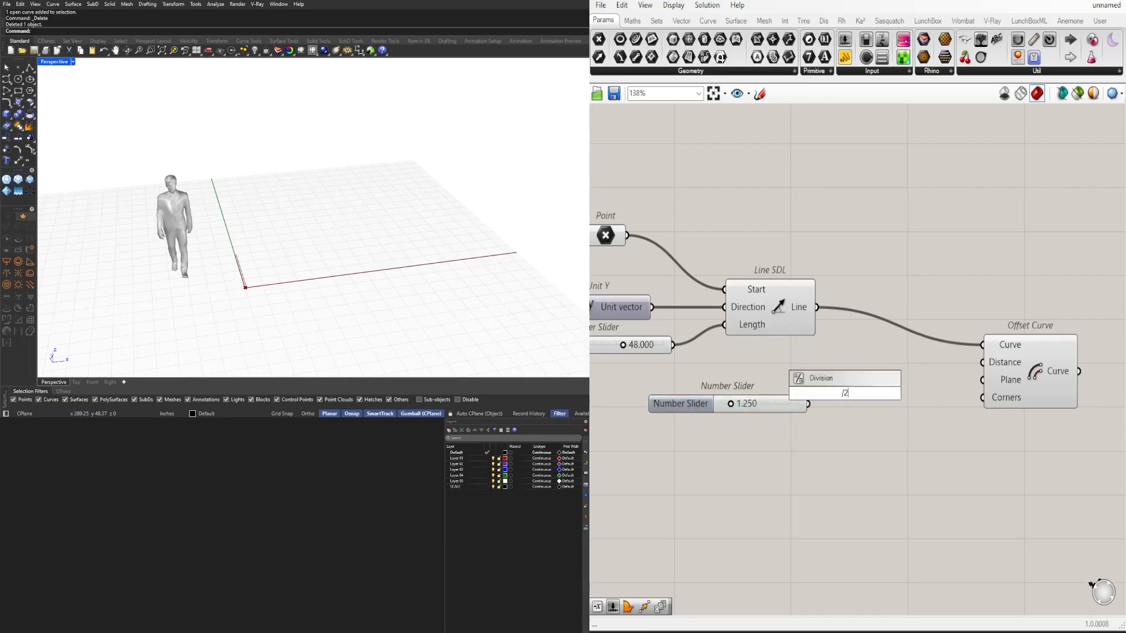
{"action": "left_click_drag", "start_coordinate": [983, 368], "coordinate": [983, 363]}
{"action": "left_click_drag", "start_coordinate": [1021, 373], "coordinate": [1077, 345]}
Step: Duplicate the Offset Curve below the original and add a Negative component to reverse the Division result for its distance
{"action": "left_click_drag", "start_coordinate": [1077, 344], "coordinate": [1077, 425], "text": "alt"}
{"action": "double_click", "coordinate": [986, 484]}
{"action": "type", "text": "Neg"}
{"action": "key", "text": "Return"}
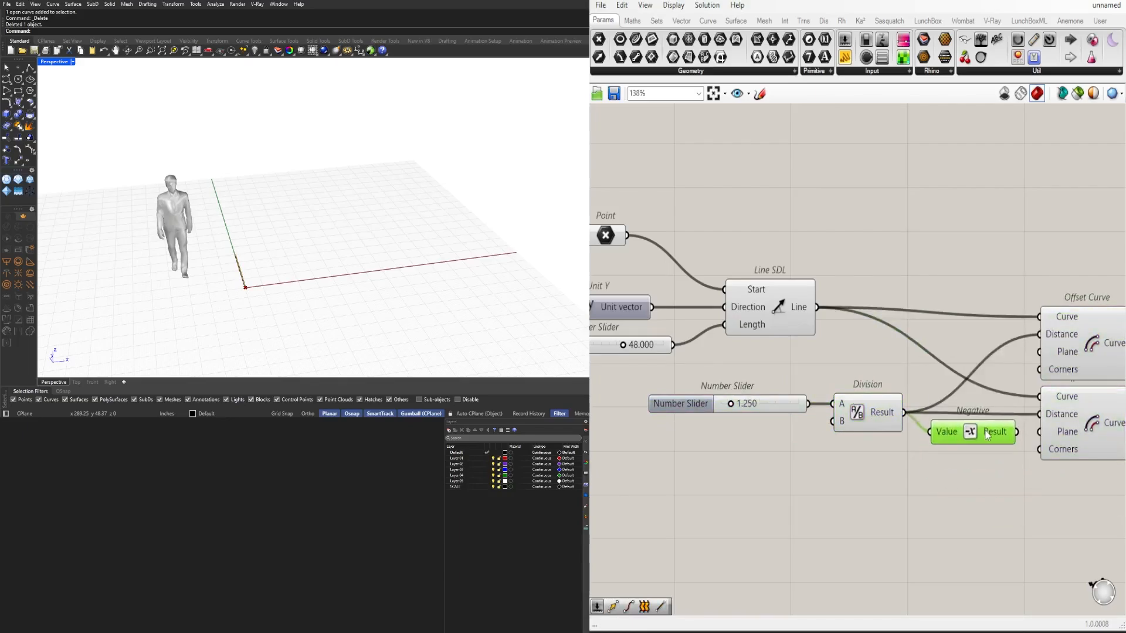
{"action": "left_click_drag", "start_coordinate": [994, 422], "coordinate": [983, 437]}
Step: Add a Loft component and connect both Offset Curve outputs to its Curves input
{"action": "right_click_drag", "start_coordinate": [983, 437], "coordinate": [769, 434]}
{"action": "left_click", "coordinate": [857, 419]}
{"action": "left_click", "coordinate": [857, 343]}
{"action": "mouse_move", "coordinate": [938, 376]}
{"action": "right_mouse_down"}
{"action": "mouse_move", "coordinate": [963, 376]}
{"action": "mouse_move", "coordinate": [917, 375]}
{"action": "right_mouse_up"}
{"action": "double_click", "coordinate": [1032, 408]}
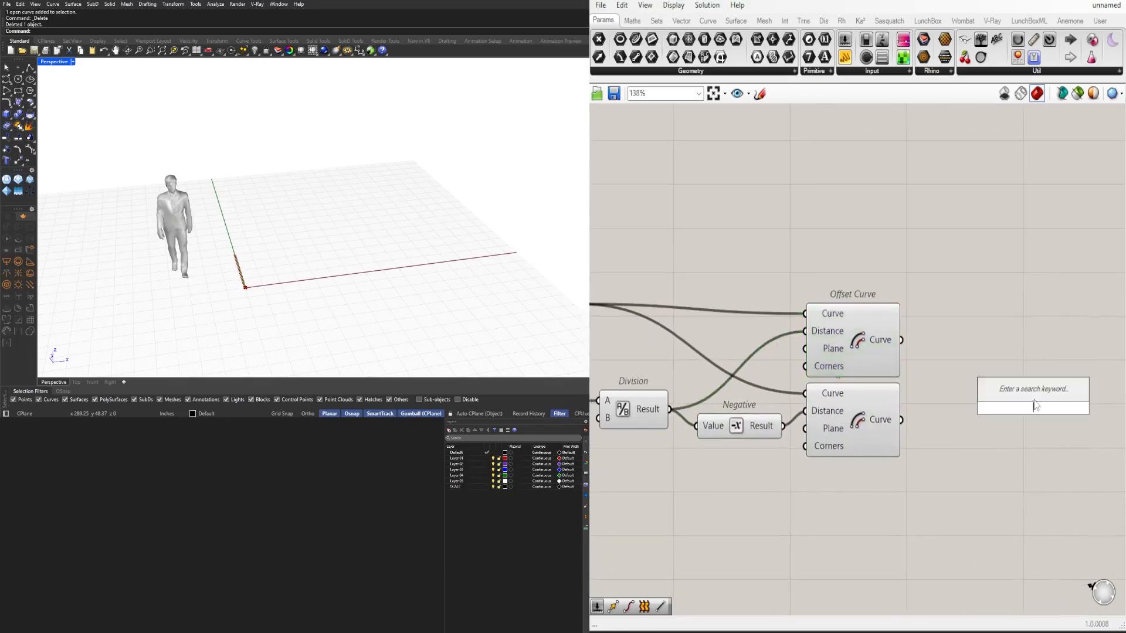
{"action": "type", "text": "LOFT"}
{"action": "key", "text": "Return"}
{"action": "left_click_drag", "start_coordinate": [901, 340], "coordinate": [987, 388]}
Step: Raise the slider feeding the Division to about 4.2 and shift the Loft component slightly away from the offsets
{"action": "right_click_drag", "start_coordinate": [715, 405], "coordinate": [932, 371]}
{"action": "scroll", "coordinate": [707, 365], "scroll_direction": "up", "scroll_amount": 5}
{"action": "left_click_drag", "start_coordinate": [720, 371], "coordinate": [767, 369]}
{"action": "scroll", "coordinate": [800, 351], "scroll_direction": "down", "scroll_amount": 7}
{"action": "scroll", "coordinate": [231, 297], "scroll_direction": "up", "scroll_amount": 7}
{"action": "right_click_drag", "start_coordinate": [246, 290], "coordinate": [369, 284]}
{"action": "scroll", "coordinate": [361, 264], "scroll_direction": "up", "scroll_amount": 5}
{"action": "scroll", "coordinate": [880, 405], "scroll_direction": "down", "scroll_amount": 1}
{"action": "right_click_drag", "start_coordinate": [997, 398], "coordinate": [823, 399]}
{"action": "left_click_drag", "start_coordinate": [932, 365], "coordinate": [949, 365]}
Step: Extrude the loft downward, using a Unit Z vector with a factor of 5.5 reversed by a Negative component
{"action": "right_click_drag", "start_coordinate": [1018, 386], "coordinate": [927, 340]}
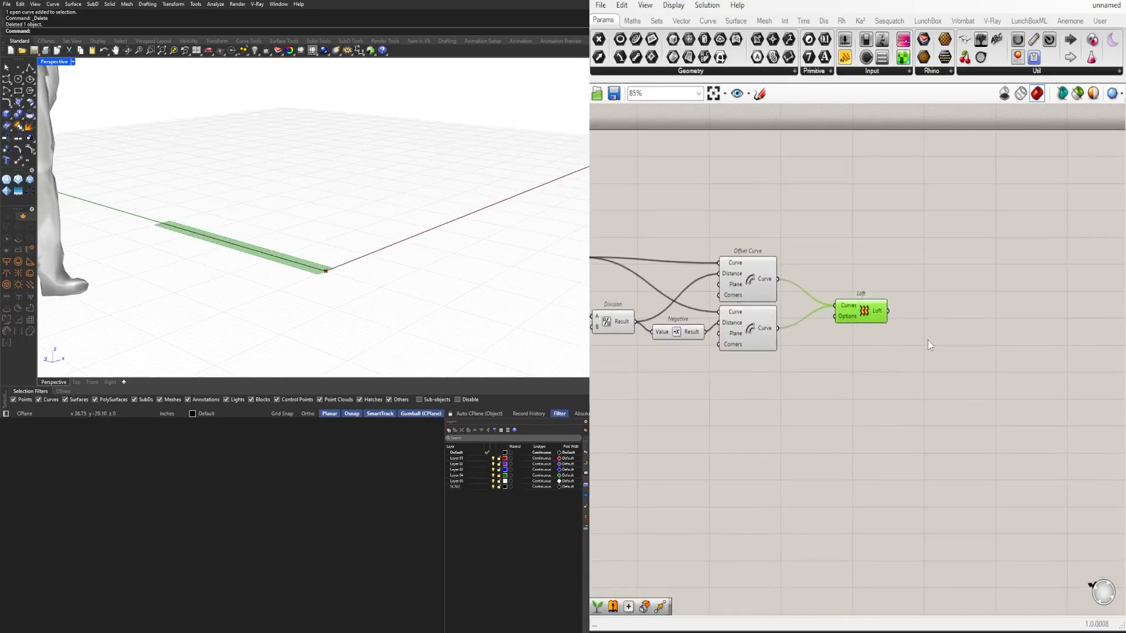
{"action": "type", "text": "extrude"}
{"action": "key", "text": "Return"}
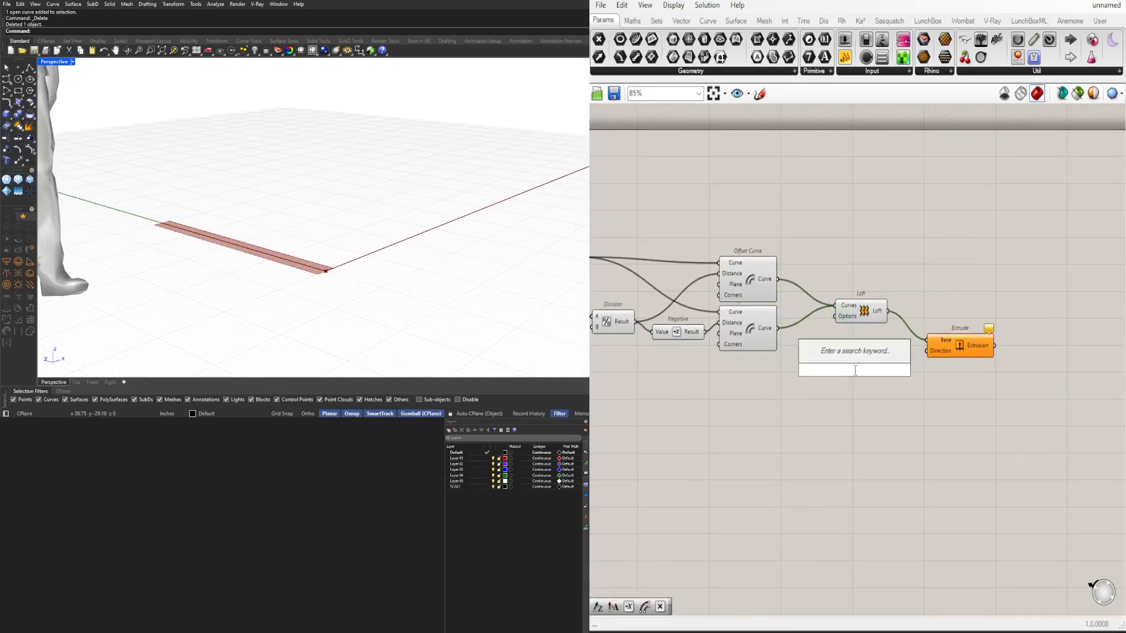
{"action": "type", "text": "NEGE"}
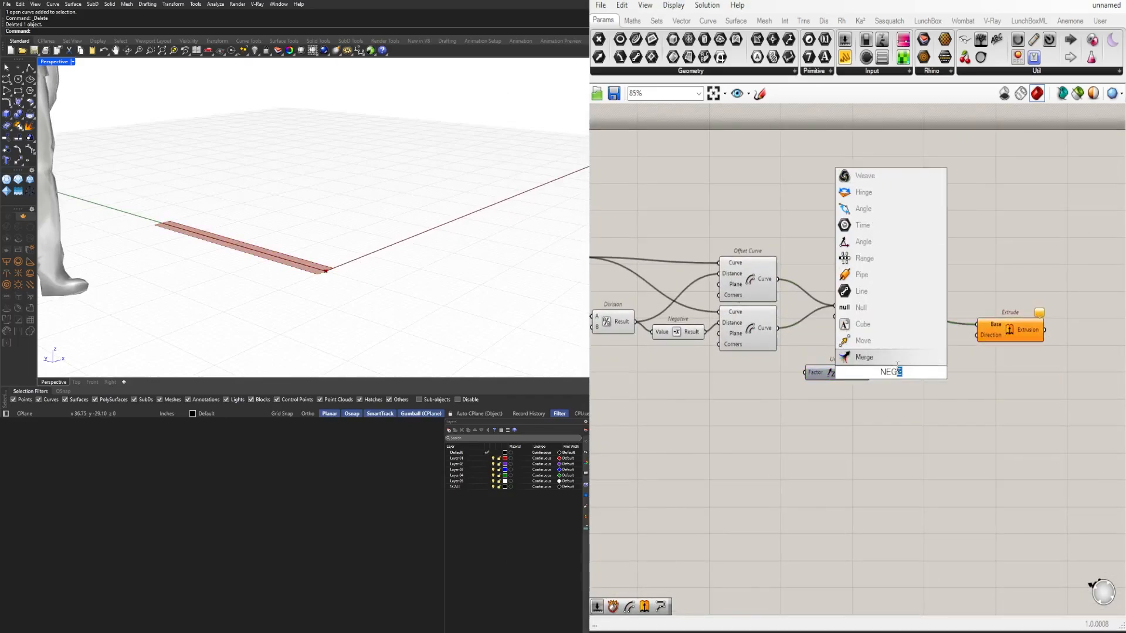
{"action": "key", "text": "Return"}
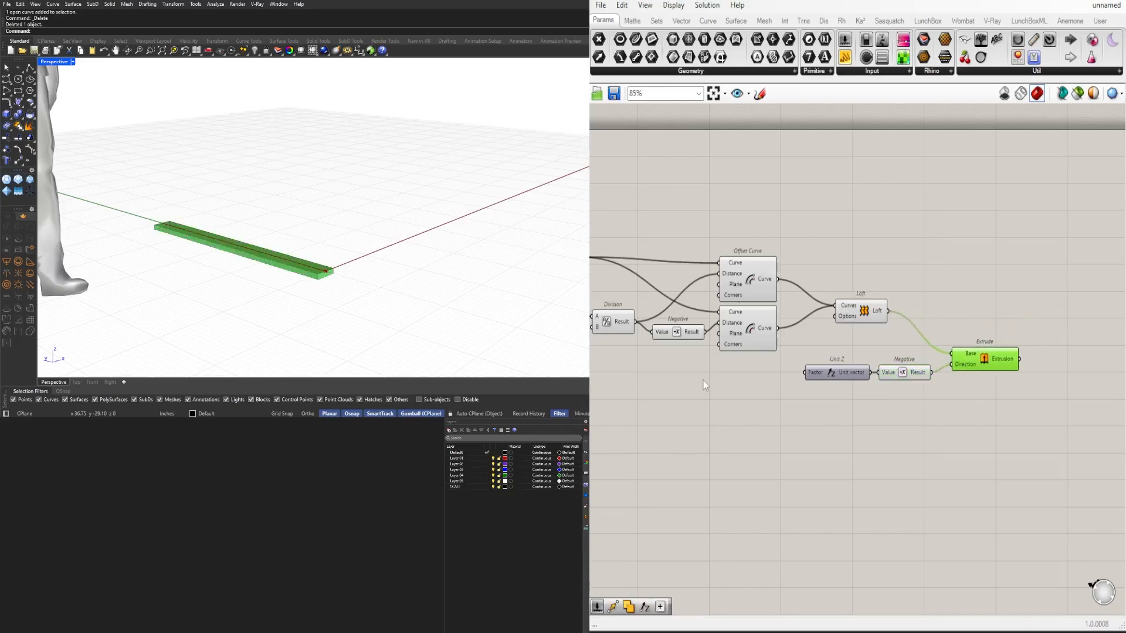
{"action": "left_click_drag", "start_coordinate": [985, 359], "coordinate": [985, 363]}
{"action": "right_click_drag", "start_coordinate": [985, 365], "coordinate": [904, 385]}
Step: Turn off the preview of the Loft component
{"action": "left_click_drag", "start_coordinate": [849, 351], "coordinate": [779, 315]}
{"action": "middle_click", "coordinate": [778, 315]}
{"action": "left_click", "coordinate": [743, 293]}
{"action": "left_click", "coordinate": [915, 382]}
Step: Add a Fillet Edge component and connect the Extrusion output to its Shape input
{"action": "right_click_drag", "start_coordinate": [1001, 390], "coordinate": [904, 390]}
{"action": "double_click", "coordinate": [903, 390]}
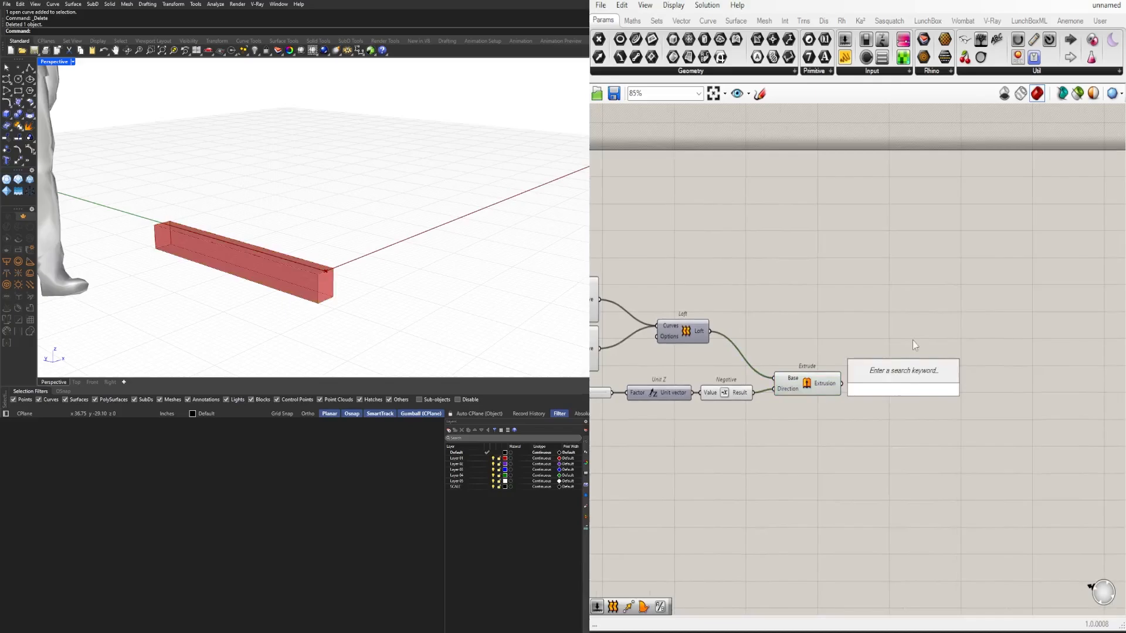
{"action": "type", "text": "FIL"}
{"action": "left_click", "coordinate": [873, 307]}
{"action": "left_click_drag", "start_coordinate": [842, 383], "coordinate": [876, 368]}
{"action": "left_click_drag", "start_coordinate": [903, 392], "coordinate": [1013, 391]}
Step: Add a Deconstruct Brep component fed by the Extrusion and make room for it before Fillet Edge
{"action": "left_click", "coordinate": [867, 415]}
{"action": "double_click", "coordinate": [866, 417]}
{"action": "type", "text": "DEC"}
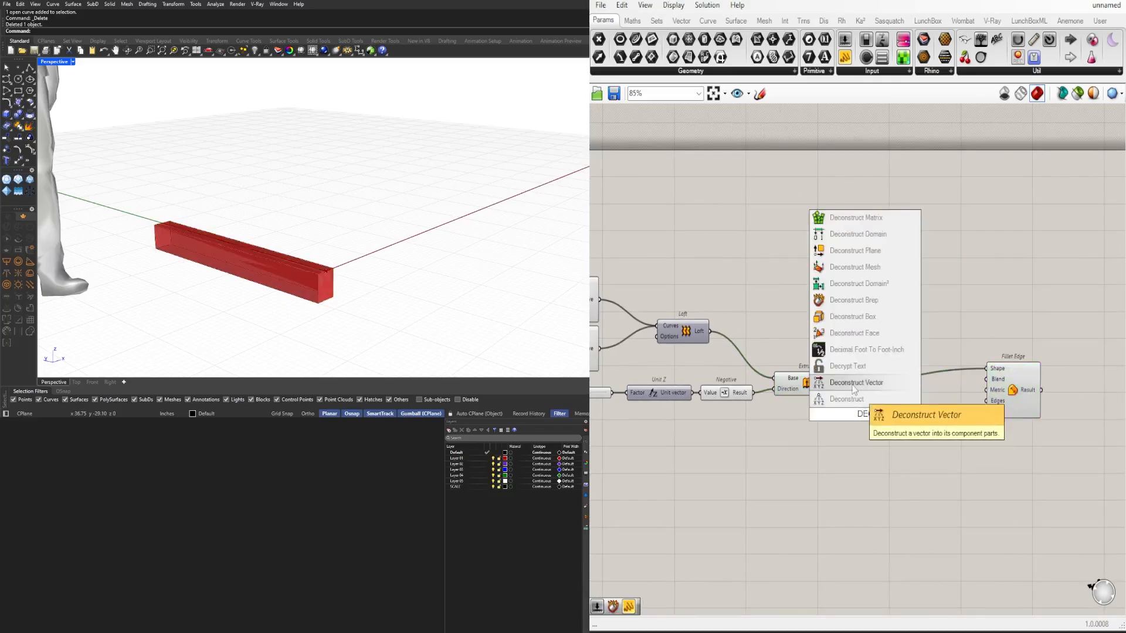
{"action": "left_click", "coordinate": [872, 303]}
{"action": "left_click_drag", "start_coordinate": [841, 384], "coordinate": [838, 418]}
{"action": "left_click_drag", "start_coordinate": [866, 417], "coordinate": [888, 419]}
{"action": "right_click_drag", "start_coordinate": [944, 440], "coordinate": [882, 432]}
{"action": "left_click_drag", "start_coordinate": [952, 382], "coordinate": [992, 375]}
Step: Add a Curve Middle component on the Deconstruct Brep's Edges output and move Fillet Edge up out of the way
{"action": "double_click", "coordinate": [892, 436]}
{"action": "type", "text": "MI"}
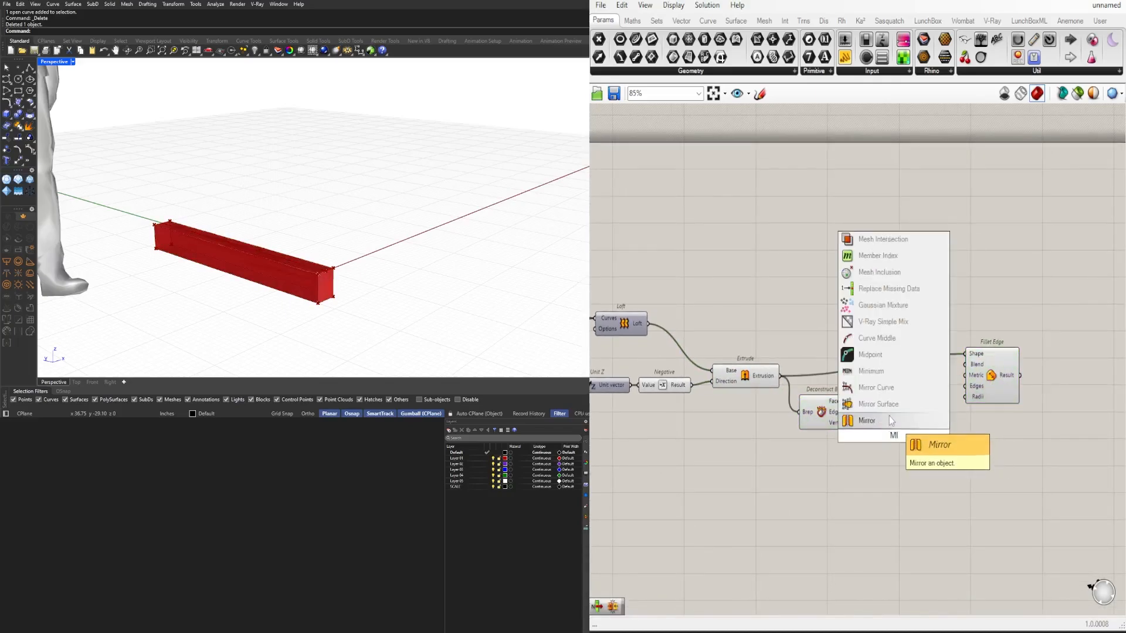
{"action": "left_click", "coordinate": [883, 334]}
{"action": "left_click_drag", "start_coordinate": [853, 412], "coordinate": [862, 427]}
{"action": "left_click_drag", "start_coordinate": [991, 375], "coordinate": [1033, 322]}
Step: Number the edge midpoints with a Point List connected to Curve Middle and set its text size
{"action": "double_click", "coordinate": [999, 425]}
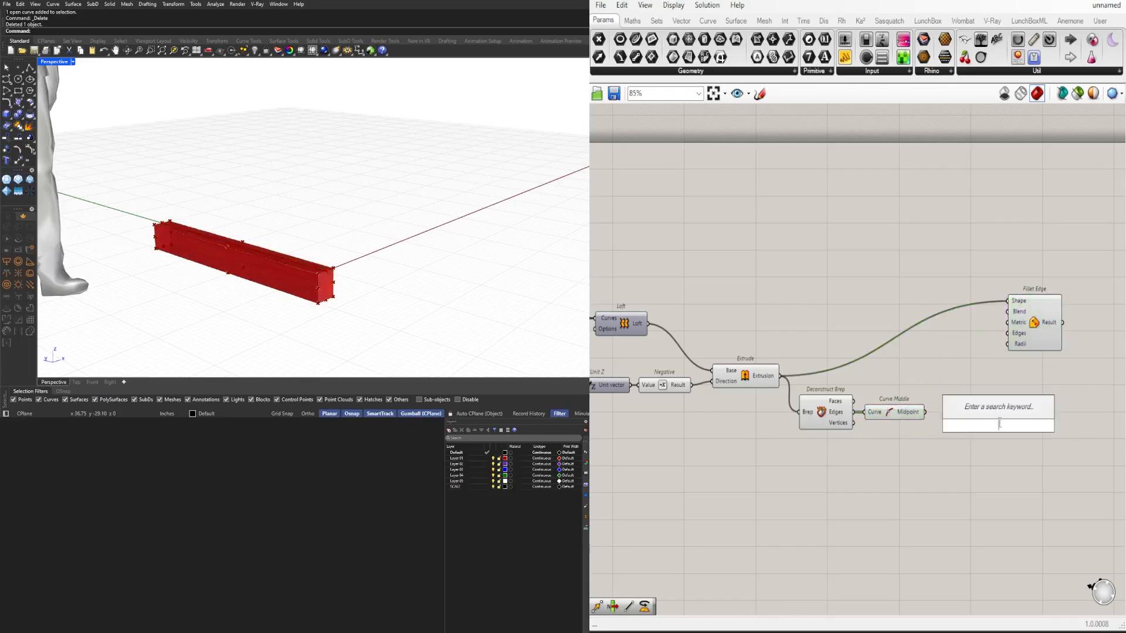
{"action": "type", "text": "POINT"}
{"action": "left_click", "coordinate": [967, 329]}
{"action": "left_click_drag", "start_coordinate": [924, 413], "coordinate": [980, 421]}
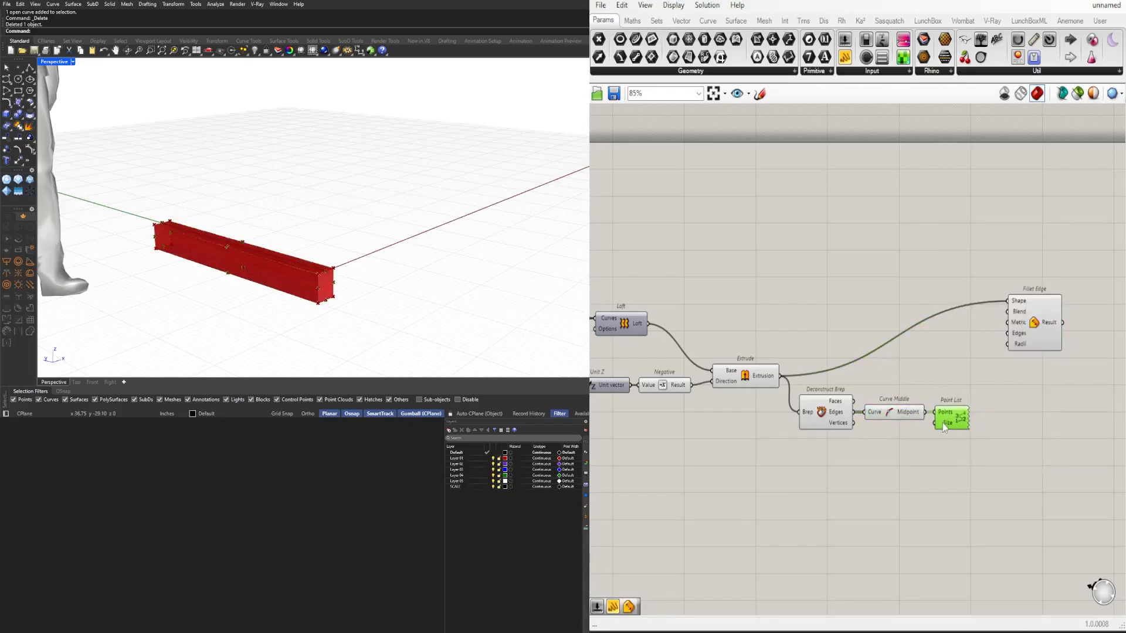
{"action": "right_click", "coordinate": [941, 424]}
{"action": "mouse_move", "coordinate": [1026, 530]}
{"action": "left_click", "coordinate": [1121, 551]}
{"action": "right_click_drag", "start_coordinate": [357, 273], "coordinate": [452, 265]}
Step: Line up Fillet Edge with the Extrude component and enter the edge indices in its Edges input
{"action": "left_click_drag", "start_coordinate": [1036, 342], "coordinate": [1022, 422]}
{"action": "right_click", "coordinate": [1003, 407]}
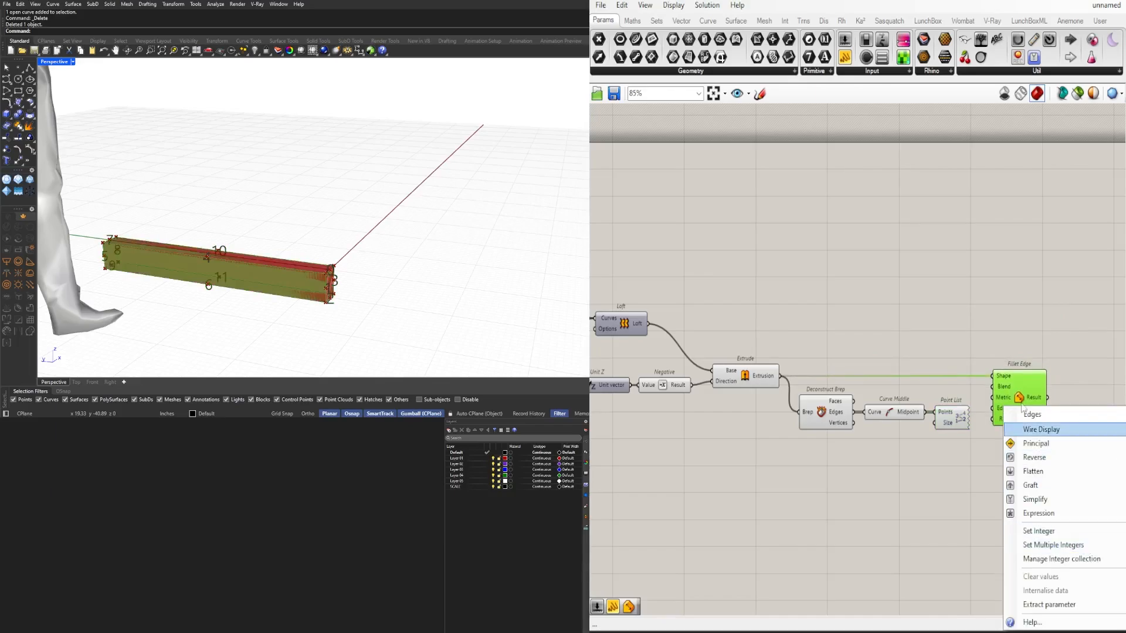
{"action": "mouse_move", "coordinate": [786, 545]}
{"action": "left_click", "coordinate": [906, 608]}
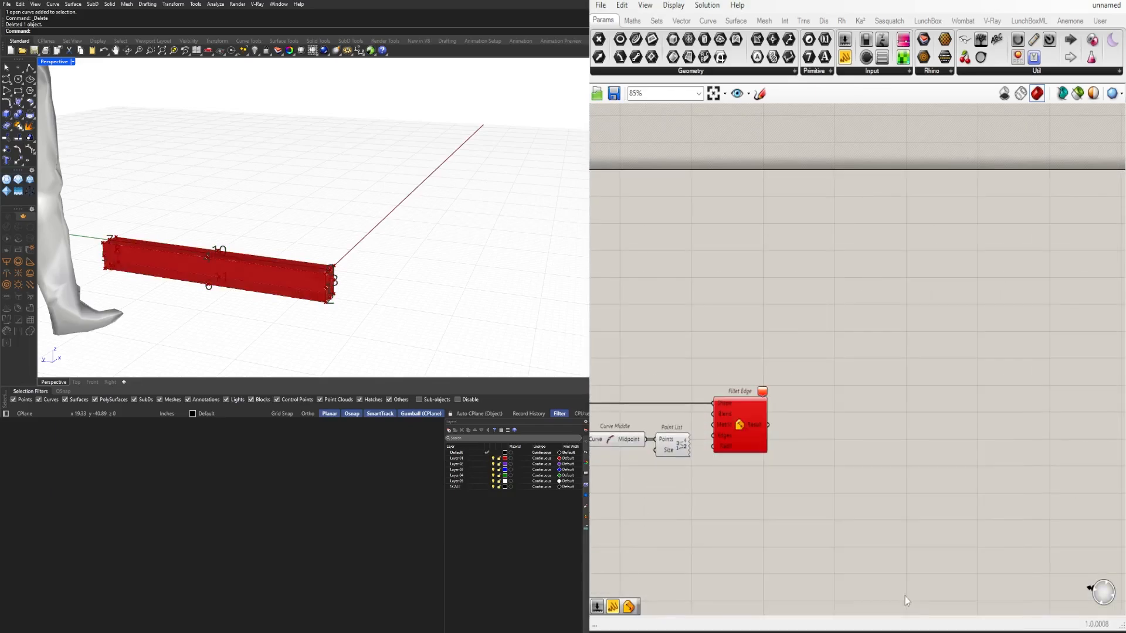
Step: Create a 3.5 number slider and connect it to the Radii input of Fillet Edge
{"action": "right_click_drag", "start_coordinate": [663, 479], "coordinate": [853, 470]}
{"action": "type", "text": "3.5"}
{"action": "key", "text": "Return"}
{"action": "scroll", "coordinate": [869, 483], "scroll_direction": "up", "scroll_amount": 2}
{"action": "left_click_drag", "start_coordinate": [897, 483], "coordinate": [913, 415]}
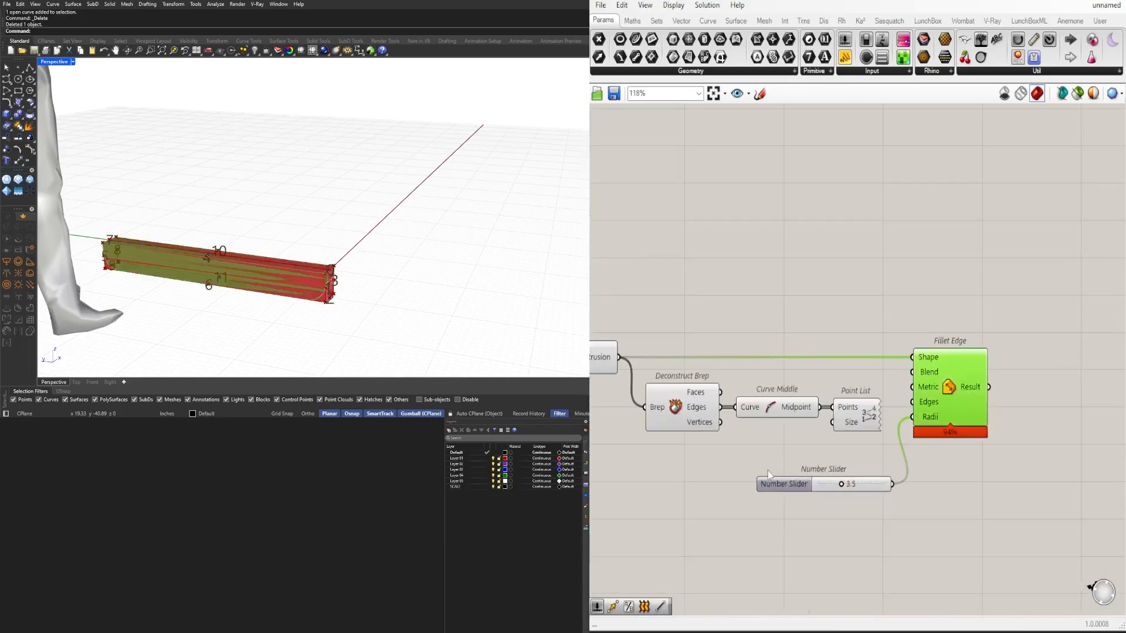
Step: Turn off the preview of the Extrude, Deconstruct Brep, Curve Middle and Point List components
{"action": "scroll", "coordinate": [892, 444], "scroll_direction": "down", "scroll_amount": 3}
{"action": "left_click_drag", "start_coordinate": [1010, 495], "coordinate": [815, 336]}
{"action": "middle_click", "coordinate": [815, 335]}
{"action": "left_click", "coordinate": [850, 297]}
{"action": "left_click", "coordinate": [934, 427]}
{"action": "left_click", "coordinate": [1037, 397]}
Step: Set the fillet radius slider to 3.8
{"action": "right_click_drag", "start_coordinate": [404, 263], "coordinate": [375, 226]}
{"action": "scroll", "coordinate": [964, 439], "scroll_direction": "up", "scroll_amount": 7}
{"action": "left_click_drag", "start_coordinate": [968, 449], "coordinate": [954, 449]}
{"action": "scroll", "coordinate": [944, 447], "scroll_direction": "down", "scroll_amount": 3}
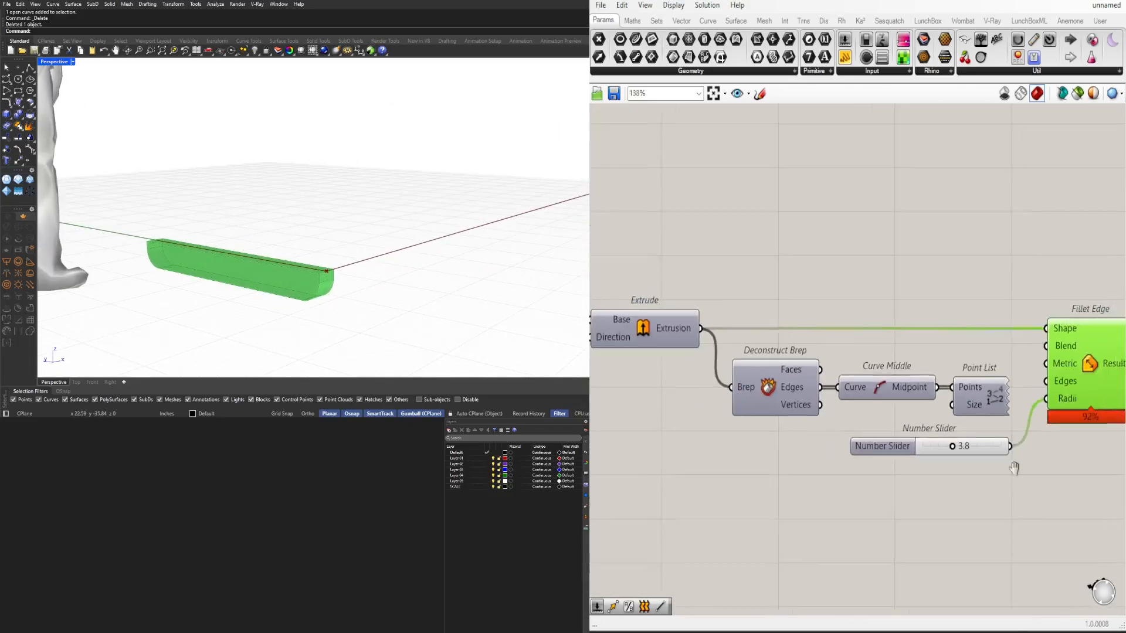
Step: Move the group from Construct Point to Line SDL closer to the Offset Curve components
{"action": "right_click_drag", "start_coordinate": [1015, 467], "coordinate": [865, 467]}
{"action": "left_click", "coordinate": [864, 351]}
{"action": "scroll", "coordinate": [864, 352], "scroll_direction": "down", "scroll_amount": 3}
{"action": "right_click_drag", "start_coordinate": [645, 317], "coordinate": [1120, 378]}
{"action": "left_click", "coordinate": [786, 326]}
{"action": "mouse_move", "coordinate": [498, 240]}
{"action": "right_mouse_down"}
{"action": "mouse_move", "coordinate": [427, 241]}
{"action": "mouse_move", "coordinate": [510, 241]}
{"action": "right_mouse_up"}
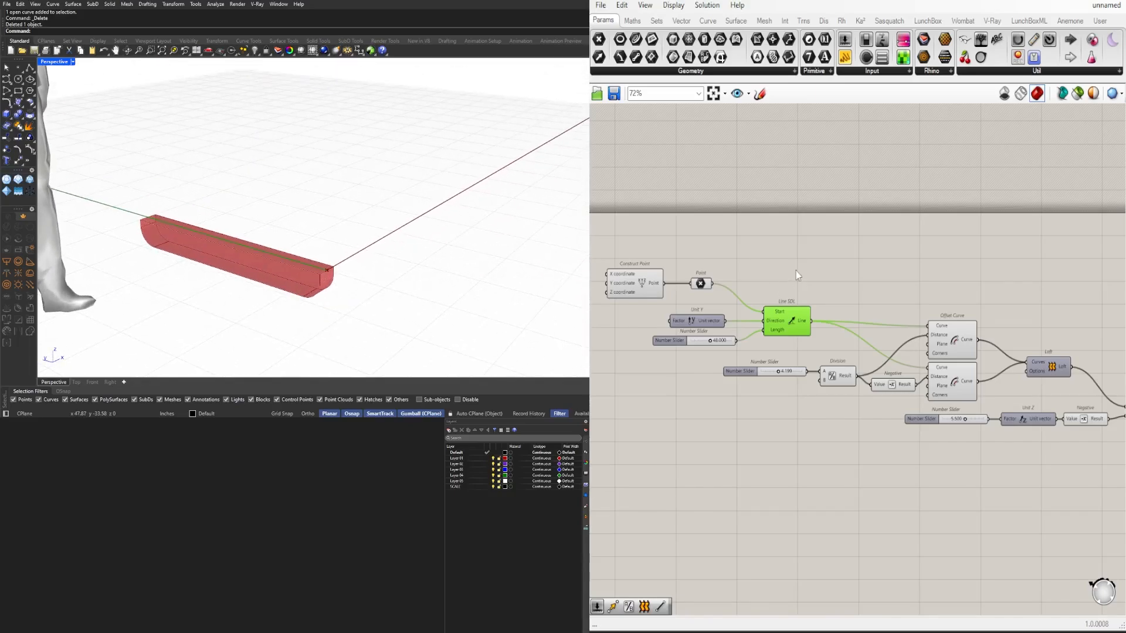
{"action": "scroll", "coordinate": [826, 275], "scroll_direction": "down", "scroll_amount": 2}
{"action": "left_click", "coordinate": [850, 272]}
{"action": "right_click_drag", "start_coordinate": [818, 330], "coordinate": [929, 352]}
{"action": "scroll", "coordinate": [751, 335], "scroll_direction": "up", "scroll_amount": 4}
{"action": "left_click_drag", "start_coordinate": [938, 366], "coordinate": [686, 255]}
{"action": "left_click_drag", "start_coordinate": [902, 326], "coordinate": [974, 332]}
Step: Select Fillet Edge and the Line SDL in turn to examine the rounded beam and its base line
{"action": "left_click", "coordinate": [1031, 305]}
{"action": "right_click_drag", "start_coordinate": [1031, 305], "coordinate": [598, 296]}
{"action": "scroll", "coordinate": [1009, 303], "scroll_direction": "down", "scroll_amount": 3}
{"action": "left_click", "coordinate": [949, 409]}
{"action": "right_click_drag", "start_coordinate": [498, 234], "coordinate": [405, 235]}
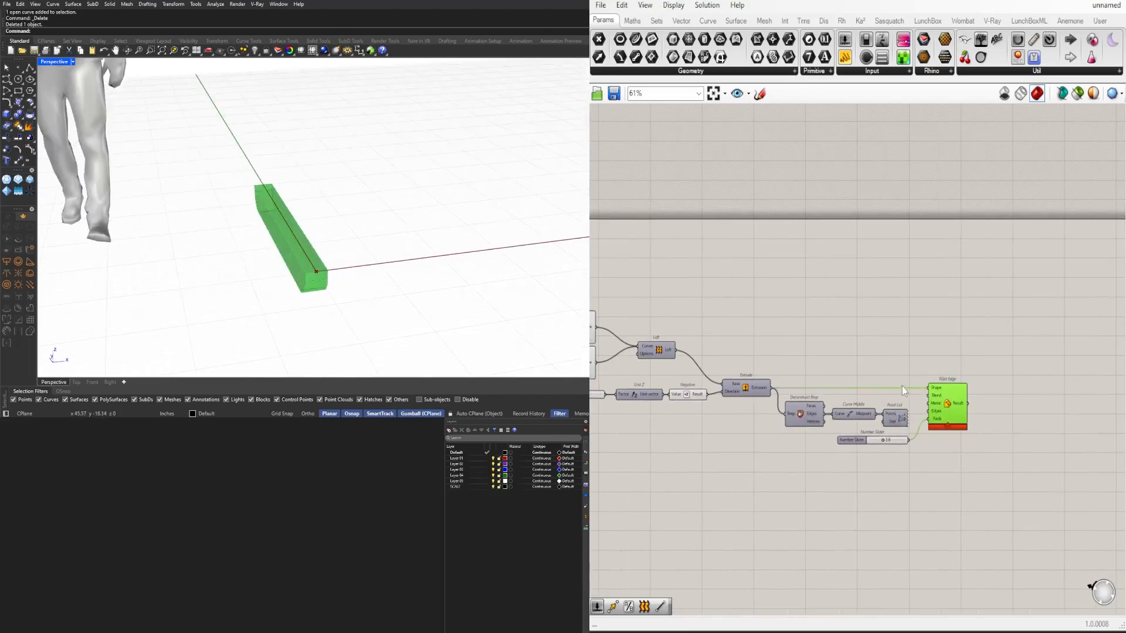
{"action": "right_click_drag", "start_coordinate": [703, 357], "coordinate": [1038, 386]}
{"action": "scroll", "coordinate": [885, 347], "scroll_direction": "up", "scroll_amount": 3}
{"action": "left_click", "coordinate": [768, 334]}
{"action": "right_click_drag", "start_coordinate": [420, 221], "coordinate": [438, 221]}
{"action": "scroll", "coordinate": [818, 311], "scroll_direction": "down", "scroll_amount": 1}
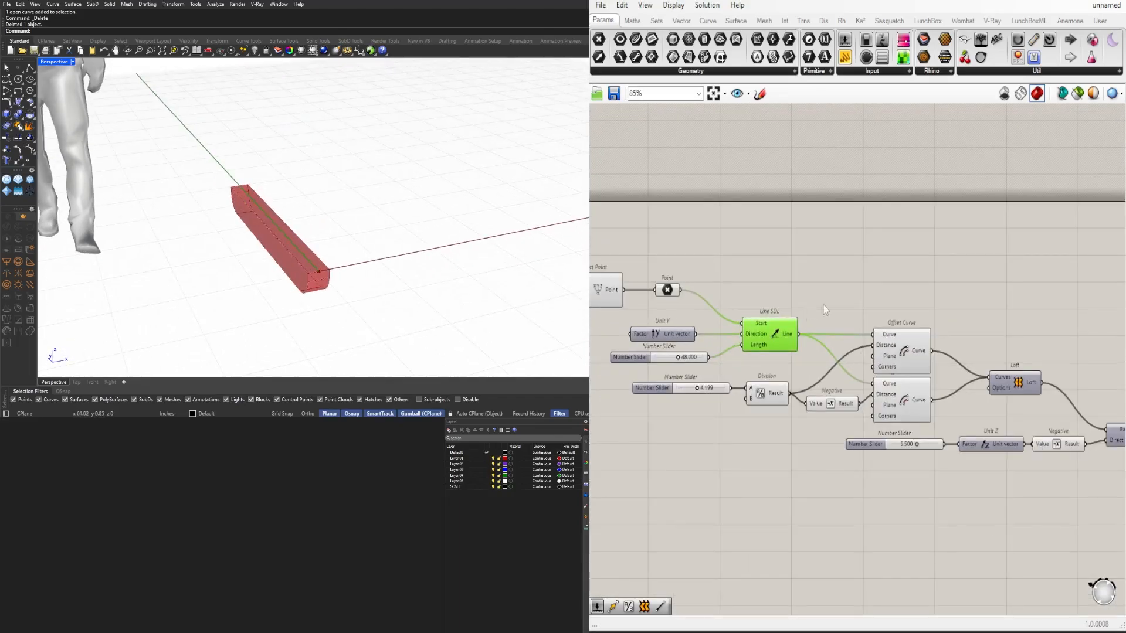
{"action": "type", "text": "mo"}
{"action": "left_click", "coordinate": [860, 249]}
{"action": "left_click", "coordinate": [883, 295]}
{"action": "key", "text": "Delete"}
Step: Add a Move component for the Line SDL's line, driven by a Unit X vector with a slider of 60
{"action": "double_click", "coordinate": [882, 280]}
{"action": "type", "text": "mo"}
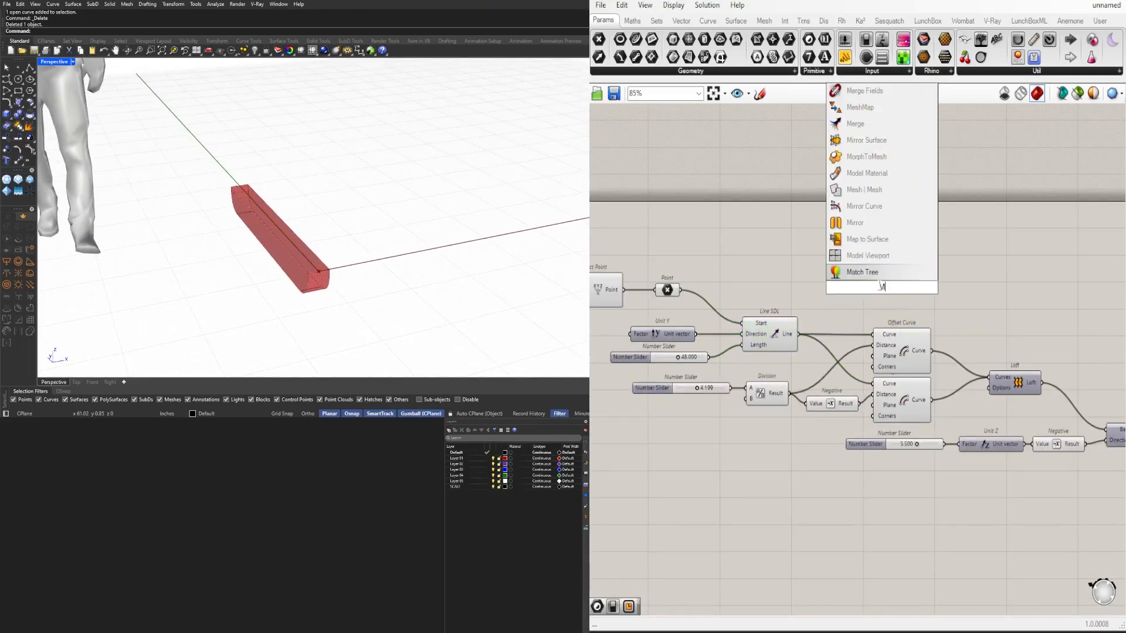
{"action": "left_click", "coordinate": [865, 232]}
{"action": "type", "text": "x"}
{"action": "key", "text": "Return"}
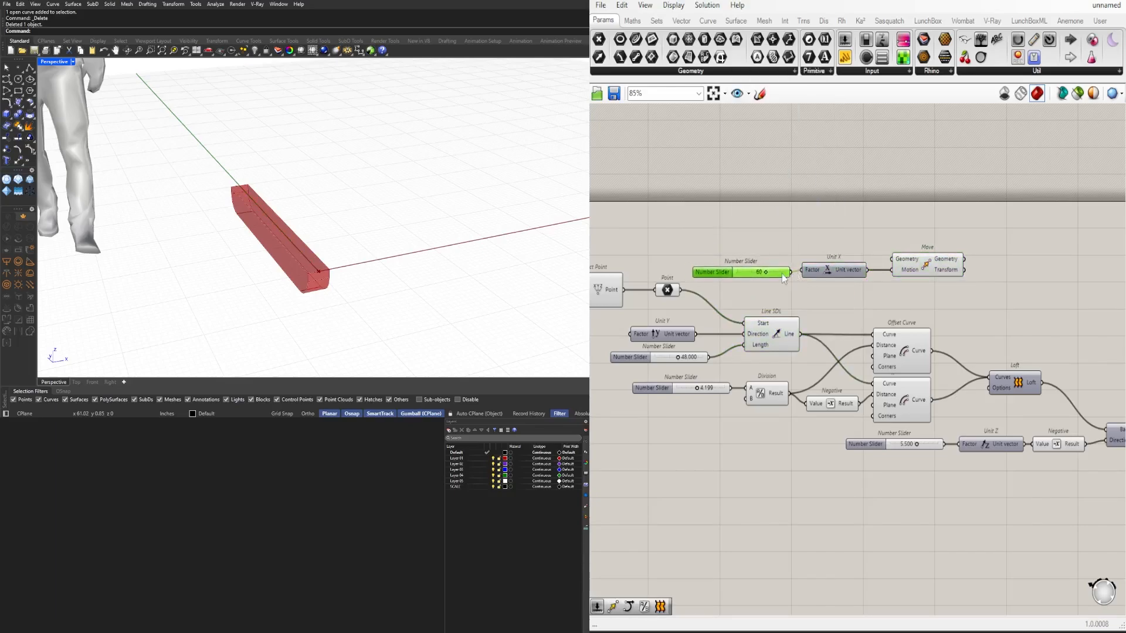
{"action": "scroll", "coordinate": [940, 260], "scroll_direction": "down", "scroll_amount": 1}
{"action": "right_click_drag", "start_coordinate": [941, 260], "coordinate": [811, 361]}
Step: Relocate the 60 slider, Unit X and Move components to the end of the definition beside Fillet Edge
{"action": "left_click_drag", "start_coordinate": [833, 347], "coordinate": [645, 387]}
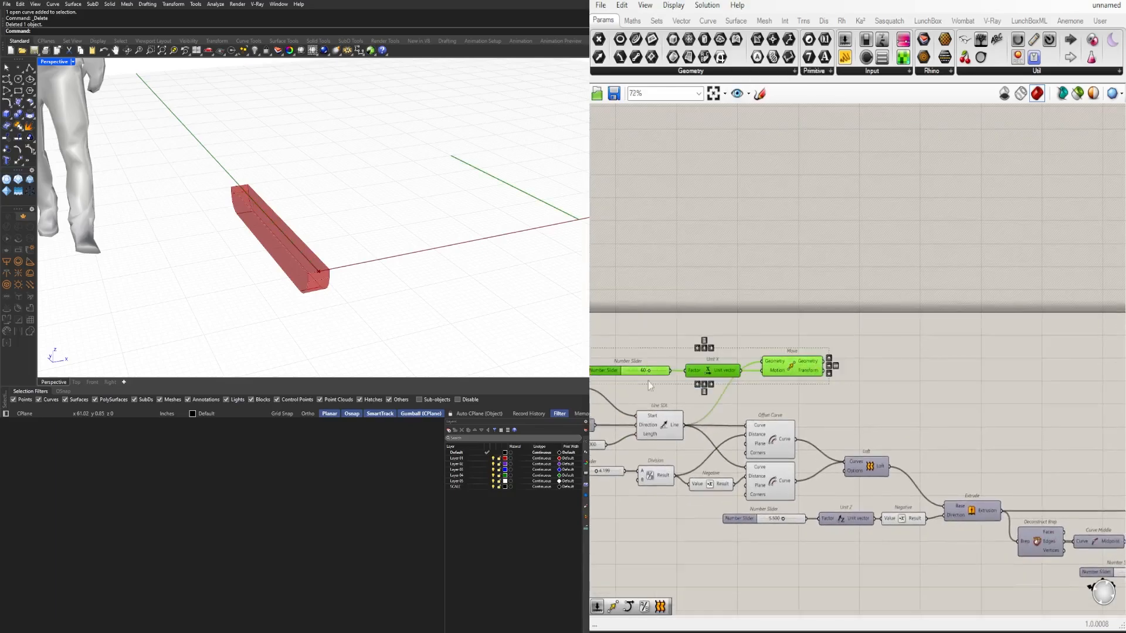
{"action": "right_click_drag", "start_coordinate": [798, 364], "coordinate": [747, 364]}
{"action": "left_click_drag", "start_coordinate": [747, 364], "coordinate": [1020, 367]}
{"action": "right_click_drag", "start_coordinate": [1020, 368], "coordinate": [812, 369]}
{"action": "left_click_drag", "start_coordinate": [812, 369], "coordinate": [1020, 510]}
{"action": "right_click_drag", "start_coordinate": [1020, 510], "coordinate": [987, 316]}
{"action": "left_click", "coordinate": [991, 376]}
Step: Duplicate the Move component for the Fillet Edge result and change the wire display of the lower Move's Geometry input
{"action": "scroll", "coordinate": [1000, 423], "scroll_direction": "up", "scroll_amount": 2}
{"action": "left_click_drag", "start_coordinate": [1001, 433], "coordinate": [961, 386], "text": "alt"}
{"action": "left_click_drag", "start_coordinate": [900, 492], "coordinate": [1065, 420]}
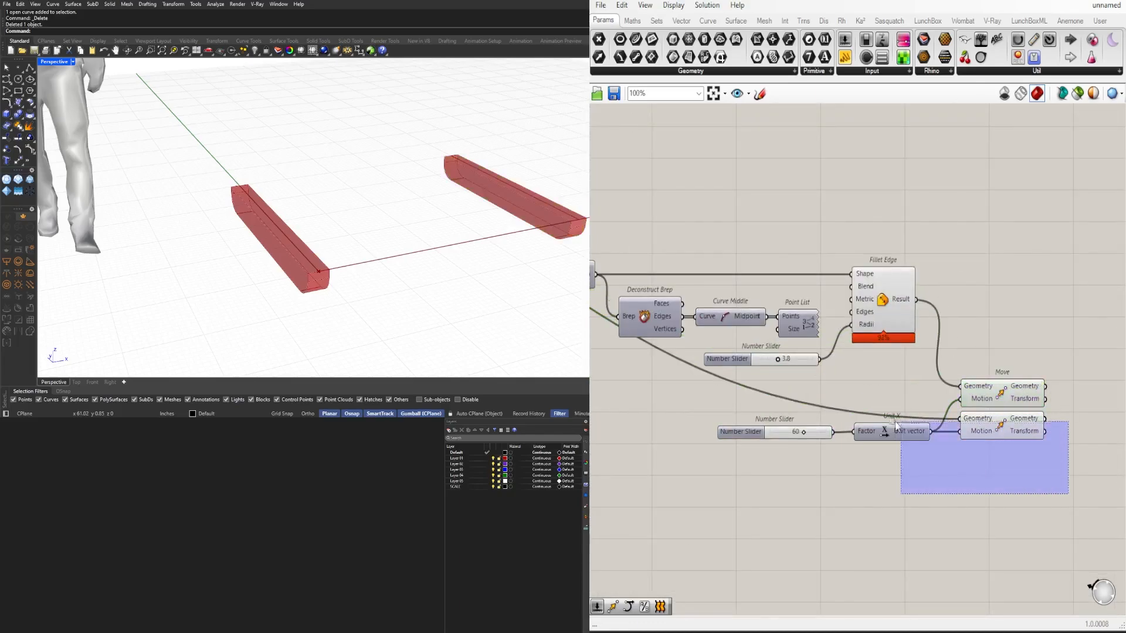
{"action": "right_click", "coordinate": [973, 418]}
{"action": "mouse_move", "coordinate": [1068, 427]}
{"action": "left_click", "coordinate": [1123, 454]}
Step: Align the 60 slider and Unit X with the two Move components and bring them closer to Fillet Edge
{"action": "right_click_drag", "start_coordinate": [1065, 437], "coordinate": [1016, 450]}
{"action": "left_click_drag", "start_coordinate": [894, 469], "coordinate": [762, 434]}
{"action": "left_click_drag", "start_coordinate": [837, 444], "coordinate": [835, 446]}
{"action": "left_click_drag", "start_coordinate": [1012, 502], "coordinate": [715, 402]}
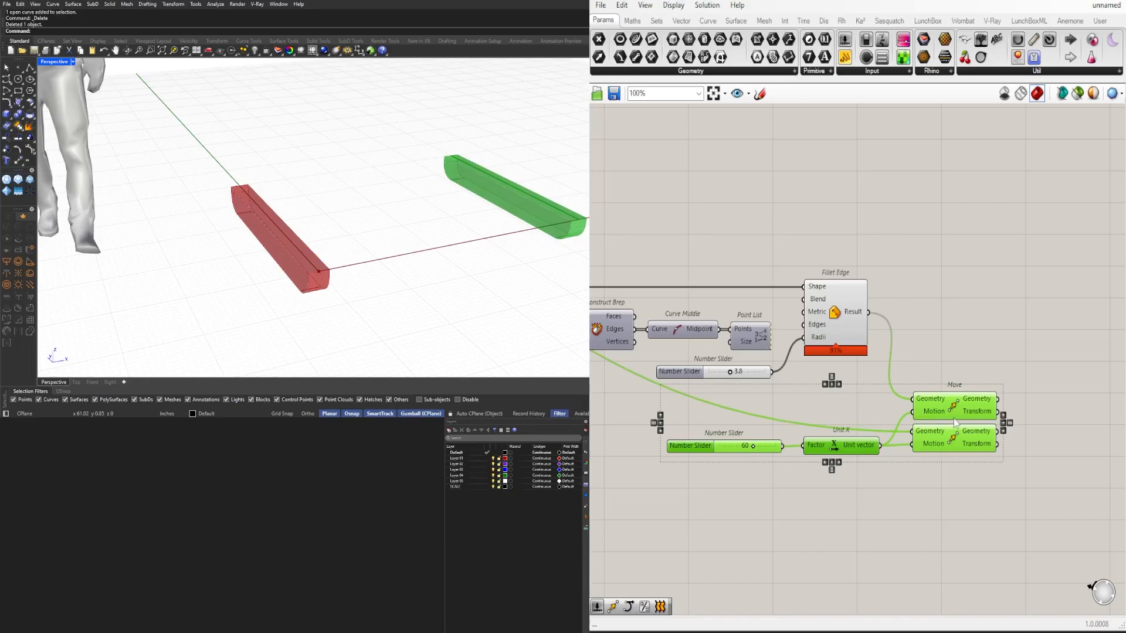
{"action": "left_click_drag", "start_coordinate": [832, 446], "coordinate": [815, 407]}
{"action": "left_click_drag", "start_coordinate": [1004, 319], "coordinate": [885, 410]}
{"action": "left_click_drag", "start_coordinate": [938, 399], "coordinate": [947, 400]}
Step: Select the lower Move together with the Line SDL and examine the two base lines in the viewport
{"action": "left_click", "coordinate": [947, 400]}
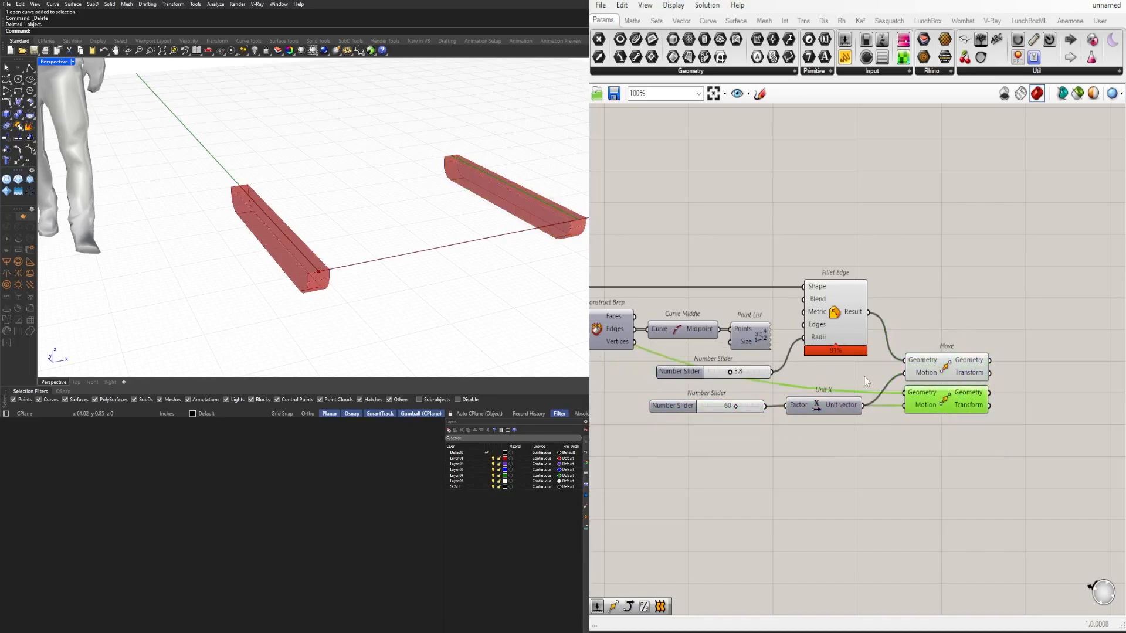
{"action": "scroll", "coordinate": [762, 284], "scroll_direction": "down", "scroll_amount": 3}
{"action": "right_click_drag", "start_coordinate": [674, 281], "coordinate": [1069, 296]}
{"action": "left_click", "coordinate": [734, 227], "text": "shift"}
{"action": "right_click_drag", "start_coordinate": [375, 228], "coordinate": [252, 275]}
{"action": "scroll", "coordinate": [252, 275], "scroll_direction": "down", "scroll_amount": 4}
{"action": "scroll", "coordinate": [252, 273], "scroll_direction": "up", "scroll_amount": 5}
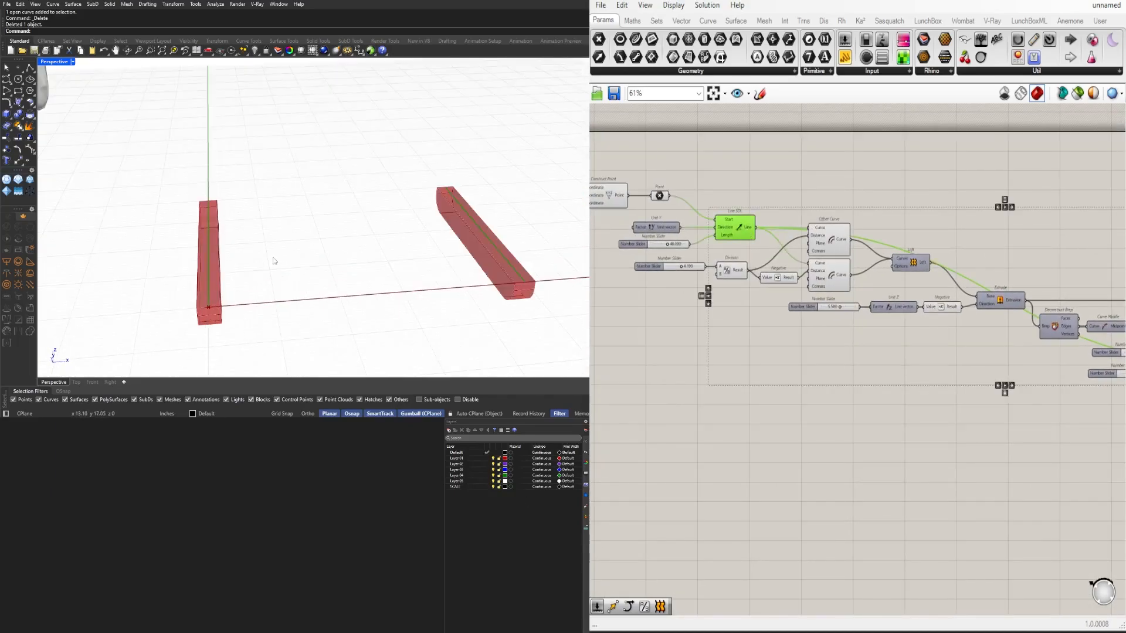
Step: Duplicate the upper Offset Curve component together with the 4.199 number slider
{"action": "right_click_drag", "start_coordinate": [911, 341], "coordinate": [812, 367]}
{"action": "scroll", "coordinate": [812, 368], "scroll_direction": "down", "scroll_amount": 1}
{"action": "left_click", "coordinate": [727, 275]}
{"action": "scroll", "coordinate": [727, 272], "scroll_direction": "up", "scroll_amount": 5}
{"action": "right_click_drag", "start_coordinate": [727, 281], "coordinate": [1014, 309]}
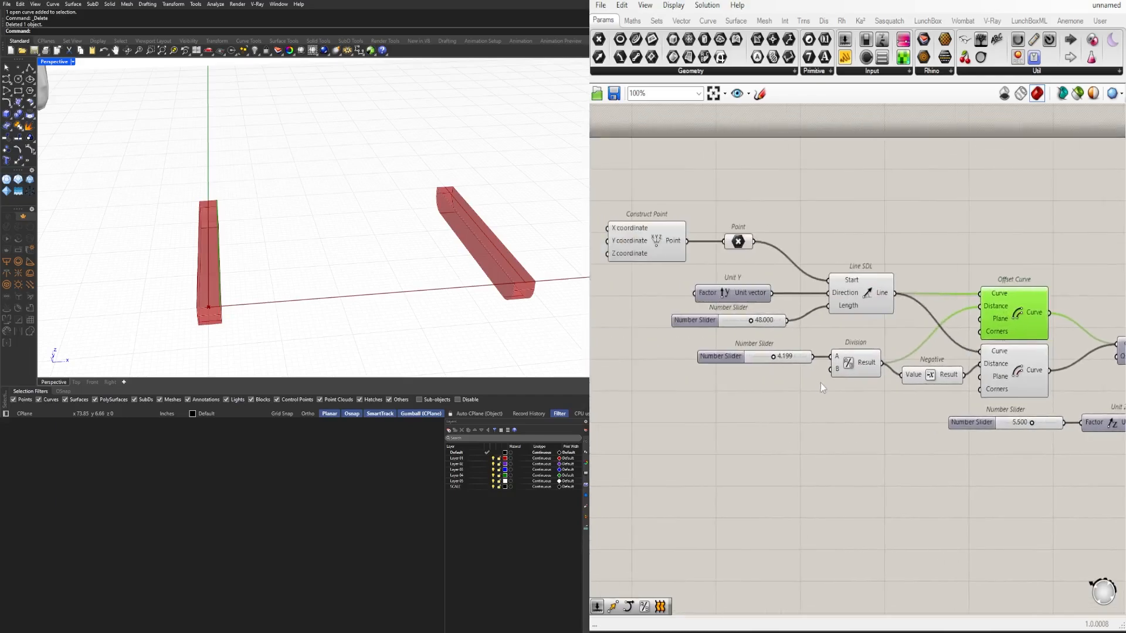
{"action": "left_click", "coordinate": [996, 317], "text": "shift"}
{"action": "key", "text": "ctrl+c"}
{"action": "key", "text": "ctrl+v"}
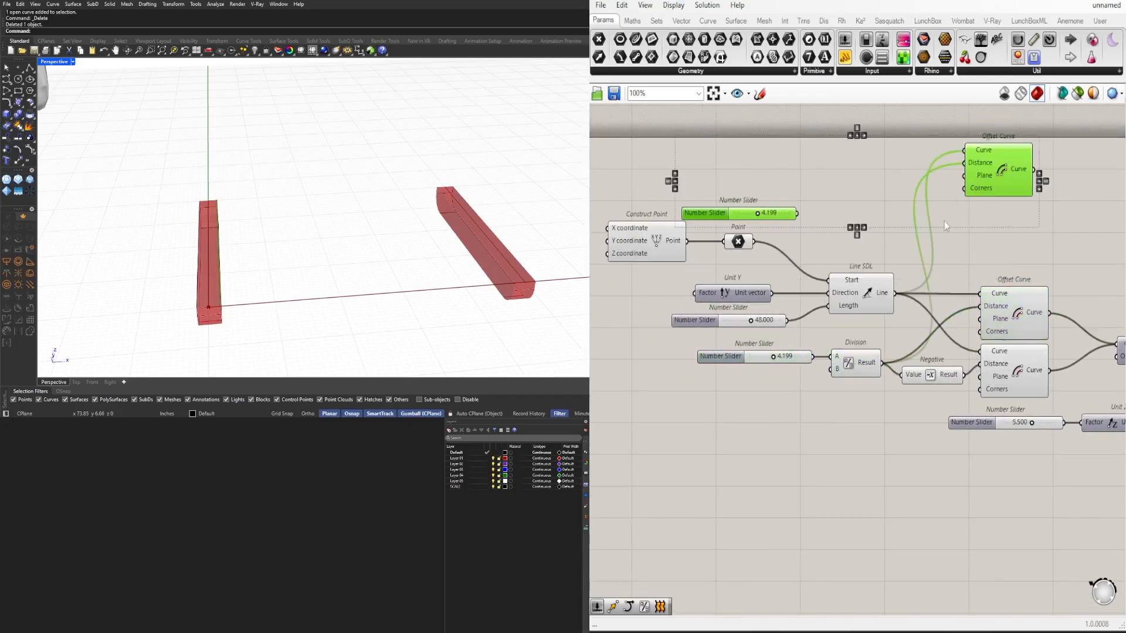
Step: Feed the copied number slider into the copied Offset Curve's Distance input and adjust the slider's value
{"action": "left_click_drag", "start_coordinate": [946, 176], "coordinate": [964, 162]}
{"action": "left_click_drag", "start_coordinate": [985, 163], "coordinate": [997, 234]}
{"action": "left_click", "coordinate": [922, 206]}
{"action": "left_click", "coordinate": [931, 223]}
{"action": "scroll", "coordinate": [931, 223], "scroll_direction": "up", "scroll_amount": 4}
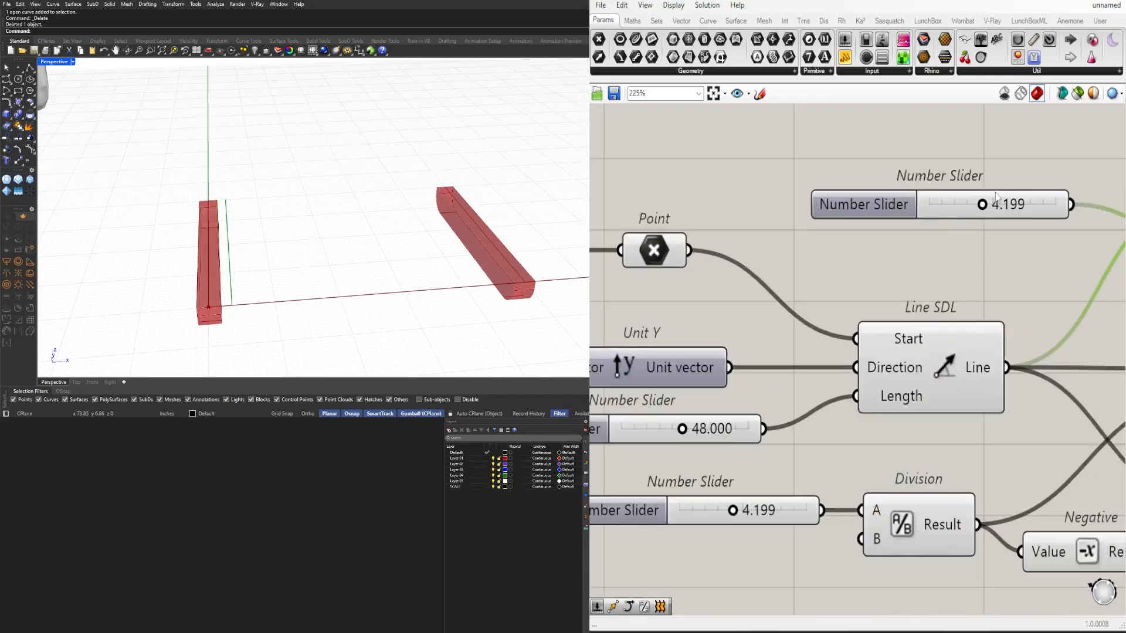
{"action": "left_click_drag", "start_coordinate": [937, 215], "coordinate": [941, 215]}
Step: Relocate the new slider and Offset Curve beside the Move components and duplicate the Offset Curve for the moved line
{"action": "scroll", "coordinate": [938, 216], "scroll_direction": "down", "scroll_amount": 8}
{"action": "left_click_drag", "start_coordinate": [869, 223], "coordinate": [932, 404]}
{"action": "scroll", "coordinate": [878, 405], "scroll_direction": "up", "scroll_amount": 4}
{"action": "left_click", "coordinate": [868, 375]}
{"action": "left_click_drag", "start_coordinate": [743, 392], "coordinate": [742, 415]}
{"action": "left_click_drag", "start_coordinate": [948, 408], "coordinate": [1013, 339]}
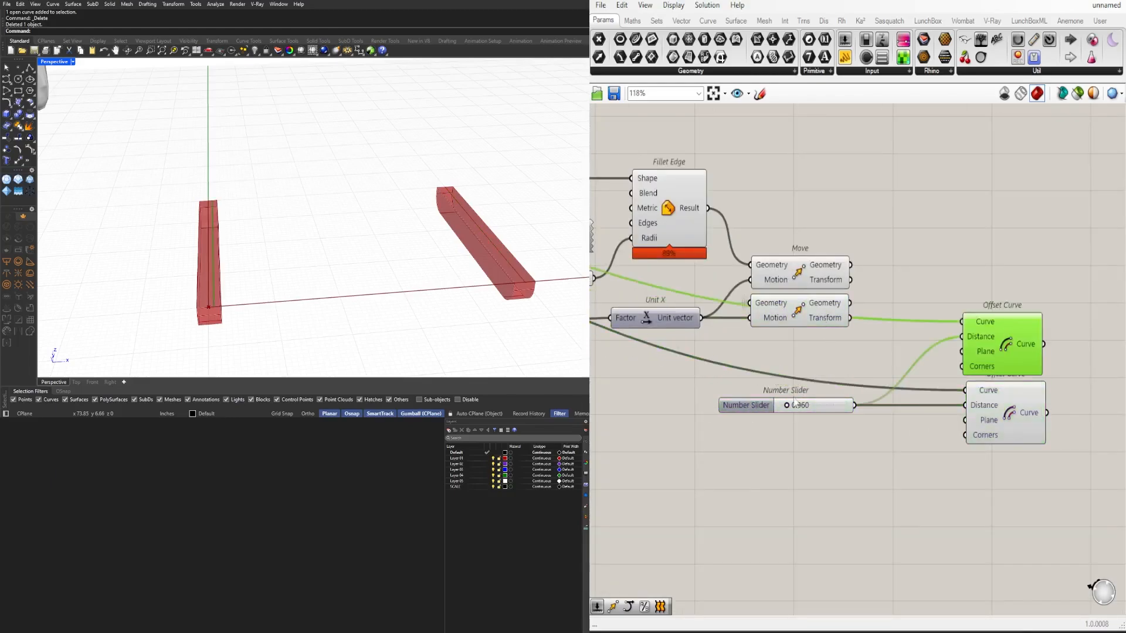
Step: Insert a Negative component between the slider and the upper Offset Curve's Distance, and feed its Curve from the lower Move's Geometry
{"action": "left_click_drag", "start_coordinate": [751, 405], "coordinate": [682, 405]}
{"action": "double_click", "coordinate": [862, 441]}
{"action": "type", "text": "neg"}
{"action": "key", "text": "Return"}
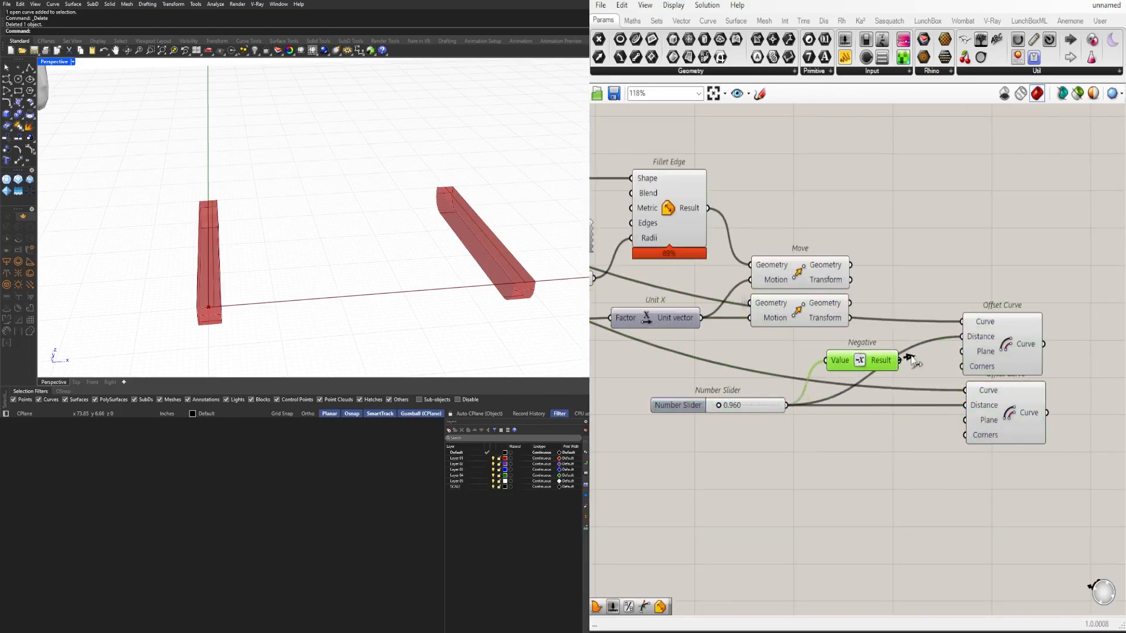
{"action": "left_click", "coordinate": [817, 311]}
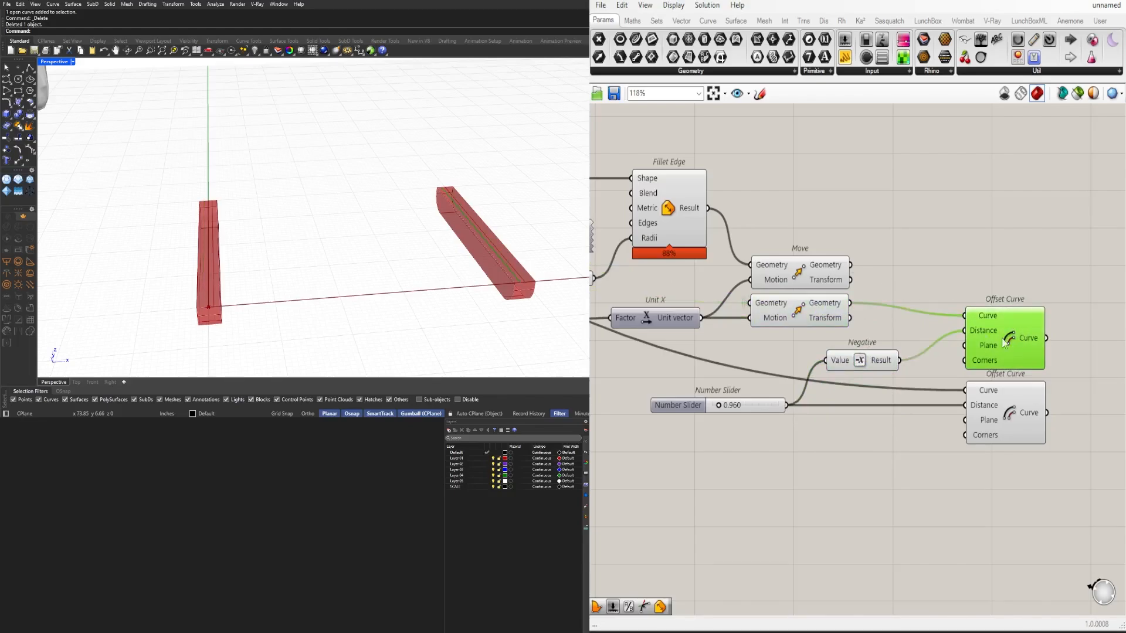
Step: Try an offset distance of 0.910 on the shared slider and compare both offset lines
{"action": "scroll", "coordinate": [703, 410], "scroll_direction": "up", "scroll_amount": 4}
{"action": "left_click_drag", "start_coordinate": [782, 391], "coordinate": [788, 393]}
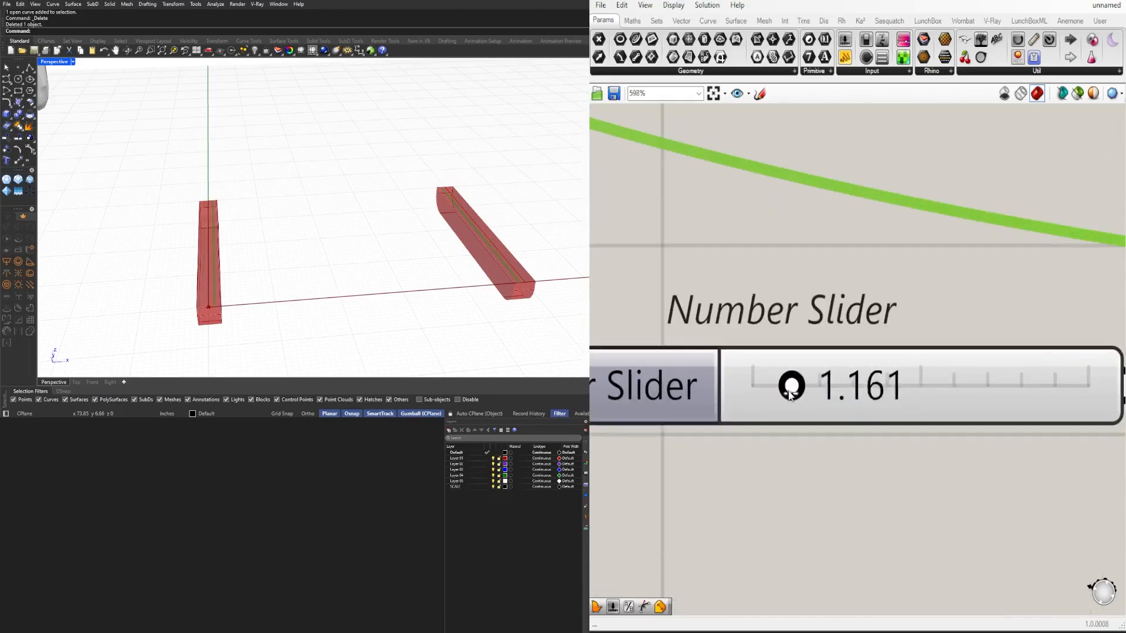
{"action": "scroll", "coordinate": [782, 385], "scroll_direction": "down", "scroll_amount": 4}
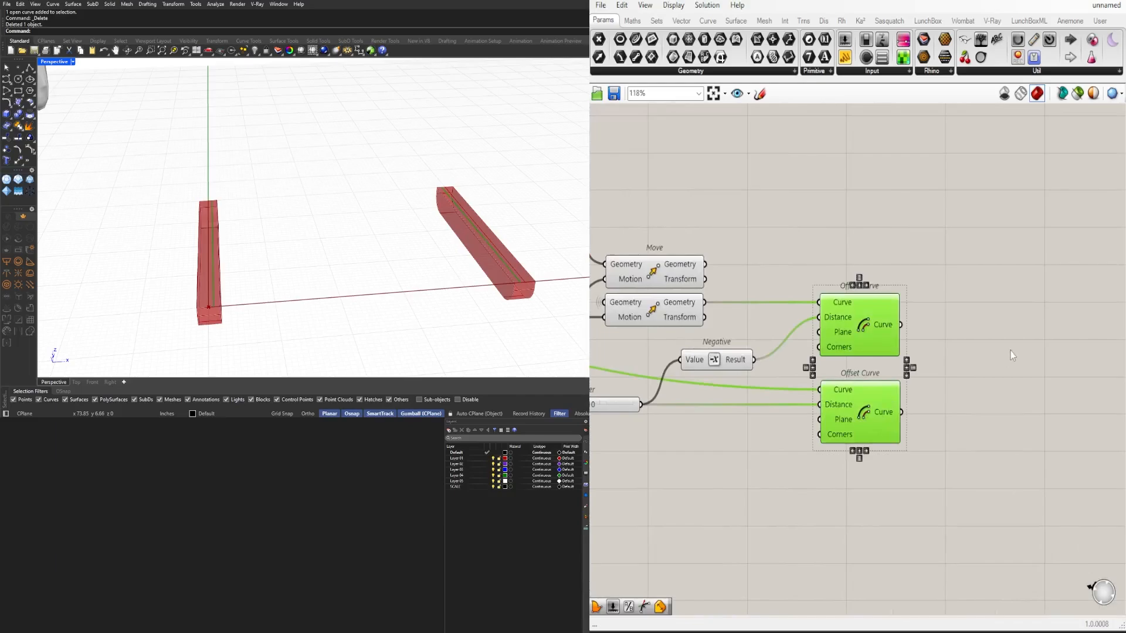
Step: Add an End Points component for the upper Offset Curve and a copy of it for the lower Offset Curve
{"action": "double_click", "coordinate": [1010, 351]}
{"action": "type", "text": "end"}
{"action": "left_click", "coordinate": [996, 335]}
{"action": "left_click_drag", "start_coordinate": [901, 325], "coordinate": [984, 349]}
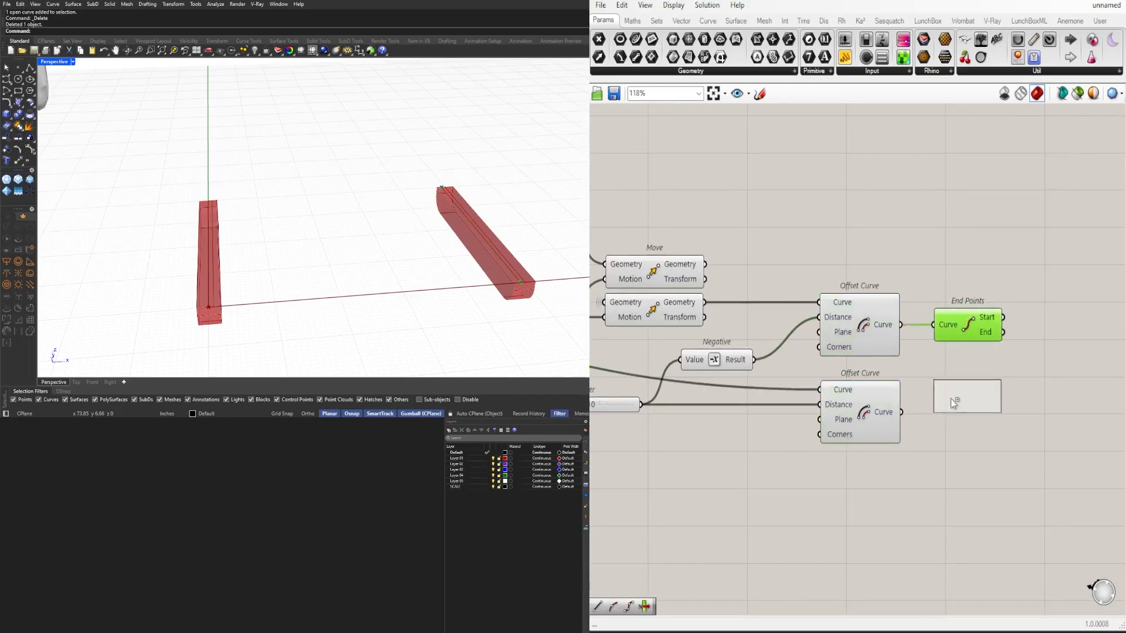
{"action": "left_click_drag", "start_coordinate": [968, 415], "coordinate": [956, 415]}
Step: Add an Arc SED between the Start points of both End Points components with Unit Z as its direction
{"action": "right_click_drag", "start_coordinate": [1059, 386], "coordinate": [971, 378]}
{"action": "double_click", "coordinate": [971, 377]}
{"action": "type", "text": "arc"}
{"action": "left_click", "coordinate": [985, 345]}
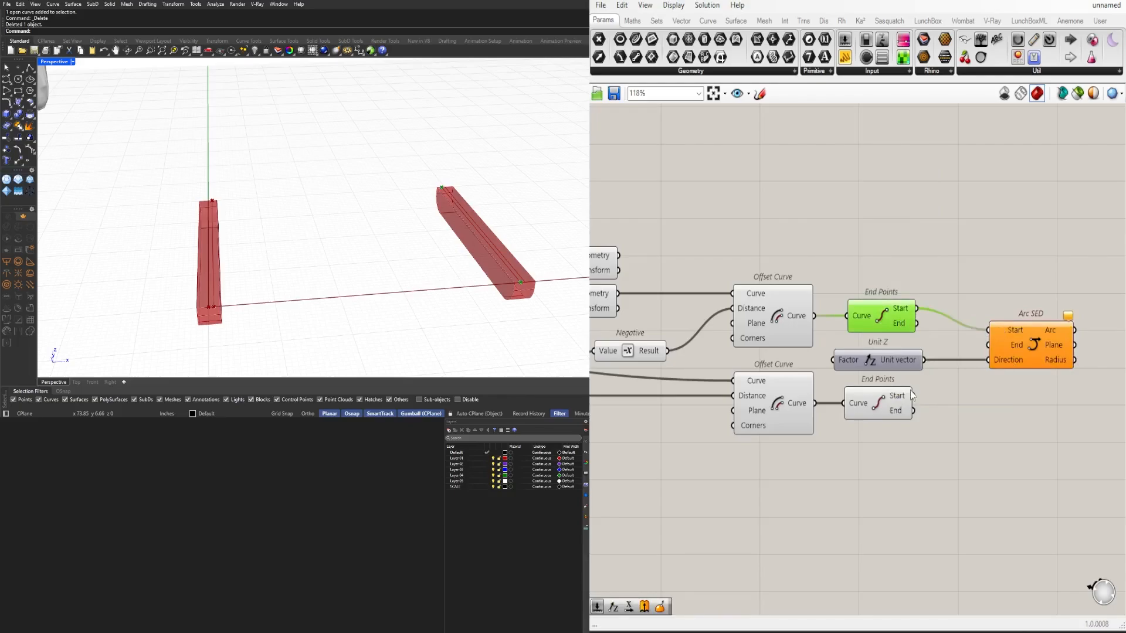
{"action": "mouse_move", "coordinate": [405, 281]}
{"action": "right_mouse_down"}
{"action": "mouse_move", "coordinate": [367, 253]}
{"action": "mouse_move", "coordinate": [409, 264]}
{"action": "right_mouse_up"}
Step: Set the shared offset distance slider to 0.817 and check the arc's ends on the beams
{"action": "right_click_drag", "start_coordinate": [662, 381], "coordinate": [996, 375]}
{"action": "scroll", "coordinate": [832, 388], "scroll_direction": "up", "scroll_amount": 4}
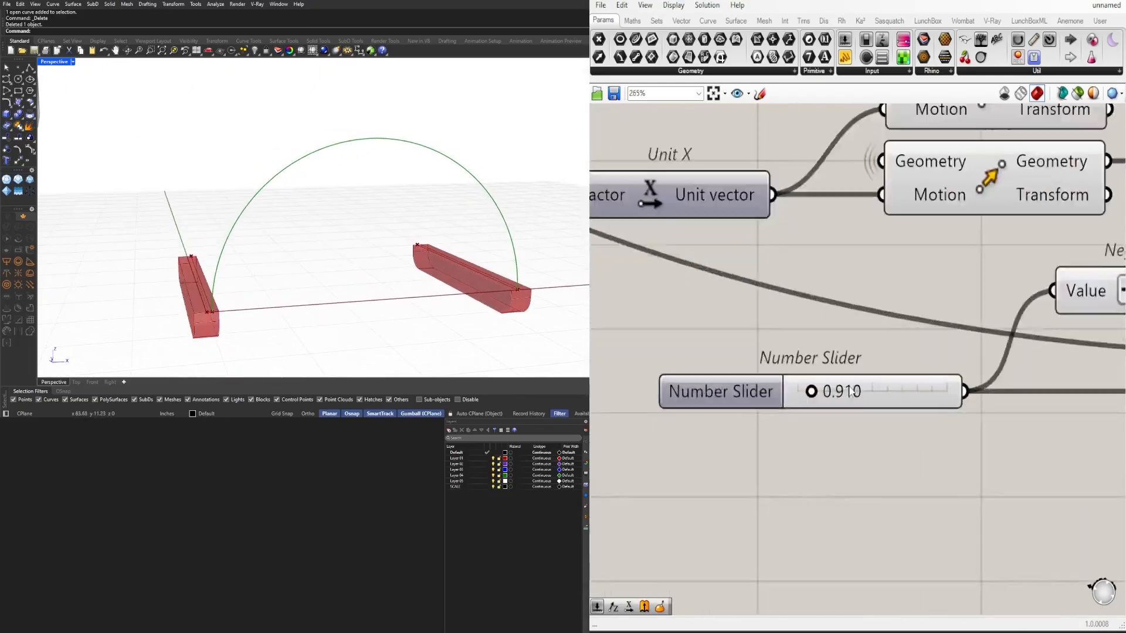
{"action": "mouse_move", "coordinate": [801, 392]}
{"action": "left_mouse_down"}
{"action": "mouse_move", "coordinate": [818, 392]}
{"action": "mouse_move", "coordinate": [796, 398]}
{"action": "left_mouse_up"}
{"action": "scroll", "coordinate": [336, 279], "scroll_direction": "down", "scroll_amount": 2}
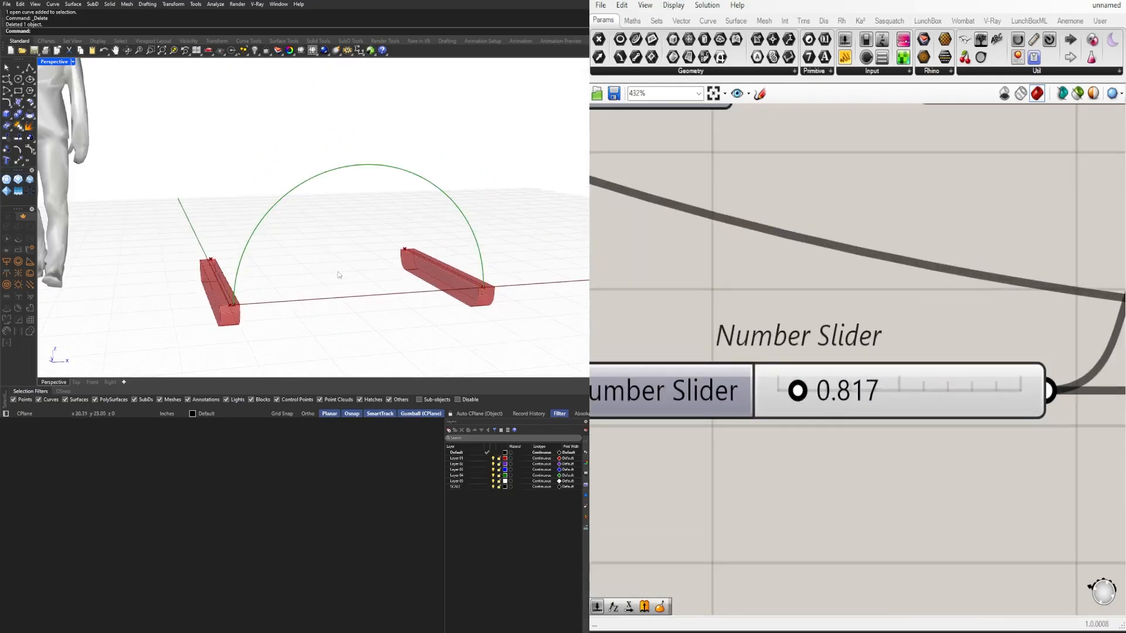
{"action": "right_click_drag", "start_coordinate": [340, 276], "coordinate": [326, 281]}
{"action": "scroll", "coordinate": [905, 349], "scroll_direction": "down", "scroll_amount": 8}
Step: Add an Extrude component and feed the Arc SED's arc into its Base input
{"action": "right_click_drag", "start_coordinate": [945, 380], "coordinate": [662, 419]}
{"action": "left_click", "coordinate": [976, 456]}
{"action": "right_click_drag", "start_coordinate": [411, 281], "coordinate": [323, 296]}
{"action": "left_click", "coordinate": [944, 374]}
{"action": "scroll", "coordinate": [943, 374], "scroll_direction": "up", "scroll_amount": 2}
{"action": "right_click_drag", "start_coordinate": [961, 376], "coordinate": [832, 384]}
{"action": "double_click", "coordinate": [949, 343]}
{"action": "type", "text": "Extrude"}
{"action": "key", "text": "Return"}
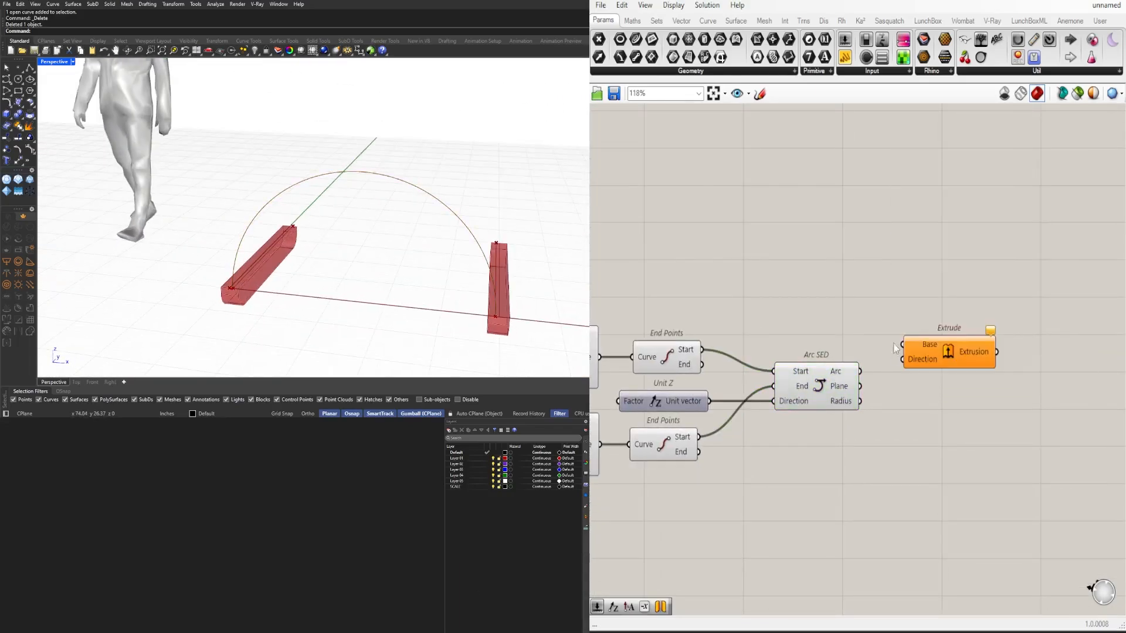
{"action": "left_click_drag", "start_coordinate": [912, 347], "coordinate": [949, 311]}
Step: Drive the Extrude direction with a Unit Y vector whose factor comes from the 48.000 line length slider
{"action": "scroll", "coordinate": [821, 381], "scroll_direction": "down", "scroll_amount": 2}
{"action": "right_click_drag", "start_coordinate": [821, 381], "coordinate": [1085, 340]}
{"action": "right_click_drag", "start_coordinate": [665, 328], "coordinate": [1020, 492]}
{"action": "scroll", "coordinate": [949, 328], "scroll_direction": "up", "scroll_amount": 3}
{"action": "scroll", "coordinate": [949, 356], "scroll_direction": "down", "scroll_amount": 1}
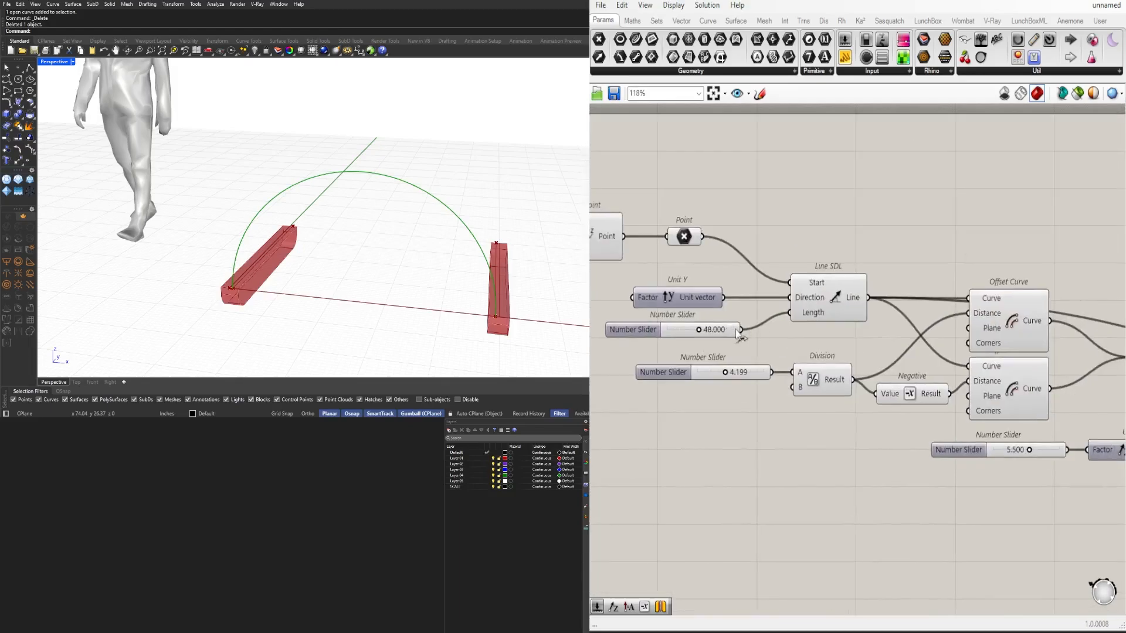
{"action": "scroll", "coordinate": [735, 329], "scroll_direction": "down", "scroll_amount": 5}
{"action": "scroll", "coordinate": [940, 430], "scroll_direction": "up", "scroll_amount": 4}
{"action": "double_click", "coordinate": [940, 429]}
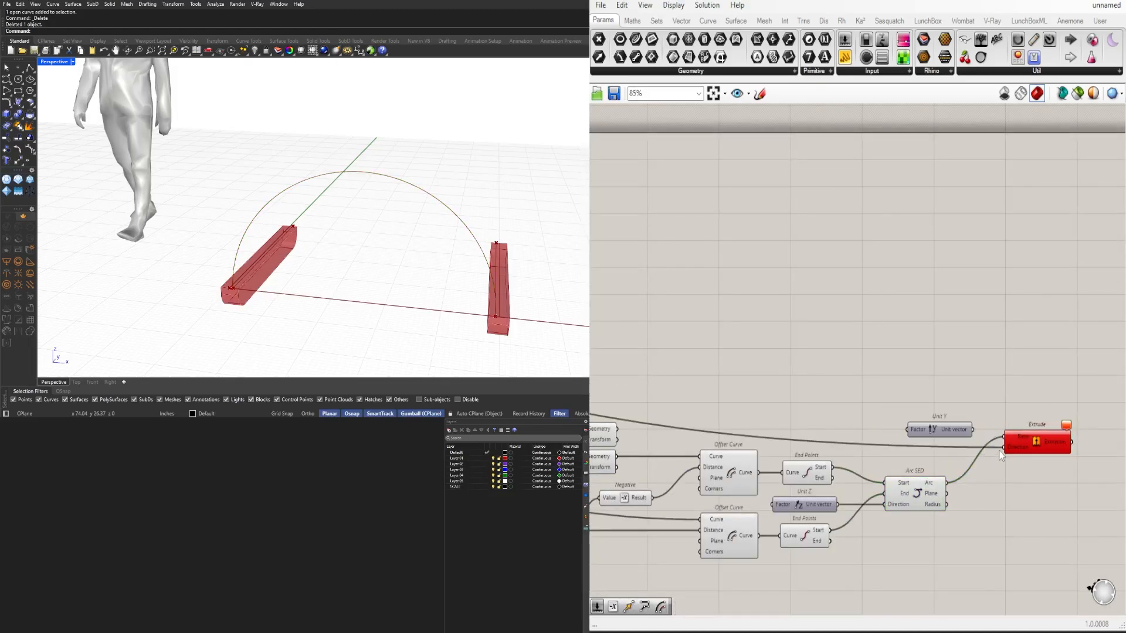
{"action": "left_click_drag", "start_coordinate": [971, 430], "coordinate": [1003, 447]}
{"action": "left_click_drag", "start_coordinate": [912, 428], "coordinate": [885, 426]}
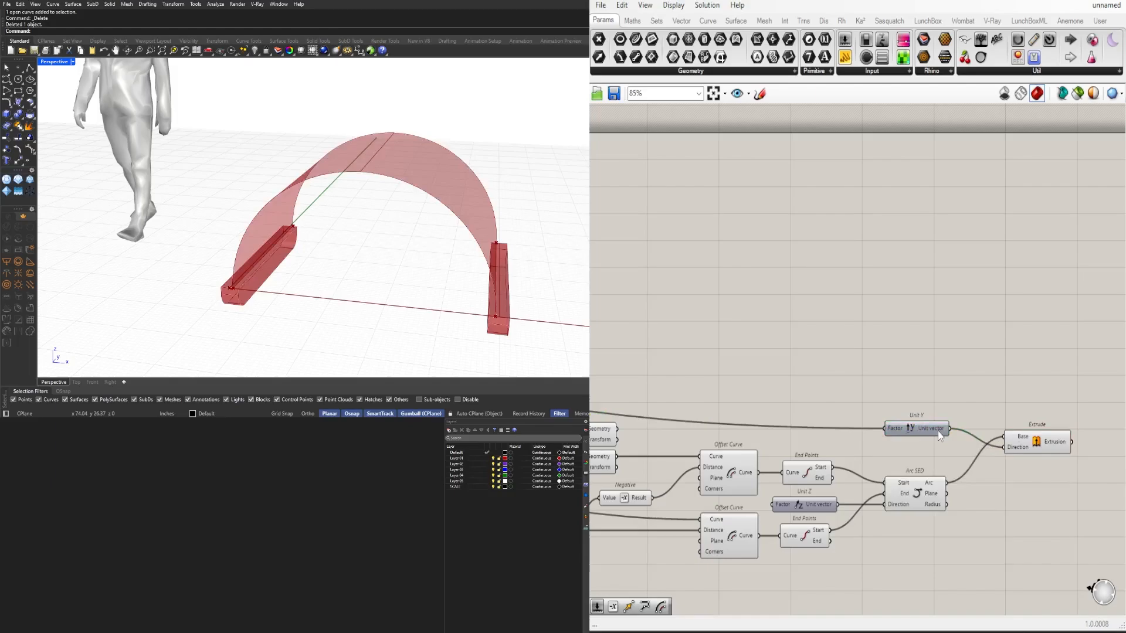
Step: Hide the wire entering the new Unit Y's Factor input and place Extrude closer to Unit Y
{"action": "right_click", "coordinate": [888, 453]}
{"action": "mouse_move", "coordinate": [930, 412]}
{"action": "left_click", "coordinate": [1065, 440]}
{"action": "scroll", "coordinate": [915, 435], "scroll_direction": "up", "scroll_amount": 3}
{"action": "left_click", "coordinate": [995, 450]}
{"action": "right_click_drag", "start_coordinate": [995, 449], "coordinate": [883, 442]}
{"action": "left_click_drag", "start_coordinate": [965, 453], "coordinate": [928, 453]}
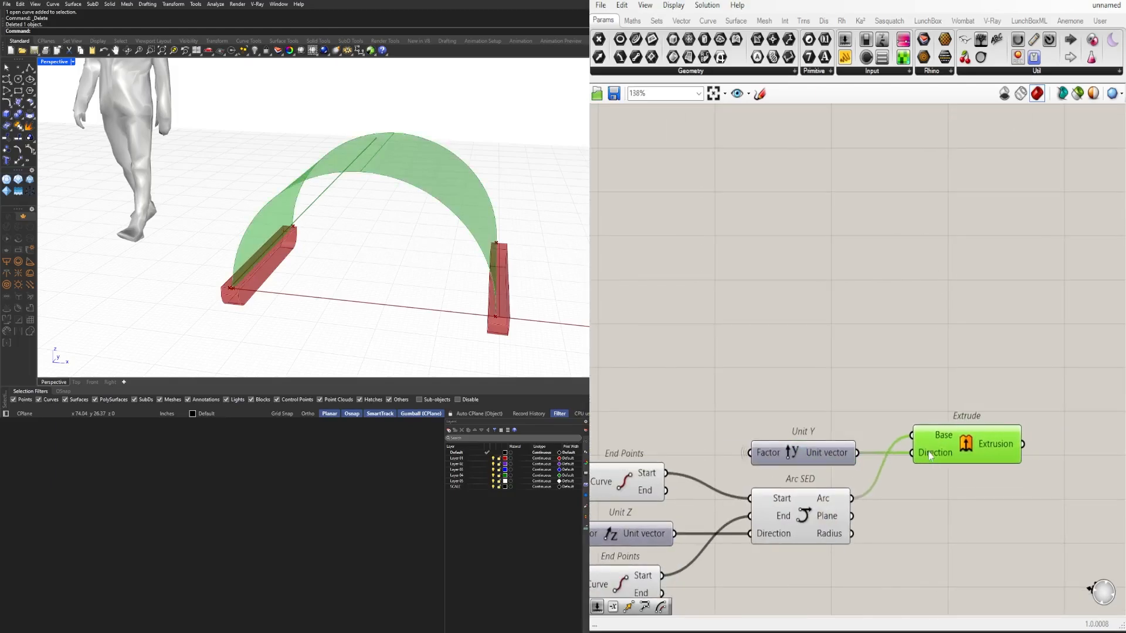
{"action": "left_click", "coordinate": [963, 440]}
{"action": "left_click", "coordinate": [897, 381]}
Step: Hide the long wire entering the lower Offset Curve's Curve input
{"action": "right_click_drag", "start_coordinate": [833, 381], "coordinate": [1065, 279]}
{"action": "right_click_drag", "start_coordinate": [264, 299], "coordinate": [331, 301]}
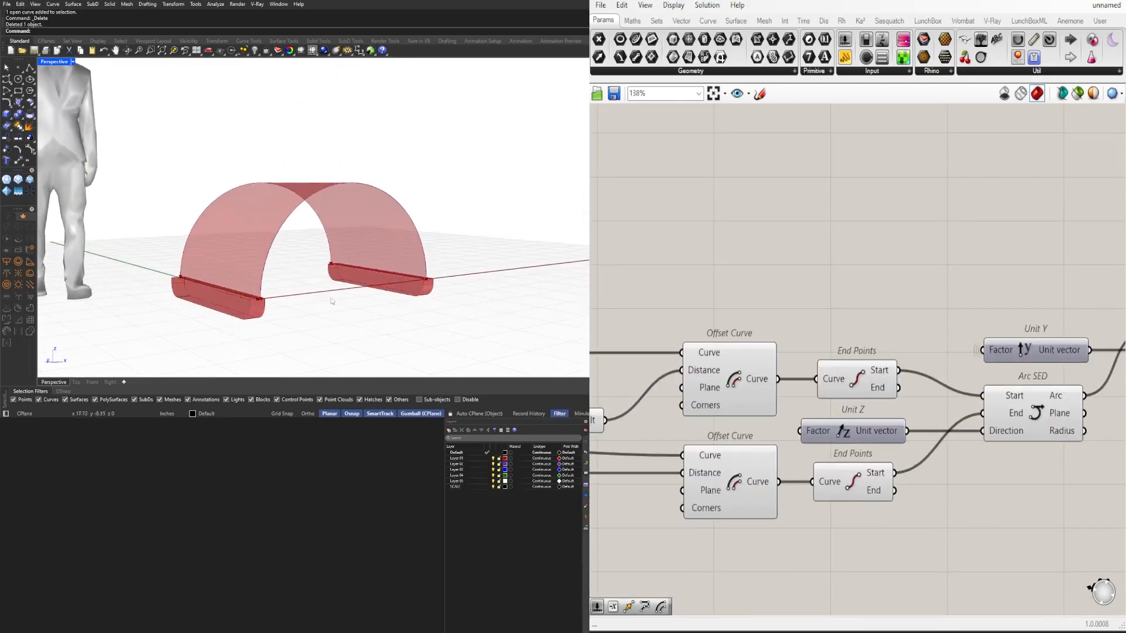
{"action": "scroll", "coordinate": [957, 345], "scroll_direction": "down", "scroll_amount": 7}
{"action": "scroll", "coordinate": [821, 387], "scroll_direction": "up", "scroll_amount": 7}
{"action": "right_click", "coordinate": [859, 354]}
{"action": "mouse_move", "coordinate": [906, 391]}
{"action": "right_click_drag", "start_coordinate": [991, 367], "coordinate": [1034, 379]}
{"action": "left_click", "coordinate": [1035, 420]}
Step: Select the whole definition and examine the resulting arch against the human figure
{"action": "scroll", "coordinate": [815, 424], "scroll_direction": "down", "scroll_amount": 8}
{"action": "right_click_drag", "start_coordinate": [807, 432], "coordinate": [934, 405]}
{"action": "left_click_drag", "start_coordinate": [1096, 434], "coordinate": [651, 275]}
{"action": "scroll", "coordinate": [650, 275], "scroll_direction": "up", "scroll_amount": 2}
{"action": "right_click_drag", "start_coordinate": [693, 287], "coordinate": [724, 289]}
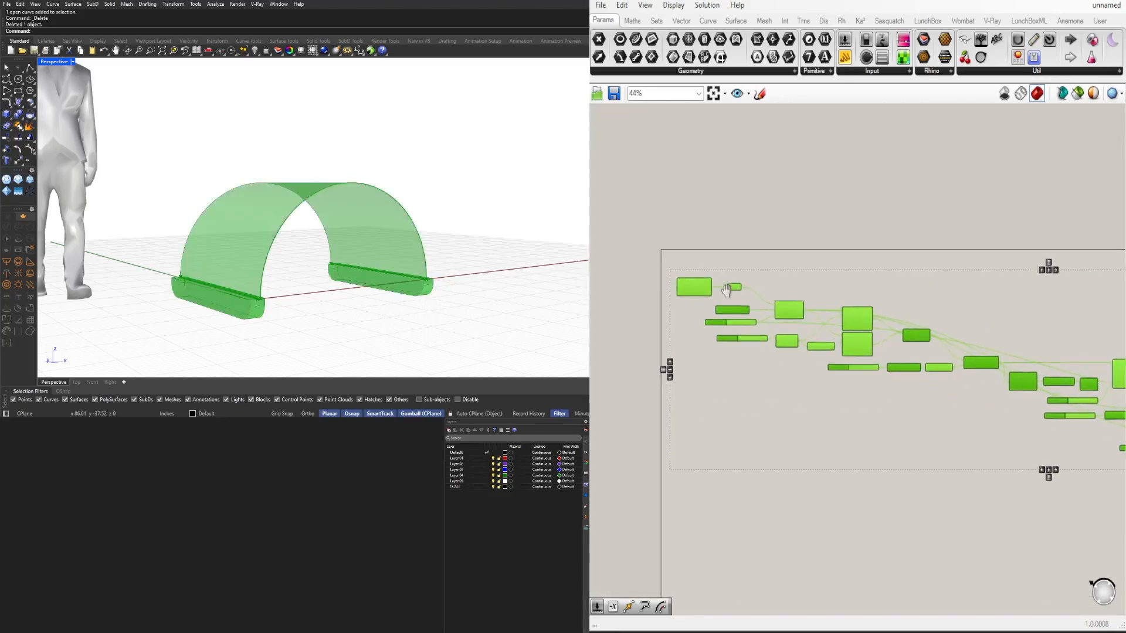
{"action": "scroll", "coordinate": [817, 278], "scroll_direction": "down", "scroll_amount": 2}
{"action": "left_click", "coordinate": [850, 264]}
{"action": "scroll", "coordinate": [932, 312], "scroll_direction": "up", "scroll_amount": 1}
{"action": "right_click_drag", "start_coordinate": [932, 313], "coordinate": [809, 355]}
{"action": "scroll", "coordinate": [295, 239], "scroll_direction": "down", "scroll_amount": 3}
{"action": "right_click_drag", "start_coordinate": [295, 239], "coordinate": [200, 187]}
Step: Try the base line's length slider at 24 and 36
{"action": "scroll", "coordinate": [798, 342], "scroll_direction": "up", "scroll_amount": 5}
{"action": "scroll", "coordinate": [680, 358], "scroll_direction": "up", "scroll_amount": 5}
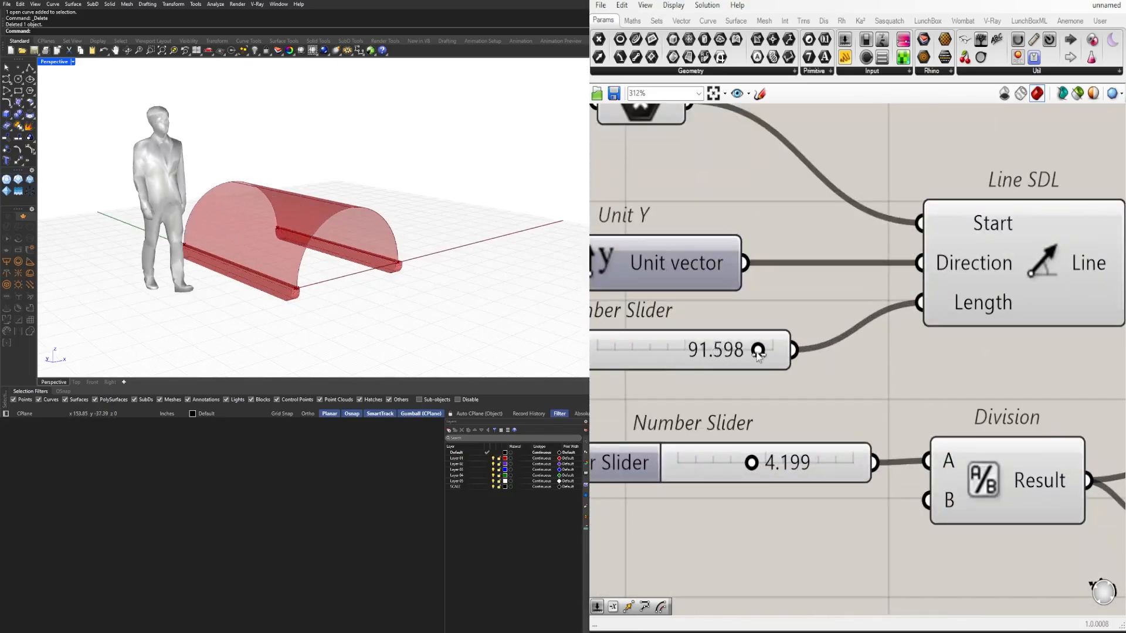
{"action": "double_click", "coordinate": [757, 352]}
{"action": "type", "text": "24"}
{"action": "key", "text": "Return"}
{"action": "type", "text": "36"}
{"action": "key", "text": "Return"}
{"action": "scroll", "coordinate": [786, 325], "scroll_direction": "down", "scroll_amount": 2}
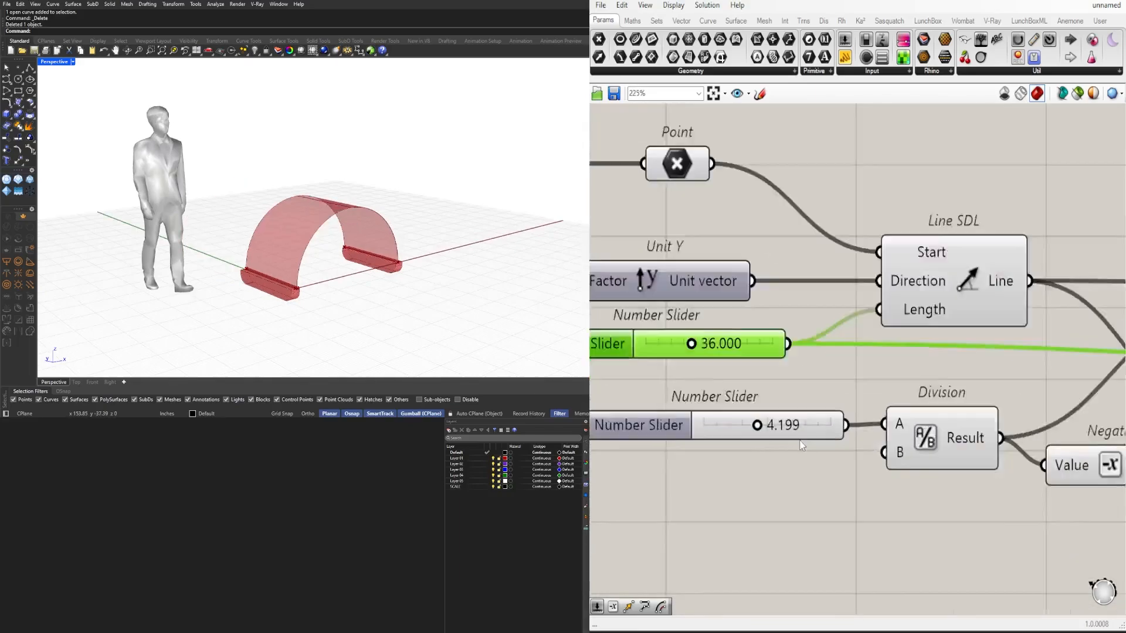
Step: Set the beam width slider that feeds Division to 5.500
{"action": "scroll", "coordinate": [801, 413], "scroll_direction": "up", "scroll_amount": 2}
{"action": "left_click_drag", "start_coordinate": [742, 420], "coordinate": [880, 408]}
{"action": "type", "text": "6"}
{"action": "key", "text": "Return"}
{"action": "scroll", "coordinate": [786, 428], "scroll_direction": "down", "scroll_amount": 5}
{"action": "scroll", "coordinate": [979, 472], "scroll_direction": "up", "scroll_amount": 5}
{"action": "double_click", "coordinate": [880, 408]}
{"action": "scroll", "coordinate": [861, 399], "scroll_direction": "down", "scroll_amount": 7}
Step: Set the radius slider of the Fillet Edge component to 3.0
{"action": "scroll", "coordinate": [765, 401], "scroll_direction": "up", "scroll_amount": 8}
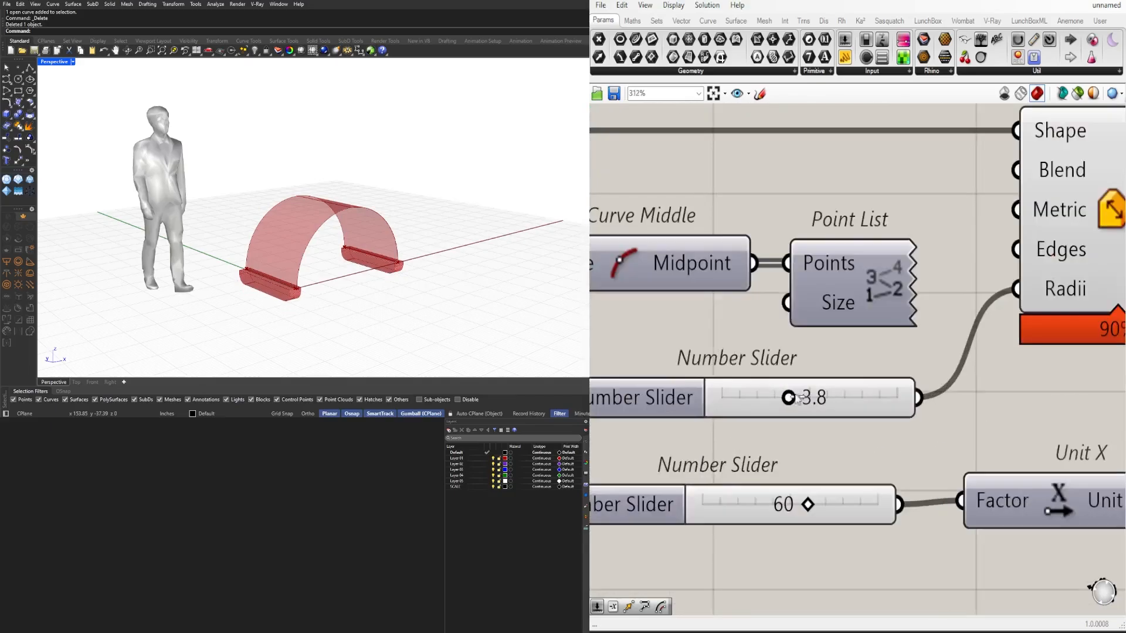
{"action": "left_click_drag", "start_coordinate": [787, 400], "coordinate": [755, 399]}
{"action": "double_click", "coordinate": [756, 399]}
{"action": "type", "text": "3"}
{"action": "key", "text": "Return"}
{"action": "scroll", "coordinate": [774, 403], "scroll_direction": "down", "scroll_amount": 2}
{"action": "scroll", "coordinate": [785, 469], "scroll_direction": "up", "scroll_amount": 2}
Step: Extend the range of the Unit X slider and set the beam spacing to 120
{"action": "right_click_drag", "start_coordinate": [797, 507], "coordinate": [747, 376]}
{"action": "left_click_drag", "start_coordinate": [746, 376], "coordinate": [921, 368]}
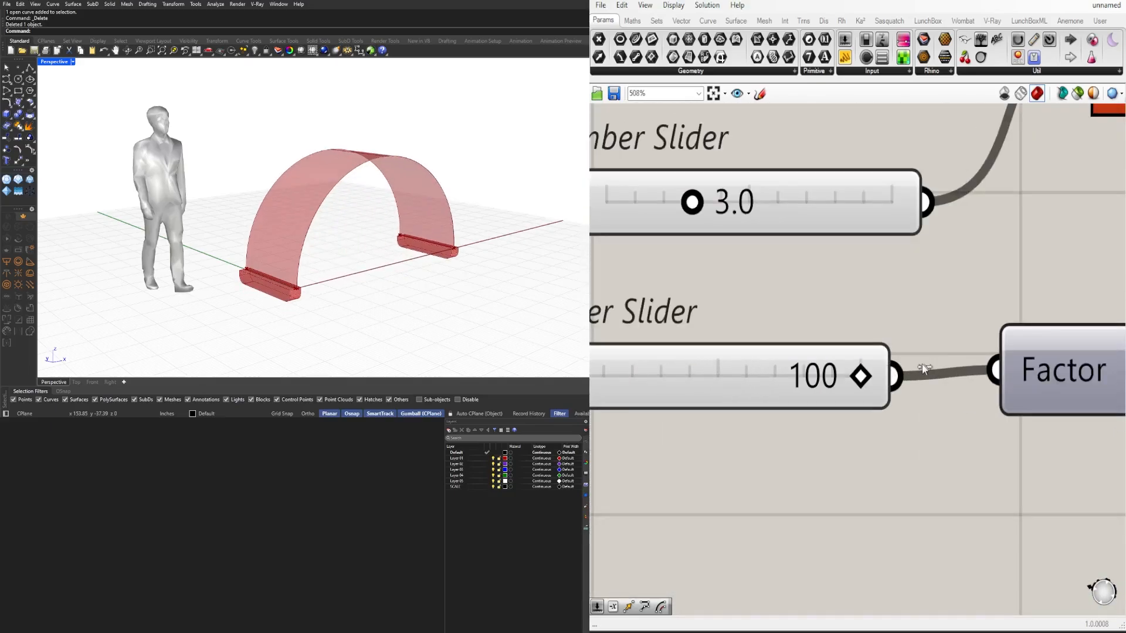
{"action": "right_click_drag", "start_coordinate": [689, 380], "coordinate": [873, 379]}
{"action": "double_click", "coordinate": [705, 373]}
{"action": "double_click", "coordinate": [725, 403]}
{"action": "left_click", "coordinate": [711, 494]}
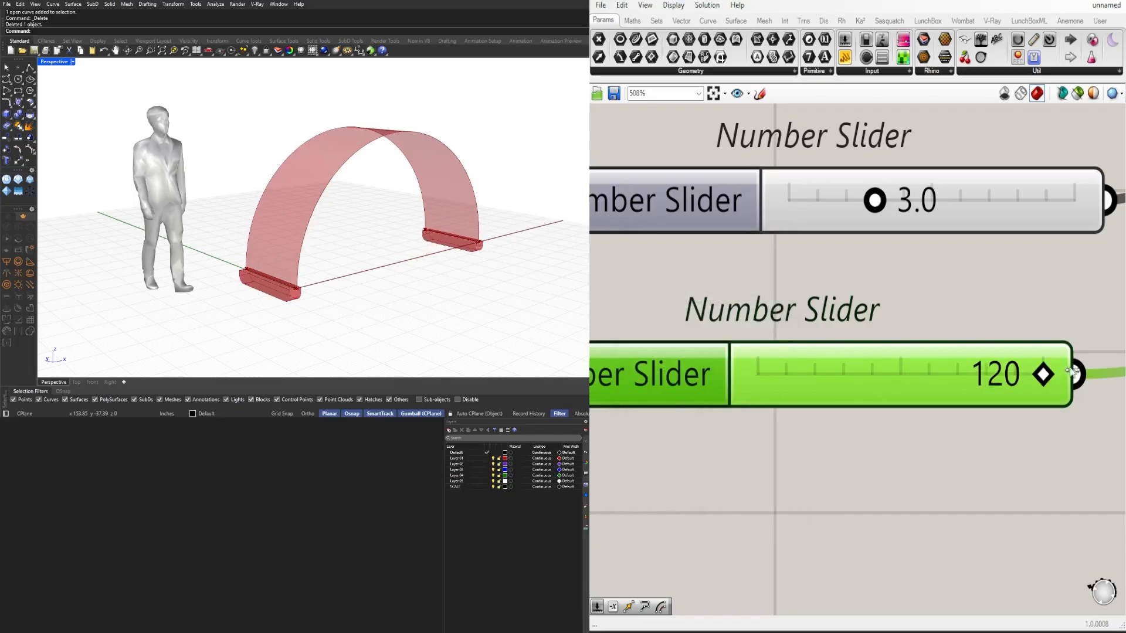
Step: Set the base line's length slider to 48 and check the arch's proportions
{"action": "scroll", "coordinate": [904, 380], "scroll_direction": "down", "scroll_amount": 5}
{"action": "scroll", "coordinate": [857, 307], "scroll_direction": "up", "scroll_amount": 5}
{"action": "double_click", "coordinate": [831, 292]}
{"action": "type", "text": "48"}
{"action": "key", "text": "Return"}
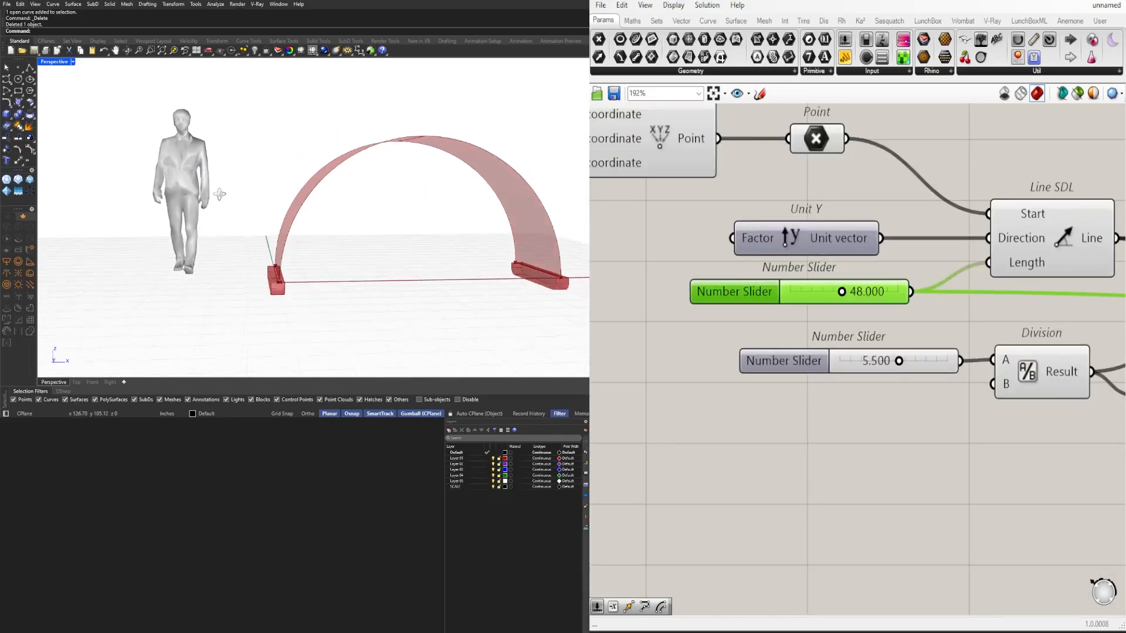
{"action": "scroll", "coordinate": [819, 217], "scroll_direction": "down", "scroll_amount": 8}
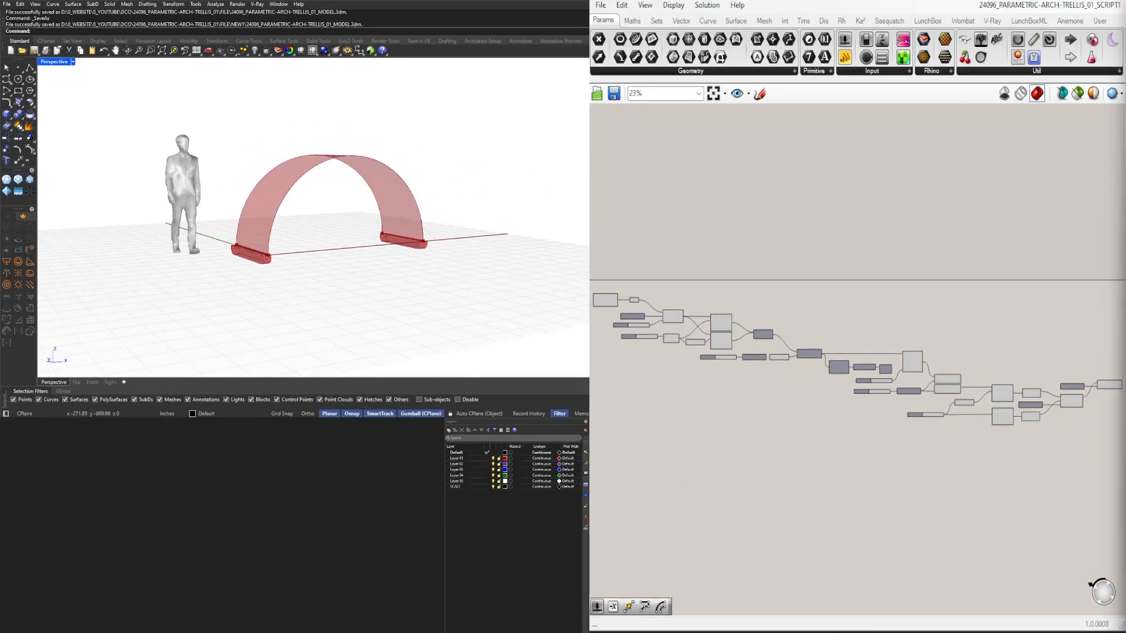
Step: Add a Surface parameter after Extrude and feed the extrusion into it
{"action": "scroll", "coordinate": [706, 300], "scroll_direction": "up", "scroll_amount": 5}
{"action": "double_click", "coordinate": [867, 333]}
{"action": "type", "text": "SURF"}
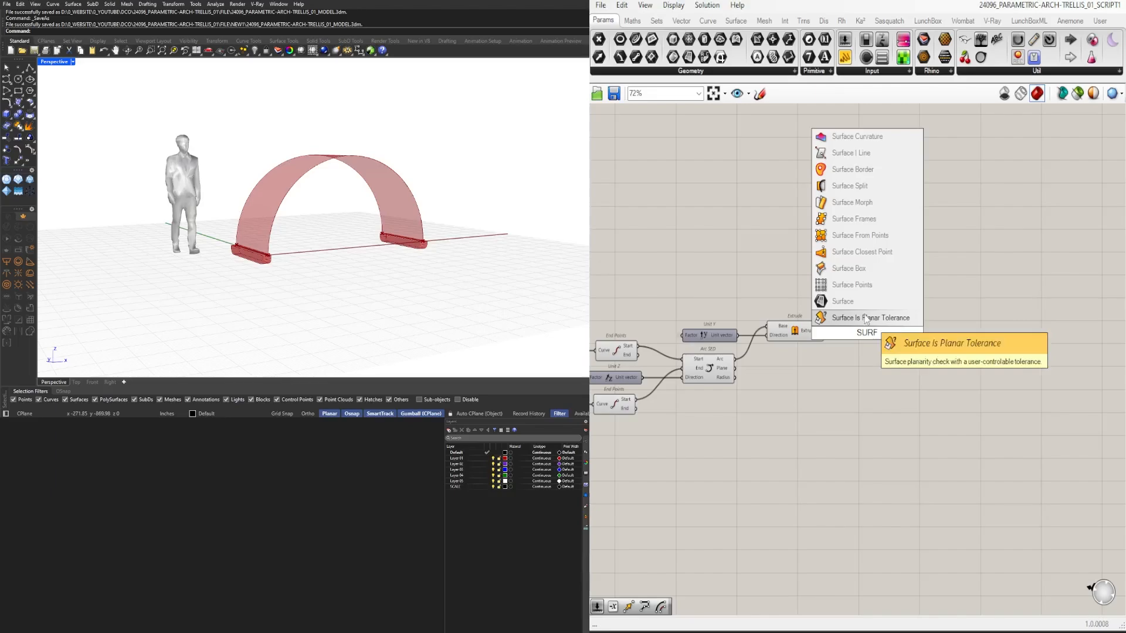
{"action": "left_click", "coordinate": [843, 301]}
{"action": "scroll", "coordinate": [836, 330], "scroll_direction": "up", "scroll_amount": 4}
{"action": "left_click_drag", "start_coordinate": [812, 332], "coordinate": [885, 333]}
Step: Turn off the preview of the arch's Extrude component
{"action": "right_click_drag", "start_coordinate": [301, 181], "coordinate": [337, 208]}
{"action": "left_click", "coordinate": [768, 336]}
{"action": "middle_click", "coordinate": [768, 336]}
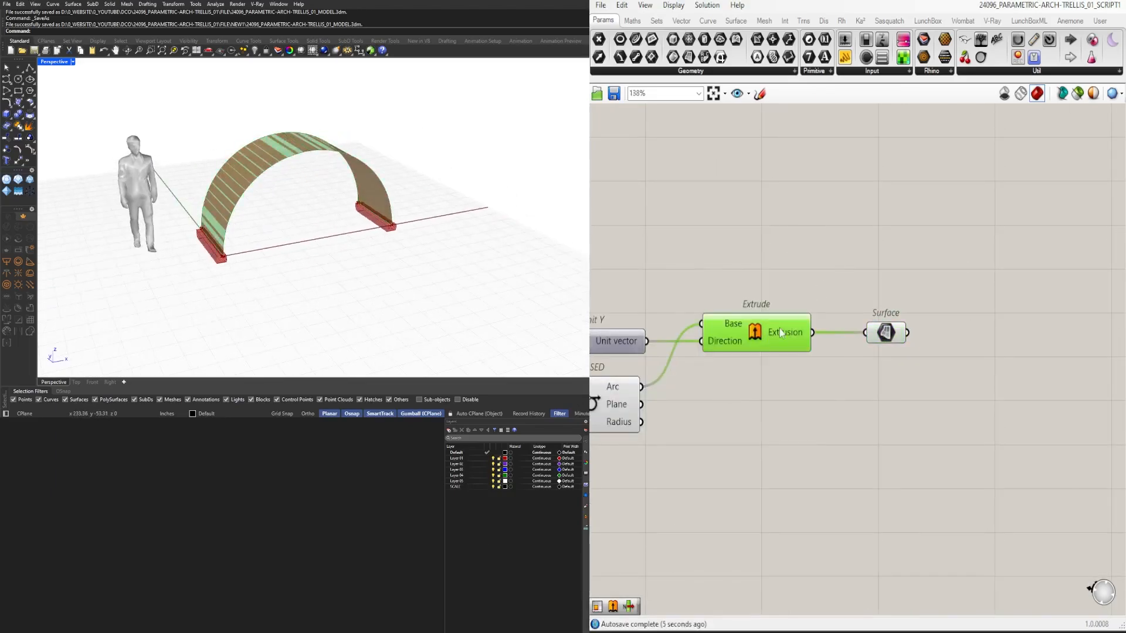
{"action": "middle_click", "coordinate": [779, 328]}
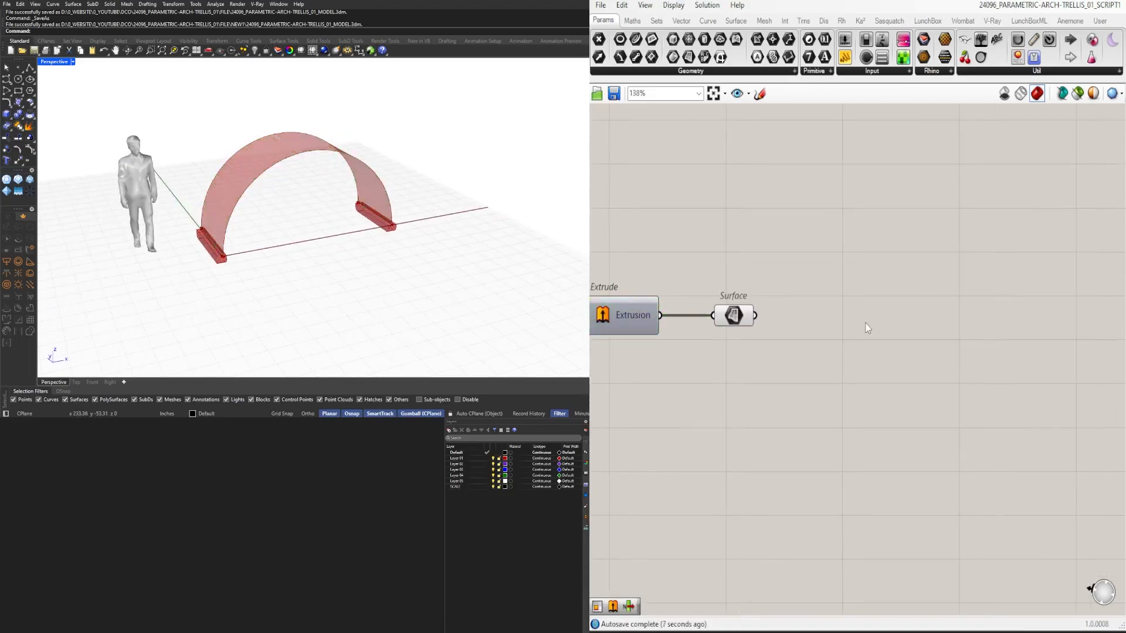
Step: Add an Isotrim component that takes its surface from the Surface parameter
{"action": "double_click", "coordinate": [865, 322]}
{"action": "type", "text": "ISOTR"}
{"action": "key", "text": "Return"}
Step: Add a Divide Domain² fed by the Surface parameter, connect its Segments to Isotrim's Domain, and arrange both components
{"action": "scroll", "coordinate": [850, 329], "scroll_direction": "down", "scroll_amount": 3}
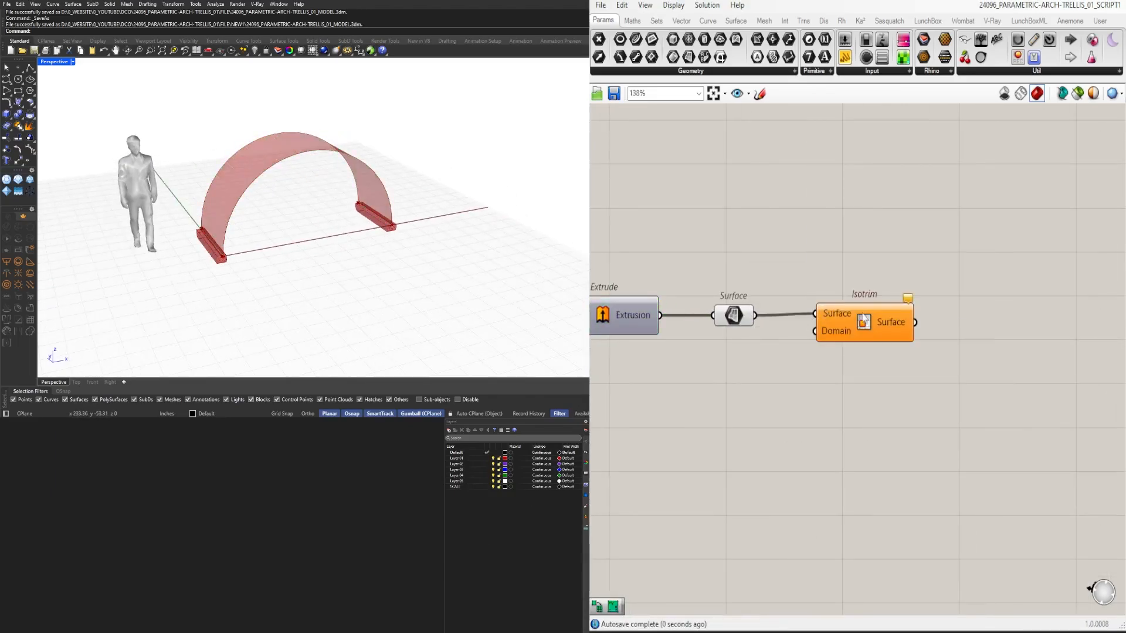
{"action": "double_click", "coordinate": [937, 369]}
{"action": "type", "text": "DIVI"}
{"action": "left_click", "coordinate": [937, 353]}
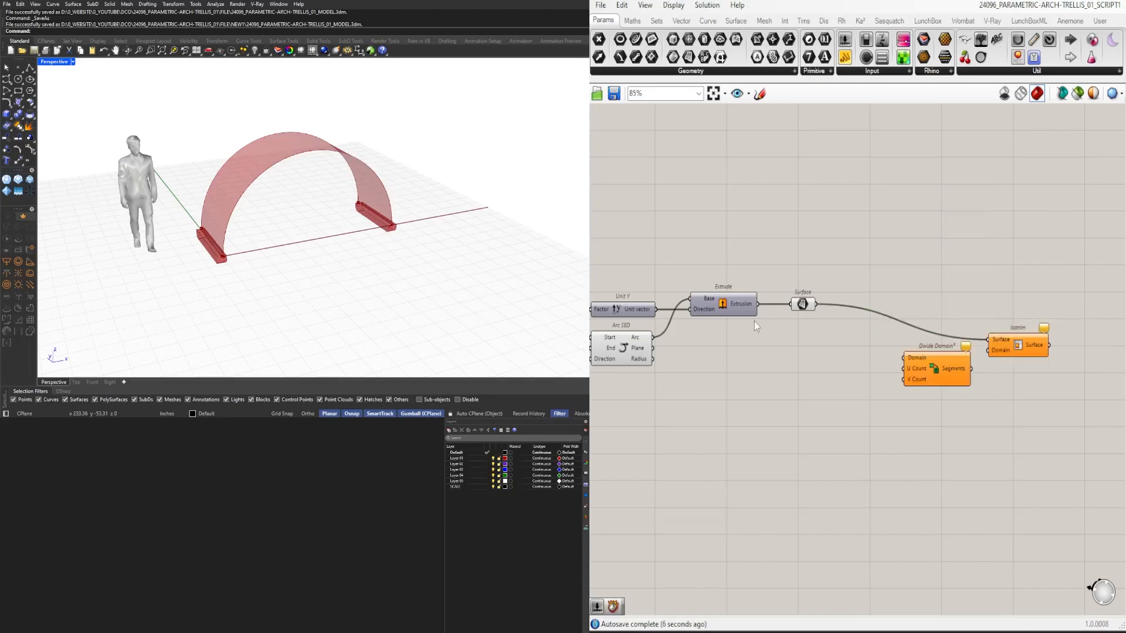
{"action": "left_click_drag", "start_coordinate": [991, 356], "coordinate": [989, 350]}
{"action": "left_click_drag", "start_coordinate": [1020, 350], "coordinate": [1027, 309]}
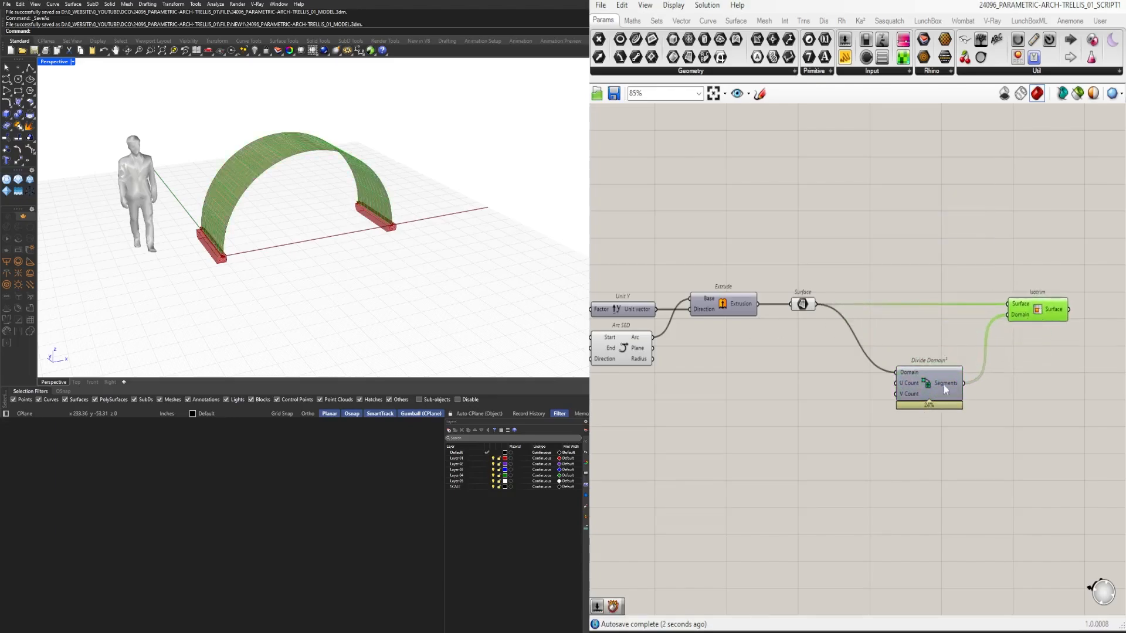
{"action": "left_click_drag", "start_coordinate": [943, 384], "coordinate": [967, 344]}
Step: Add an even-number slider ranging from 0 to 24 and set it to 2
{"action": "left_click", "coordinate": [871, 420]}
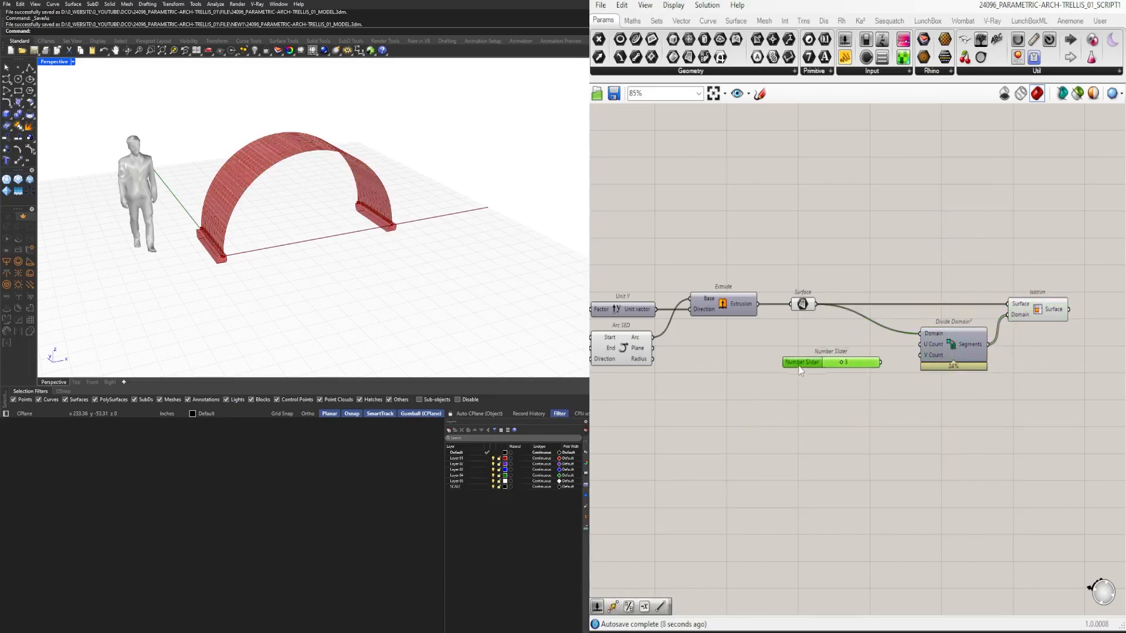
{"action": "scroll", "coordinate": [801, 369], "scroll_direction": "up", "scroll_amount": 3}
{"action": "double_click", "coordinate": [801, 370]}
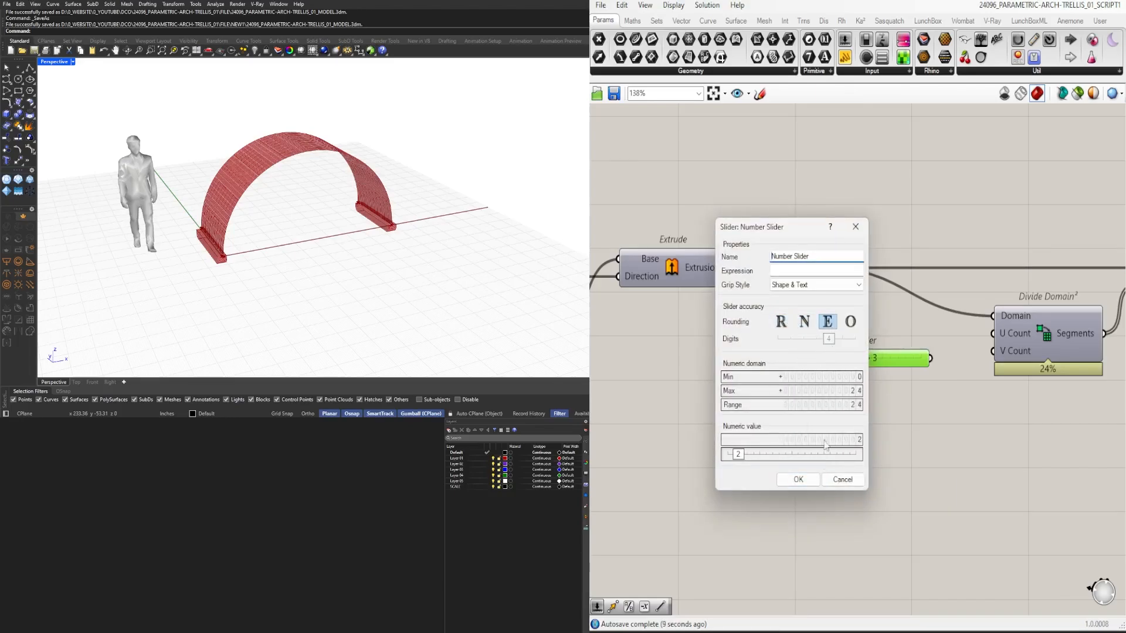
{"action": "left_click", "coordinate": [797, 479]}
{"action": "double_click", "coordinate": [828, 358]}
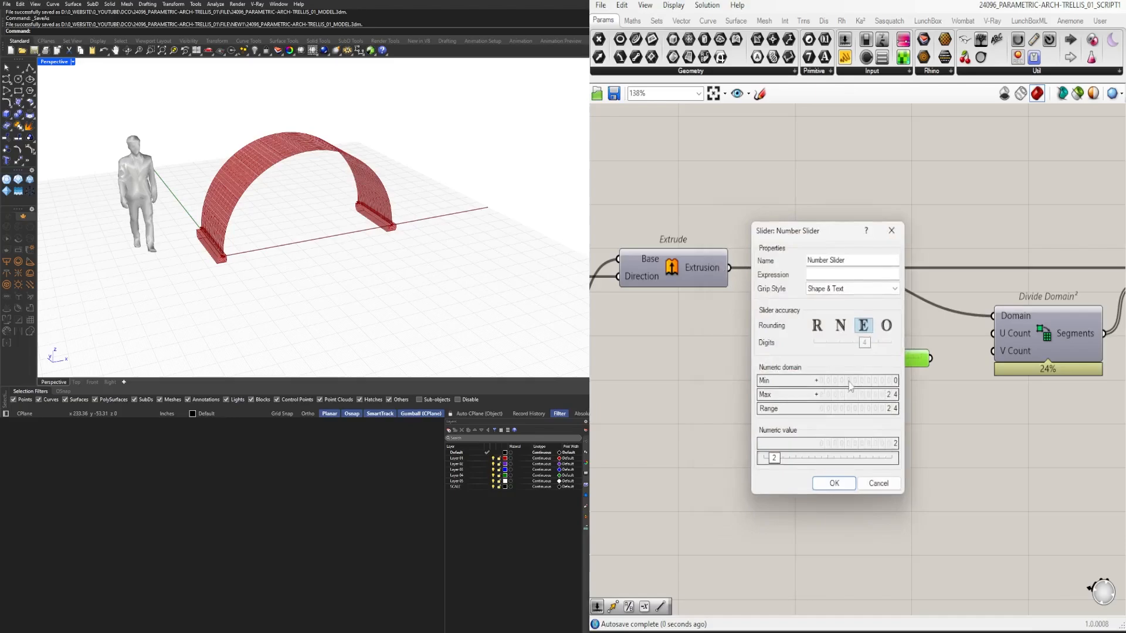
{"action": "left_click", "coordinate": [833, 482]}
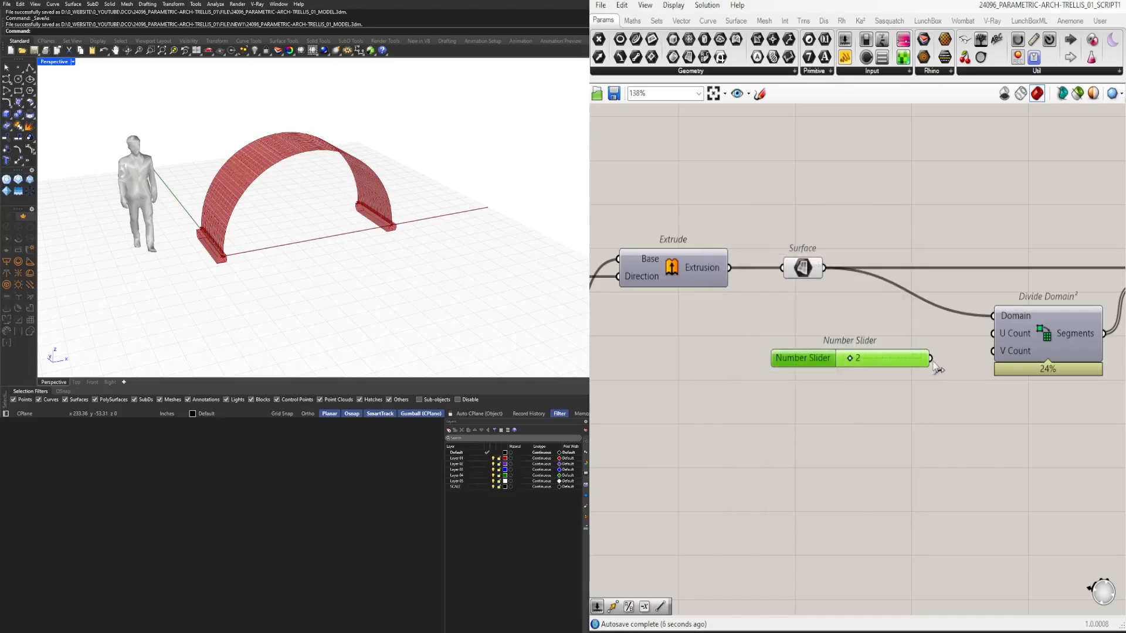
Step: Feed the slider and a duplicate into Divide Domain²'s U Count and V Count, and set them to 4 and 12
{"action": "left_click_drag", "start_coordinate": [911, 357], "coordinate": [993, 350]}
{"action": "scroll", "coordinate": [830, 330], "scroll_direction": "up", "scroll_amount": 4}
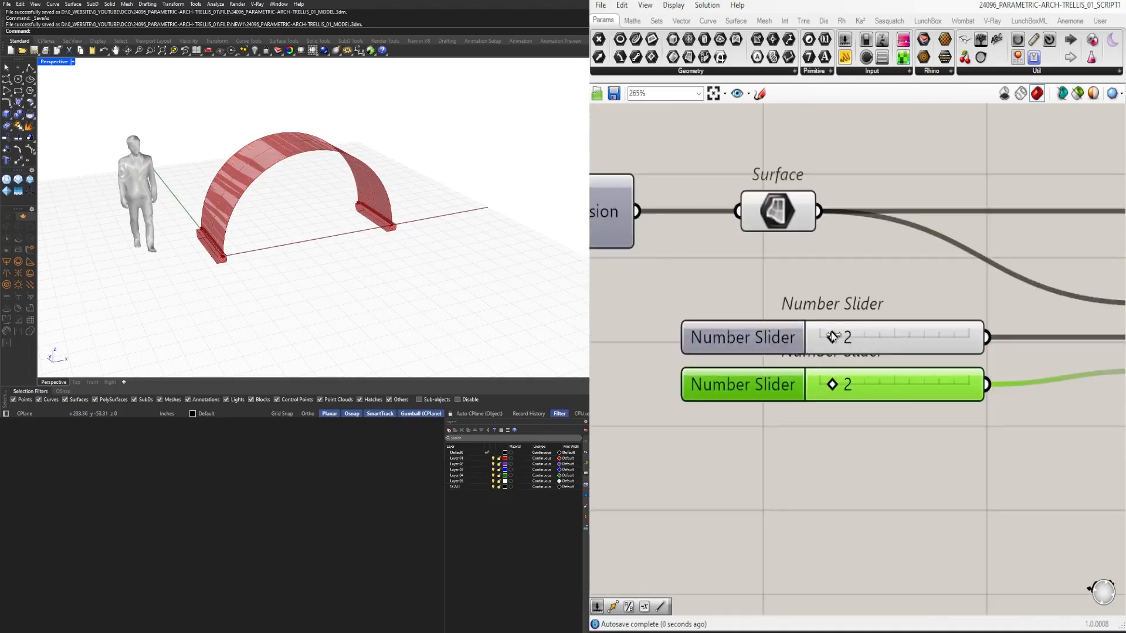
{"action": "mouse_move", "coordinate": [832, 337]}
{"action": "left_mouse_down"}
{"action": "mouse_move", "coordinate": [894, 338]}
{"action": "mouse_move", "coordinate": [832, 337]}
{"action": "left_mouse_up"}
{"action": "left_click", "coordinate": [870, 385]}
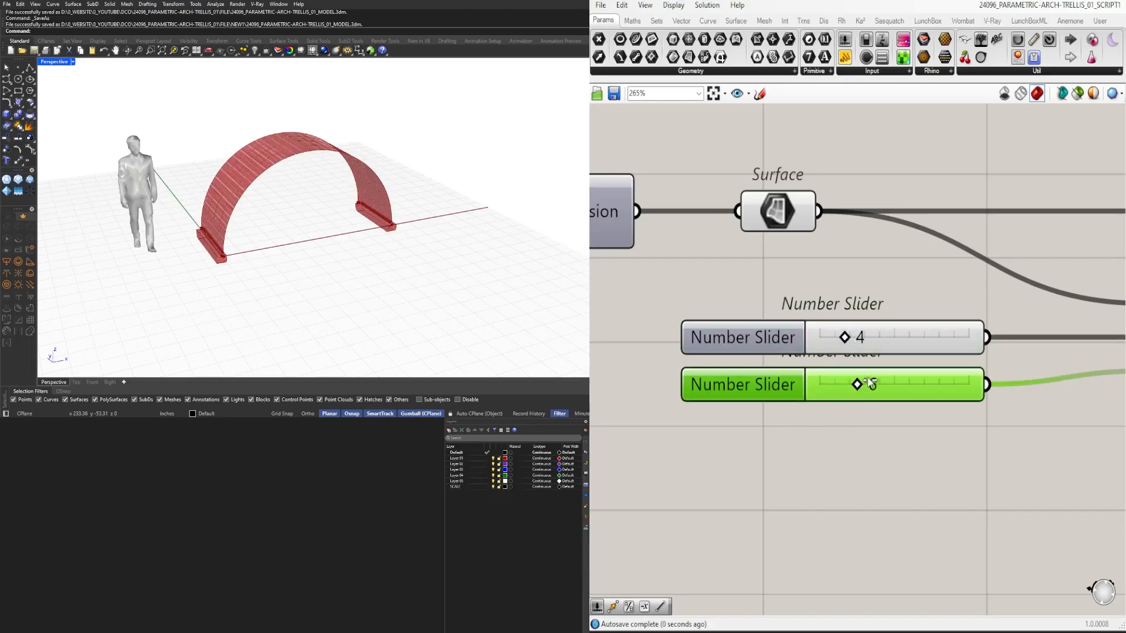
Step: Reposition the surface subdivision components and turn off the preview of the Surface parameter
{"action": "scroll", "coordinate": [903, 372], "scroll_direction": "down", "scroll_amount": 5}
{"action": "left_click_drag", "start_coordinate": [1001, 441], "coordinate": [718, 308]}
{"action": "left_click_drag", "start_coordinate": [885, 385], "coordinate": [807, 385]}
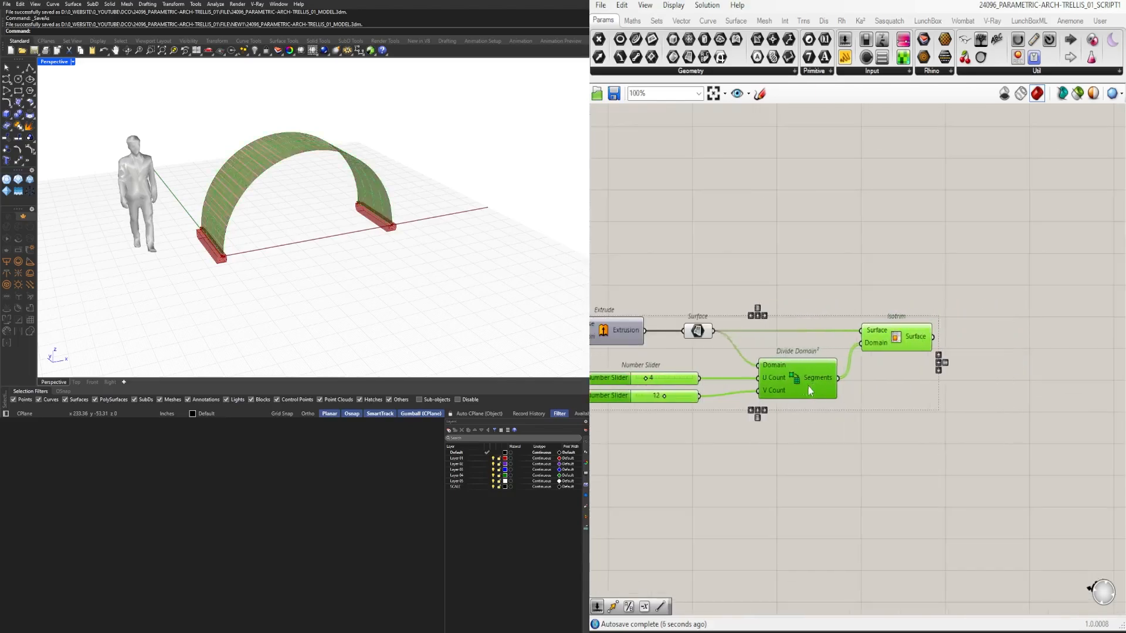
{"action": "left_click", "coordinate": [808, 385]}
{"action": "left_click", "coordinate": [703, 331], "text": "shift"}
{"action": "left_click", "coordinate": [892, 336]}
{"action": "right_click_drag", "start_coordinate": [893, 336], "coordinate": [849, 349]}
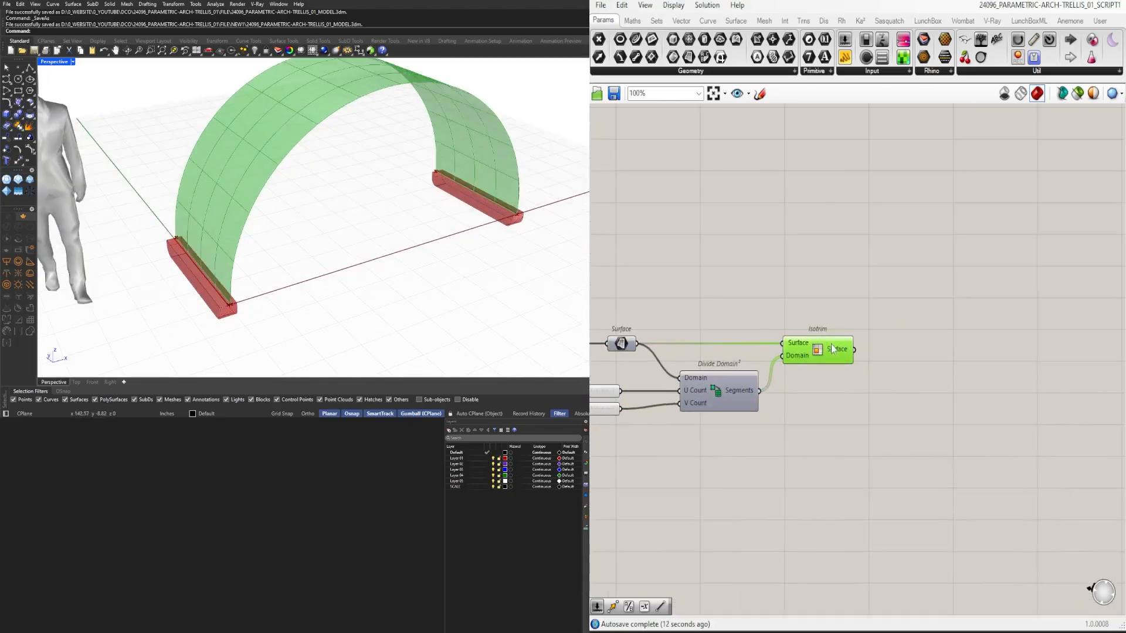
Step: Add a Deconstruct Brep component after Isotrim and feed Isotrim's Surface output into its Brep input
{"action": "double_click", "coordinate": [968, 359]}
{"action": "type", "text": "DEC"}
{"action": "left_click", "coordinate": [957, 245]}
{"action": "left_click", "coordinate": [855, 351]}
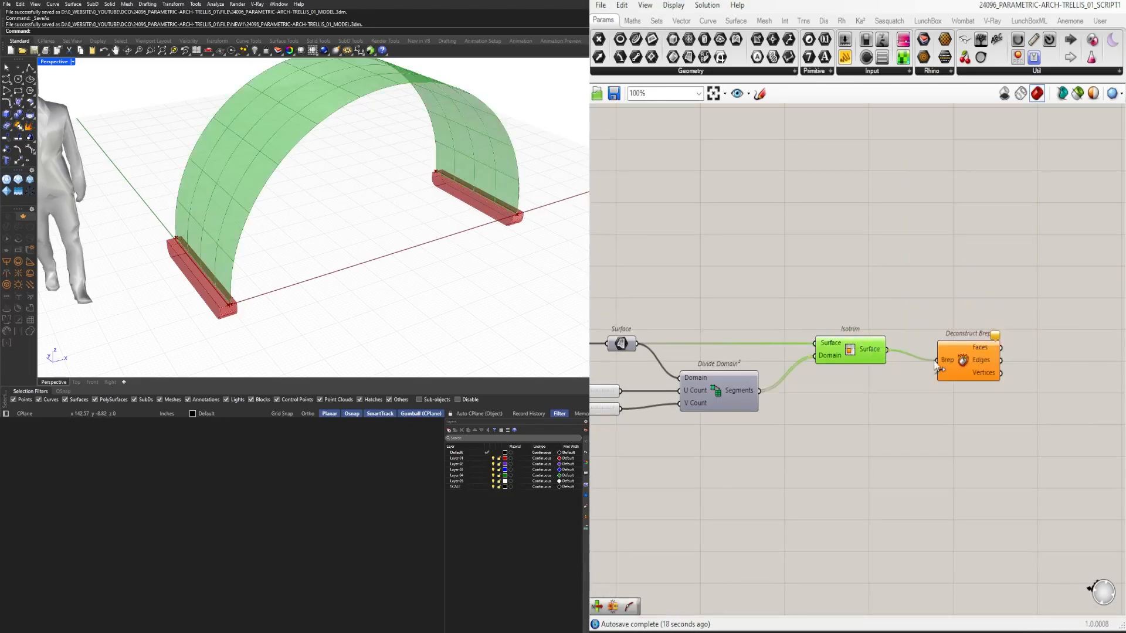
{"action": "left_click_drag", "start_coordinate": [936, 365], "coordinate": [938, 360]}
{"action": "left_click_drag", "start_coordinate": [962, 366], "coordinate": [962, 355]}
{"action": "right_click_drag", "start_coordinate": [963, 355], "coordinate": [887, 360]}
{"action": "left_click_drag", "start_coordinate": [893, 358], "coordinate": [911, 390]}
{"action": "right_click_drag", "start_coordinate": [1020, 404], "coordinate": [904, 365]}
Step: Add a PolyLine component and a List Item component after Deconstruct Brep
{"action": "double_click", "coordinate": [910, 364]}
{"action": "type", "text": "POLYL"}
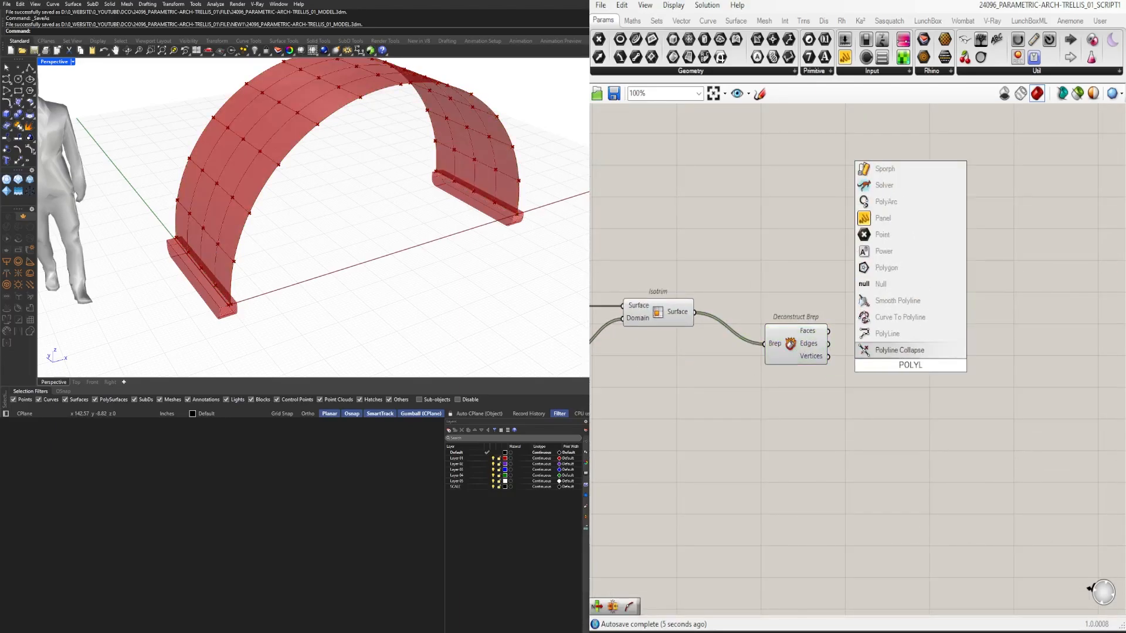
{"action": "left_click", "coordinate": [887, 333]}
{"action": "type", "text": "ITEM"}
{"action": "left_click", "coordinate": [915, 374]}
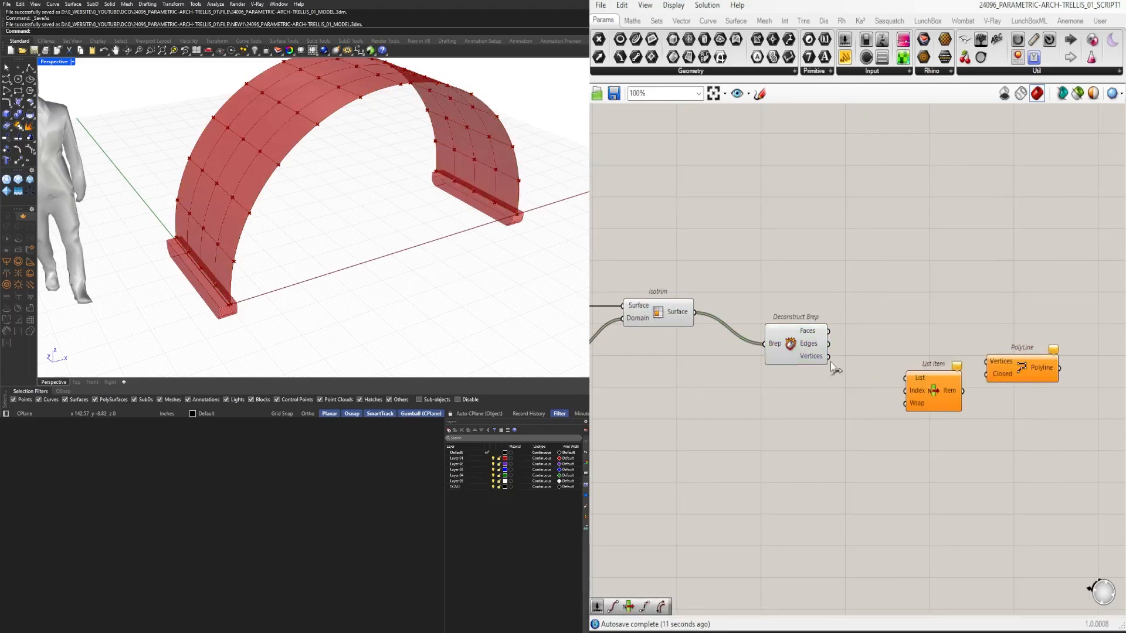
Step: Feed Deconstruct Brep's Vertices into List Item and extend List Item with outputs +1, +2 and +3
{"action": "scroll", "coordinate": [913, 405], "scroll_direction": "up", "scroll_amount": 6}
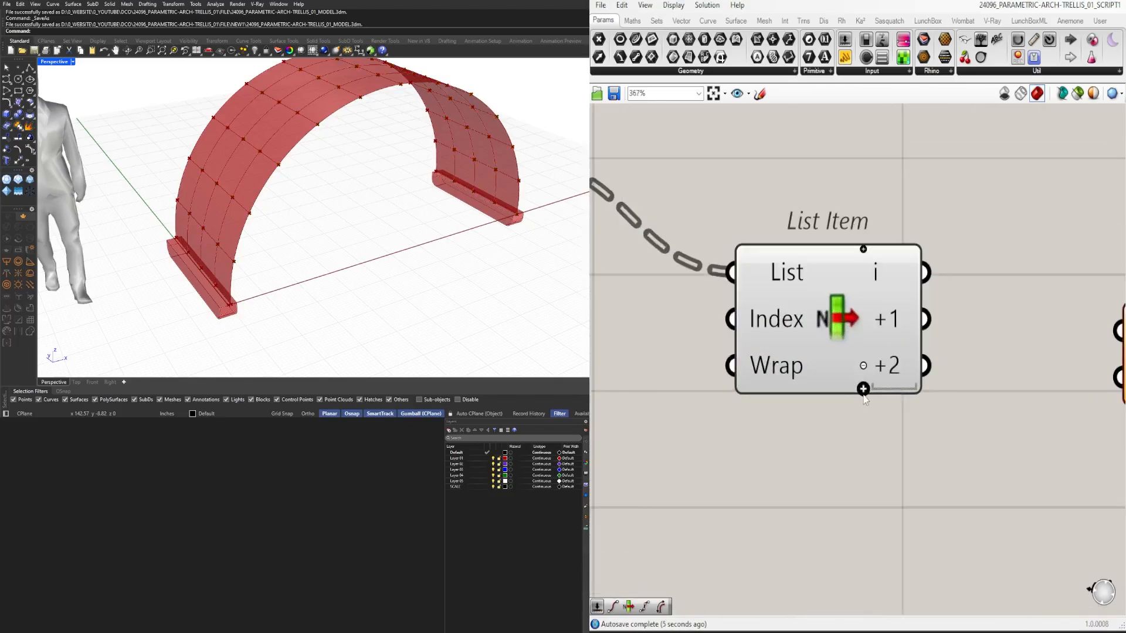
{"action": "left_click", "coordinate": [863, 388]}
{"action": "scroll", "coordinate": [863, 398], "scroll_direction": "down", "scroll_amount": 4}
{"action": "left_click_drag", "start_coordinate": [824, 360], "coordinate": [820, 345]}
{"action": "left_click_drag", "start_coordinate": [850, 359], "coordinate": [809, 344]}
{"action": "right_click_drag", "start_coordinate": [915, 442], "coordinate": [795, 452]}
{"action": "scroll", "coordinate": [860, 392], "scroll_direction": "up", "scroll_amount": 1}
{"action": "right_click_drag", "start_coordinate": [860, 392], "coordinate": [902, 335]}
{"action": "scroll", "coordinate": [903, 336], "scroll_direction": "down", "scroll_amount": 1}
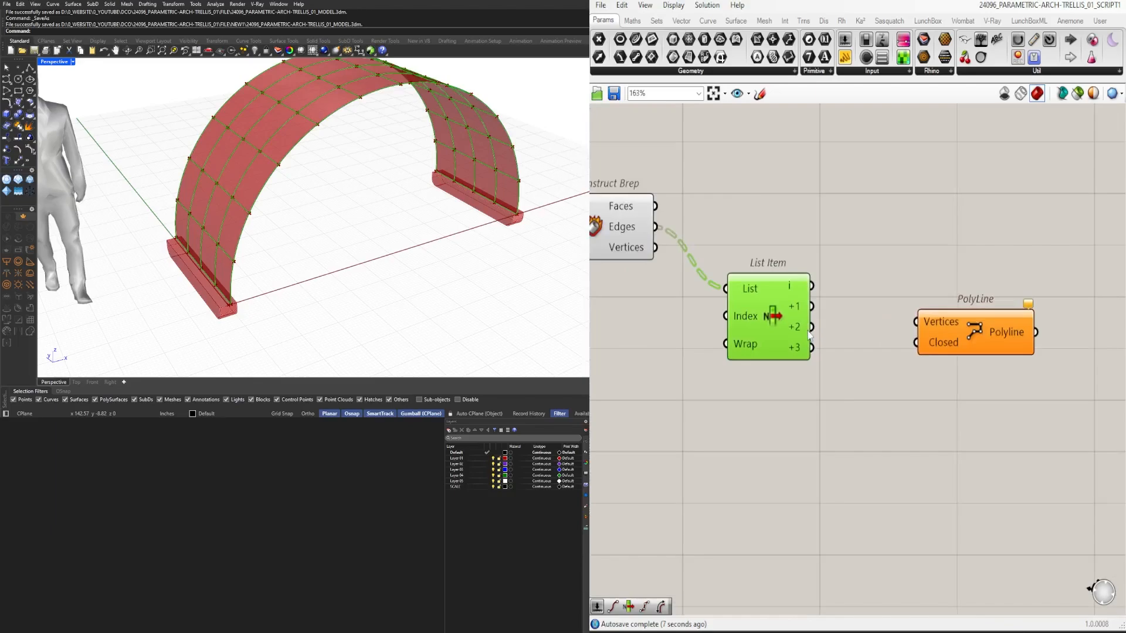
{"action": "scroll", "coordinate": [831, 305], "scroll_direction": "up", "scroll_amount": 2}
Step: Connect List Item's i, +1 and +2 outputs to PolyLine's Vertices and set its Closed input to True
{"action": "left_click_drag", "start_coordinate": [804, 278], "coordinate": [863, 301]}
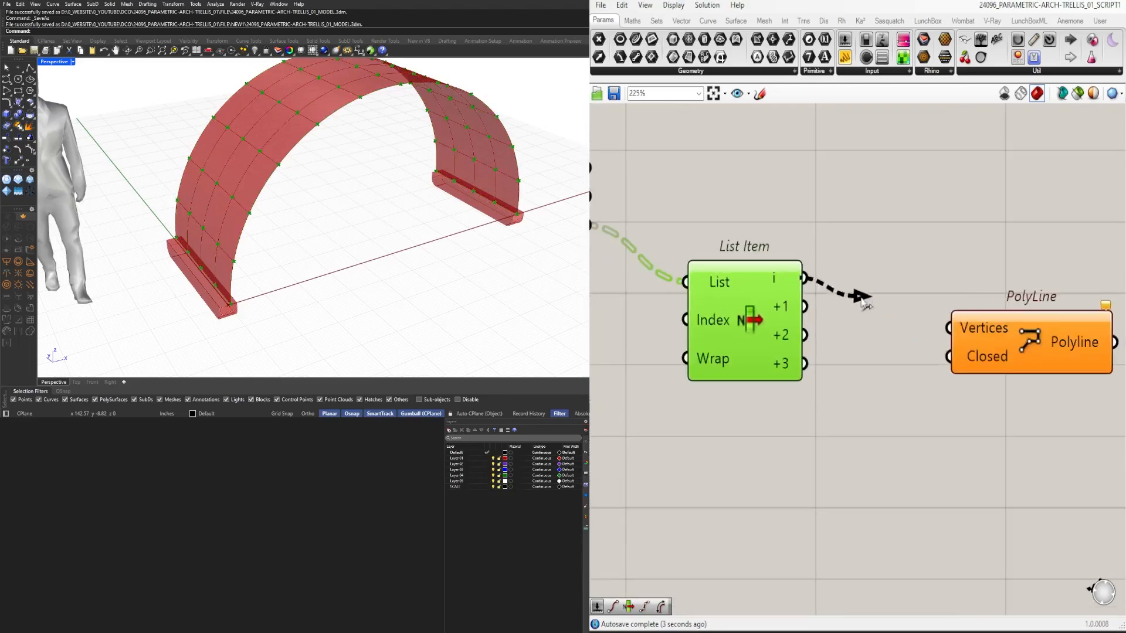
{"action": "left_click_drag", "start_coordinate": [951, 327], "coordinate": [950, 328], "text": "shift"}
{"action": "left_click_drag", "start_coordinate": [804, 335], "coordinate": [950, 328], "text": "shift"}
{"action": "right_click_drag", "start_coordinate": [966, 354], "coordinate": [864, 342]}
{"action": "right_click", "coordinate": [863, 340]}
{"action": "mouse_move", "coordinate": [903, 464]}
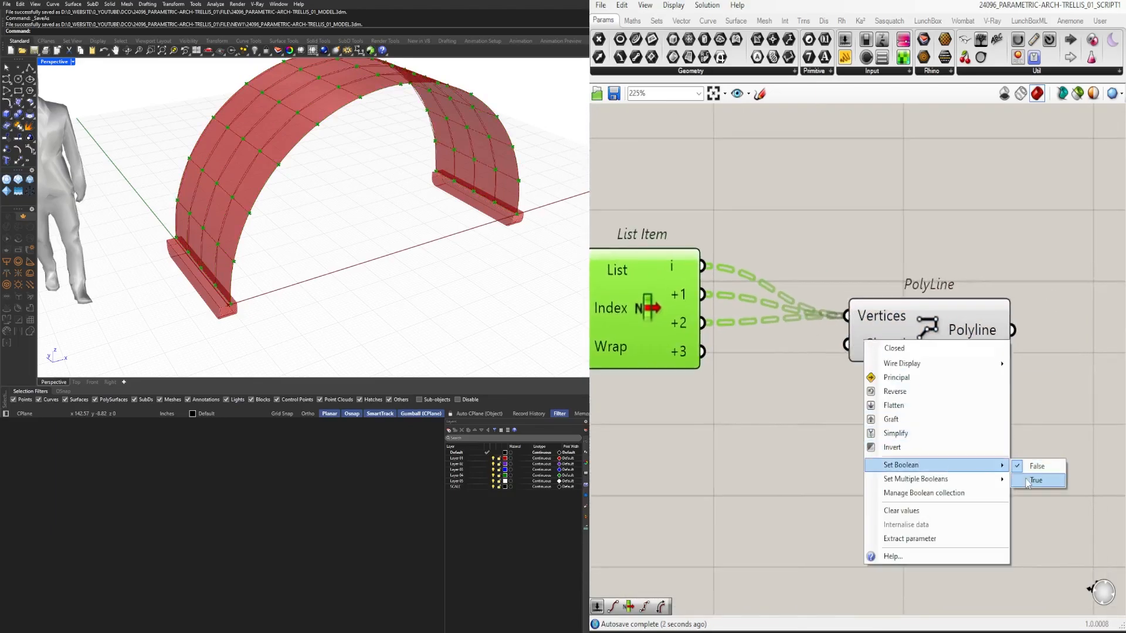
{"action": "left_click", "coordinate": [1030, 480]}
{"action": "left_click_drag", "start_coordinate": [917, 313], "coordinate": [978, 261]}
Step: Add a Boundary Surfaces component and feed the PolyLine output into its Edges
{"action": "right_click_drag", "start_coordinate": [363, 226], "coordinate": [440, 244]}
{"action": "scroll", "coordinate": [938, 304], "scroll_direction": "down", "scroll_amount": 2}
{"action": "right_click_drag", "start_coordinate": [938, 303], "coordinate": [775, 304]}
{"action": "double_click", "coordinate": [920, 311]}
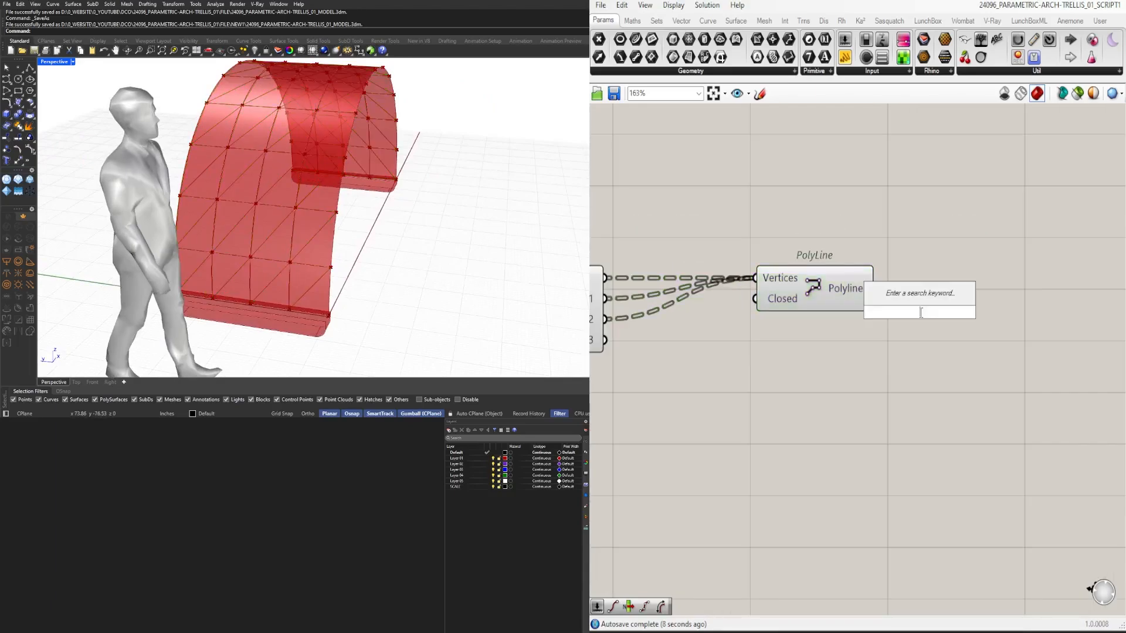
{"action": "type", "text": "BOU"}
{"action": "left_click", "coordinate": [910, 298]}
{"action": "left_click_drag", "start_coordinate": [874, 288], "coordinate": [952, 291]}
{"action": "right_click_drag", "start_coordinate": [486, 246], "coordinate": [411, 226]}
{"action": "left_click_drag", "start_coordinate": [957, 292], "coordinate": [951, 292]}
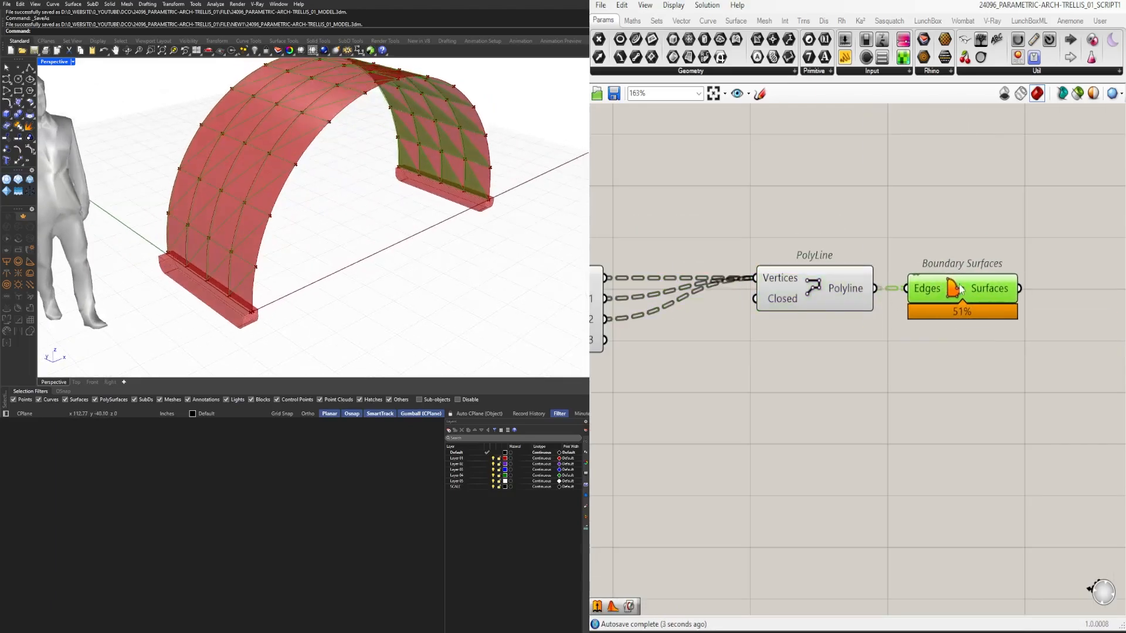
Step: Duplicate the PolyLine and Boundary Surfaces pair below, and feed the copy's Vertices from List Item's +1, +2 and +3 outputs
{"action": "scroll", "coordinate": [950, 292], "scroll_direction": "down", "scroll_amount": 2}
{"action": "left_click_drag", "start_coordinate": [1021, 339], "coordinate": [864, 301]}
{"action": "left_click_drag", "start_coordinate": [864, 301], "coordinate": [865, 339], "text": "alt"}
{"action": "left_click", "coordinate": [774, 343]}
{"action": "left_click_drag", "start_coordinate": [701, 327], "coordinate": [834, 321]}
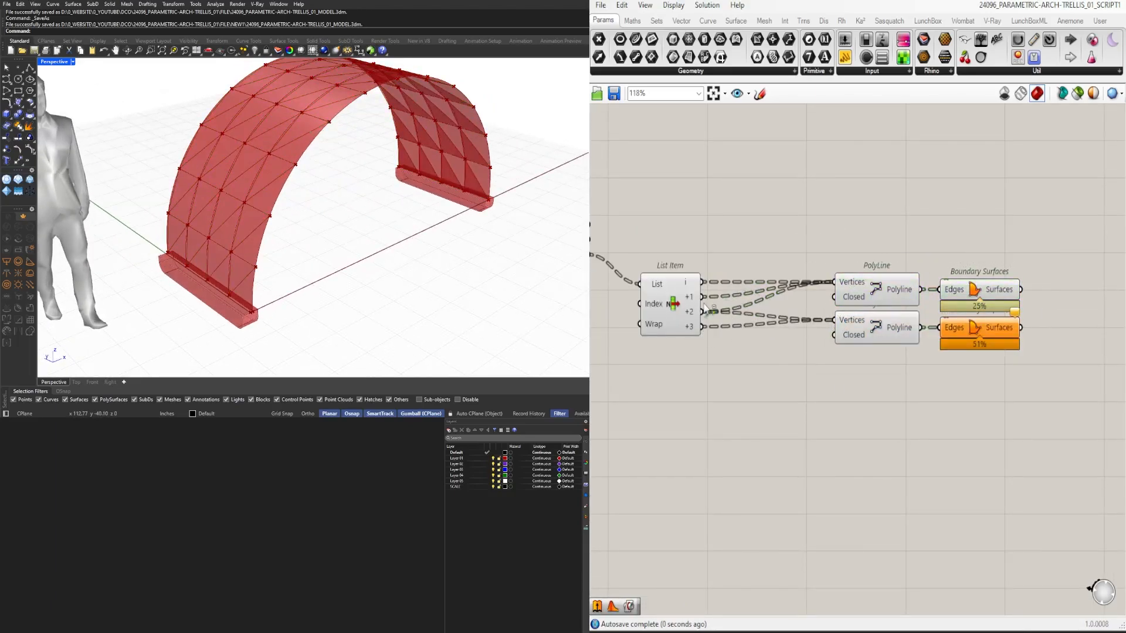
{"action": "left_click_drag", "start_coordinate": [704, 304], "coordinate": [835, 321], "text": "shift"}
{"action": "left_click", "coordinate": [987, 326]}
{"action": "left_click", "coordinate": [967, 298]}
{"action": "left_click", "coordinate": [874, 340]}
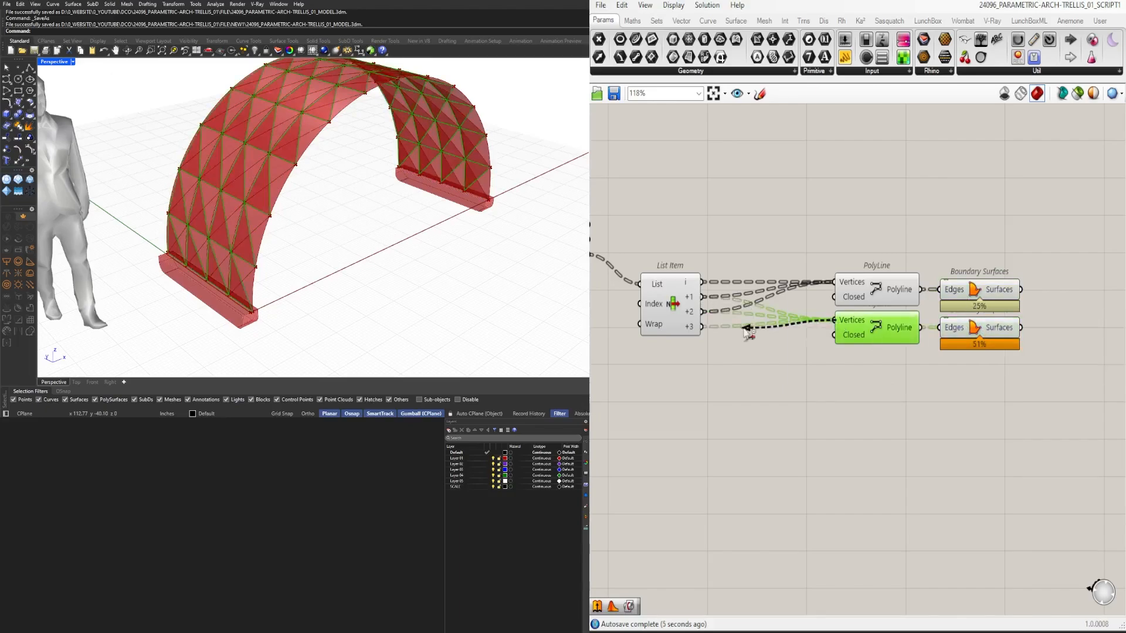
Step: Try other combinations of List Item outputs for the second PolyLine's Vertices, compare the resulting triangles, and disconnect the wires
{"action": "left_click_drag", "start_coordinate": [743, 328], "coordinate": [702, 326], "text": "ctrl"}
{"action": "left_click_drag", "start_coordinate": [702, 282], "coordinate": [832, 321], "text": "shift"}
{"action": "left_click", "coordinate": [780, 337]}
{"action": "left_click_drag", "start_coordinate": [701, 327], "coordinate": [838, 320], "text": "shift"}
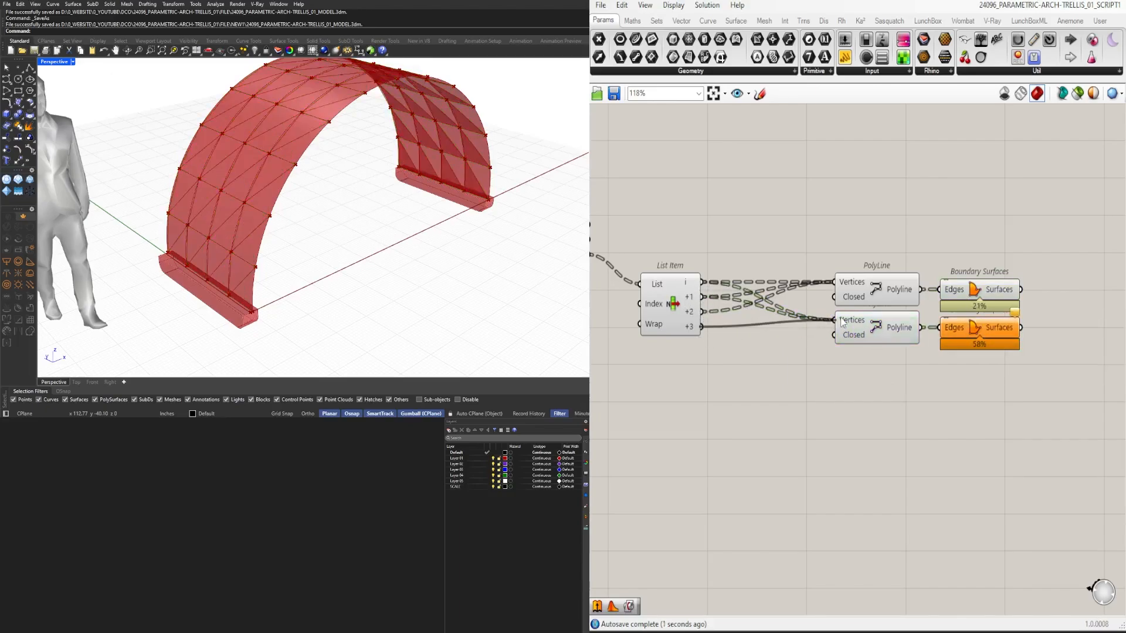
{"action": "left_click_drag", "start_coordinate": [702, 327], "coordinate": [831, 320], "text": "ctrl"}
{"action": "left_click", "coordinate": [973, 326]}
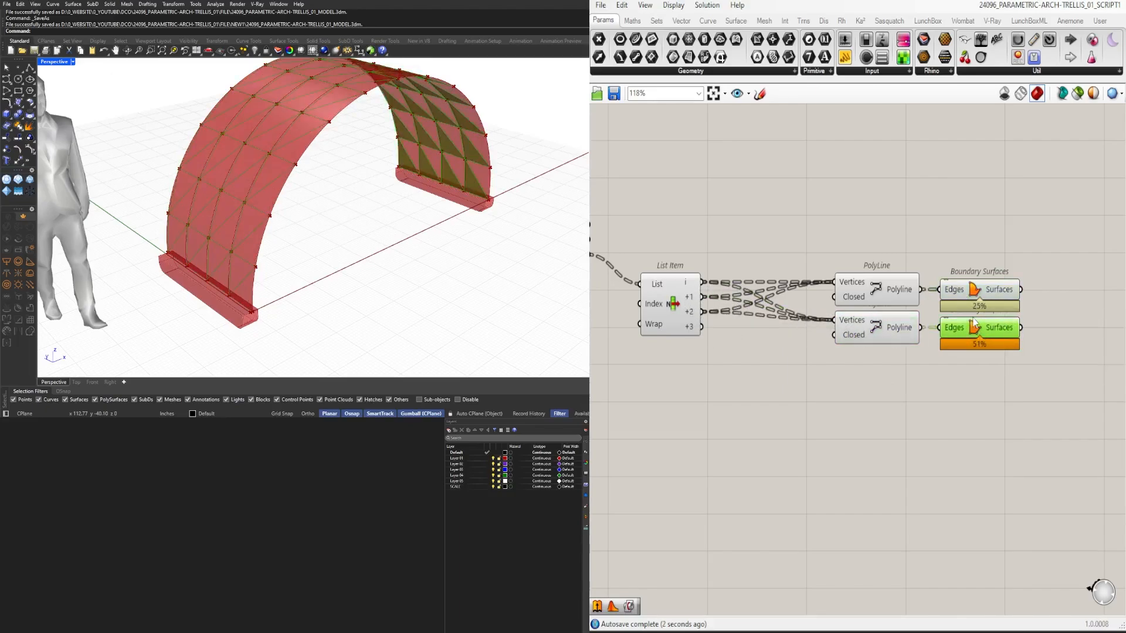
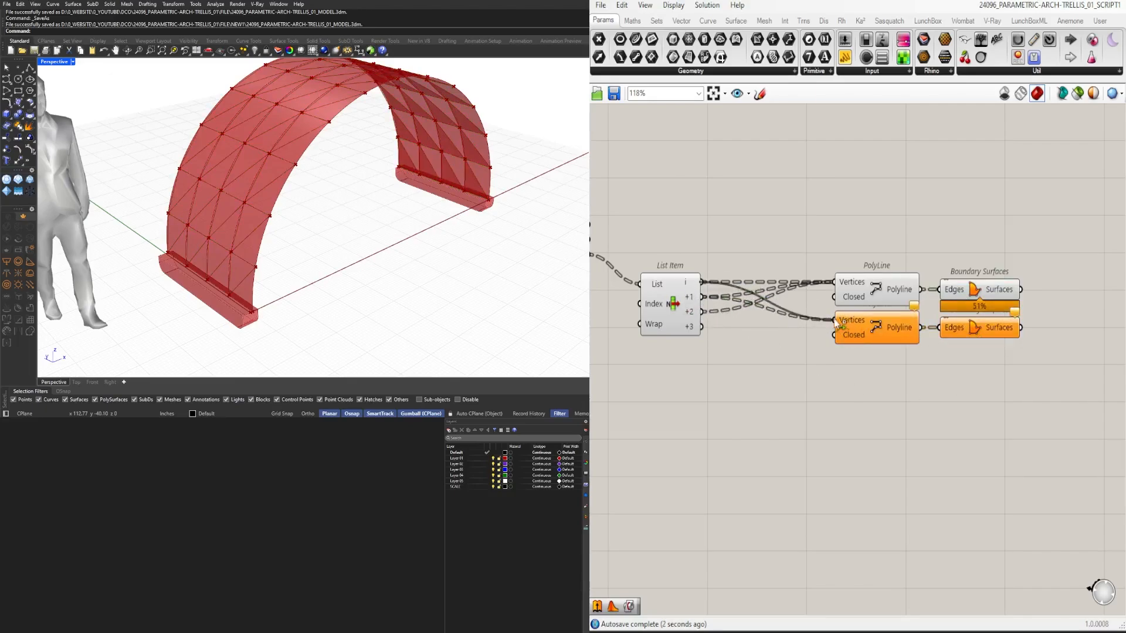
{"action": "left_click_drag", "start_coordinate": [702, 313], "coordinate": [826, 320], "text": "shift"}
{"action": "left_click", "coordinate": [967, 288]}
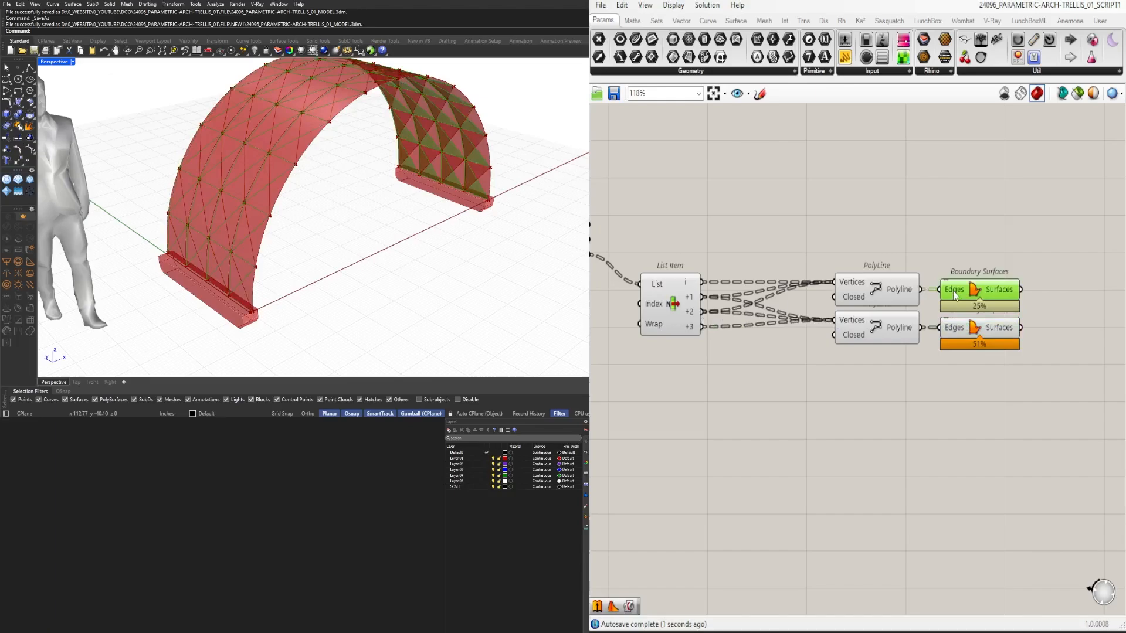
{"action": "left_click", "coordinate": [831, 266]}
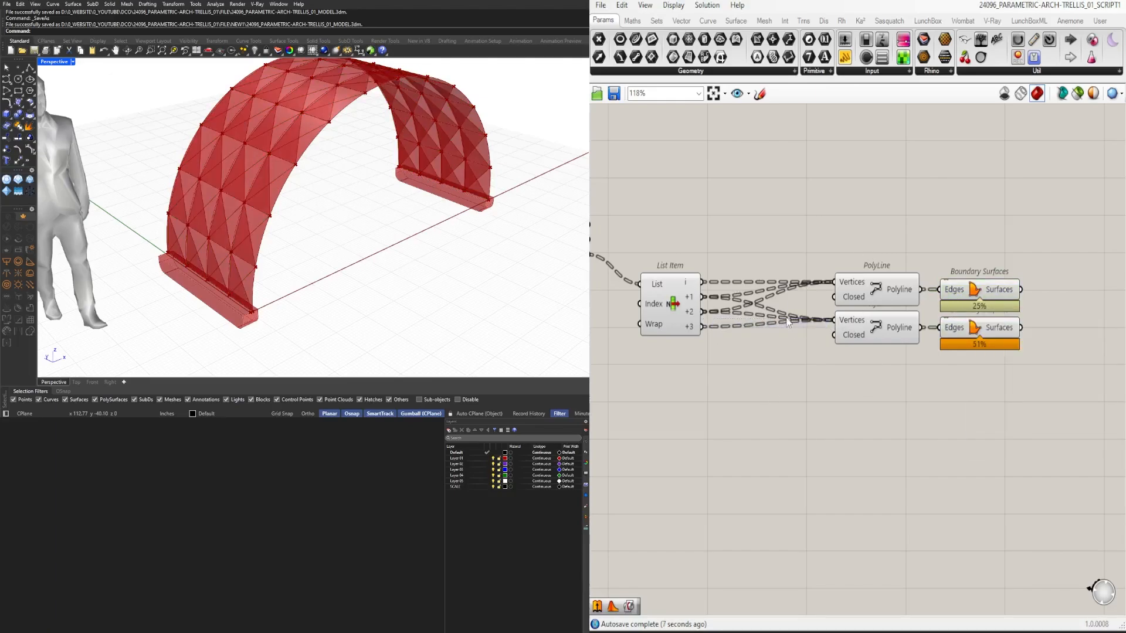
{"action": "left_click_drag", "start_coordinate": [786, 317], "coordinate": [824, 320], "text": "ctrl"}
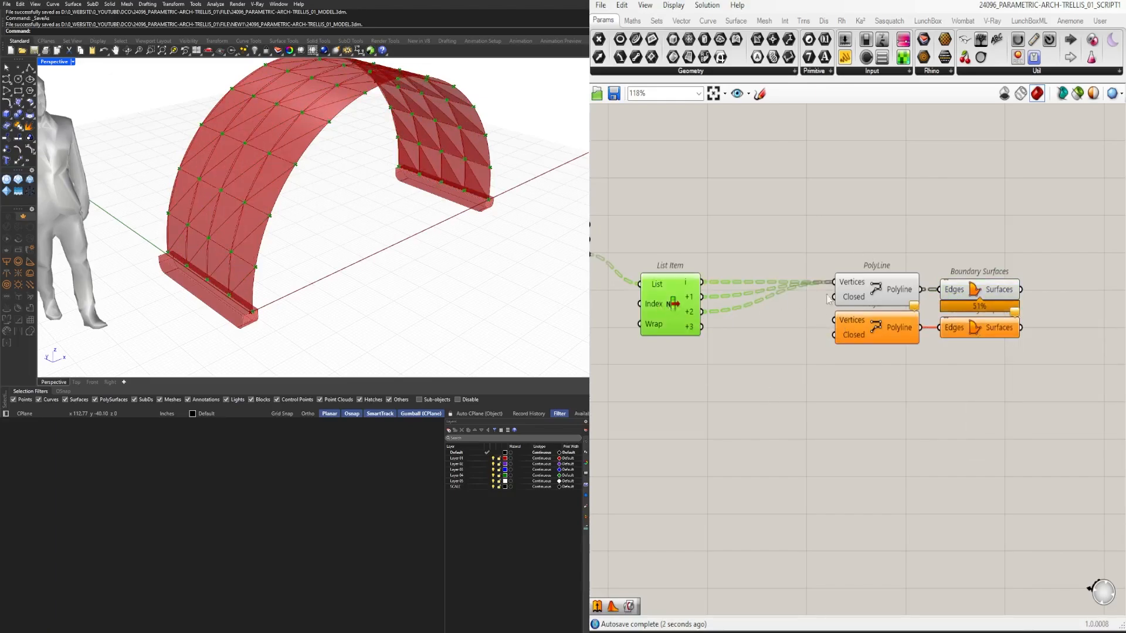
{"action": "left_click", "coordinate": [987, 292]}
Step: Try feeding the second PolyLine's Vertices from List Item's i, +1 and +2 outputs, and undo the last connection
{"action": "scroll", "coordinate": [710, 309], "scroll_direction": "up", "scroll_amount": 3}
{"action": "left_click_drag", "start_coordinate": [692, 292], "coordinate": [800, 316], "text": "shift"}
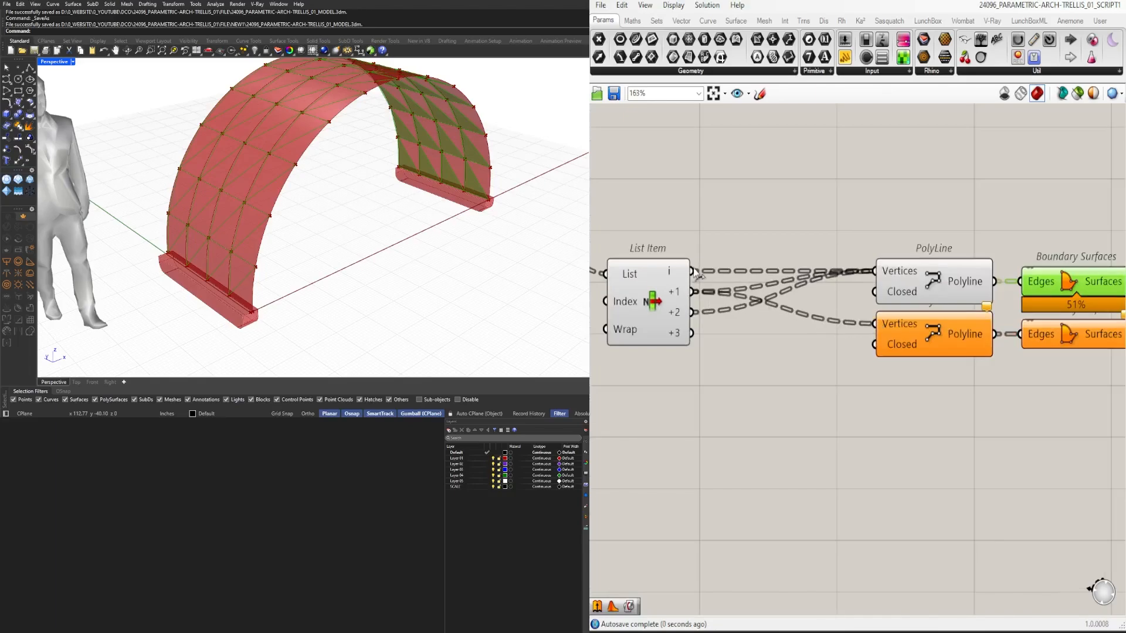
{"action": "left_click_drag", "start_coordinate": [696, 275], "coordinate": [860, 316], "text": "shift"}
{"action": "left_click_drag", "start_coordinate": [751, 316], "coordinate": [875, 323], "text": "shift"}
{"action": "key", "text": "ctrl+z"}
{"action": "key", "text": "ctrl+z"}
{"action": "left_click_drag", "start_coordinate": [692, 312], "coordinate": [888, 326], "text": "shift"}
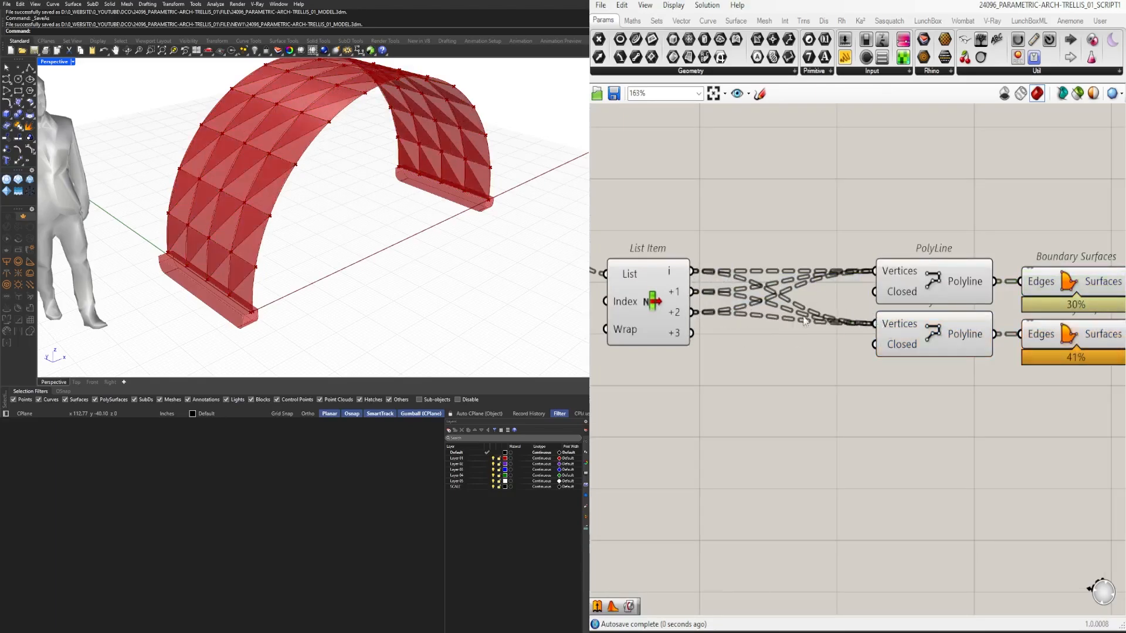
{"action": "key", "text": "ctrl+z"}
Step: Rewire the second PolyLine's Vertices to take List Item's i, +3 and +2 outputs
{"action": "left_click_drag", "start_coordinate": [692, 291], "coordinate": [880, 321], "text": "shift"}
{"action": "left_click_drag", "start_coordinate": [693, 292], "coordinate": [874, 323], "text": "ctrl"}
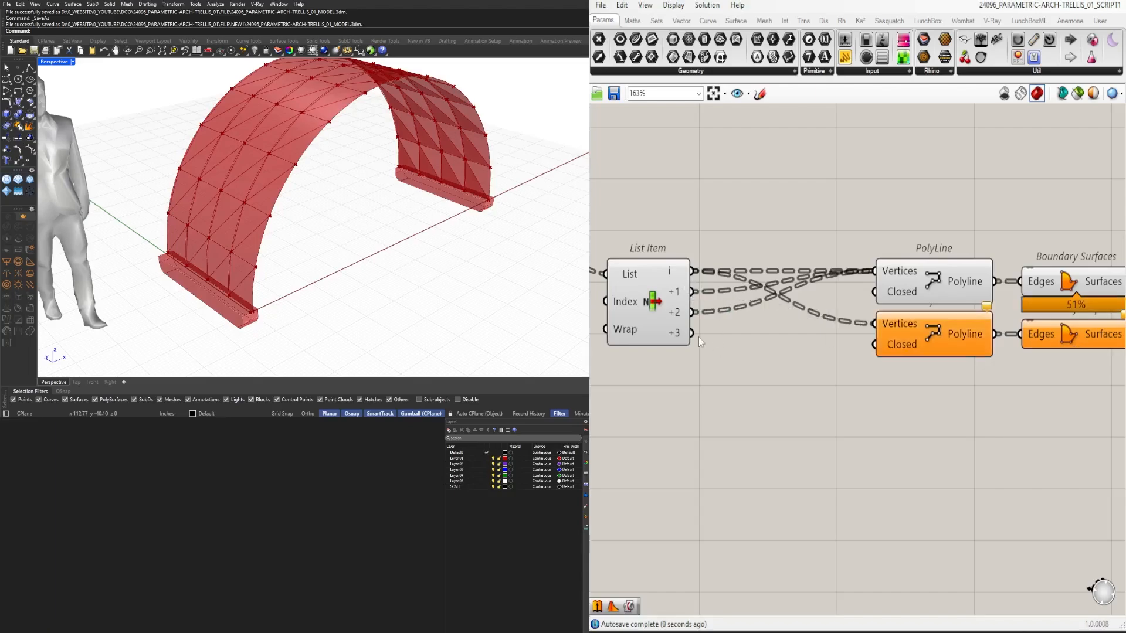
{"action": "left_click_drag", "start_coordinate": [692, 333], "coordinate": [879, 325], "text": "shift"}
{"action": "right_click_drag", "start_coordinate": [901, 318], "coordinate": [855, 319]}
{"action": "left_click", "coordinate": [884, 325]}
{"action": "right_click_drag", "start_coordinate": [693, 319], "coordinate": [716, 310]}
{"action": "left_click_drag", "start_coordinate": [668, 305], "coordinate": [859, 318], "text": "shift"}
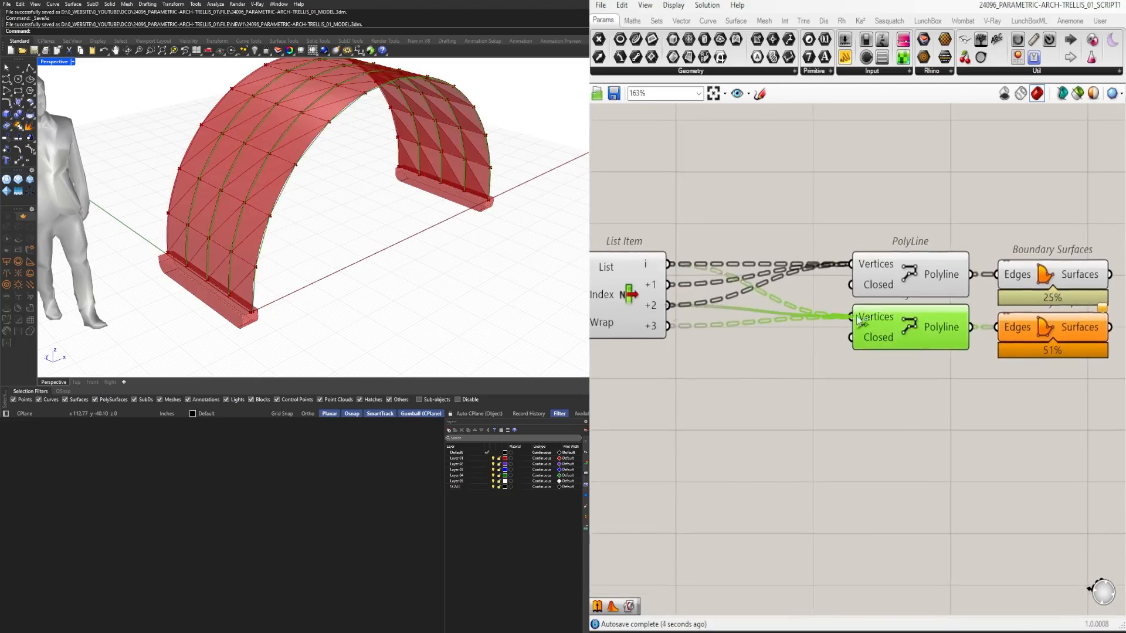
Step: Turn off the preview of the List Item and both PolyLine components
{"action": "left_click", "coordinate": [1053, 275]}
{"action": "left_click", "coordinate": [985, 377]}
{"action": "right_click_drag", "start_coordinate": [984, 376], "coordinate": [928, 383]}
{"action": "scroll", "coordinate": [930, 384], "scroll_direction": "down", "scroll_amount": 2}
{"action": "left_click_drag", "start_coordinate": [903, 382], "coordinate": [689, 258]}
{"action": "middle_click", "coordinate": [689, 257]}
{"action": "left_click", "coordinate": [723, 217]}
{"action": "left_click", "coordinate": [879, 246]}
{"action": "right_click_drag", "start_coordinate": [915, 258], "coordinate": [940, 247]}
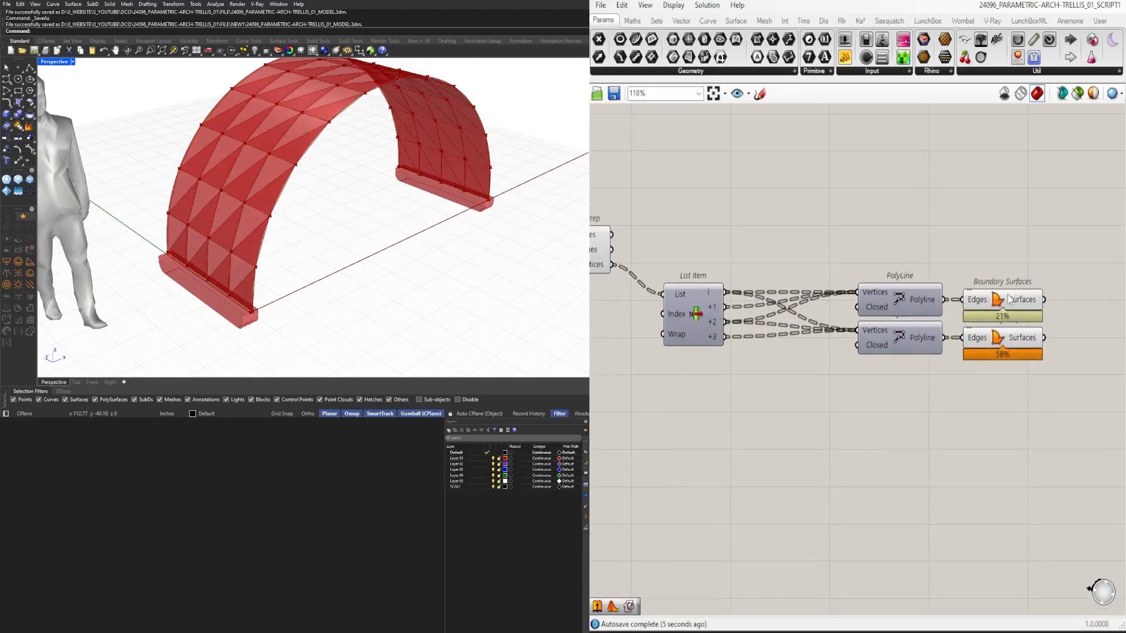
Step: Check both sets of triangular surfaces on the arch and turn off the preview of Isotrim and Deconstruct Brep
{"action": "left_click", "coordinate": [996, 299]}
{"action": "left_click", "coordinate": [997, 343]}
{"action": "left_click", "coordinate": [1000, 356]}
{"action": "left_click", "coordinate": [1000, 340]}
{"action": "mouse_move", "coordinate": [411, 217]}
{"action": "right_mouse_down"}
{"action": "mouse_move", "coordinate": [270, 221]}
{"action": "mouse_move", "coordinate": [410, 220]}
{"action": "right_mouse_up"}
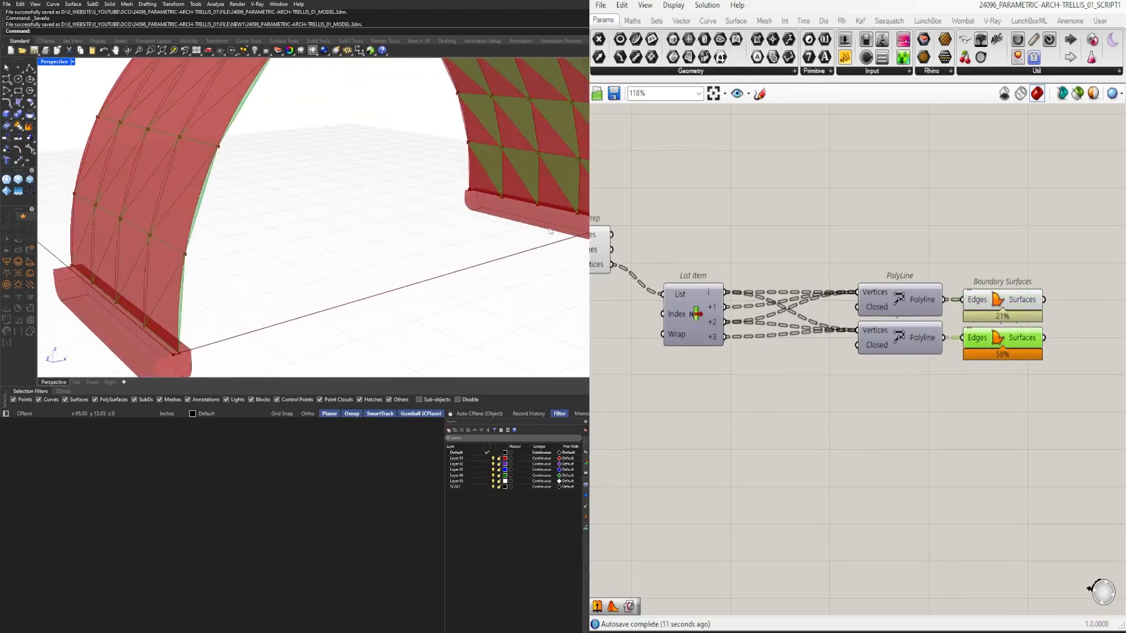
{"action": "scroll", "coordinate": [762, 293], "scroll_direction": "down", "scroll_amount": 2}
{"action": "right_click_drag", "start_coordinate": [722, 299], "coordinate": [921, 323]}
{"action": "left_click_drag", "start_coordinate": [850, 311], "coordinate": [802, 241]}
{"action": "middle_click", "coordinate": [802, 242]}
{"action": "left_click", "coordinate": [836, 201]}
{"action": "left_click", "coordinate": [708, 259]}
{"action": "mouse_move", "coordinate": [357, 202]}
{"action": "right_mouse_down"}
{"action": "mouse_move", "coordinate": [310, 201]}
{"action": "mouse_move", "coordinate": [376, 201]}
{"action": "right_mouse_up"}
Step: Tighten the layout by moving the Deconstruct Brep, List Item, PolyLine and Boundary Surfaces components closer together after Isotrim
{"action": "right_click_drag", "start_coordinate": [1061, 410], "coordinate": [943, 418]}
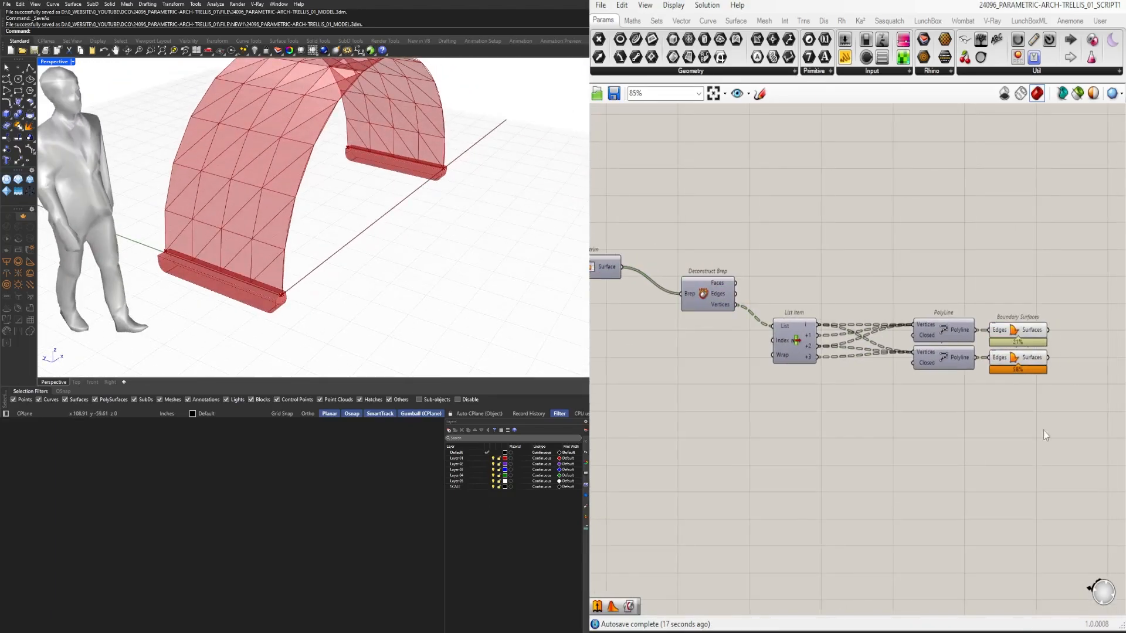
{"action": "left_click_drag", "start_coordinate": [1058, 392], "coordinate": [931, 306]}
{"action": "scroll", "coordinate": [921, 332], "scroll_direction": "up", "scroll_amount": 3}
{"action": "left_click_drag", "start_coordinate": [920, 332], "coordinate": [814, 333]}
{"action": "left_click_drag", "start_coordinate": [1056, 455], "coordinate": [688, 288]}
{"action": "left_click", "coordinate": [706, 246]}
{"action": "scroll", "coordinate": [352, 234], "scroll_direction": "down", "scroll_amount": 2}
{"action": "right_click_drag", "start_coordinate": [352, 235], "coordinate": [381, 287]}
{"action": "scroll", "coordinate": [938, 453], "scroll_direction": "down", "scroll_amount": 2}
{"action": "left_click_drag", "start_coordinate": [1026, 411], "coordinate": [680, 266]}
{"action": "right_click_drag", "start_coordinate": [664, 329], "coordinate": [863, 367]}
{"action": "left_click", "coordinate": [863, 367]}
{"action": "right_click_drag", "start_coordinate": [618, 426], "coordinate": [786, 378]}
{"action": "scroll", "coordinate": [786, 378], "scroll_direction": "up", "scroll_amount": 2}
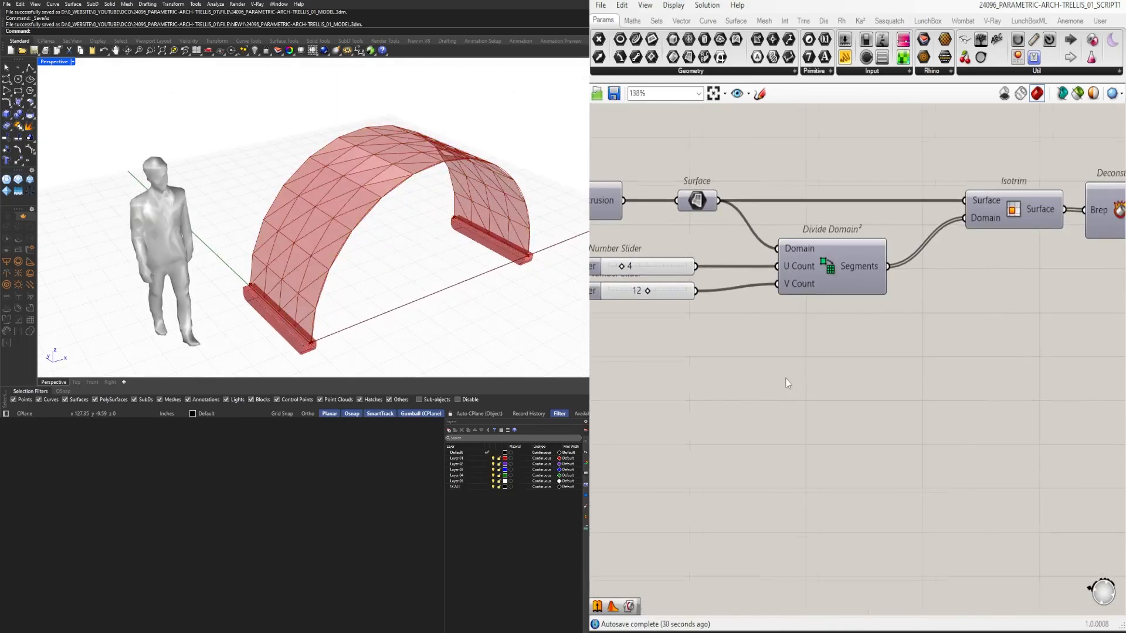
{"action": "right_click_drag", "start_coordinate": [375, 223], "coordinate": [329, 241]}
{"action": "scroll", "coordinate": [814, 276], "scroll_direction": "down", "scroll_amount": 3}
{"action": "left_click_drag", "start_coordinate": [955, 376], "coordinate": [702, 227]}
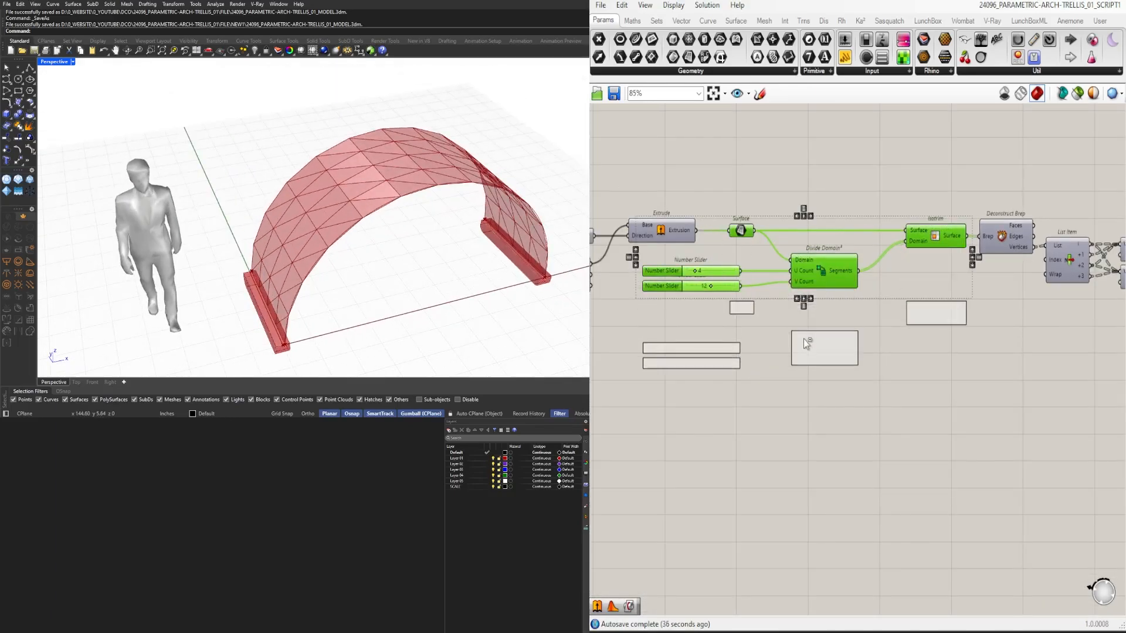
{"action": "key", "text": "Escape"}
{"action": "left_click_drag", "start_coordinate": [964, 355], "coordinate": [830, 206]}
{"action": "left_click_drag", "start_coordinate": [813, 275], "coordinate": [813, 362], "text": "alt"}
{"action": "key", "text": "Delete"}
{"action": "right_click_drag", "start_coordinate": [1115, 384], "coordinate": [970, 368]}
{"action": "scroll", "coordinate": [968, 369], "scroll_direction": "down", "scroll_amount": 1}
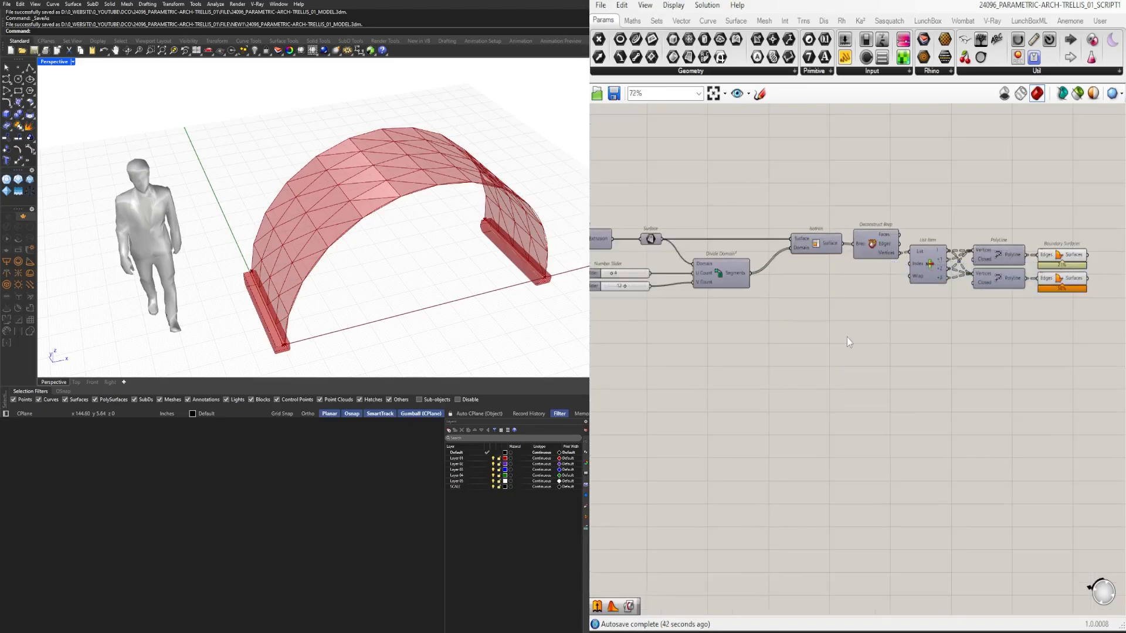
{"action": "right_click_drag", "start_coordinate": [878, 321], "coordinate": [927, 288]}
{"action": "left_click_drag", "start_coordinate": [769, 271], "coordinate": [768, 307], "text": "alt"}
{"action": "scroll", "coordinate": [723, 268], "scroll_direction": "up", "scroll_amount": 2}
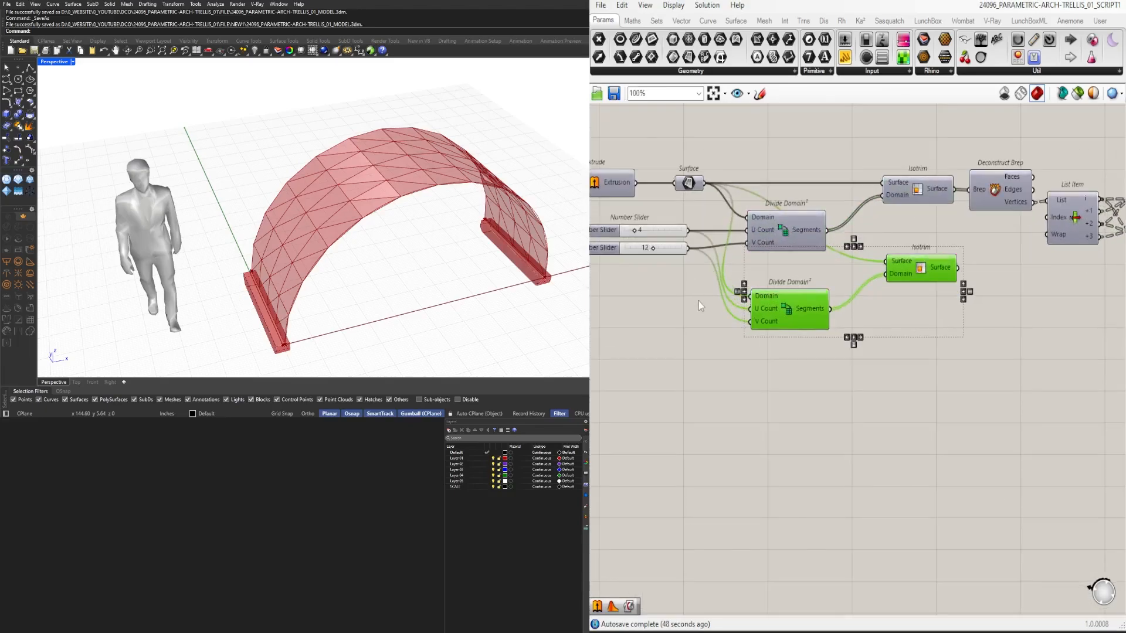
{"action": "key", "text": "Delete"}
Step: Duplicate the Divide Domain² and Isotrim components just below the originals
{"action": "left_click_drag", "start_coordinate": [938, 286], "coordinate": [779, 196]}
{"action": "left_click_drag", "start_coordinate": [791, 240], "coordinate": [790, 296], "text": "alt"}
{"action": "right_click_drag", "start_coordinate": [650, 295], "coordinate": [805, 269]}
Step: Try to insert Division components between the two count sliders and the duplicated Divide Domain²'s U Count and V Count
{"action": "left_click_drag", "start_coordinate": [793, 269], "coordinate": [626, 270]}
{"action": "double_click", "coordinate": [775, 331]}
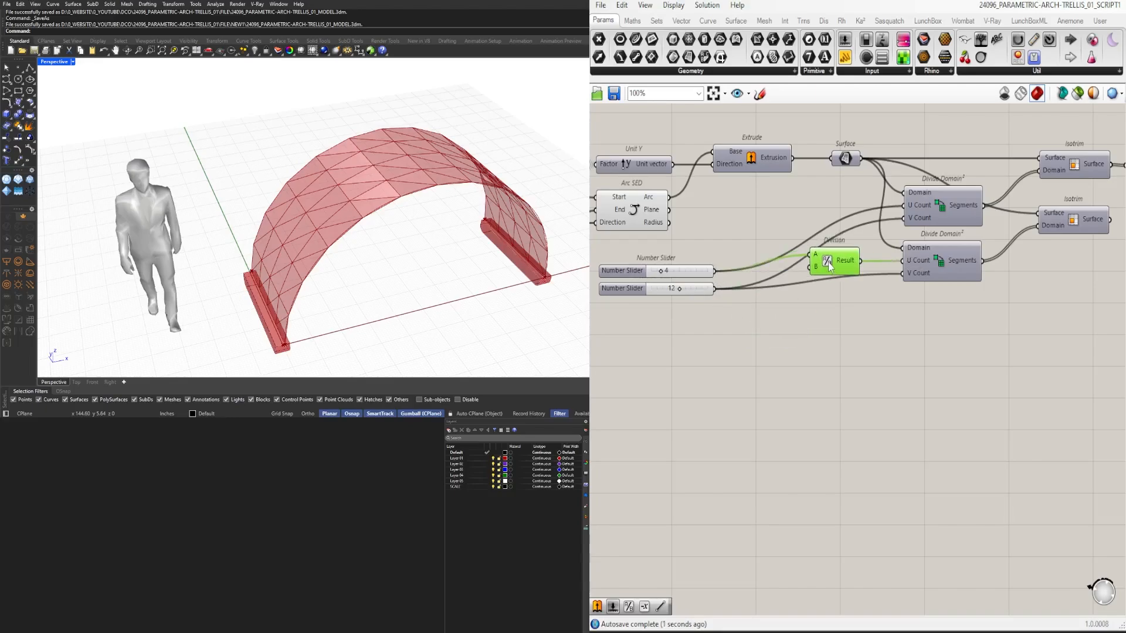
{"action": "left_click_drag", "start_coordinate": [897, 281], "coordinate": [902, 273]}
Step: Turn on the preview of the duplicated Isotrim and place it closer to its Divide Domain² component
{"action": "right_click_drag", "start_coordinate": [1026, 276], "coordinate": [787, 294]}
{"action": "left_click", "coordinate": [835, 238]}
{"action": "middle_click", "coordinate": [837, 240]}
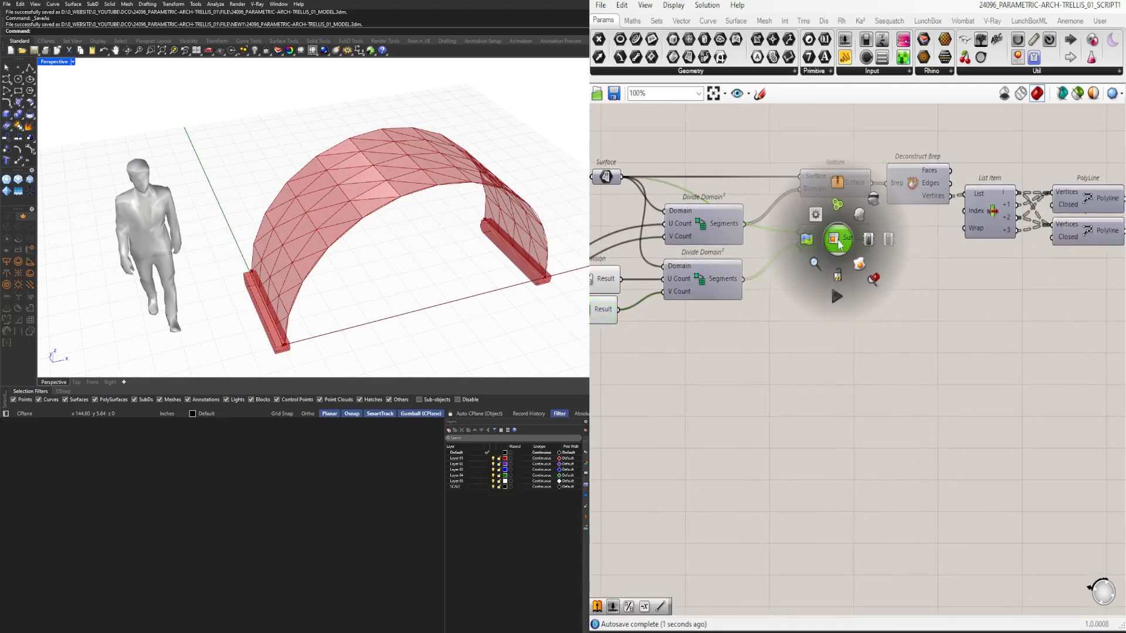
{"action": "left_click", "coordinate": [871, 240]}
{"action": "right_click_drag", "start_coordinate": [352, 194], "coordinate": [352, 252]}
{"action": "right_click_drag", "start_coordinate": [829, 351], "coordinate": [891, 378]}
{"action": "left_click_drag", "start_coordinate": [897, 267], "coordinate": [871, 287]}
{"action": "left_click", "coordinate": [1033, 321]}
Step: Duplicate the Deconstruct Brep and List Item components below the originals and feed them from the duplicated Isotrim
{"action": "right_click_drag", "start_coordinate": [1033, 321], "coordinate": [921, 312]}
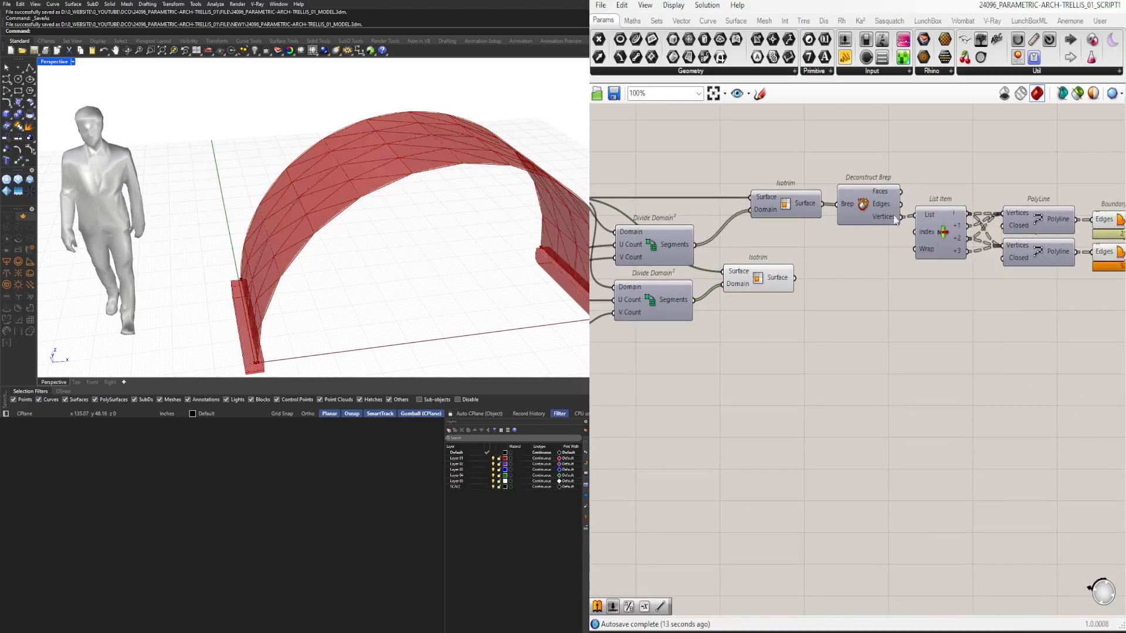
{"action": "left_click_drag", "start_coordinate": [932, 269], "coordinate": [879, 214]}
{"action": "left_click_drag", "start_coordinate": [867, 211], "coordinate": [852, 268], "text": "alt"}
{"action": "scroll", "coordinate": [920, 328], "scroll_direction": "up", "scroll_amount": 3}
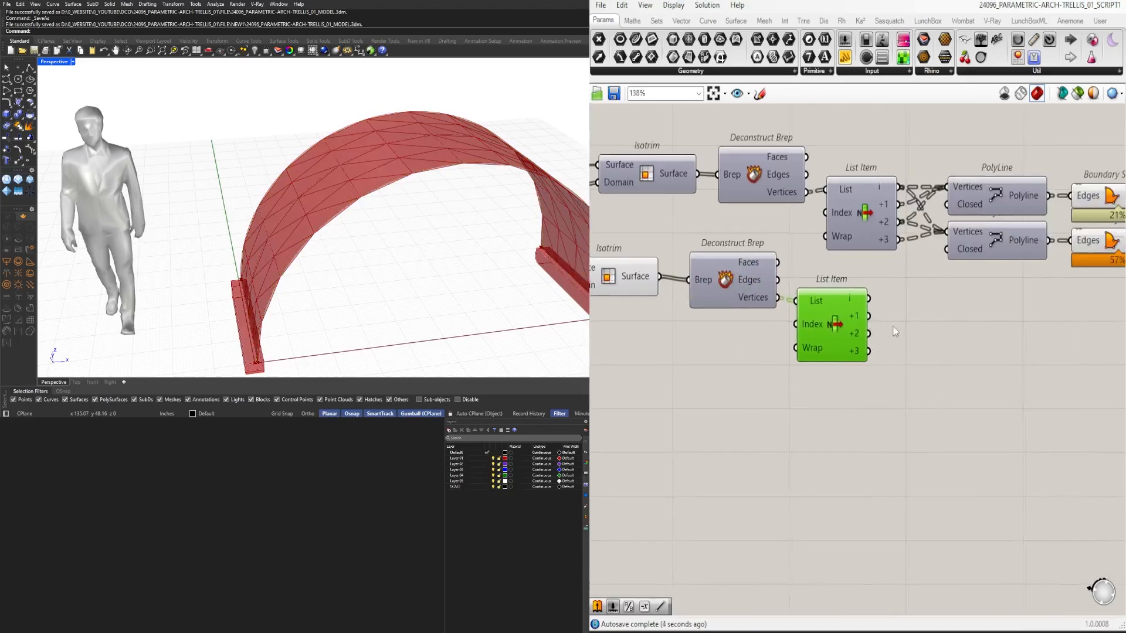
Step: Add a PolyLine component and connect the duplicated List Item's i and +1 outputs to its Vertices
{"action": "type", "text": "POLY"}
{"action": "left_click", "coordinate": [957, 156]}
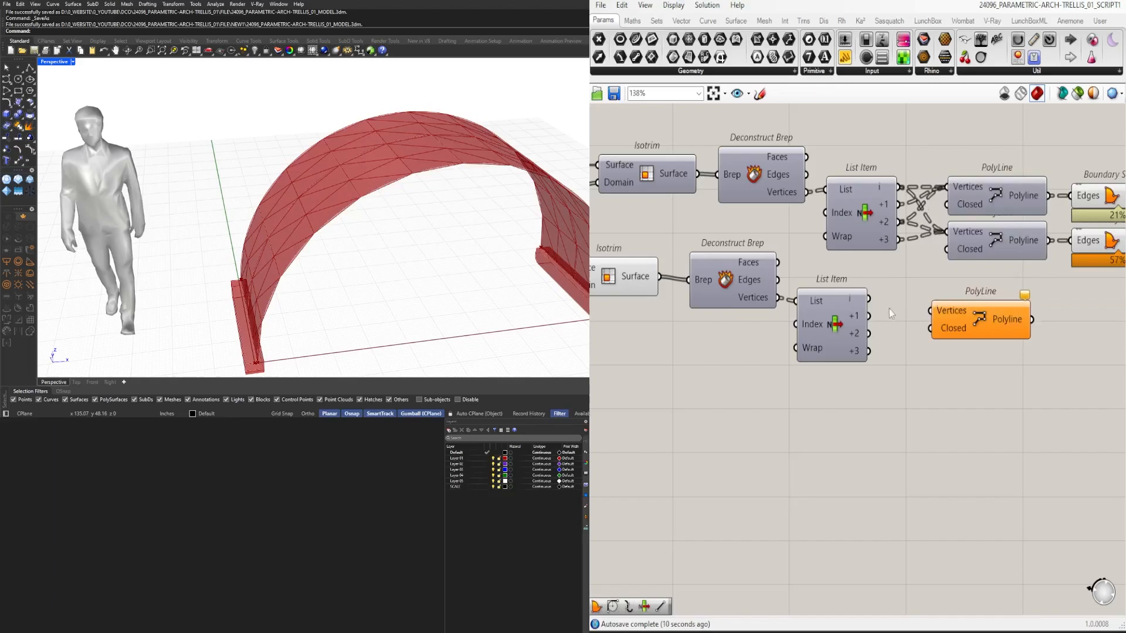
{"action": "scroll", "coordinate": [885, 310], "scroll_direction": "up", "scroll_amount": 3}
{"action": "left_click_drag", "start_coordinate": [863, 294], "coordinate": [943, 311]}
{"action": "left_click_drag", "start_coordinate": [863, 343], "coordinate": [942, 311], "text": "shift"}
{"action": "left_click_drag", "start_coordinate": [1014, 326], "coordinate": [989, 317]}
Step: Rewire the new PolyLine's Vertices to take List Item's +3 output instead of +1, and inspect the curves on the arch
{"action": "mouse_move", "coordinate": [281, 225]}
{"action": "right_mouse_down"}
{"action": "mouse_move", "coordinate": [344, 258]}
{"action": "mouse_move", "coordinate": [284, 232]}
{"action": "right_mouse_up"}
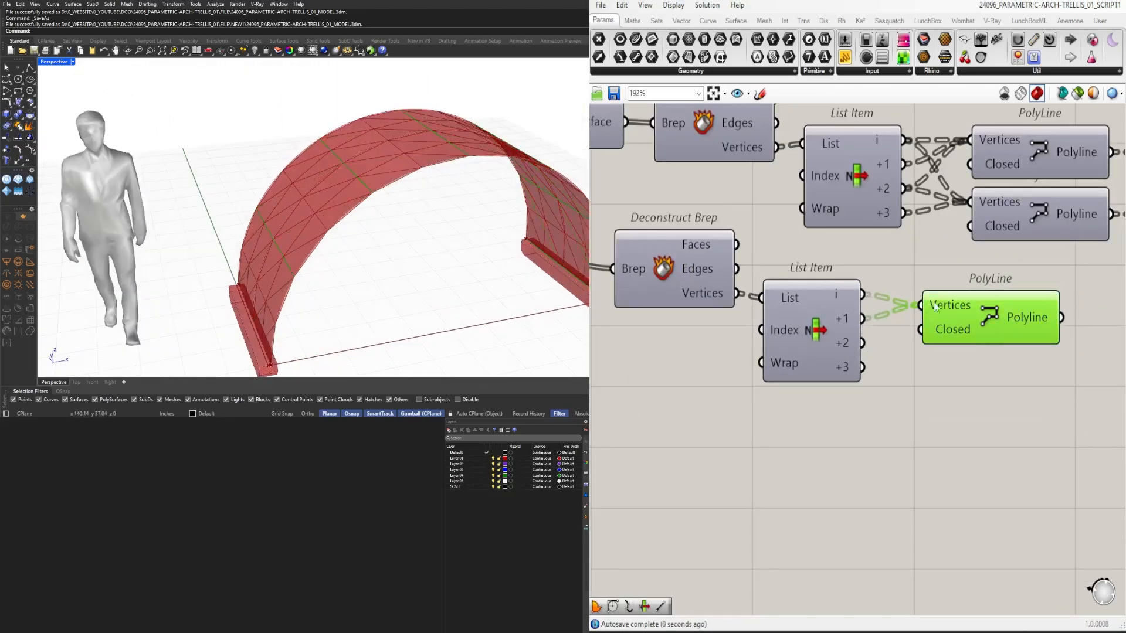
{"action": "mouse_move", "coordinate": [935, 308]}
{"action": "left_mouse_down"}
{"action": "mouse_move", "coordinate": [924, 297]}
{"action": "mouse_move", "coordinate": [942, 328]}
{"action": "left_mouse_up"}
{"action": "right_click_drag", "start_coordinate": [311, 231], "coordinate": [364, 240]}
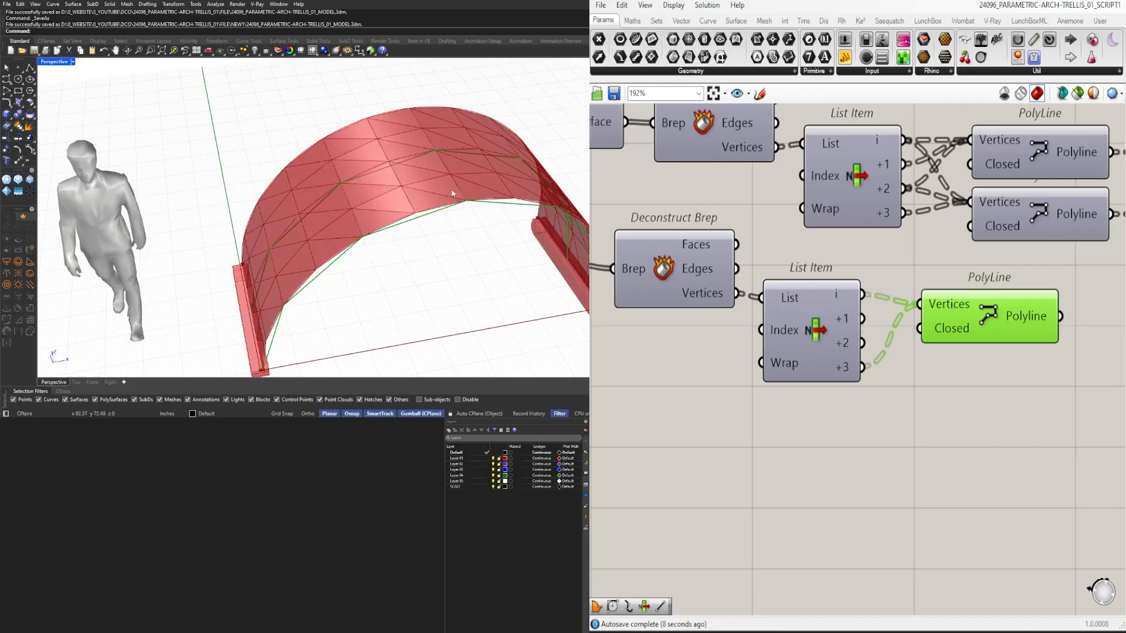
{"action": "right_click_drag", "start_coordinate": [452, 193], "coordinate": [379, 248]}
{"action": "right_click_drag", "start_coordinate": [874, 370], "coordinate": [764, 410]}
{"action": "right_click_drag", "start_coordinate": [410, 281], "coordinate": [538, 557]}
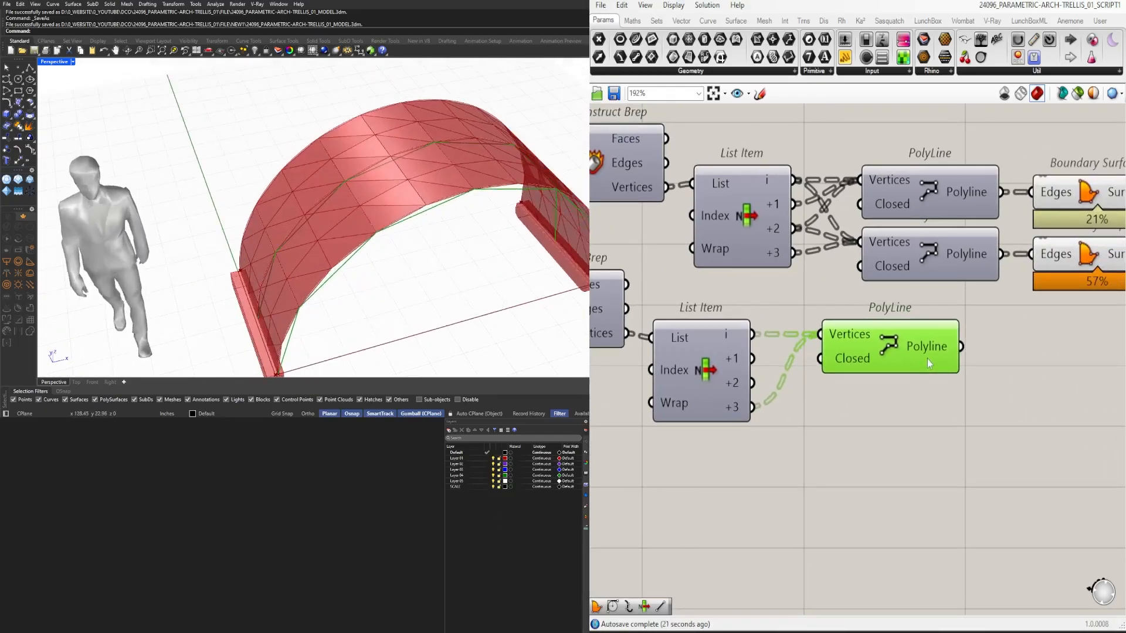
Step: Duplicate the two subdivision number sliders, 4 and 12, directly below the originals
{"action": "scroll", "coordinate": [927, 358], "scroll_direction": "down", "scroll_amount": 3}
{"action": "right_click_drag", "start_coordinate": [763, 387], "coordinate": [1114, 391]}
{"action": "left_click_drag", "start_coordinate": [887, 422], "coordinate": [749, 328]}
{"action": "left_click_drag", "start_coordinate": [773, 369], "coordinate": [740, 322]}
{"action": "key", "text": "super"}
{"action": "left_click_drag", "start_coordinate": [749, 328], "coordinate": [744, 386]}
Step: Delete the Division components and connect the duplicated sliders to the second Divide Domain²'s U Count and V Count
{"action": "scroll", "coordinate": [892, 385], "scroll_direction": "up", "scroll_amount": 2}
{"action": "left_click_drag", "start_coordinate": [840, 378], "coordinate": [1000, 375]}
{"action": "scroll", "coordinate": [879, 431], "scroll_direction": "down", "scroll_amount": 3}
{"action": "left_click_drag", "start_coordinate": [991, 425], "coordinate": [950, 352]}
{"action": "key", "text": "Delete"}
{"action": "right_click_drag", "start_coordinate": [837, 405], "coordinate": [758, 387]}
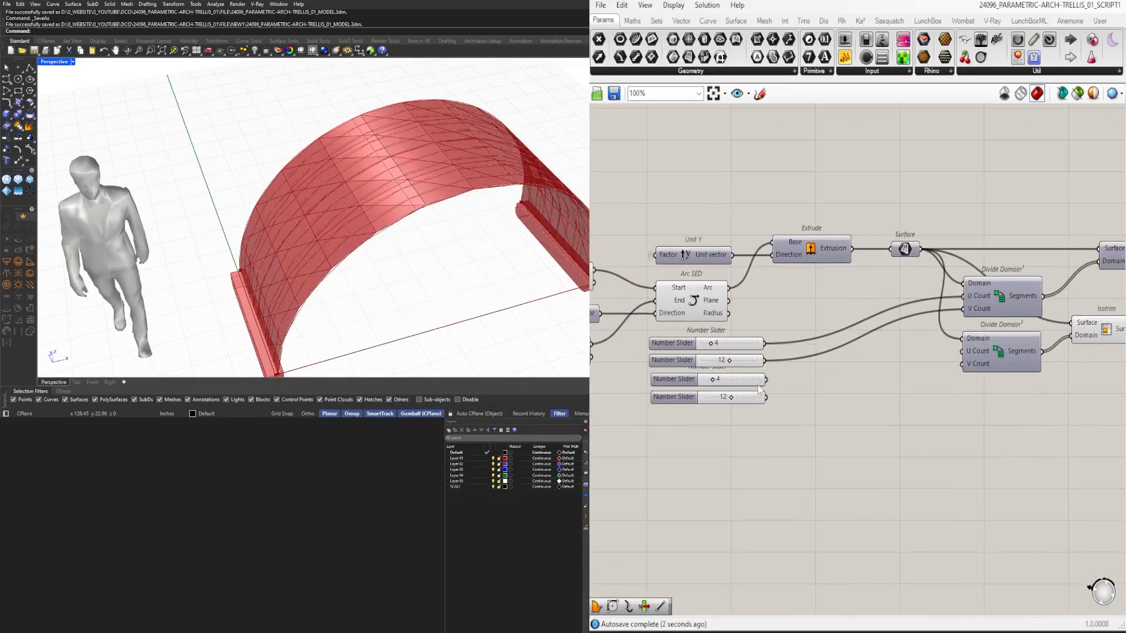
Step: Examine how the new PolyLine's curves follow the arch relative to the triangular panels
{"action": "right_click_drag", "start_coordinate": [1048, 440], "coordinate": [734, 418]}
{"action": "scroll", "coordinate": [734, 418], "scroll_direction": "down", "scroll_amount": 3}
{"action": "left_click", "coordinate": [929, 365]}
{"action": "scroll", "coordinate": [311, 173], "scroll_direction": "up", "scroll_amount": 3}
{"action": "right_click_drag", "start_coordinate": [352, 194], "coordinate": [322, 197]}
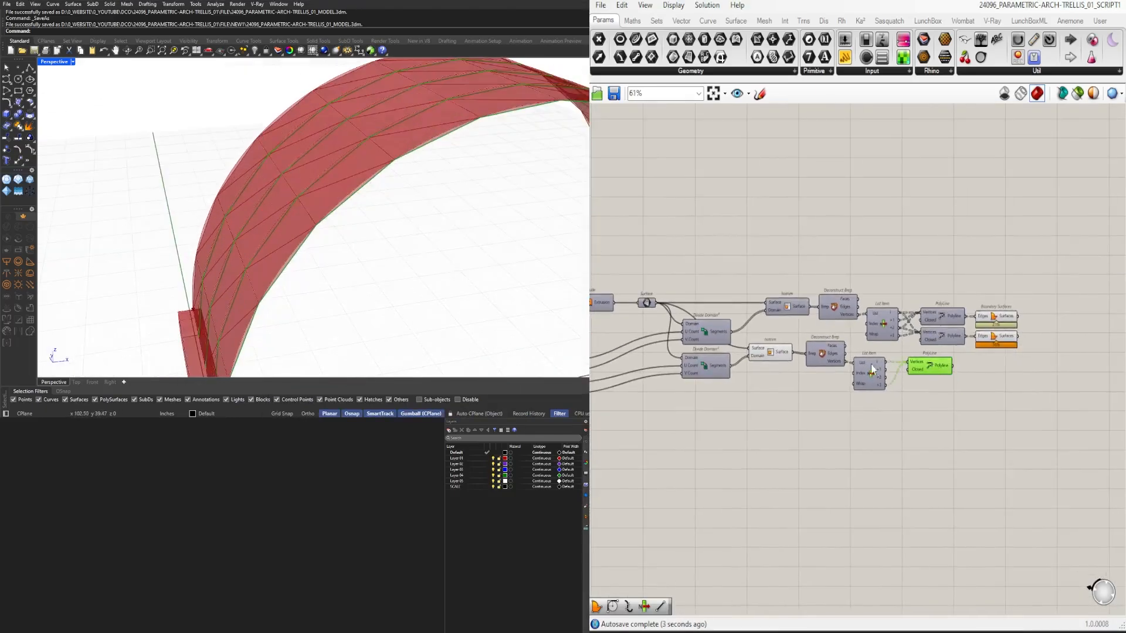
{"action": "scroll", "coordinate": [873, 361], "scroll_direction": "up", "scroll_amount": 2}
{"action": "right_click_drag", "start_coordinate": [457, 294], "coordinate": [533, 299]}
{"action": "left_click", "coordinate": [733, 346]}
{"action": "left_click", "coordinate": [955, 373]}
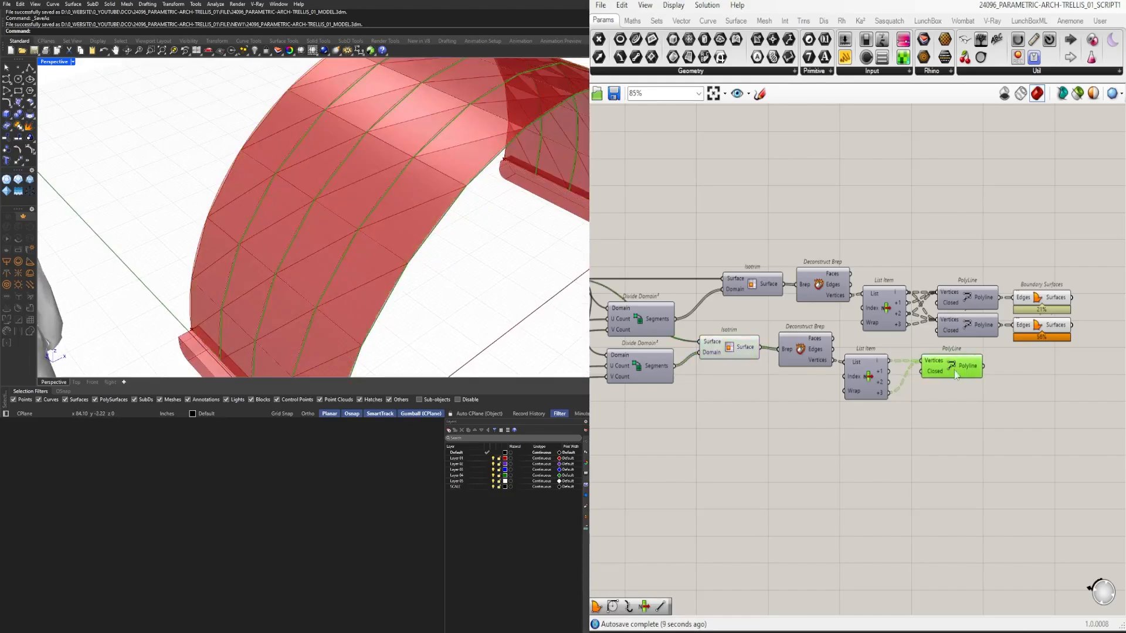
{"action": "mouse_move", "coordinate": [363, 249]}
{"action": "right_mouse_down"}
{"action": "mouse_move", "coordinate": [185, 259]}
{"action": "mouse_move", "coordinate": [359, 252]}
{"action": "right_mouse_up"}
Step: Try different values on the duplicated U Count and V Count sliders, ending with 2 and 12
{"action": "right_click_drag", "start_coordinate": [604, 410], "coordinate": [835, 404]}
{"action": "scroll", "coordinate": [687, 392], "scroll_direction": "up", "scroll_amount": 6}
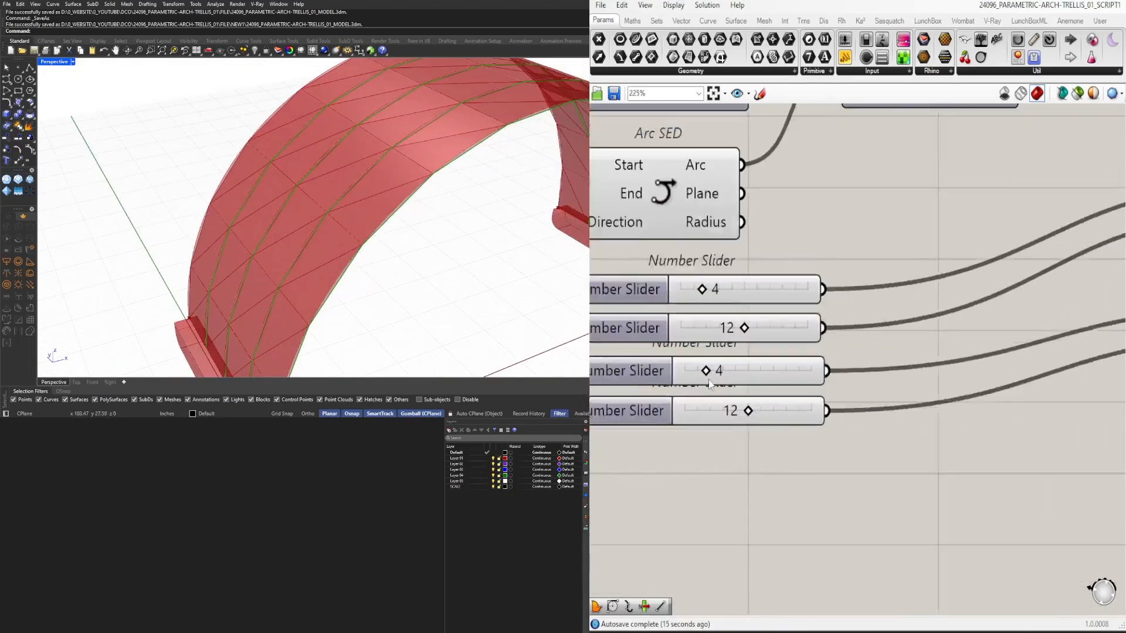
{"action": "mouse_move", "coordinate": [706, 370]}
{"action": "left_mouse_down"}
{"action": "mouse_move", "coordinate": [677, 371]}
{"action": "mouse_move", "coordinate": [692, 371]}
{"action": "left_mouse_up"}
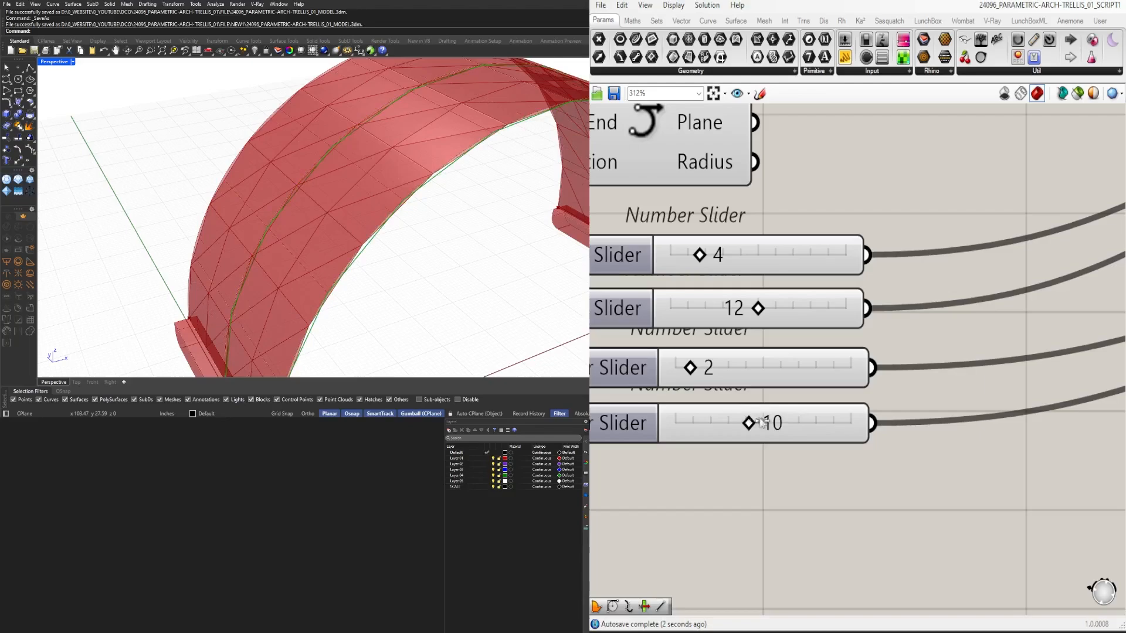
{"action": "scroll", "coordinate": [329, 220], "scroll_direction": "down", "scroll_amount": 4}
{"action": "right_click_drag", "start_coordinate": [281, 223], "coordinate": [252, 193]}
{"action": "scroll", "coordinate": [252, 193], "scroll_direction": "up", "scroll_amount": 4}
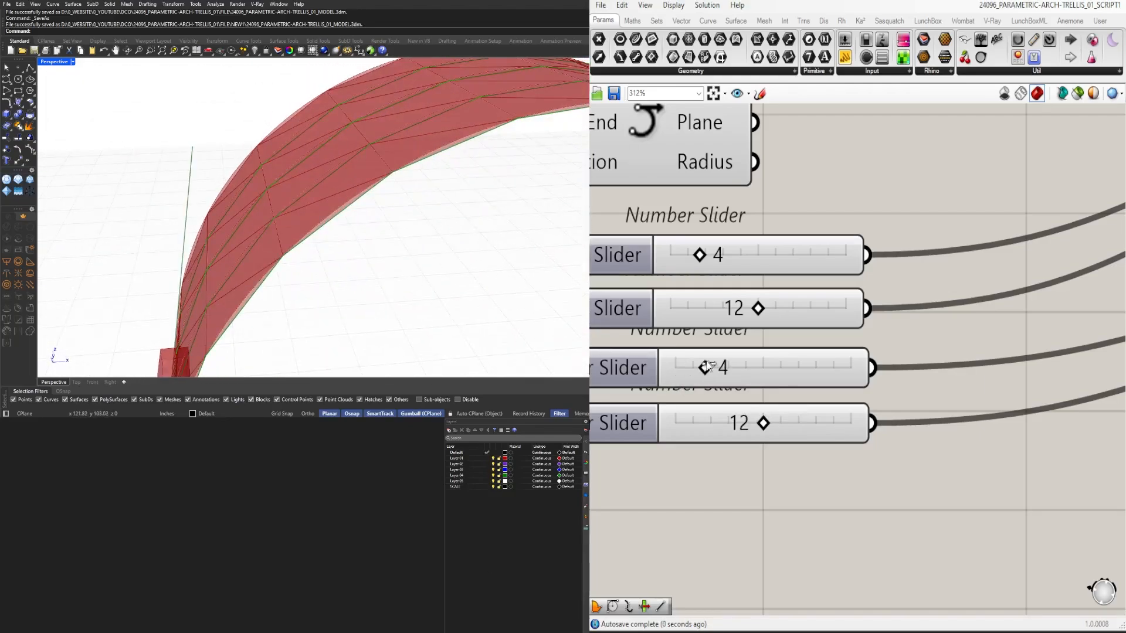
{"action": "scroll", "coordinate": [352, 234], "scroll_direction": "down", "scroll_amount": 4}
{"action": "right_click_drag", "start_coordinate": [352, 235], "coordinate": [457, 257]}
{"action": "scroll", "coordinate": [716, 363], "scroll_direction": "down", "scroll_amount": 7}
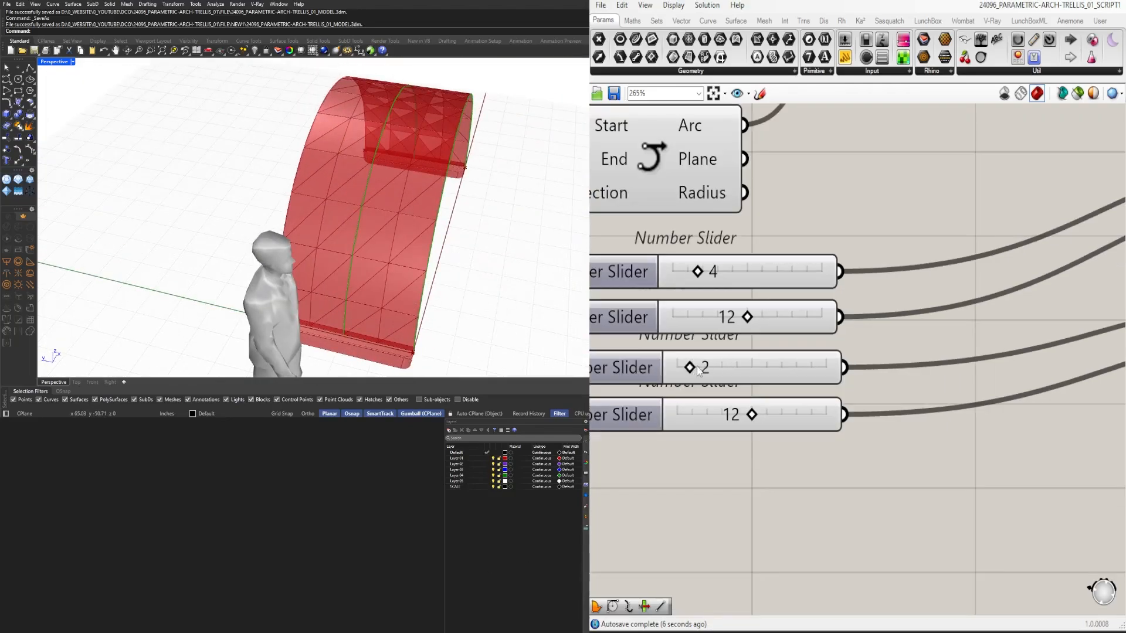
Step: Compare the polylines with both Boundary Surfaces sets, and set the duplicated V Count slider to 6
{"action": "right_click_drag", "start_coordinate": [985, 423], "coordinate": [896, 463]}
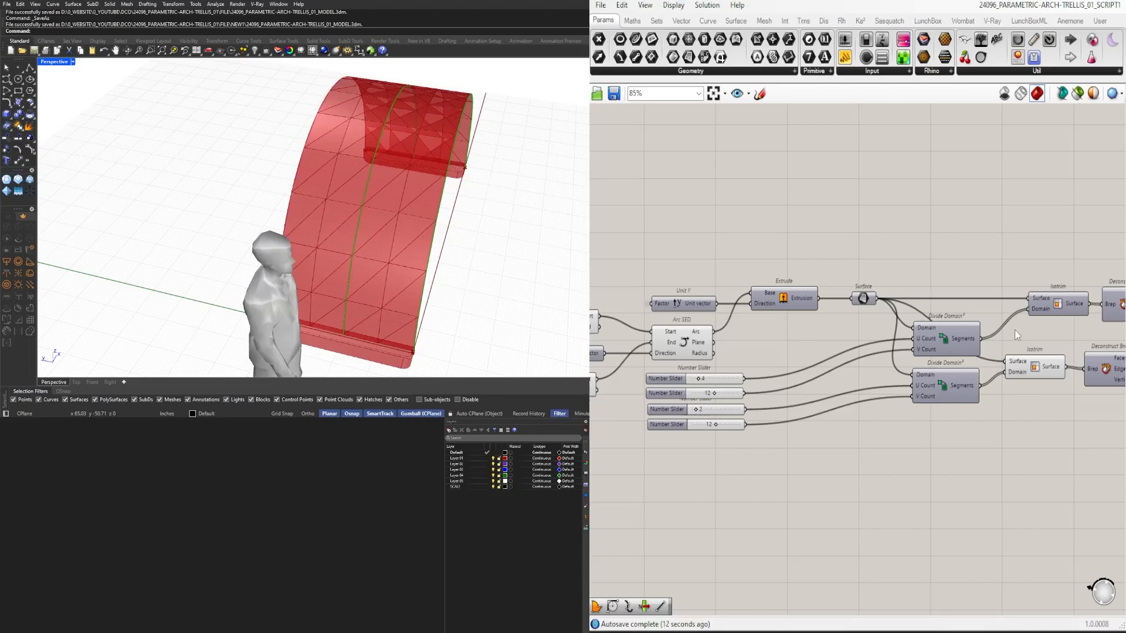
{"action": "right_click_drag", "start_coordinate": [505, 173], "coordinate": [469, 187]}
{"action": "right_click_drag", "start_coordinate": [1026, 382], "coordinate": [766, 329]}
{"action": "left_click", "coordinate": [1085, 265]}
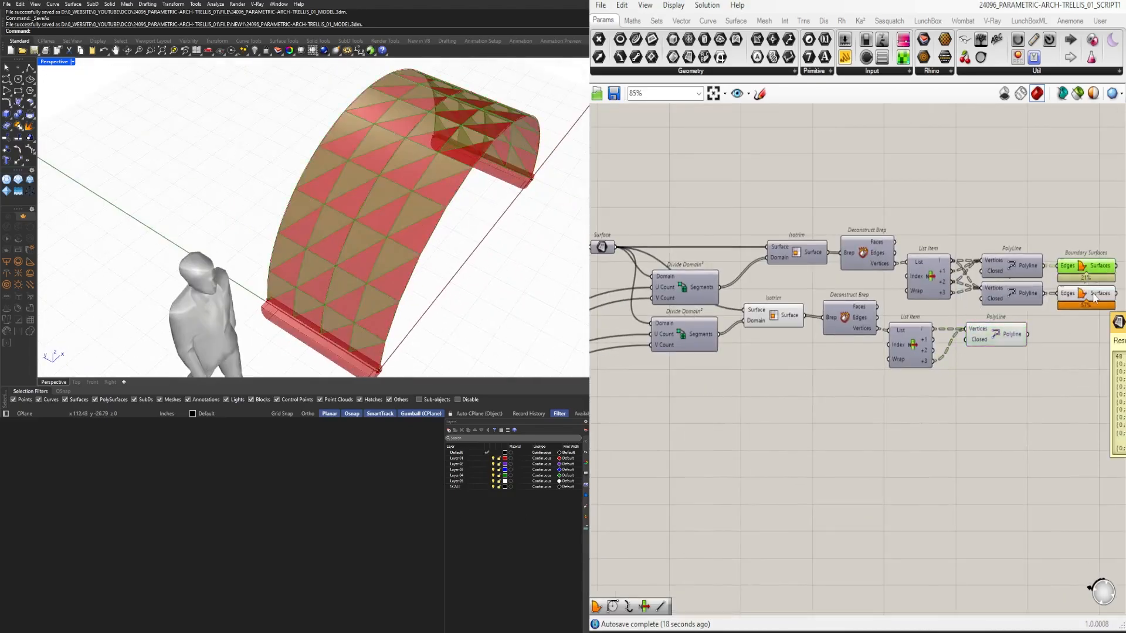
{"action": "left_click", "coordinate": [1085, 293]}
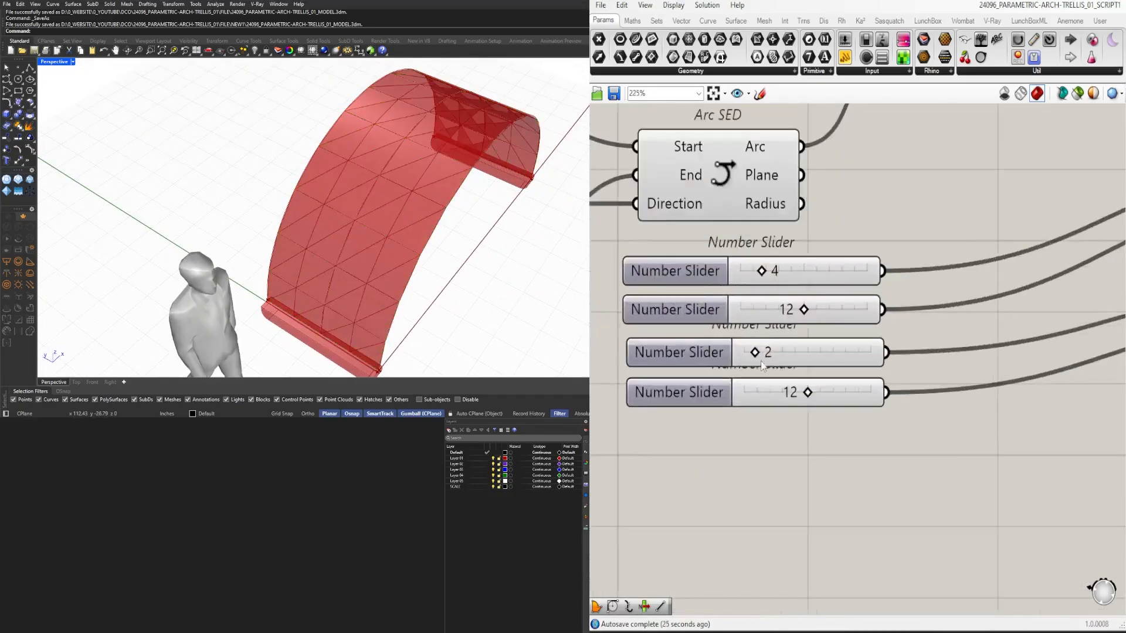
{"action": "scroll", "coordinate": [815, 398], "scroll_direction": "up", "scroll_amount": 1}
{"action": "double_click", "coordinate": [815, 398]}
{"action": "type", "text": "6"}
{"action": "key", "text": "Return"}
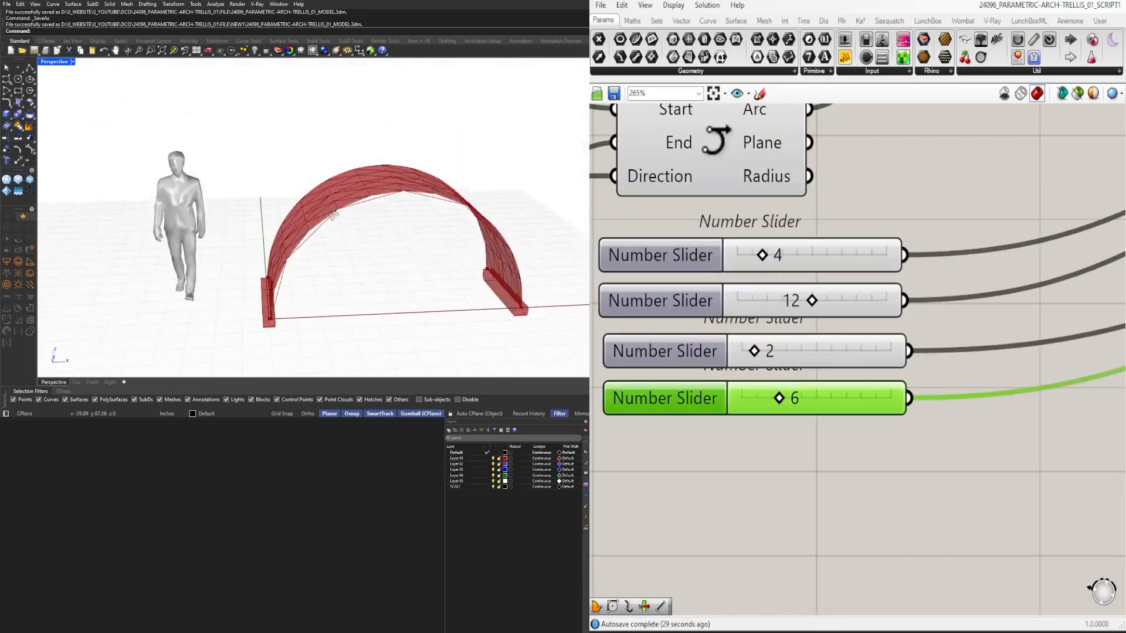
Step: Set the duplicated U Count slider to 1.0000 in its slider settings, and inspect the polyline along the arch edge
{"action": "right_click_drag", "start_coordinate": [334, 215], "coordinate": [422, 276]}
{"action": "scroll", "coordinate": [743, 352], "scroll_direction": "up", "scroll_amount": 2}
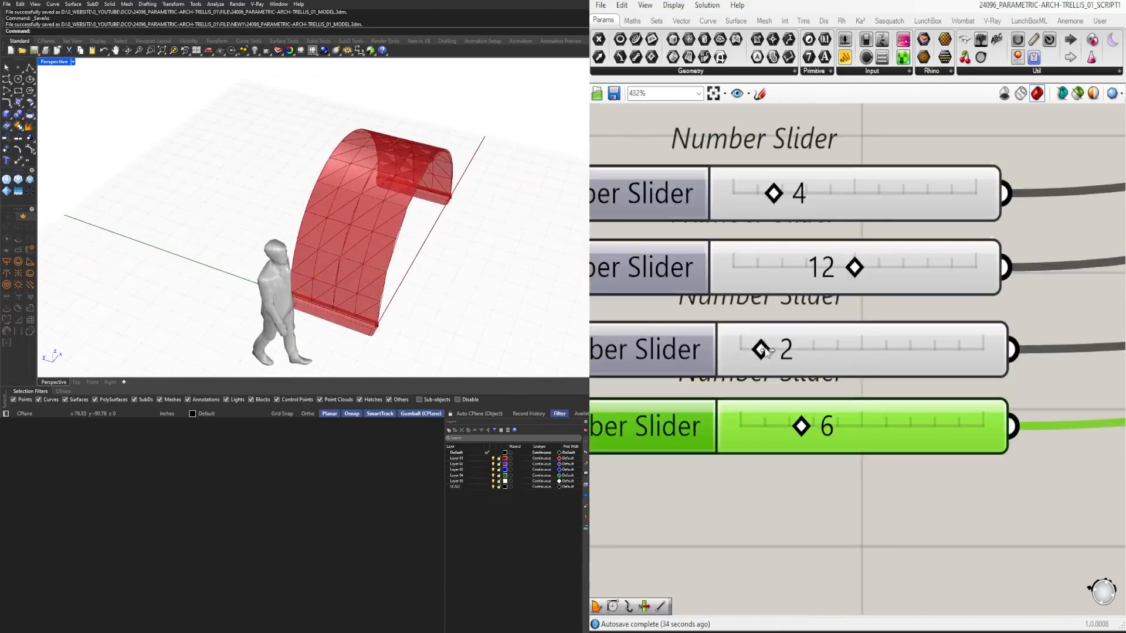
{"action": "mouse_move", "coordinate": [762, 350]}
{"action": "left_mouse_down"}
{"action": "mouse_move", "coordinate": [742, 351]}
{"action": "mouse_move", "coordinate": [761, 350]}
{"action": "left_mouse_up"}
{"action": "double_click", "coordinate": [668, 352]}
{"action": "left_click", "coordinate": [689, 478]}
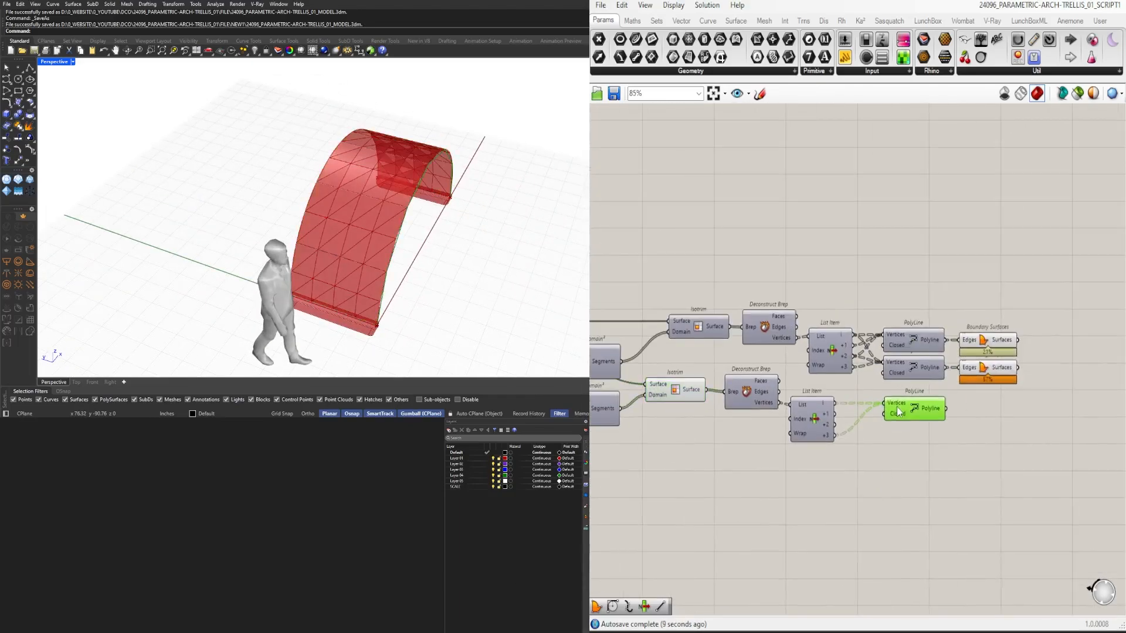
{"action": "right_click_drag", "start_coordinate": [351, 235], "coordinate": [504, 229]}
{"action": "scroll", "coordinate": [293, 285], "scroll_direction": "up", "scroll_amount": 3}
{"action": "scroll", "coordinate": [296, 288], "scroll_direction": "down", "scroll_amount": 3}
{"action": "right_click_drag", "start_coordinate": [301, 296], "coordinate": [235, 282]}
Step: Add a Move component and connect the new PolyLine's output to its Geometry
{"action": "left_click", "coordinate": [935, 444]}
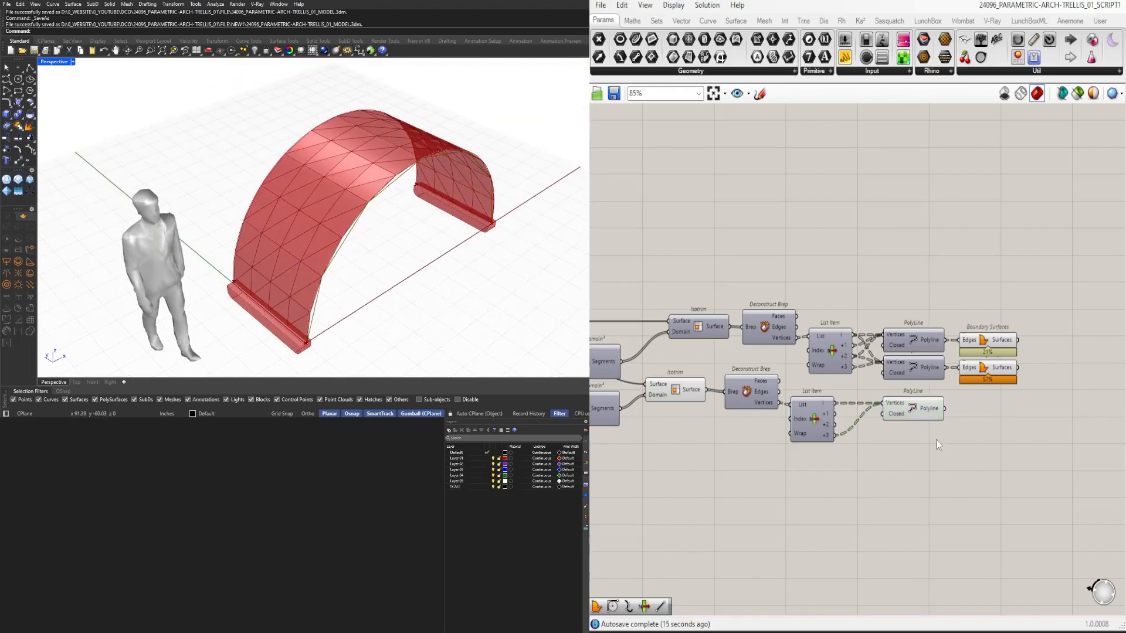
{"action": "type", "text": "move"}
{"action": "left_click", "coordinate": [930, 369]}
{"action": "scroll", "coordinate": [1009, 469], "scroll_direction": "up", "scroll_amount": 2}
{"action": "left_click_drag", "start_coordinate": [945, 397], "coordinate": [991, 450]}
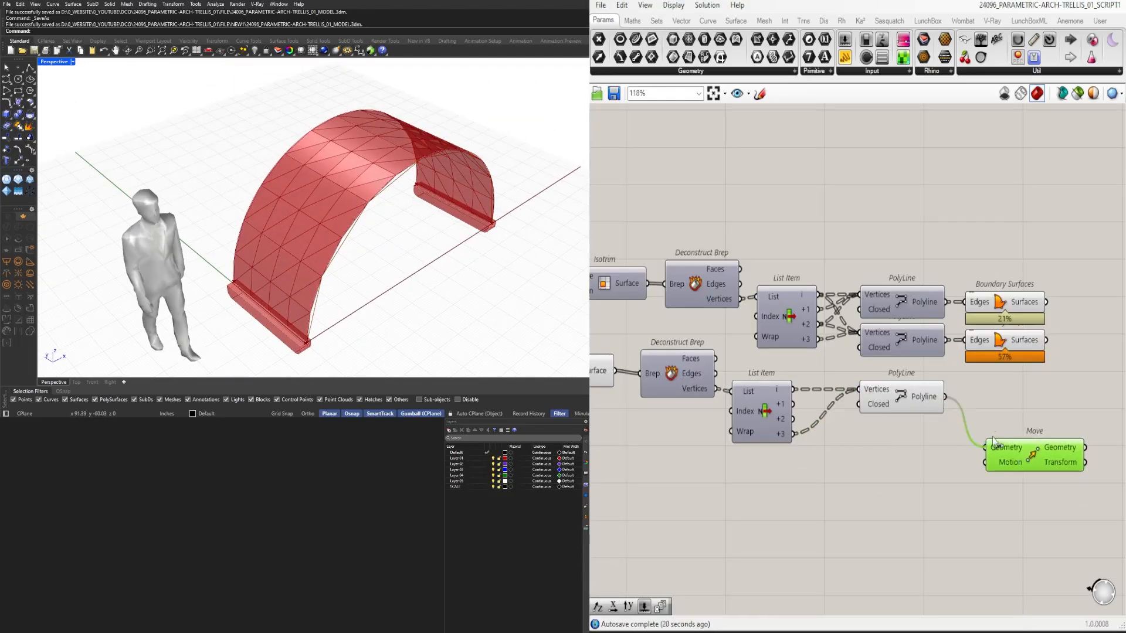
Step: Add a Unit Y component near the Line SDL component at the start of the script
{"action": "scroll", "coordinate": [957, 461], "scroll_direction": "down", "scroll_amount": 4}
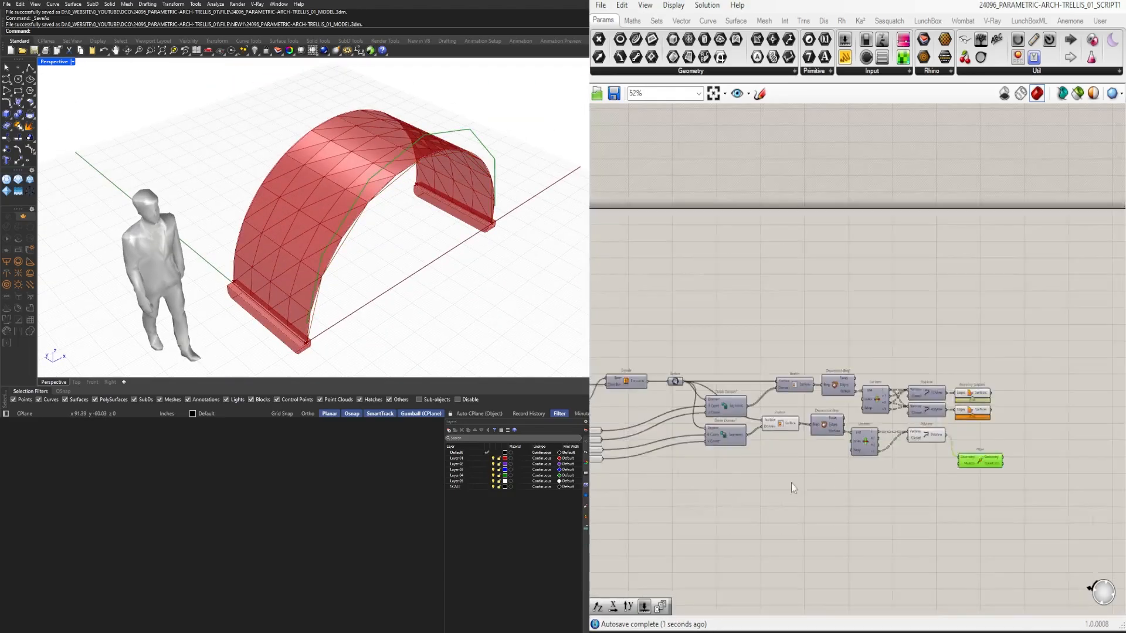
{"action": "scroll", "coordinate": [790, 483], "scroll_direction": "up", "scroll_amount": 2}
{"action": "right_click_drag", "start_coordinate": [622, 346], "coordinate": [1125, 443]}
{"action": "left_click", "coordinate": [862, 252]}
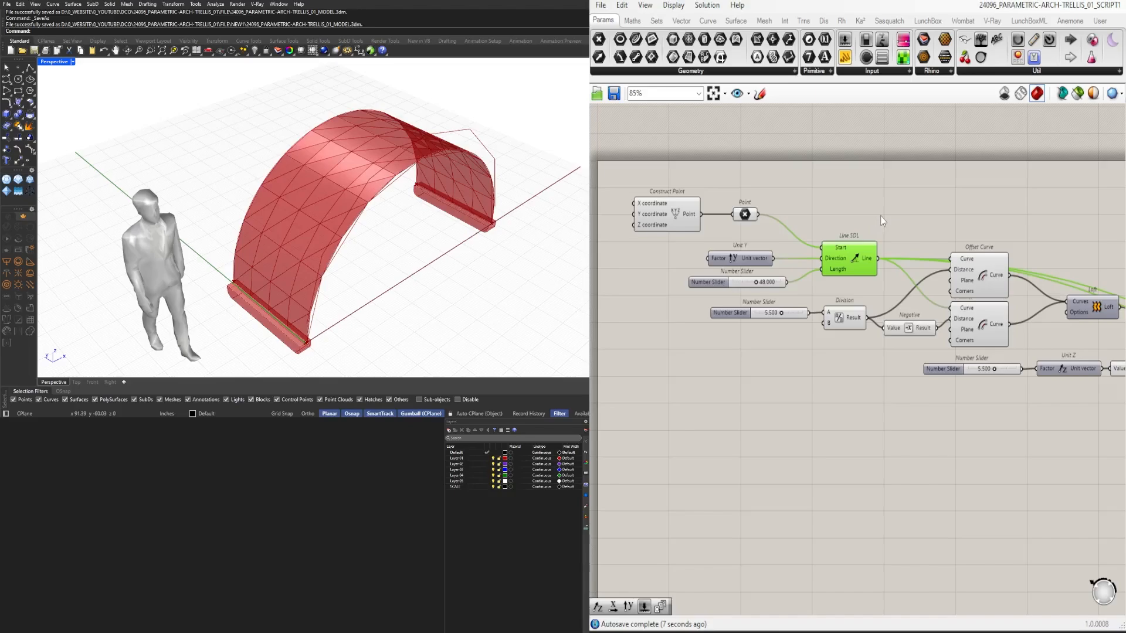
{"action": "double_click", "coordinate": [881, 216]}
{"action": "type", "text": "y"}
{"action": "key", "text": "Return"}
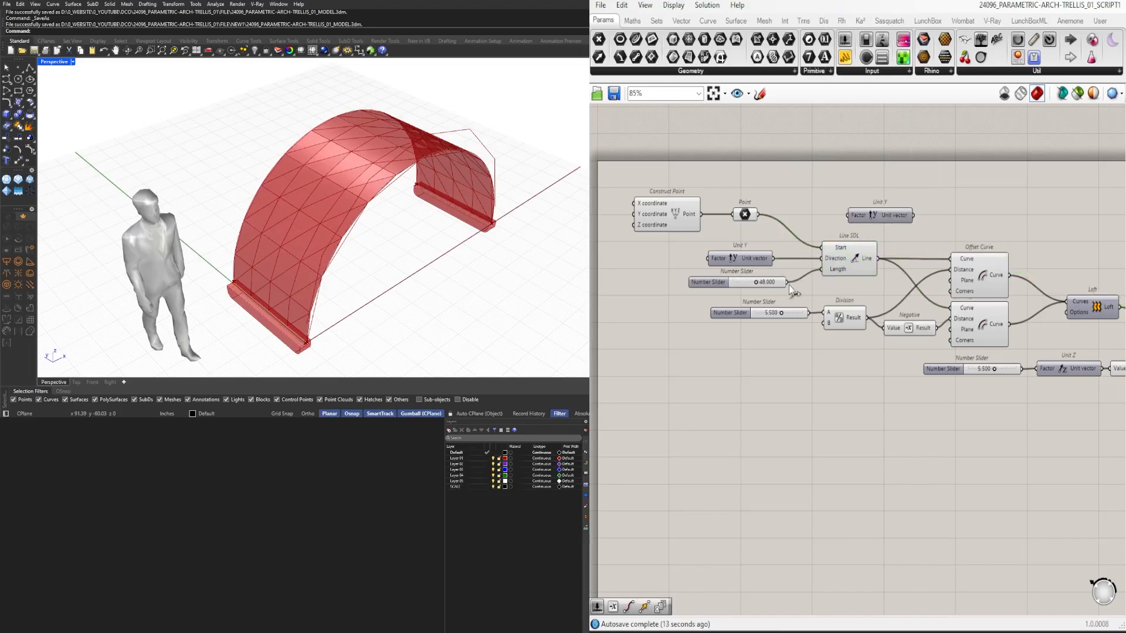
Step: Connect the 48.000 length slider to the new Unit Y's Factor and hide the connecting wire
{"action": "right_click", "coordinate": [857, 215]}
{"action": "left_click_drag", "start_coordinate": [787, 283], "coordinate": [913, 273]}
{"action": "mouse_move", "coordinate": [903, 240]}
{"action": "left_click", "coordinate": [1032, 271]}
Step: Place the Unit Y component beside Move, under the PolyLine, and connect its Unit vector to Move's Motion
{"action": "scroll", "coordinate": [932, 246], "scroll_direction": "down", "scroll_amount": 5}
{"action": "scroll", "coordinate": [970, 288], "scroll_direction": "up", "scroll_amount": 7}
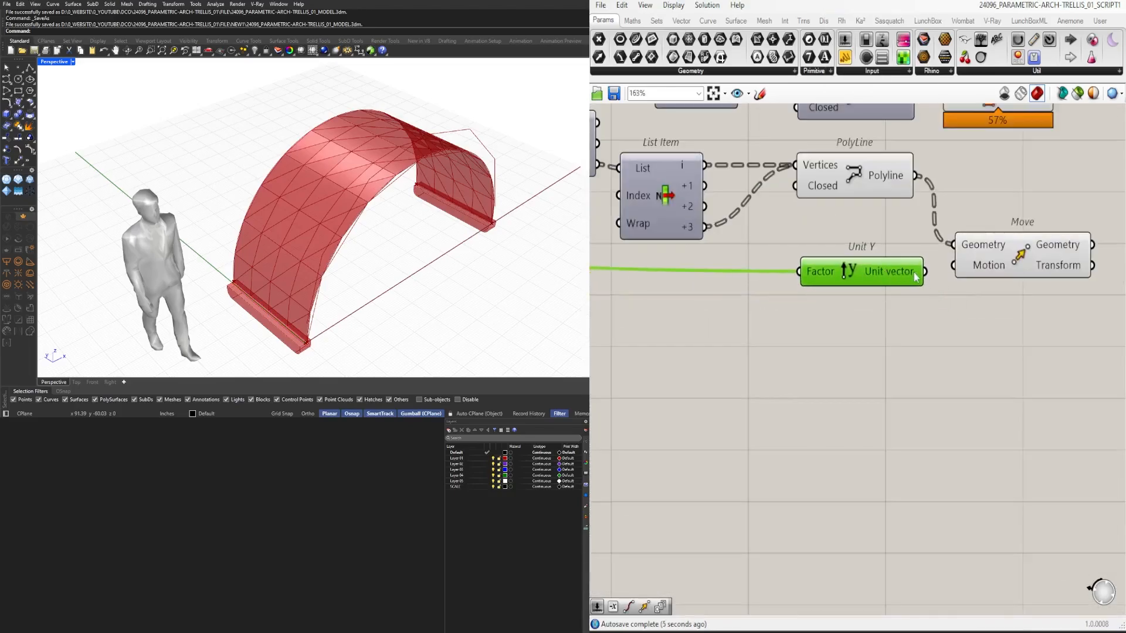
{"action": "left_click_drag", "start_coordinate": [1004, 246], "coordinate": [1022, 208]}
{"action": "left_click_drag", "start_coordinate": [854, 271], "coordinate": [873, 242]}
{"action": "left_click_drag", "start_coordinate": [1003, 207], "coordinate": [995, 217]}
Step: Add a grouped Curve parameter and combine the PolyLine and Move Geometry outputs into it through a relay
{"action": "right_click_drag", "start_coordinate": [1111, 229], "coordinate": [787, 283]}
{"action": "double_click", "coordinate": [876, 266]}
{"action": "type", "text": "CURVE"}
{"action": "left_click", "coordinate": [878, 214]}
{"action": "right_click_drag", "start_coordinate": [612, 203], "coordinate": [793, 203]}
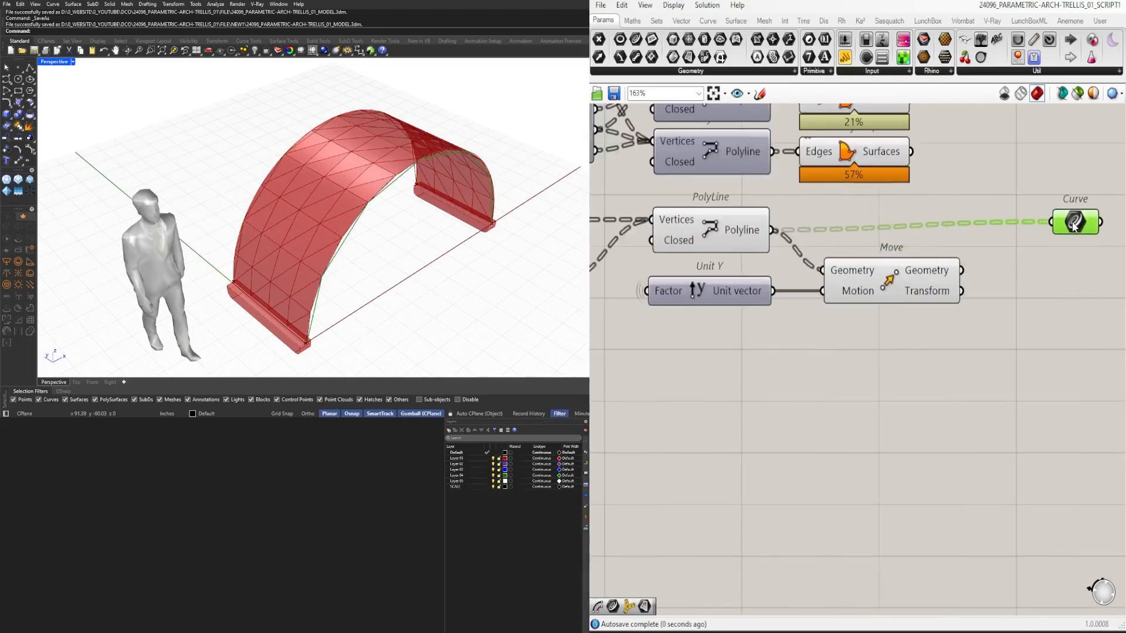
{"action": "left_click_drag", "start_coordinate": [862, 225], "coordinate": [1021, 230]}
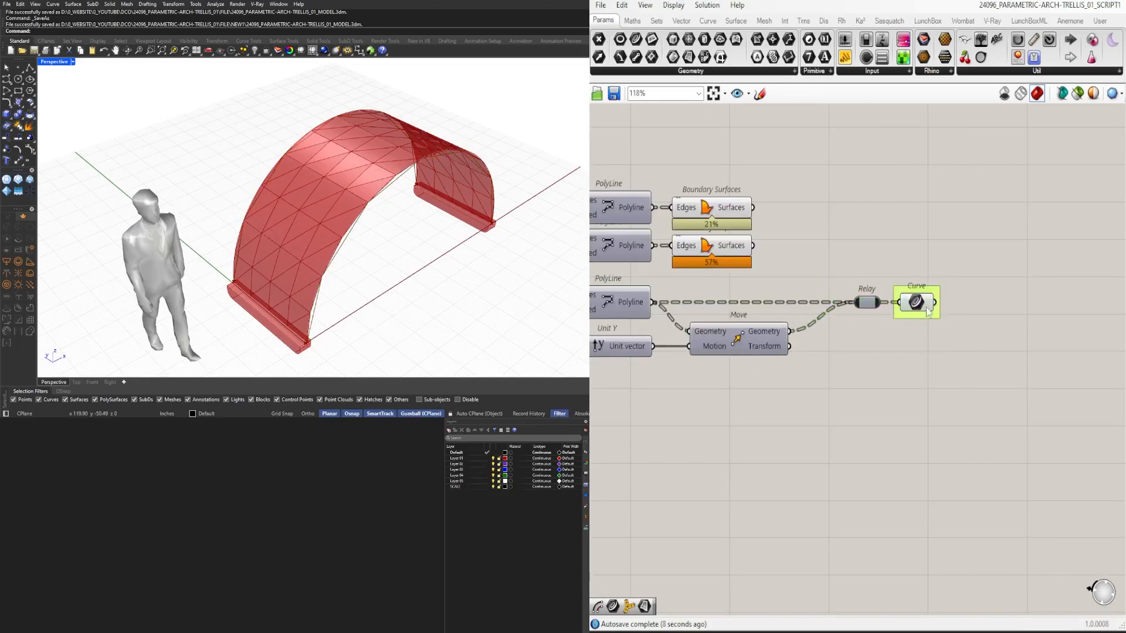
Step: Add an Explode component between the relay and the Curve parameter, and connect the relay to its Curve input
{"action": "type", "text": "EXPLODE"}
{"action": "left_click", "coordinate": [956, 323]}
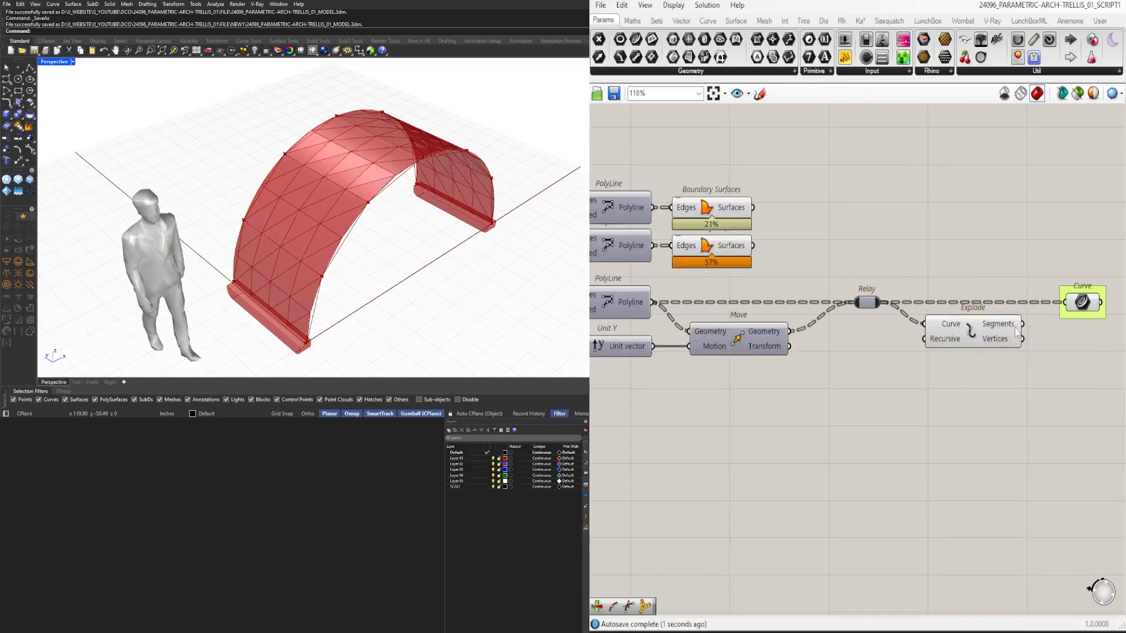
{"action": "middle_click", "coordinate": [957, 235]}
{"action": "left_click", "coordinate": [953, 171]}
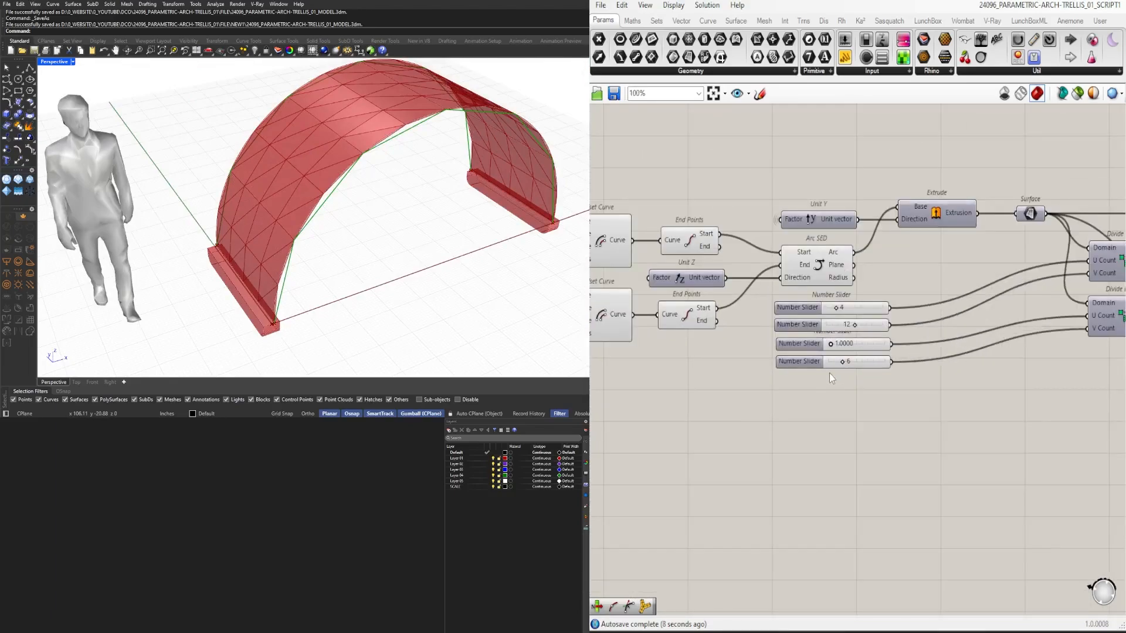
Step: Try 10 and 8 for the second subdivision's V Count slider and return it to 6
{"action": "scroll", "coordinate": [806, 431], "scroll_direction": "up", "scroll_amount": 8}
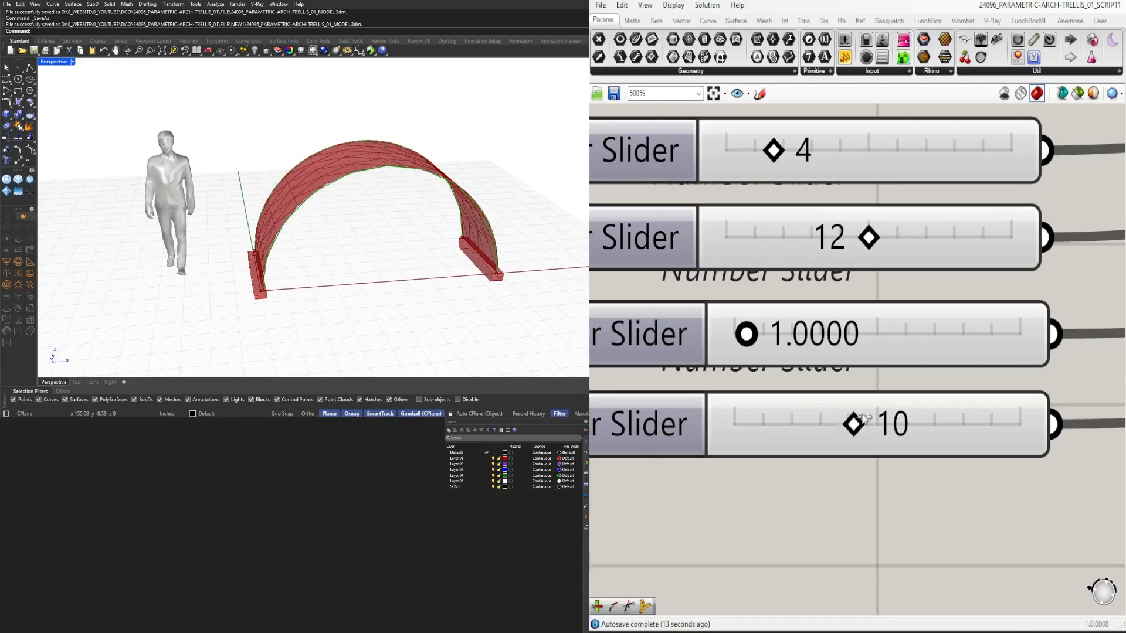
{"action": "scroll", "coordinate": [834, 413], "scroll_direction": "down", "scroll_amount": 5}
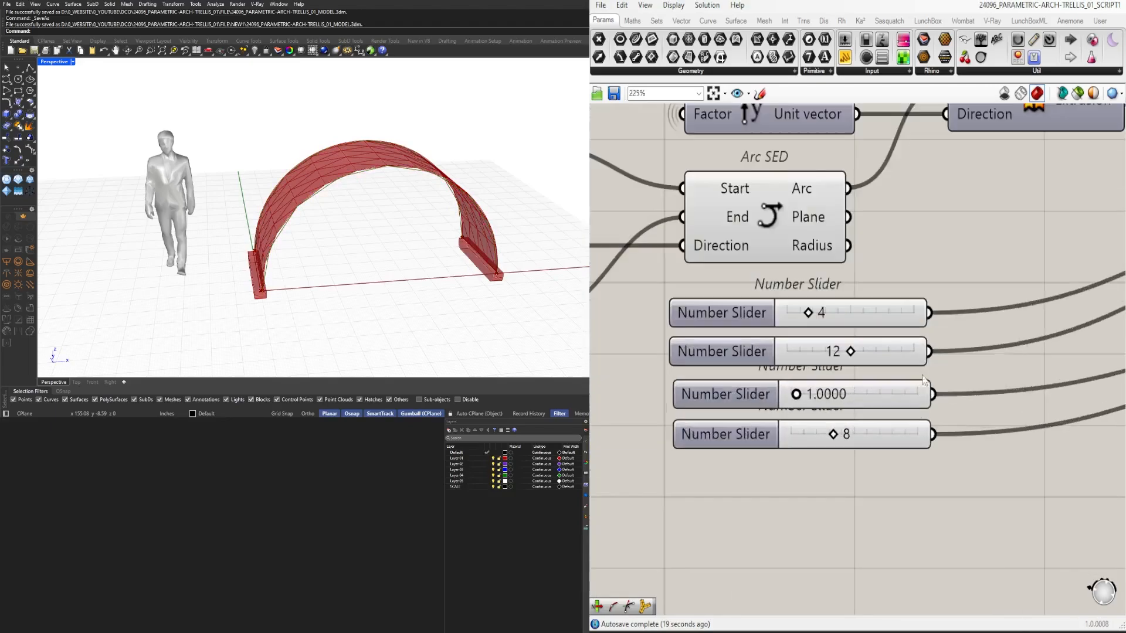
{"action": "left_click", "coordinate": [727, 352]}
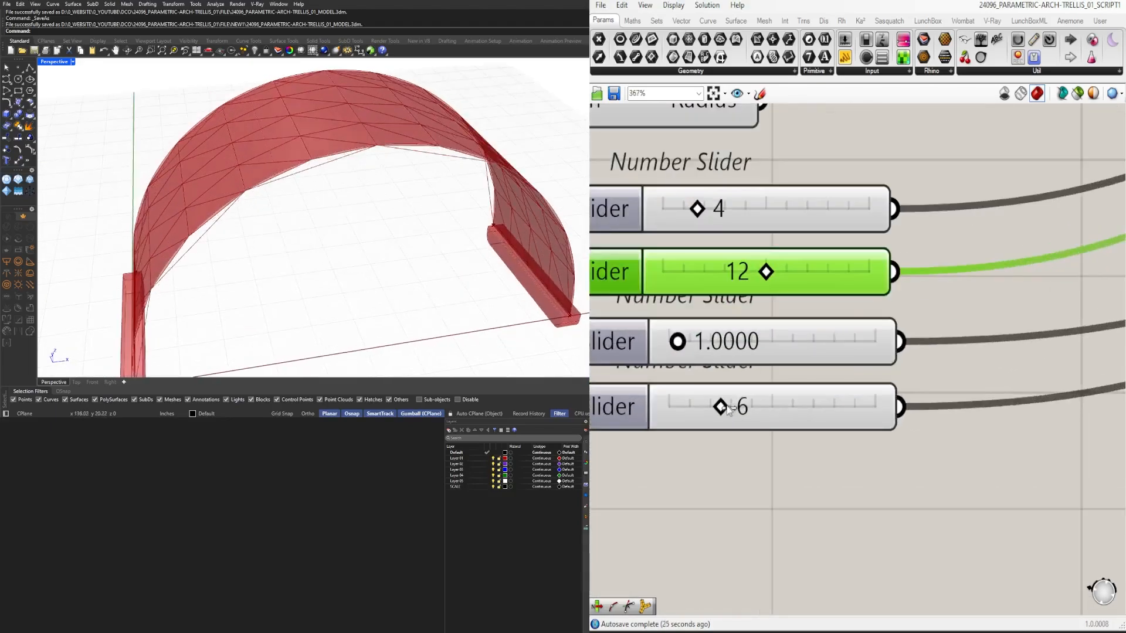
{"action": "scroll", "coordinate": [375, 258], "scroll_direction": "down", "scroll_amount": 5}
{"action": "right_click_drag", "start_coordinate": [364, 255], "coordinate": [385, 267]}
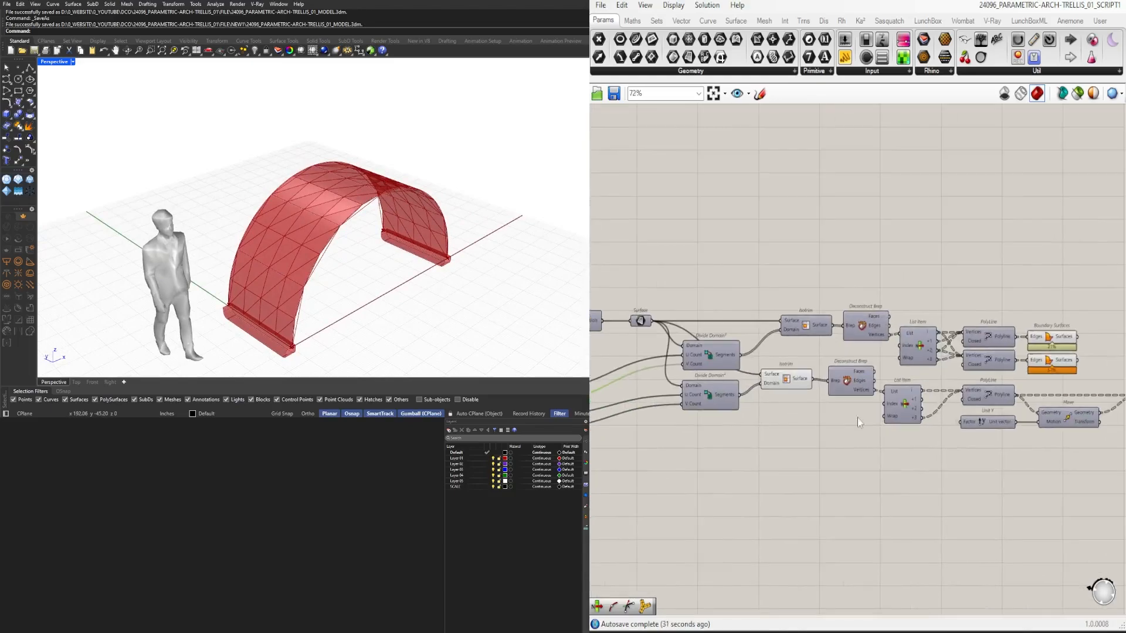
Step: Tidy the second branch by repositioning its Deconstruct Brep and the List Item, PolyLine, Unit Y and Move row under the first branch
{"action": "left_click_drag", "start_coordinate": [1122, 336], "coordinate": [658, 435]}
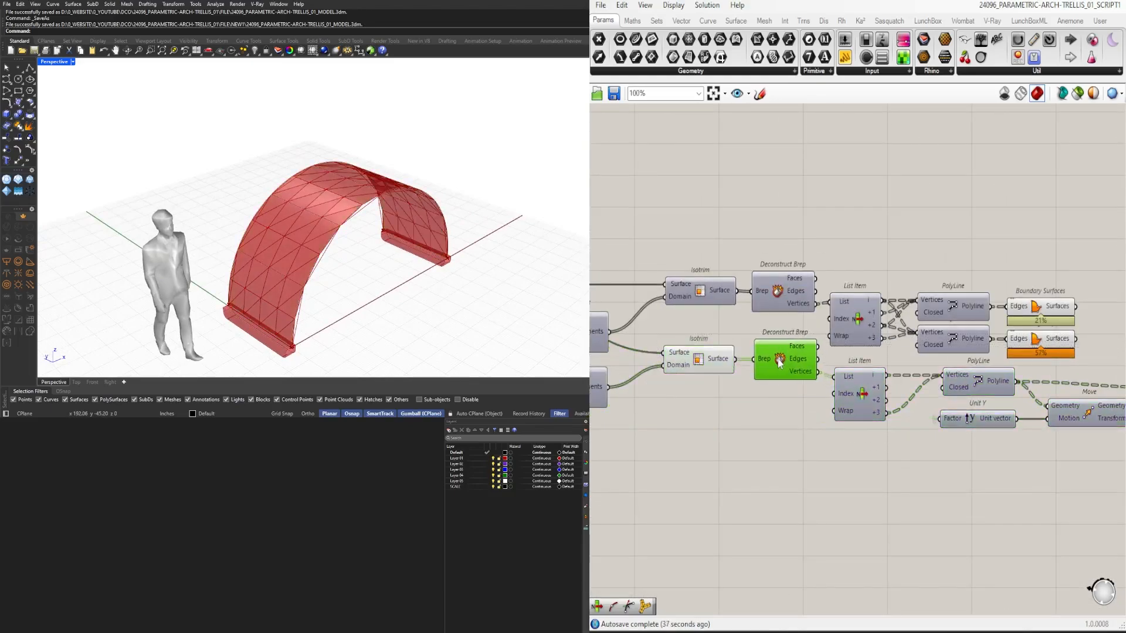
{"action": "left_click", "coordinate": [726, 335]}
{"action": "left_click_drag", "start_coordinate": [723, 330], "coordinate": [721, 322]}
{"action": "left_click", "coordinate": [943, 487]}
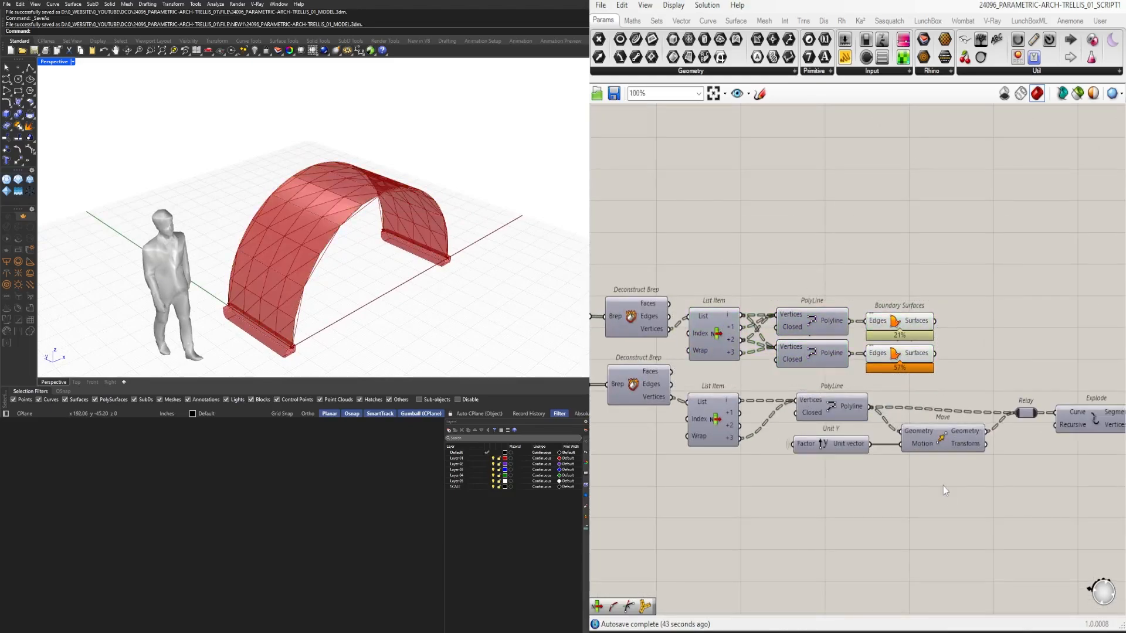
{"action": "scroll", "coordinate": [942, 487], "scroll_direction": "down", "scroll_amount": 2}
{"action": "right_click_drag", "start_coordinate": [943, 486], "coordinate": [752, 478]}
{"action": "left_click_drag", "start_coordinate": [1012, 489], "coordinate": [807, 393]}
{"action": "scroll", "coordinate": [858, 440], "scroll_direction": "up", "scroll_amount": 3}
{"action": "scroll", "coordinate": [887, 420], "scroll_direction": "down", "scroll_amount": 4}
{"action": "left_click_drag", "start_coordinate": [1059, 501], "coordinate": [711, 387]}
{"action": "scroll", "coordinate": [711, 396], "scroll_direction": "up", "scroll_amount": 4}
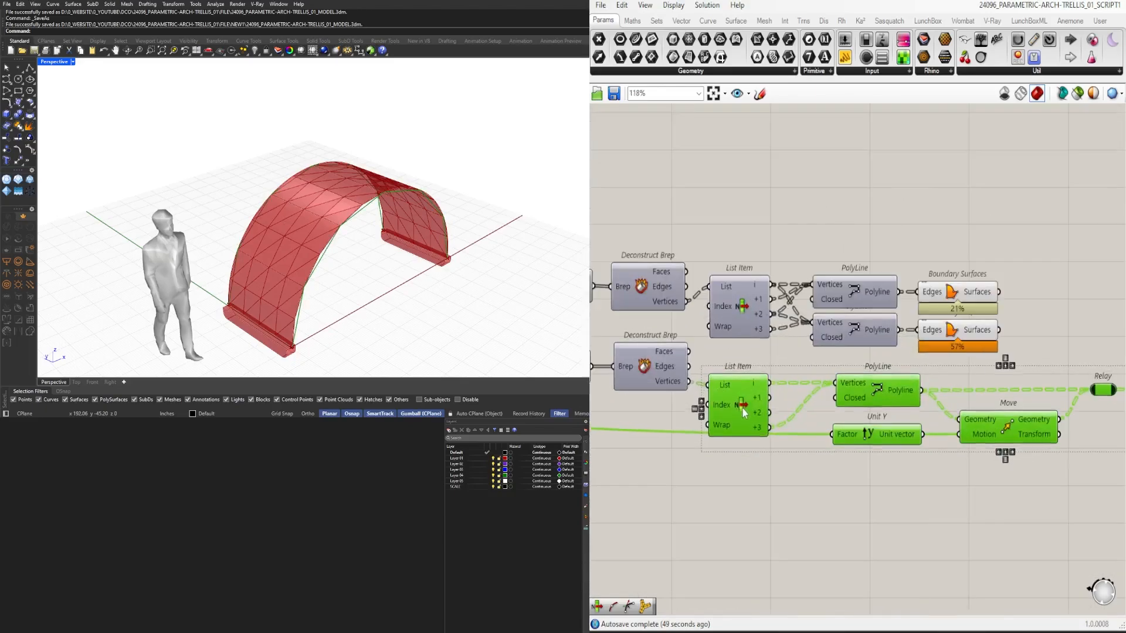
{"action": "left_click", "coordinate": [990, 463]}
Step: Align the upper PolyLine and Boundary Surfaces components with the lower PolyLine, and straighten the Relay, Explode and Curve row
{"action": "right_click_drag", "start_coordinate": [990, 430], "coordinate": [897, 420]}
{"action": "left_click_drag", "start_coordinate": [932, 352], "coordinate": [750, 276]}
{"action": "left_click_drag", "start_coordinate": [751, 297], "coordinate": [775, 297]}
{"action": "left_click", "coordinate": [918, 411]}
{"action": "right_click_drag", "start_coordinate": [938, 385], "coordinate": [798, 393]}
{"action": "left_click", "coordinate": [864, 390]}
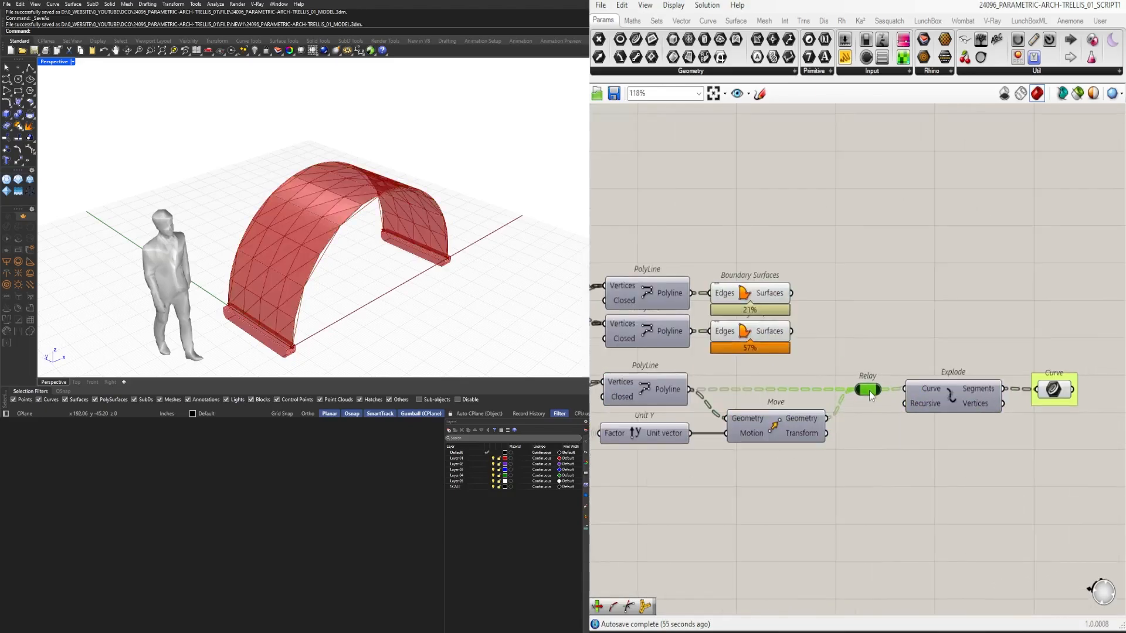
{"action": "left_click_drag", "start_coordinate": [1067, 369], "coordinate": [992, 409]}
{"action": "scroll", "coordinate": [1005, 408], "scroll_direction": "up", "scroll_amount": 3}
{"action": "left_click_drag", "start_coordinate": [911, 389], "coordinate": [900, 392]}
{"action": "scroll", "coordinate": [1056, 328], "scroll_direction": "down", "scroll_amount": 7}
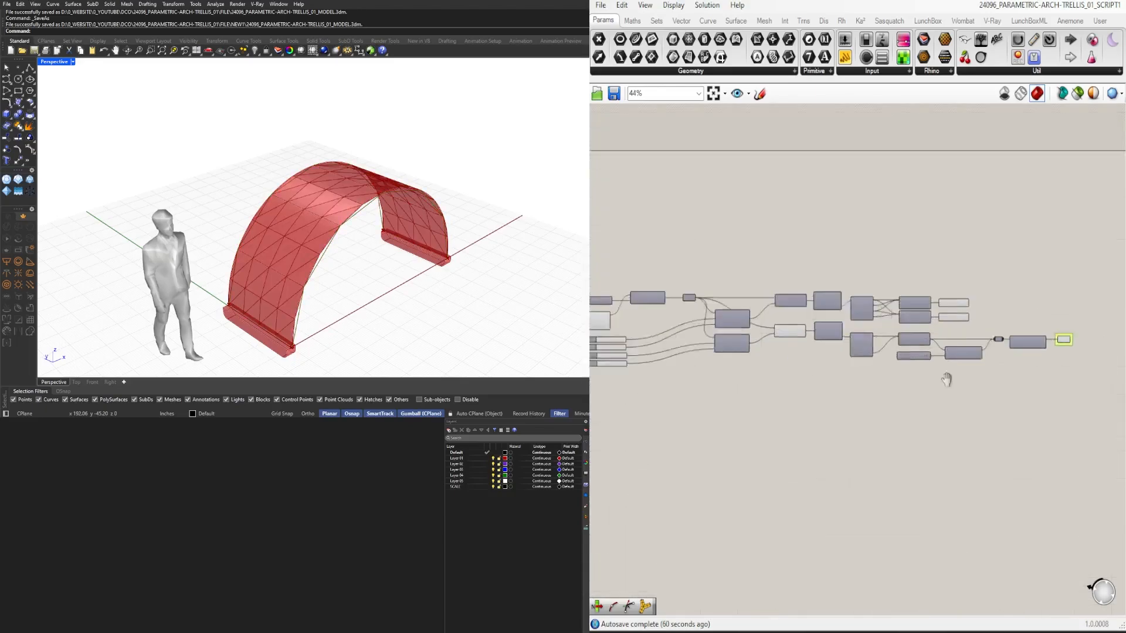
Step: Move the second pair of count sliders down so they sit clear of the first pair
{"action": "scroll", "coordinate": [686, 352], "scroll_direction": "up", "scroll_amount": 3}
{"action": "right_click_drag", "start_coordinate": [696, 361], "coordinate": [927, 362]}
{"action": "left_click_drag", "start_coordinate": [944, 414], "coordinate": [857, 299]}
{"action": "scroll", "coordinate": [887, 335], "scroll_direction": "up", "scroll_amount": 4}
{"action": "left_click_drag", "start_coordinate": [897, 354], "coordinate": [844, 308]}
{"action": "left_click_drag", "start_coordinate": [836, 316], "coordinate": [835, 337]}
{"action": "left_click", "coordinate": [962, 394]}
{"action": "scroll", "coordinate": [963, 394], "scroll_direction": "down", "scroll_amount": 7}
{"action": "right_click_drag", "start_coordinate": [839, 398], "coordinate": [645, 451]}
{"action": "scroll", "coordinate": [776, 411], "scroll_direction": "up", "scroll_amount": 4}
{"action": "left_click", "coordinate": [931, 427]}
{"action": "scroll", "coordinate": [818, 286], "scroll_direction": "down", "scroll_amount": 5}
{"action": "right_click_drag", "start_coordinate": [692, 270], "coordinate": [817, 290]}
{"action": "scroll", "coordinate": [817, 291], "scroll_direction": "up", "scroll_amount": 4}
{"action": "scroll", "coordinate": [817, 294], "scroll_direction": "down", "scroll_amount": 4}
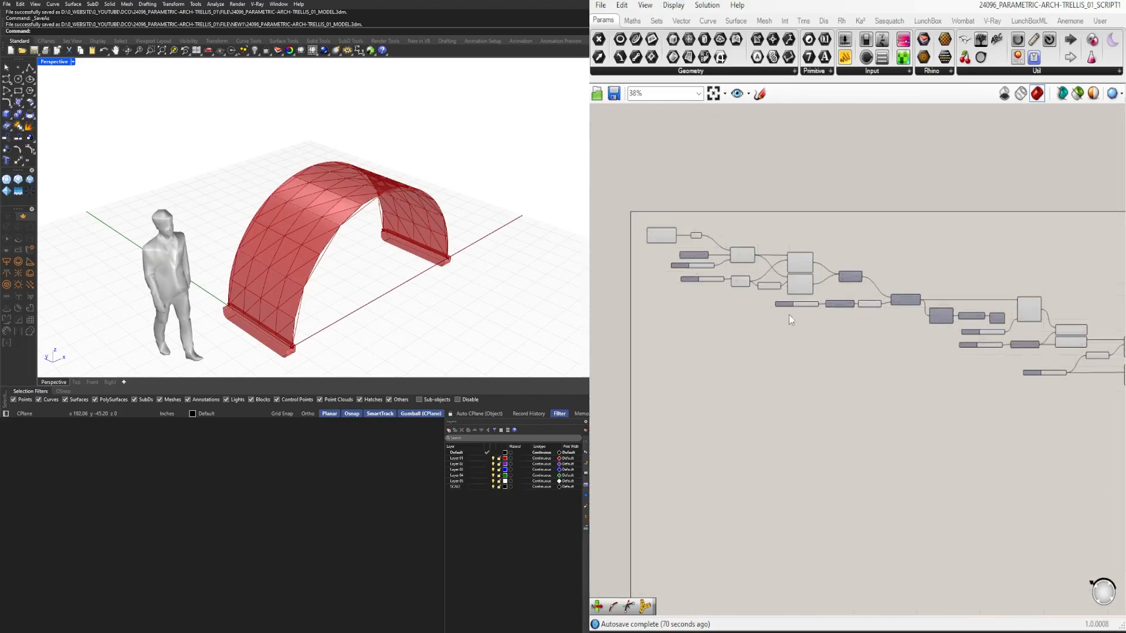
Step: Add a Surface parameter and connect both Boundary Surfaces outputs to it
{"action": "scroll", "coordinate": [884, 365], "scroll_direction": "up", "scroll_amount": 4}
{"action": "left_click", "coordinate": [720, 287]}
{"action": "double_click", "coordinate": [784, 291]}
{"action": "type", "text": "cu"}
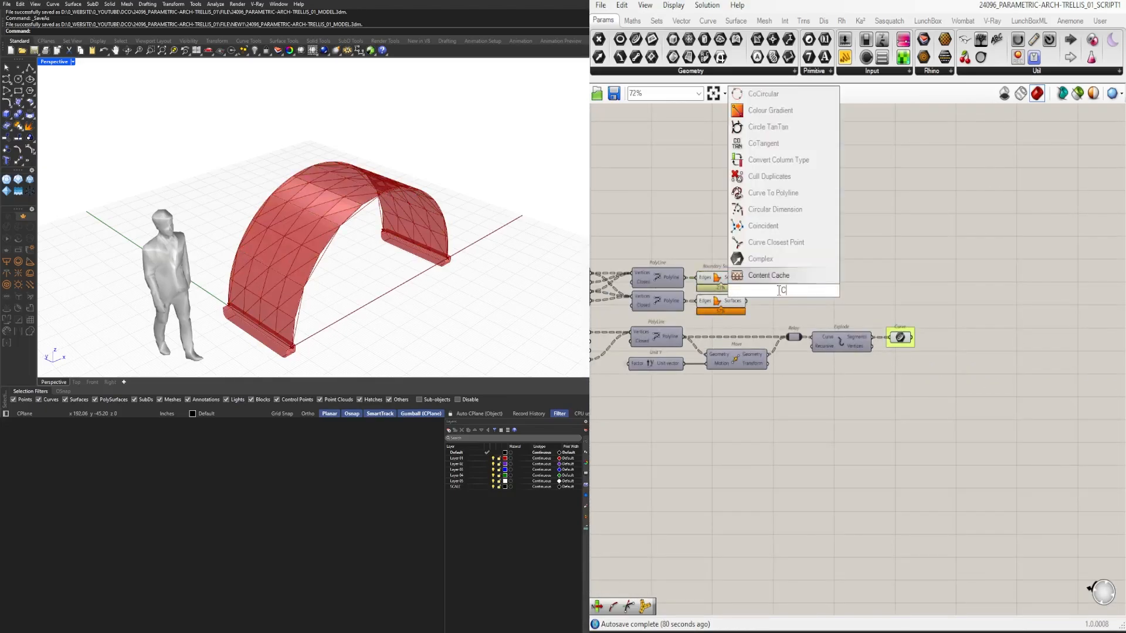
{"action": "key", "text": "BackSpace"}
{"action": "key", "text": "BackSpace"}
{"action": "type", "text": "sur"}
{"action": "left_click", "coordinate": [753, 275]}
{"action": "scroll", "coordinate": [751, 276], "scroll_direction": "up", "scroll_amount": 3}
{"action": "scroll", "coordinate": [754, 282], "scroll_direction": "up", "scroll_amount": 1}
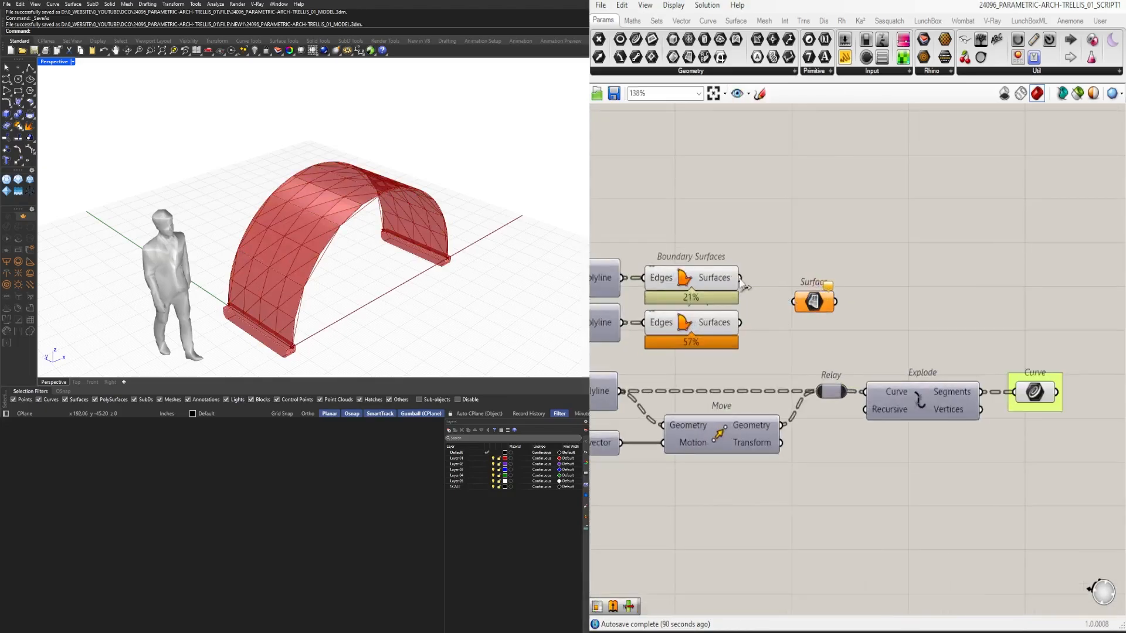
{"action": "scroll", "coordinate": [863, 285], "scroll_direction": "up", "scroll_amount": 2}
Step: Add a Brep Join component fed by the Surface parameter and flatten its Breps input
{"action": "left_click", "coordinate": [842, 287]}
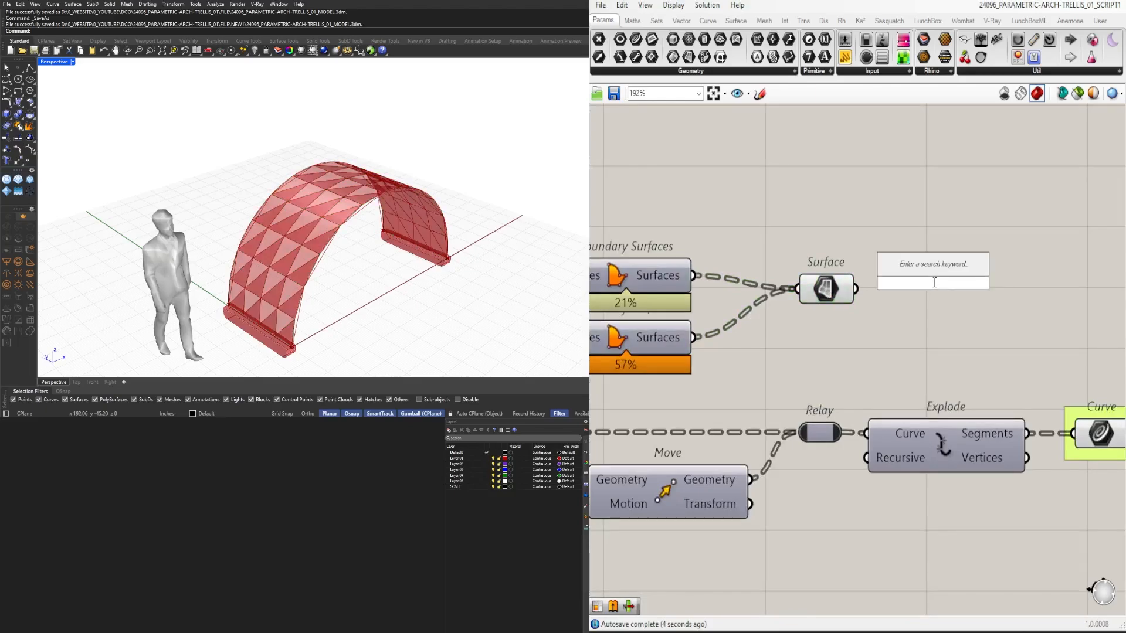
{"action": "type", "text": "brep join"}
{"action": "key", "text": "Return"}
{"action": "right_click", "coordinate": [897, 285]}
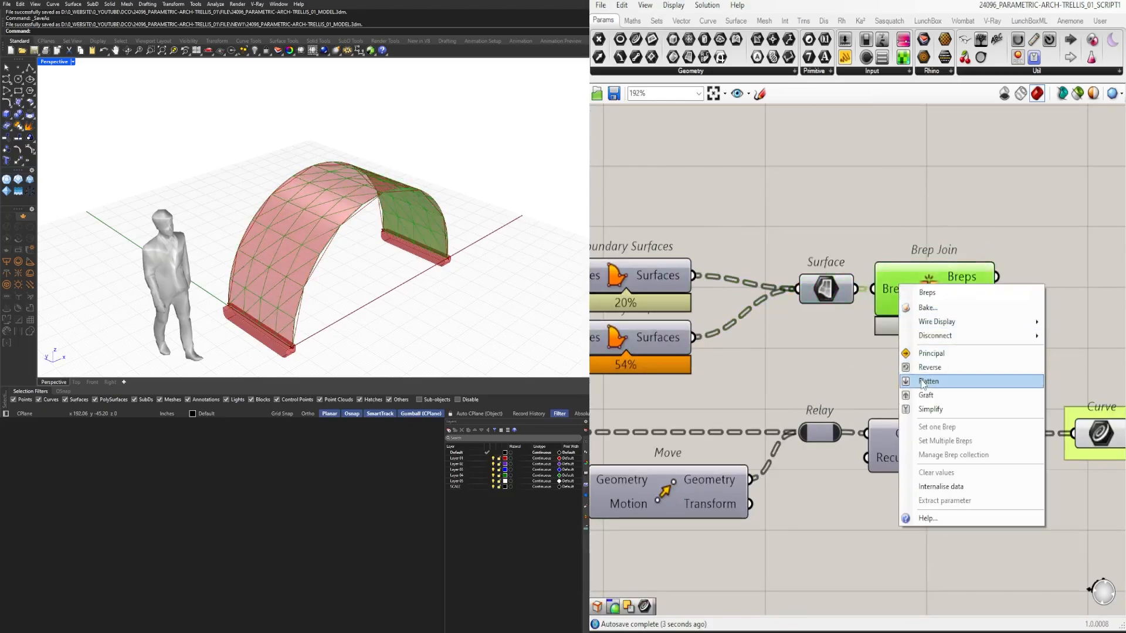
{"action": "left_click", "coordinate": [938, 377]}
Step: Set the first subdivision's V Count slider to 16, keeping its U Count at 4
{"action": "scroll", "coordinate": [898, 297], "scroll_direction": "down", "scroll_amount": 4}
{"action": "right_click_drag", "start_coordinate": [733, 299], "coordinate": [1003, 304]}
{"action": "scroll", "coordinate": [803, 296], "scroll_direction": "up", "scroll_amount": 2}
{"action": "left_click", "coordinate": [804, 308]}
{"action": "left_click", "coordinate": [847, 258]}
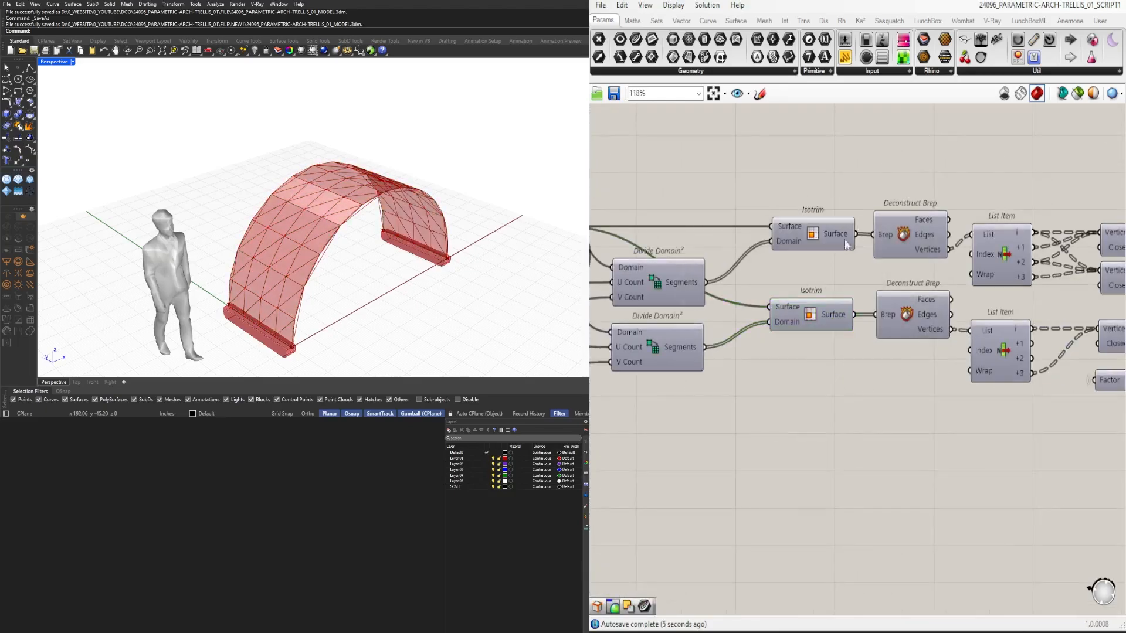
{"action": "scroll", "coordinate": [845, 258], "scroll_direction": "down", "scroll_amount": 4}
{"action": "right_click_drag", "start_coordinate": [791, 337], "coordinate": [1008, 387]}
{"action": "scroll", "coordinate": [370, 249], "scroll_direction": "up", "scroll_amount": 4}
{"action": "right_click_drag", "start_coordinate": [388, 222], "coordinate": [394, 228]}
{"action": "right_click_drag", "start_coordinate": [882, 320], "coordinate": [869, 316]}
{"action": "scroll", "coordinate": [868, 315], "scroll_direction": "up", "scroll_amount": 8}
{"action": "left_click_drag", "start_coordinate": [796, 298], "coordinate": [779, 299]}
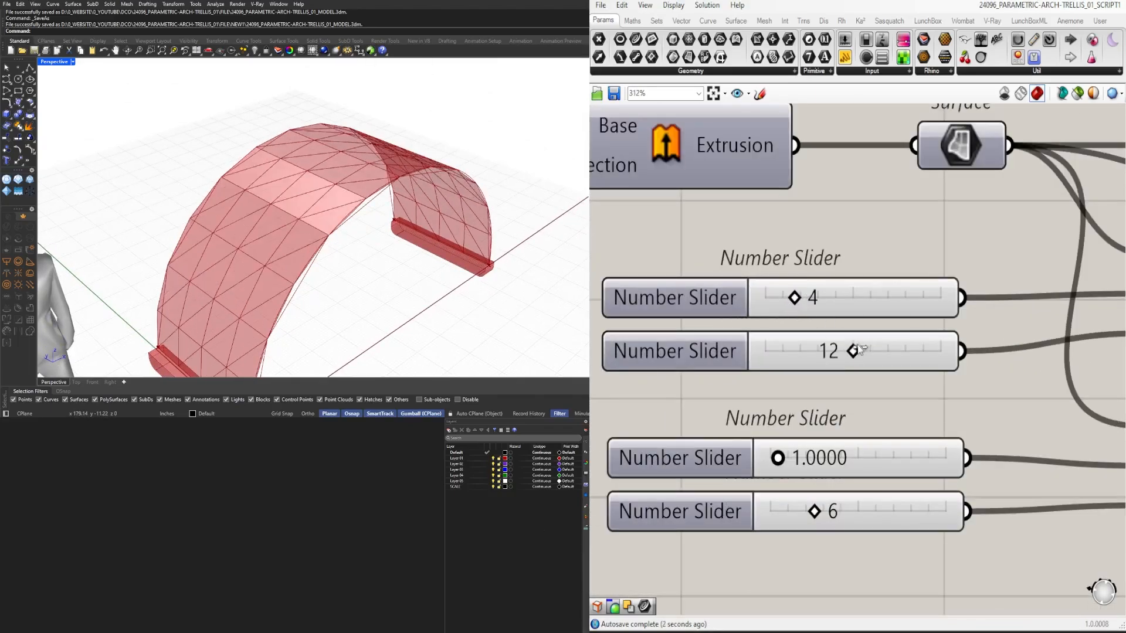
{"action": "left_click_drag", "start_coordinate": [835, 348], "coordinate": [887, 347]}
{"action": "scroll", "coordinate": [887, 347], "scroll_direction": "down", "scroll_amount": 8}
{"action": "right_click_drag", "start_coordinate": [1027, 317], "coordinate": [621, 346]}
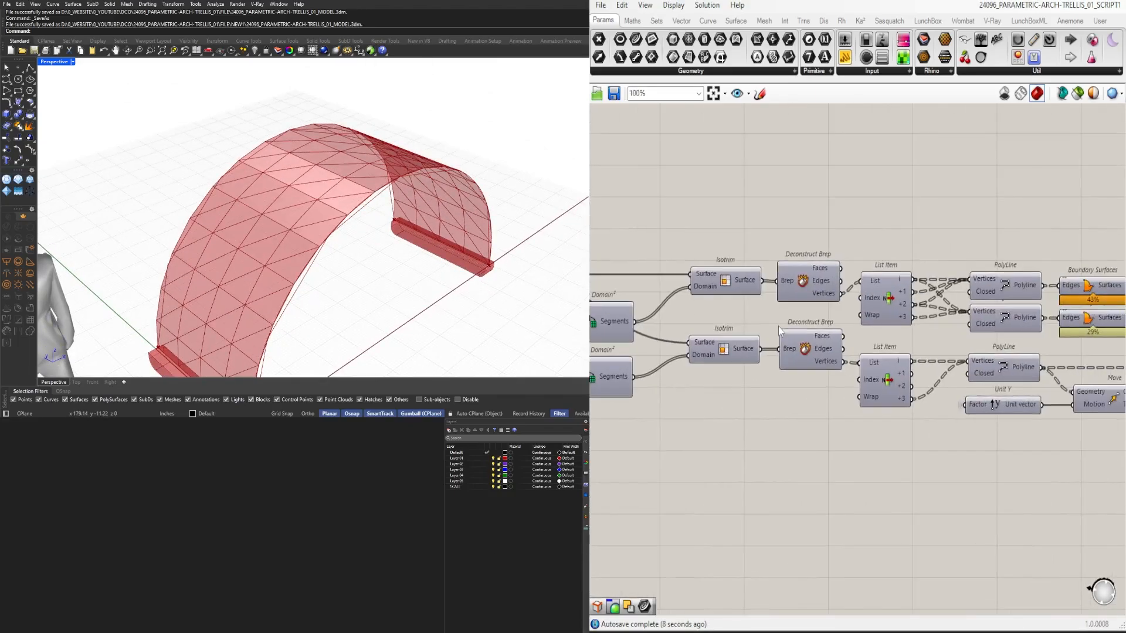
Step: Examine the joined panels and the exploded edge Curve on the arch from several angles
{"action": "scroll", "coordinate": [375, 252], "scroll_direction": "down", "scroll_amount": 5}
{"action": "right_click_drag", "start_coordinate": [375, 252], "coordinate": [345, 247]}
{"action": "right_click_drag", "start_coordinate": [1056, 302], "coordinate": [657, 349]}
{"action": "scroll", "coordinate": [815, 348], "scroll_direction": "up", "scroll_amount": 3}
{"action": "left_click", "coordinate": [816, 349]}
{"action": "right_click_drag", "start_coordinate": [815, 348], "coordinate": [725, 341]}
{"action": "left_click", "coordinate": [791, 424]}
{"action": "right_click_drag", "start_coordinate": [640, 337], "coordinate": [624, 367]}
{"action": "right_click_drag", "start_coordinate": [899, 457], "coordinate": [1050, 457]}
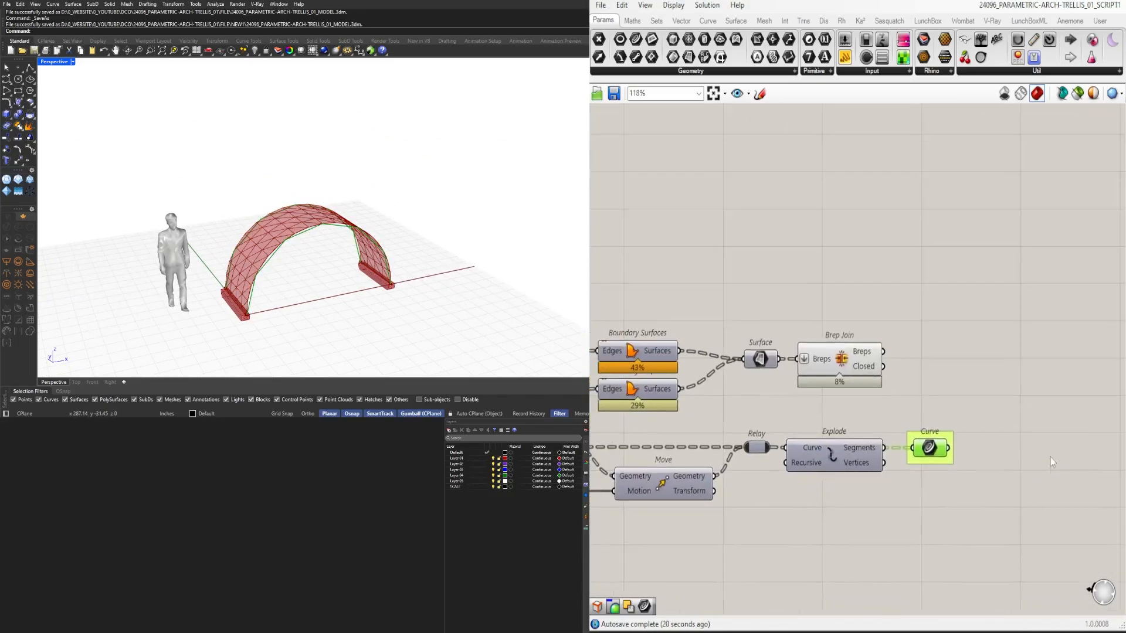
Step: Add a Deconstruct Brep component and connect Brep Join's Breps output to it
{"action": "scroll", "coordinate": [1055, 432], "scroll_direction": "down", "scroll_amount": 3}
{"action": "type", "text": "DEC"}
{"action": "left_click", "coordinate": [1019, 263]}
{"action": "scroll", "coordinate": [951, 364], "scroll_direction": "up", "scroll_amount": 1}
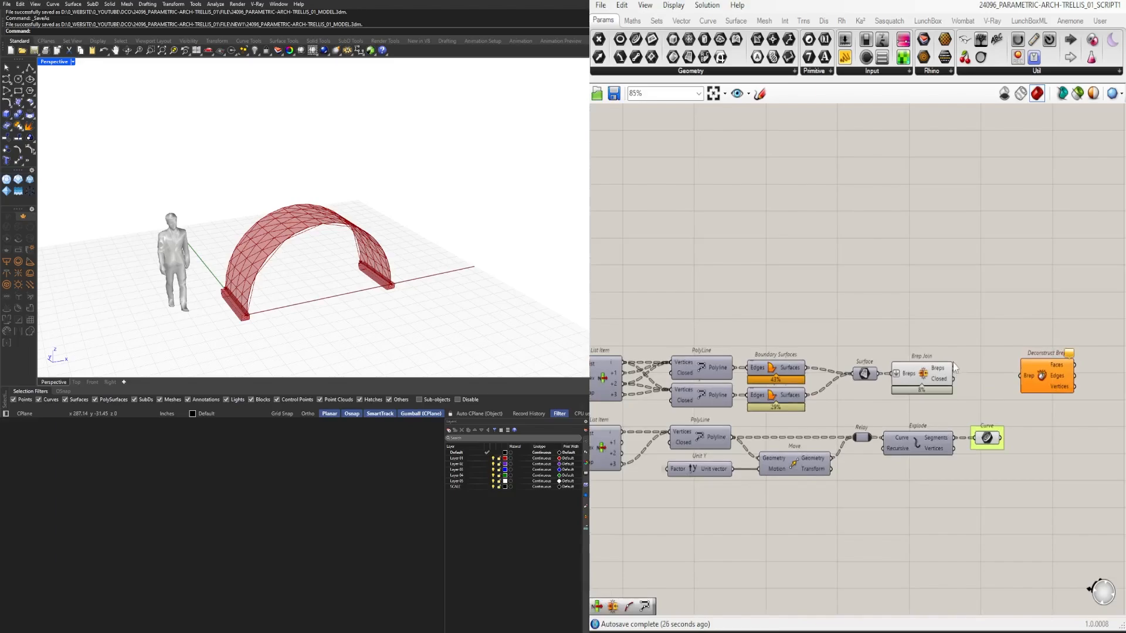
{"action": "scroll", "coordinate": [1007, 370], "scroll_direction": "up", "scroll_amount": 4}
{"action": "right_click_drag", "start_coordinate": [1007, 371], "coordinate": [798, 371]}
Step: Add a Line Dimension component and connect Deconstruct Brep's Edges to its Line input
{"action": "double_click", "coordinate": [929, 400]}
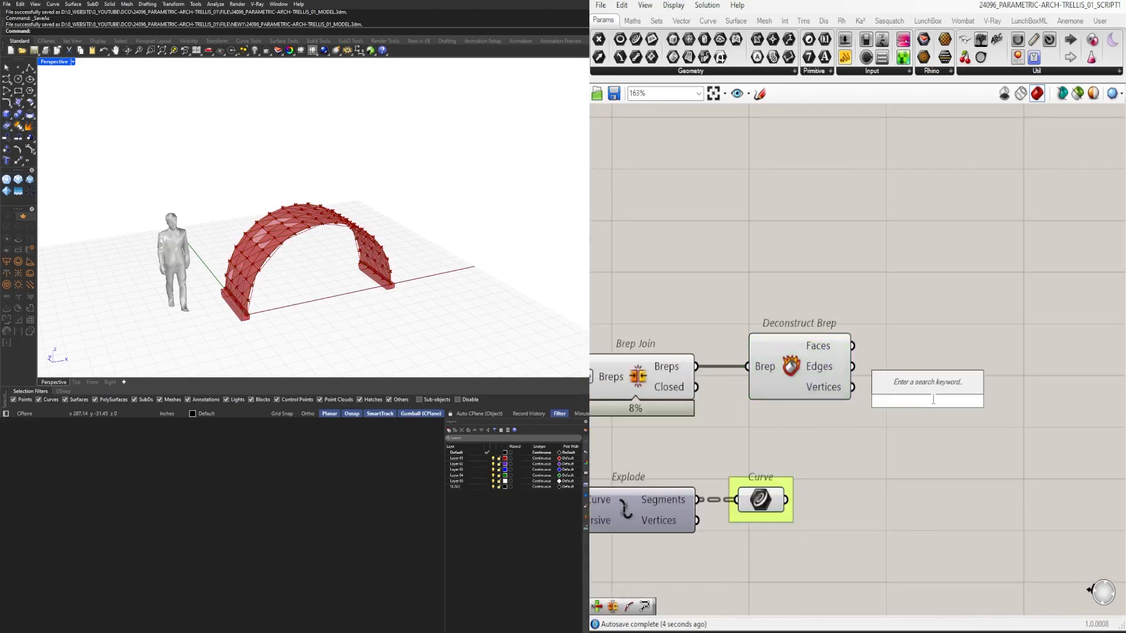
{"action": "type", "text": "LINE"}
{"action": "left_click", "coordinate": [915, 287]}
{"action": "scroll", "coordinate": [855, 401], "scroll_direction": "up", "scroll_amount": 2}
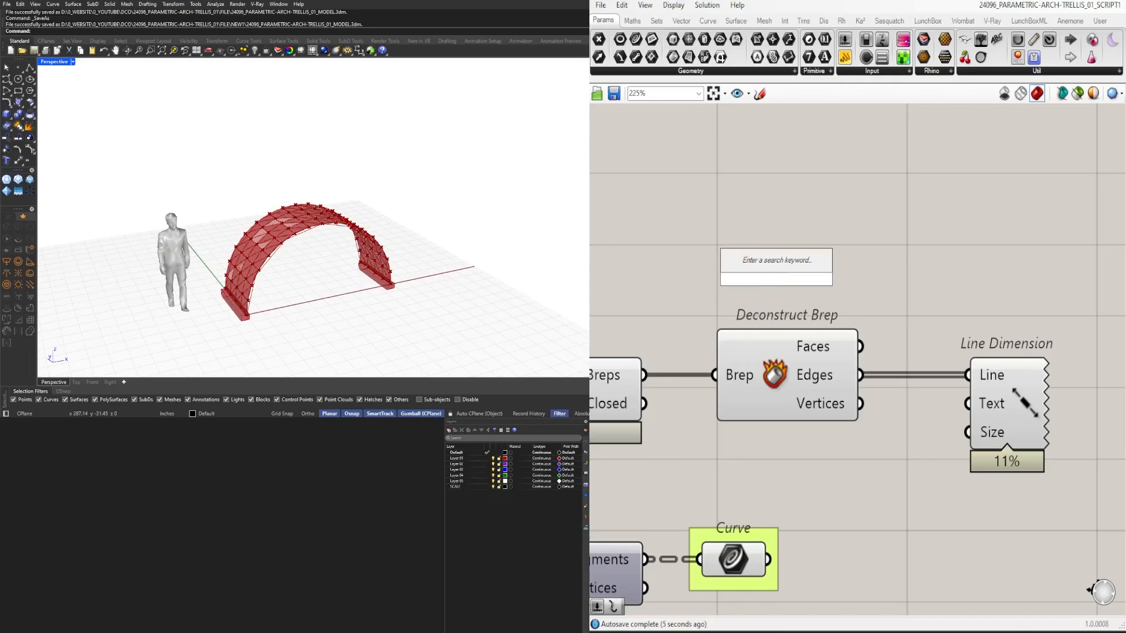
Step: Move the Line Dimension above Deconstruct Brep, connect a number slider to its Size and set it to 1.46
{"action": "left_click_drag", "start_coordinate": [1006, 433], "coordinate": [1057, 286]}
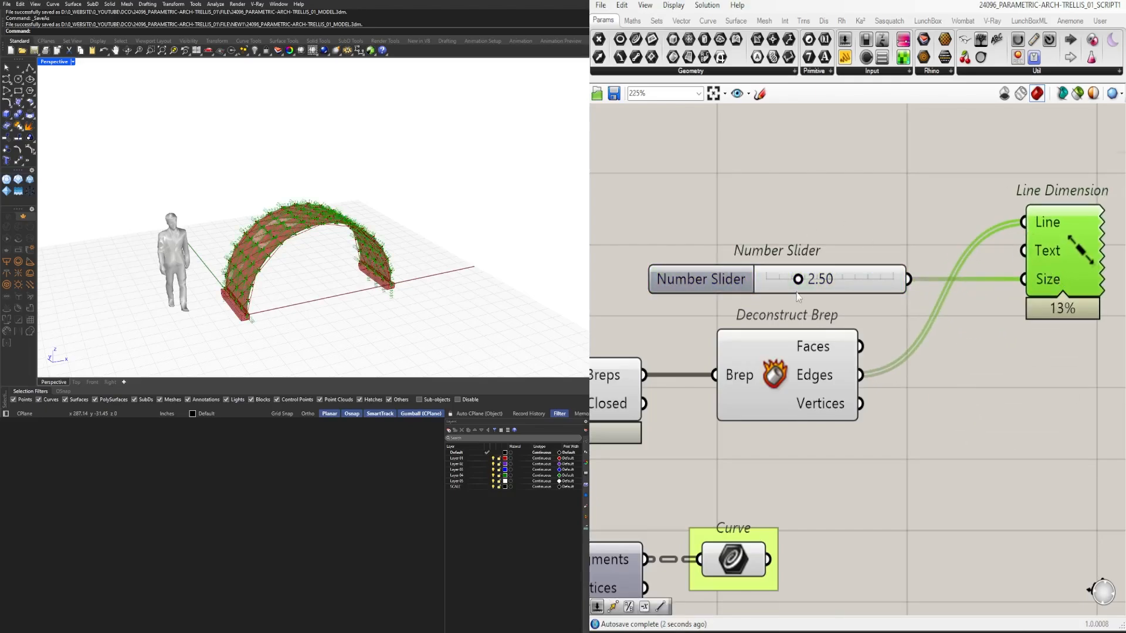
{"action": "scroll", "coordinate": [802, 284], "scroll_direction": "up", "scroll_amount": 6}
{"action": "left_click_drag", "start_coordinate": [795, 271], "coordinate": [756, 272]}
{"action": "scroll", "coordinate": [263, 247], "scroll_direction": "up", "scroll_amount": 8}
{"action": "right_click_drag", "start_coordinate": [293, 281], "coordinate": [311, 334]}
{"action": "scroll", "coordinate": [1023, 338], "scroll_direction": "down", "scroll_amount": 8}
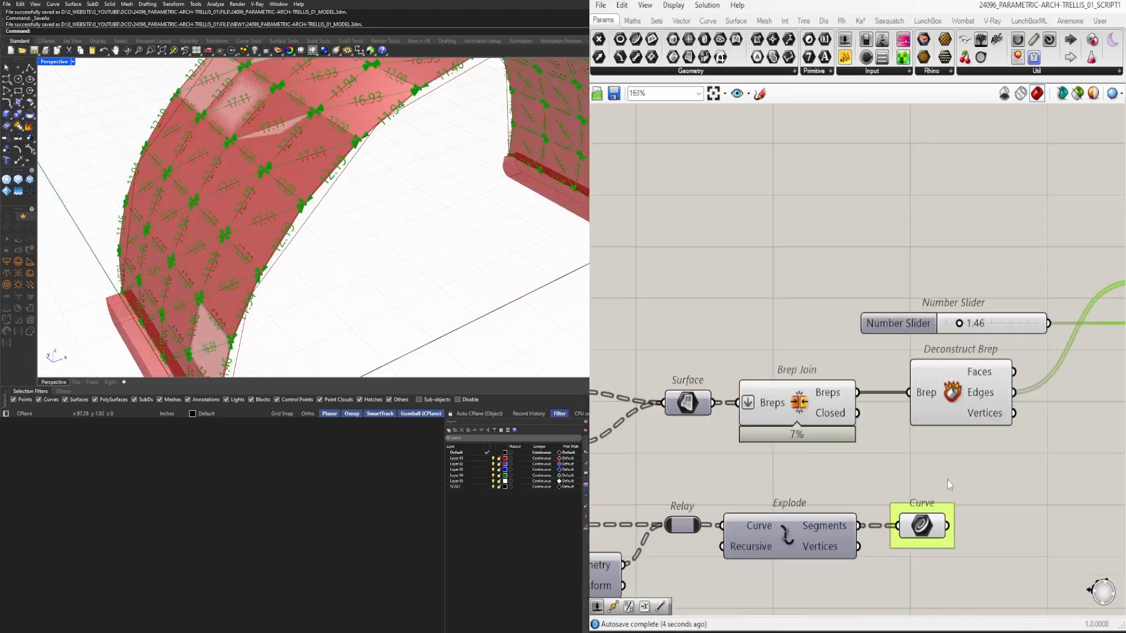
Step: Hide the Brep Join and Deconstruct Brep previews, and set the dimension size slider to 1
{"action": "left_click_drag", "start_coordinate": [947, 480], "coordinate": [833, 399]}
{"action": "key", "text": "ctrl+q"}
{"action": "left_click", "coordinate": [1022, 339]}
{"action": "scroll", "coordinate": [1021, 339], "scroll_direction": "up", "scroll_amount": 6}
{"action": "double_click", "coordinate": [888, 298]}
{"action": "type", "text": "1"}
{"action": "key", "text": "Return"}
Step: Try 8 for the second subdivision's V Count slider and settle on 4
{"action": "right_click_drag", "start_coordinate": [293, 261], "coordinate": [523, 258]}
{"action": "scroll", "coordinate": [328, 265], "scroll_direction": "down", "scroll_amount": 5}
{"action": "scroll", "coordinate": [968, 427], "scroll_direction": "down", "scroll_amount": 9}
{"action": "scroll", "coordinate": [935, 381], "scroll_direction": "up", "scroll_amount": 8}
{"action": "right_click_drag", "start_coordinate": [934, 381], "coordinate": [799, 419]}
{"action": "double_click", "coordinate": [789, 518]}
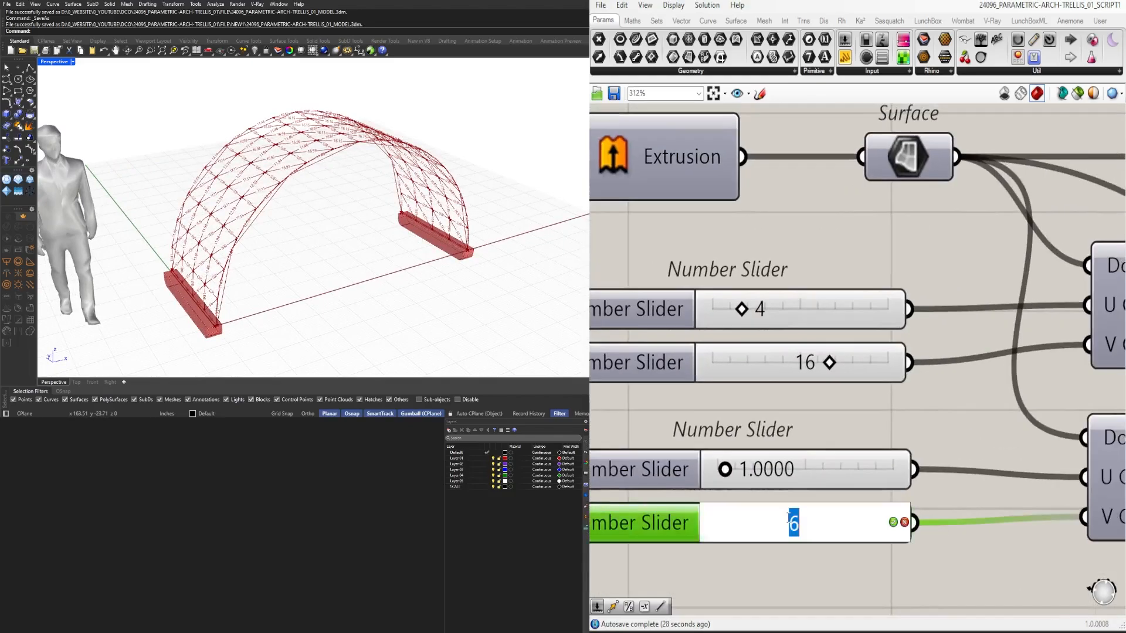
{"action": "type", "text": "8"}
{"action": "key", "text": "Return"}
{"action": "right_click_drag", "start_coordinate": [469, 258], "coordinate": [258, 243]}
{"action": "type", "text": "4"}
{"action": "key", "text": "Return"}
{"action": "scroll", "coordinate": [268, 237], "scroll_direction": "down", "scroll_amount": 2}
{"action": "scroll", "coordinate": [997, 393], "scroll_direction": "down", "scroll_amount": 8}
Step: Duplicate the Line Dimension below the original and connect Explode's Segments to the copy's Line input
{"action": "right_click_drag", "start_coordinate": [1026, 393], "coordinate": [746, 410]}
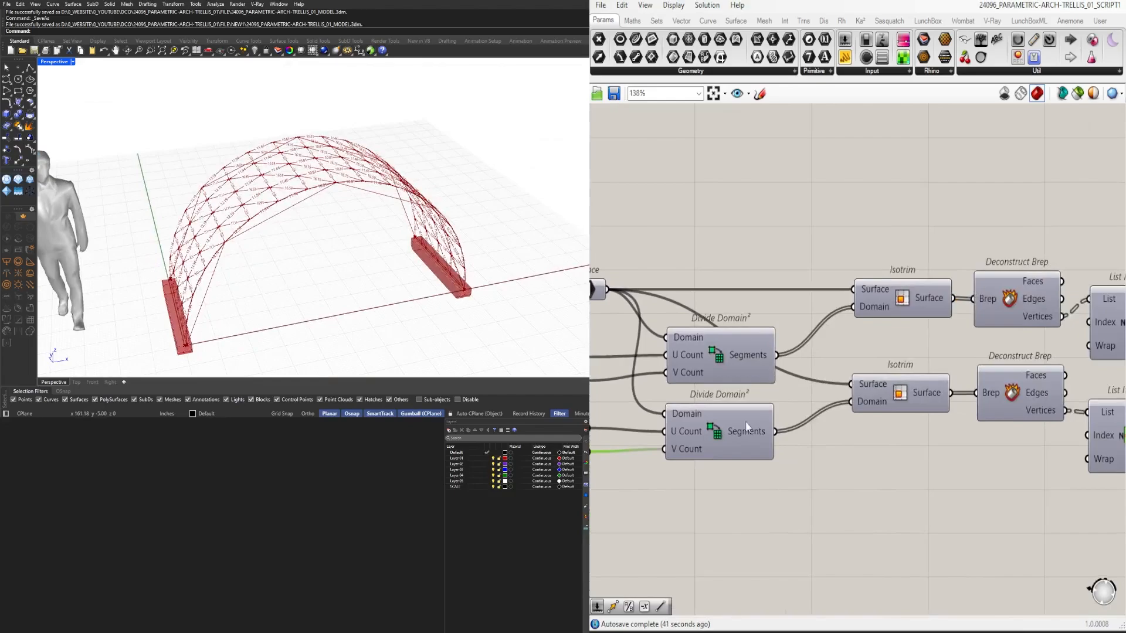
{"action": "right_click_drag", "start_coordinate": [1090, 352], "coordinate": [934, 328]}
{"action": "scroll", "coordinate": [949, 252], "scroll_direction": "up", "scroll_amount": 3}
{"action": "left_click_drag", "start_coordinate": [976, 321], "coordinate": [978, 387], "text": "alt"}
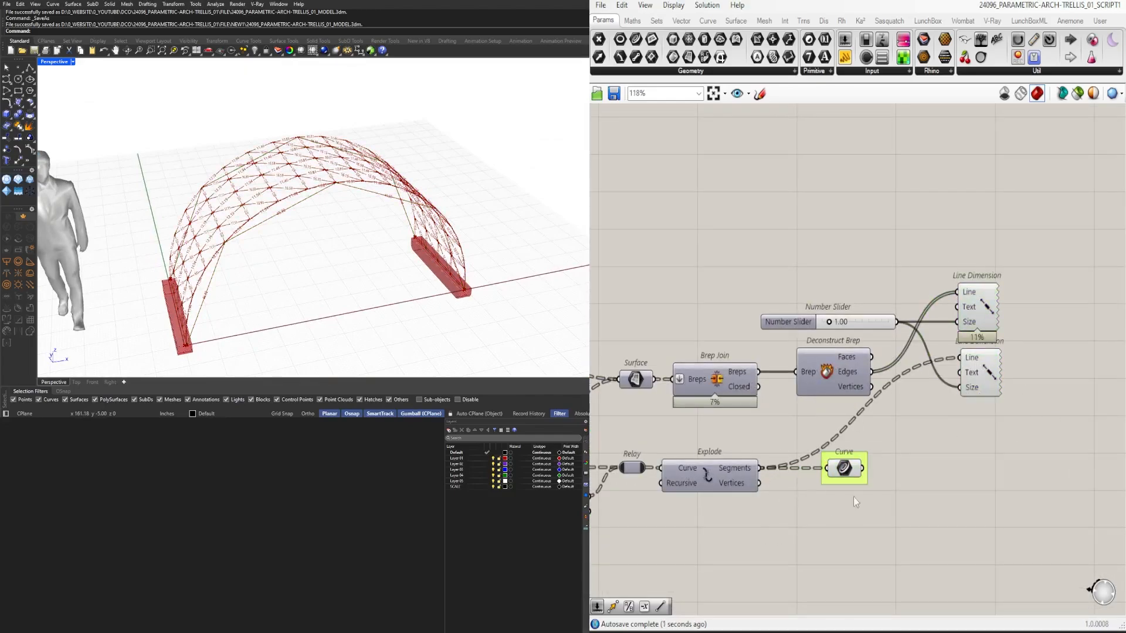
Step: Duplicate the grouped Curve parameter above the original and connect Deconstruct Brep's Edges to the copy
{"action": "scroll", "coordinate": [736, 373], "scroll_direction": "down", "scroll_amount": 1}
{"action": "right_click_drag", "start_coordinate": [736, 373], "coordinate": [685, 373]}
{"action": "scroll", "coordinate": [953, 381], "scroll_direction": "up", "scroll_amount": 1}
{"action": "left_click_drag", "start_coordinate": [820, 373], "coordinate": [935, 413]}
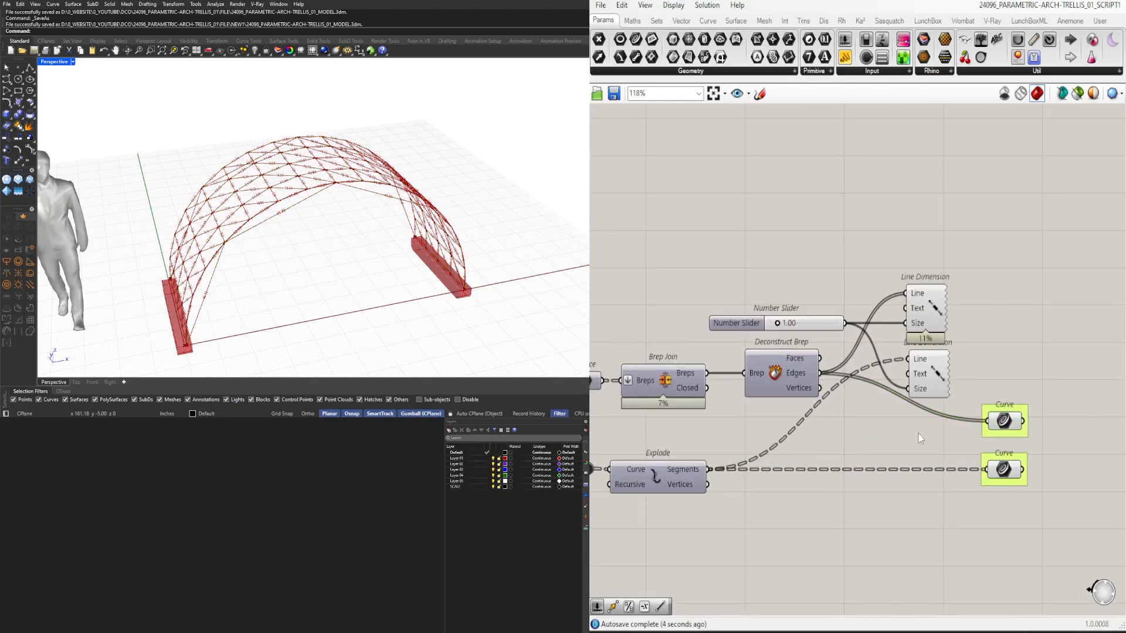
Step: Hide the wires running into the Line inputs of both Line Dimension components
{"action": "right_click_drag", "start_coordinate": [945, 245], "coordinate": [840, 269]}
{"action": "right_click", "coordinate": [814, 316]}
{"action": "mouse_move", "coordinate": [879, 356]}
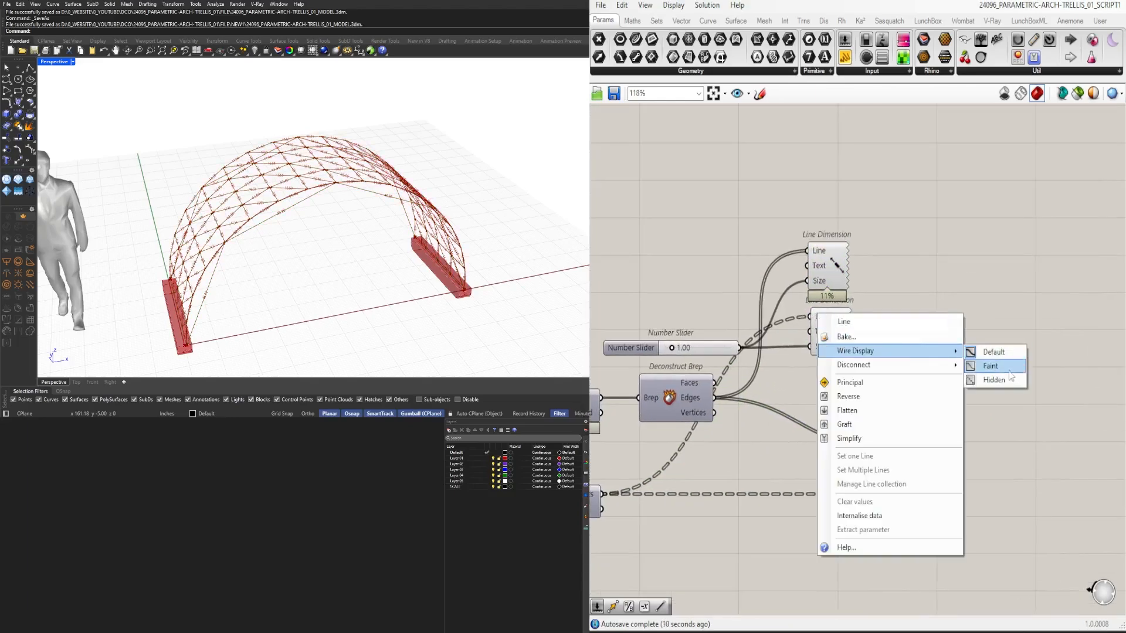
{"action": "left_click", "coordinate": [989, 370]}
{"action": "right_click", "coordinate": [814, 317]}
{"action": "left_click", "coordinate": [987, 384]}
{"action": "right_click", "coordinate": [806, 250]}
{"action": "mouse_move", "coordinate": [880, 283]}
{"action": "left_click", "coordinate": [991, 312]}
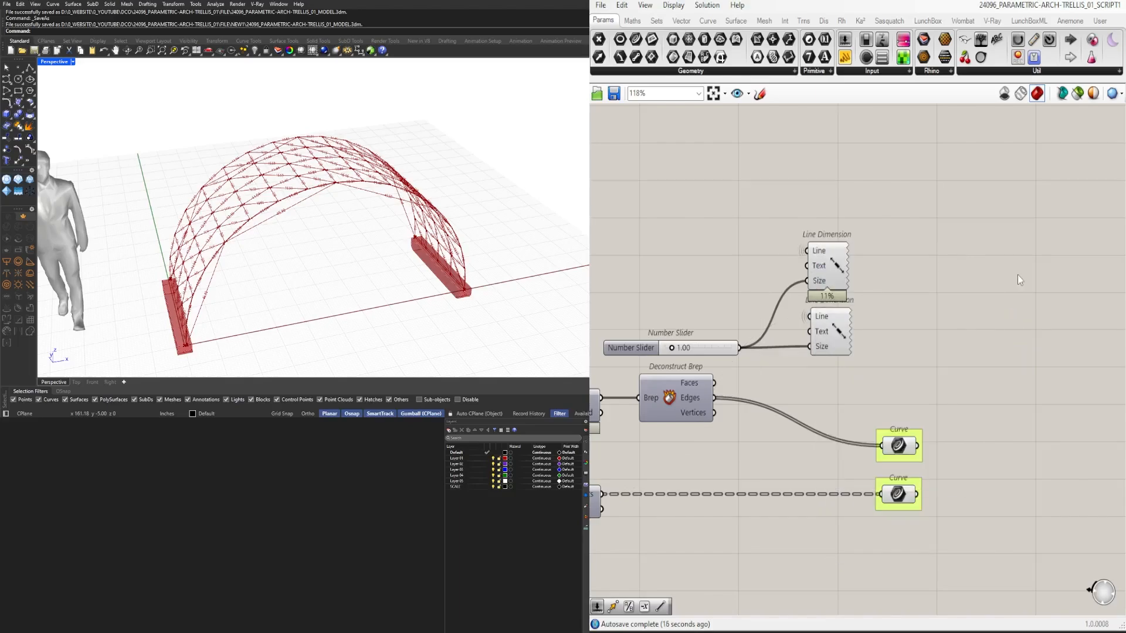
Step: Move the upper grouped Curve parameter level with Deconstruct Brep's Edges output
{"action": "scroll", "coordinate": [943, 444], "scroll_direction": "down", "scroll_amount": 2}
{"action": "right_click_drag", "start_coordinate": [943, 443], "coordinate": [1055, 384]}
{"action": "scroll", "coordinate": [1056, 384], "scroll_direction": "up", "scroll_amount": 2}
{"action": "left_click_drag", "start_coordinate": [1014, 384], "coordinate": [1015, 344]}
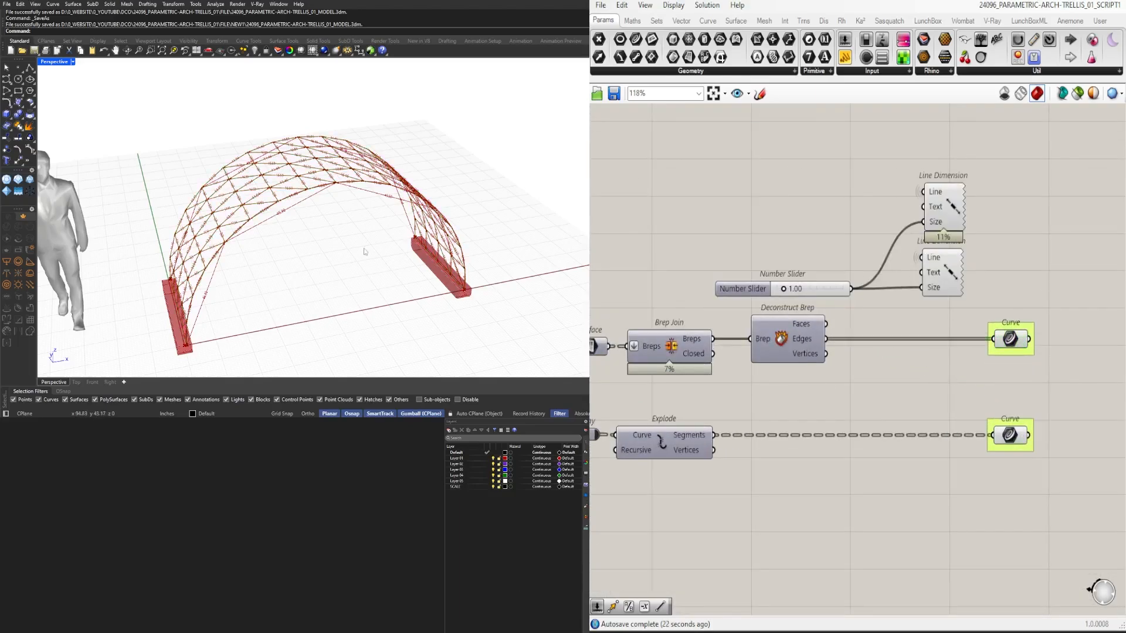
Step: Select the two grouped Curve parameters and turn off their preview
{"action": "scroll", "coordinate": [364, 252], "scroll_direction": "up", "scroll_amount": 5}
{"action": "right_click_drag", "start_coordinate": [364, 251], "coordinate": [445, 258]}
{"action": "right_click_drag", "start_coordinate": [847, 375], "coordinate": [751, 393]}
{"action": "left_click_drag", "start_coordinate": [962, 486], "coordinate": [885, 316]}
{"action": "middle_click", "coordinate": [945, 314]}
{"action": "left_click", "coordinate": [903, 296]}
{"action": "right_click_drag", "start_coordinate": [434, 229], "coordinate": [402, 226]}
Step: Select all components, leave out the Move that places the filleted base beams, and hide the selection's previews
{"action": "scroll", "coordinate": [791, 389], "scroll_direction": "down", "scroll_amount": 3}
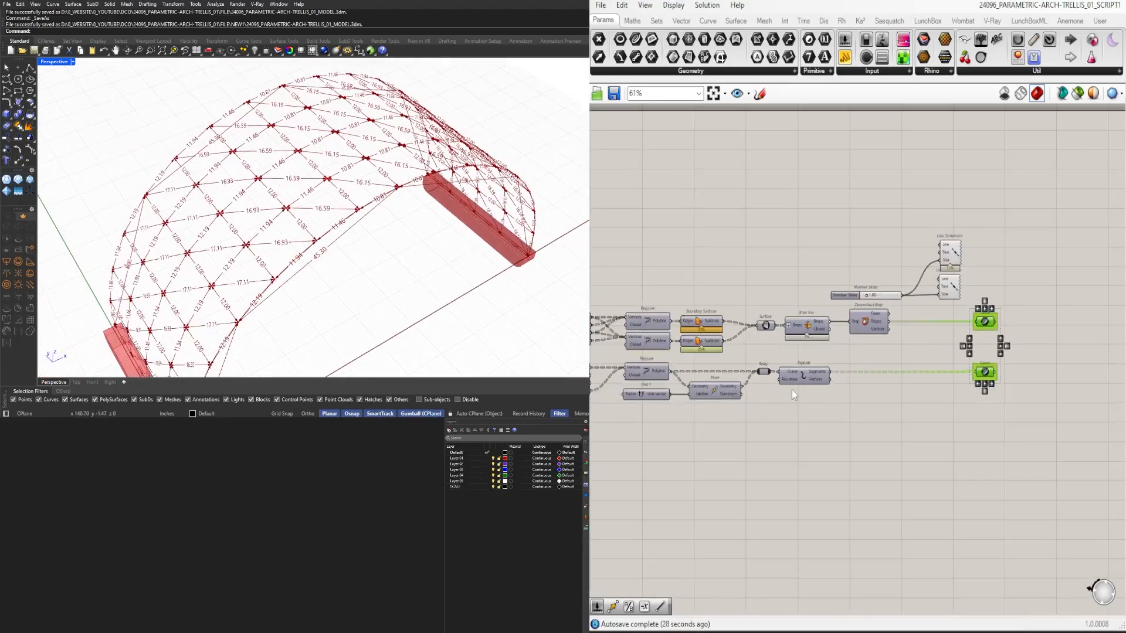
{"action": "scroll", "coordinate": [792, 394], "scroll_direction": "down", "scroll_amount": 3}
{"action": "key", "text": "ctrl+a"}
{"action": "scroll", "coordinate": [715, 343], "scroll_direction": "up", "scroll_amount": 2}
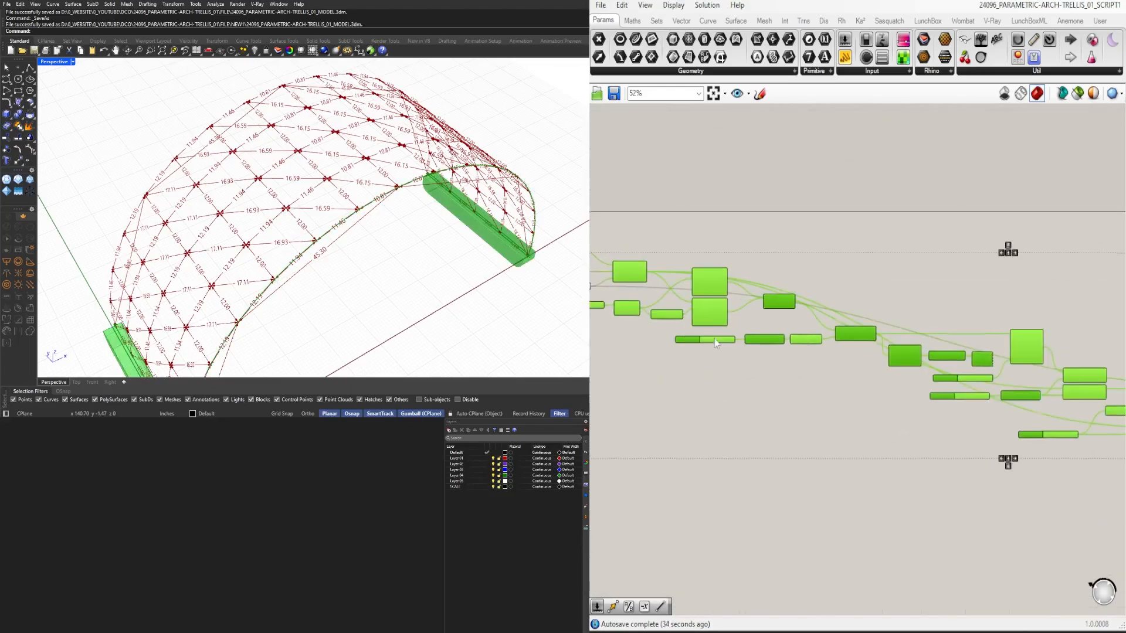
{"action": "scroll", "coordinate": [715, 343], "scroll_direction": "up", "scroll_amount": 3}
{"action": "scroll", "coordinate": [760, 240], "scroll_direction": "down", "scroll_amount": 1}
{"action": "right_click_drag", "start_coordinate": [760, 240], "coordinate": [712, 250]}
{"action": "left_click", "coordinate": [741, 322], "text": "ctrl"}
{"action": "middle_click", "coordinate": [780, 258]}
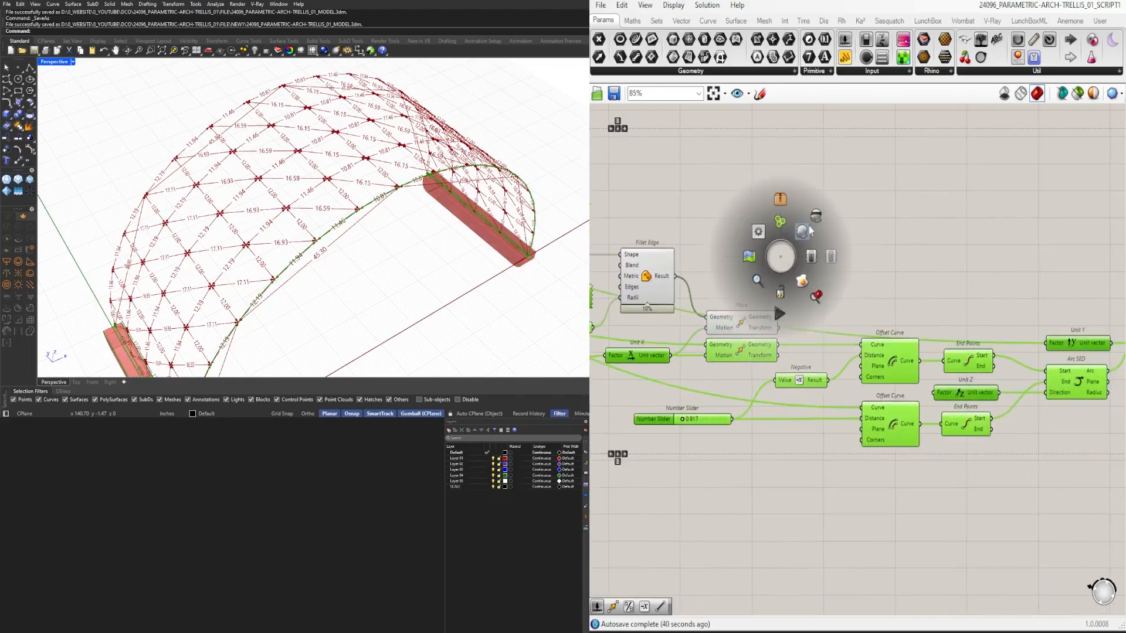
{"action": "left_click", "coordinate": [737, 239]}
{"action": "right_click_drag", "start_coordinate": [375, 247], "coordinate": [351, 199]}
{"action": "right_click_drag", "start_coordinate": [305, 211], "coordinate": [388, 196], "text": "shift"}
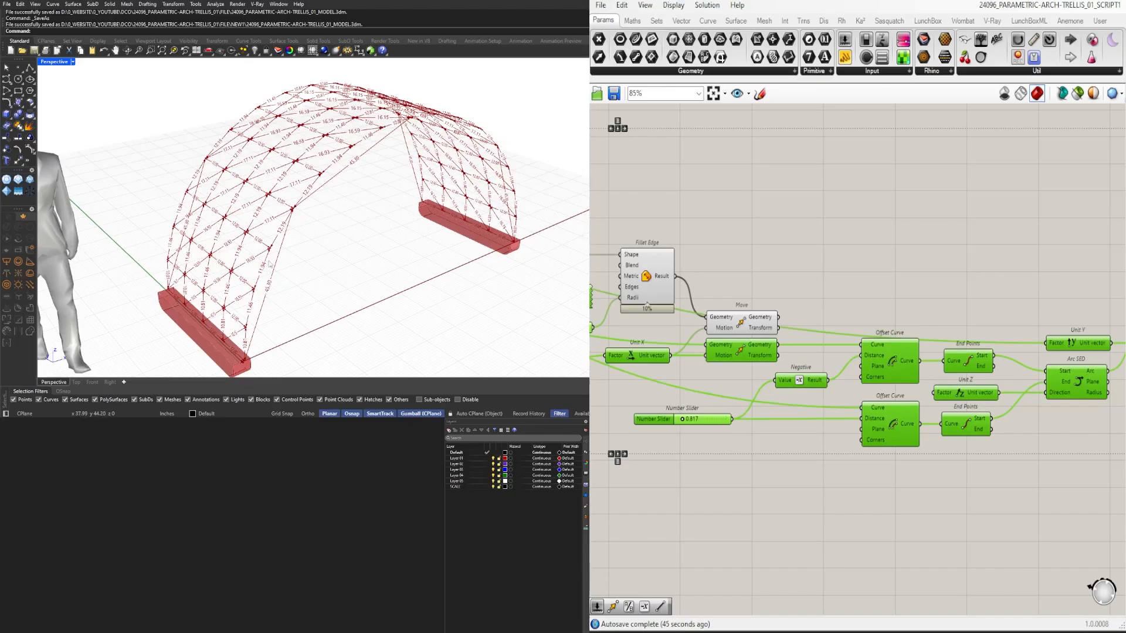
Step: Add a Pipe component beside the two grouped Curve parameters
{"action": "scroll", "coordinate": [281, 226], "scroll_direction": "up", "scroll_amount": 7}
{"action": "scroll", "coordinate": [280, 234], "scroll_direction": "down", "scroll_amount": 5}
{"action": "scroll", "coordinate": [594, 340], "scroll_direction": "down", "scroll_amount": 4}
{"action": "right_click_drag", "start_coordinate": [1055, 411], "coordinate": [710, 415]}
{"action": "scroll", "coordinate": [894, 356], "scroll_direction": "up", "scroll_amount": 3}
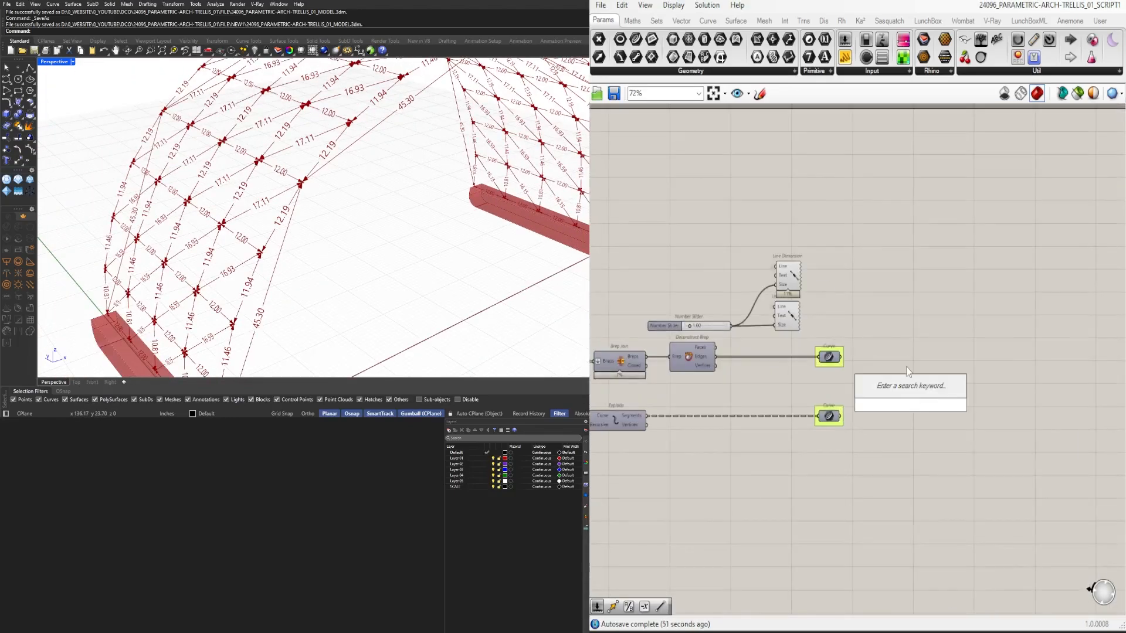
{"action": "type", "text": "pipe"}
{"action": "key", "text": "Return"}
Step: Create a number slider with the value 0.50 and place it ahead of the Pipe component
{"action": "scroll", "coordinate": [911, 399], "scroll_direction": "up", "scroll_amount": 2}
{"action": "type", "text": ".5"}
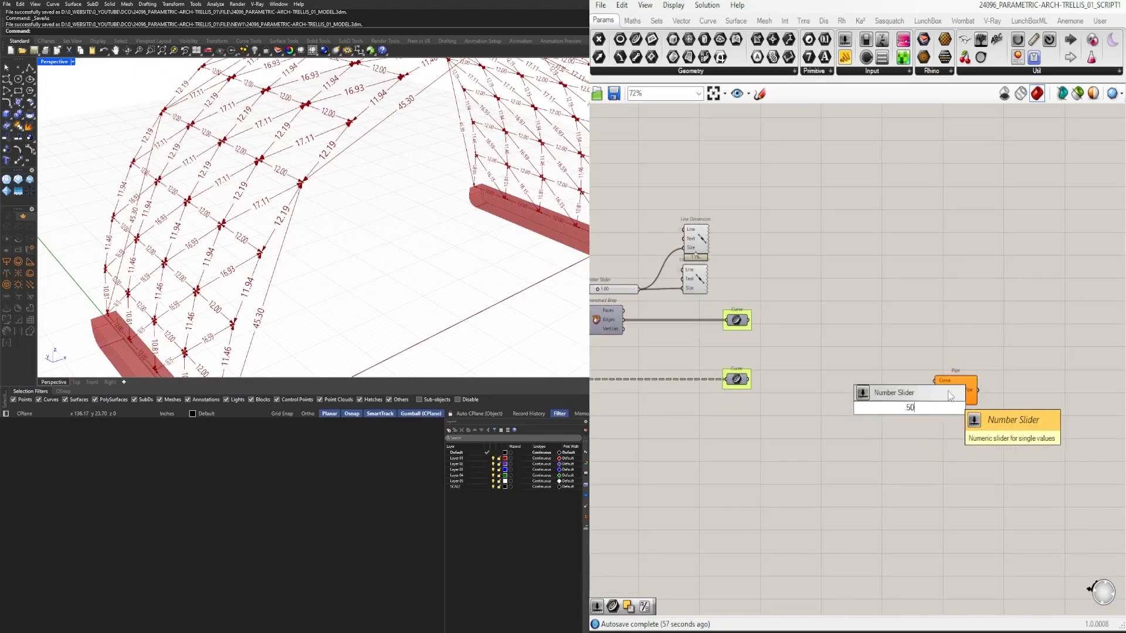
{"action": "key", "text": "Return"}
{"action": "scroll", "coordinate": [937, 403], "scroll_direction": "up", "scroll_amount": 4}
{"action": "left_click_drag", "start_coordinate": [827, 416], "coordinate": [643, 432]}
Step: Insert a Division component fed by the 0.500 slider at A, and wire its result into the Pipe's Radius
{"action": "double_click", "coordinate": [840, 418]}
{"action": "type", "text": "/"}
{"action": "key", "text": "Return"}
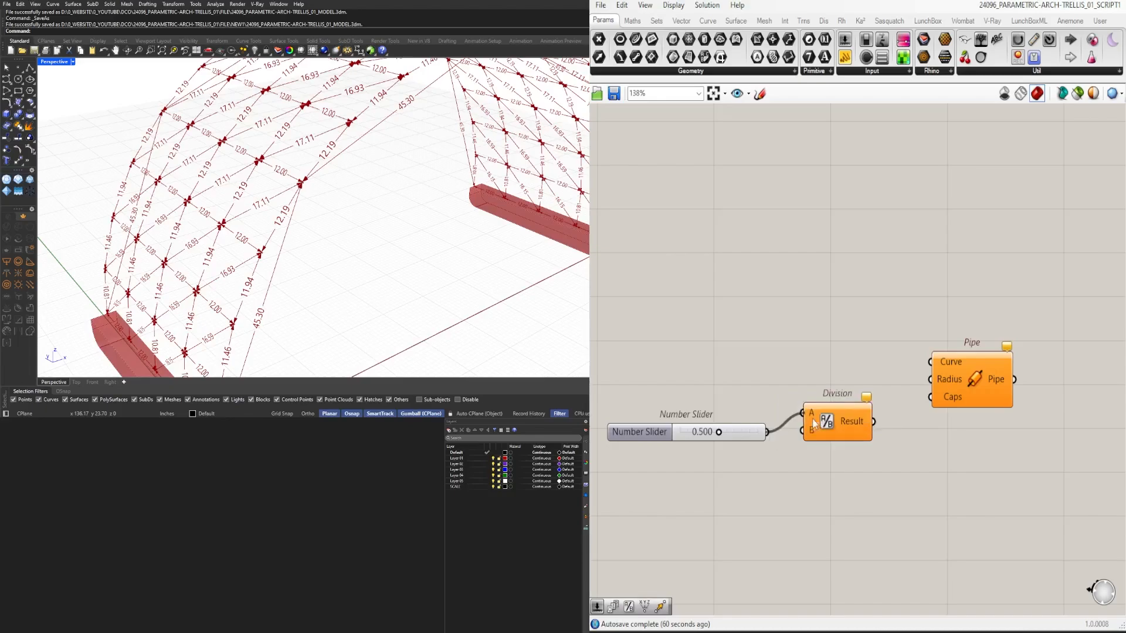
{"action": "left_click_drag", "start_coordinate": [924, 396], "coordinate": [930, 380]}
{"action": "left_click_drag", "start_coordinate": [958, 384], "coordinate": [930, 409]}
Step: Connect the lower grouped Curve to the Pipe's Curve input, and feed the upper grouped Curve into a duplicate Pipe
{"action": "scroll", "coordinate": [930, 409], "scroll_direction": "down", "scroll_amount": 4}
{"action": "scroll", "coordinate": [621, 398], "scroll_direction": "up", "scroll_amount": 2}
{"action": "left_click_drag", "start_coordinate": [790, 379], "coordinate": [895, 380]}
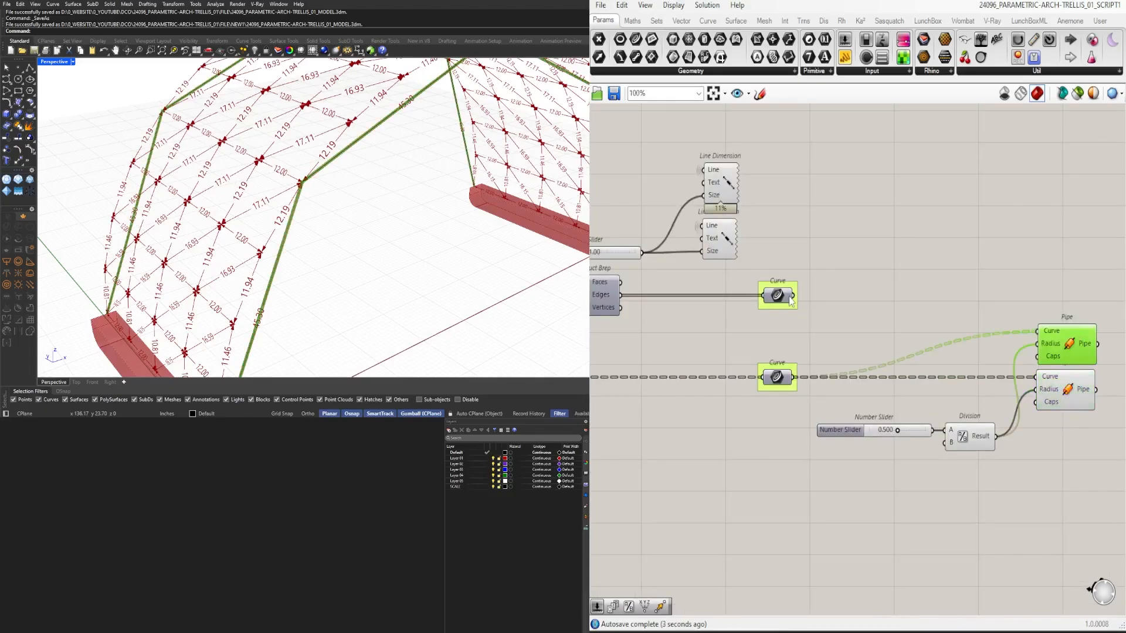
{"action": "left_click_drag", "start_coordinate": [792, 295], "coordinate": [1037, 331]}
Step: Tidy the 0.500 slider and Division below the lower grouped Curve, and move both Pipe components closer to the Curve parameters
{"action": "left_click_drag", "start_coordinate": [973, 463], "coordinate": [921, 422]}
{"action": "left_click_drag", "start_coordinate": [957, 445], "coordinate": [959, 424]}
{"action": "right_click_drag", "start_coordinate": [959, 424], "coordinate": [873, 429]}
{"action": "left_click", "coordinate": [836, 414]}
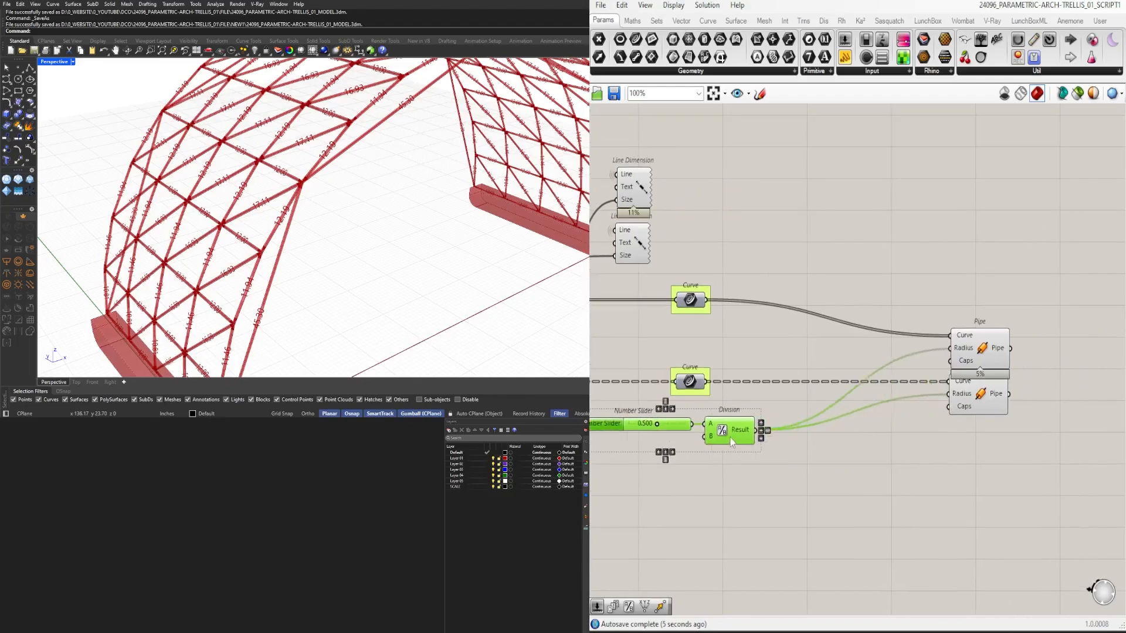
{"action": "left_click_drag", "start_coordinate": [1026, 440], "coordinate": [974, 346]}
{"action": "left_click_drag", "start_coordinate": [974, 351], "coordinate": [823, 352]}
{"action": "left_click", "coordinate": [750, 442]}
{"action": "right_click_drag", "start_coordinate": [750, 442], "coordinate": [927, 442]}
Step: Examine the piped trellis members and their dimension labels from several angles, both up close and as a whole arch
{"action": "right_click_drag", "start_coordinate": [282, 258], "coordinate": [369, 202]}
{"action": "scroll", "coordinate": [359, 254], "scroll_direction": "down", "scroll_amount": 5}
{"action": "scroll", "coordinate": [222, 257], "scroll_direction": "up", "scroll_amount": 6}
{"action": "scroll", "coordinate": [363, 193], "scroll_direction": "down", "scroll_amount": 5}
{"action": "scroll", "coordinate": [372, 195], "scroll_direction": "up", "scroll_amount": 5}
{"action": "scroll", "coordinate": [377, 196], "scroll_direction": "down", "scroll_amount": 2}
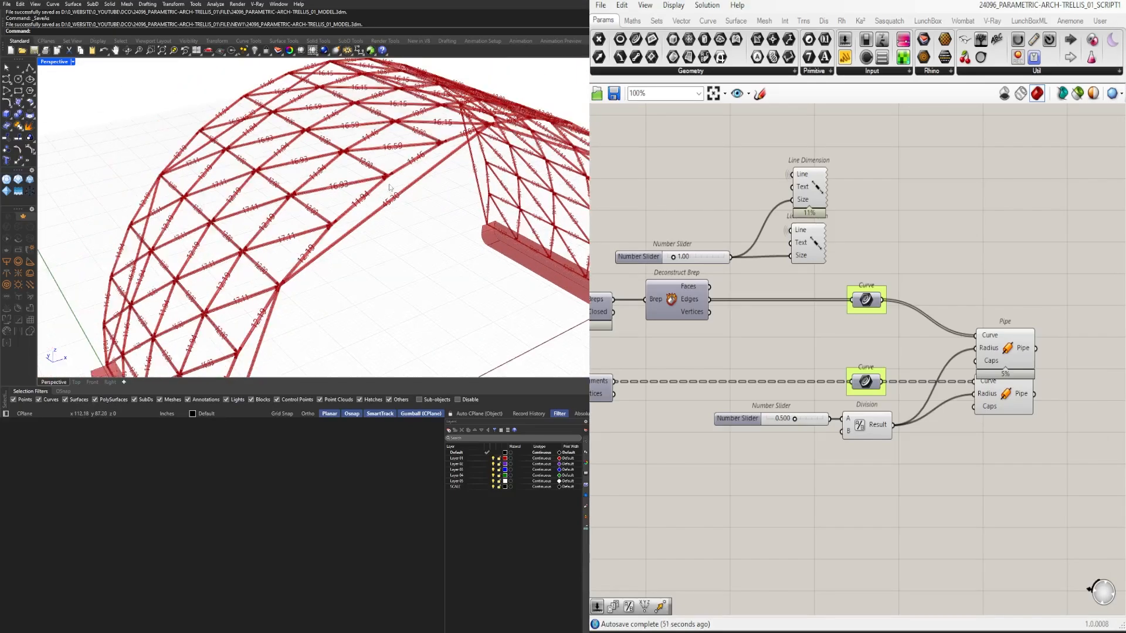
{"action": "scroll", "coordinate": [390, 188], "scroll_direction": "down", "scroll_amount": 6}
{"action": "right_click_drag", "start_coordinate": [390, 188], "coordinate": [405, 217]}
{"action": "scroll", "coordinate": [417, 188], "scroll_direction": "up", "scroll_amount": 7}
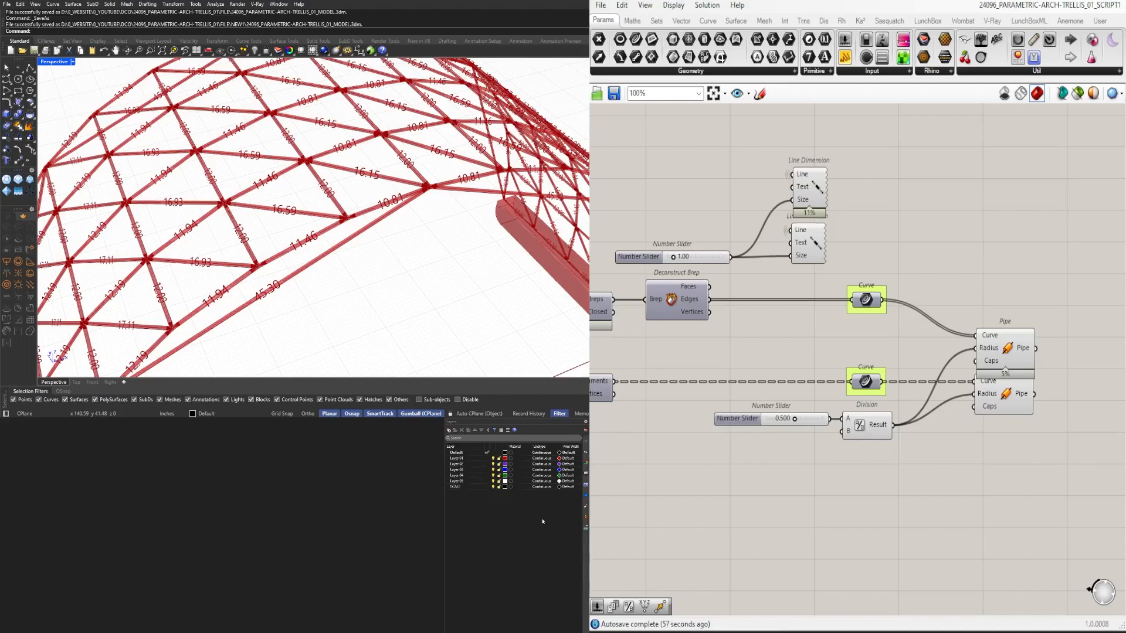
{"action": "scroll", "coordinate": [258, 230], "scroll_direction": "down", "scroll_amount": 5}
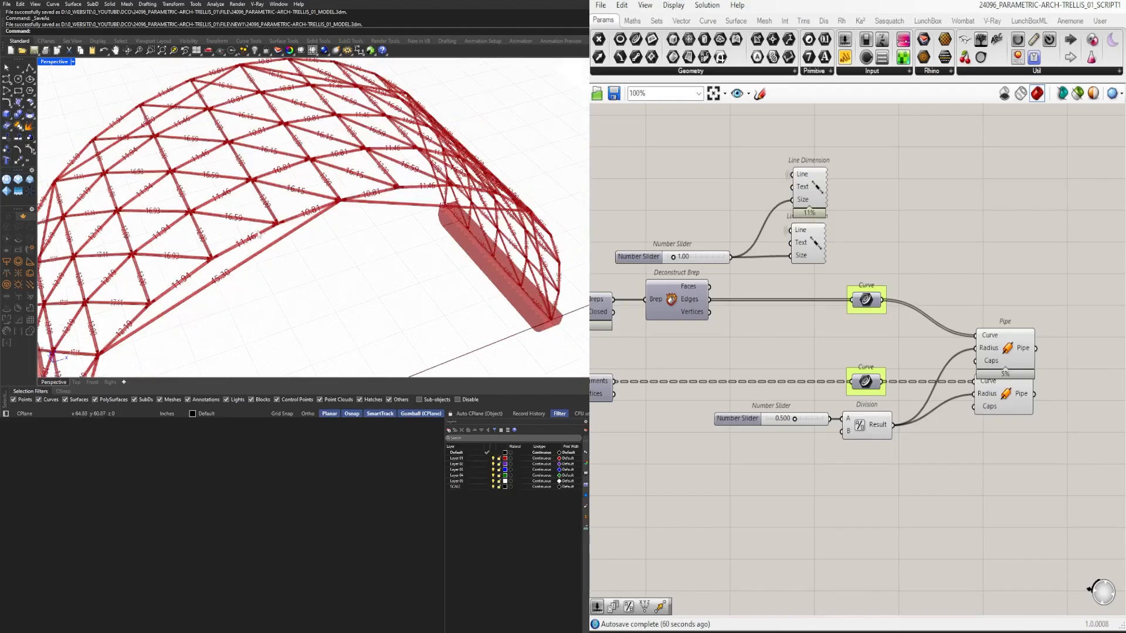
{"action": "scroll", "coordinate": [258, 230], "scroll_direction": "up", "scroll_amount": 8}
{"action": "scroll", "coordinate": [258, 230], "scroll_direction": "down", "scroll_amount": 4}
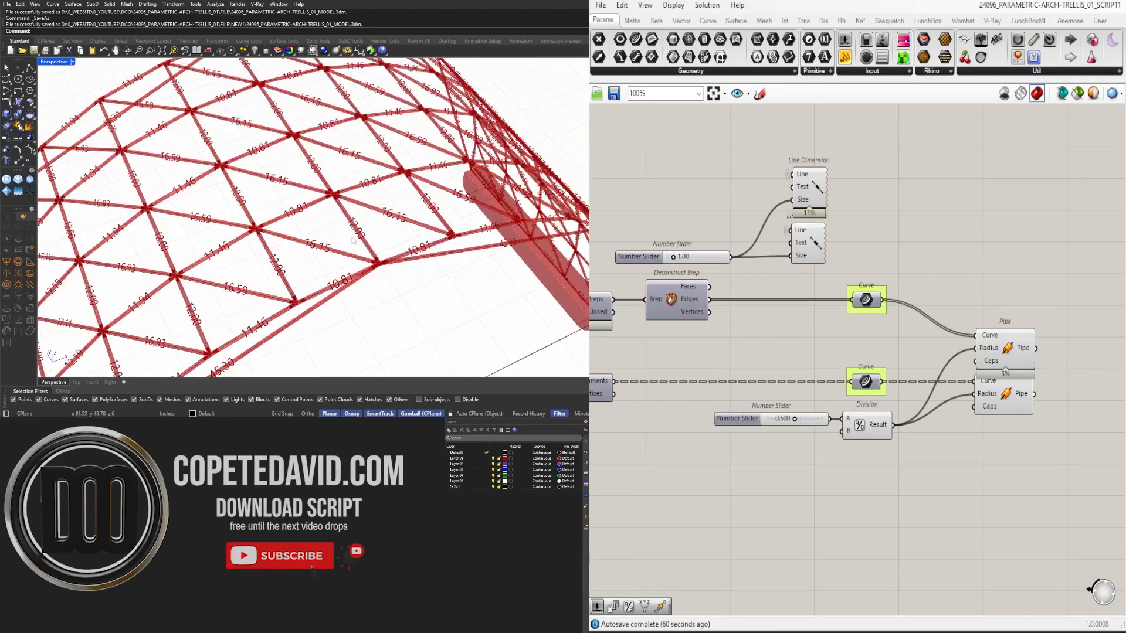
{"action": "right_click_drag", "start_coordinate": [258, 232], "coordinate": [370, 238]}
{"action": "scroll", "coordinate": [361, 243], "scroll_direction": "down", "scroll_amount": 5}
{"action": "right_click_drag", "start_coordinate": [275, 195], "coordinate": [372, 244]}
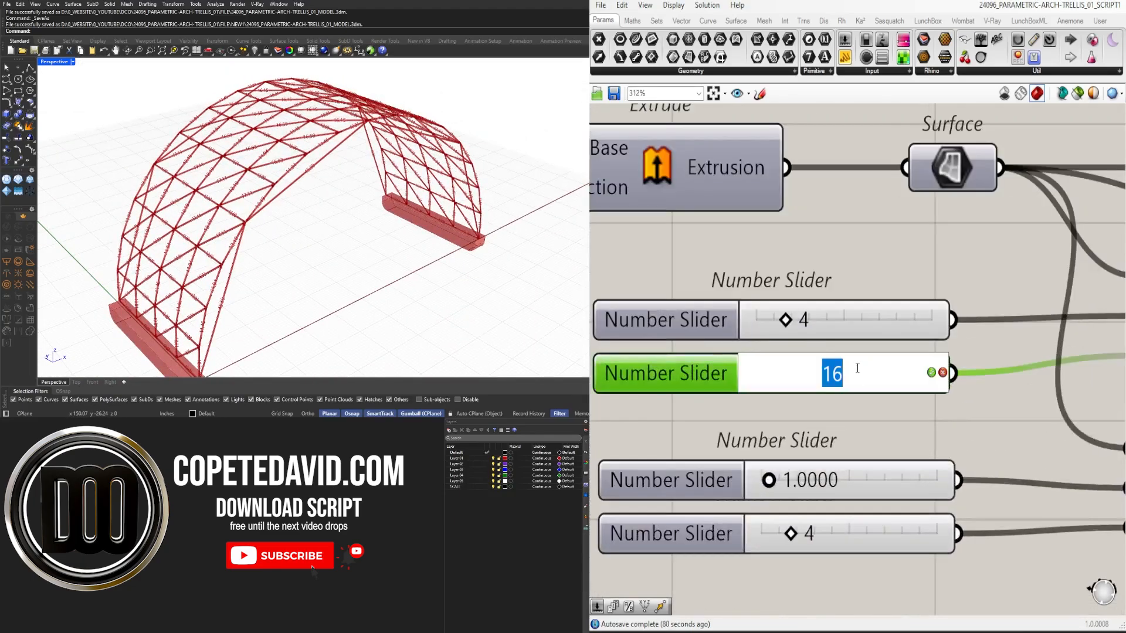
Step: Set the slider feeding the upper Divide Domain²'s V Count to 12 and check the trellis
{"action": "type", "text": "12"}
{"action": "key", "text": "Return"}
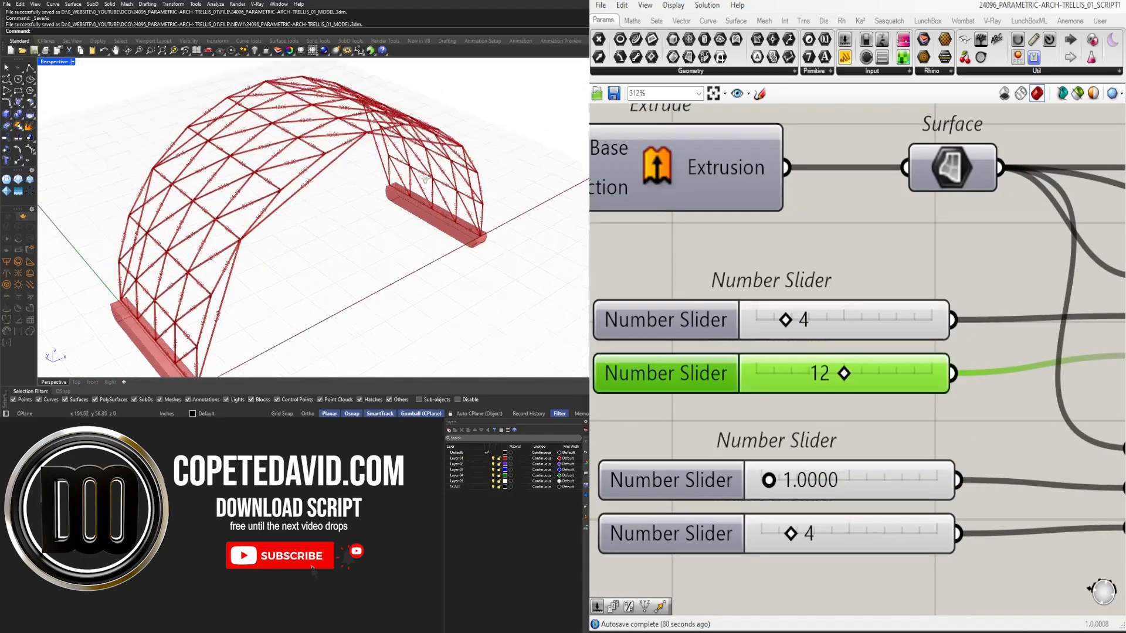
{"action": "scroll", "coordinate": [321, 216], "scroll_direction": "up", "scroll_amount": 6}
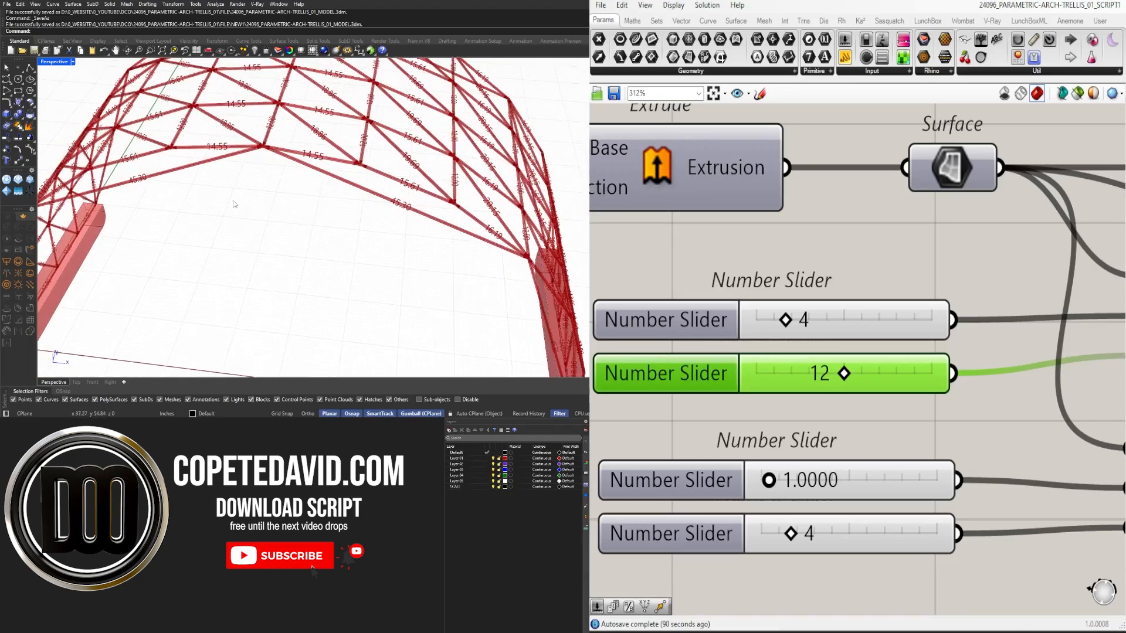
{"action": "scroll", "coordinate": [234, 204], "scroll_direction": "down", "scroll_amount": 6}
{"action": "right_click_drag", "start_coordinate": [235, 204], "coordinate": [276, 206]}
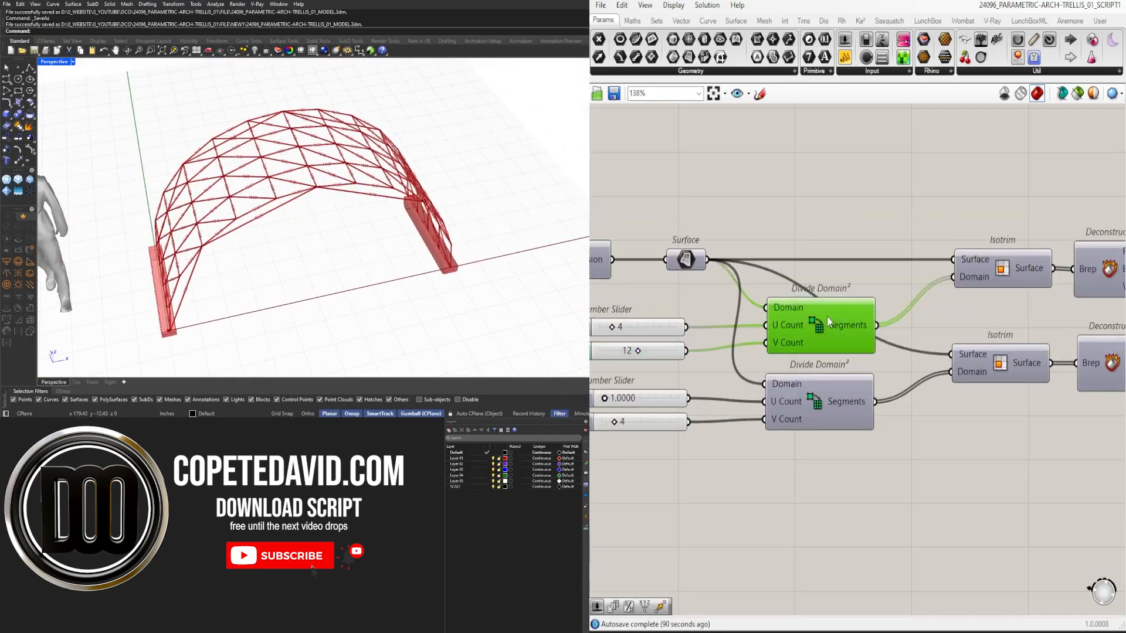
Step: Select the upper Isotrim component and compare its surface panels with the piped members and edge chords of the arch
{"action": "left_click_drag", "start_coordinate": [1001, 268], "coordinate": [1003, 273]}
{"action": "scroll", "coordinate": [299, 218], "scroll_direction": "up", "scroll_amount": 8}
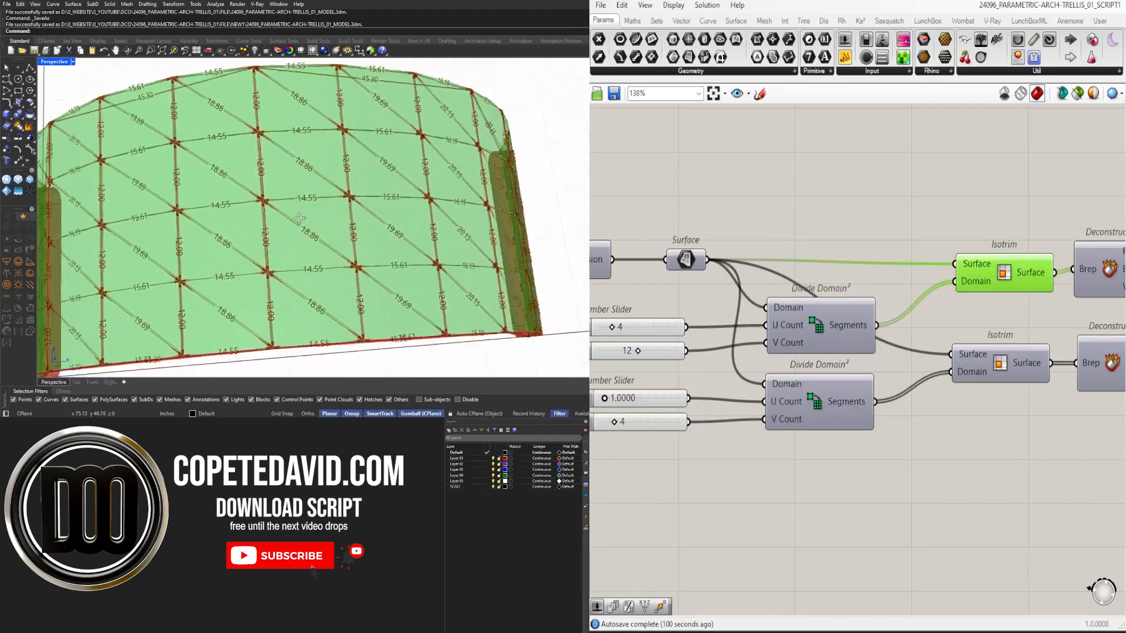
{"action": "right_click_drag", "start_coordinate": [299, 219], "coordinate": [499, 146]}
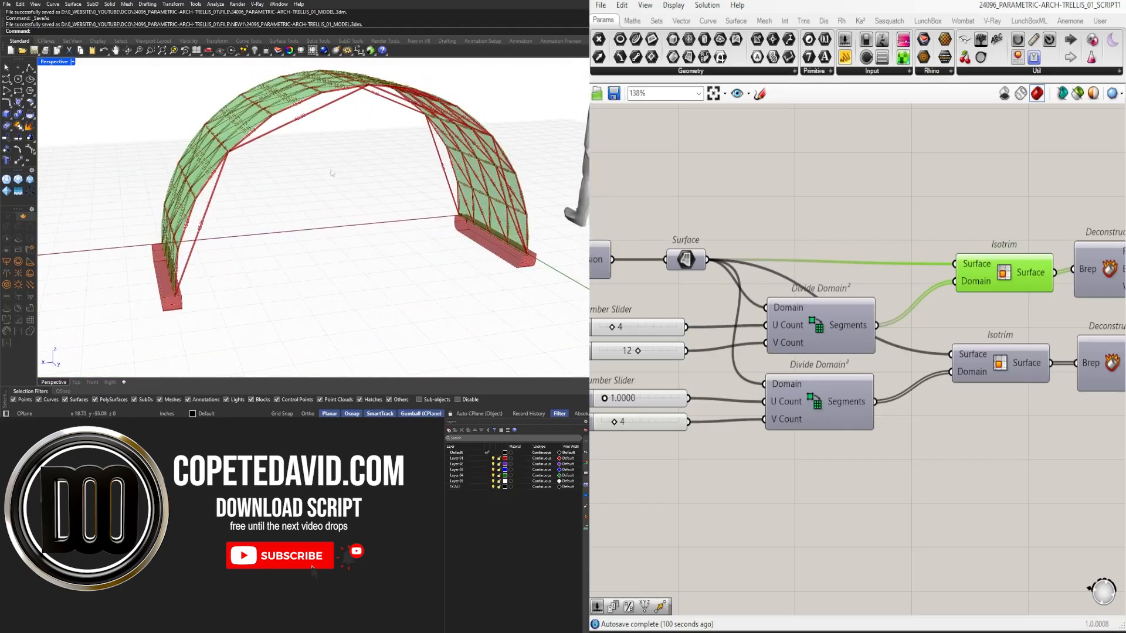
{"action": "right_click_drag", "start_coordinate": [331, 173], "coordinate": [362, 135]}
{"action": "scroll", "coordinate": [363, 134], "scroll_direction": "up", "scroll_amount": 5}
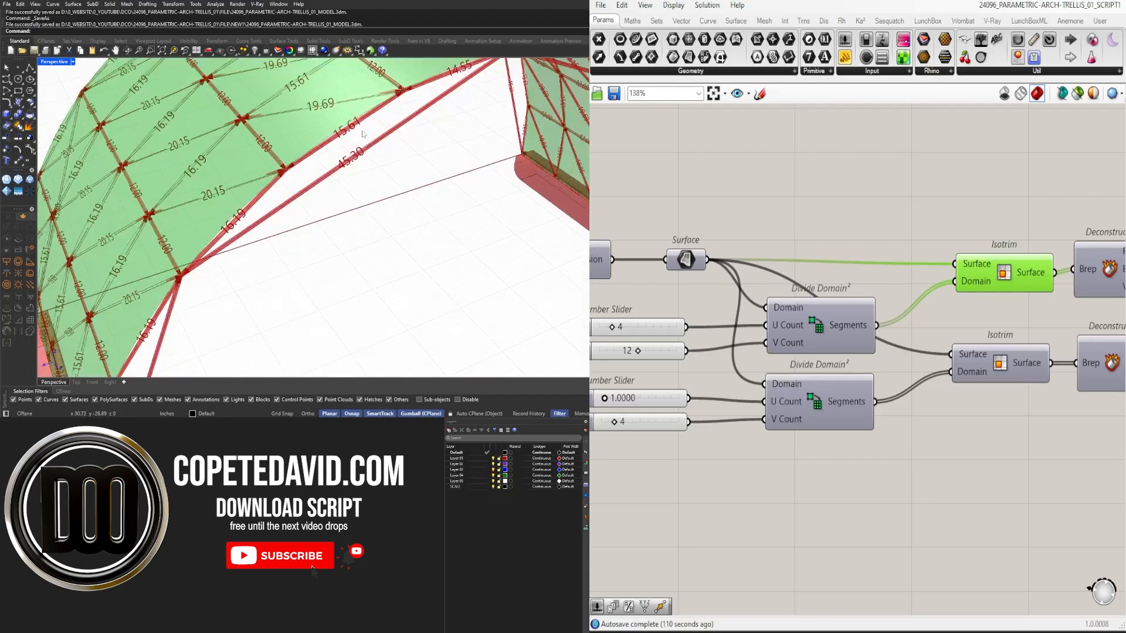
{"action": "scroll", "coordinate": [362, 134], "scroll_direction": "down", "scroll_amount": 5}
{"action": "scroll", "coordinate": [350, 166], "scroll_direction": "down", "scroll_amount": 5}
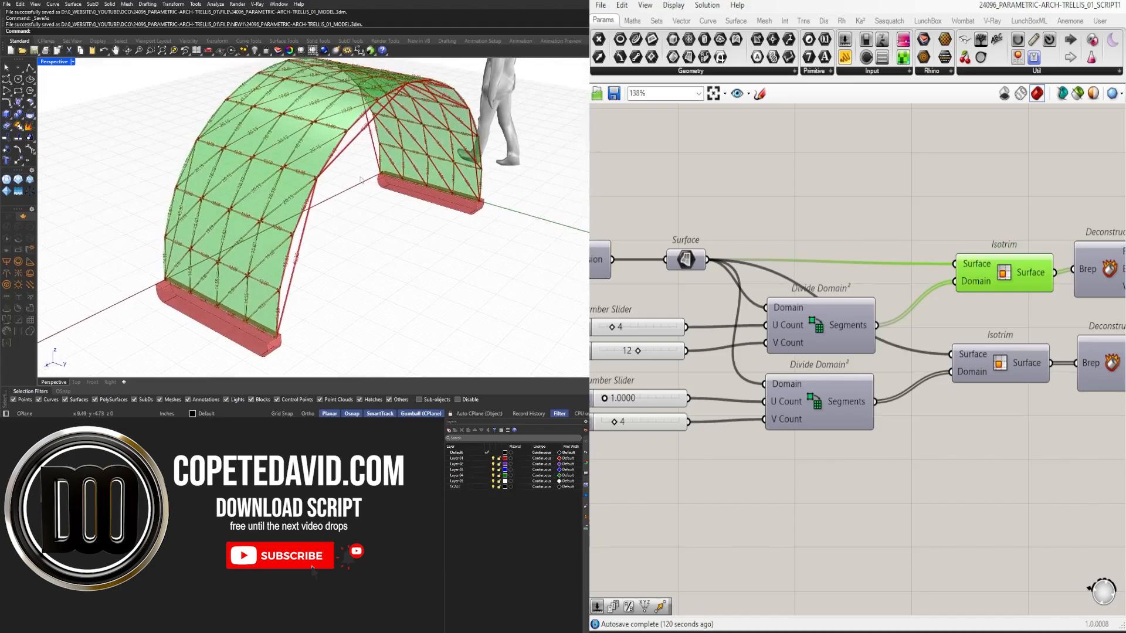